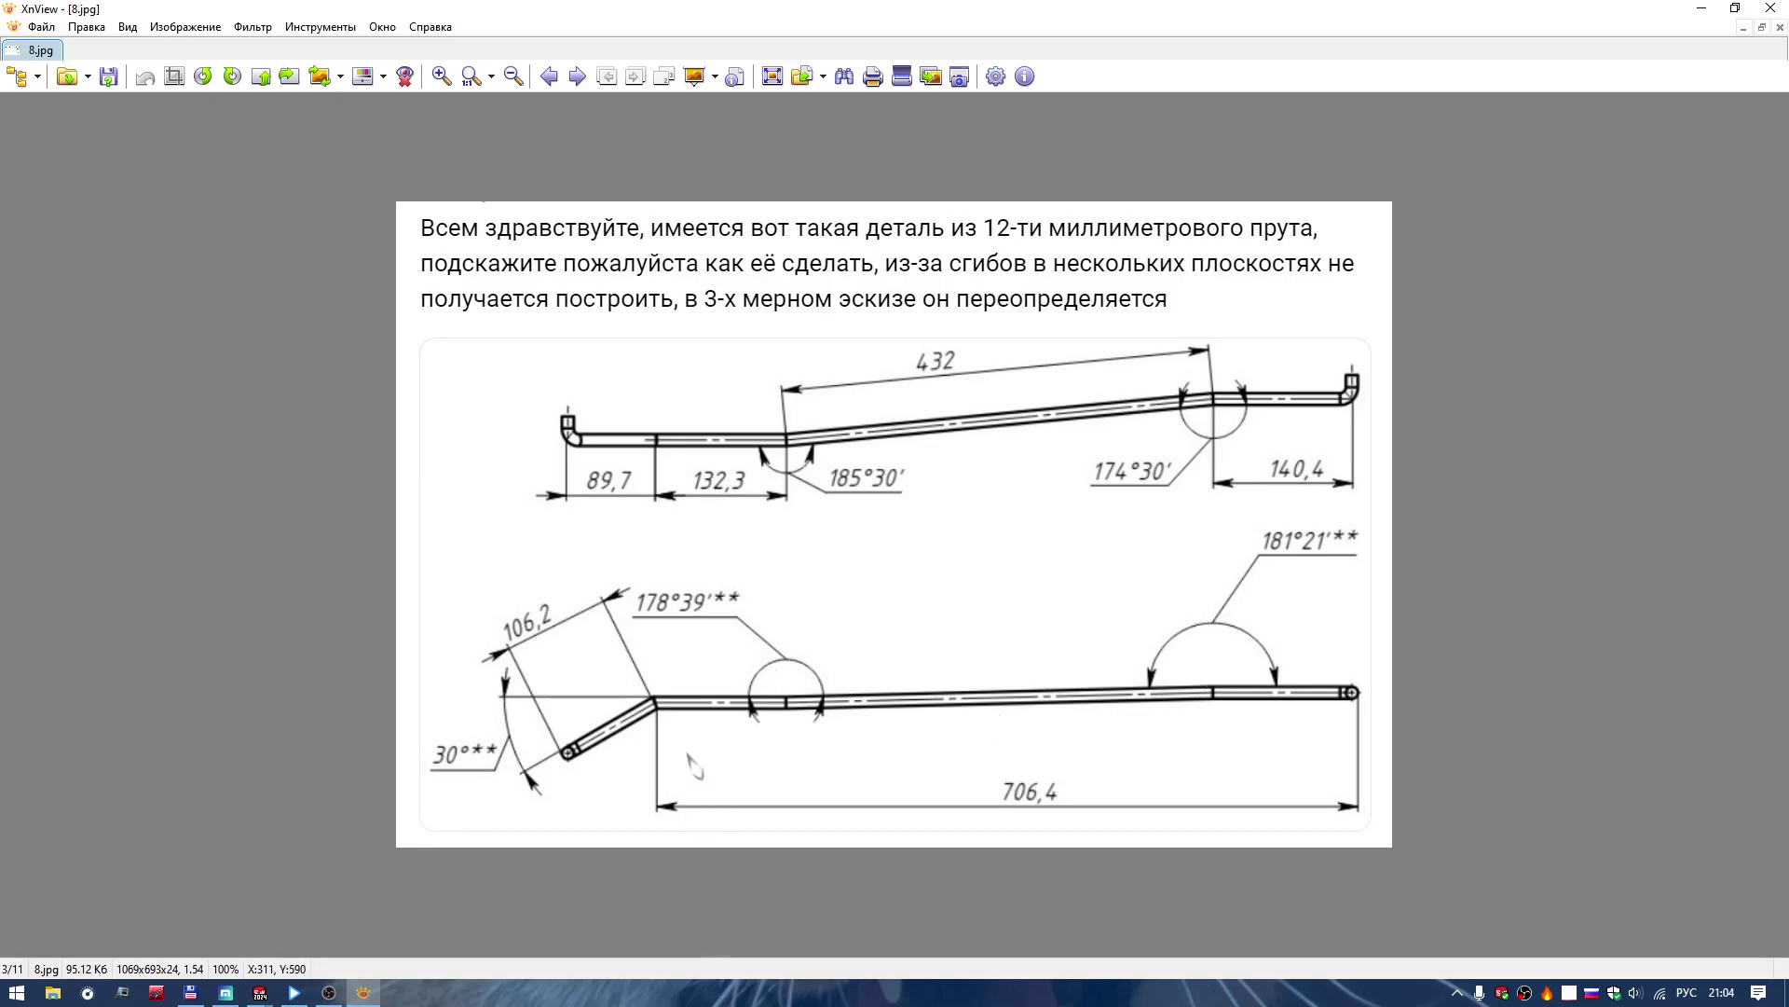
Review the bent 12 mm rod reference picture in XnView, then minimize the viewer.
double_click(694, 757)
double_click(725, 736)
left_click(1713, 12)
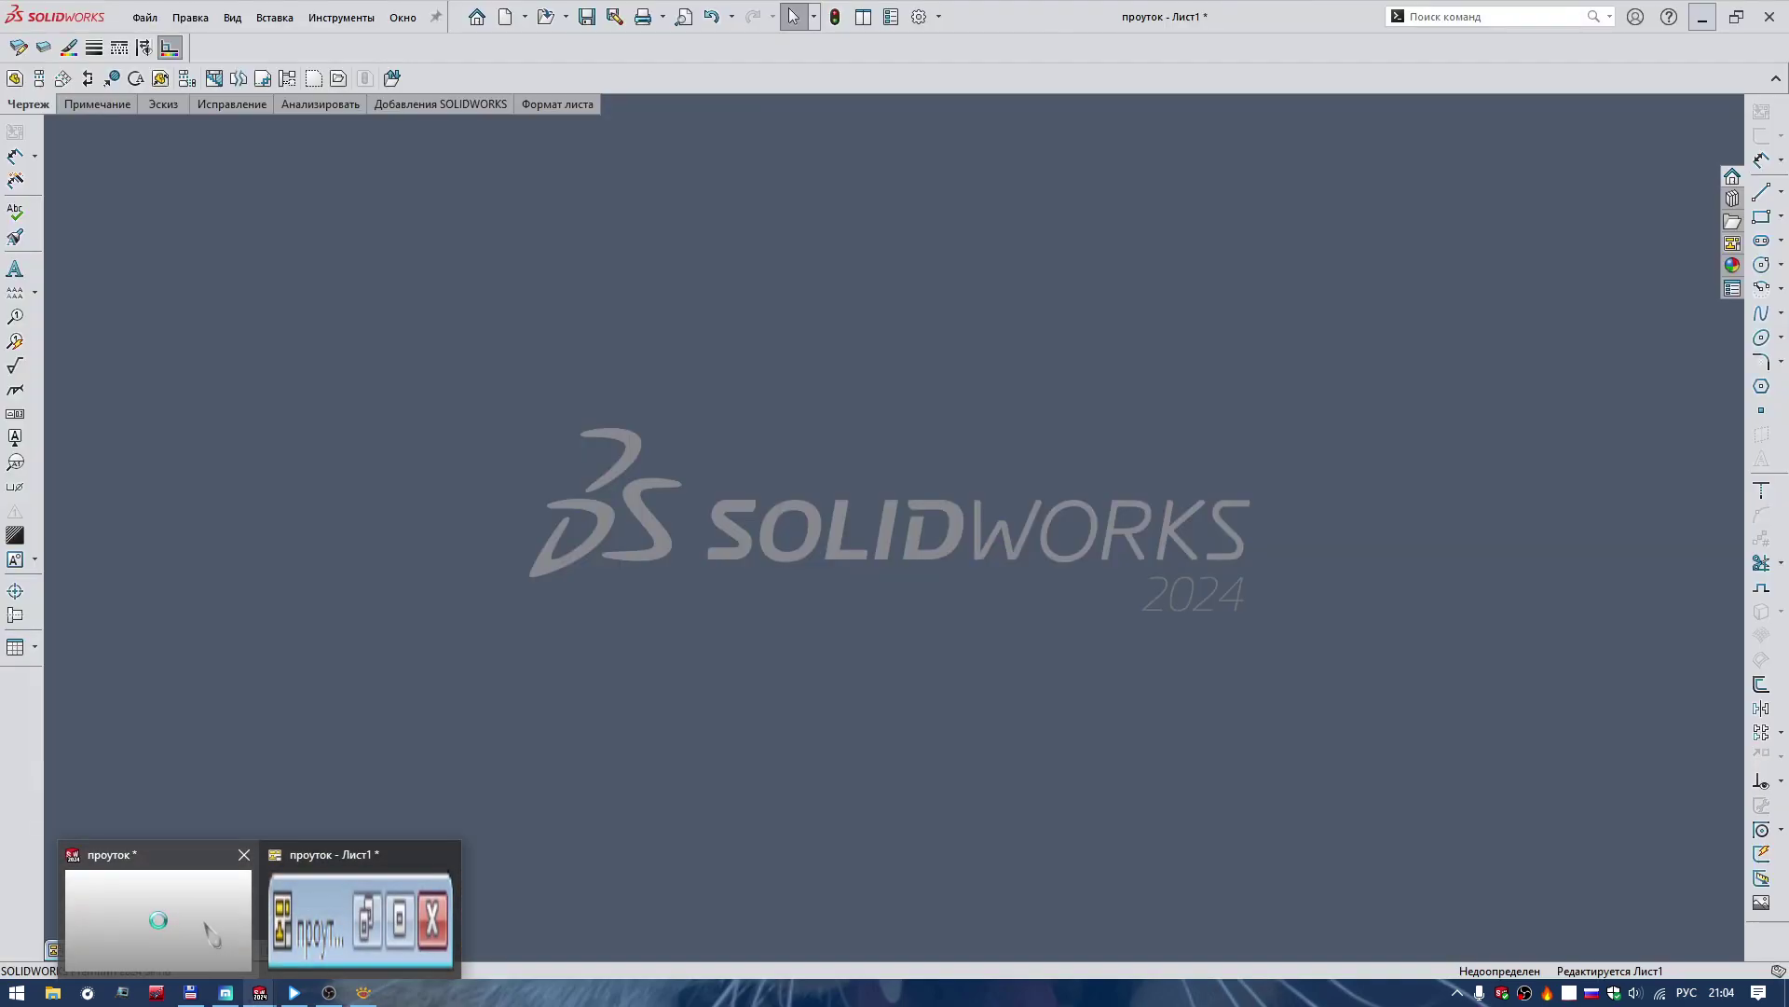
Bring up the проуток part and rotate the rod around its vertical axis.
left_click(211, 933)
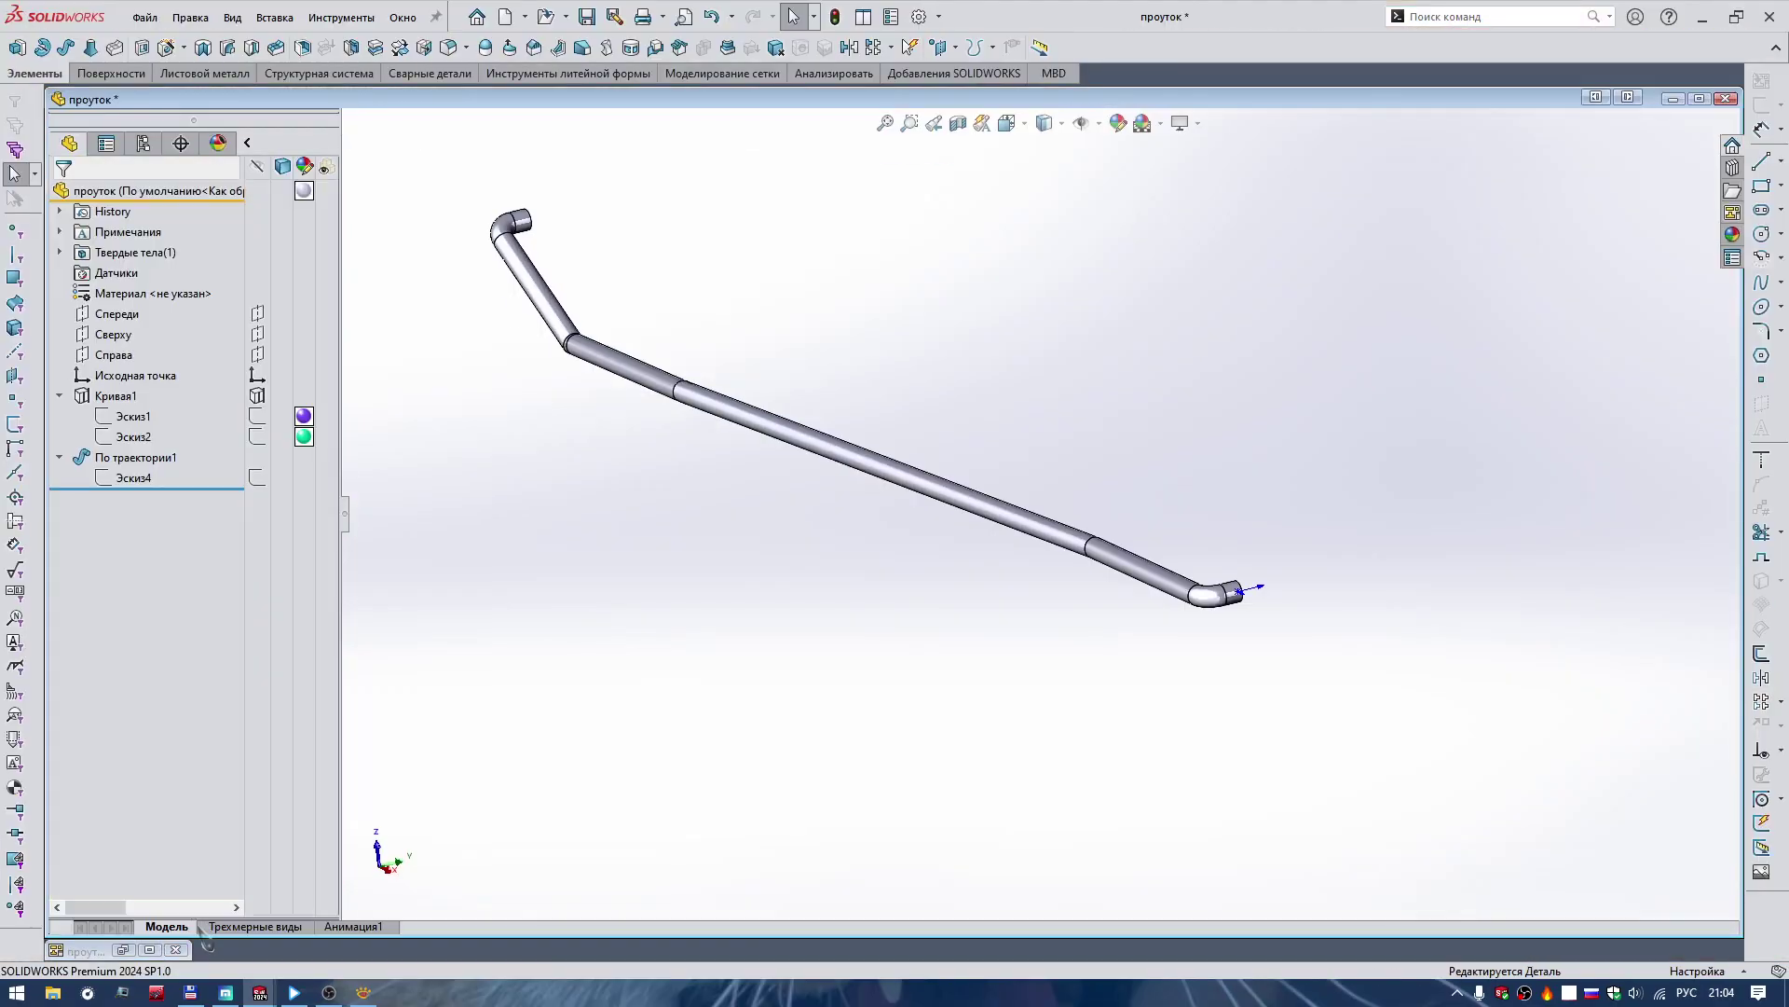
scroll(695, 475, "down", 5)
scroll(600, 567, "up", 5)
right_click_drag(596, 578, 643, 508)
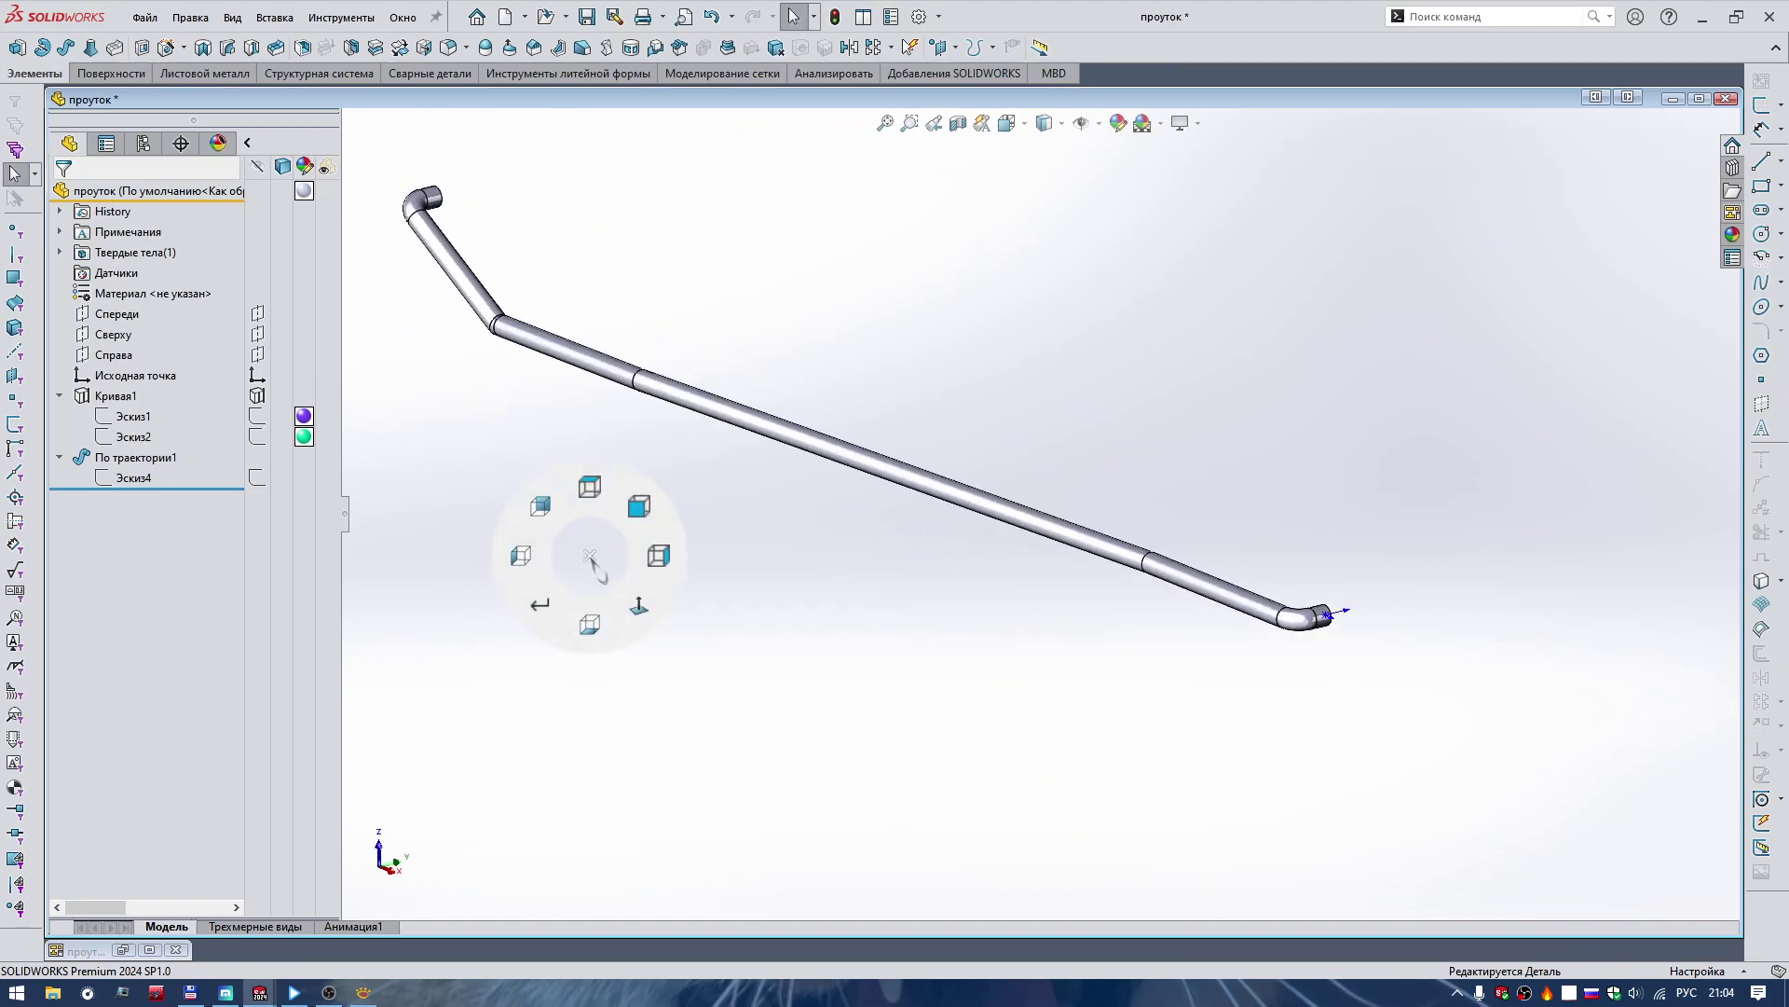
key("Left")
key("Left")
key("Left")
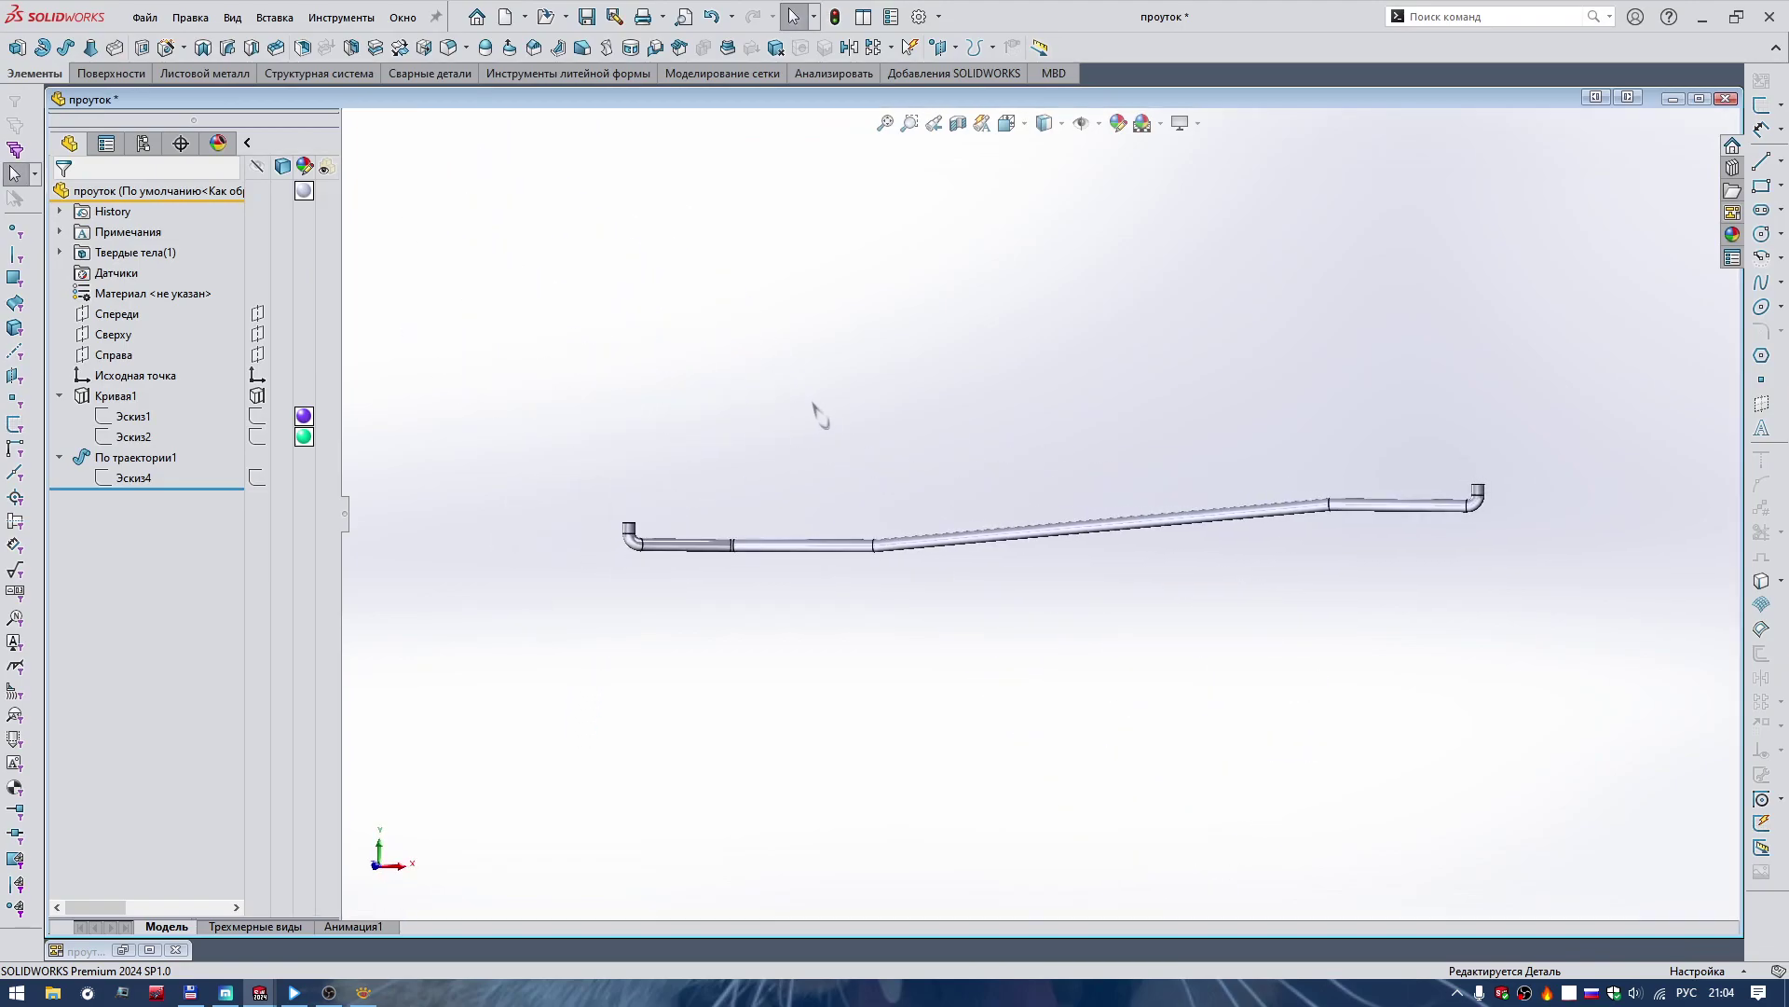
key("Left")
key("Left")
key("Left")
key("Left")
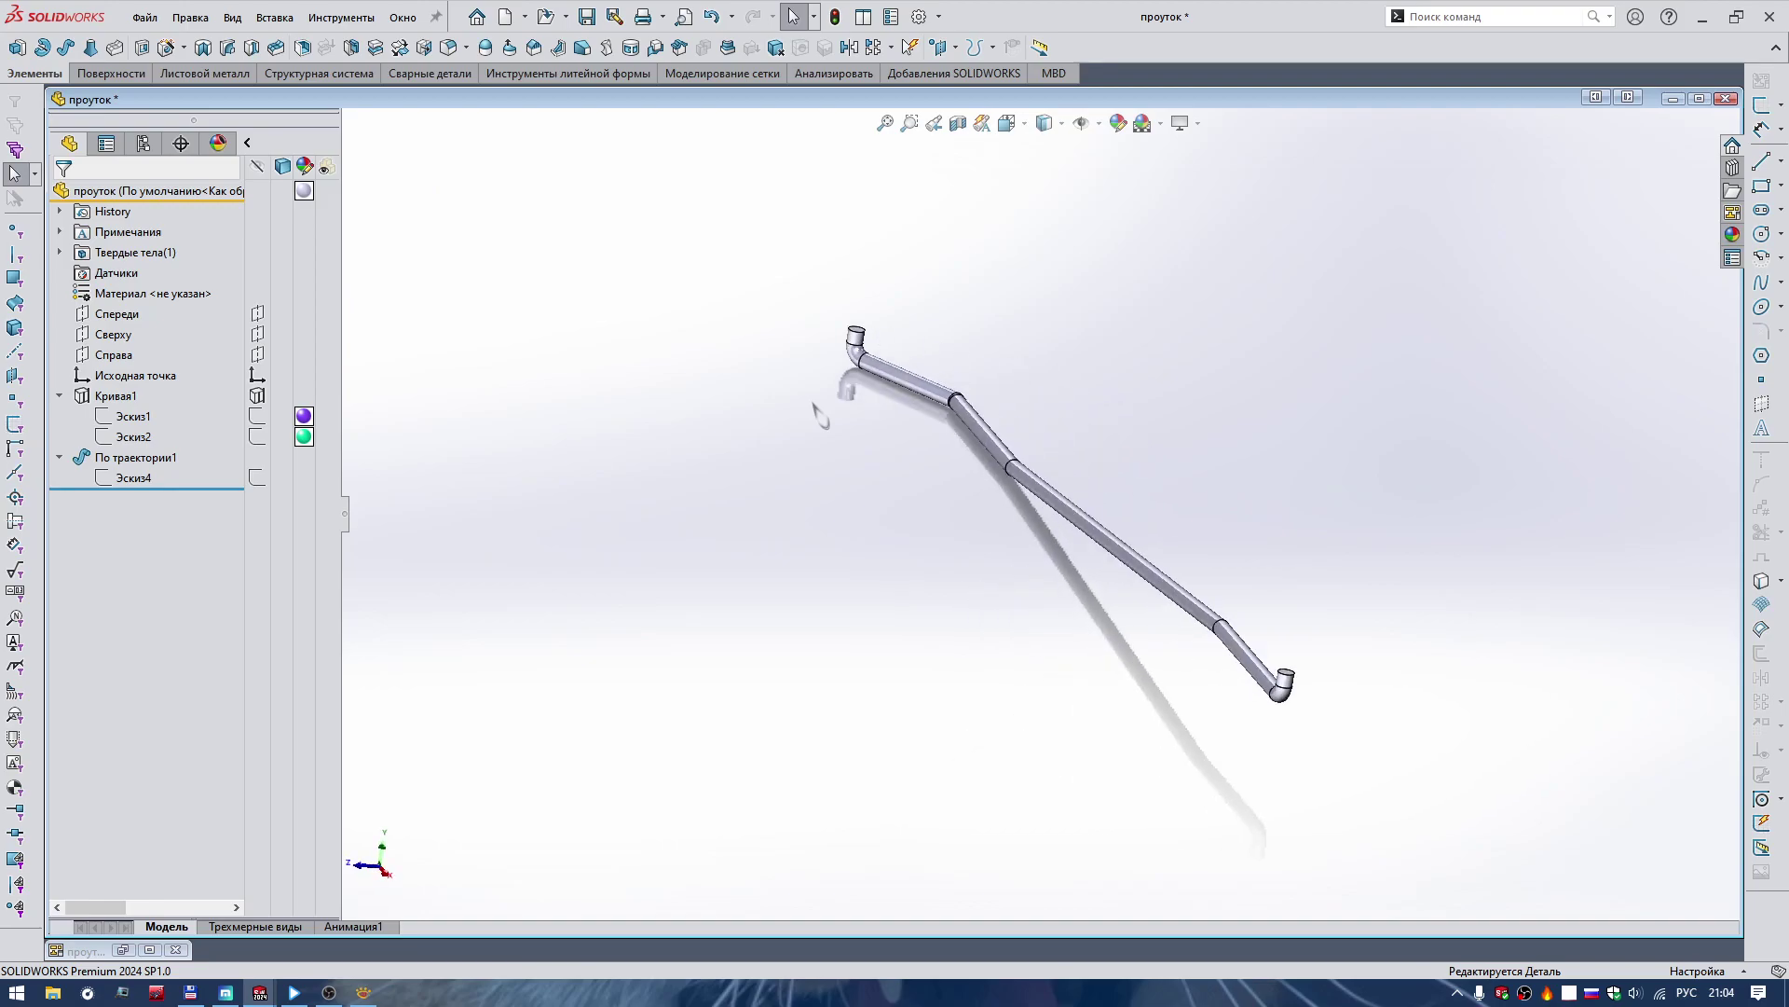
key("Left")
key("Left")
key("Left")
key("Left")
key("Left")
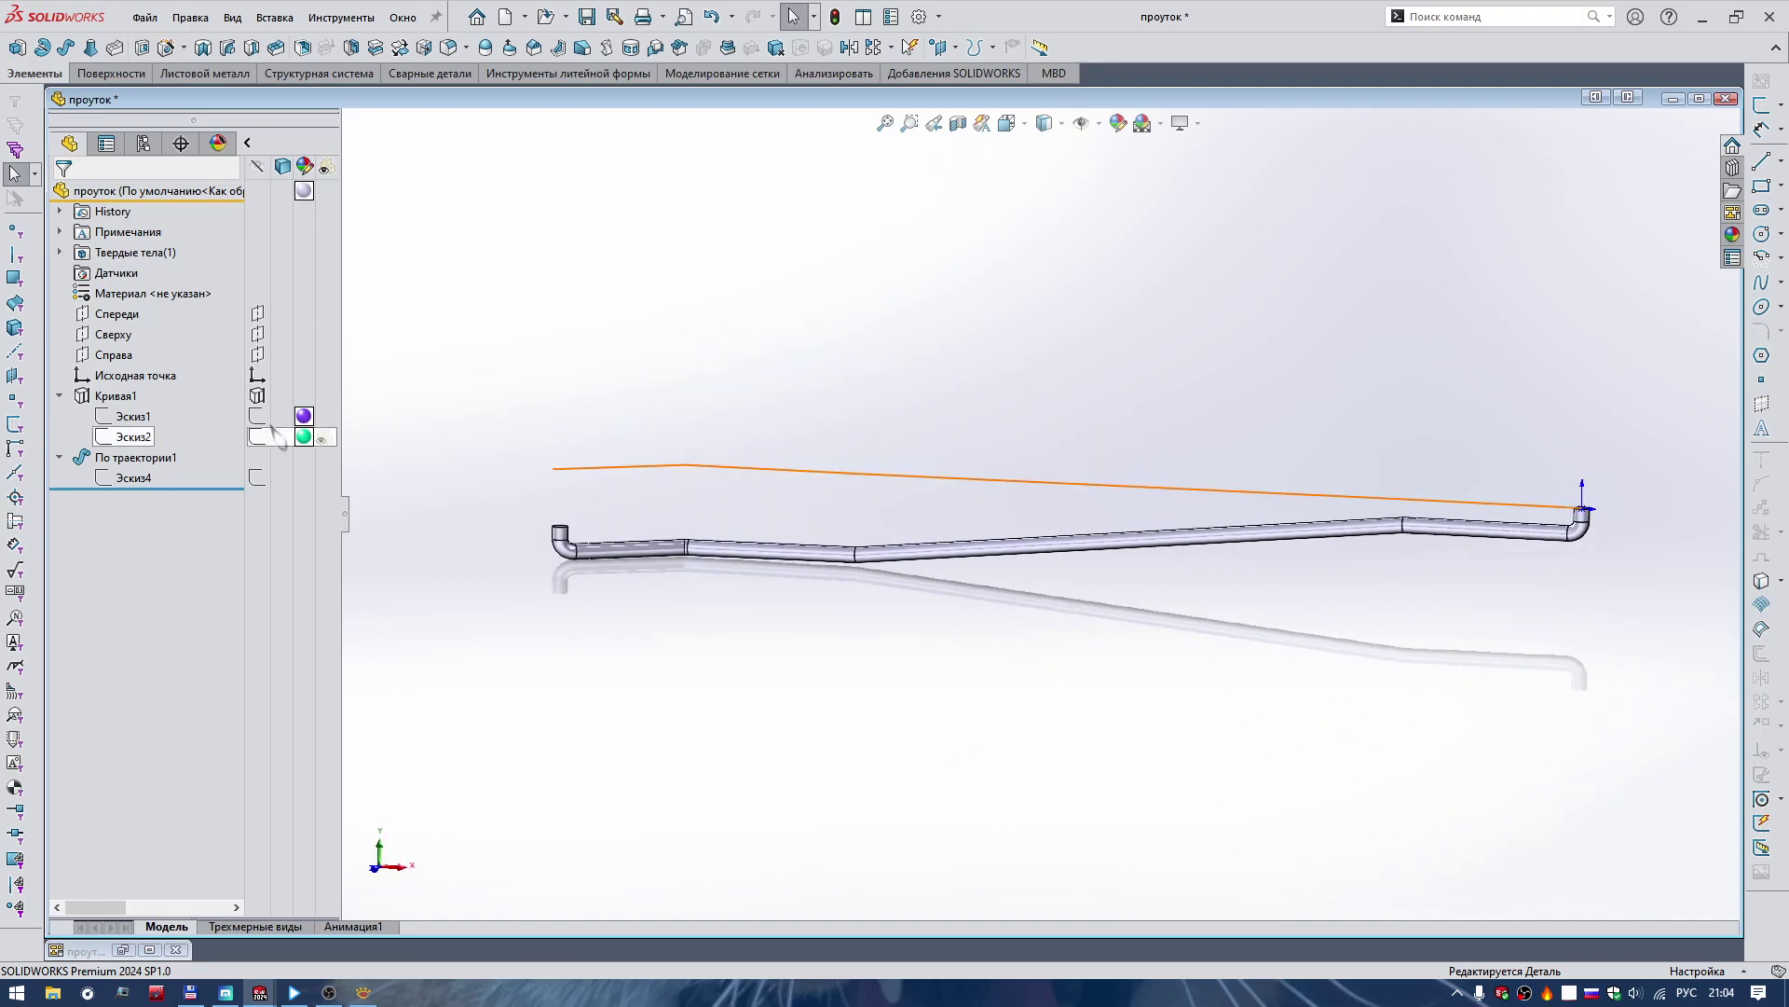
Show sketches Эскиз1 and Эскиз2 and select the projected curve Кривая1.
left_click(257, 415)
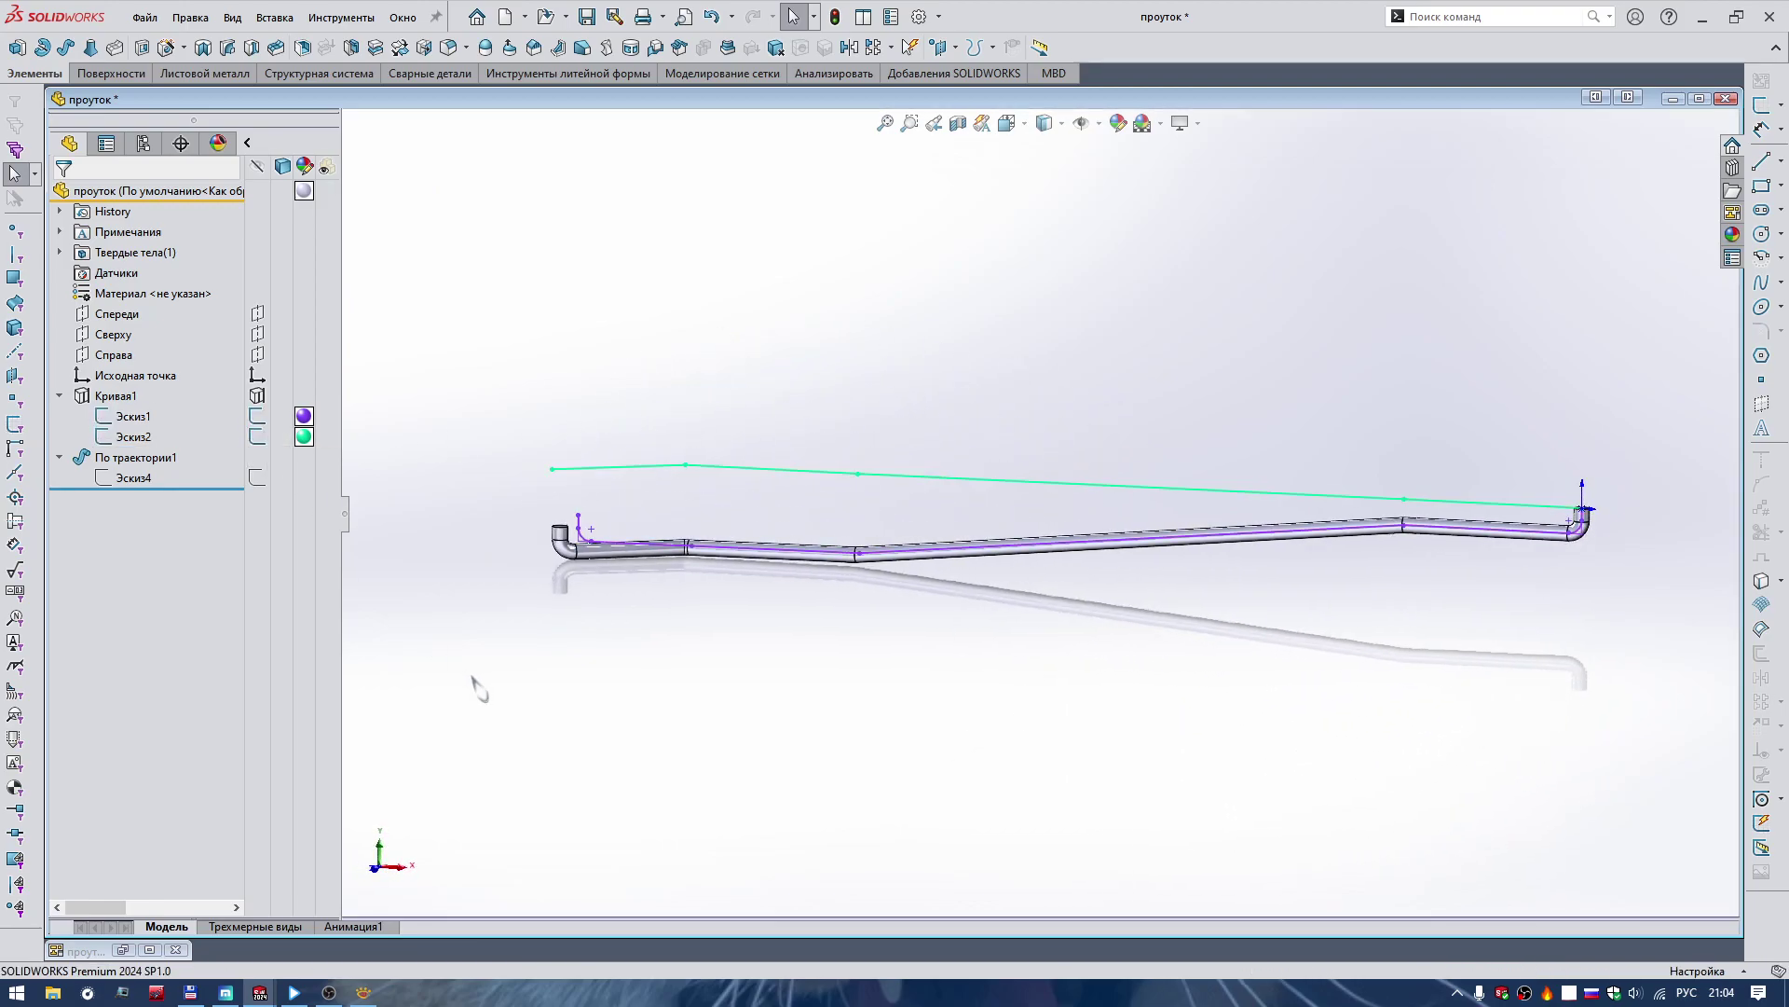
left_click(279, 395)
key("Left")
key("Left")
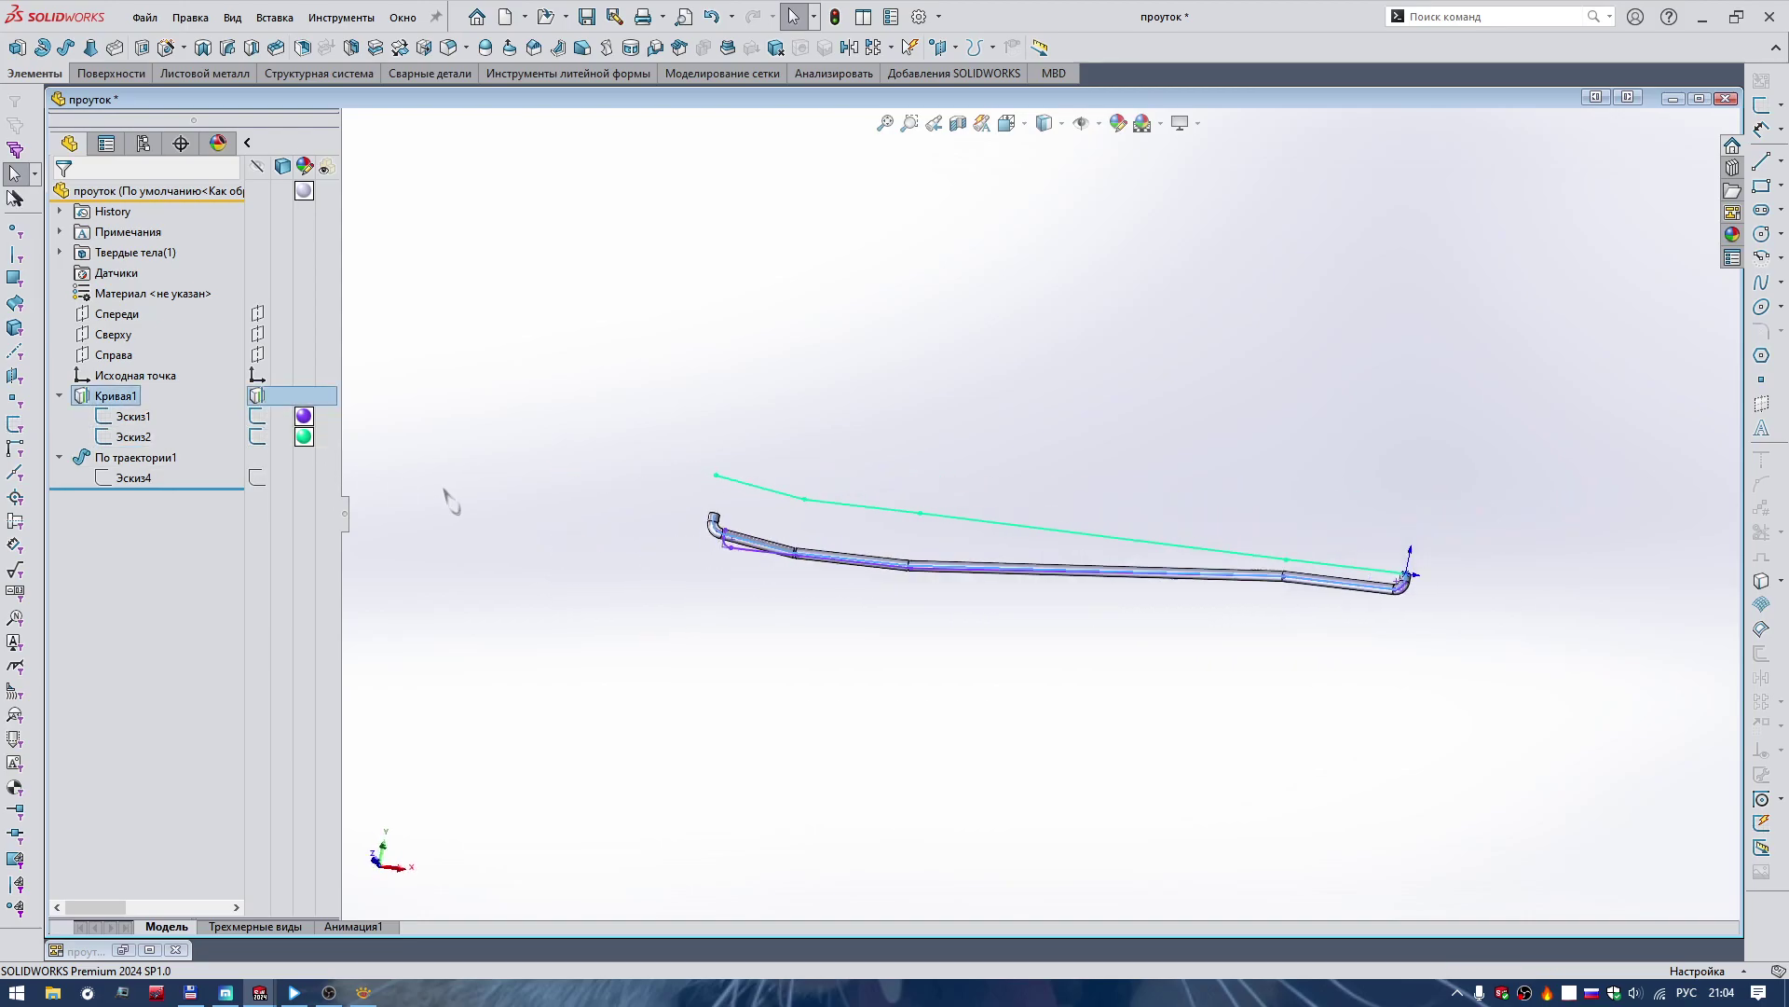
key("Left")
key("Left")
key("Up")
key("Up")
key("Up")
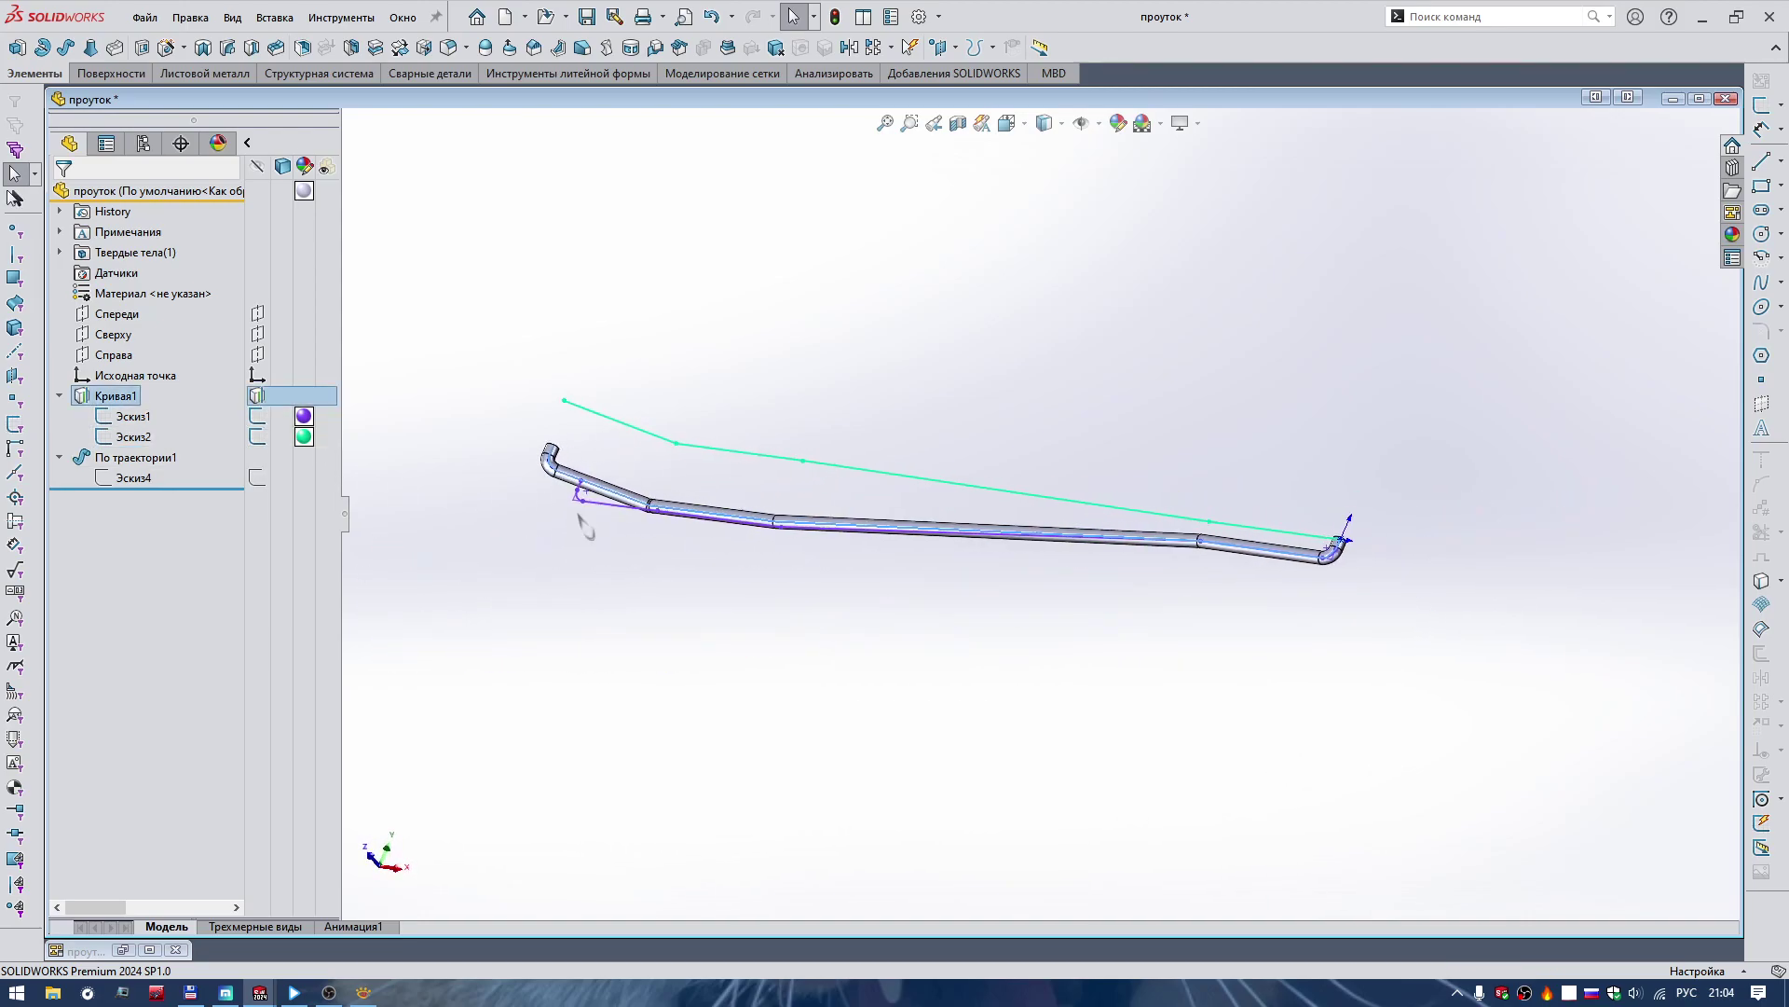
key("Up")
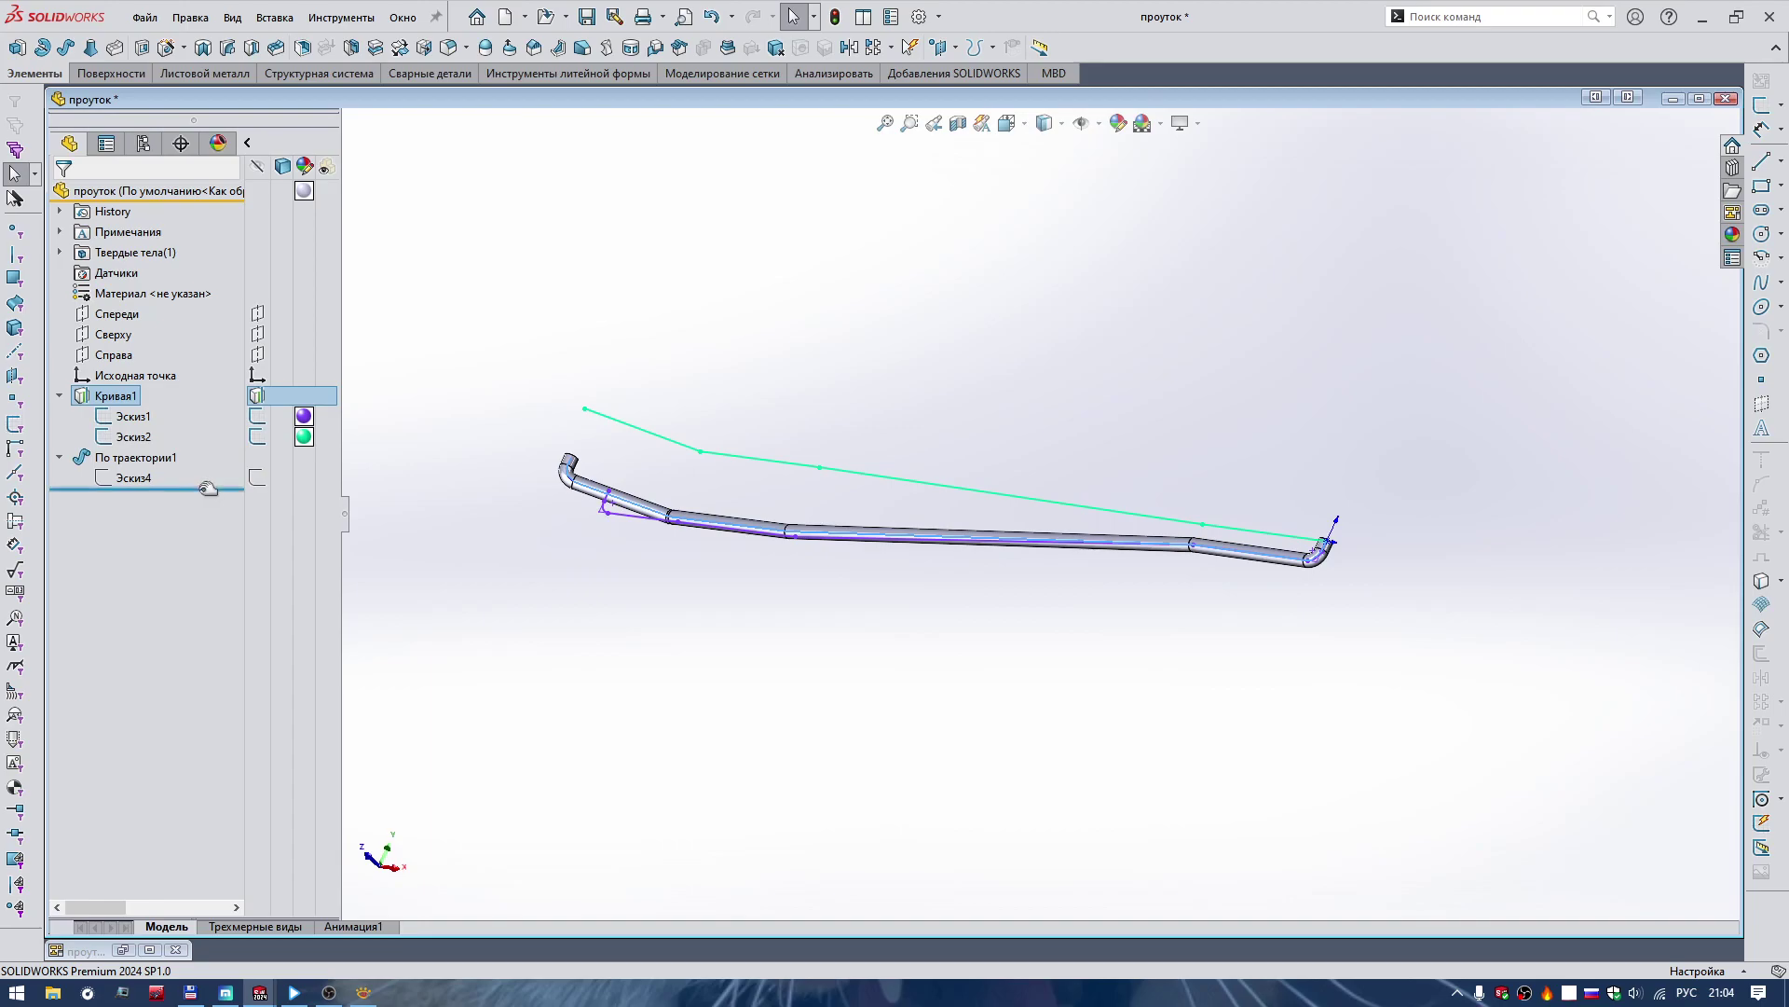
Roll the part back above По траектории1, then hide Эскиз1 and Эскиз2 again.
left_click_drag(214, 488, 213, 431)
key("Down")
key("Down")
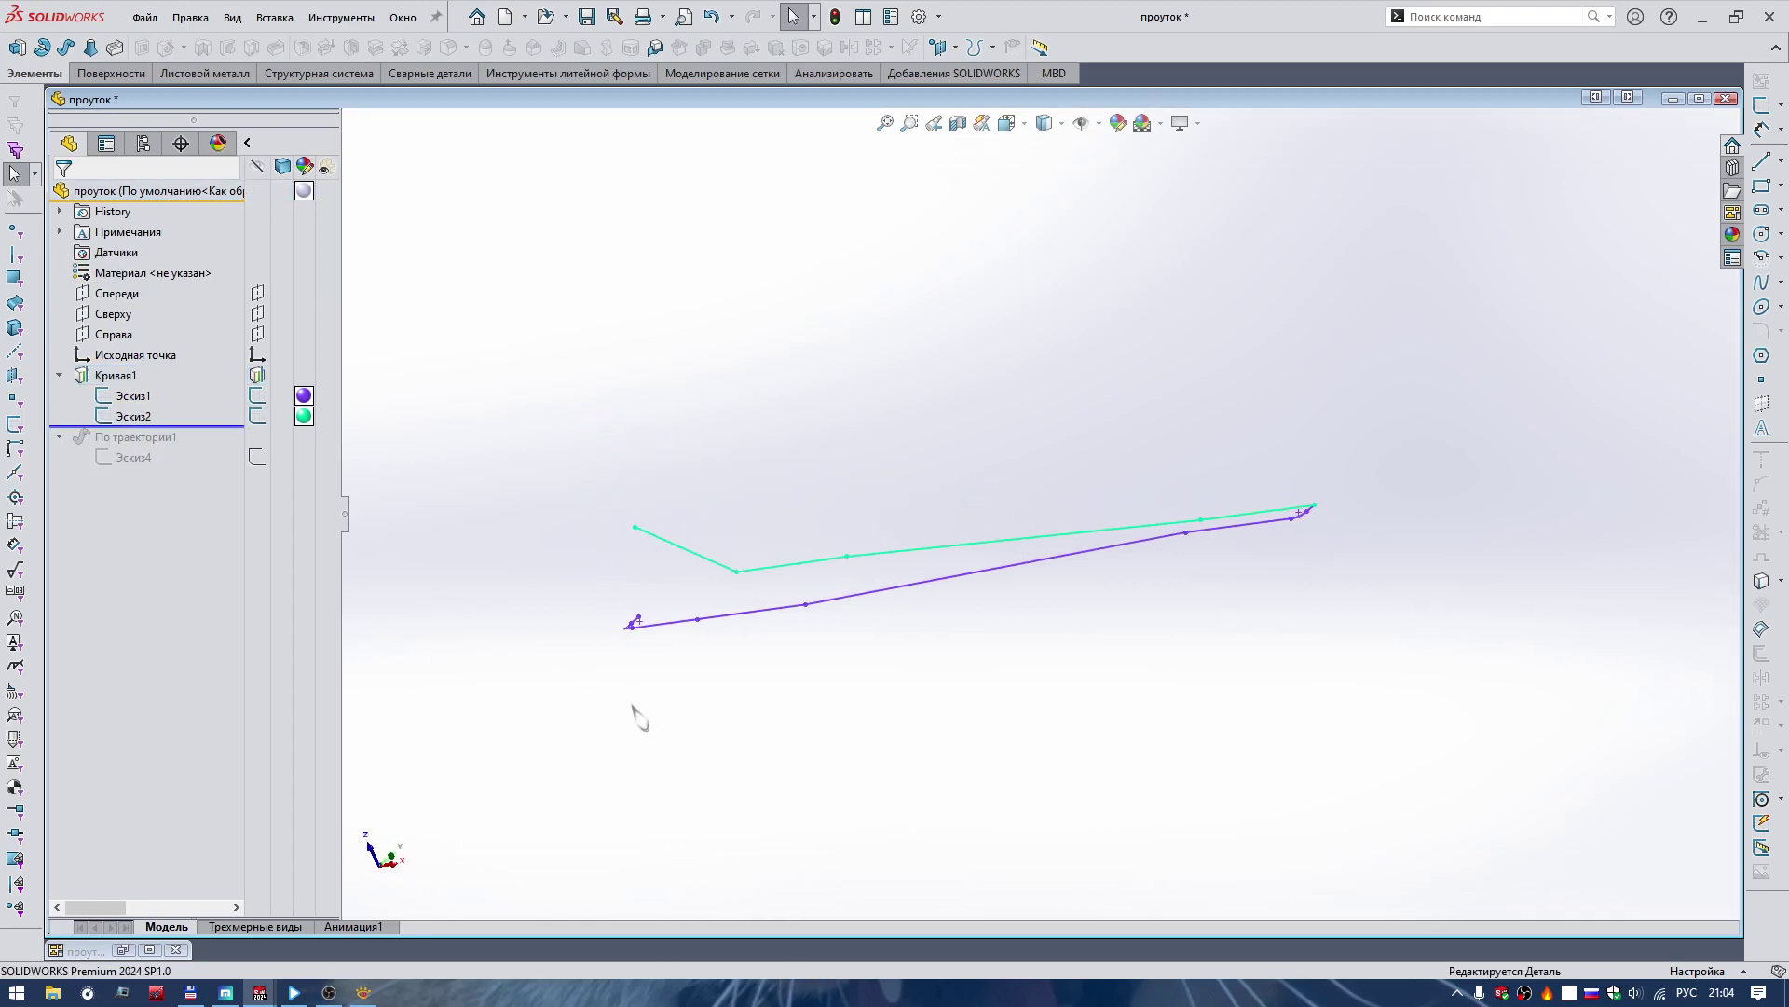
key("Down")
key("Down")
key("Right")
key("Right")
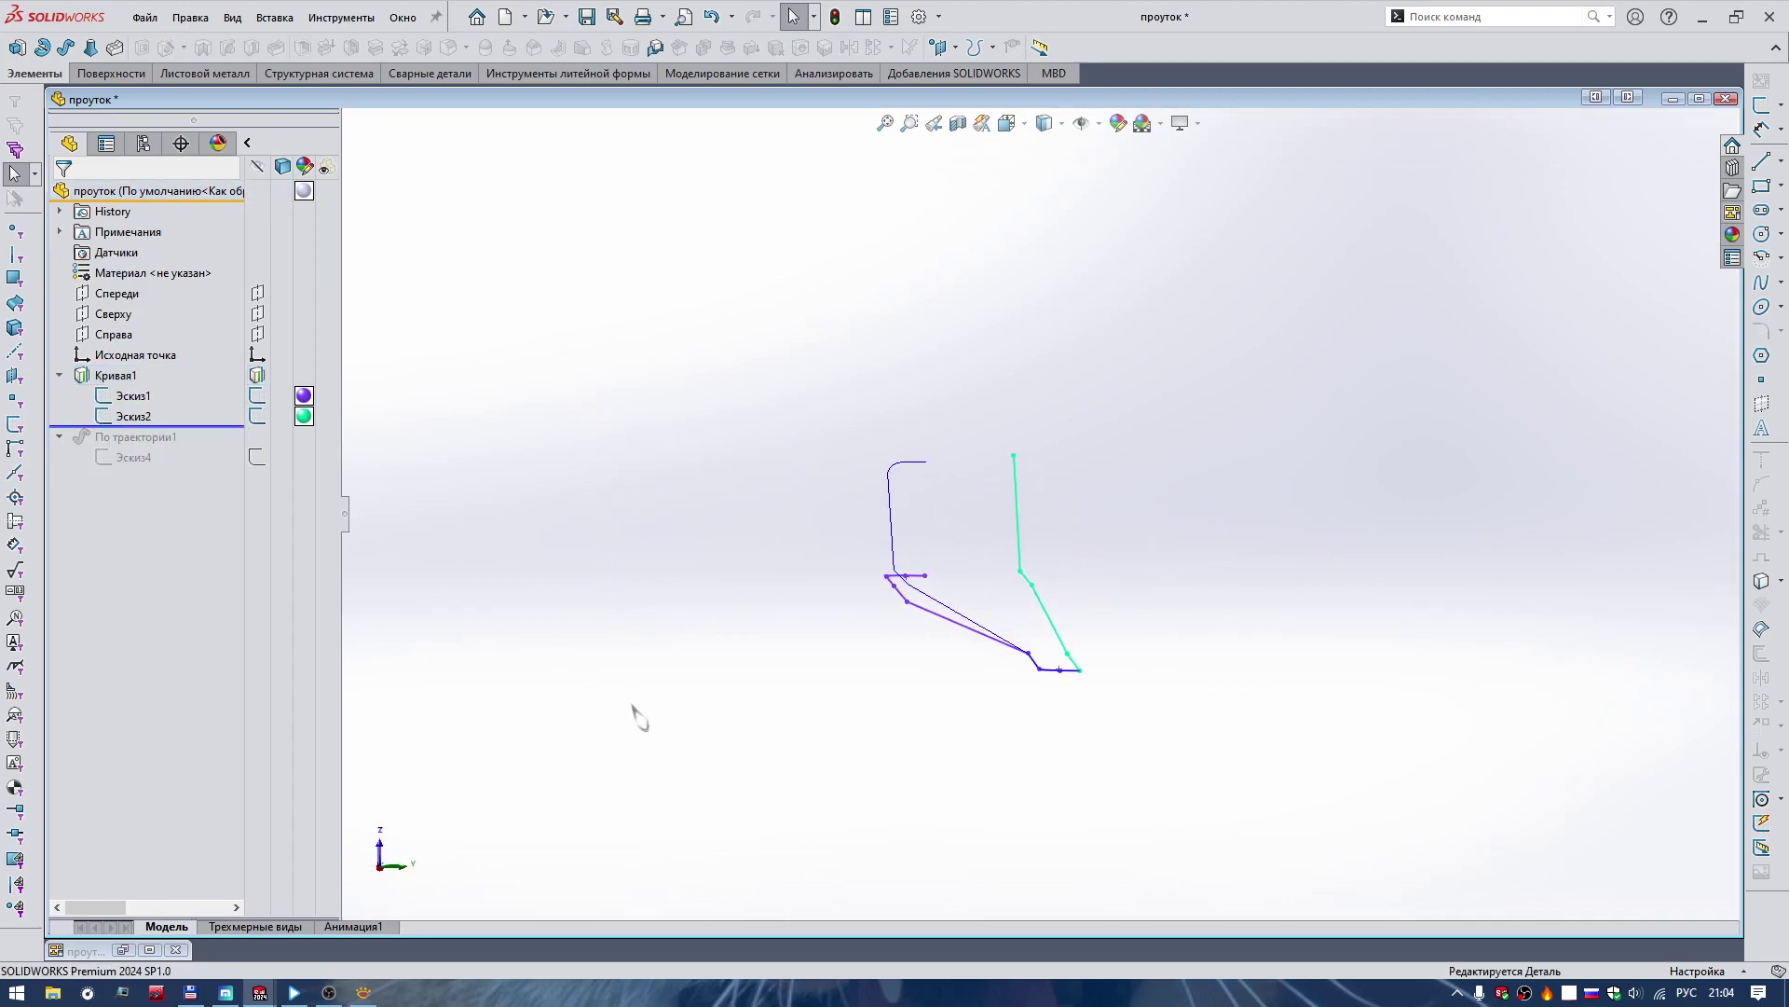
key("Right")
key("Left")
key("Left")
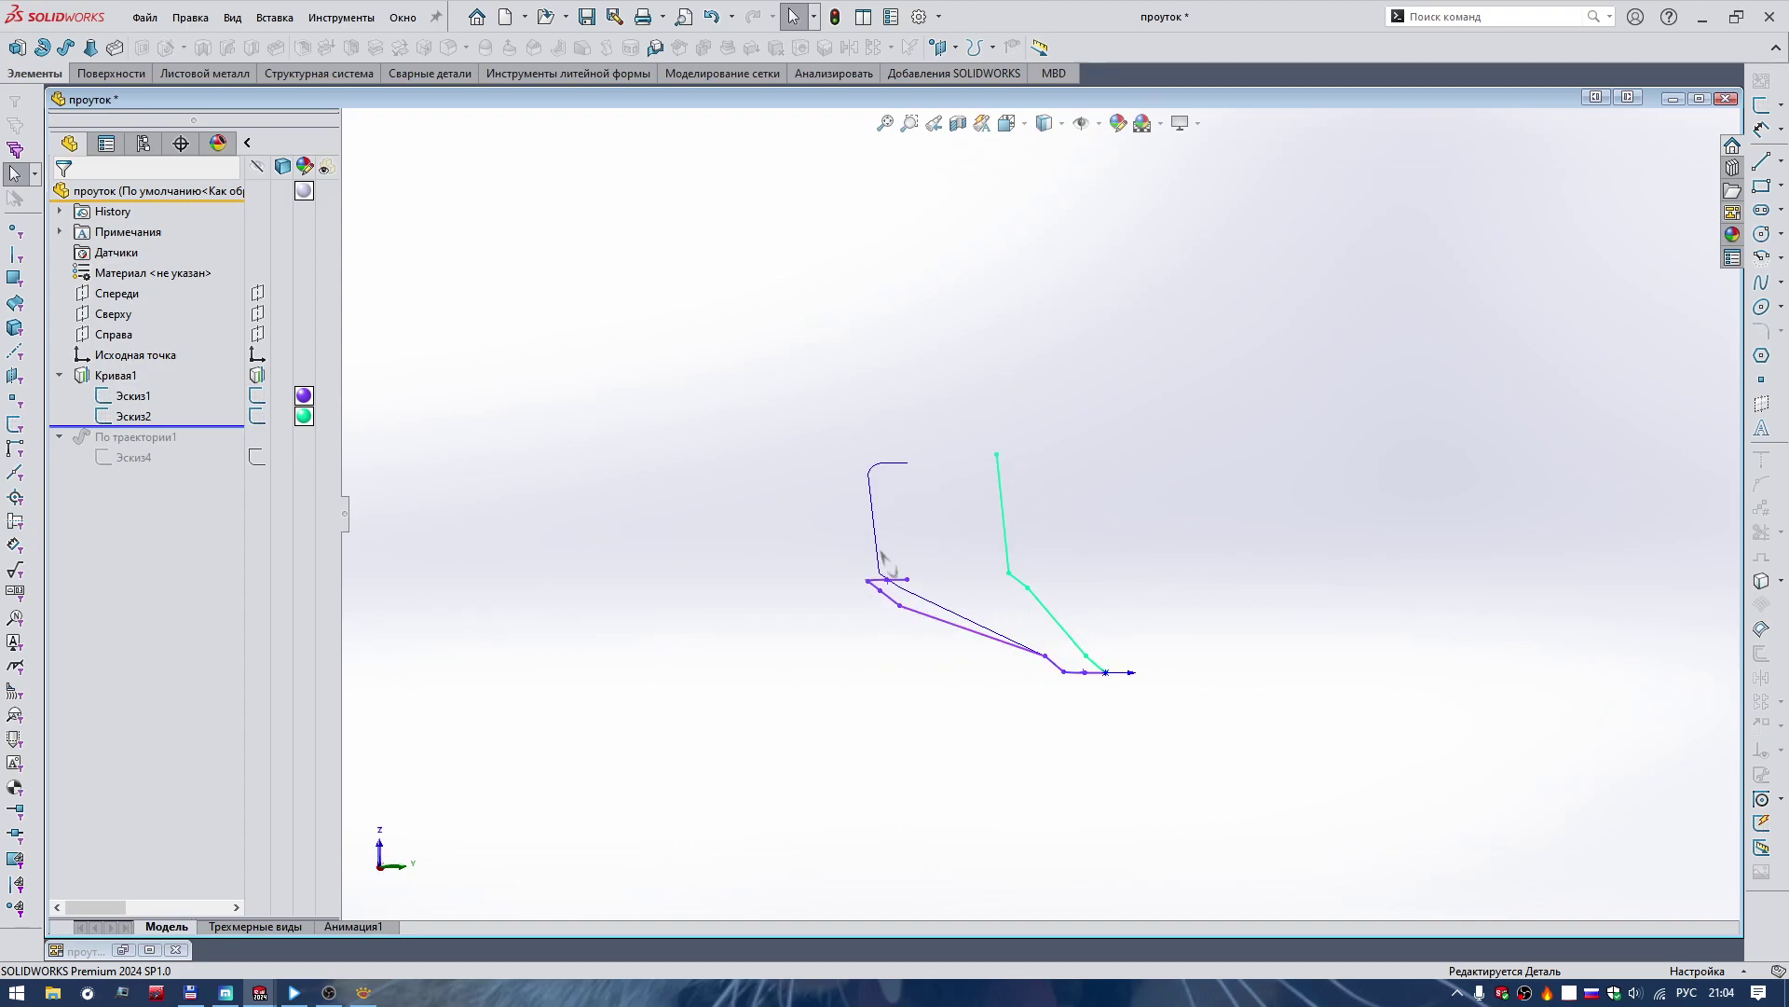
left_click(258, 396)
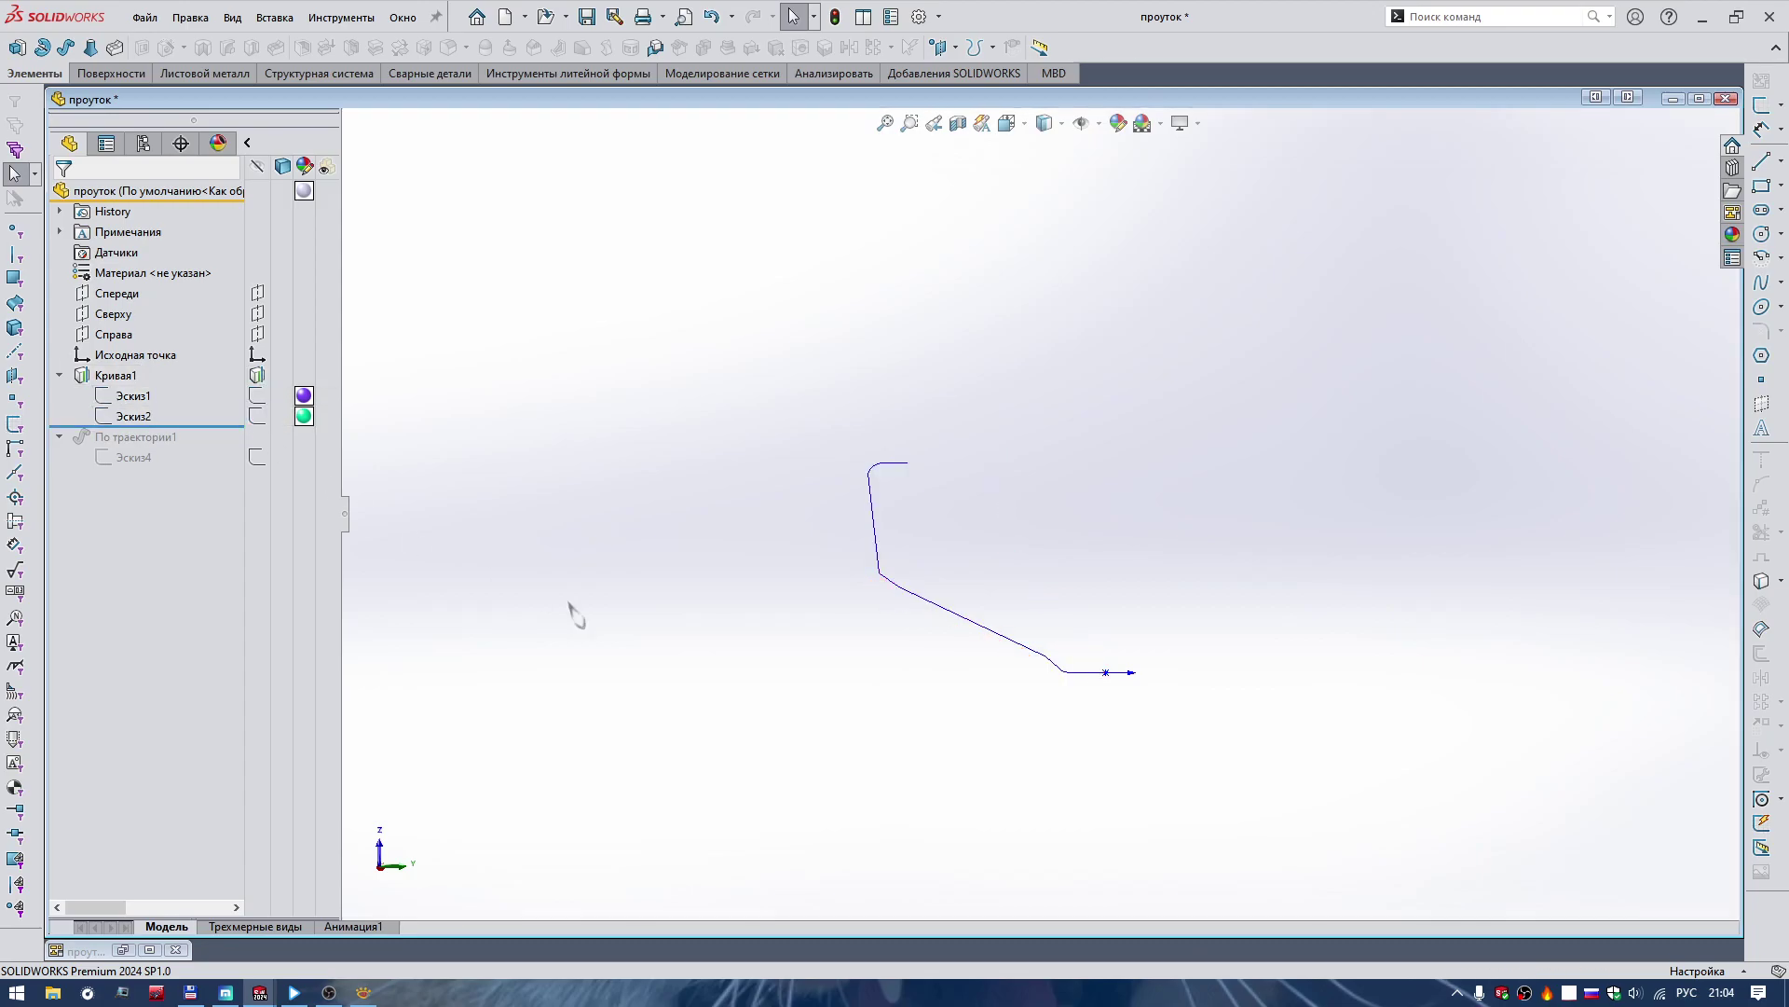
Roll forward to rebuild the sweep and colour sketch Эскиз4 yellow.
left_click_drag(233, 425, 219, 487)
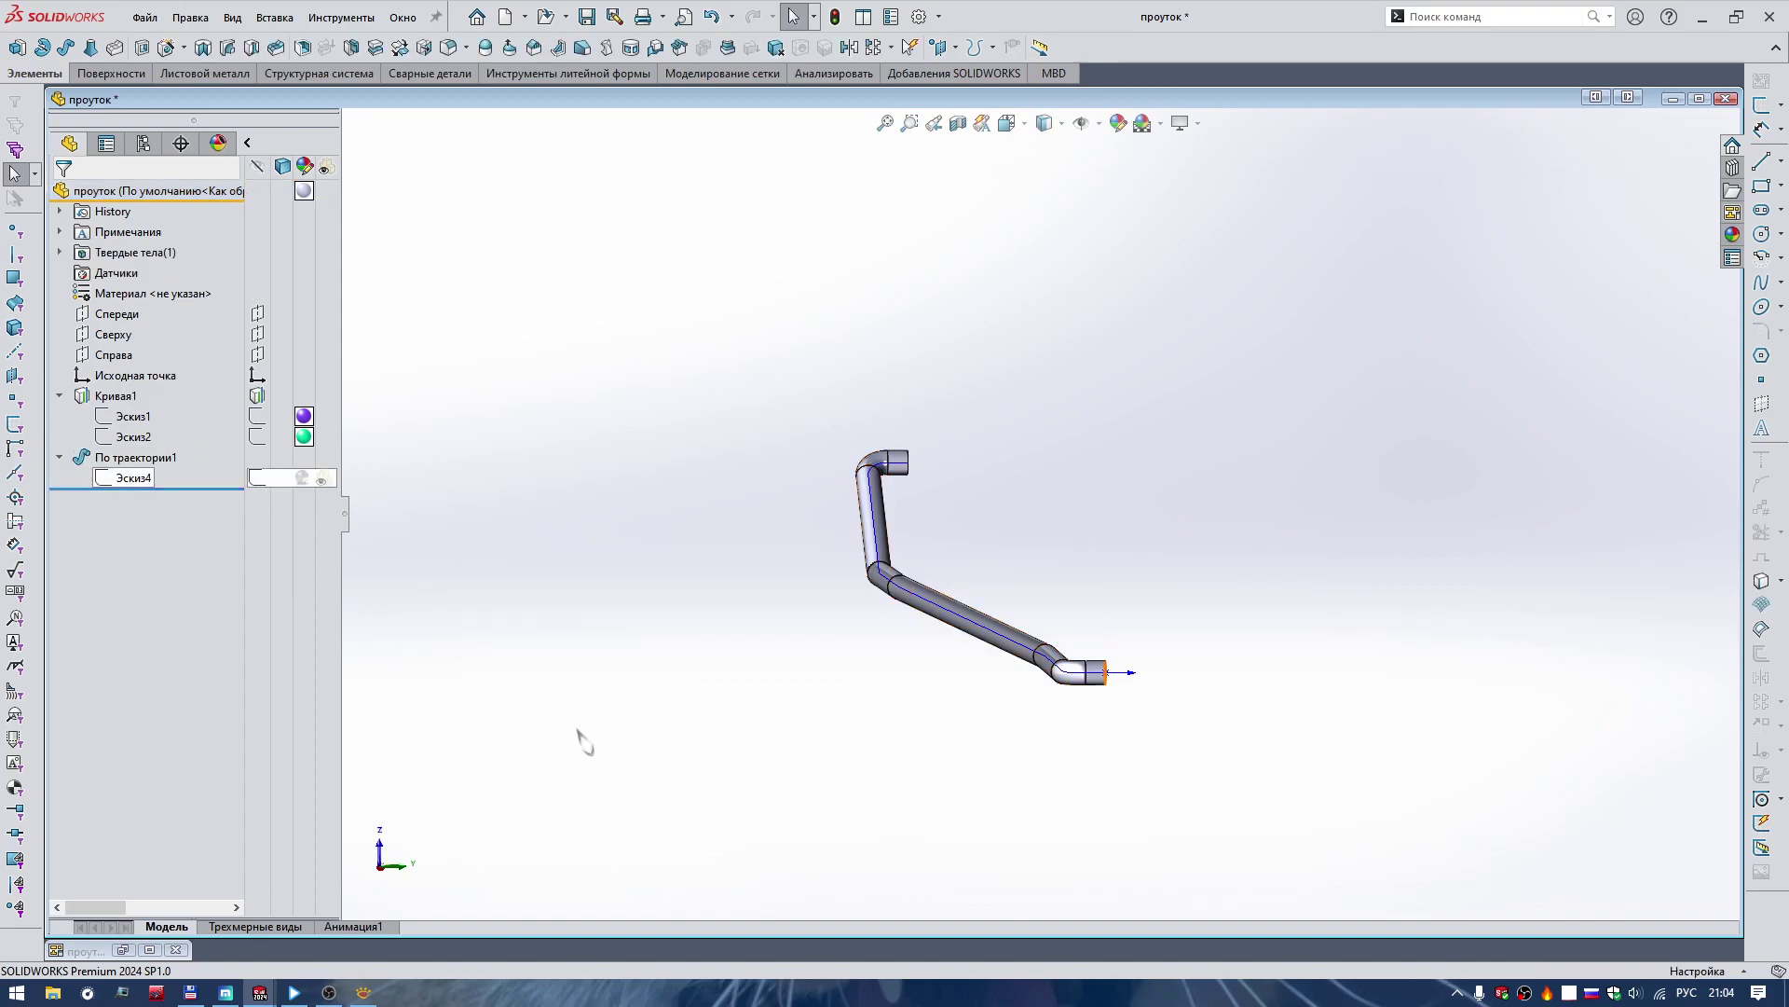
scroll(1044, 741, "down", 5)
right_click(128, 485)
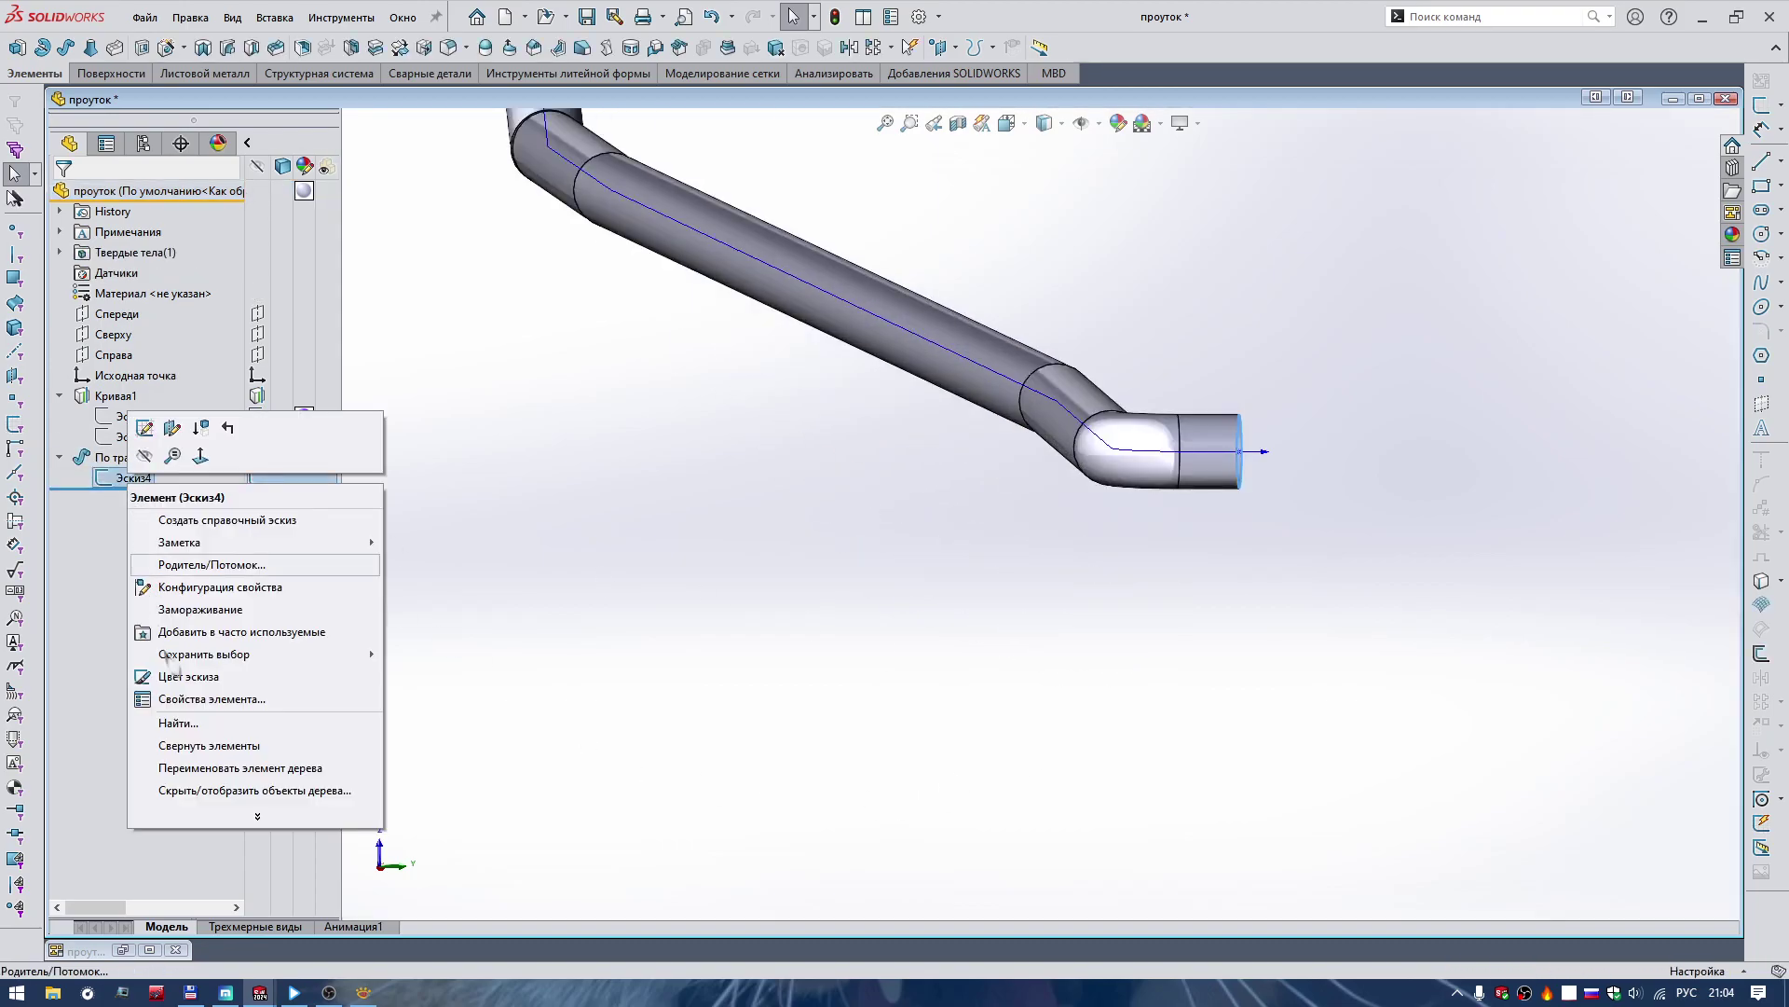
left_click(175, 685)
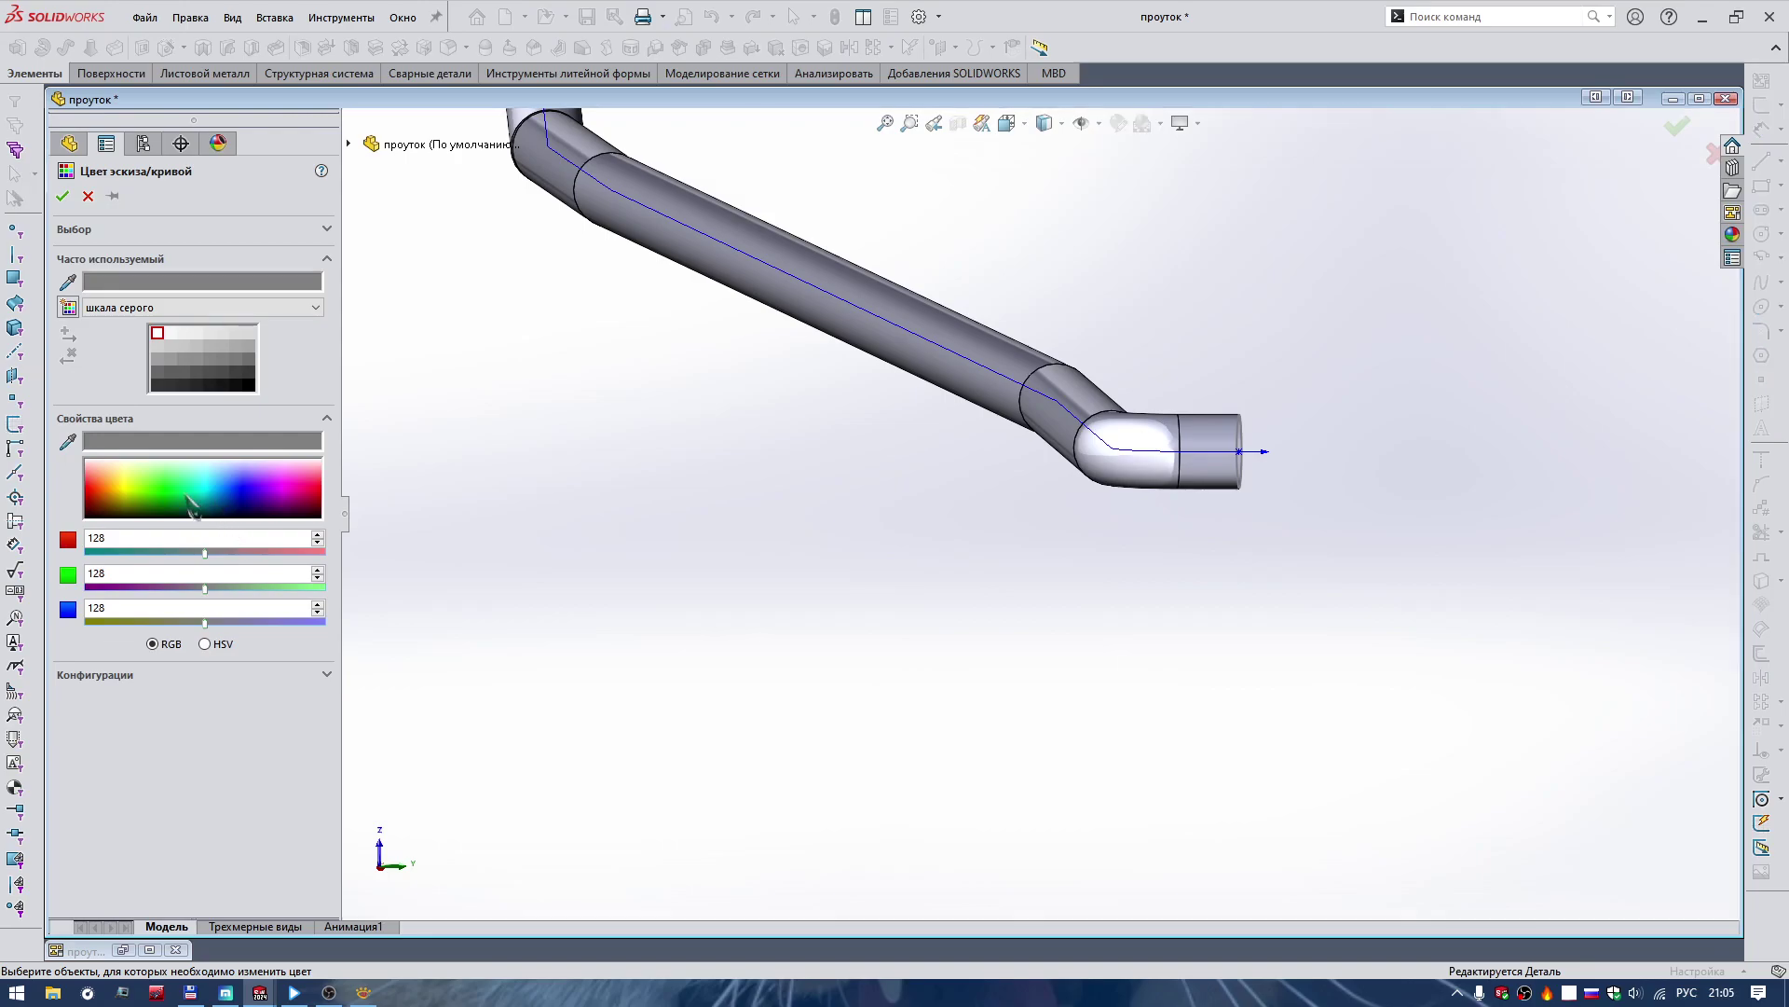
left_click(62, 196)
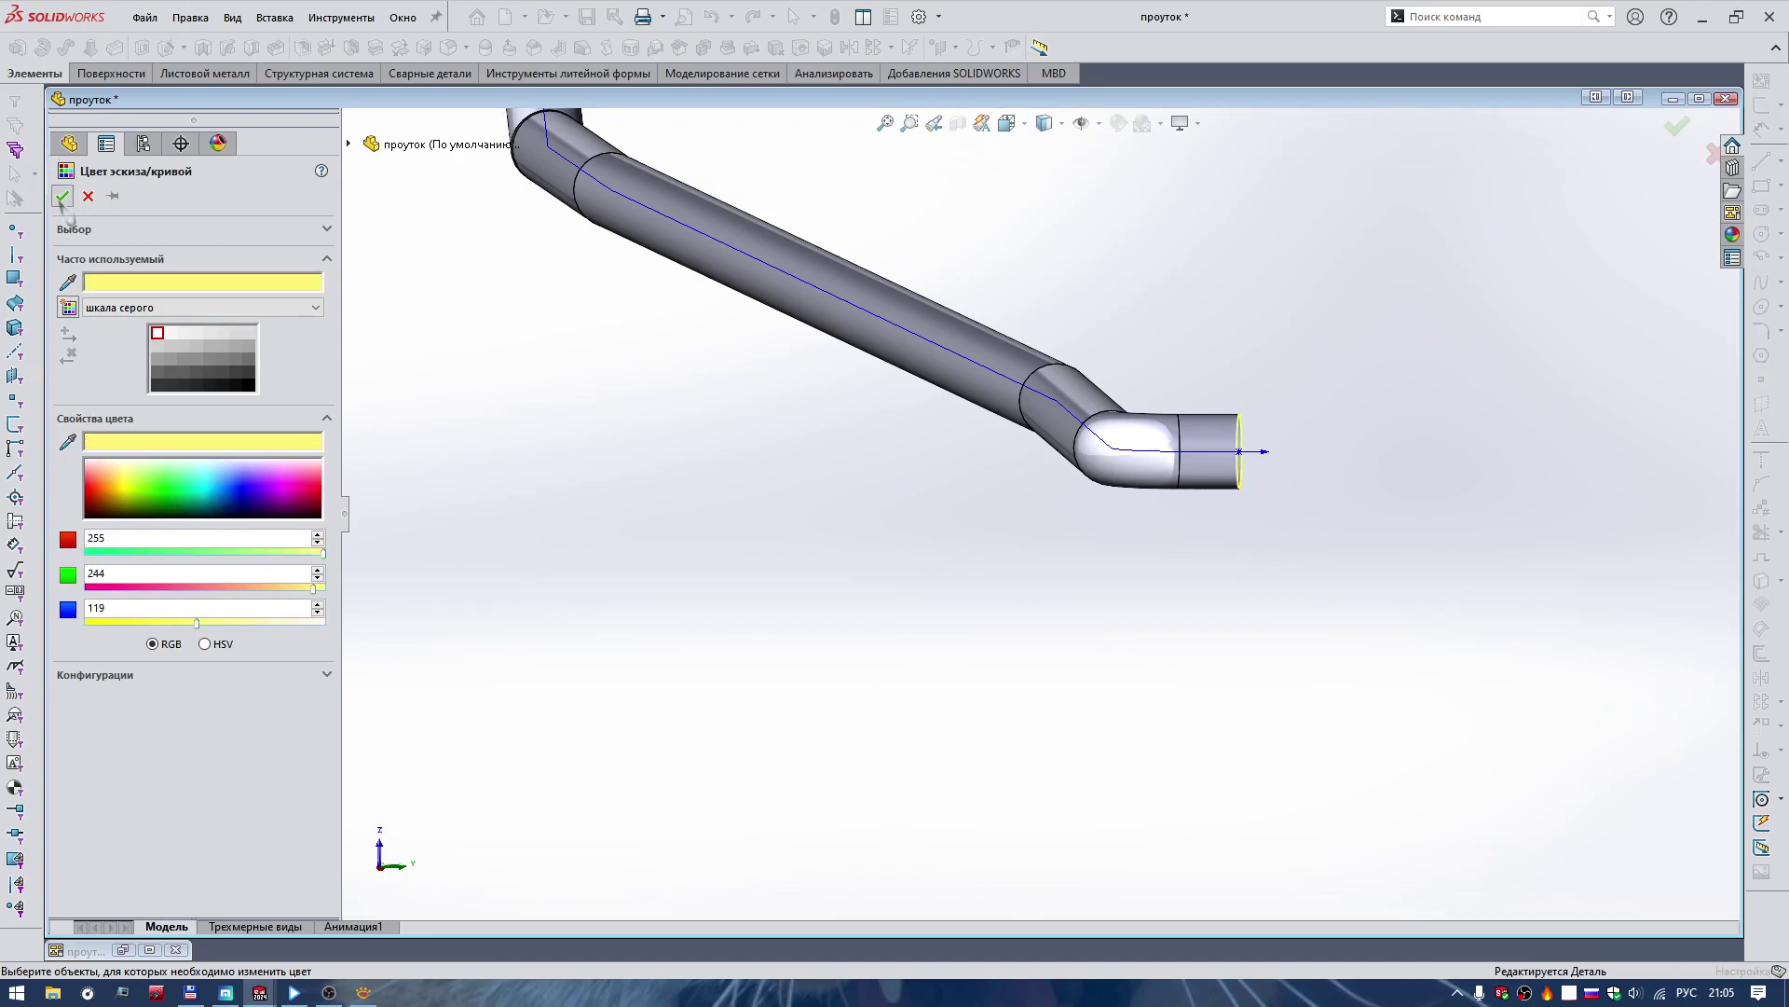
Fit the whole rod in view, then switch to the проуток Лист1 drawing.
key("Left")
key("Left")
key("f")
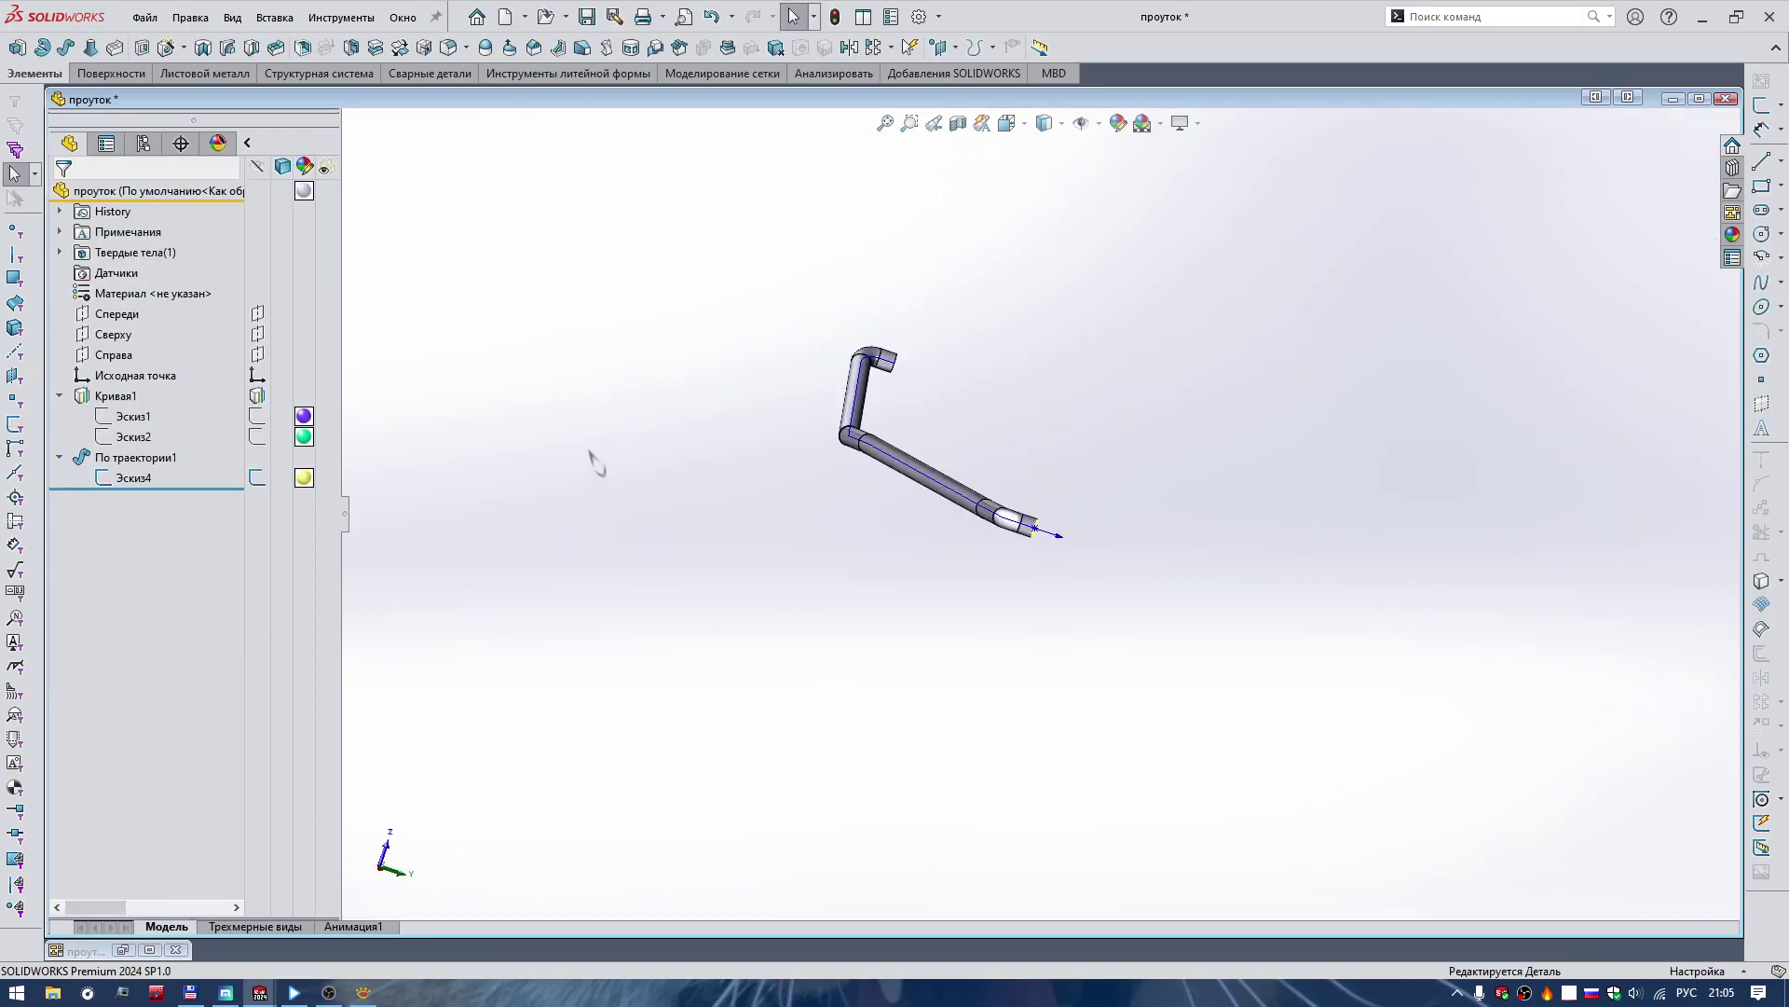
key("Left")
key("Left")
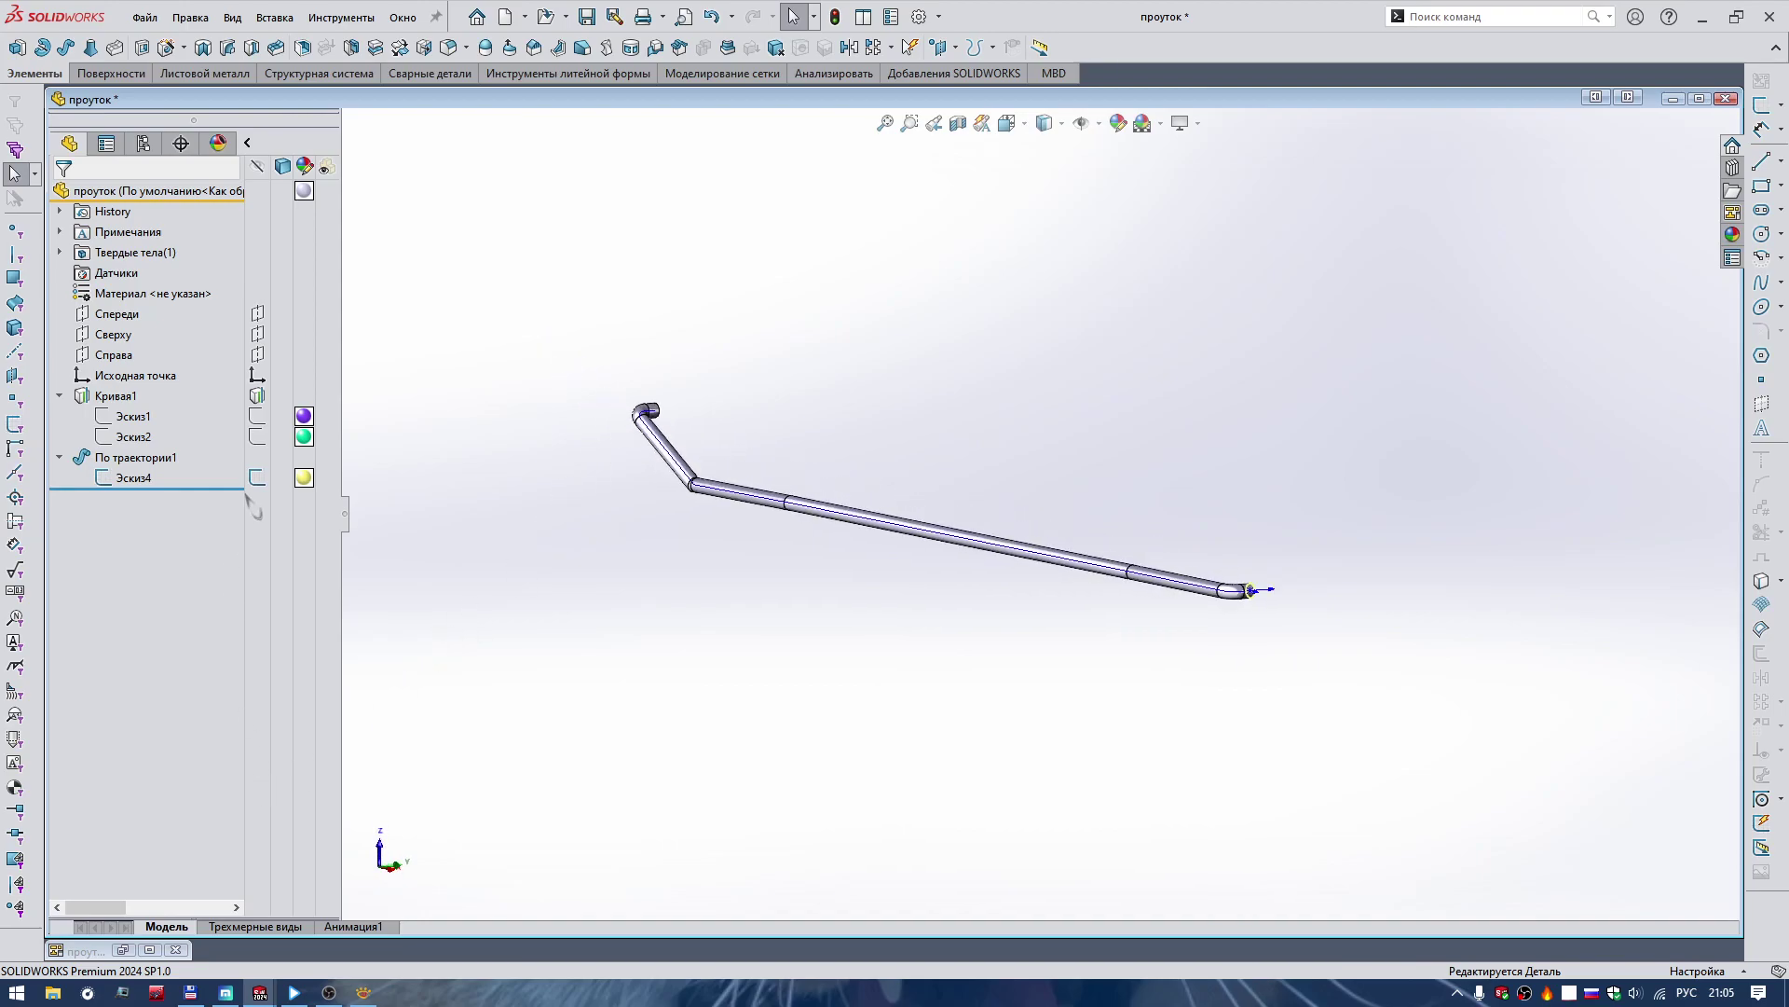
key("ctrl+Tab")
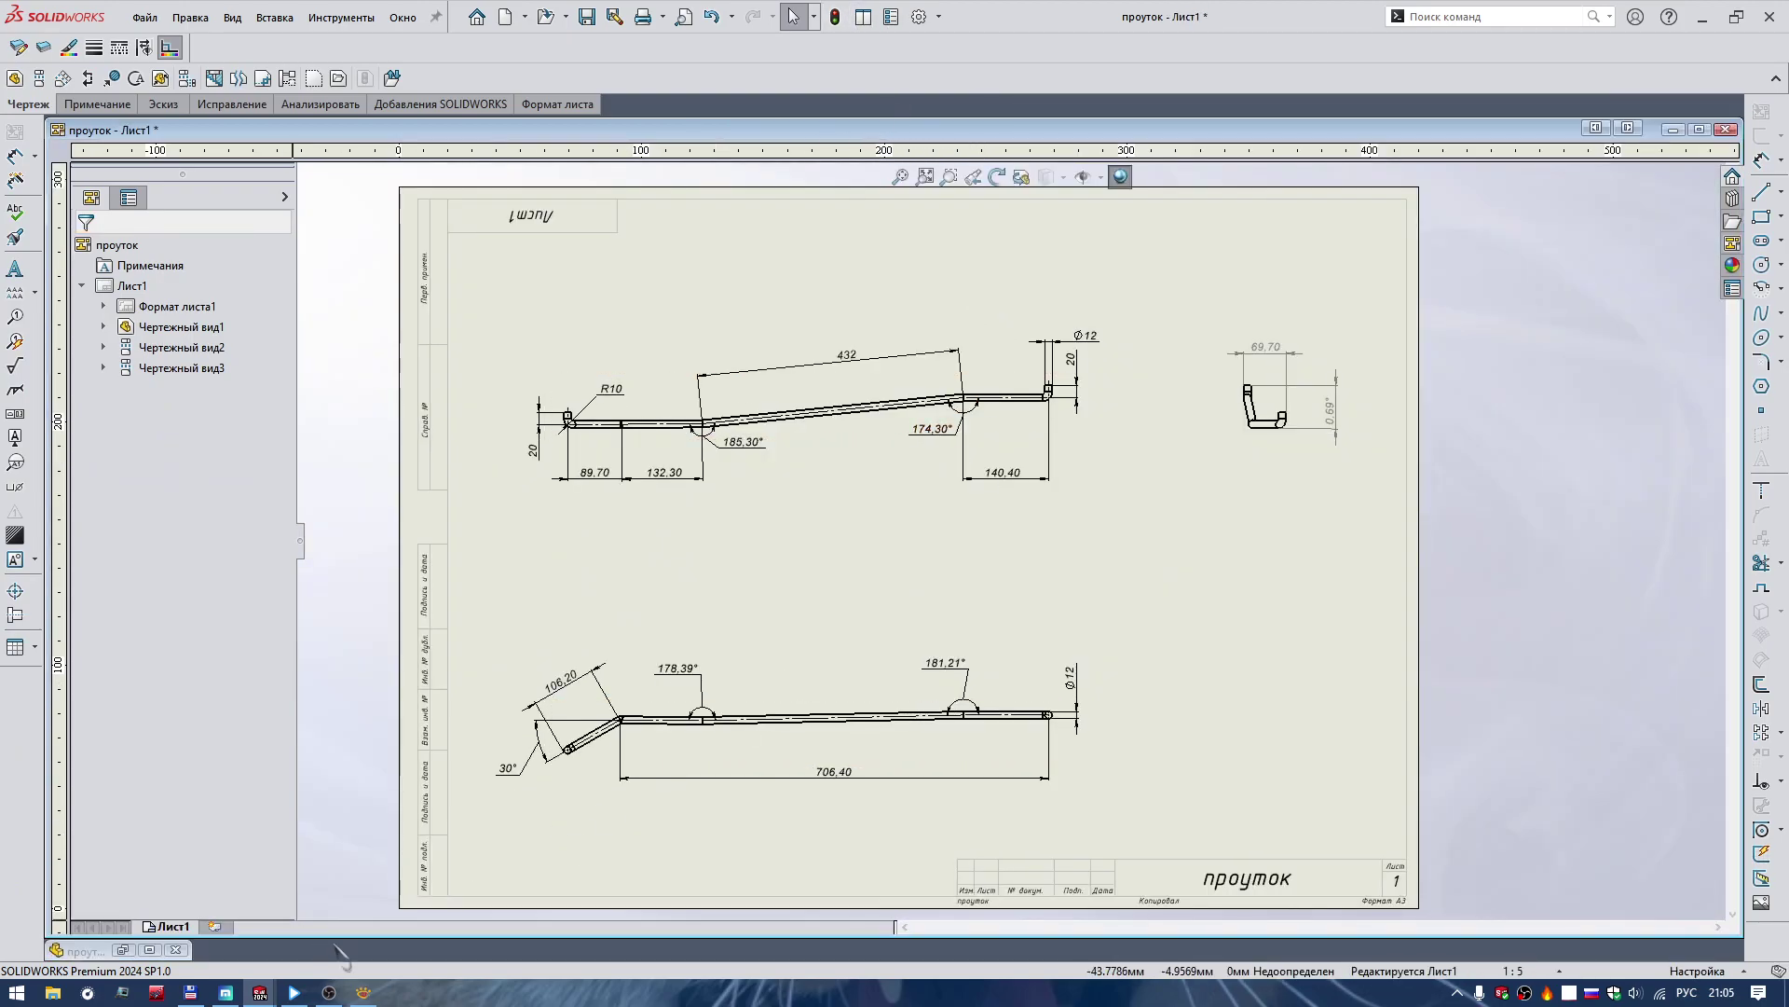
Restore XnView as a window over the drawing sheet and widen it to fit the rod image.
left_click(363, 993)
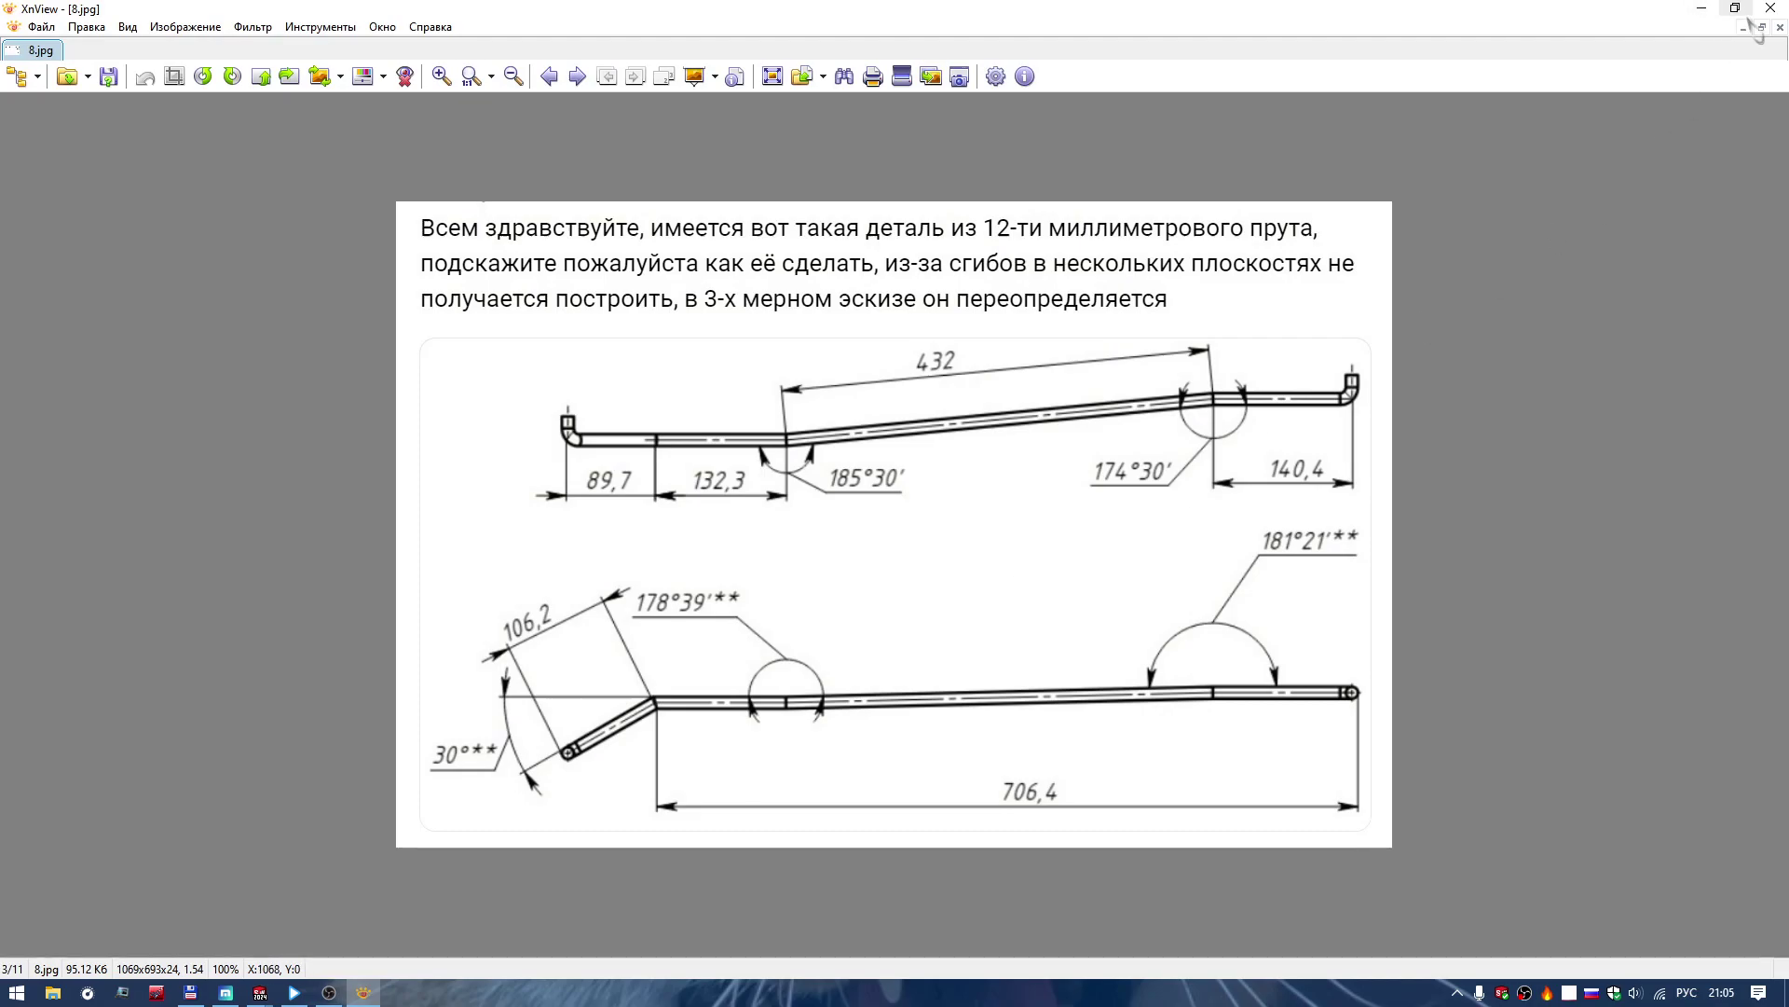
left_click(1735, 8)
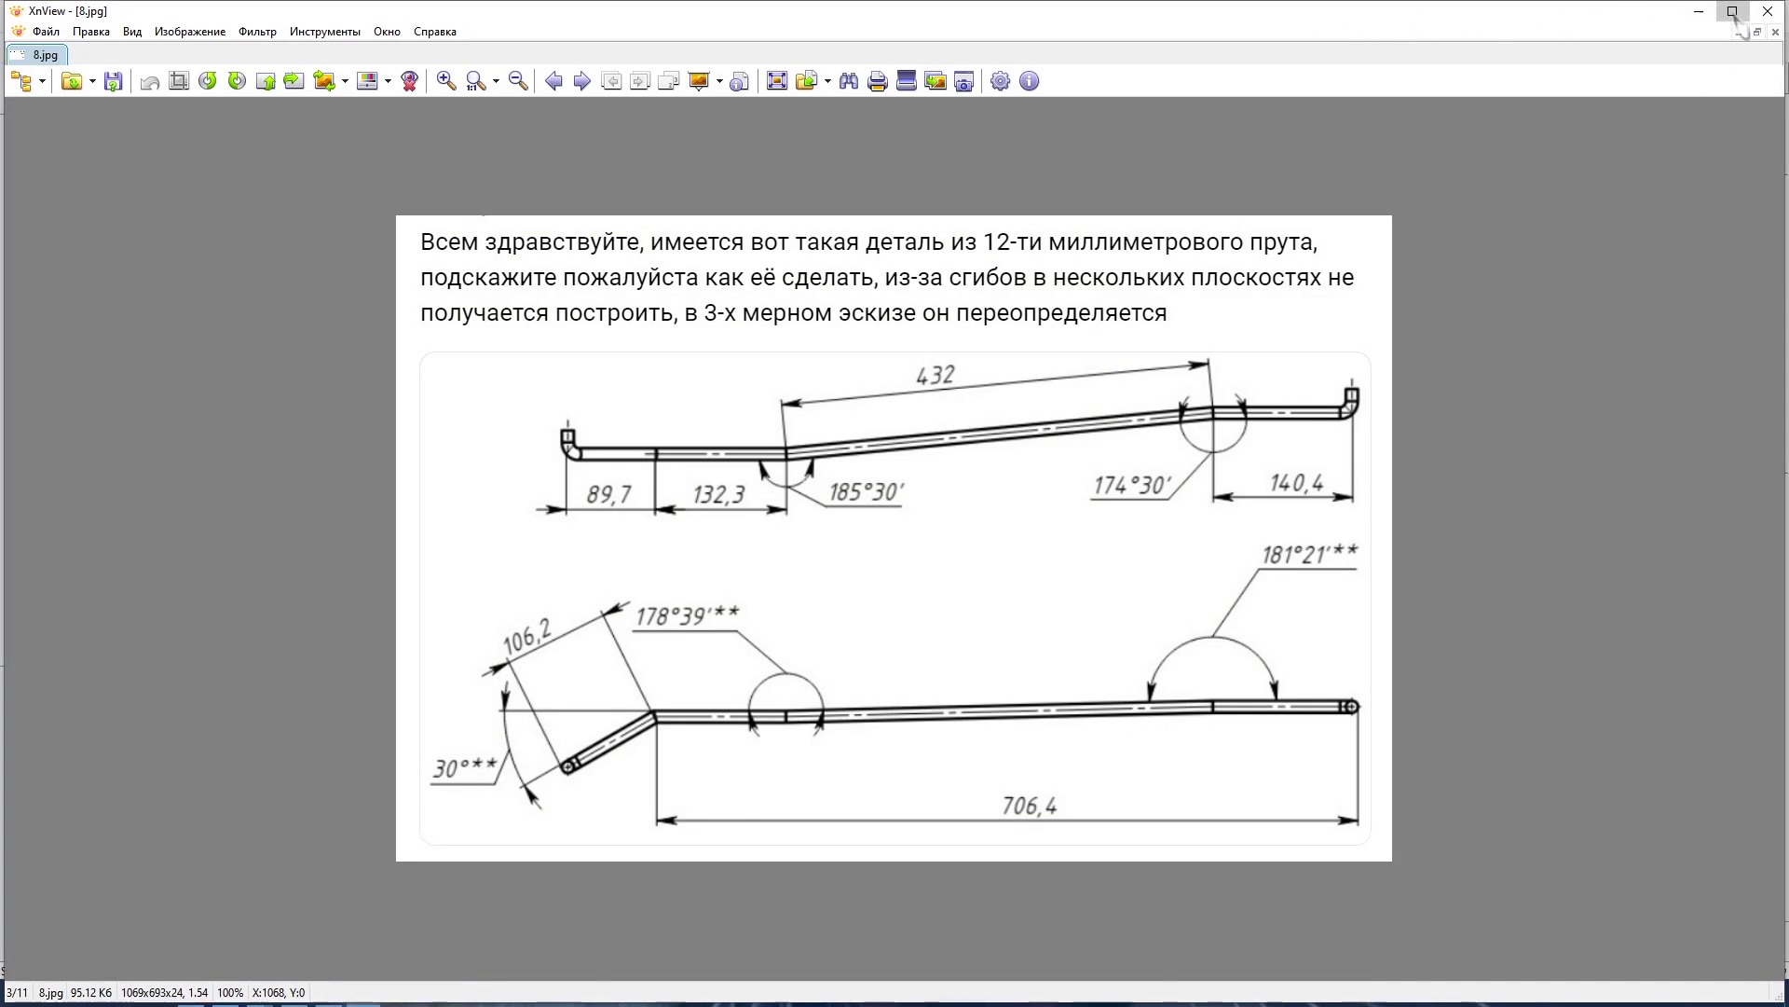
left_click(1735, 11)
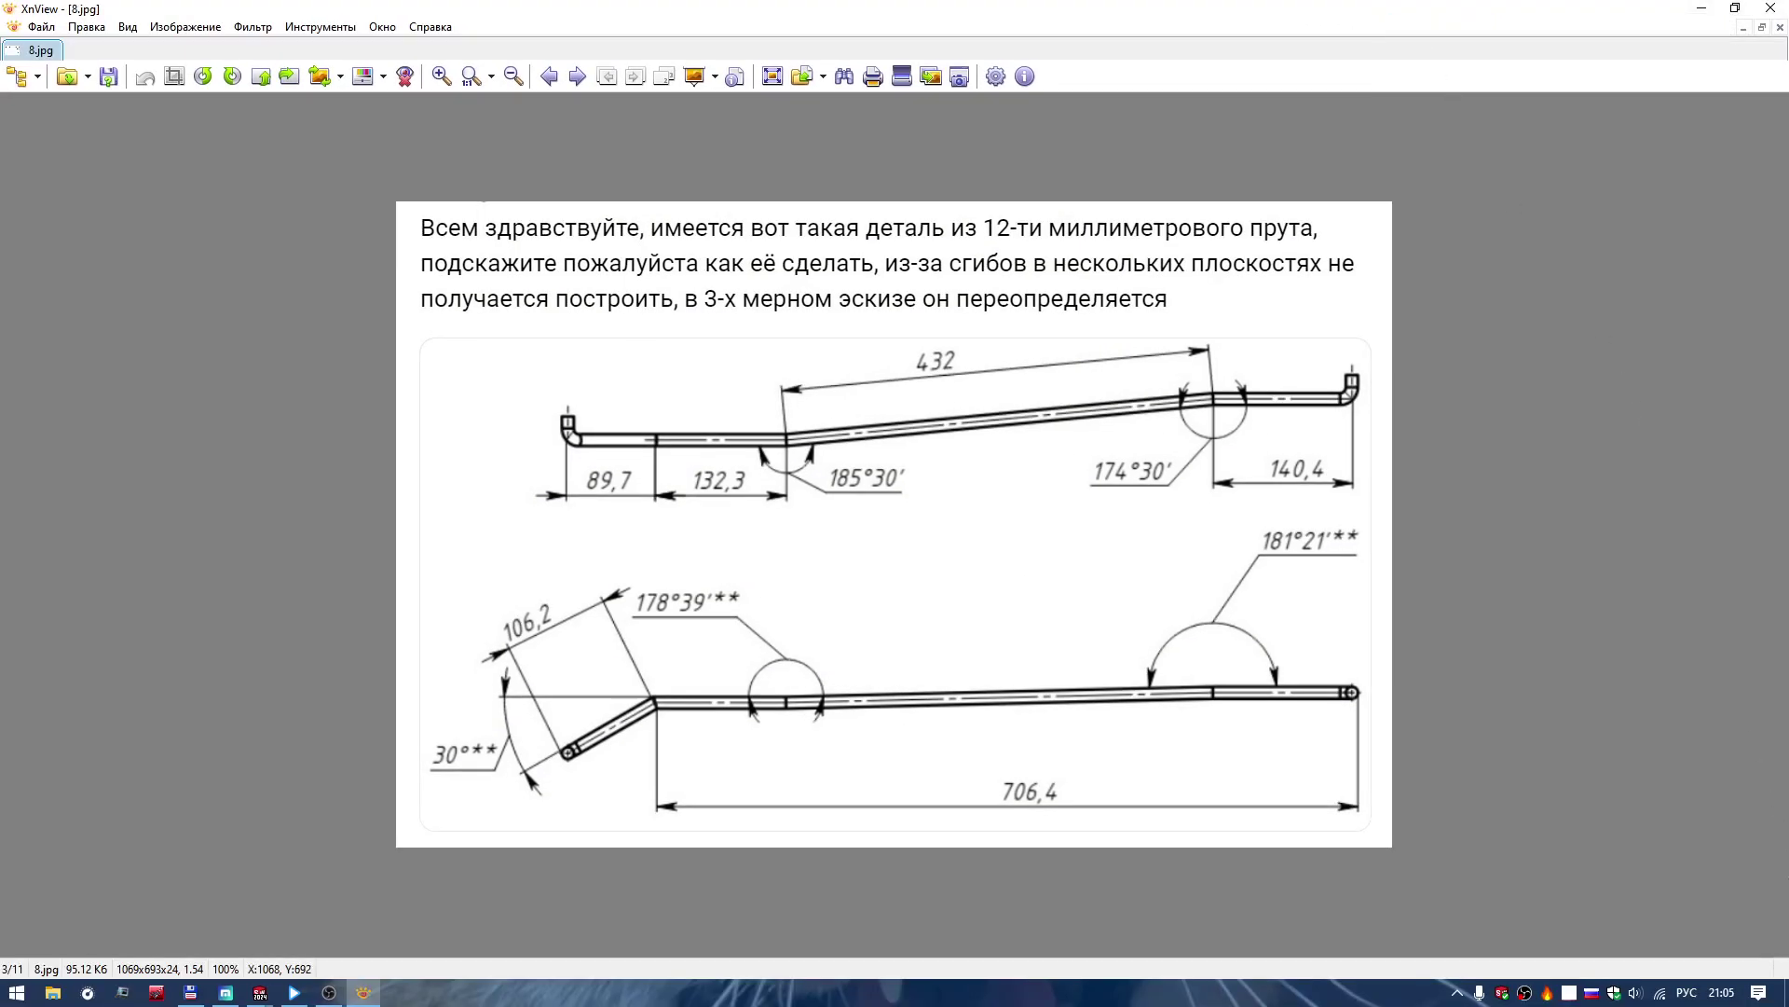
left_click(1701, 9)
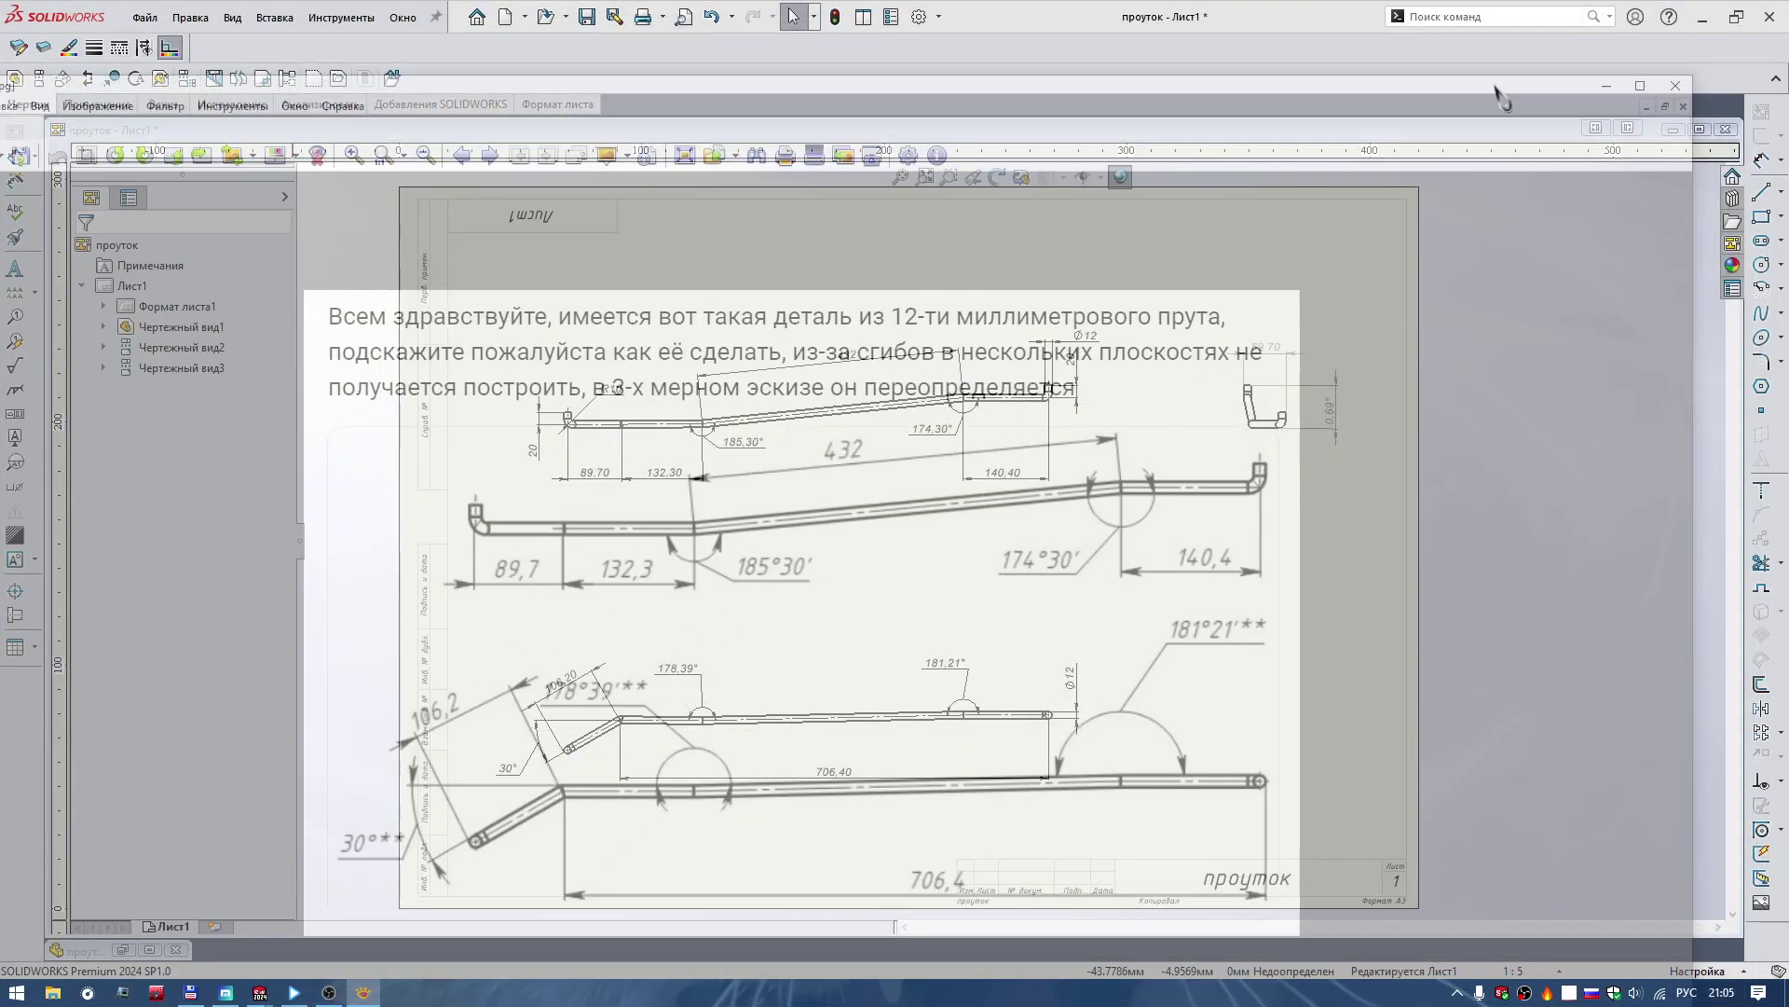
mouse_move(1501, 93)
left_mouse_down()
mouse_move(766, 491)
mouse_move(1544, 95)
left_mouse_up()
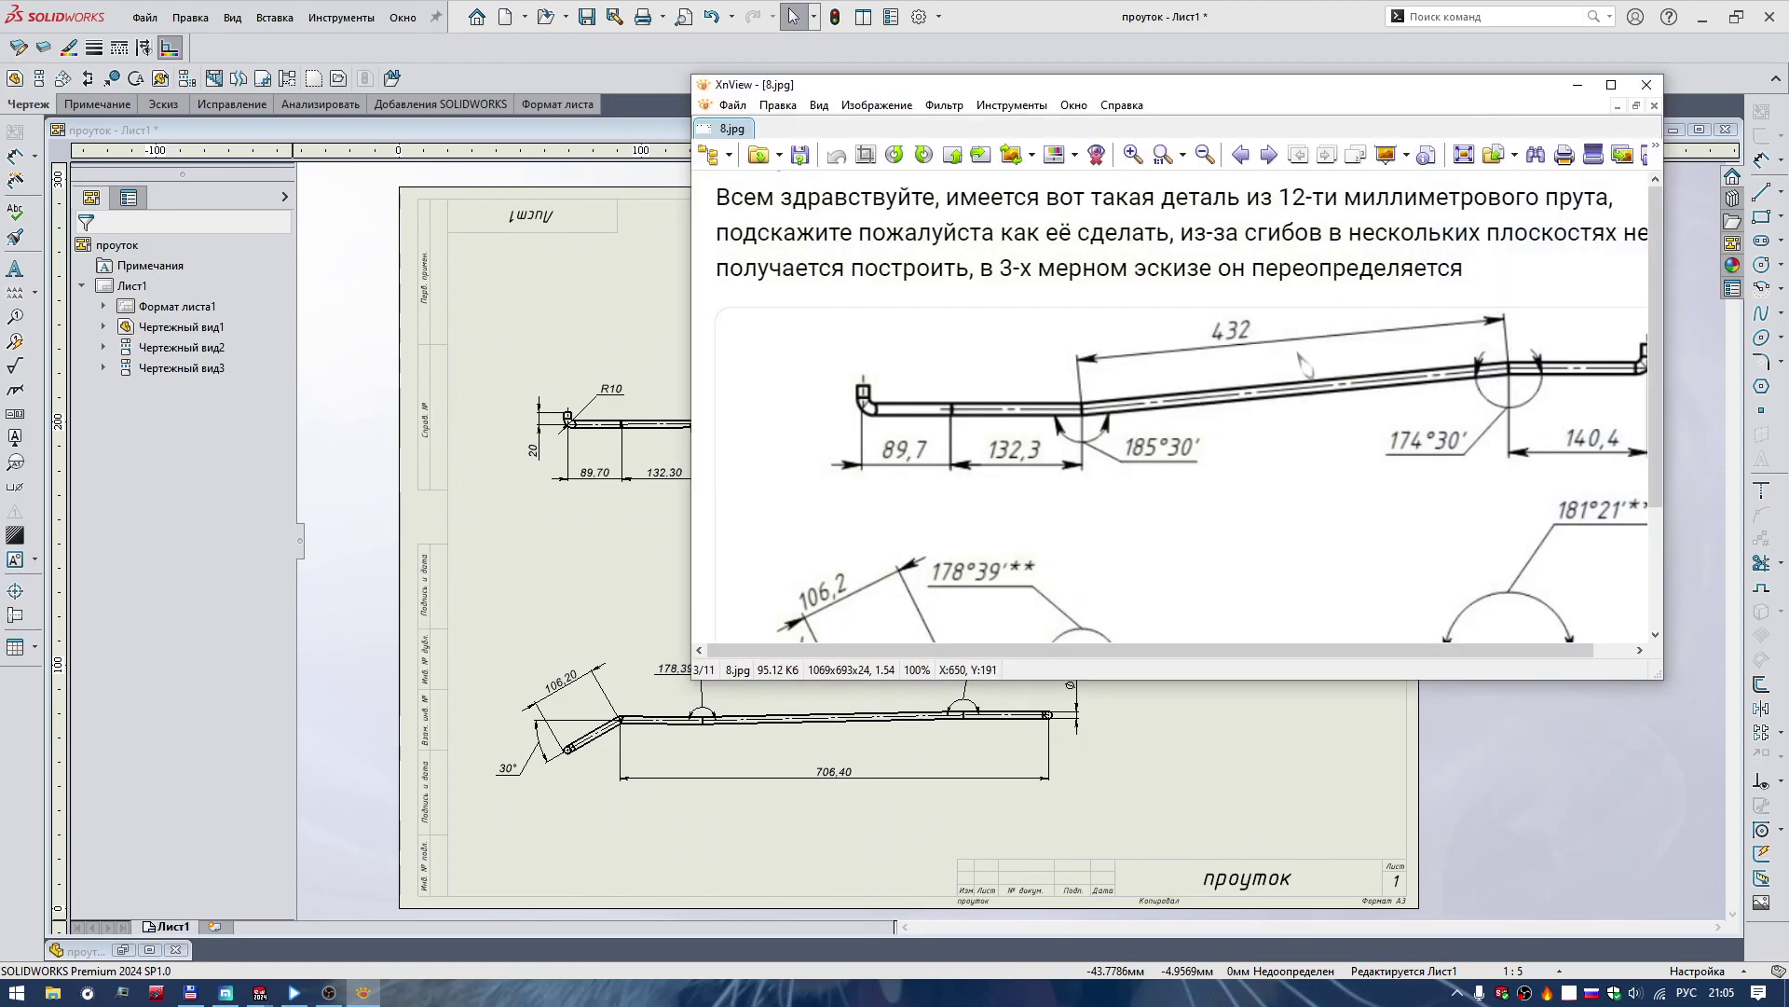
mouse_move(1342, 90)
left_mouse_down()
mouse_move(1152, 799)
mouse_move(1181, 772)
mouse_move(1141, 198)
left_mouse_up()
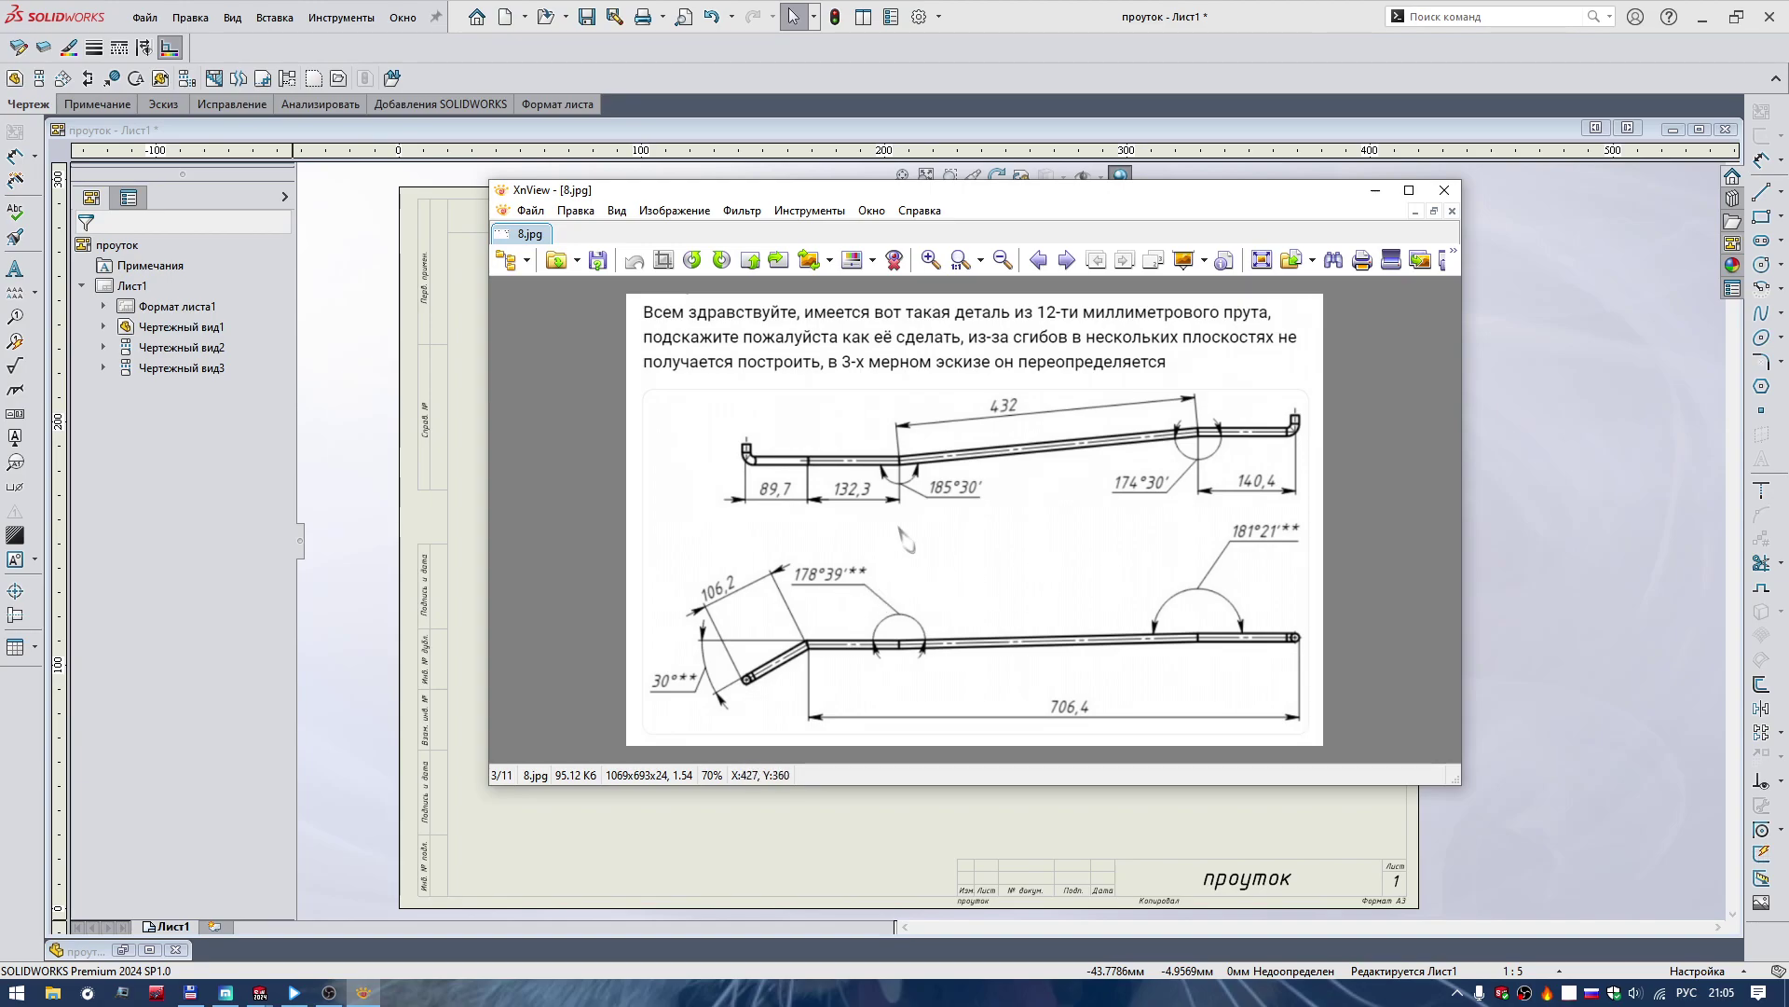
scroll(932, 453, "up", 1)
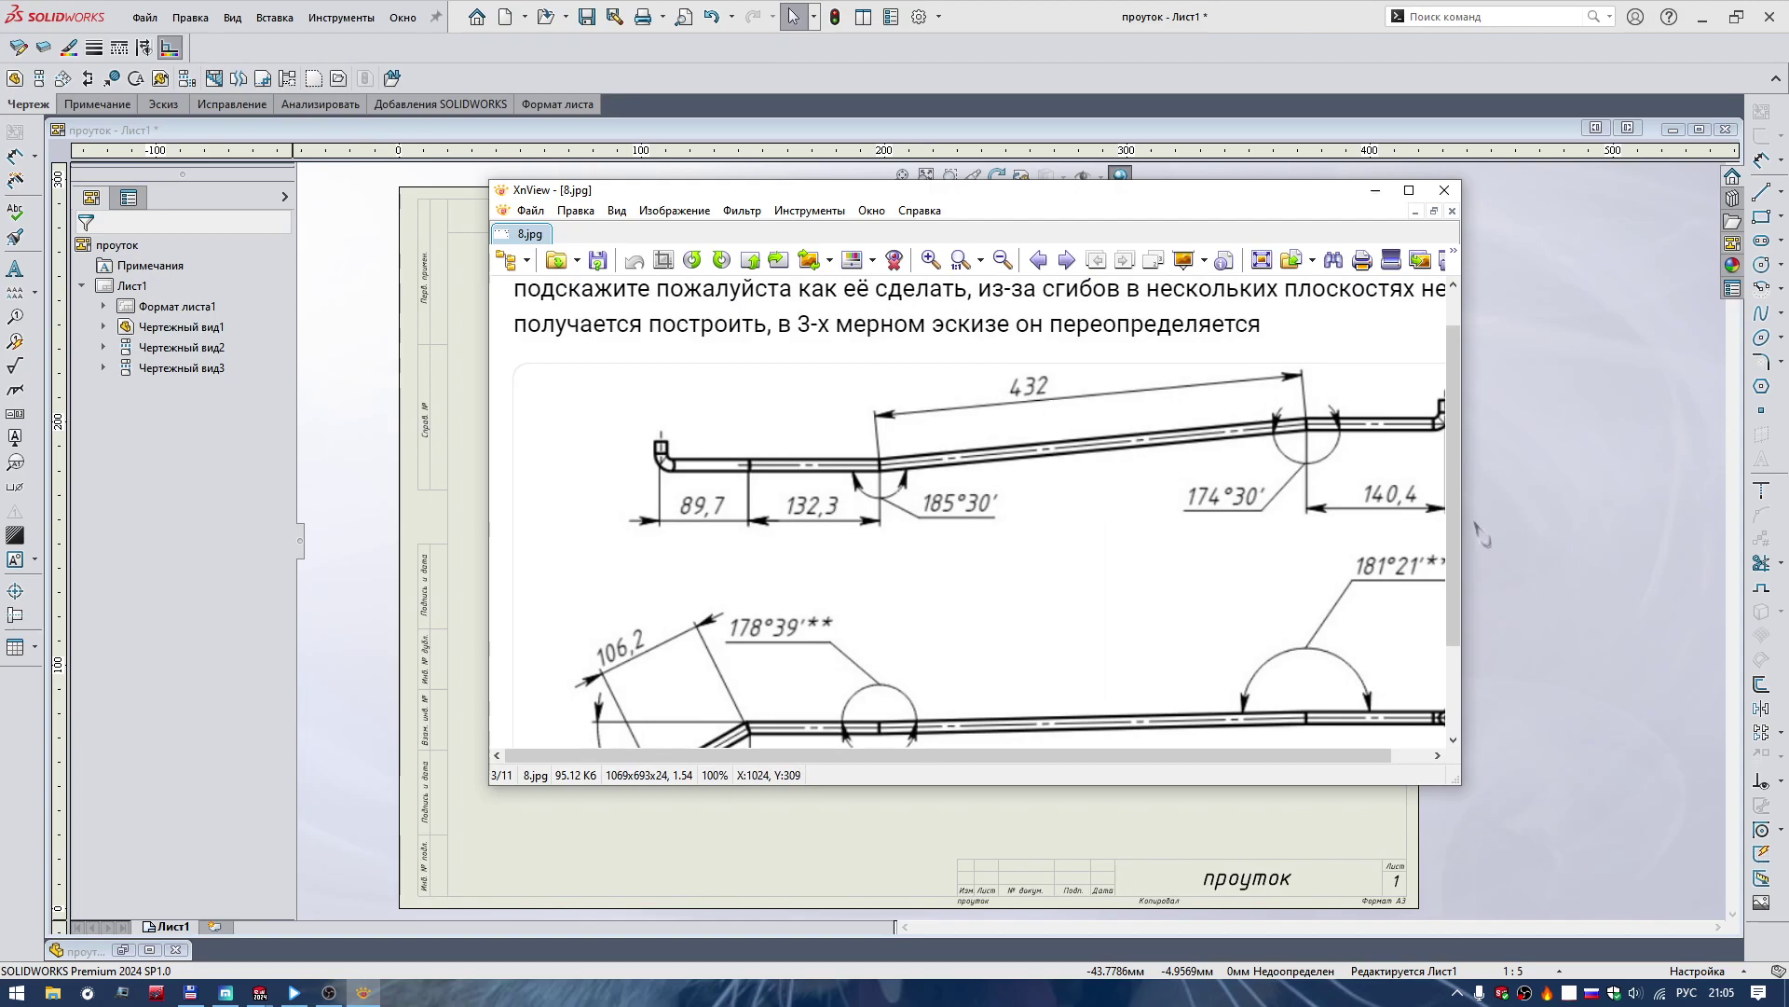
left_click_drag(1482, 536, 1600, 484)
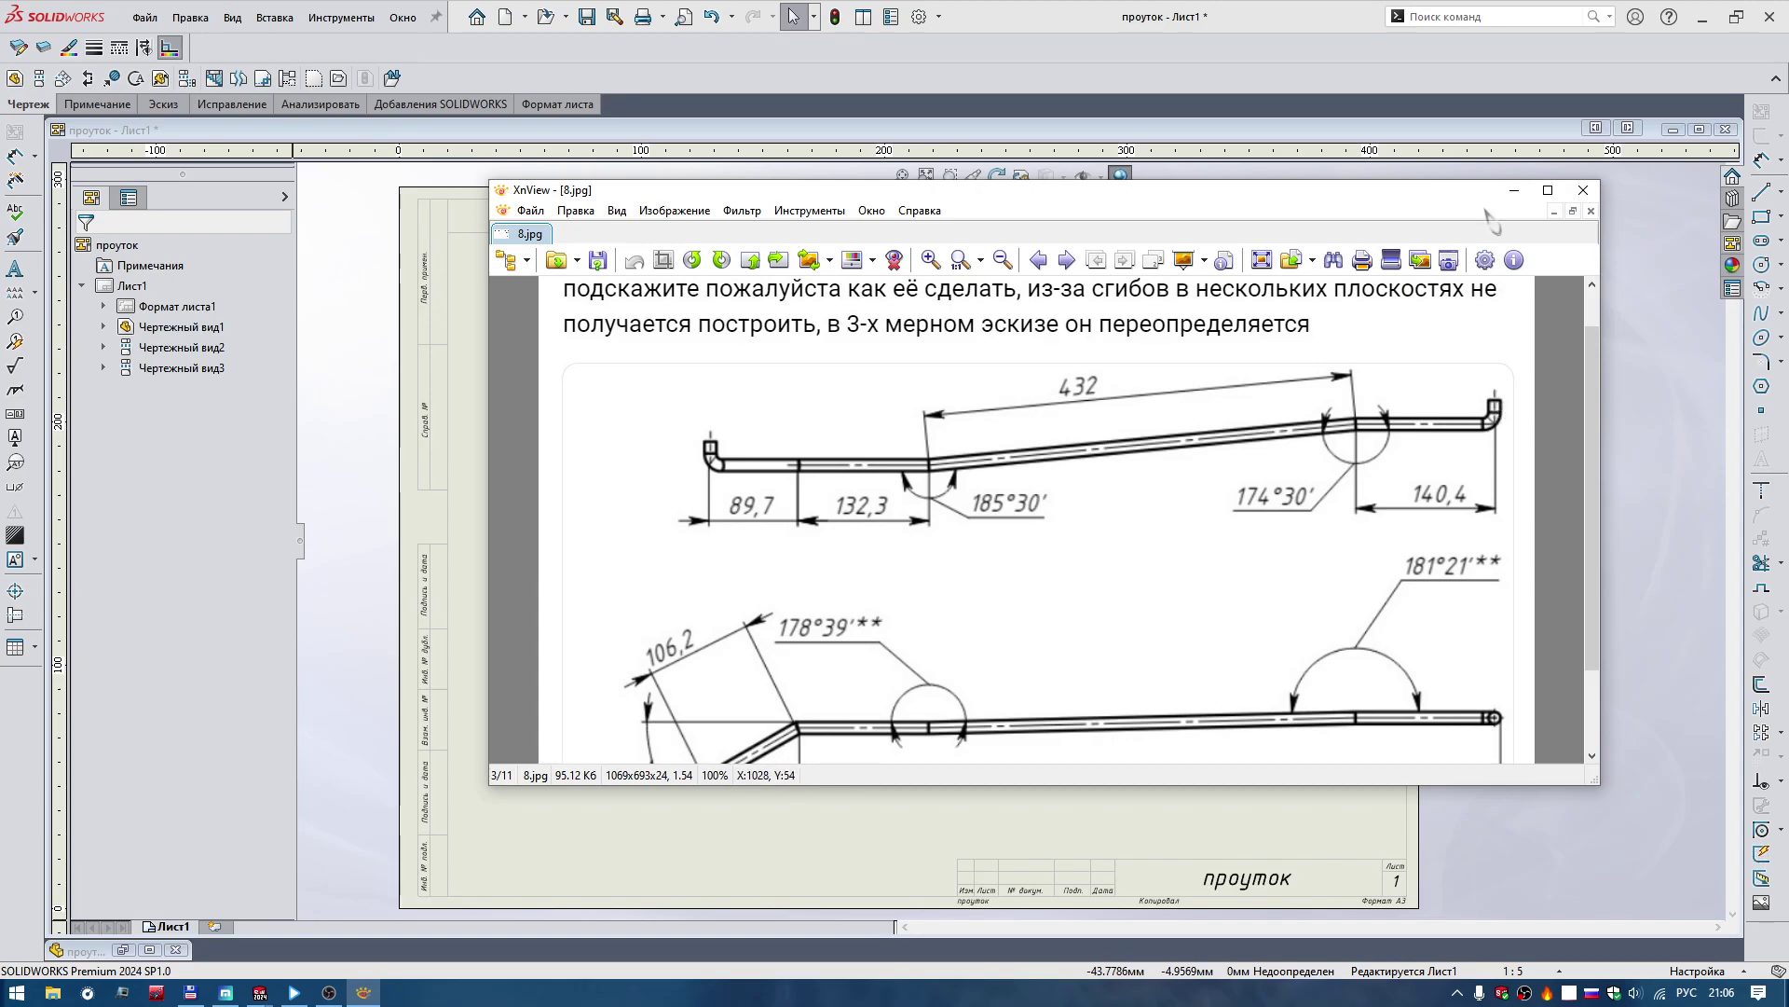
Hide the reference image and fit the Лист1 drawing sheet in the window.
left_click(1515, 191)
key("f")
scroll(758, 535, "down", 1)
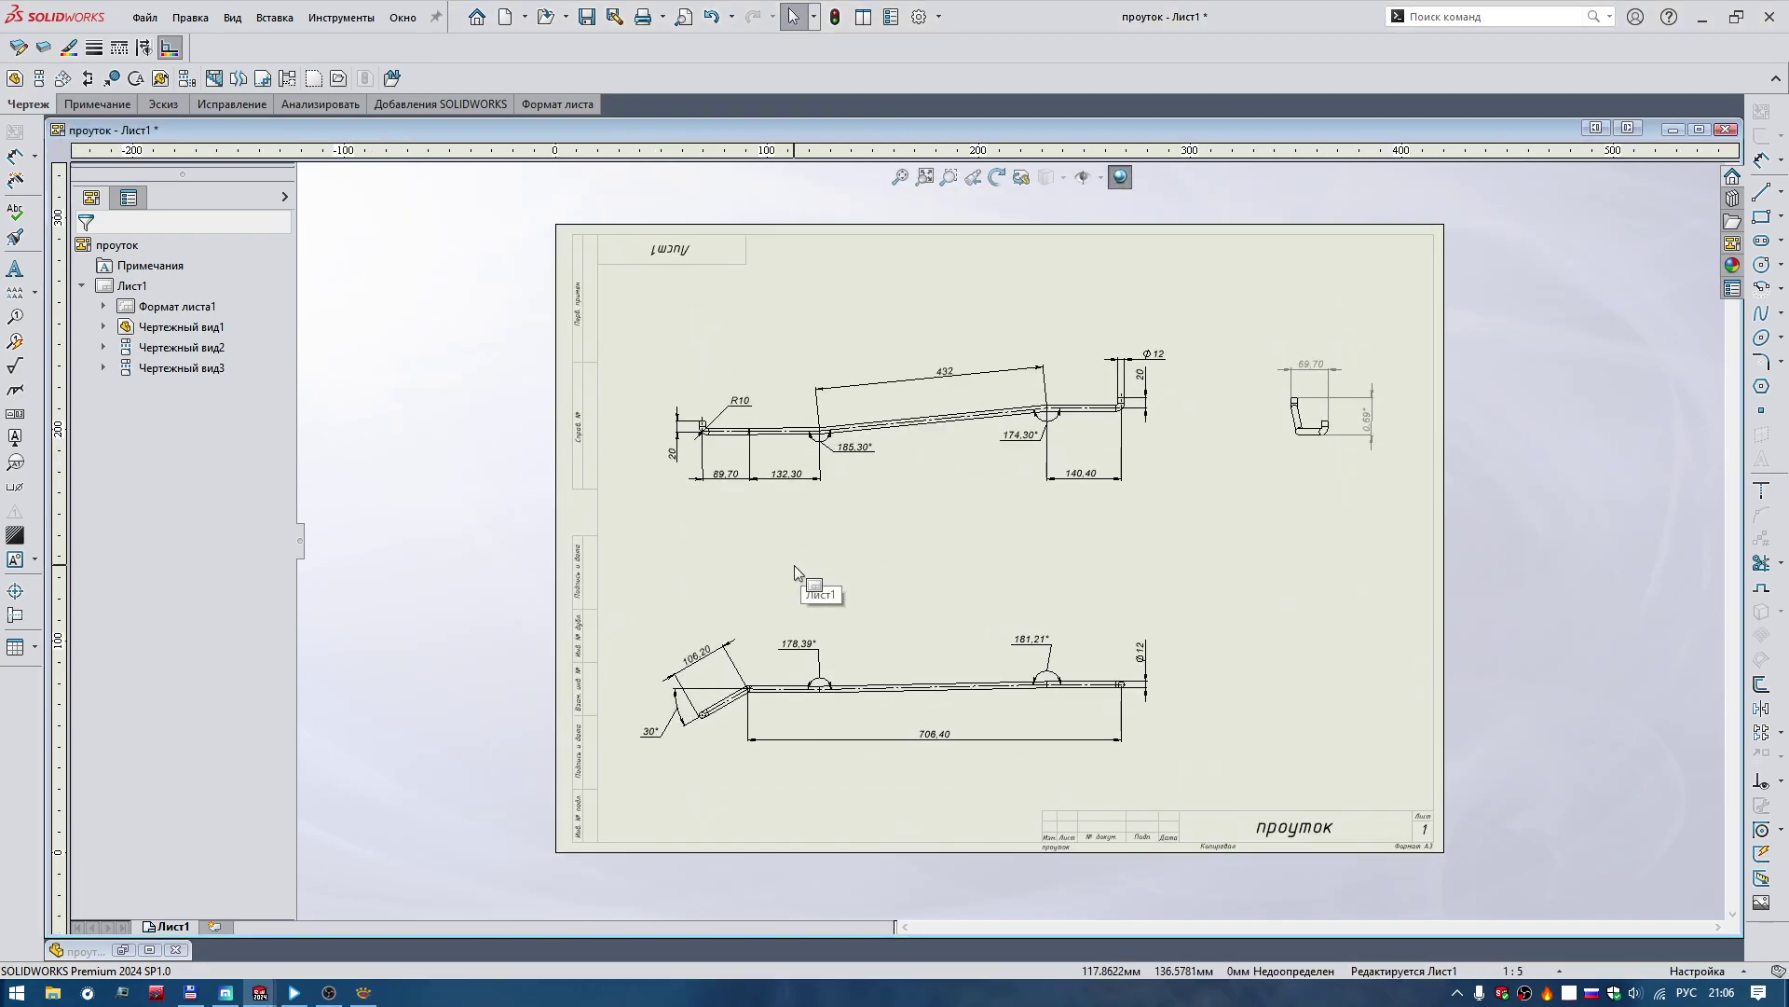
scroll(759, 535, "down", 1)
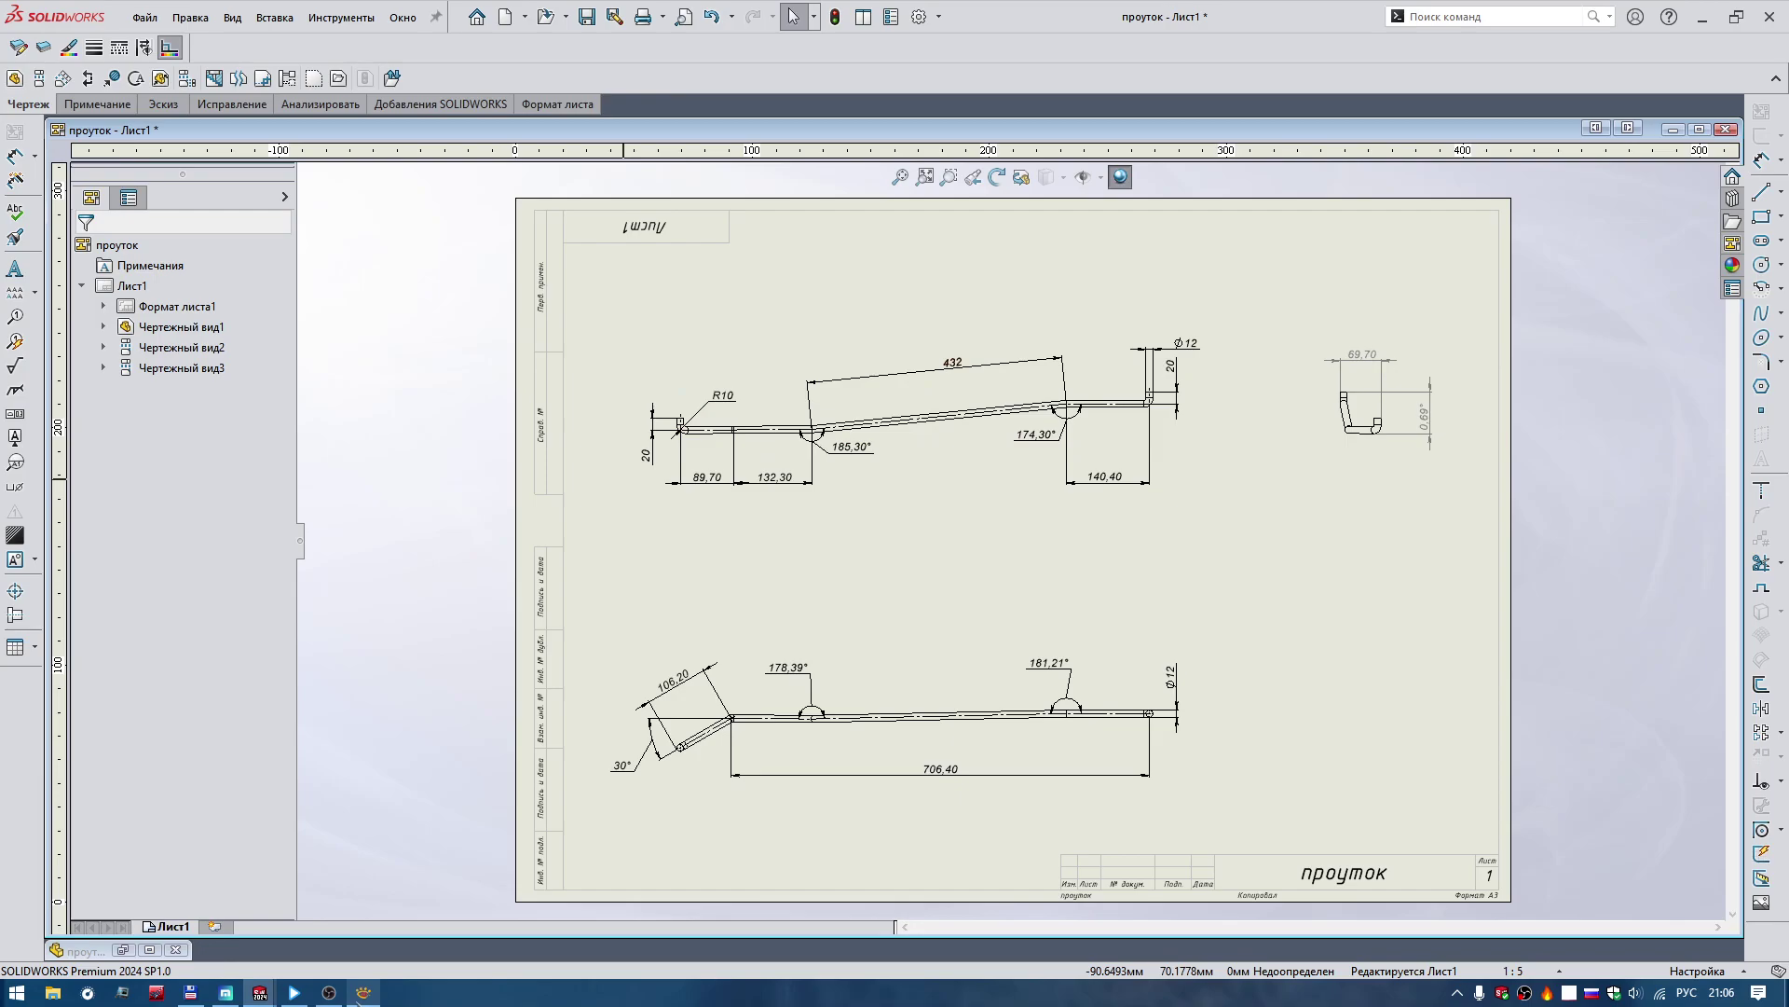
Review the reference image again, hide it, and minimize the drawing window.
left_click(364, 992)
scroll(1064, 634, "down", 1)
scroll(1072, 686, "up", 1)
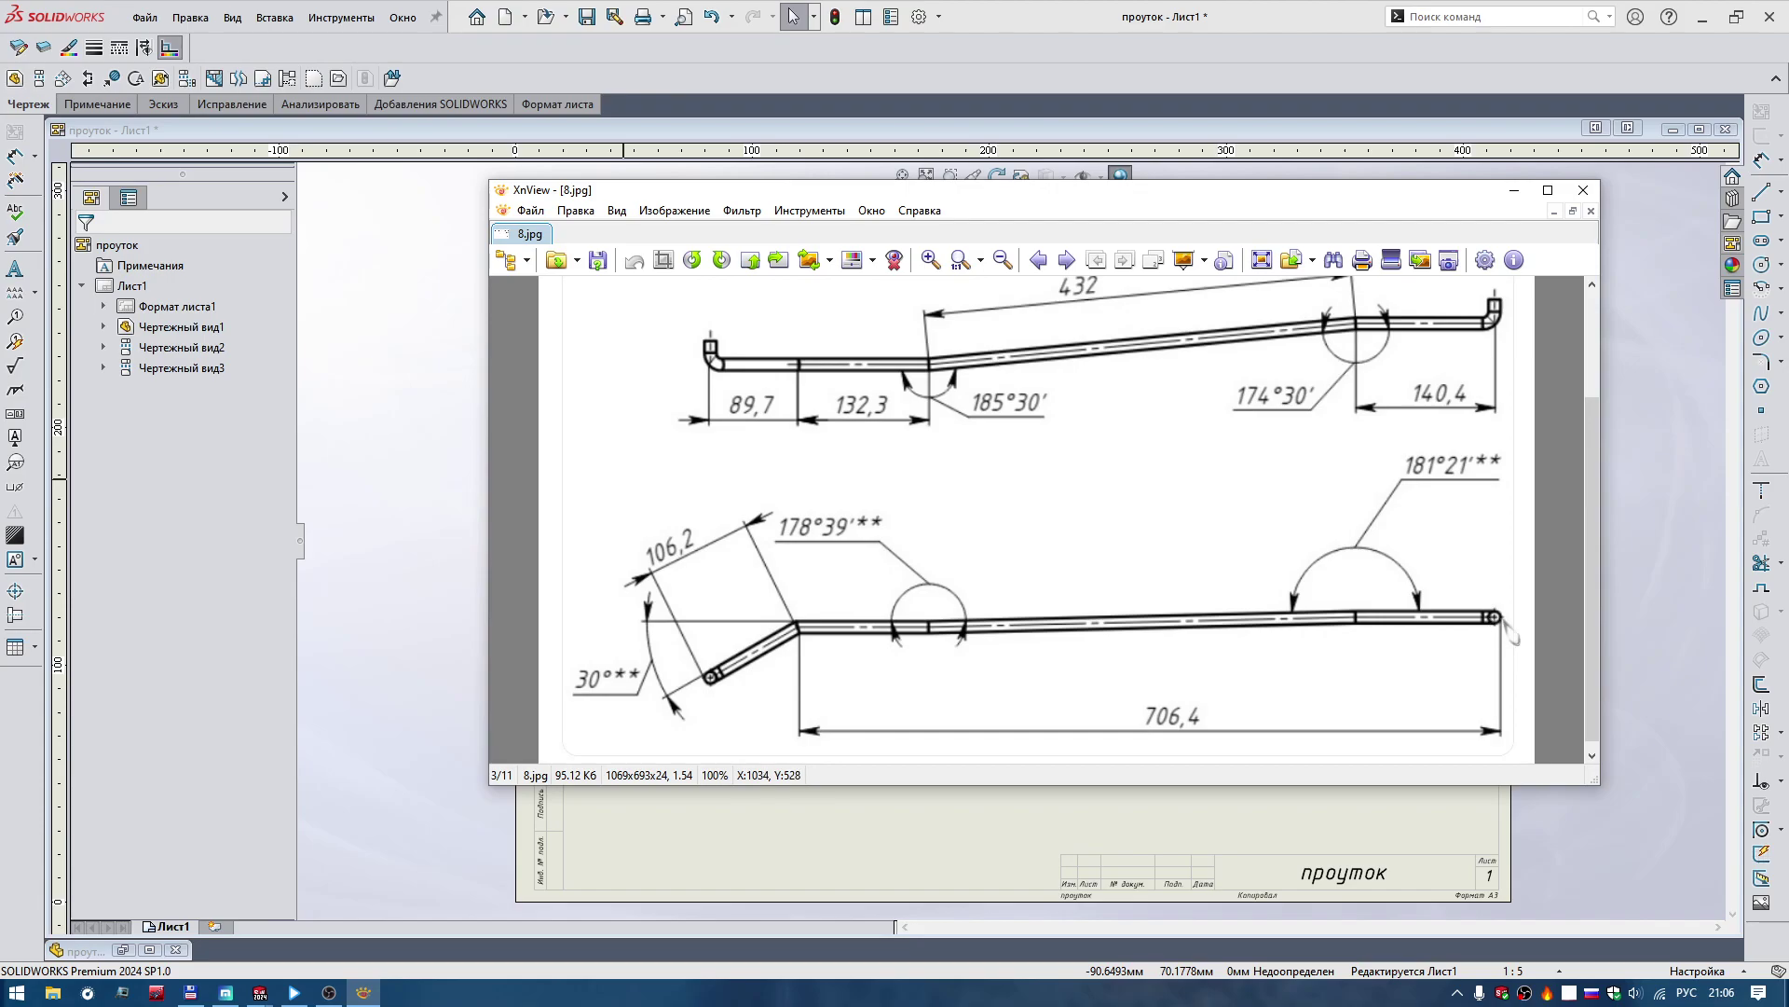
scroll(1508, 623, "up", 2)
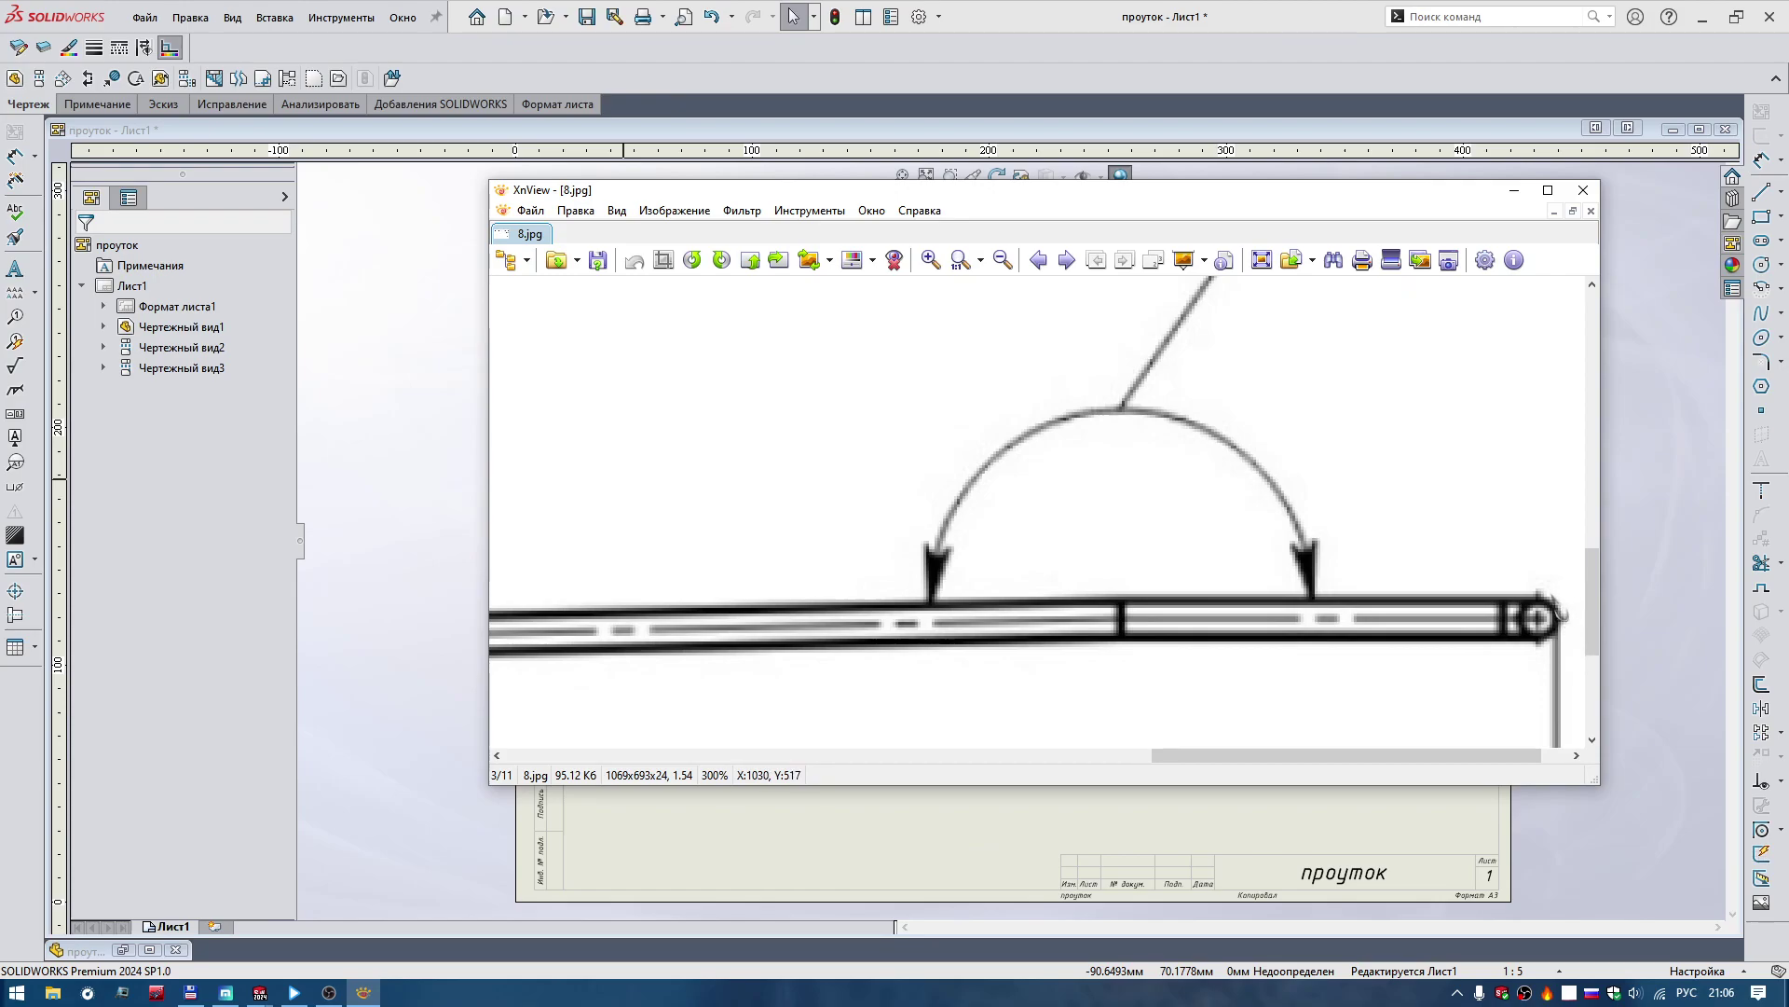
scroll(1106, 604, "down", 3)
scroll(1107, 604, "down", 3)
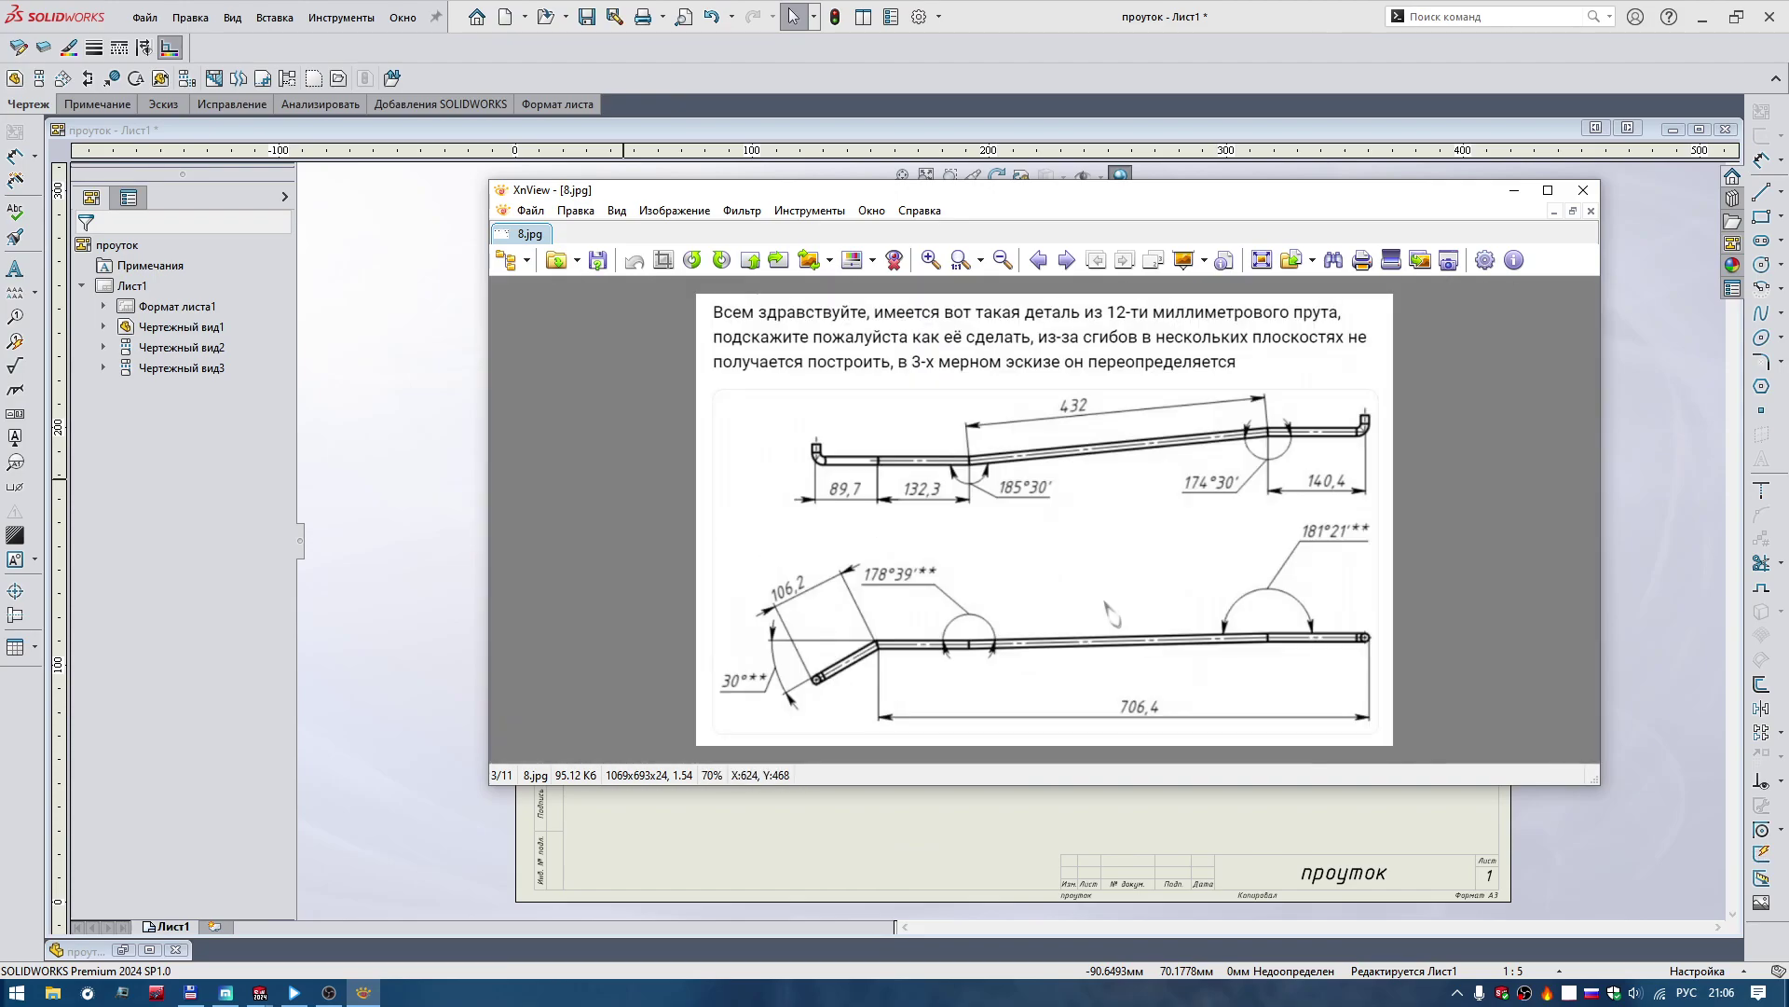
left_click(1515, 192)
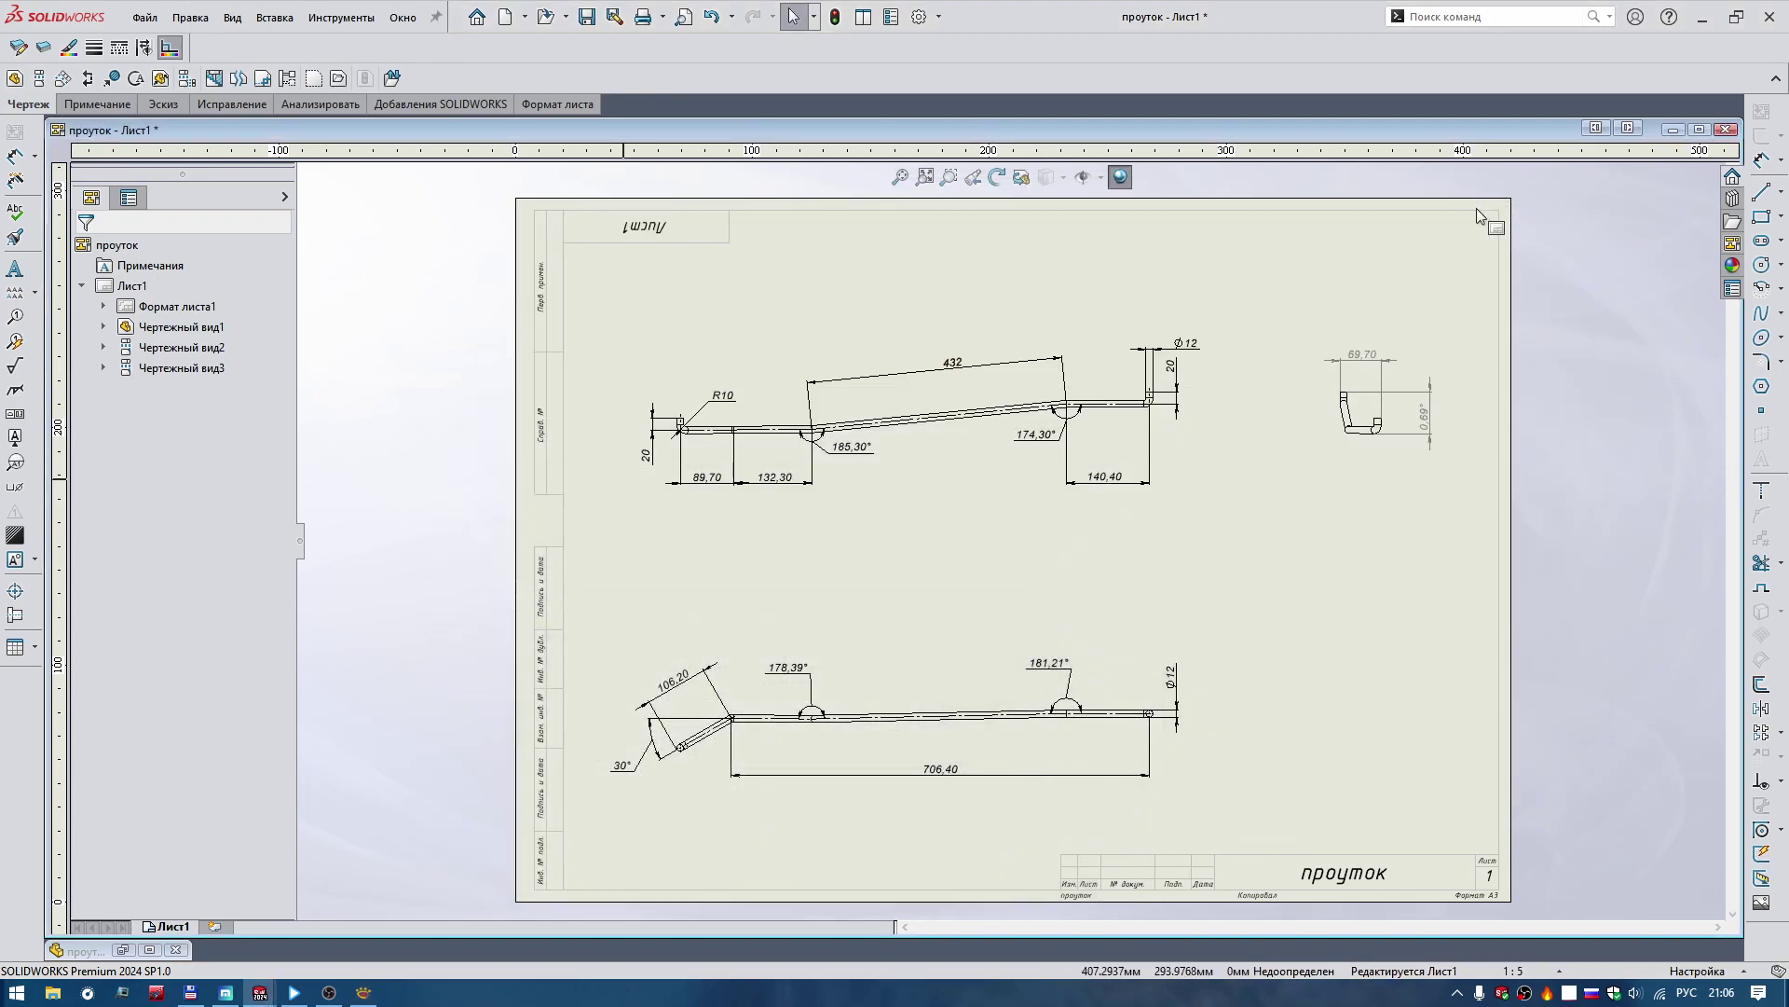
left_click(1673, 129)
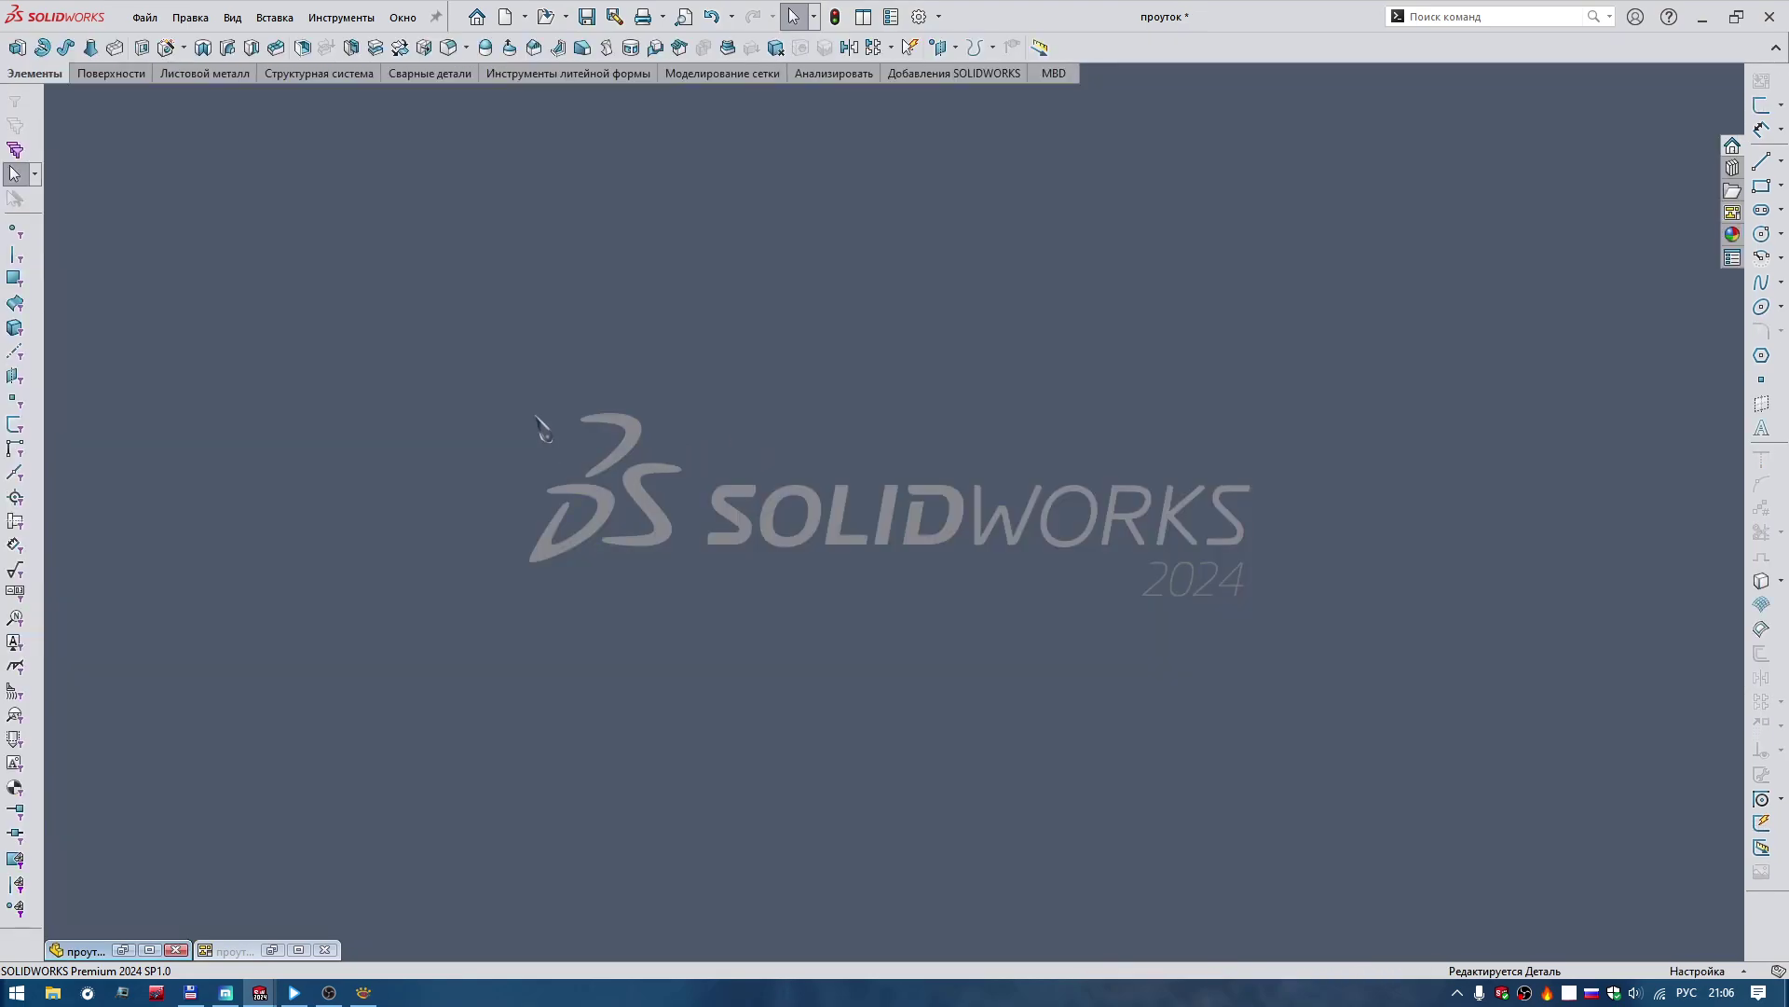
Create a new blank part, Деталь5, and glance at the reference image.
left_click(503, 16)
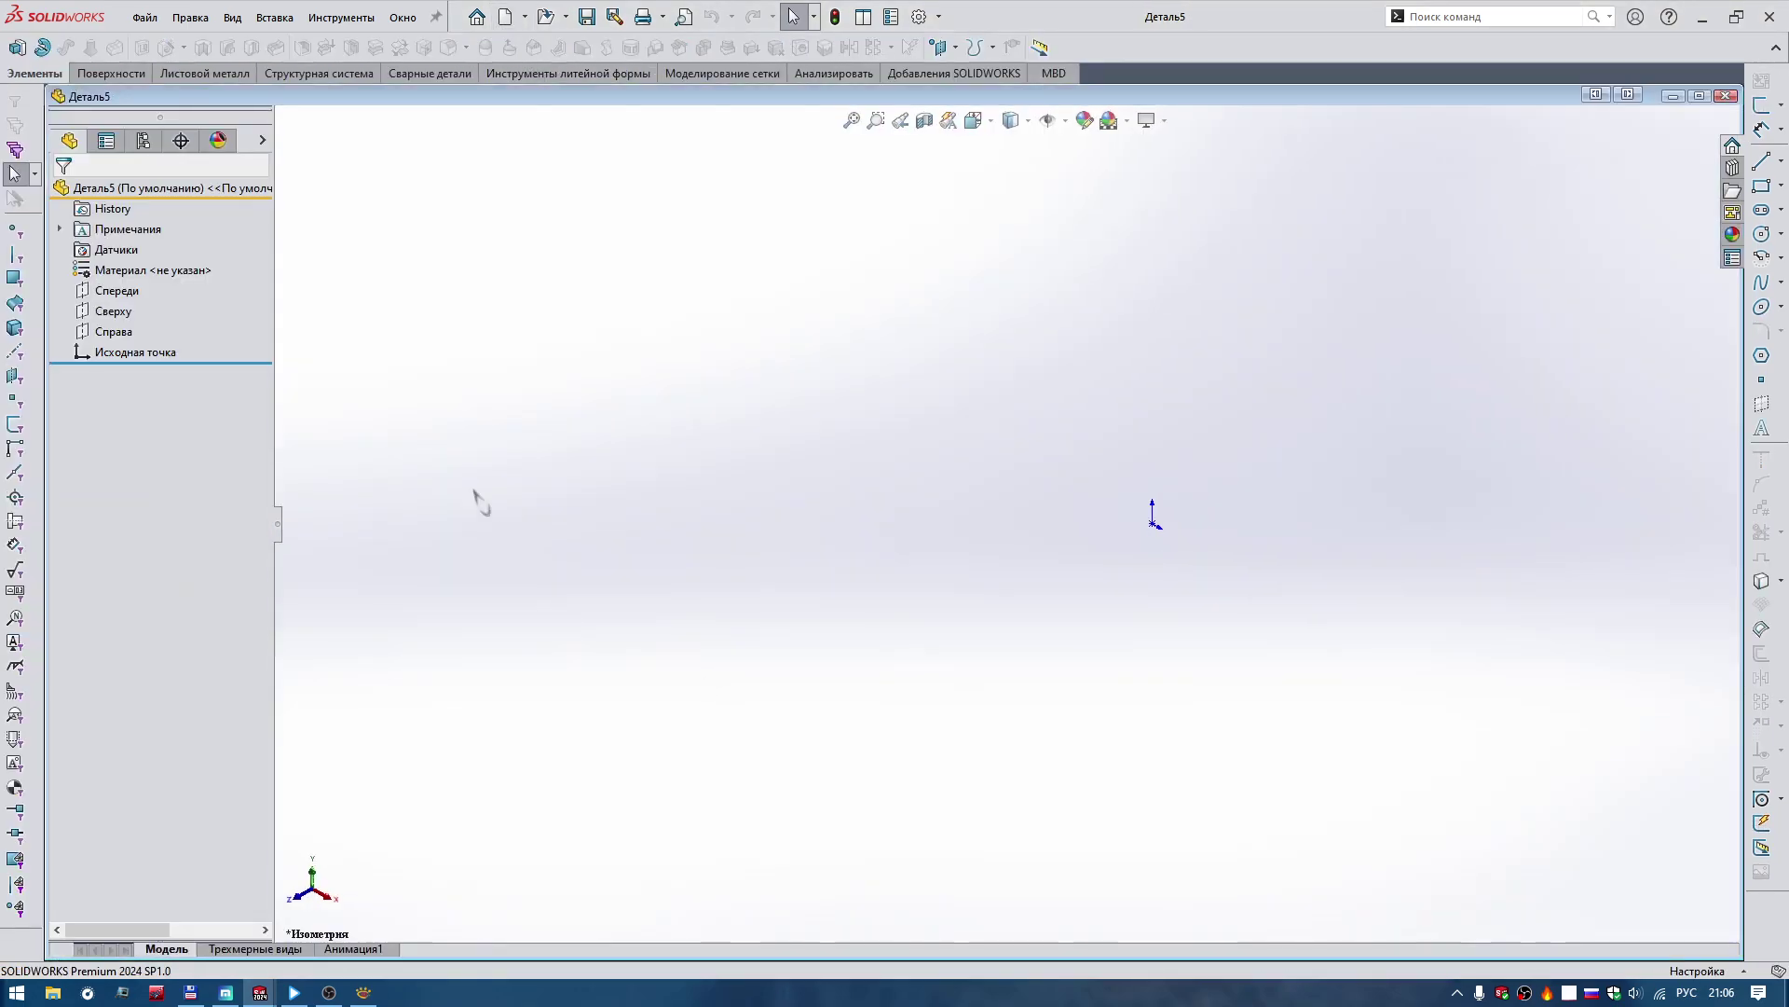
left_click(262, 140)
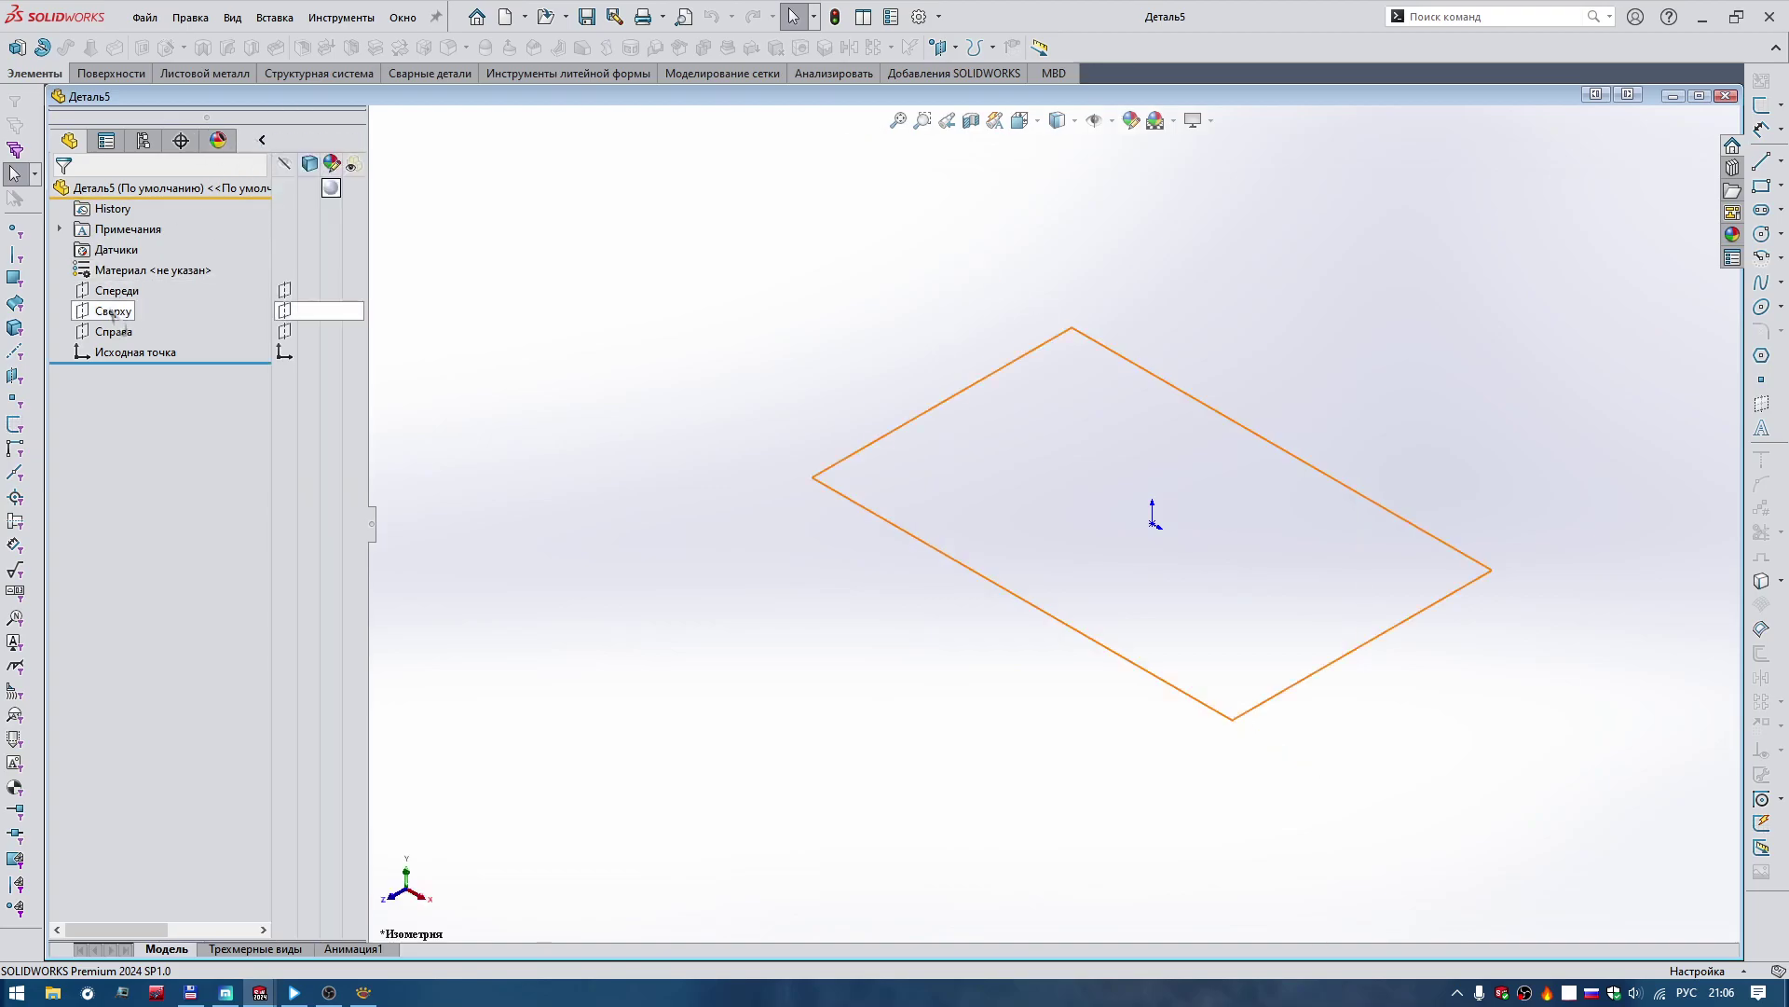
left_click(363, 992)
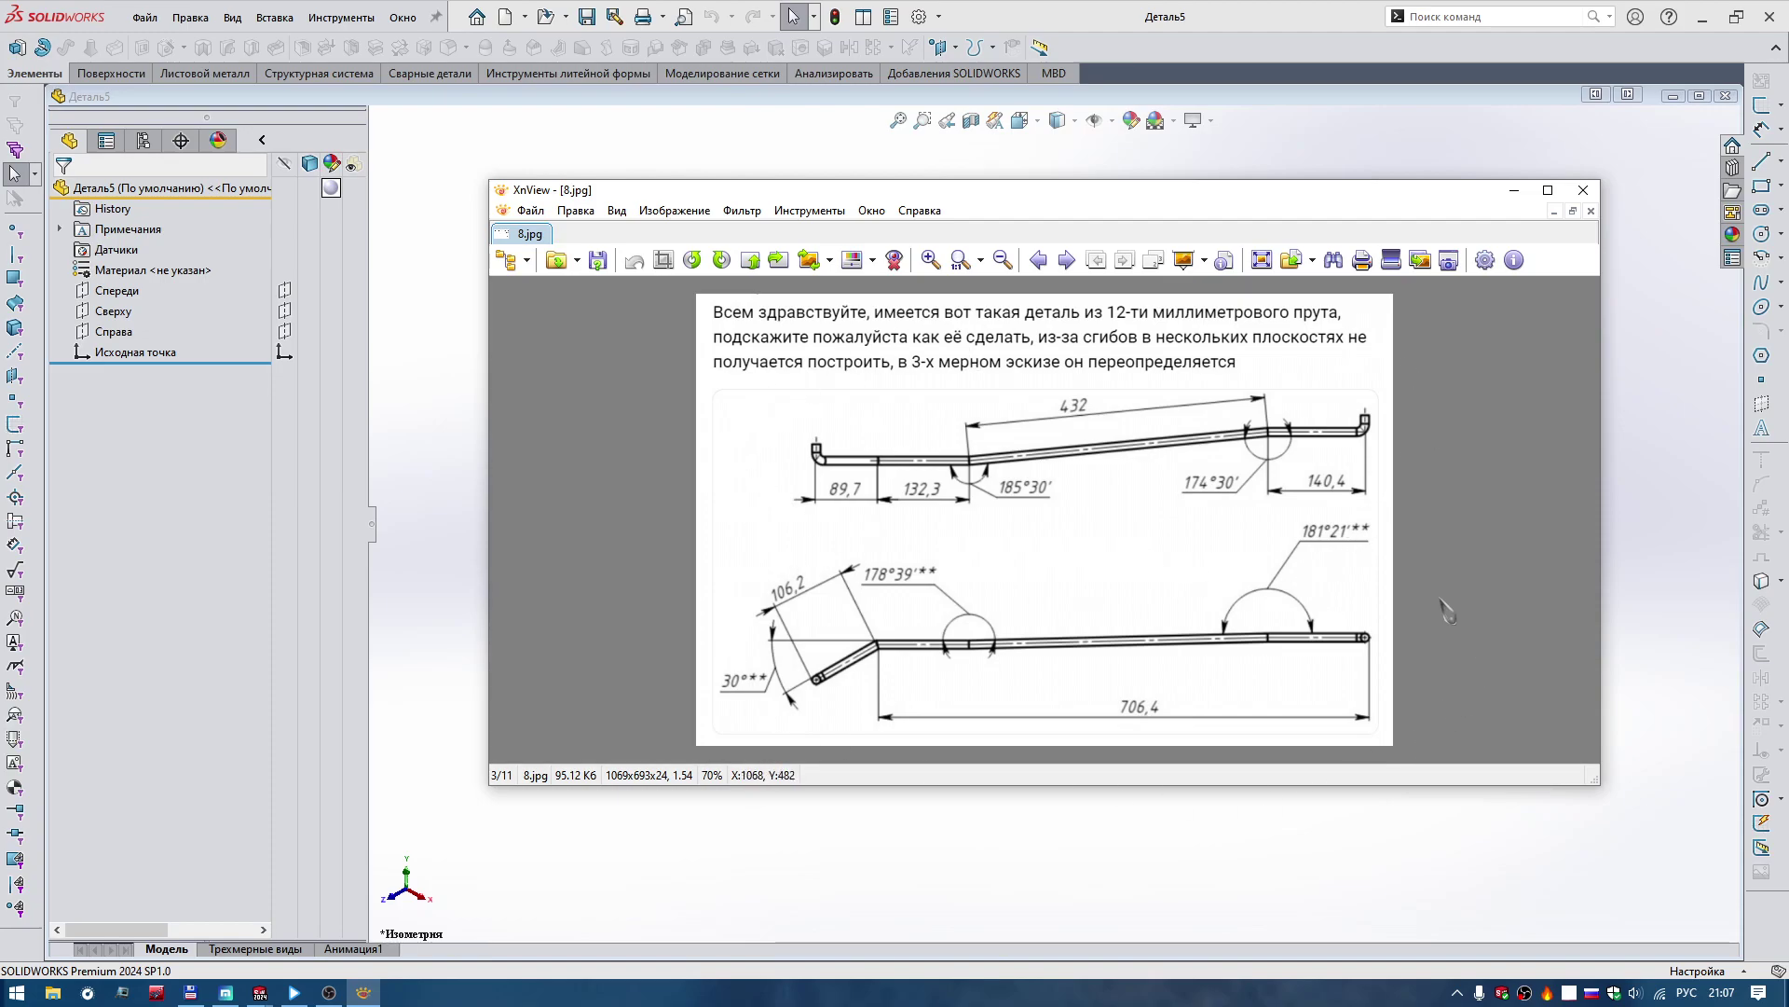
left_click(1516, 192)
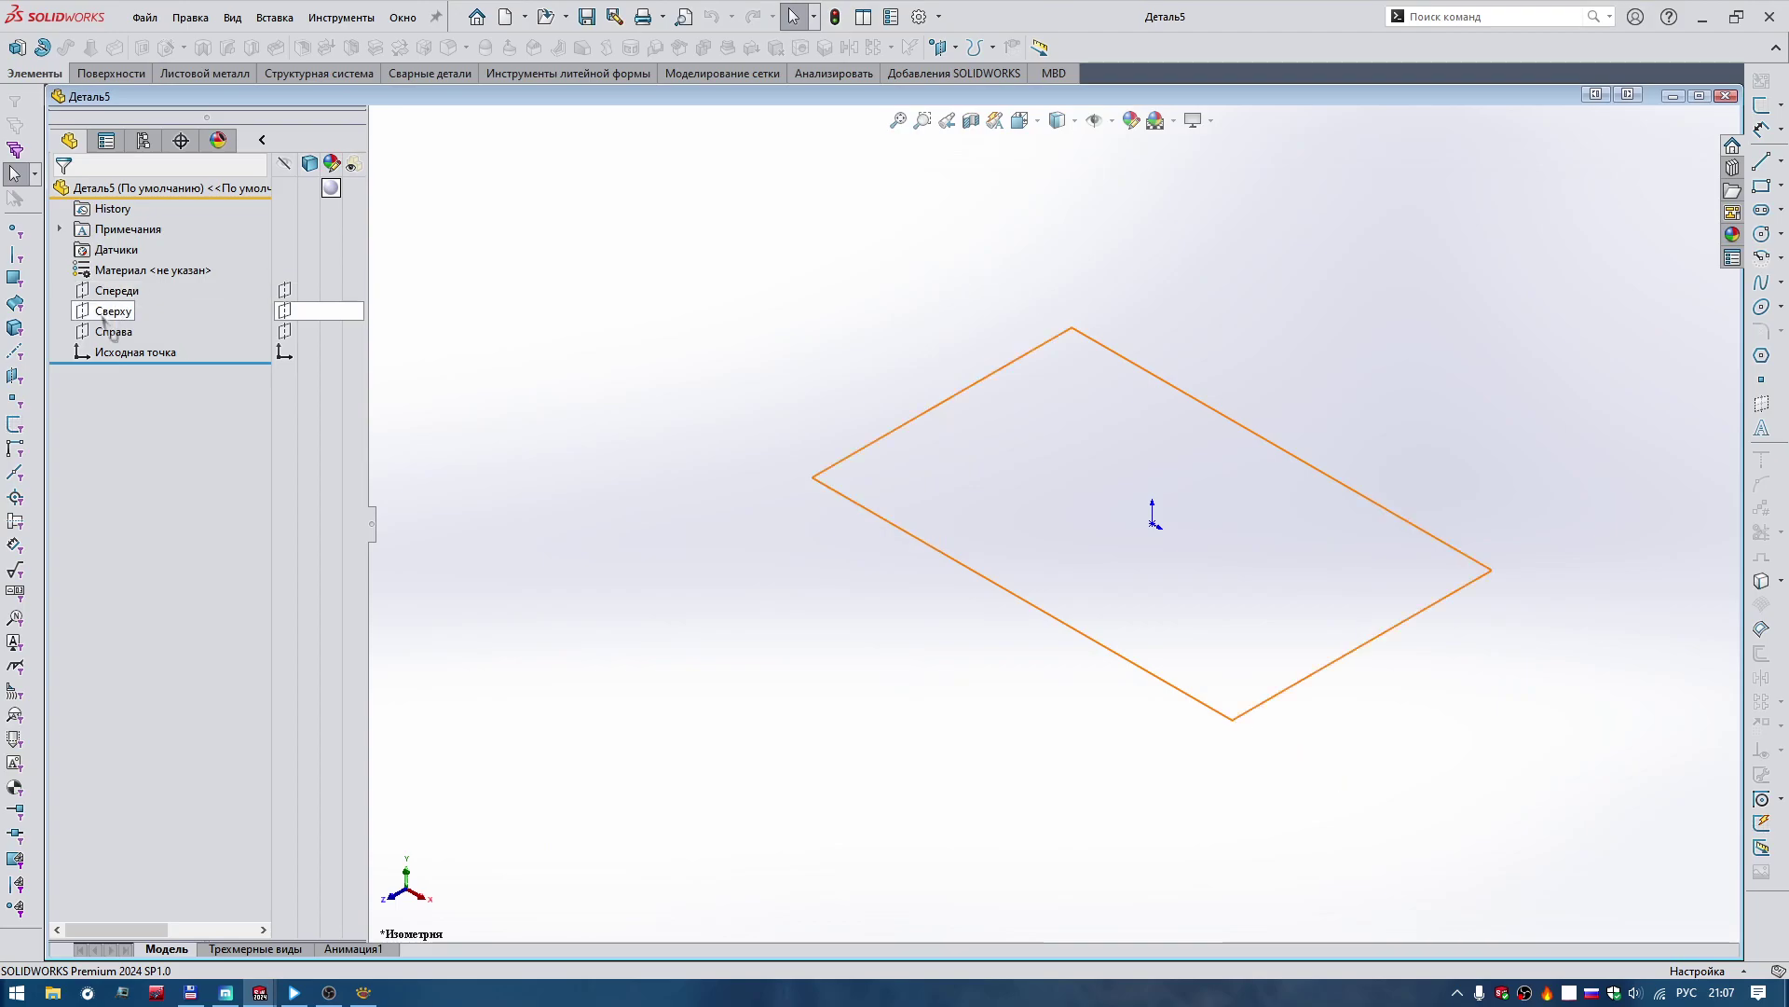
Start a sketch on the Front plane, checking the reference drawing.
left_click(116, 290)
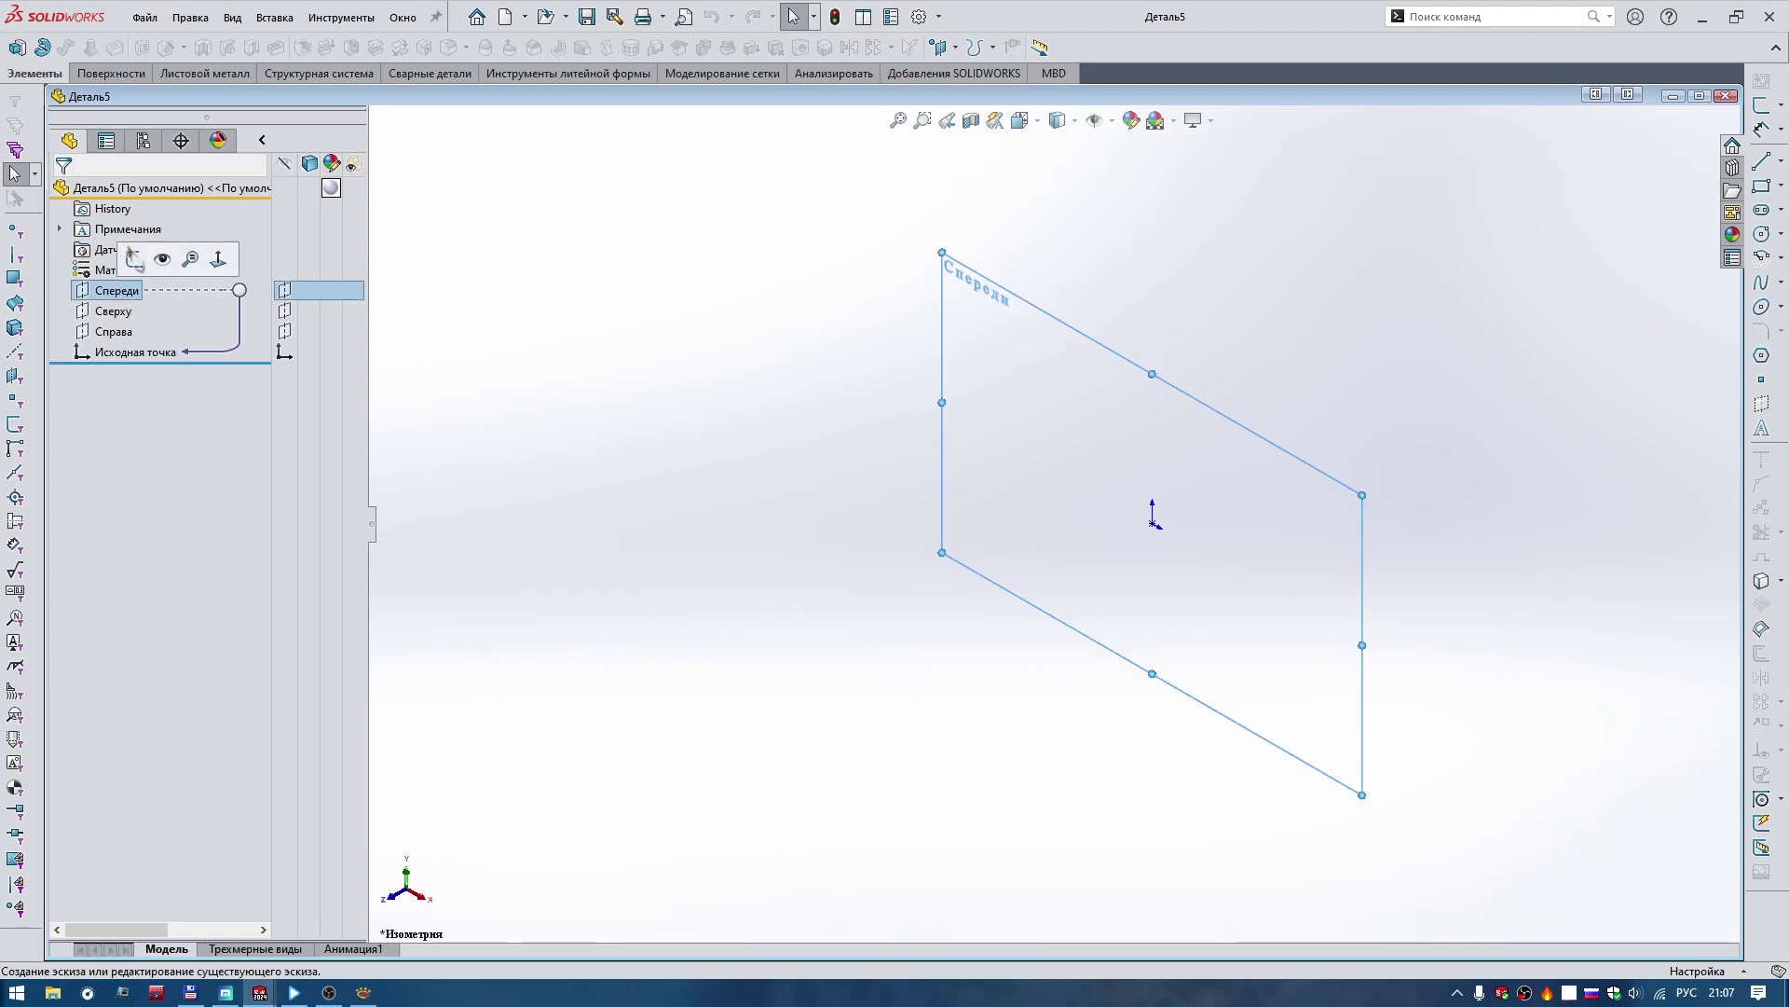
left_click(153, 259)
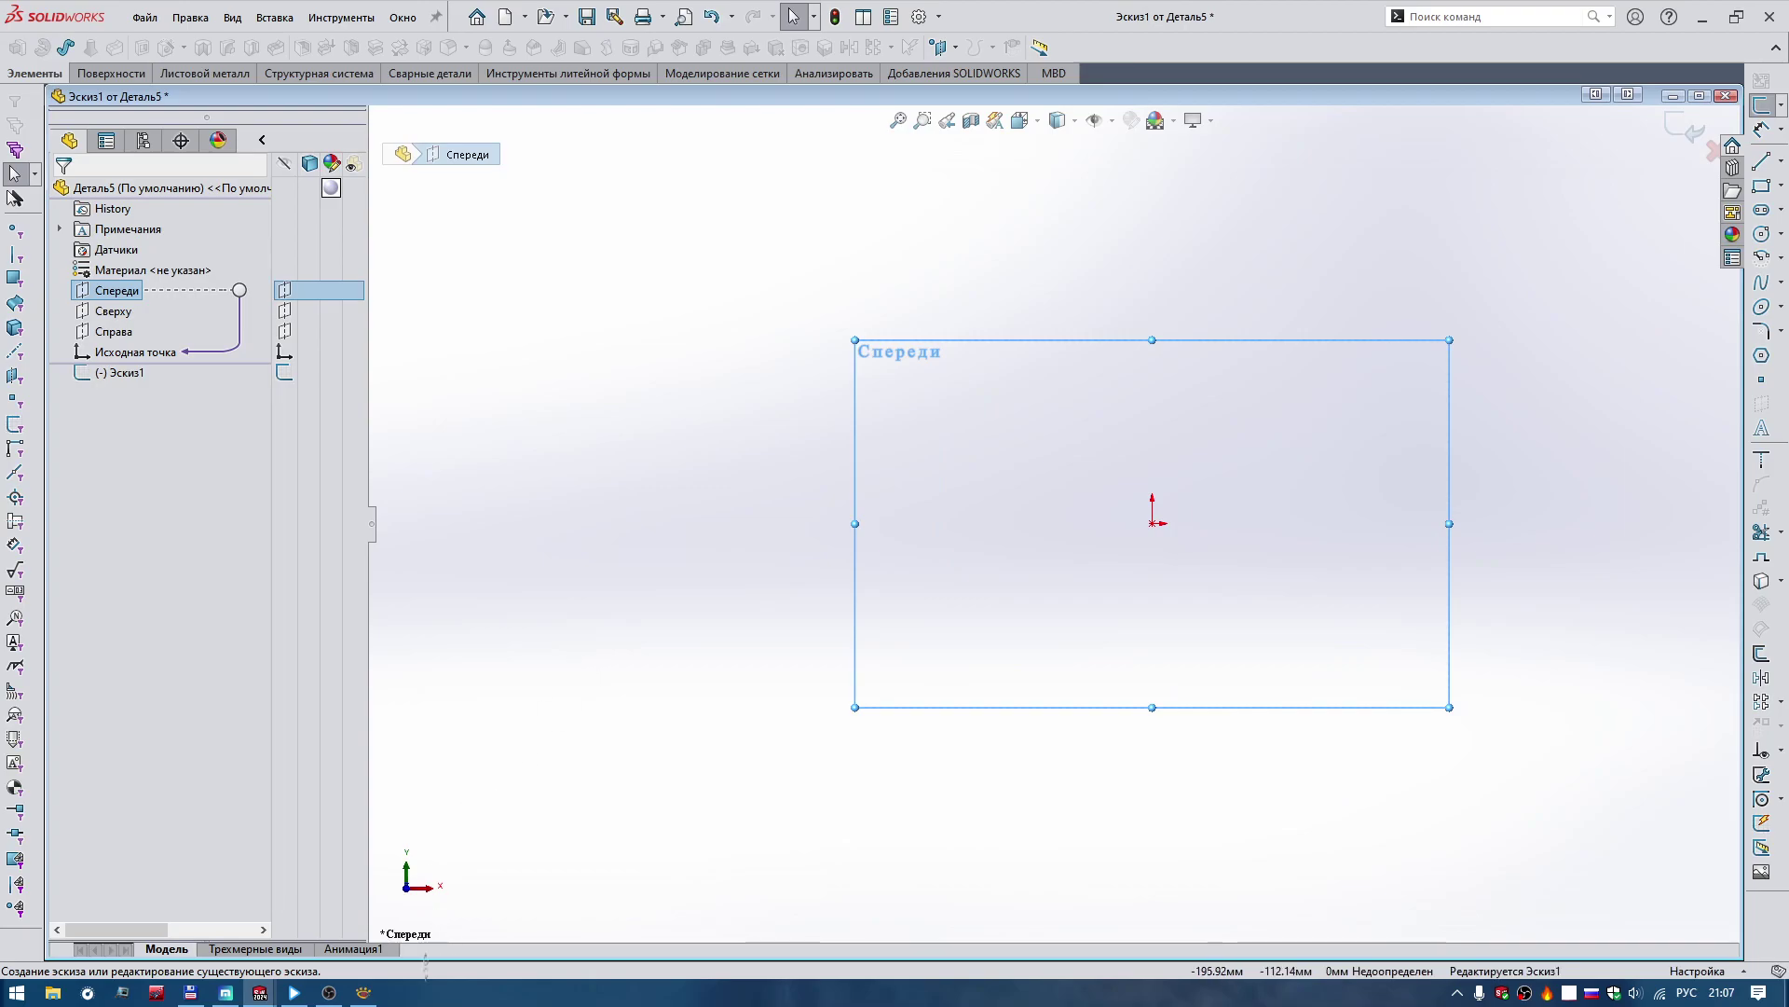
left_click(365, 918)
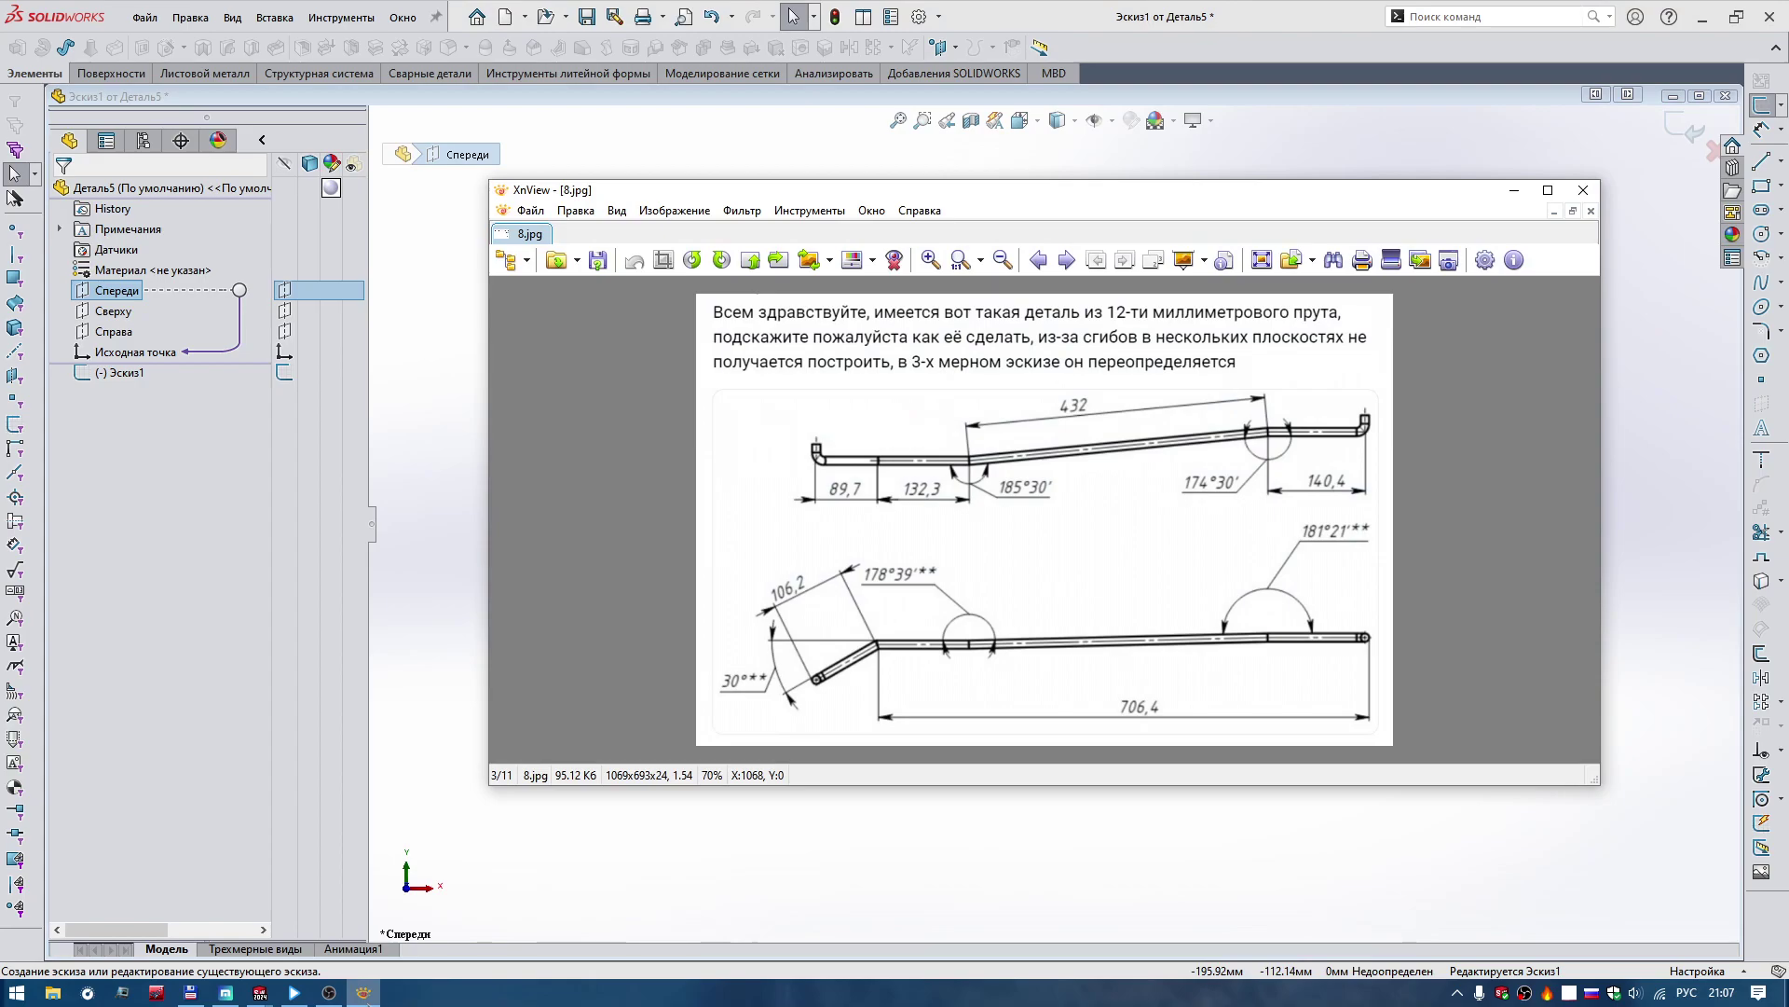
left_click(743, 814)
right_click_drag(679, 759, 1202, 569)
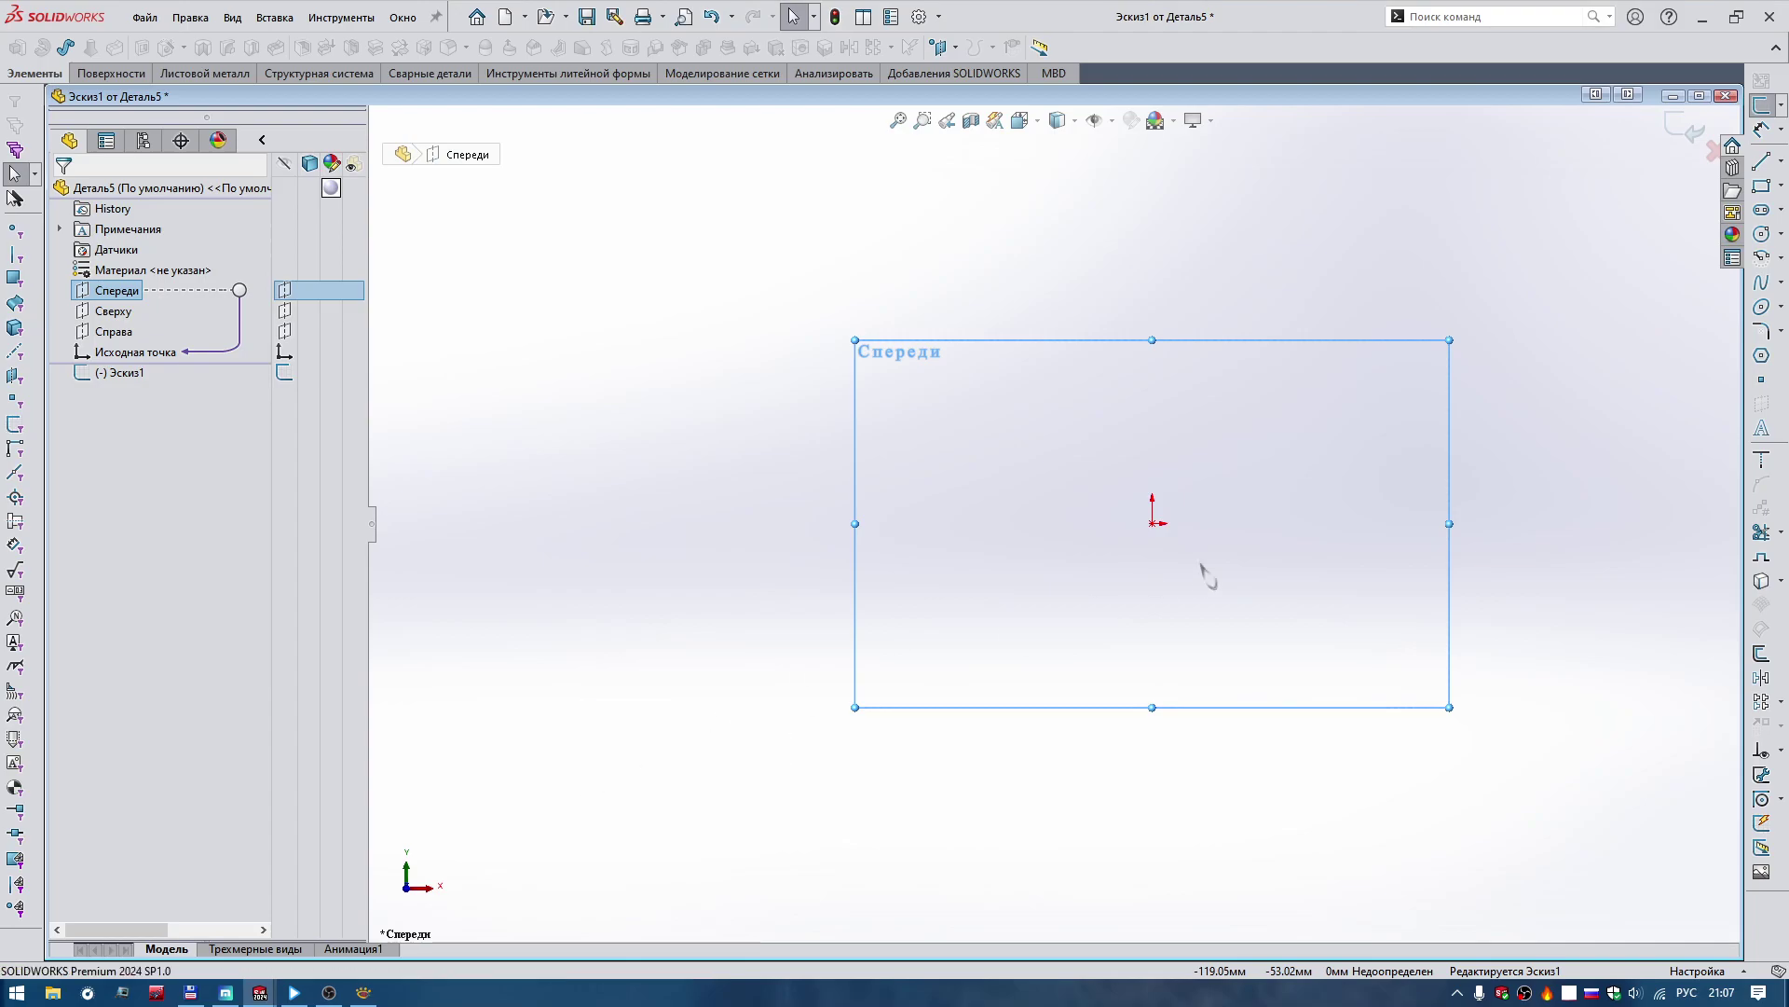
From the origin, draw a short vertical, a horizontal left and a sloped segment down-left.
key("l")
left_click(1153, 523)
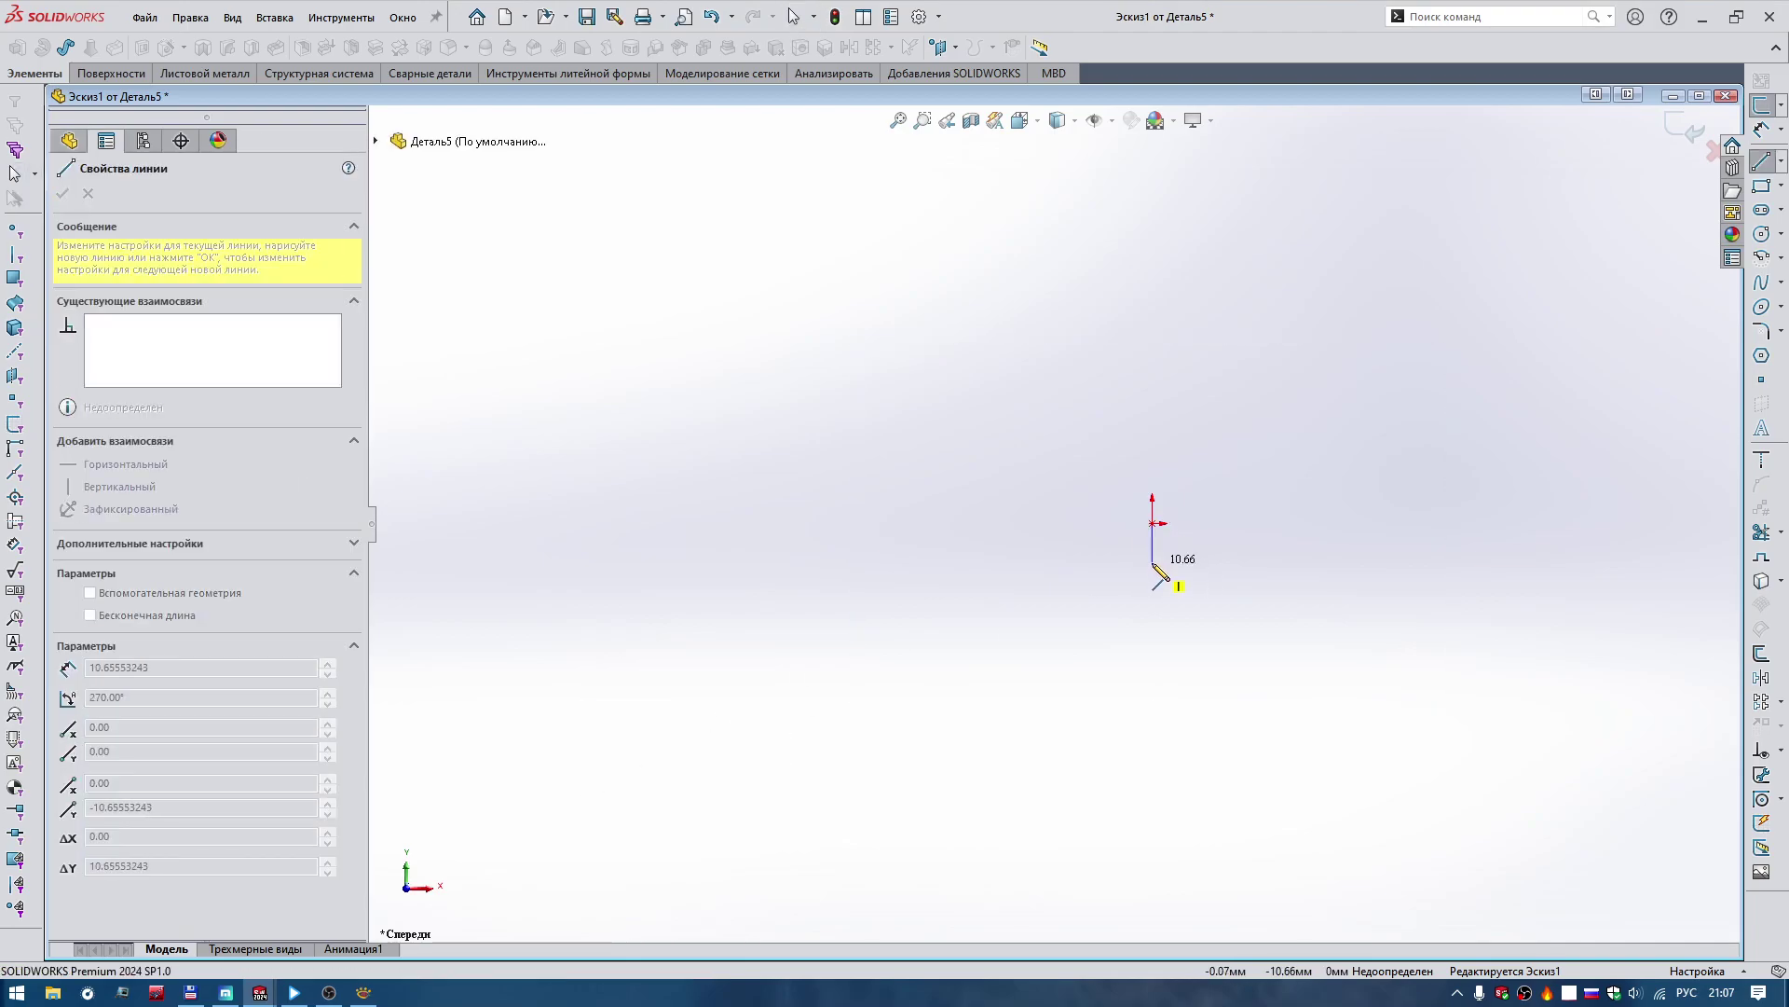
left_click(1153, 562)
left_click(1005, 562)
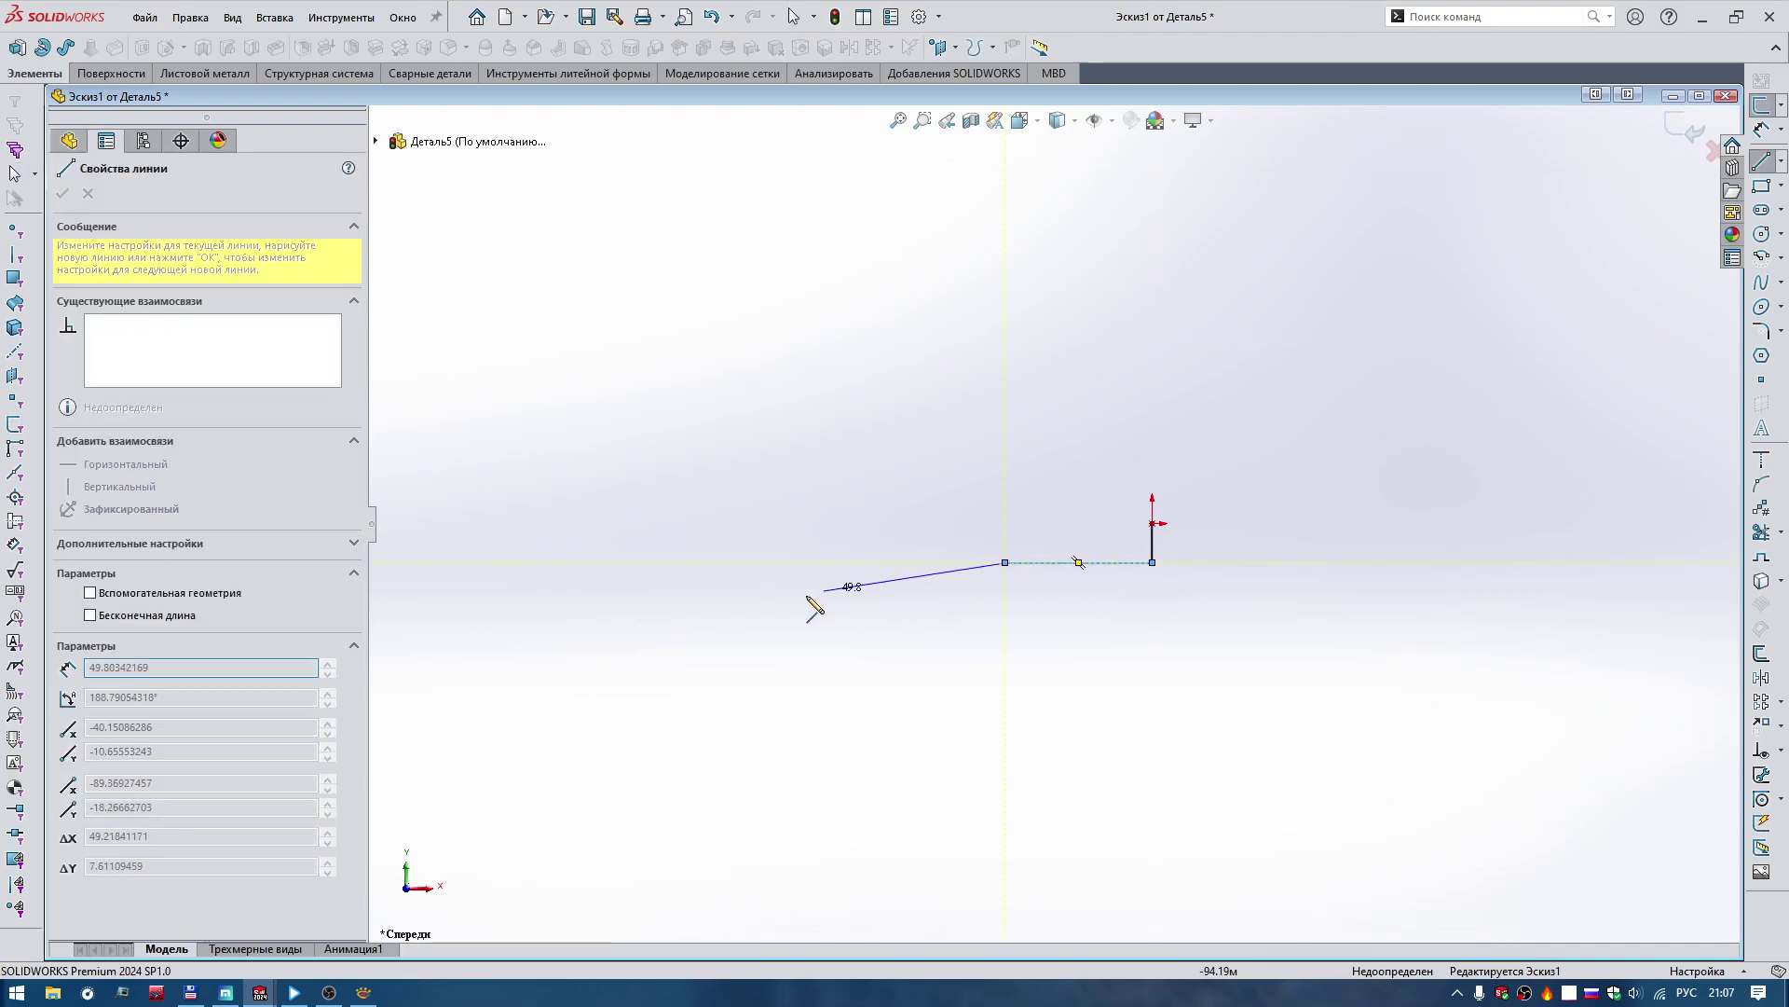
left_click(680, 615)
left_click(364, 992)
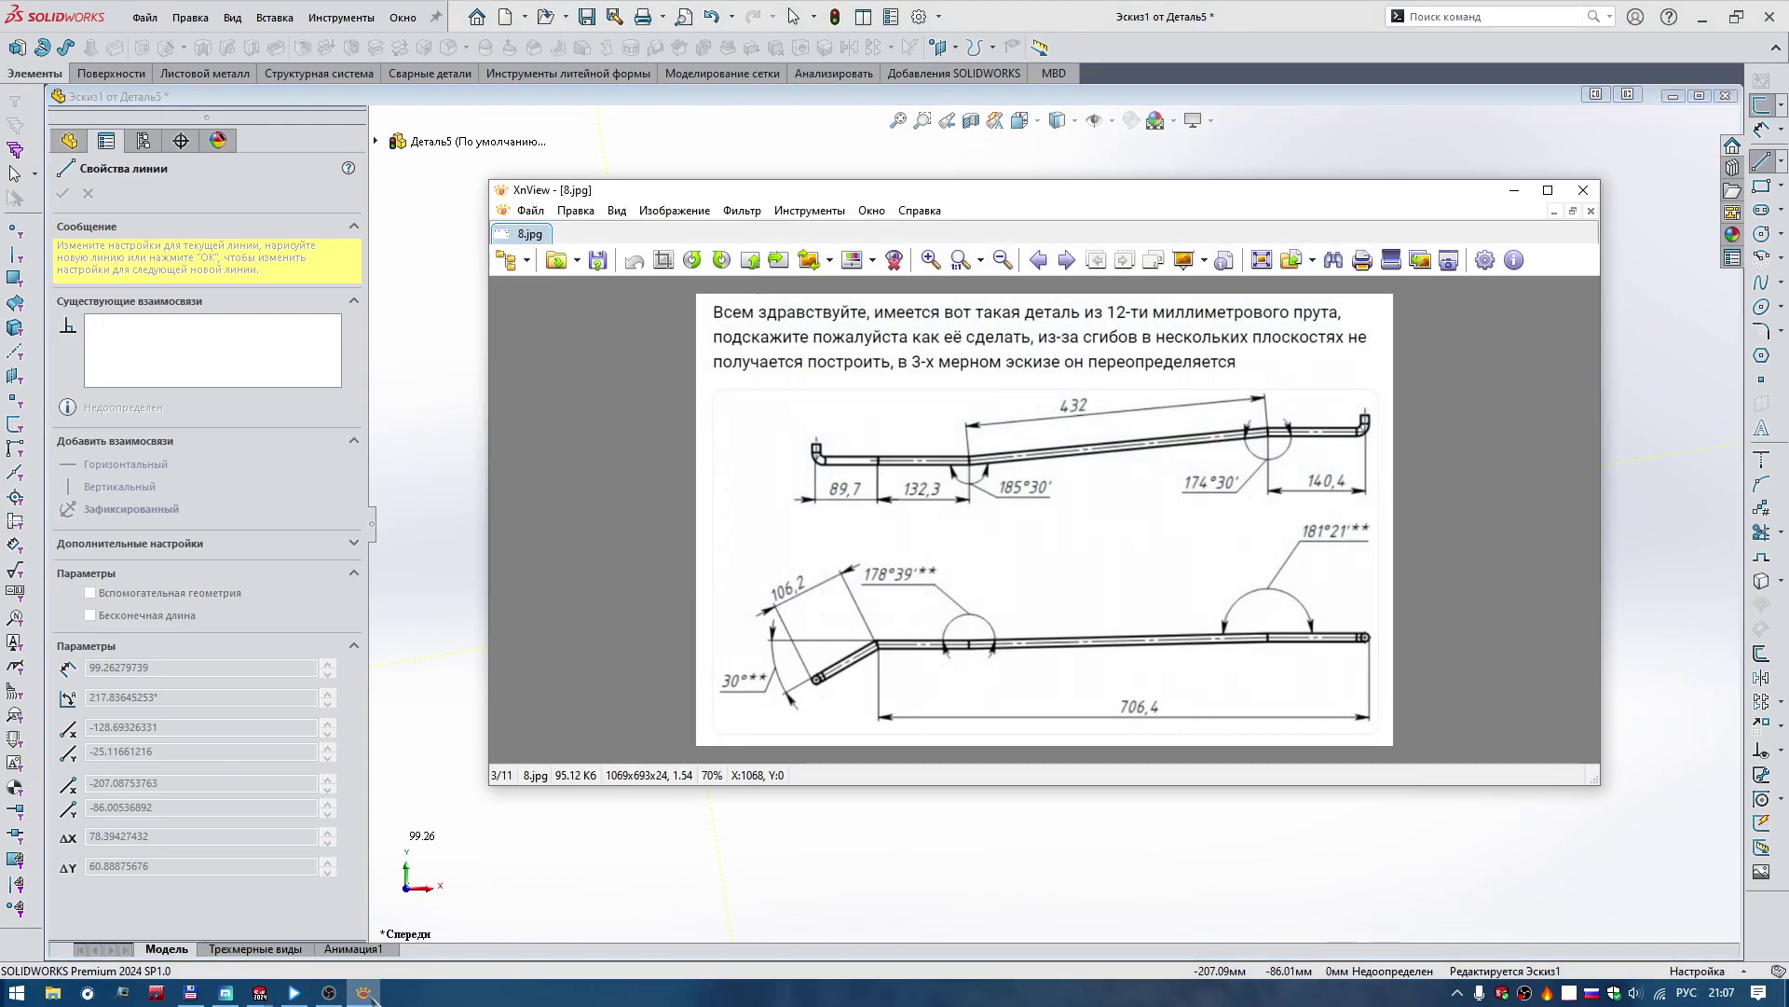
left_click(363, 993)
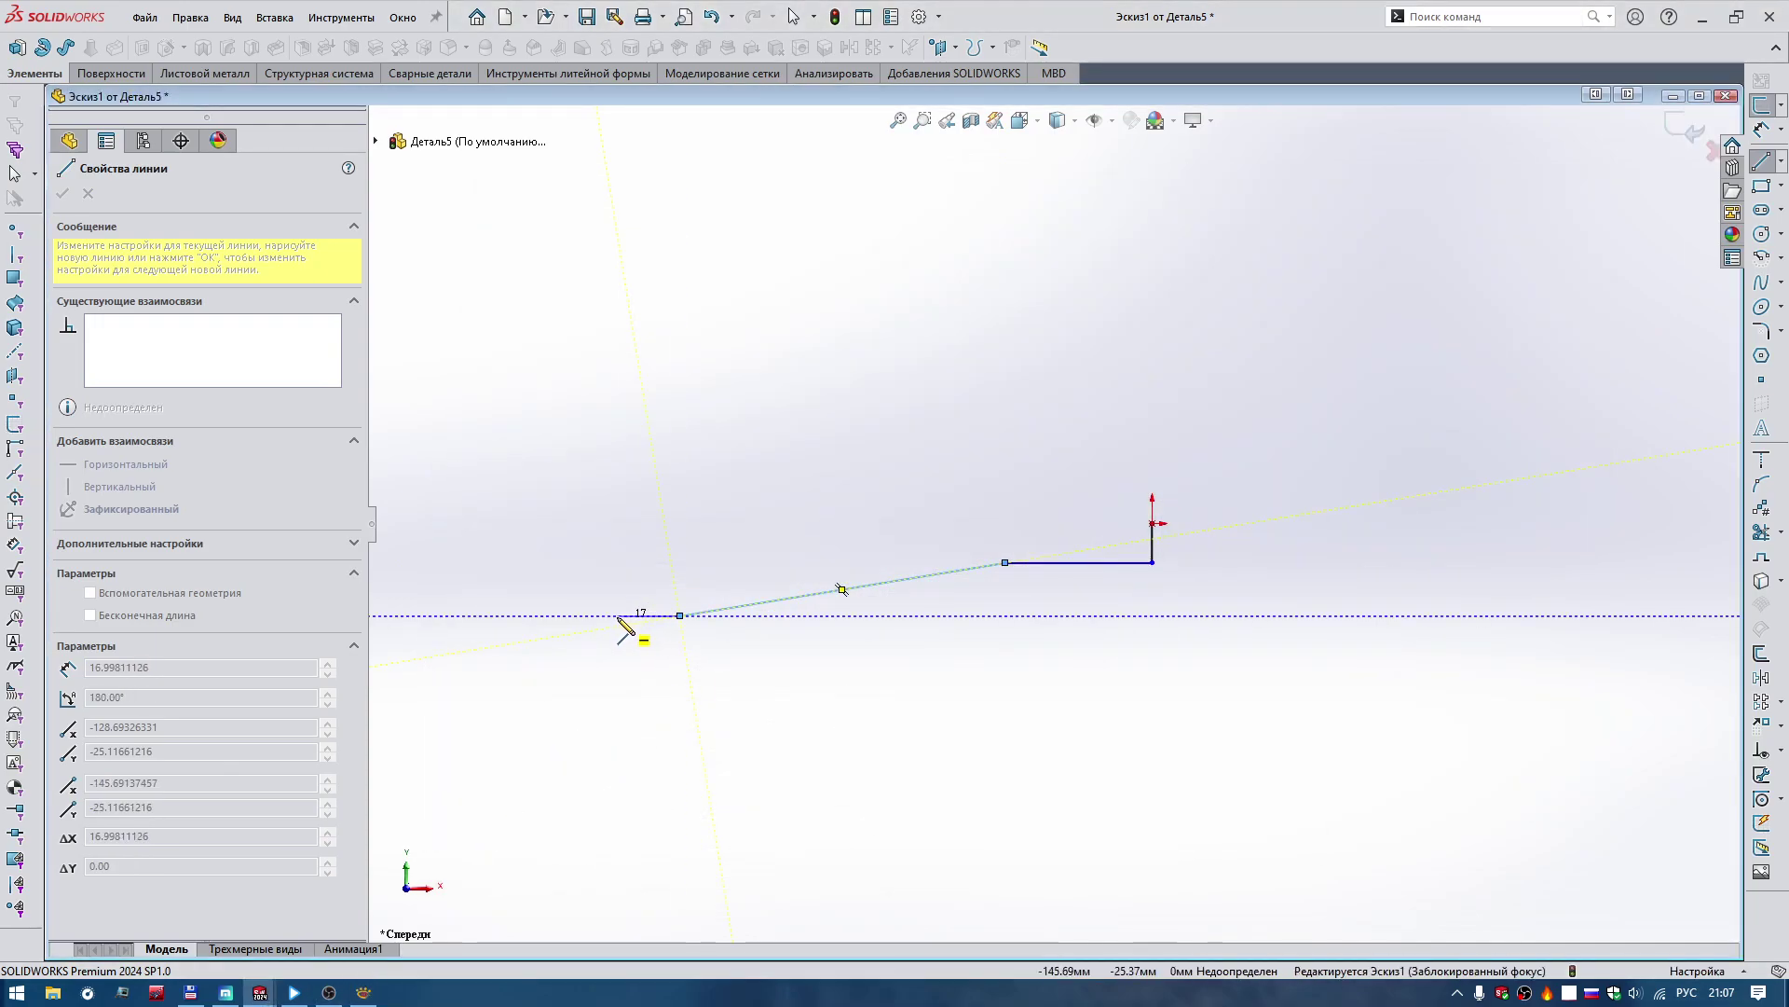
Finish the chain with horizontal segments and a short vertical end, then select both end lines.
left_click(616, 615)
left_click(540, 615)
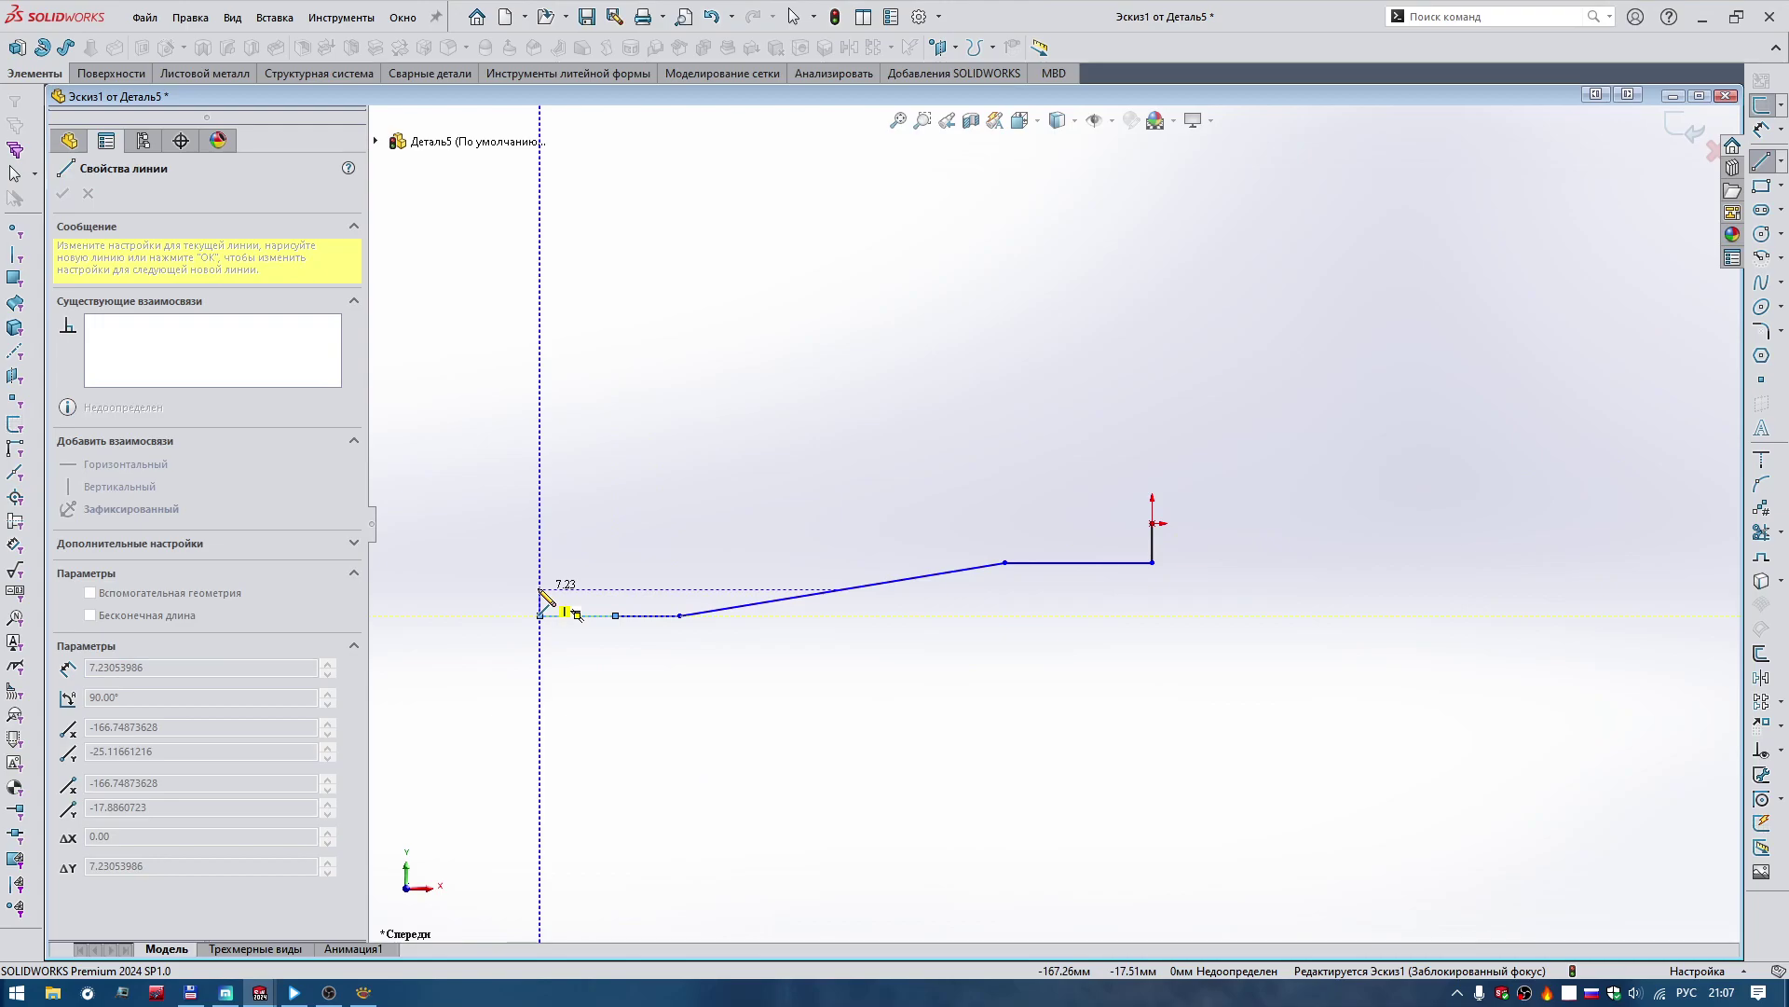
double_click(541, 576)
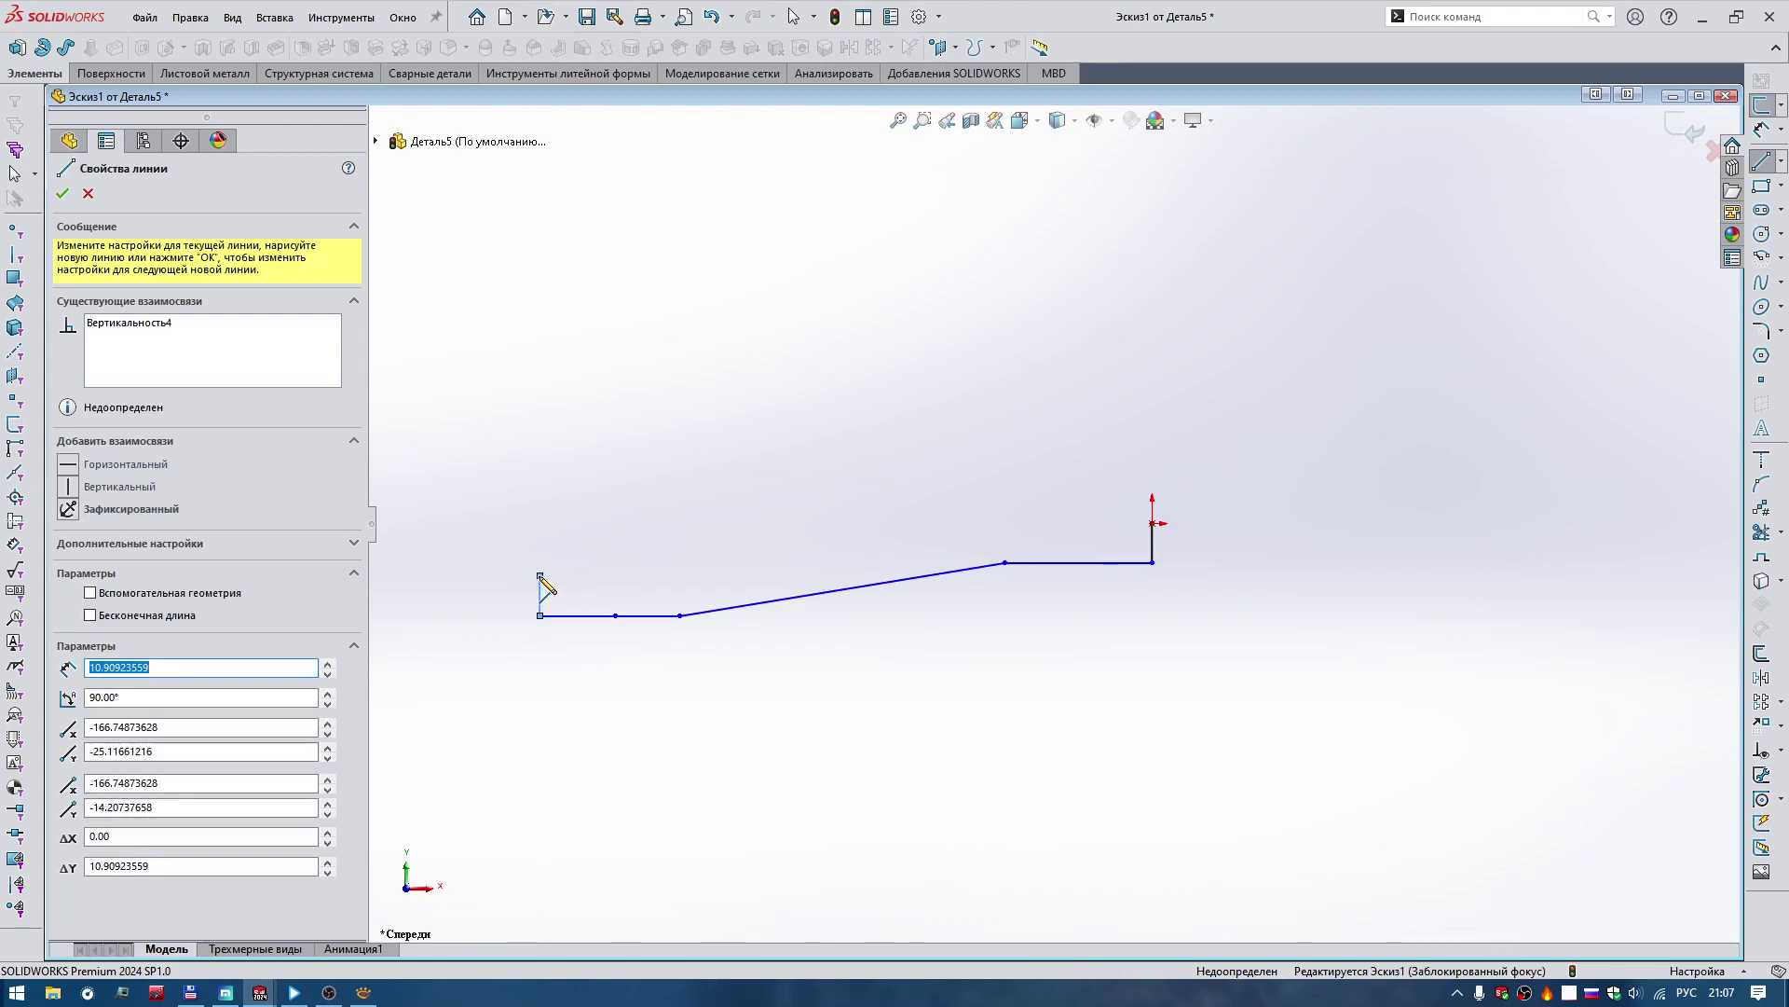
key("Escape")
left_click(542, 589)
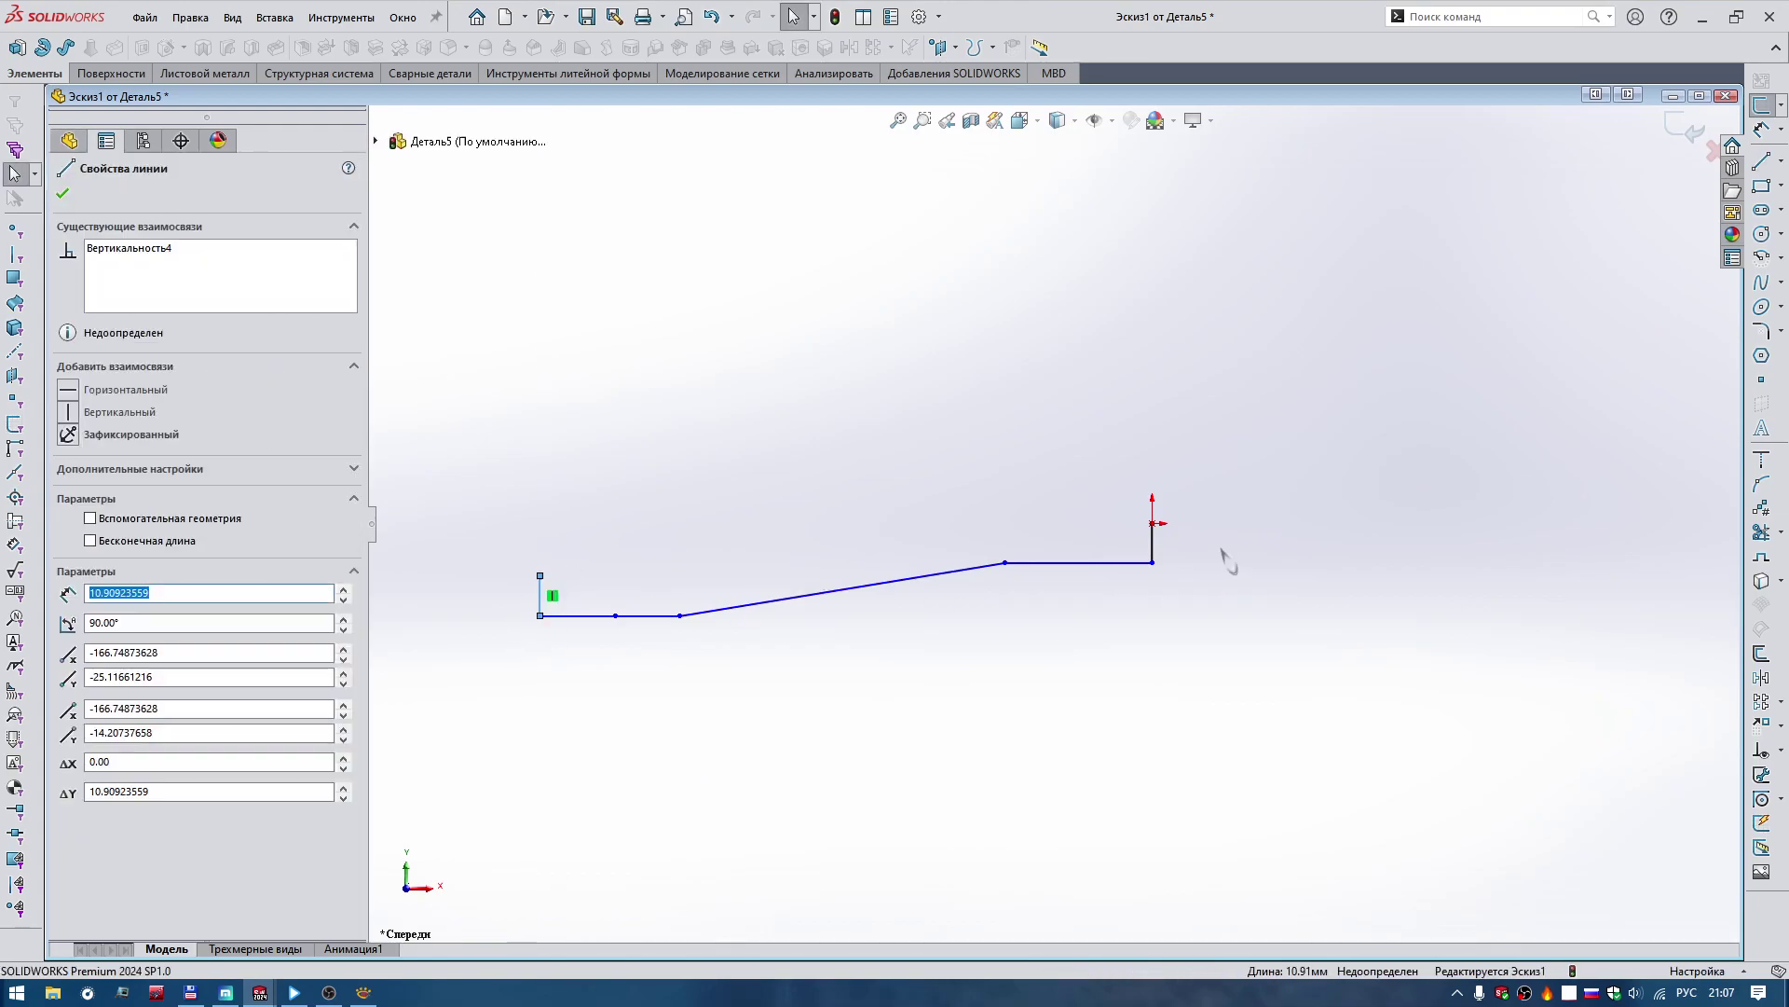
left_click(1151, 549, "ctrl")
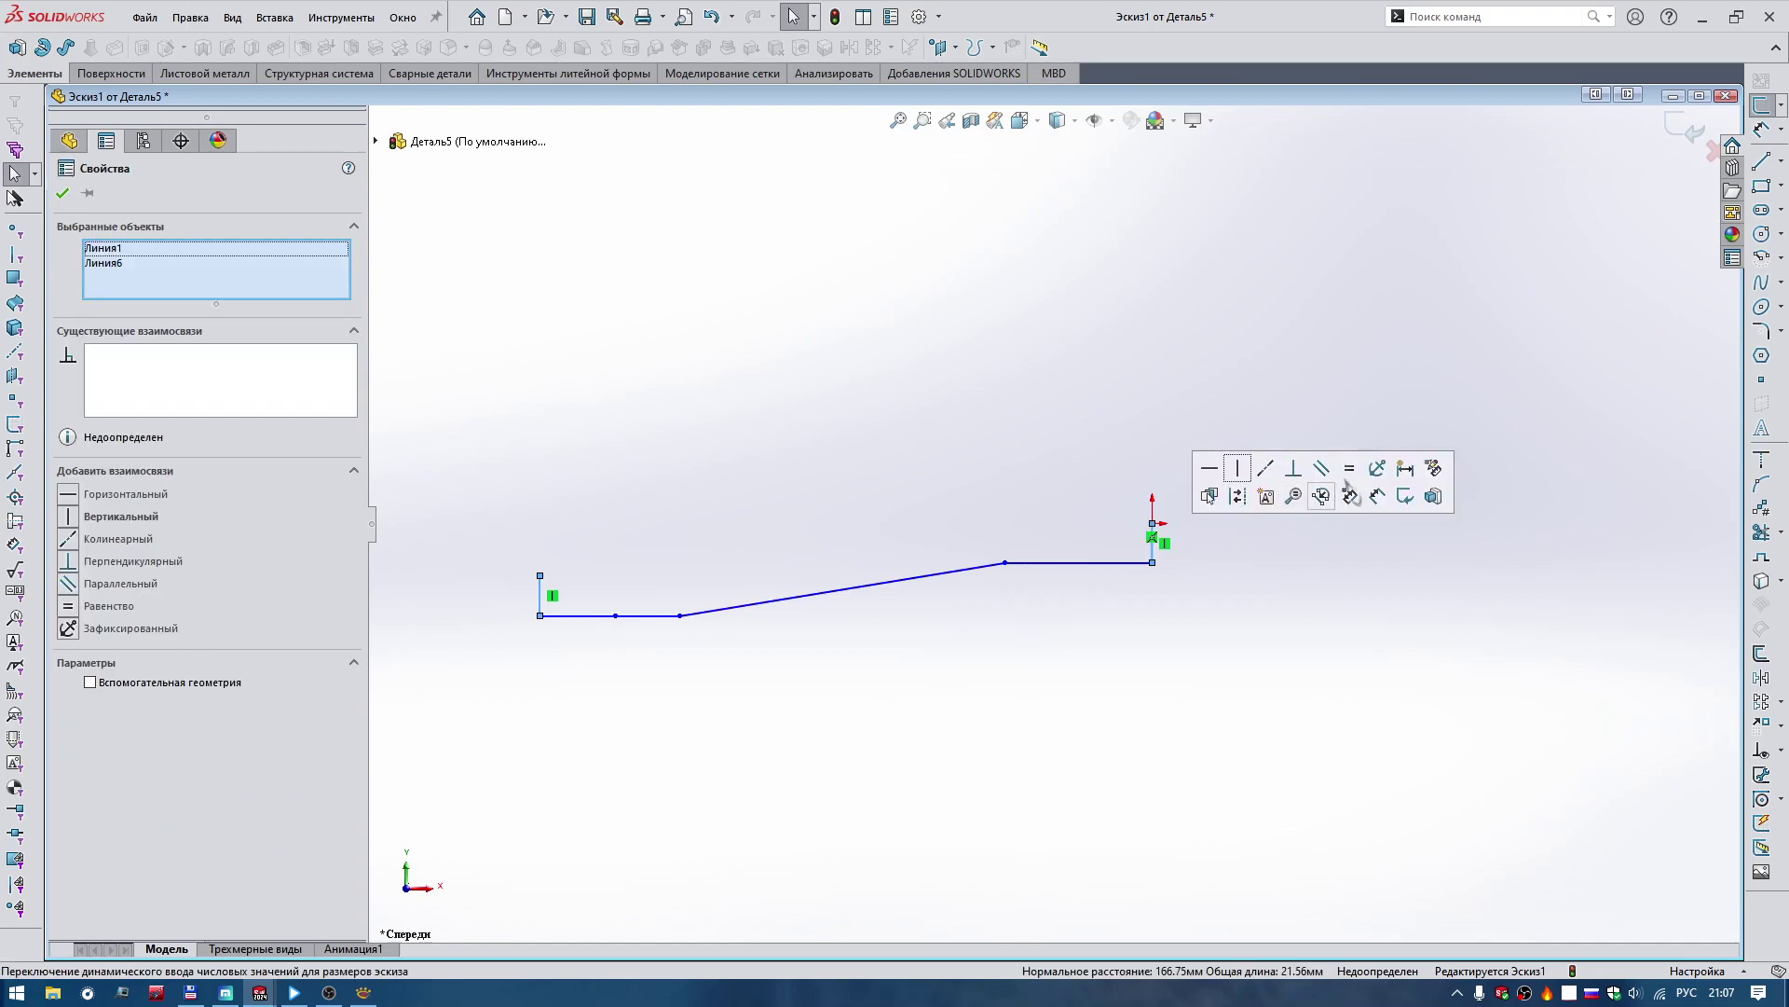
Dimension the right vertical end at 20 and the right horizontal segment at 140,4.
left_click(1275, 697)
right_click_drag(1250, 743, 1170, 556)
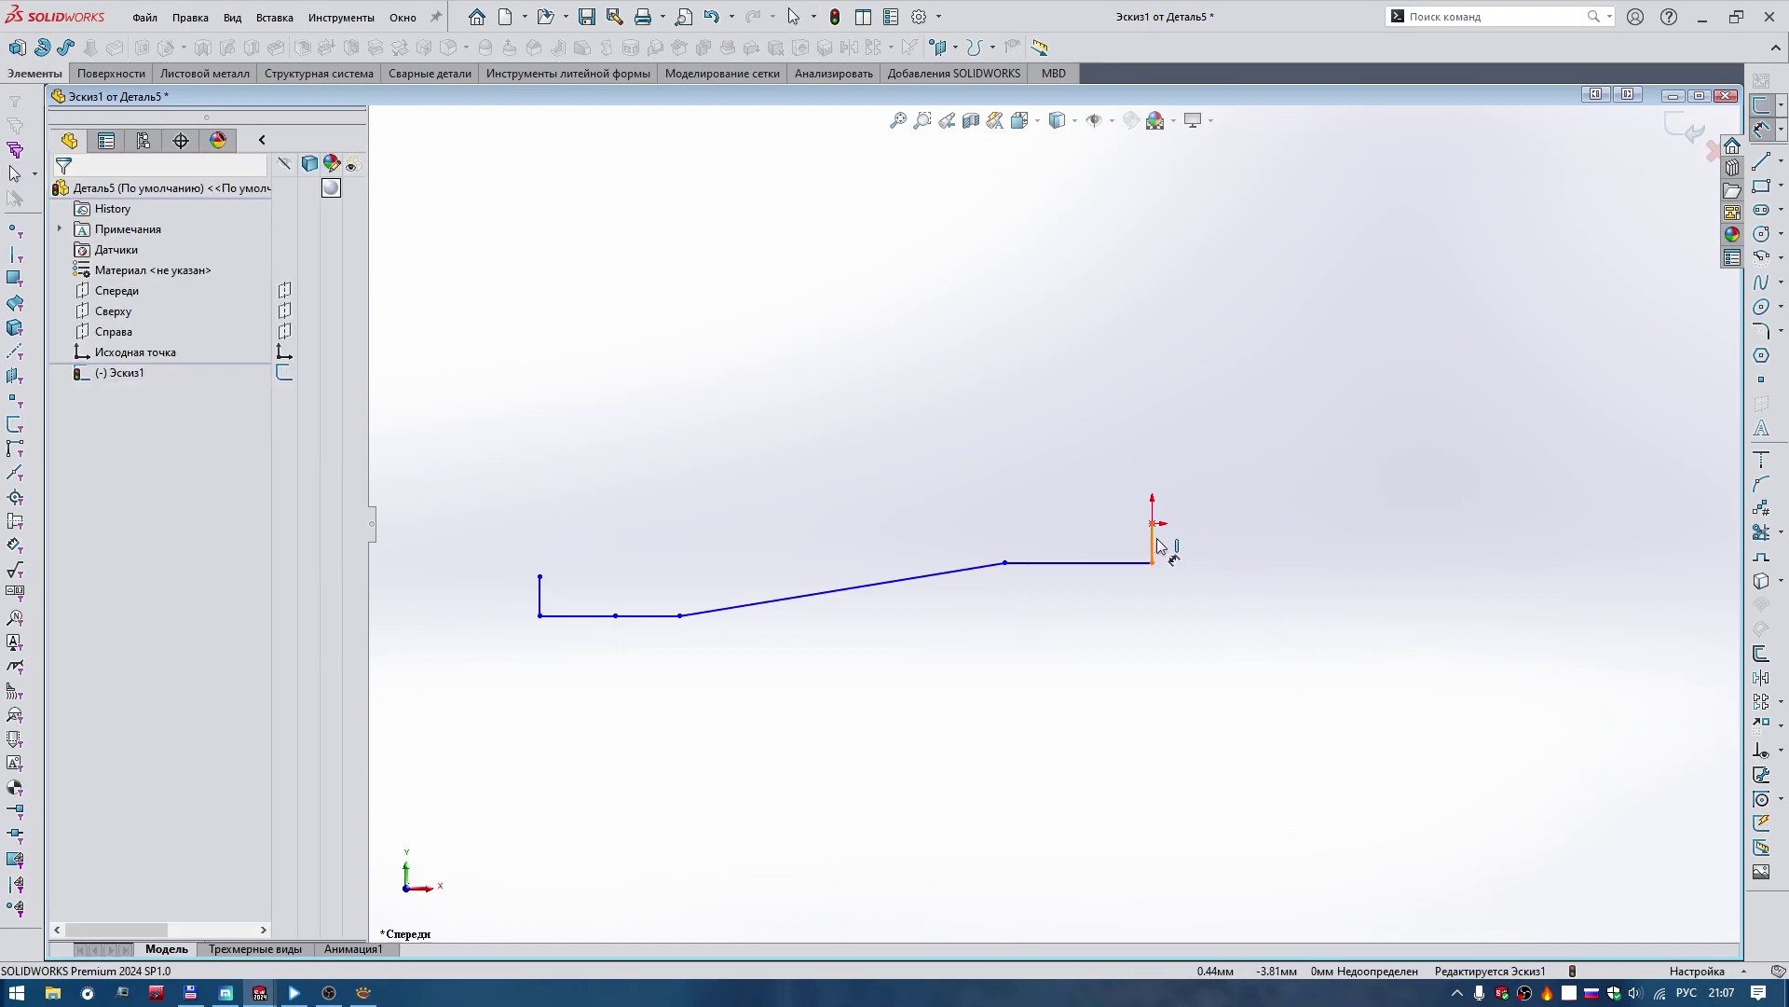
left_click(1154, 548)
left_click(1274, 545)
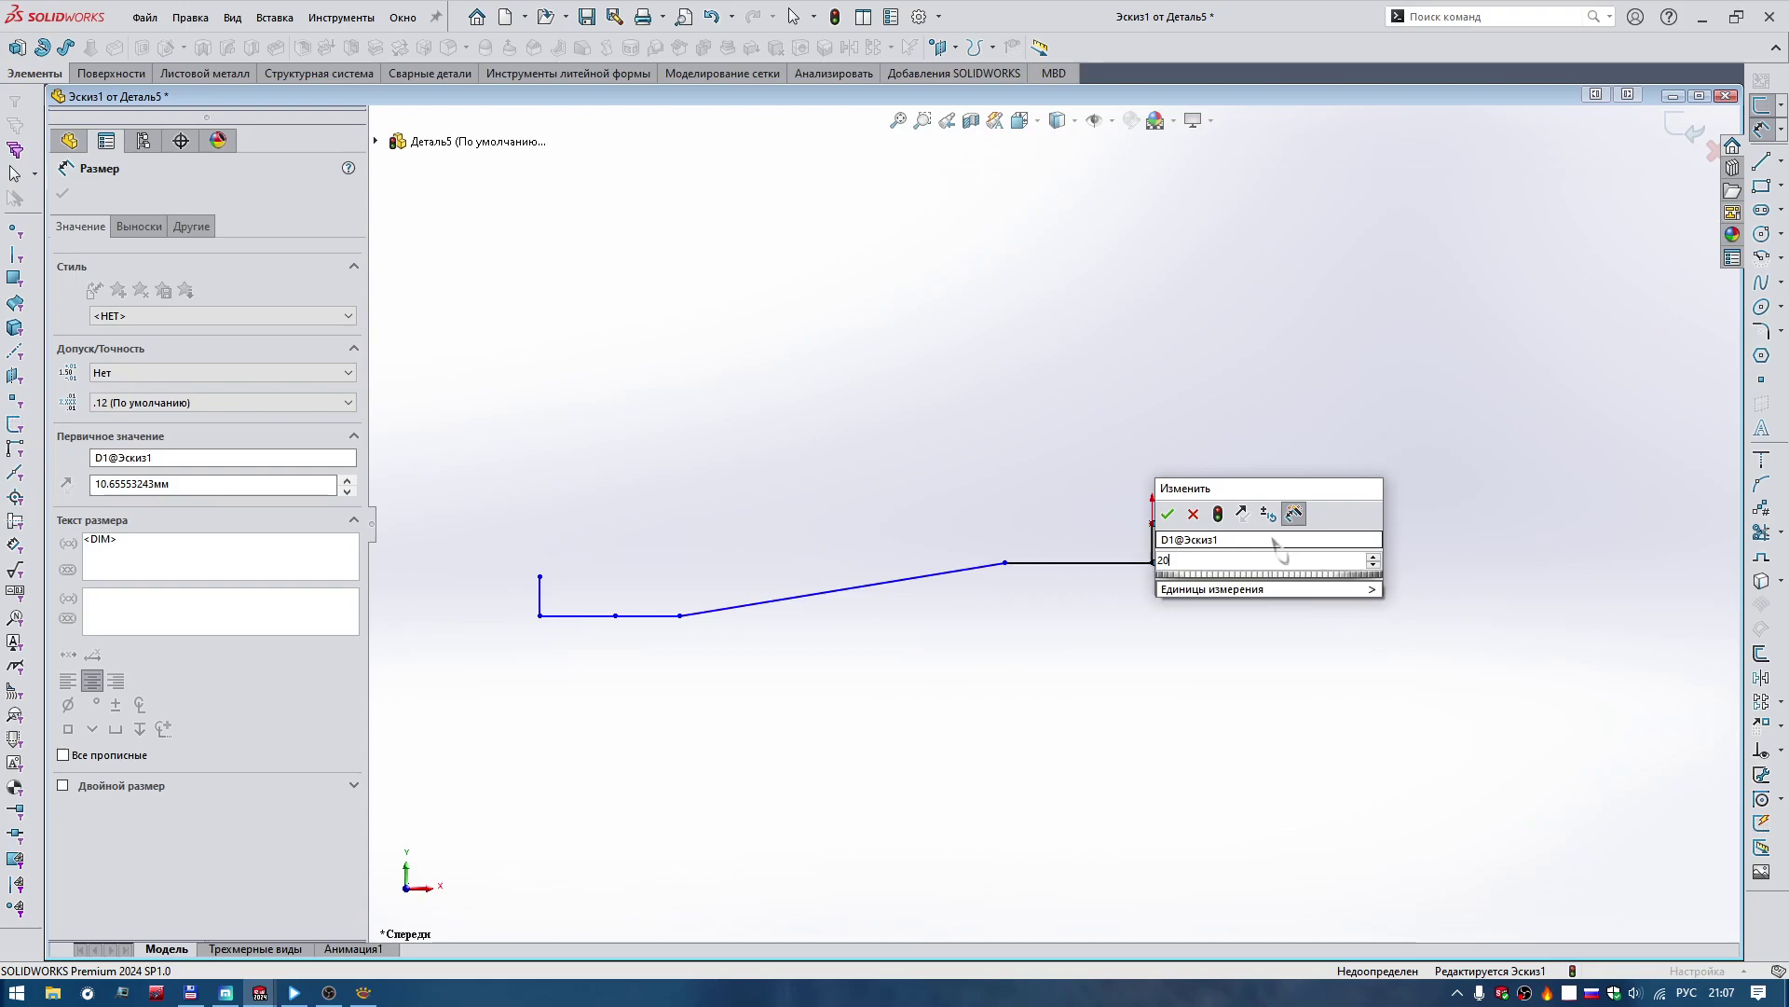
type("20")
key("Return")
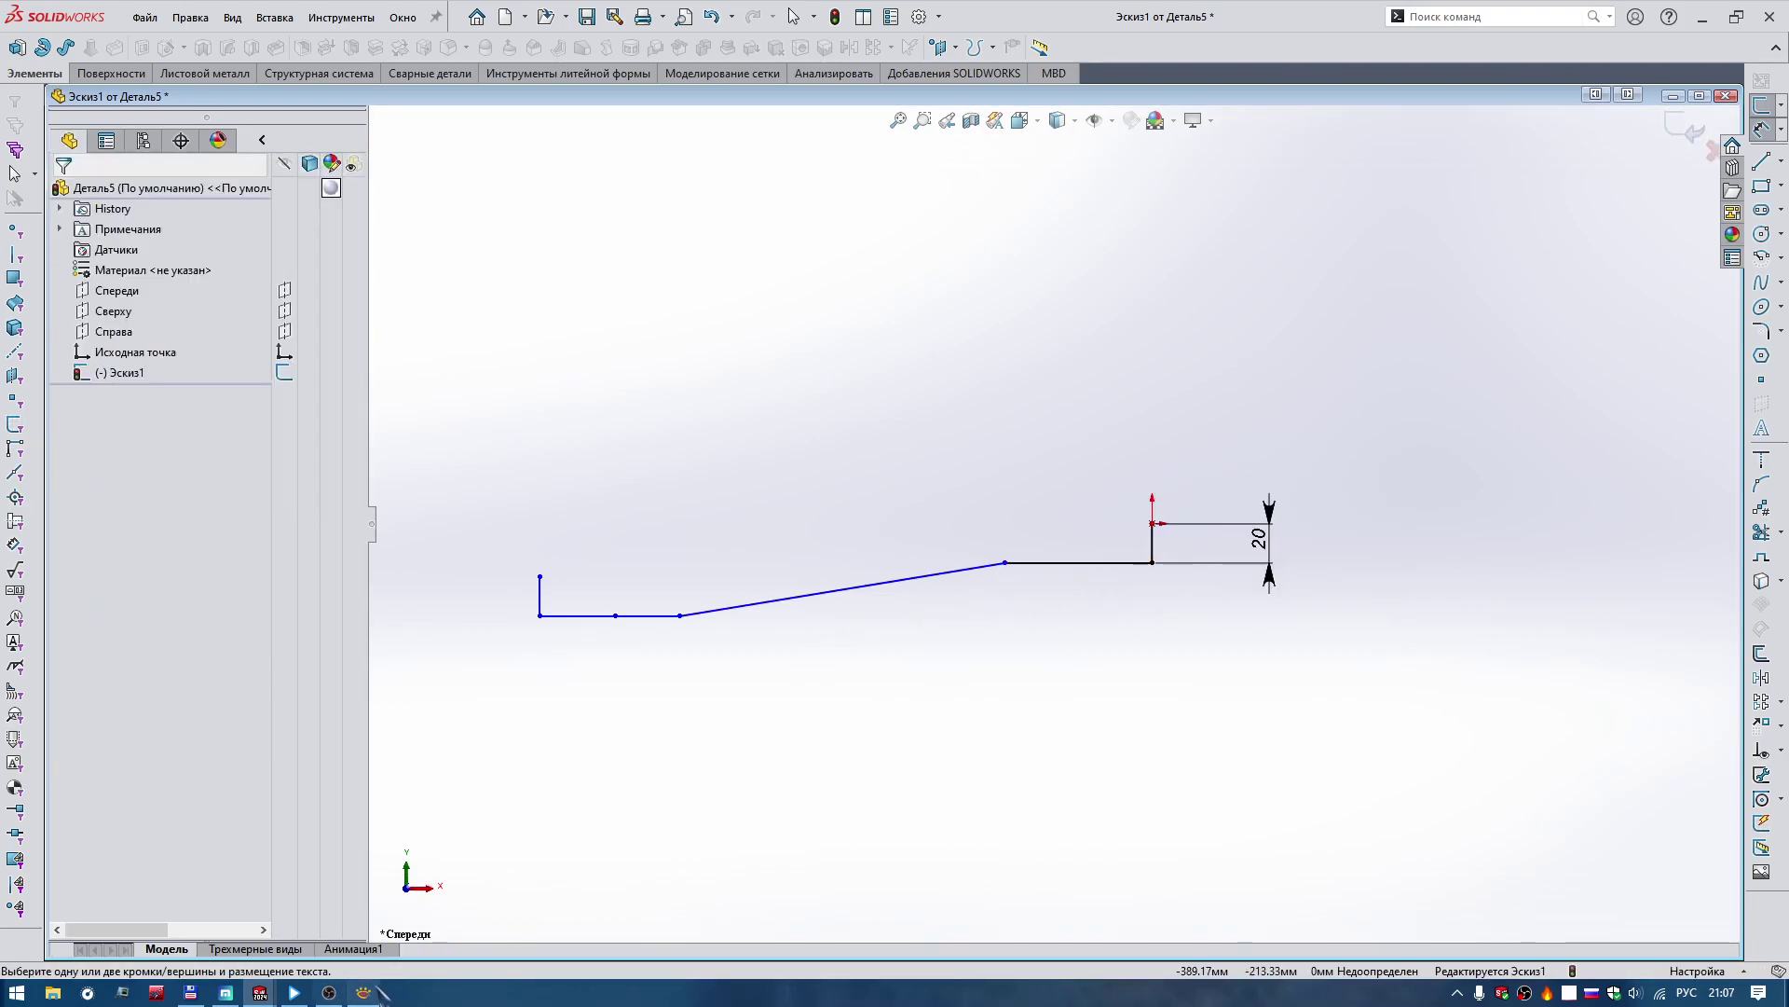
left_click(365, 993)
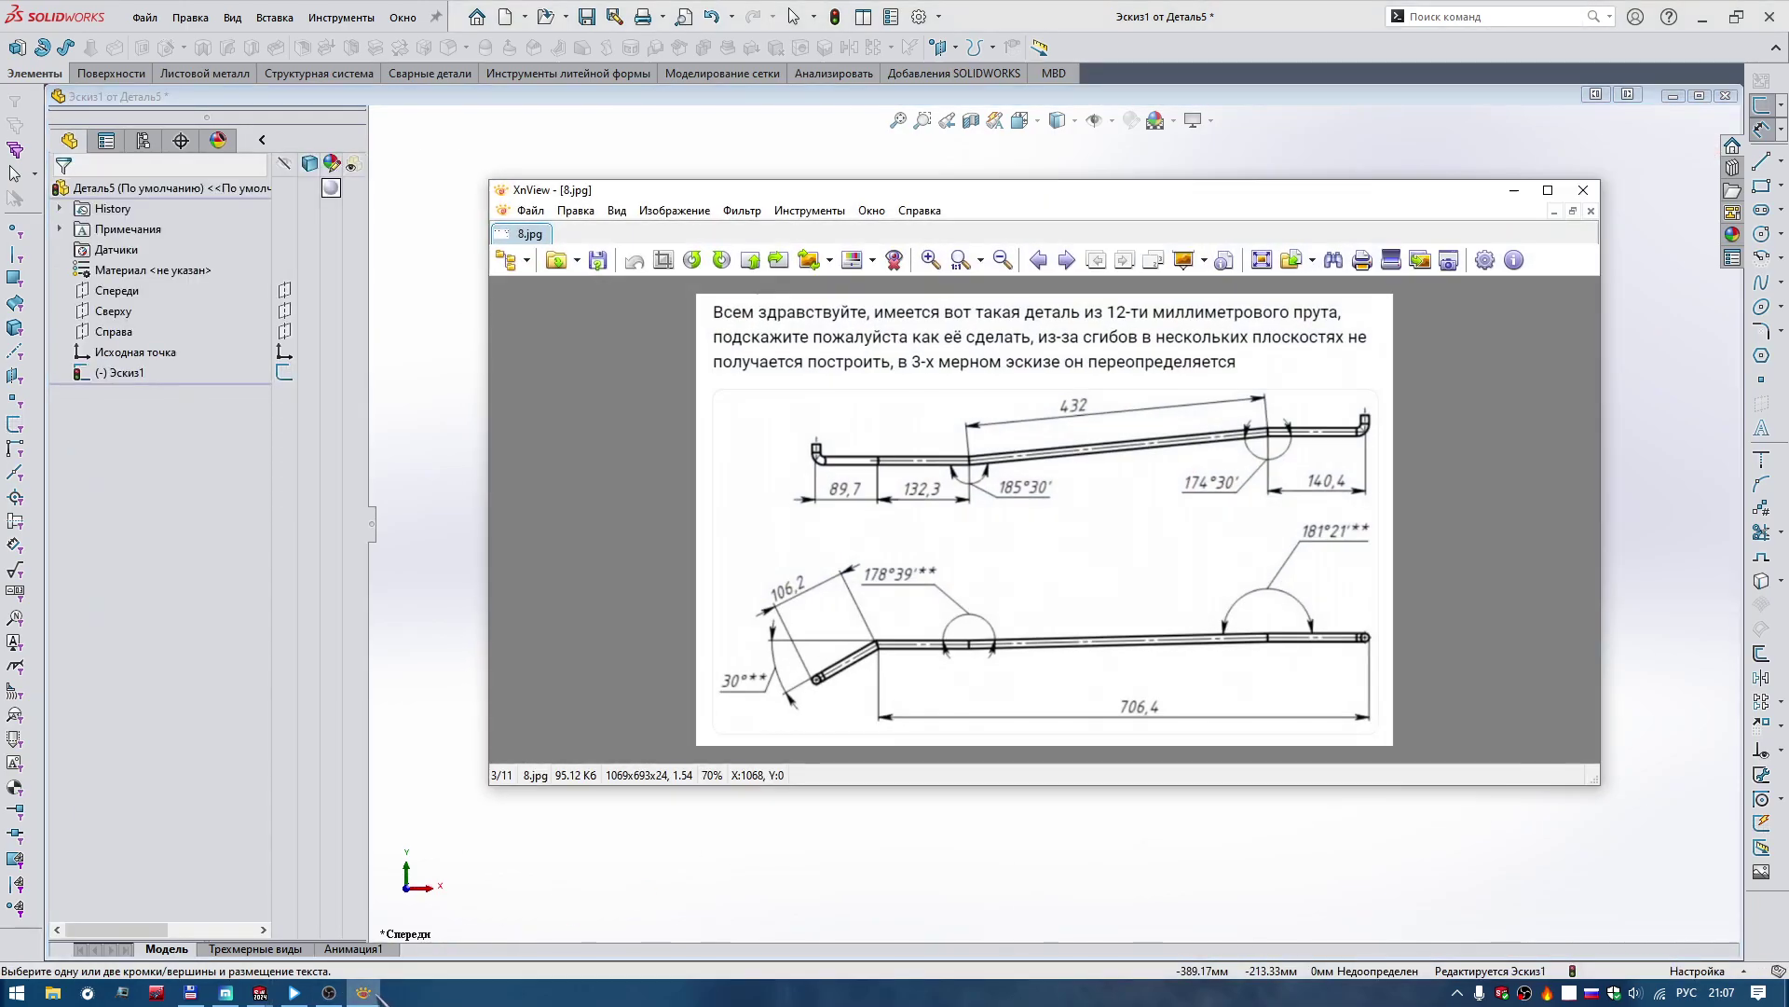
left_click(368, 993)
left_click(1082, 564)
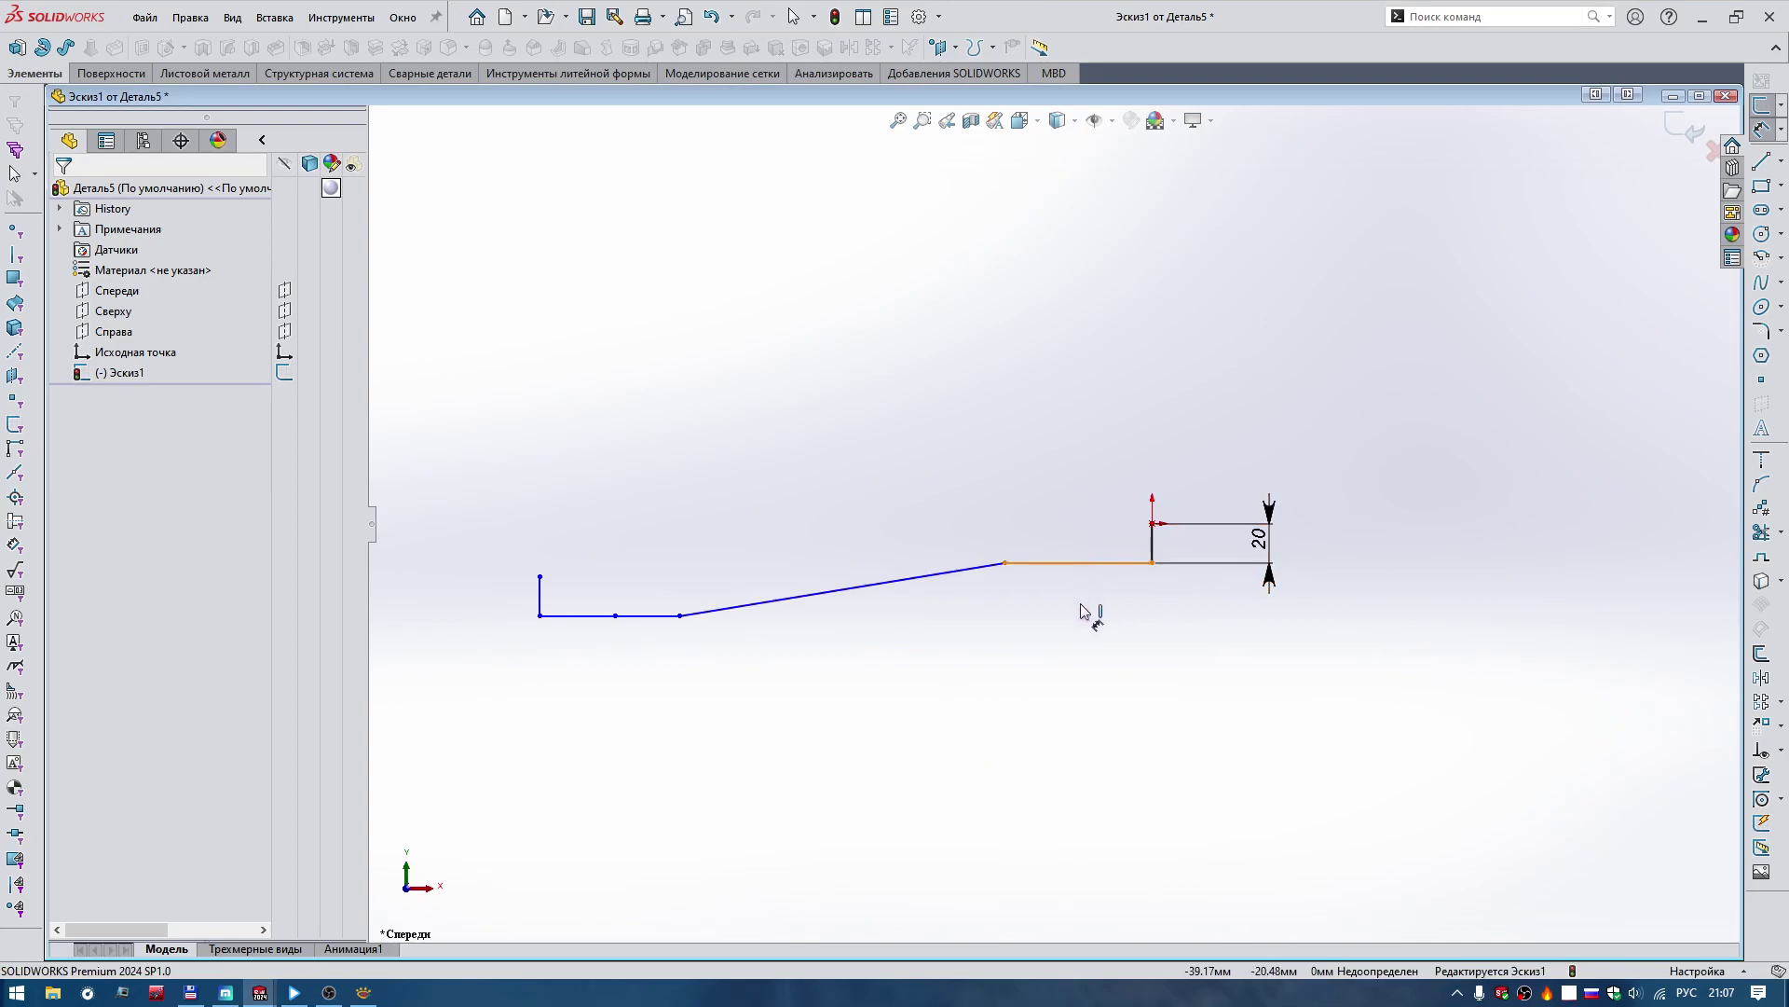
left_click(1084, 608)
type("140,4")
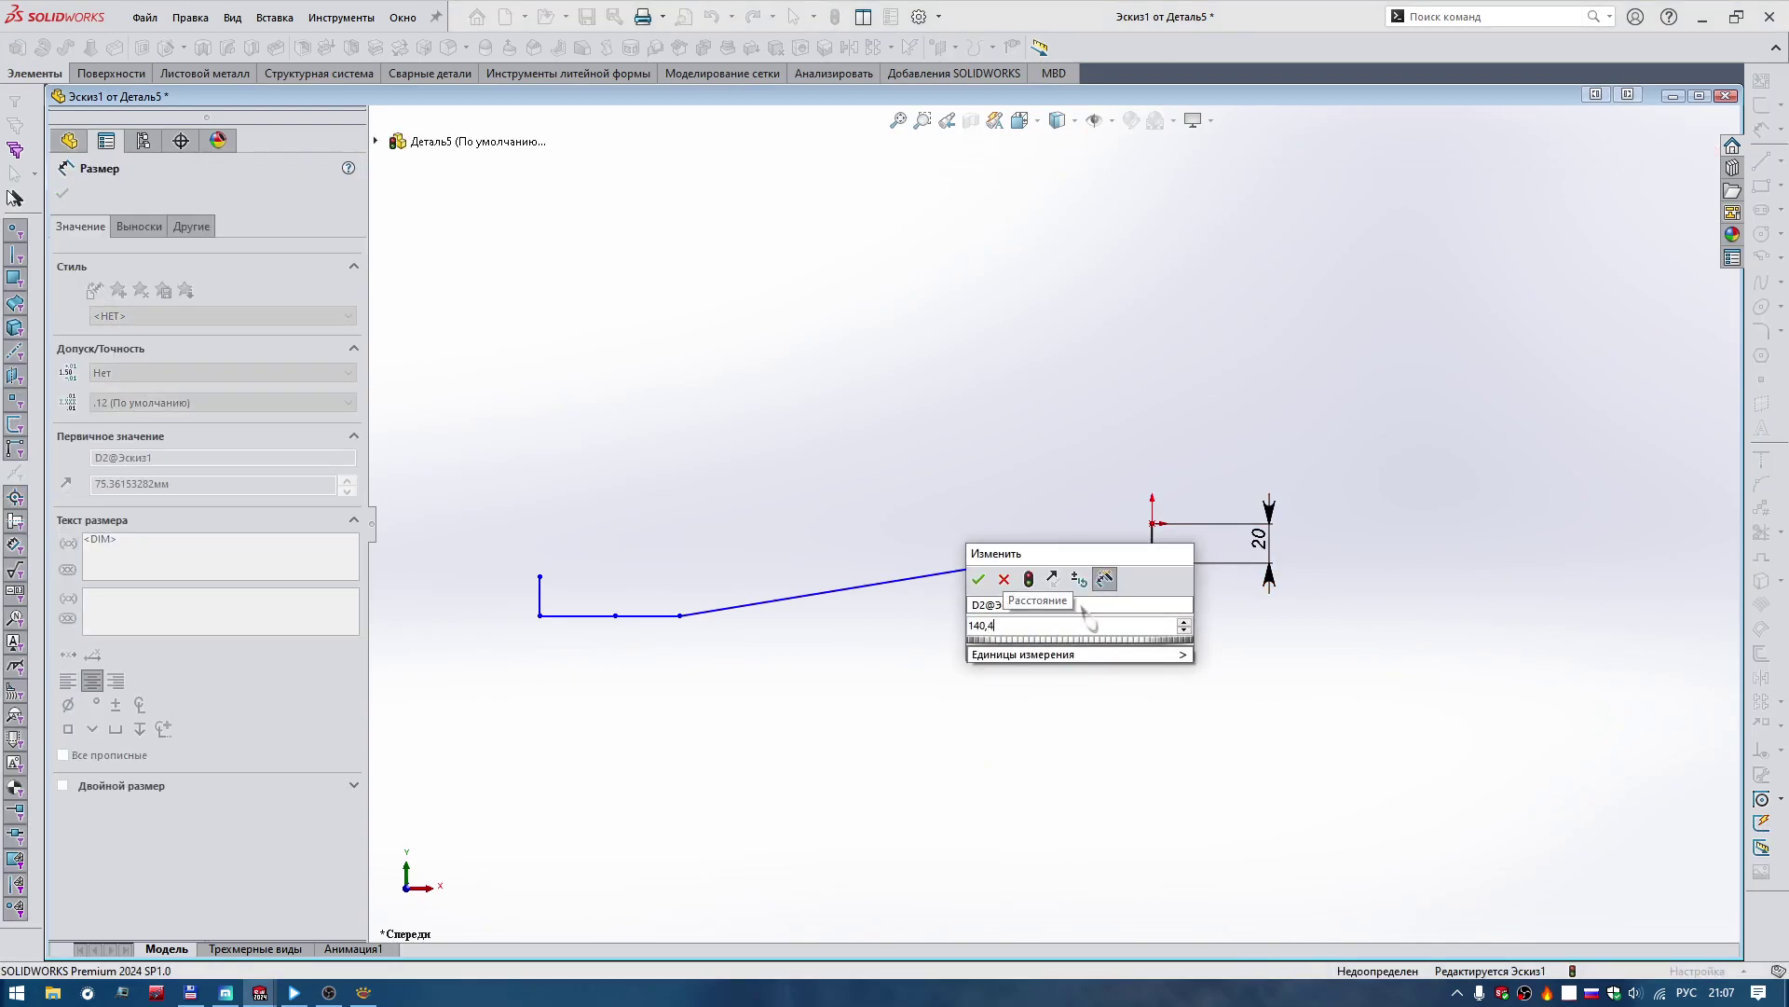
key("Return")
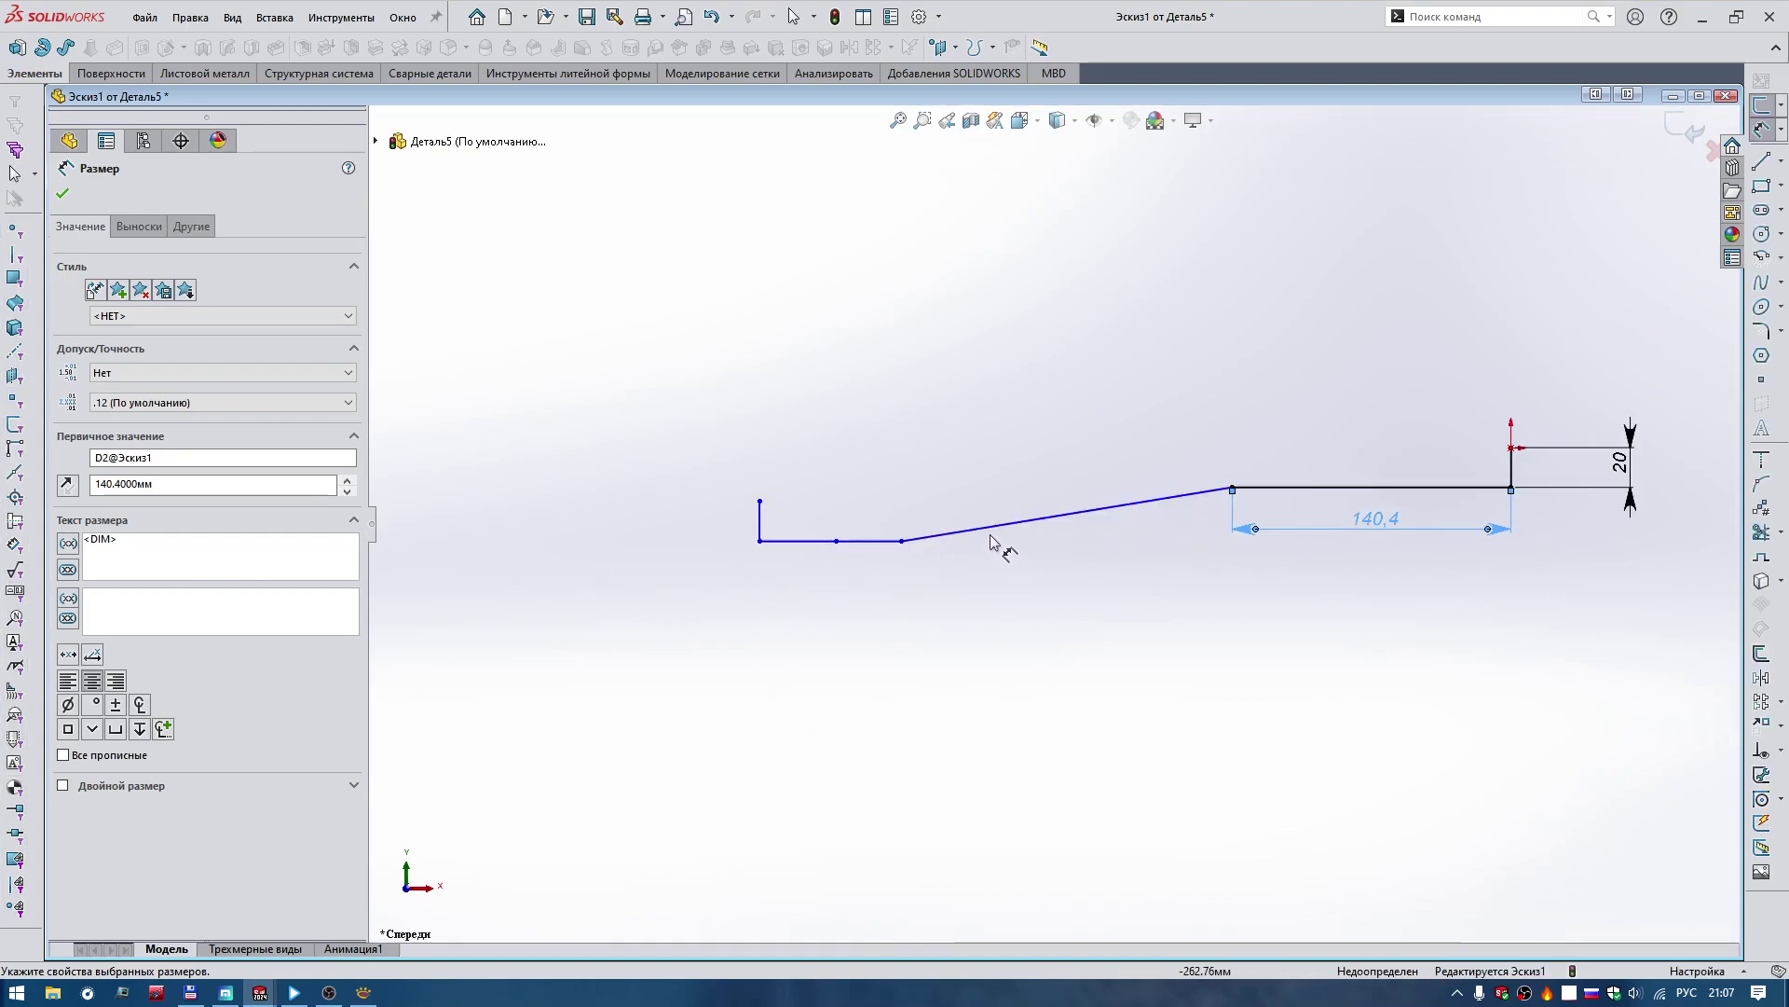
left_click(363, 992)
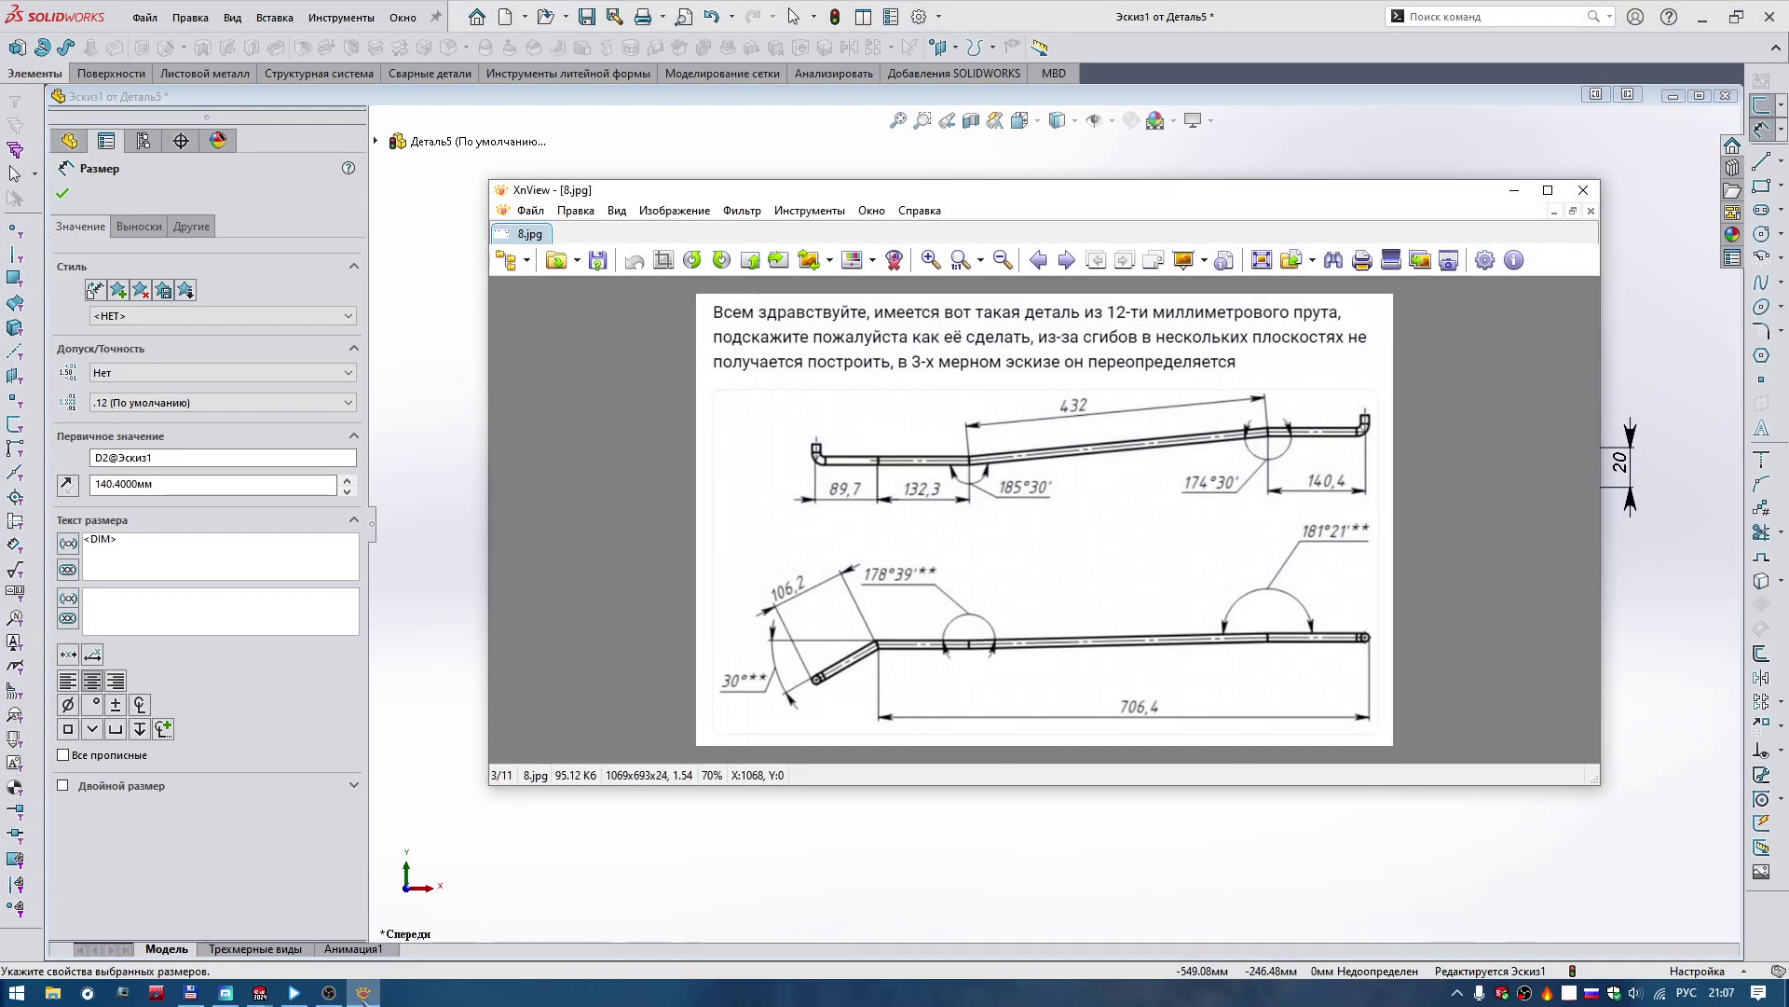
Set the sloped line to 432 and the horizontal segment left of it to 132,3.
left_click(1056, 519)
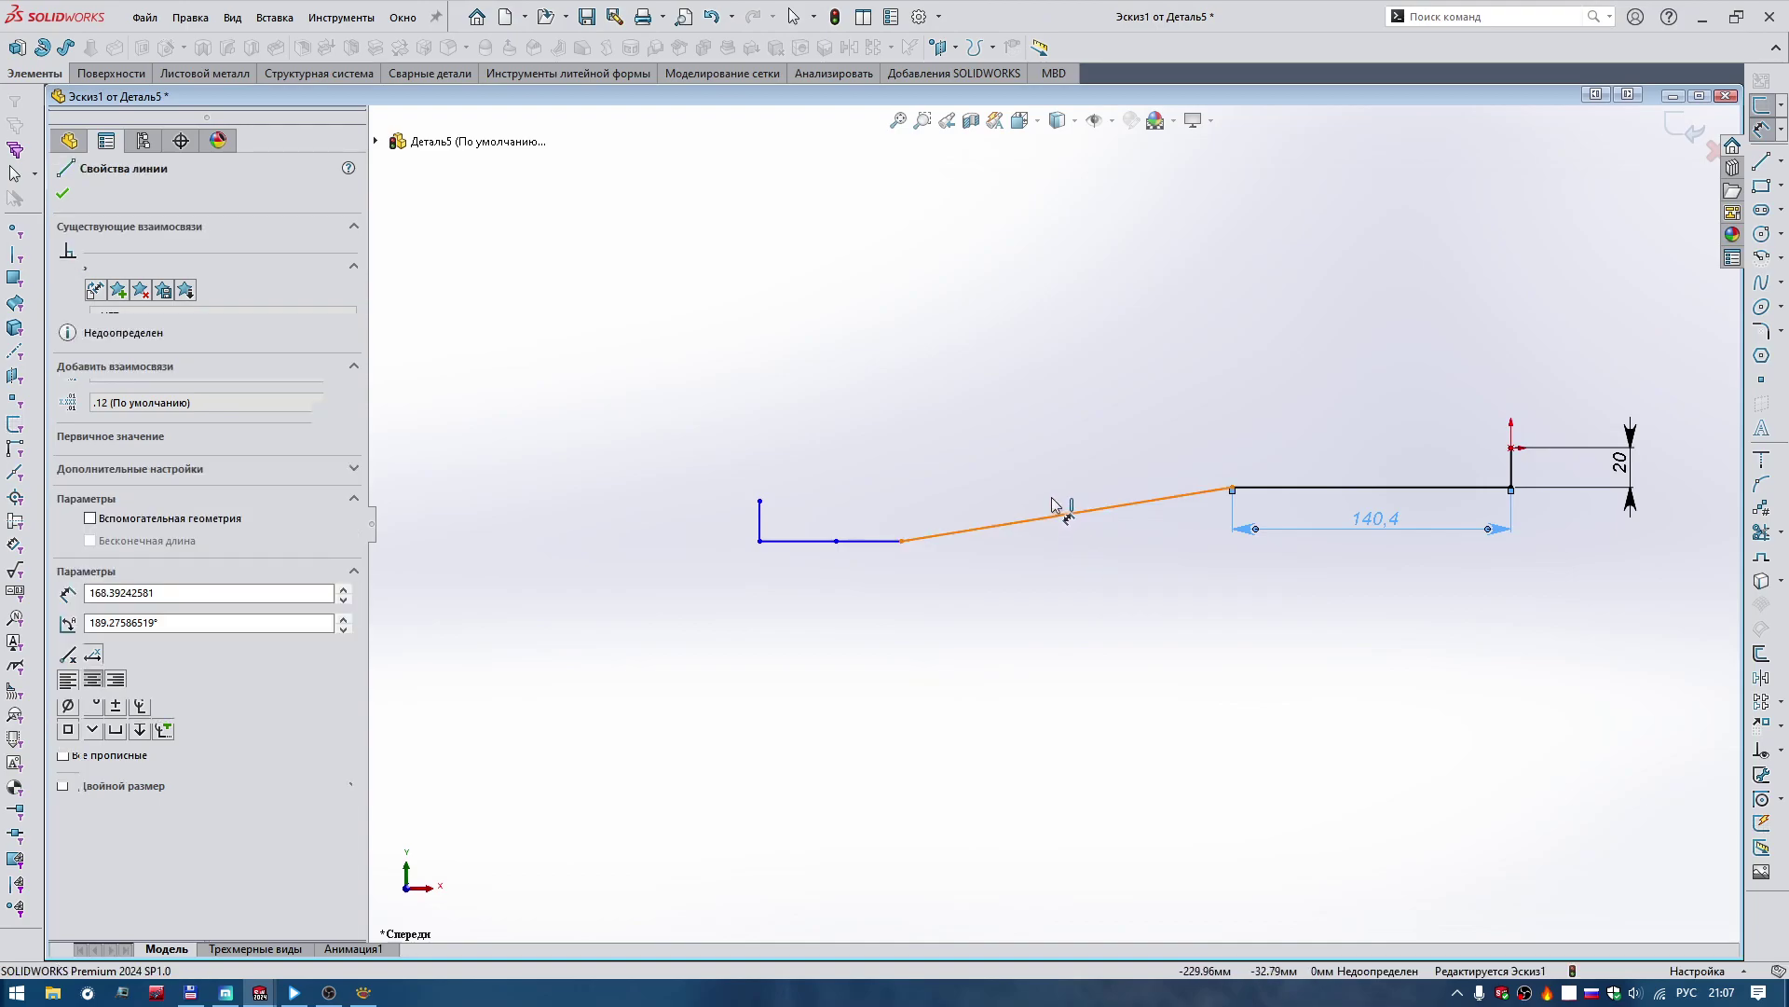
left_click(1047, 443)
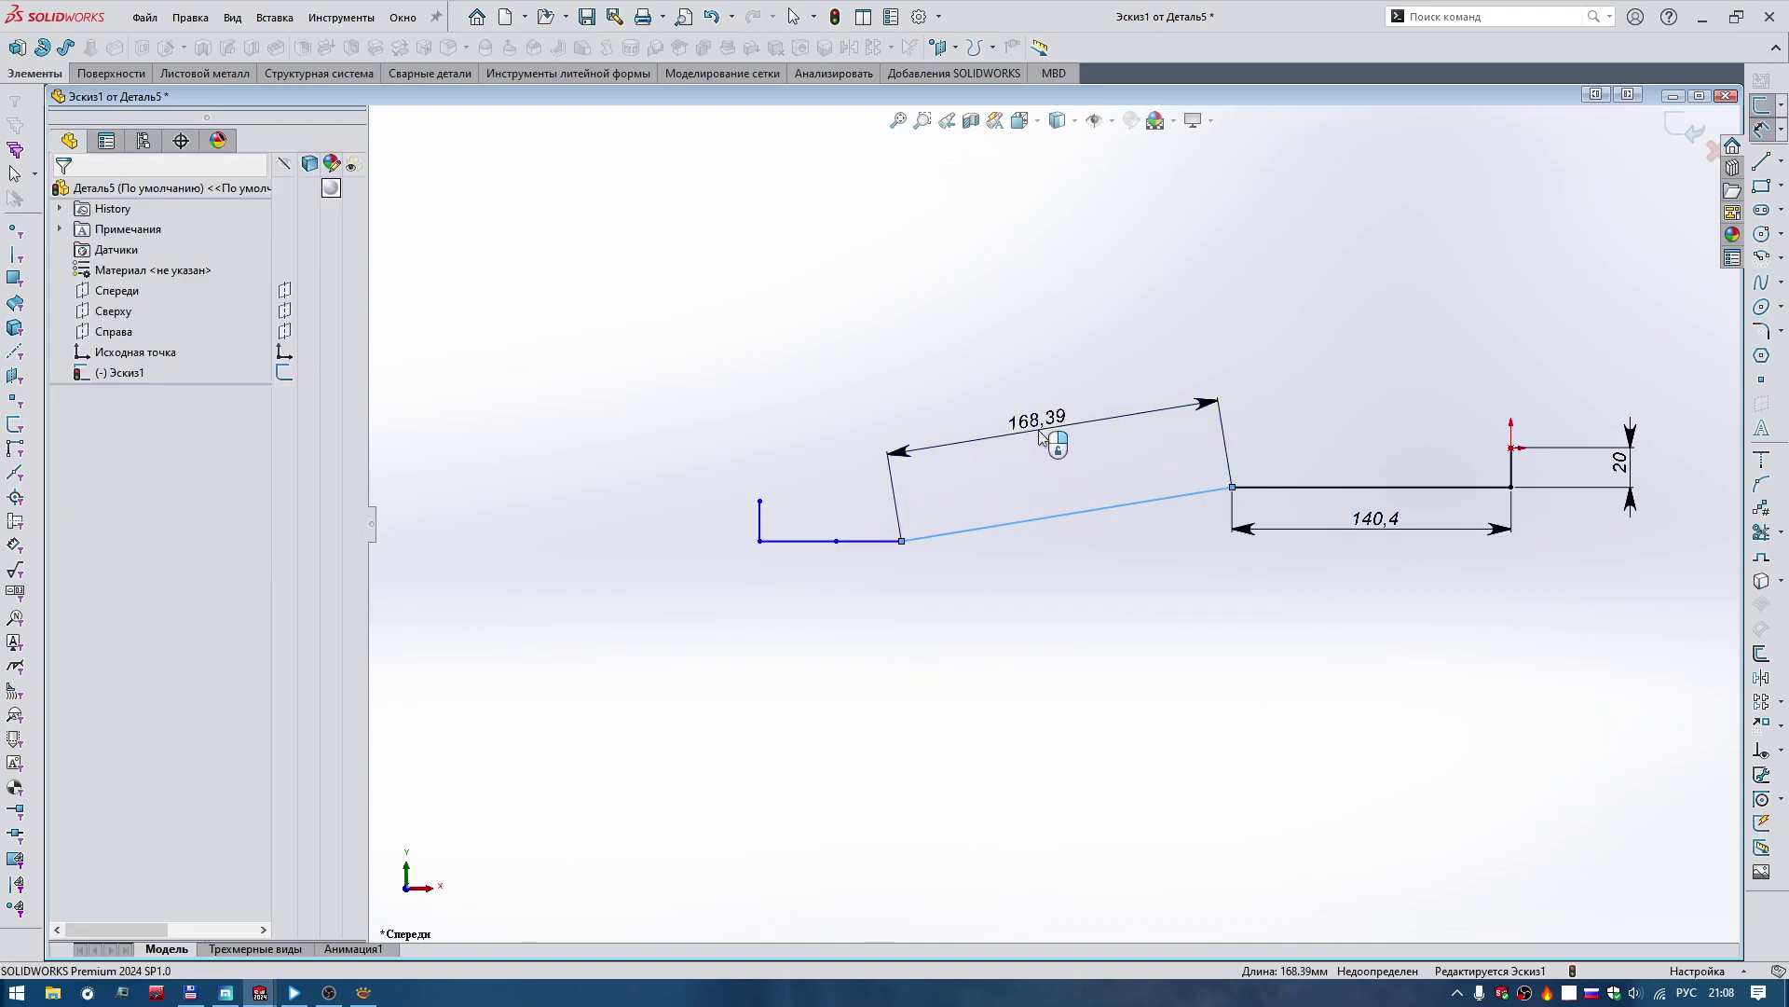
type("432")
key("Return")
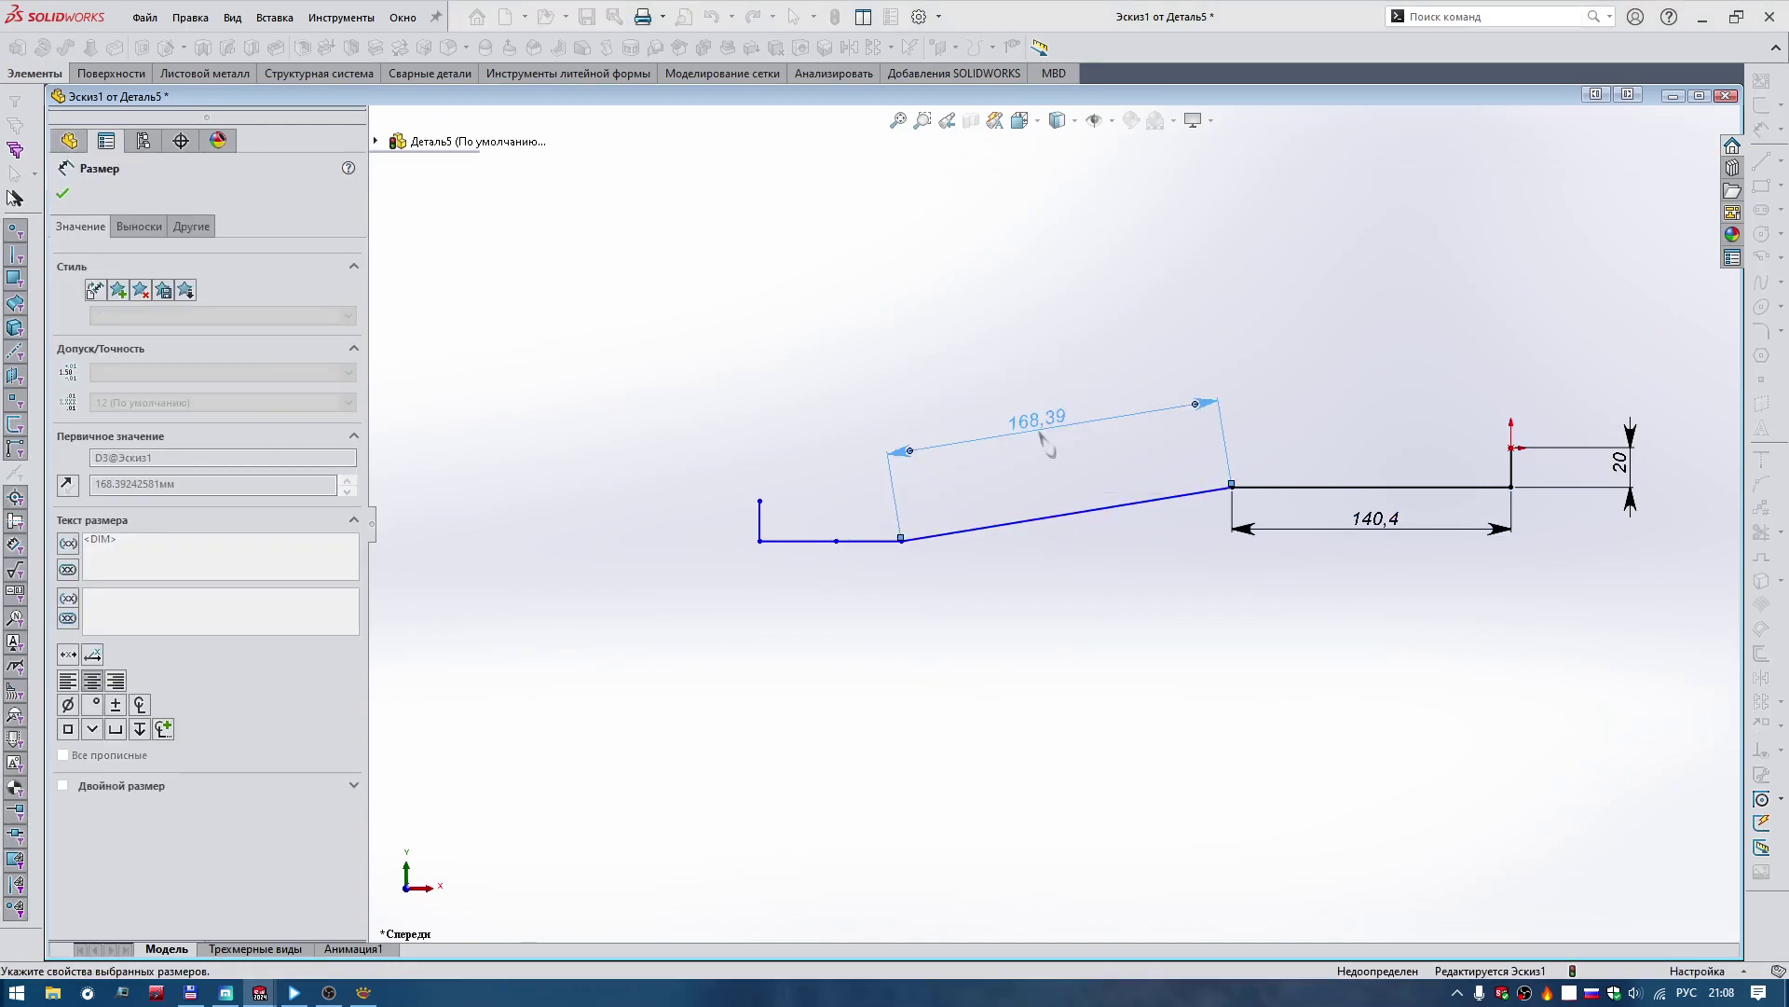
scroll(1038, 428, "up", 3)
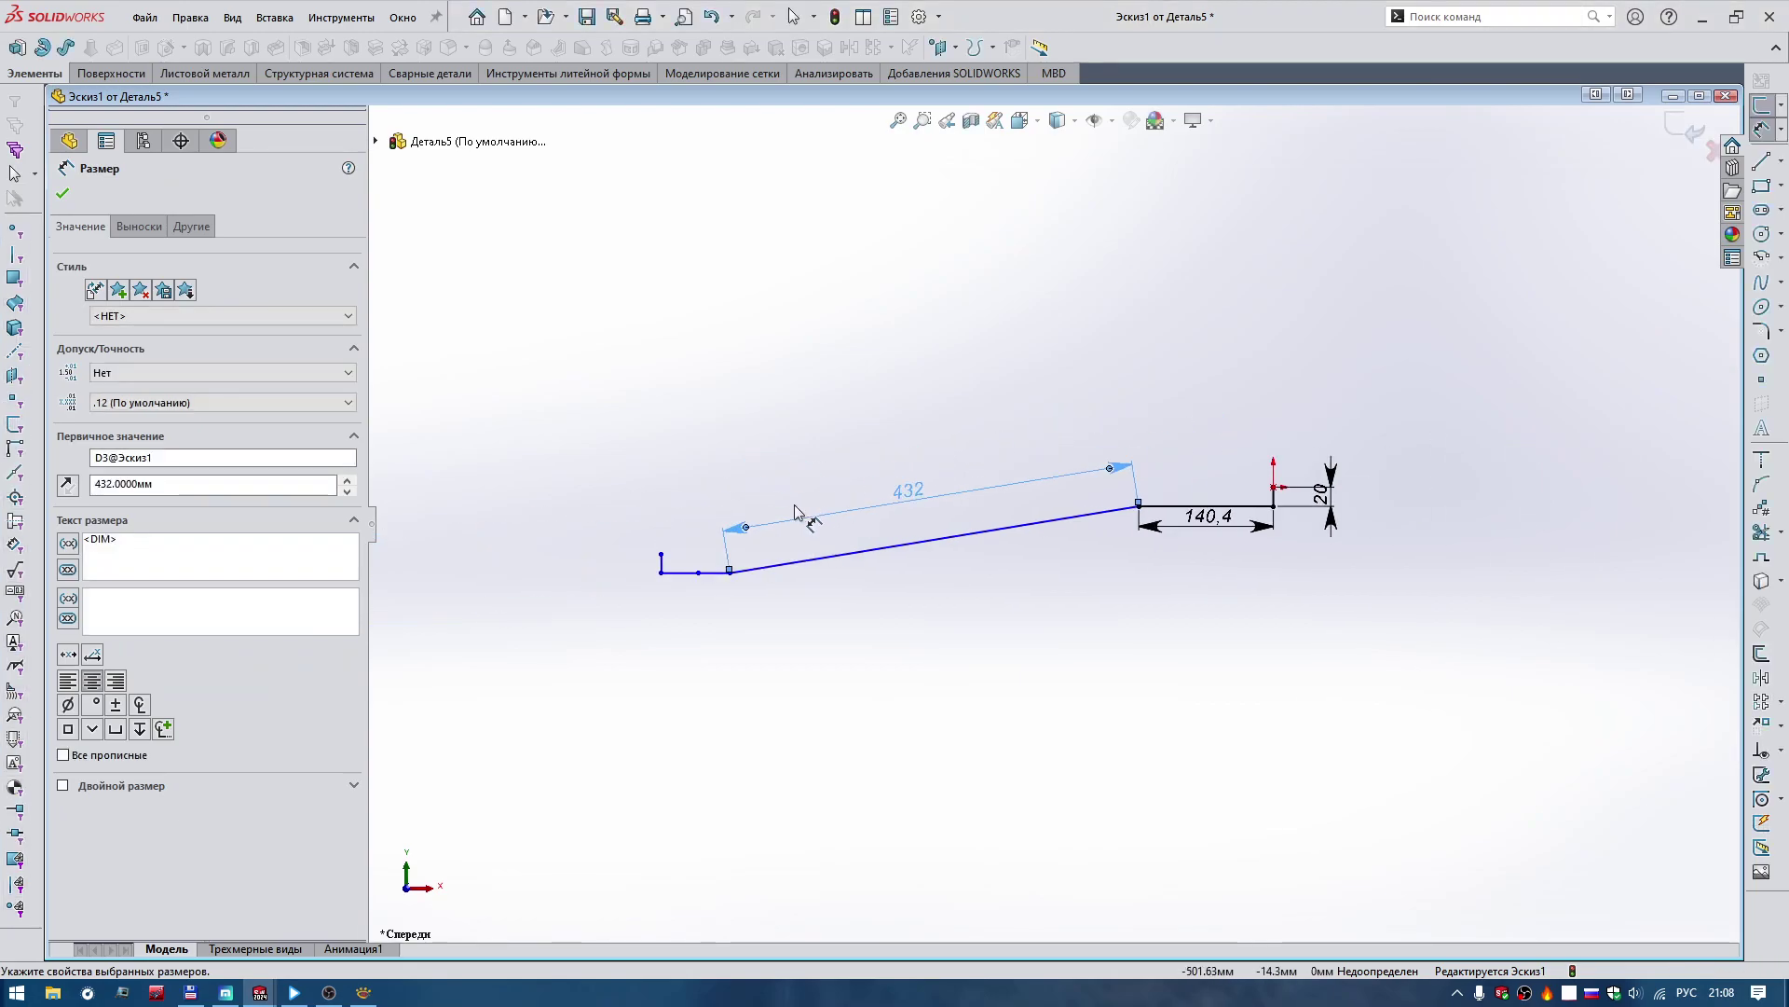
scroll(708, 597, "down", 5)
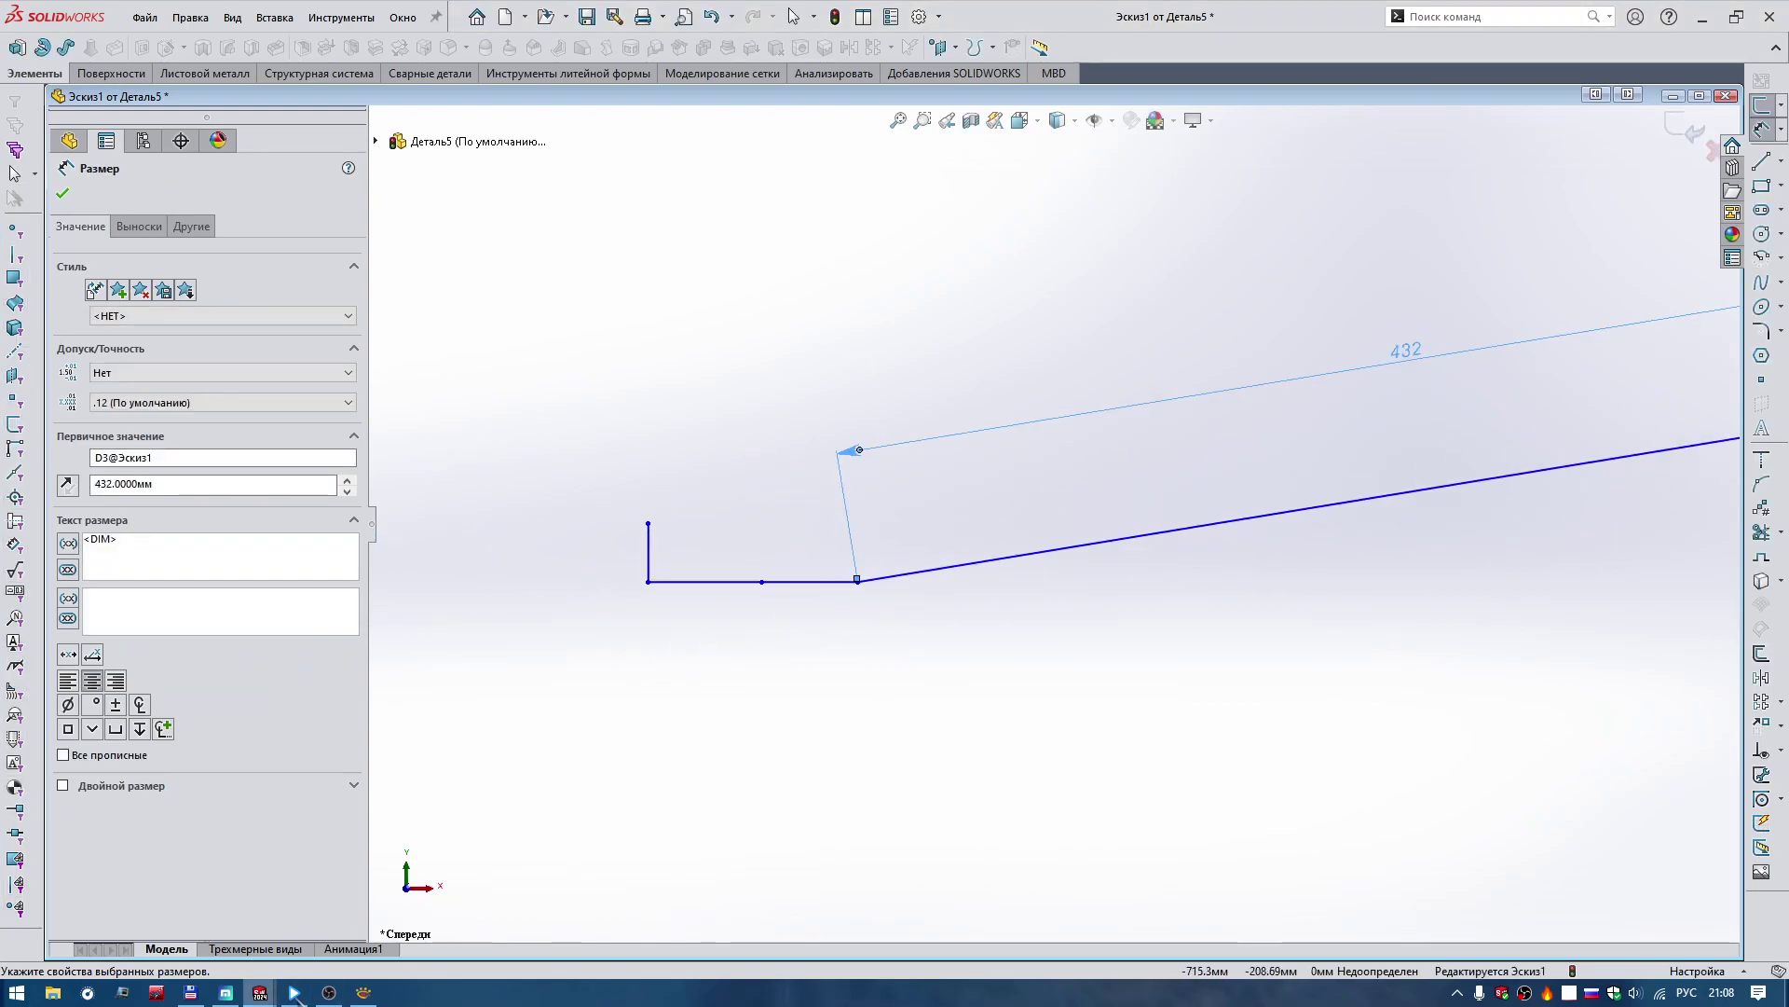
left_click(363, 993)
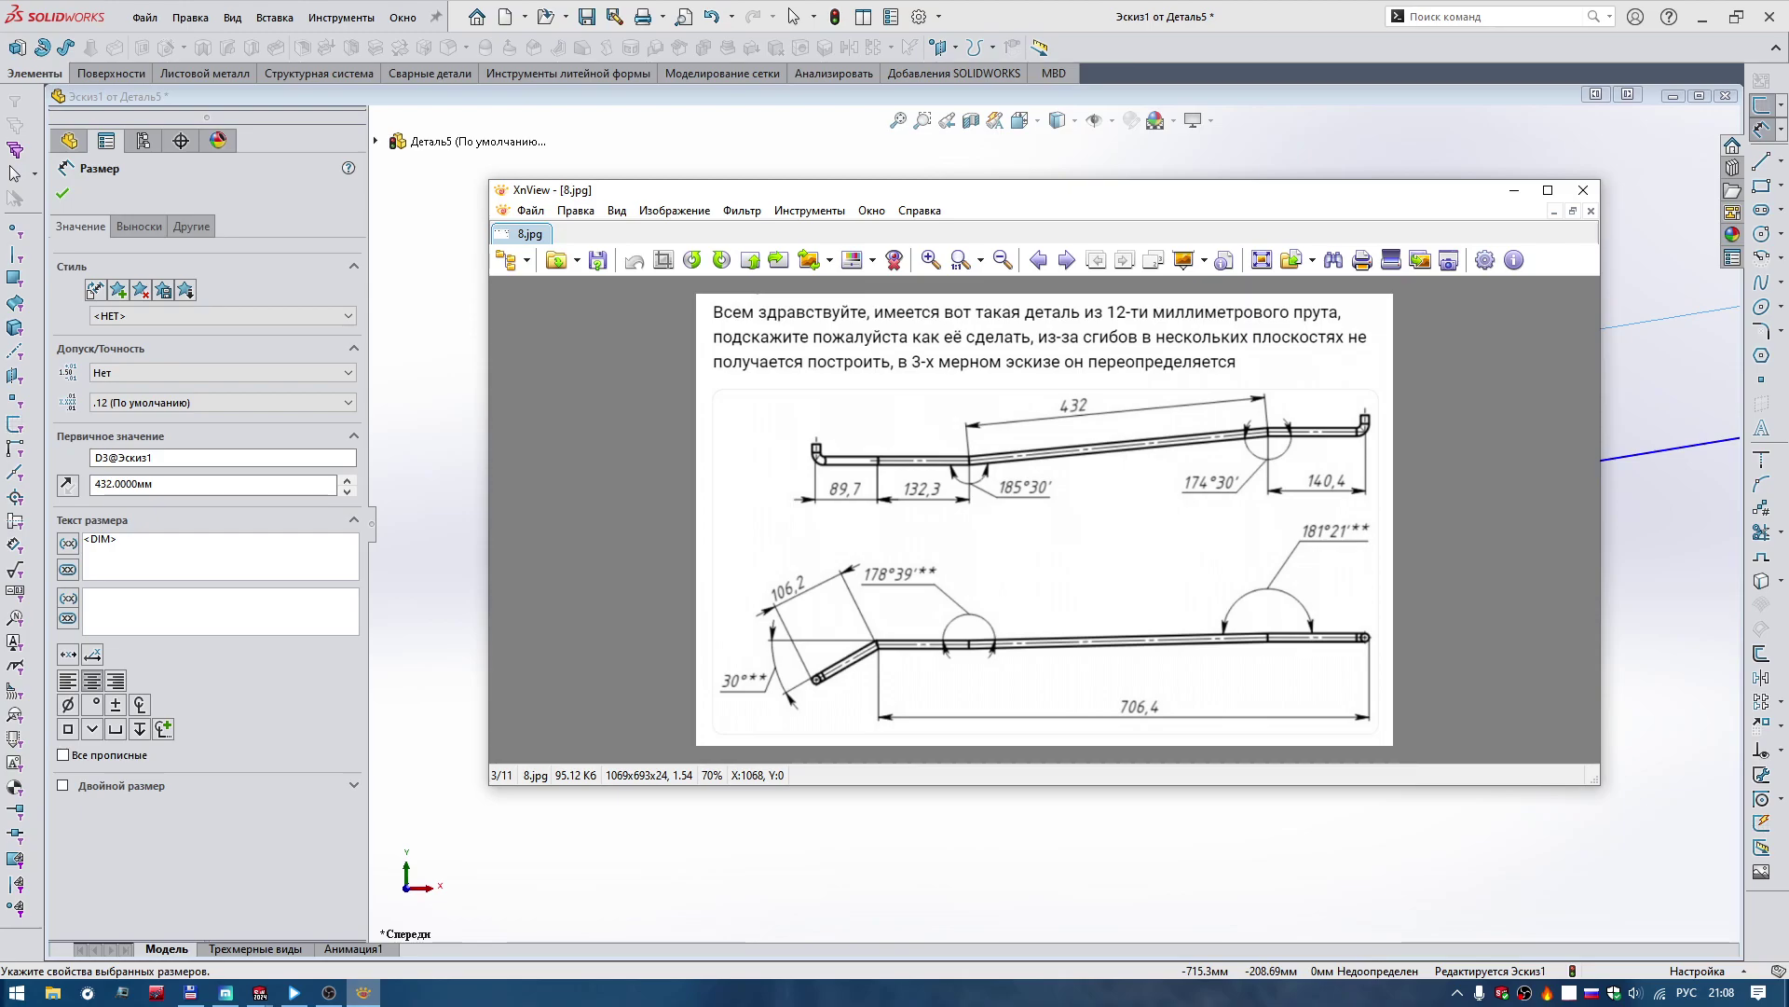
key("alt+Tab")
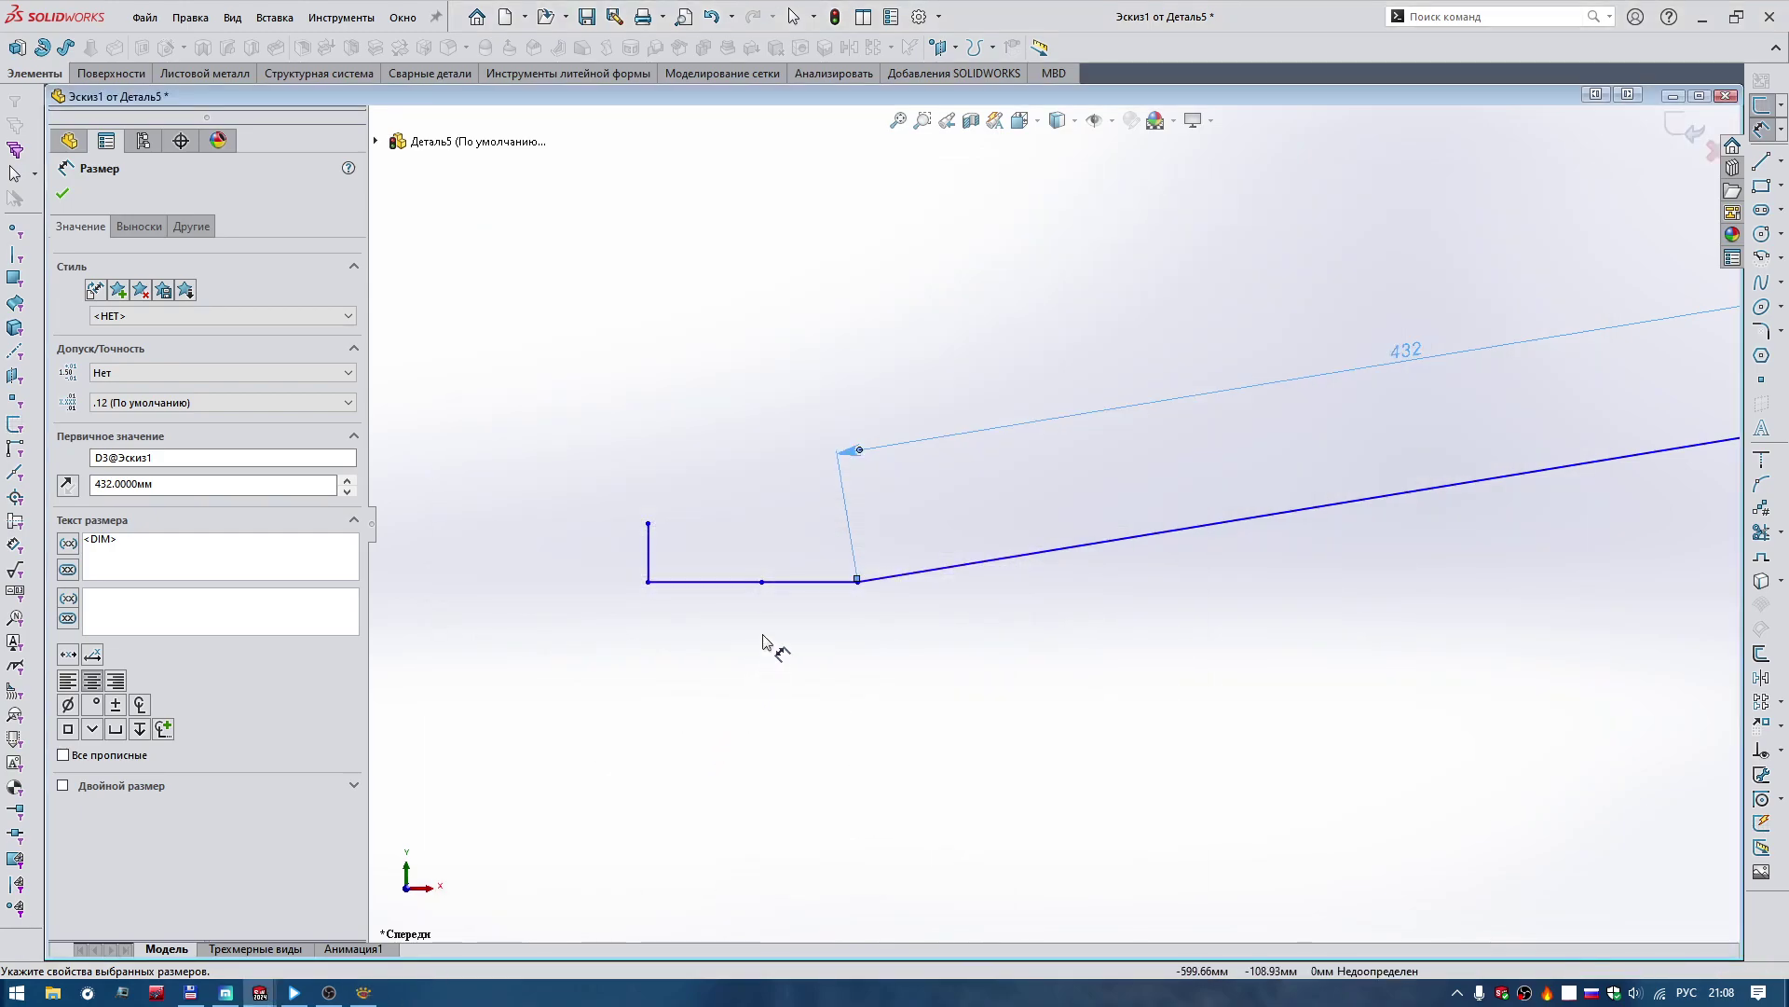
left_click(802, 582)
left_click(806, 643)
type("132,3")
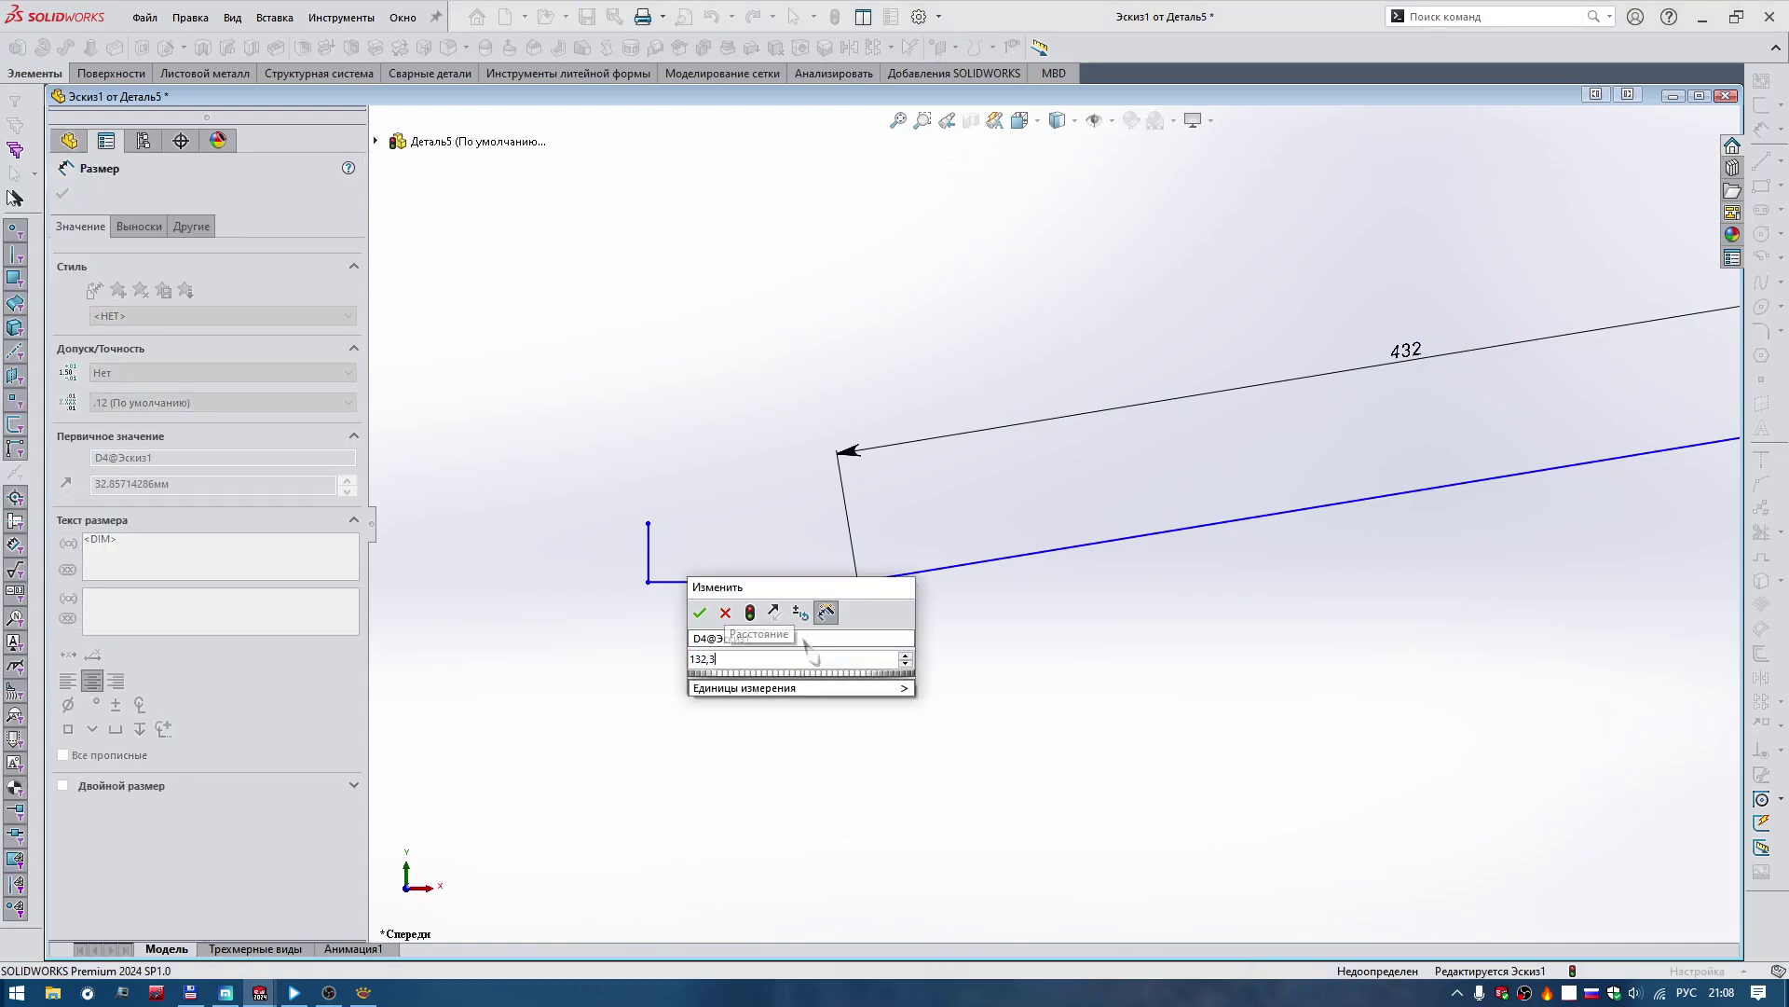
key("Return")
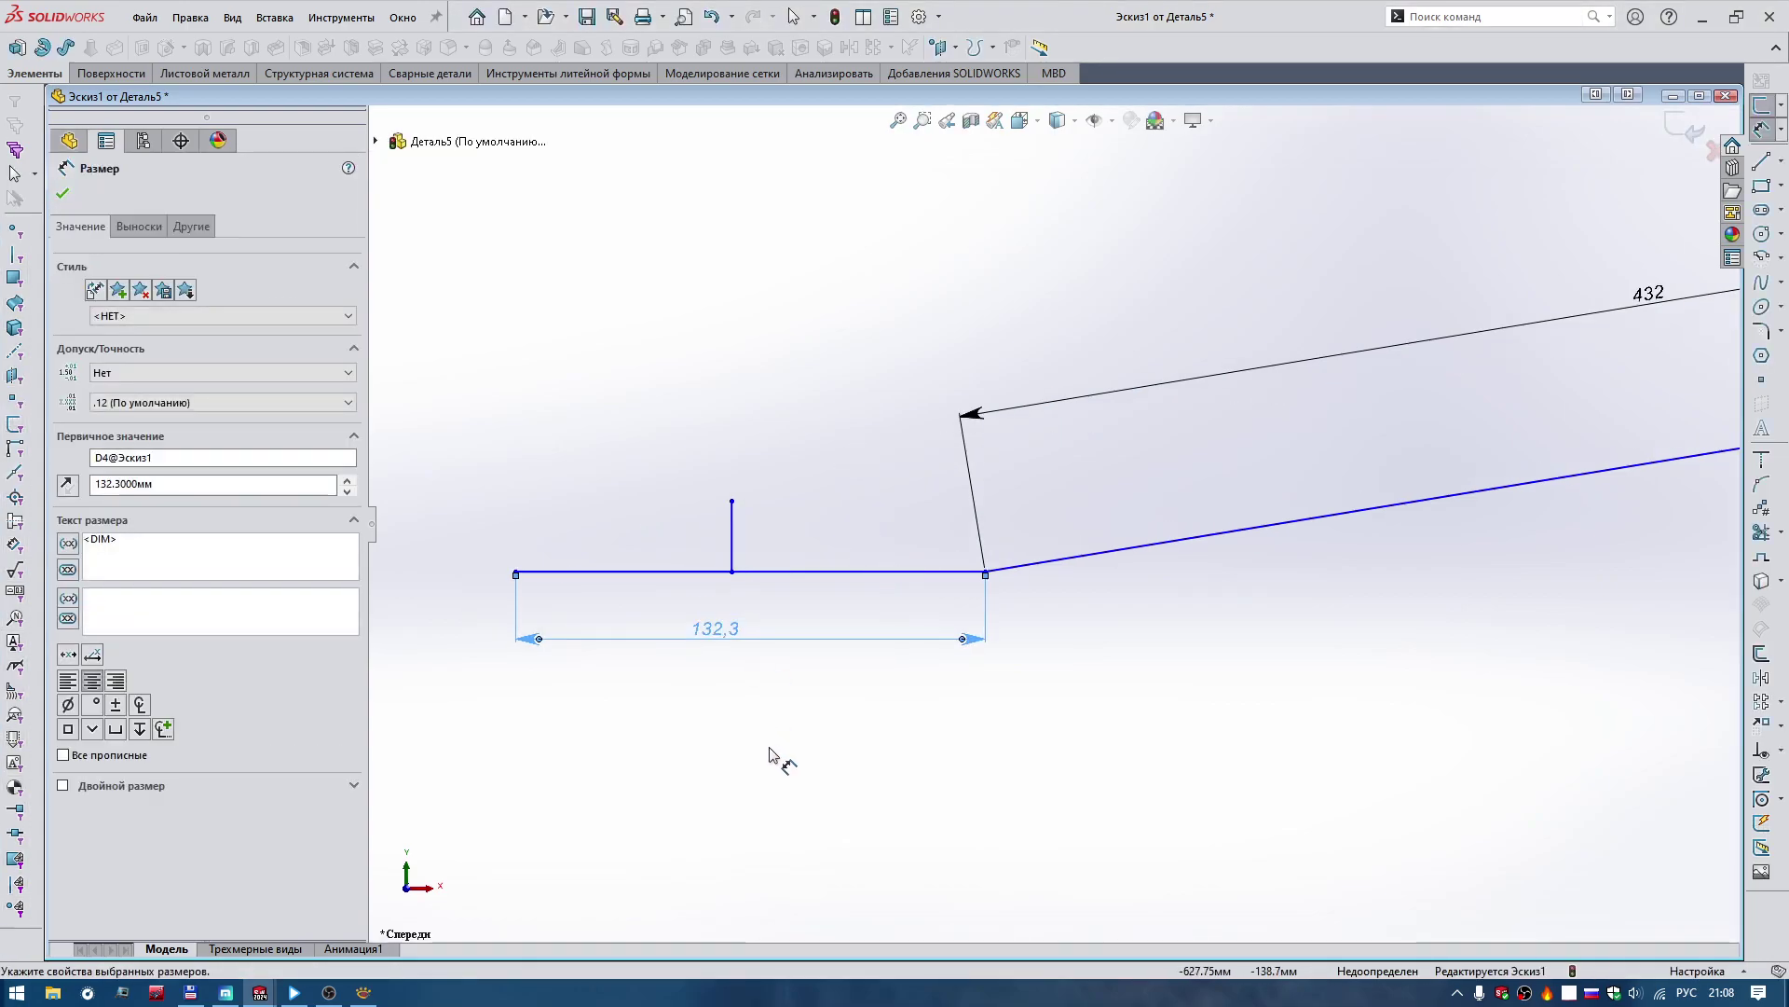
left_click(743, 531)
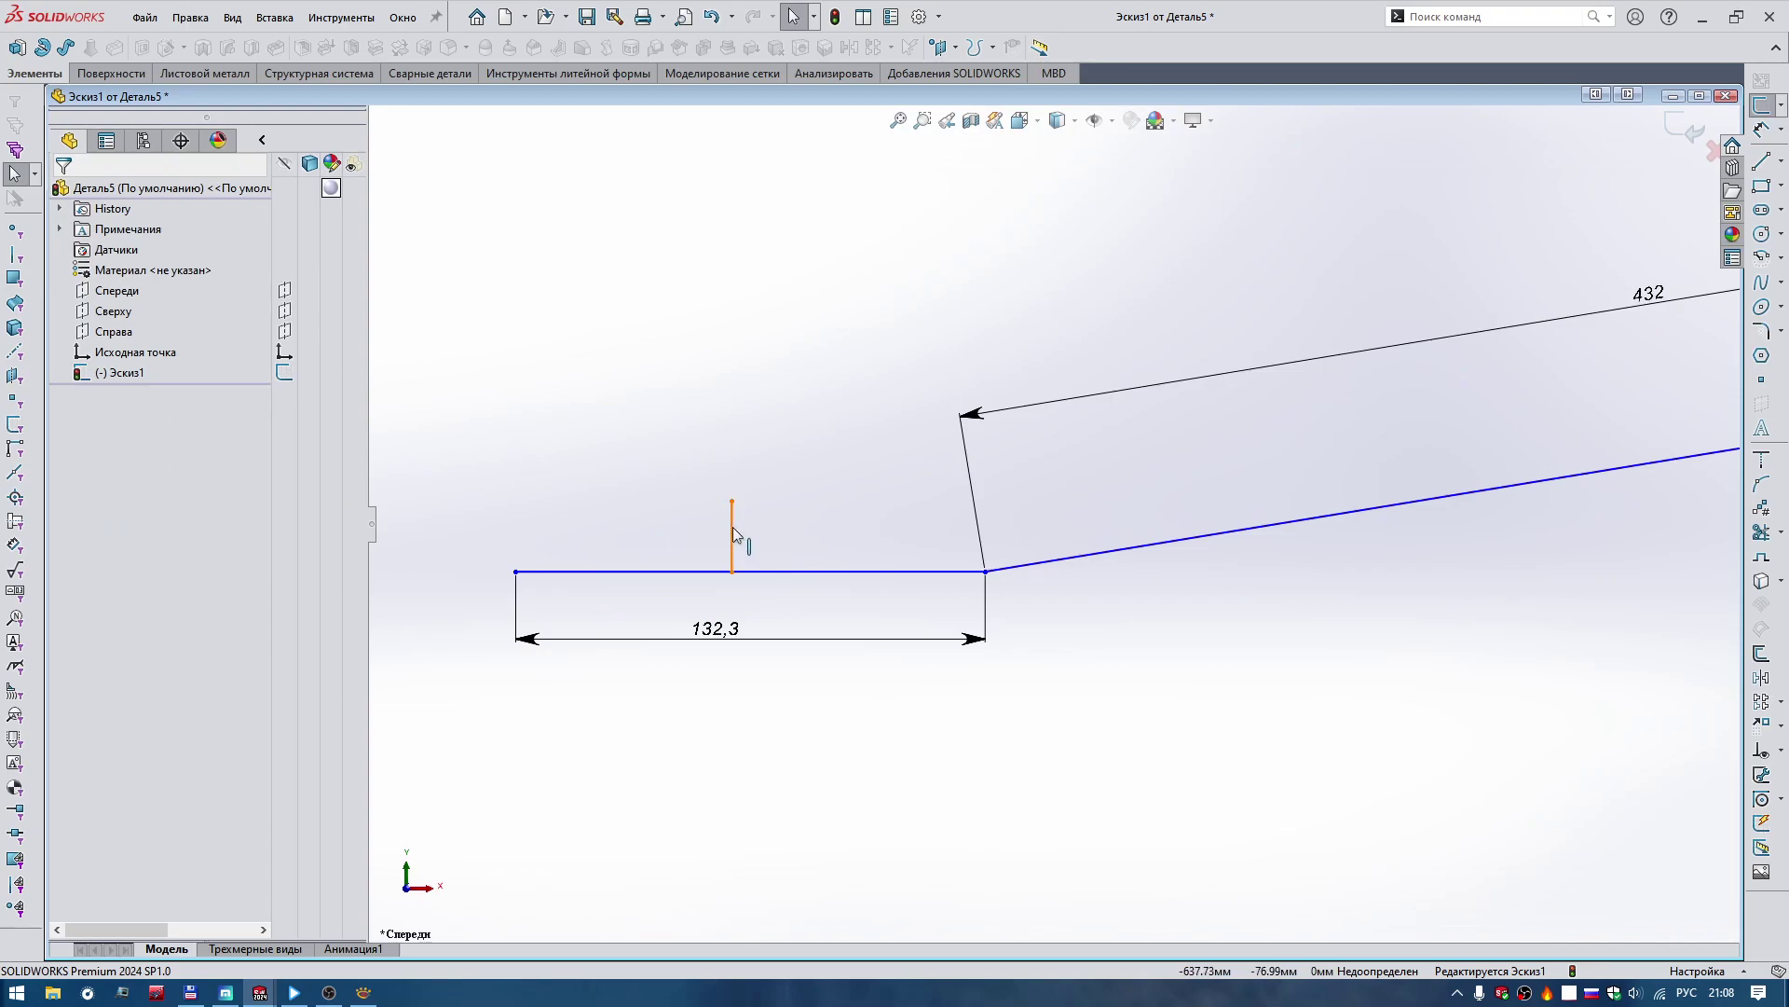
Drag the left end line further left and dimension the leftmost horizontal segment 89,7.
left_click_drag(733, 533, 391, 550)
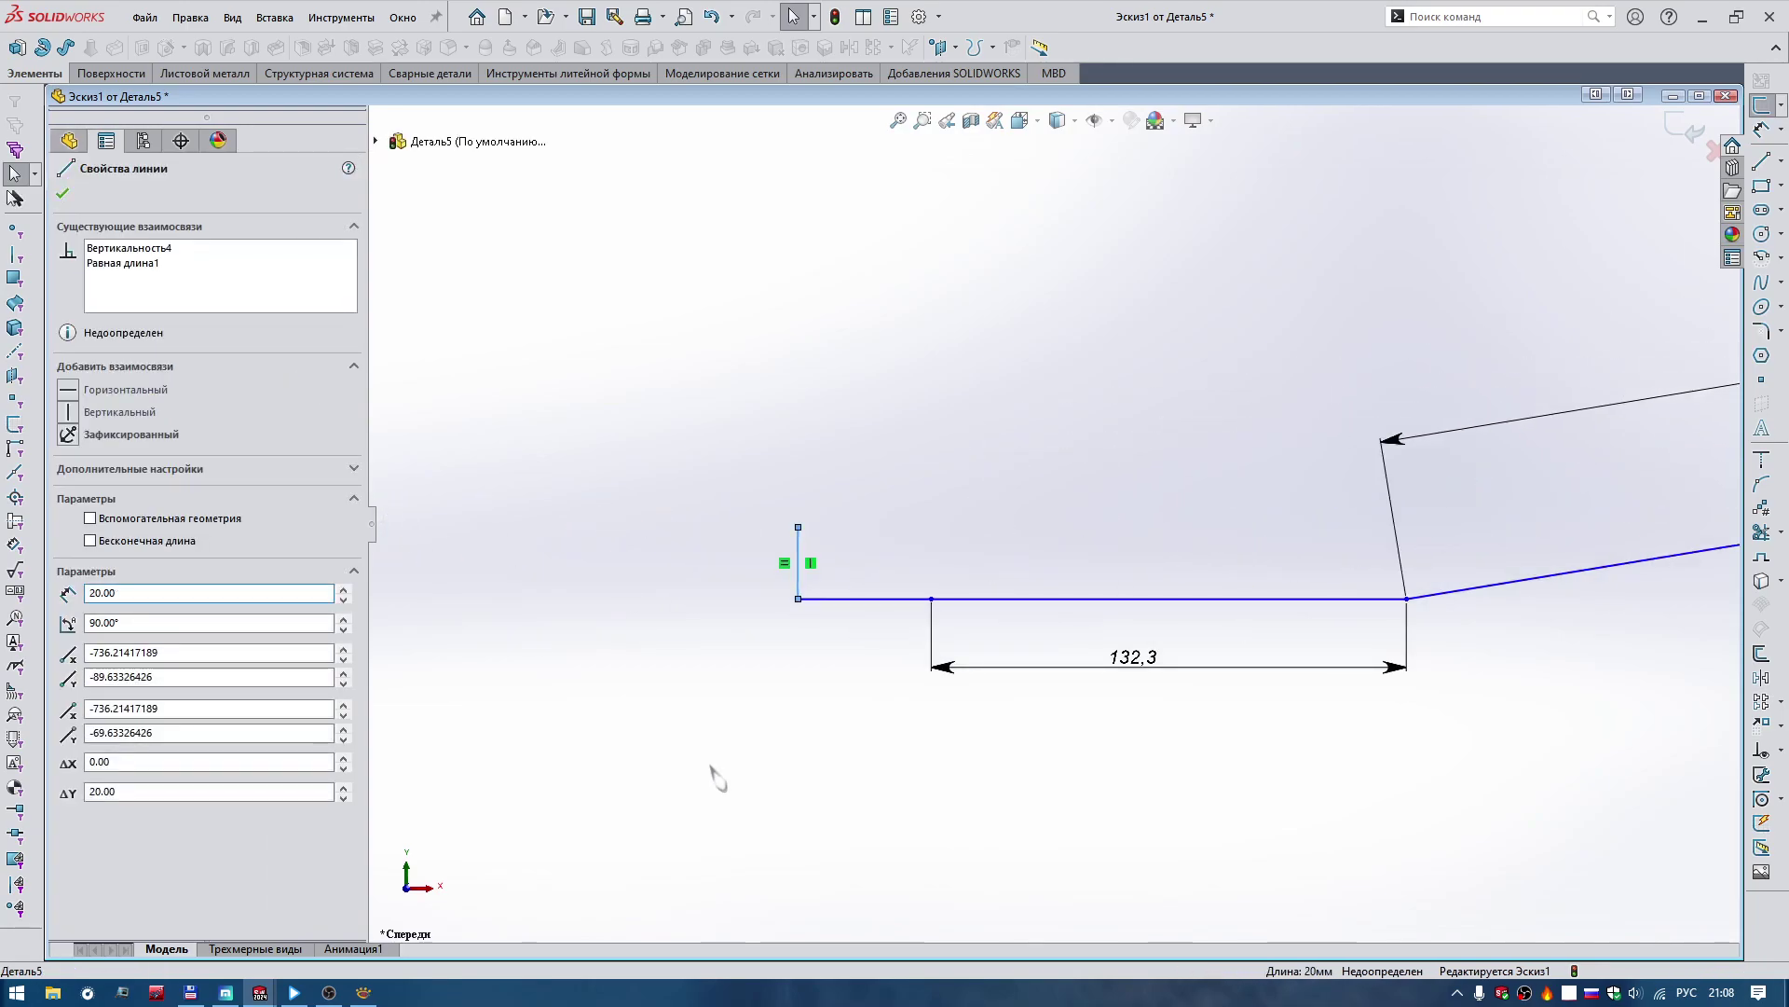
right_click_drag(718, 778, 851, 608)
left_click(851, 598)
left_click(850, 657)
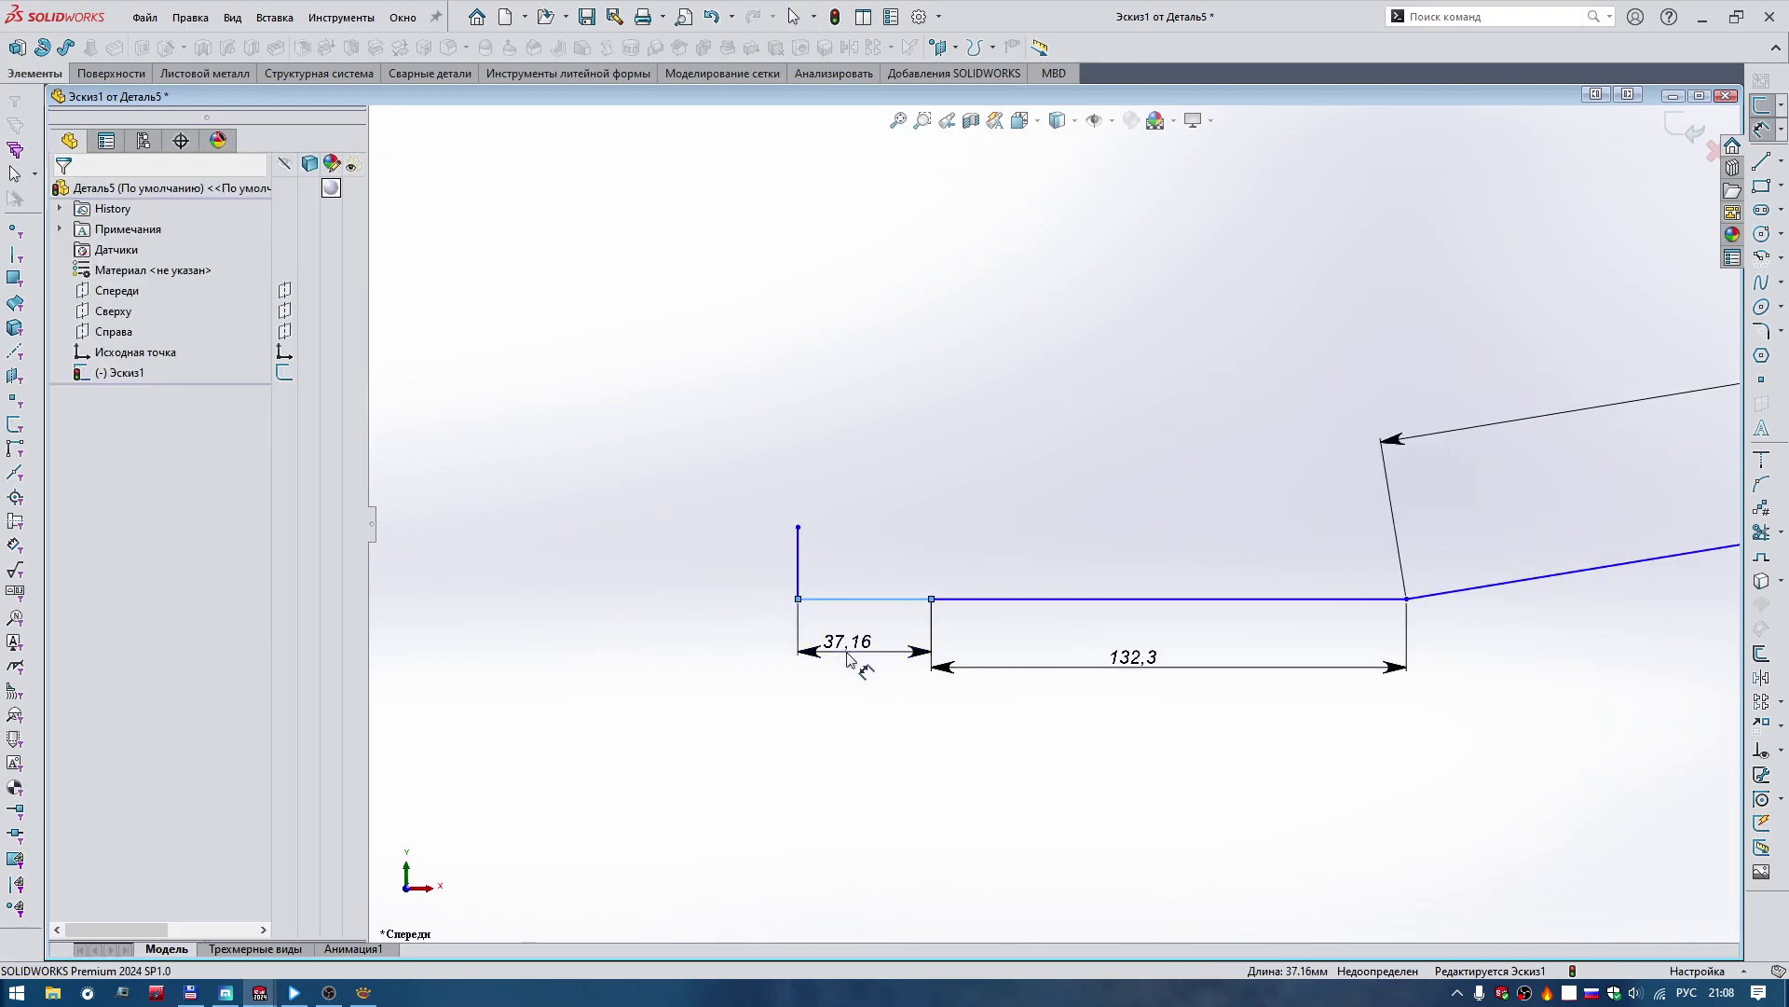
type("89,7")
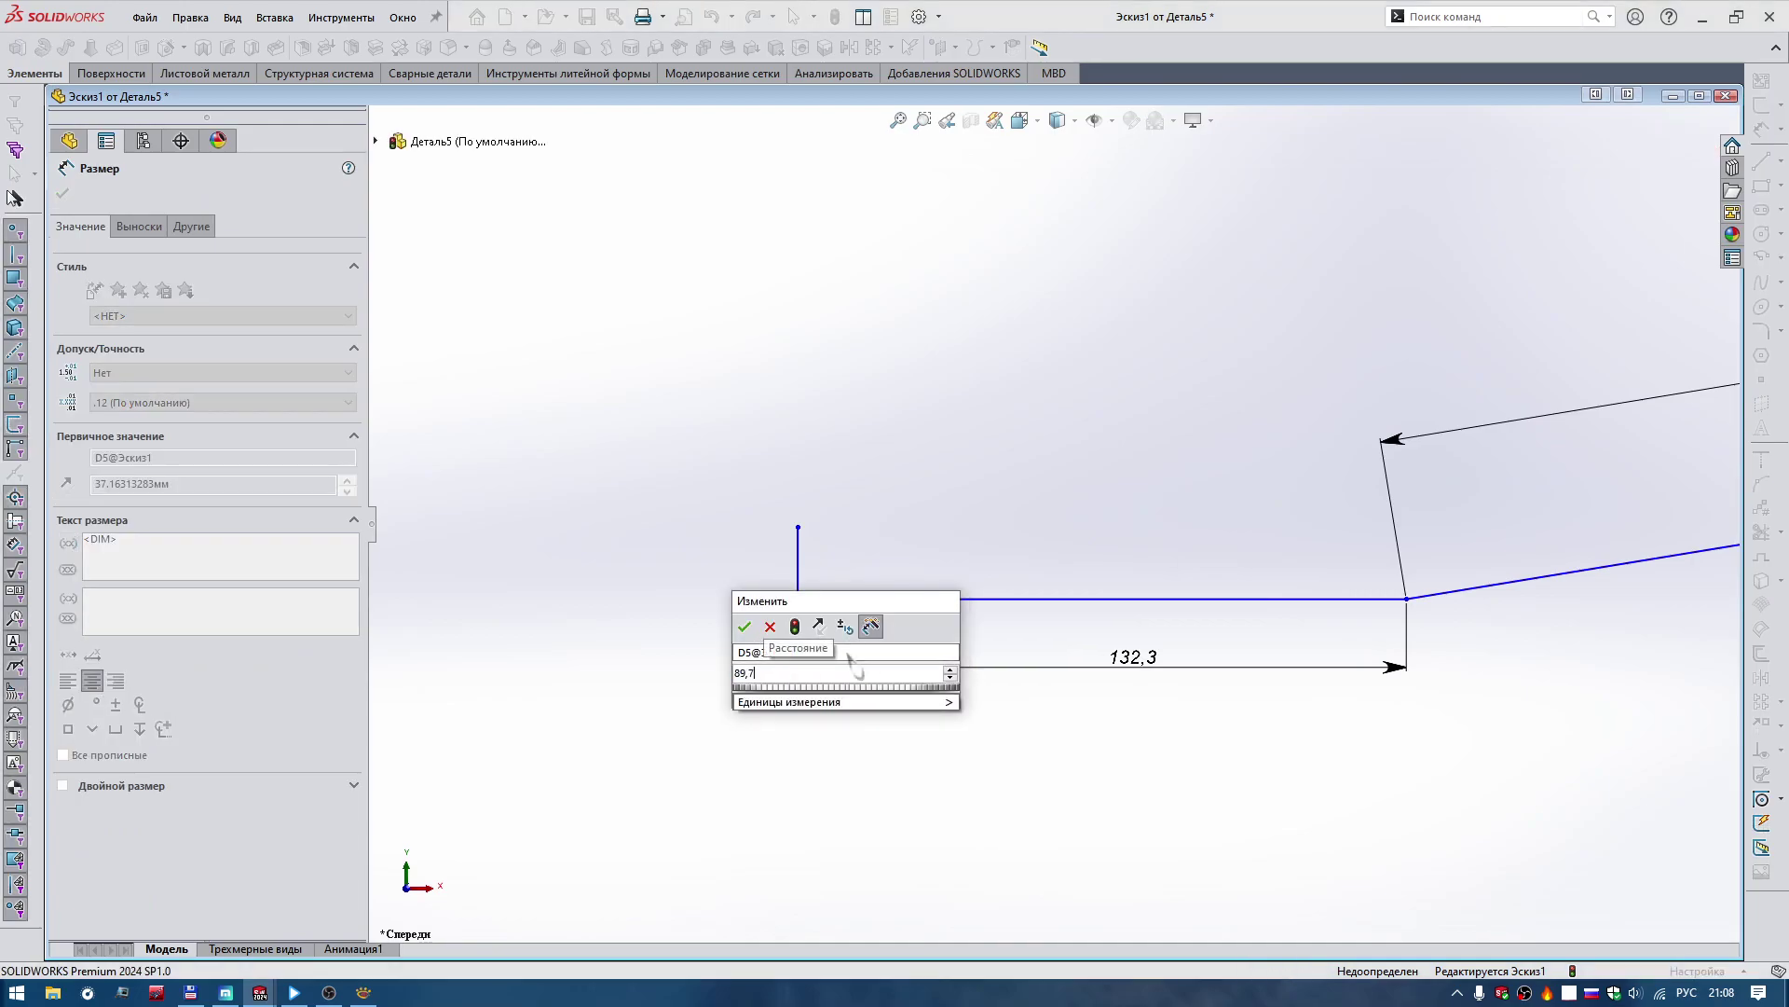
key("Return")
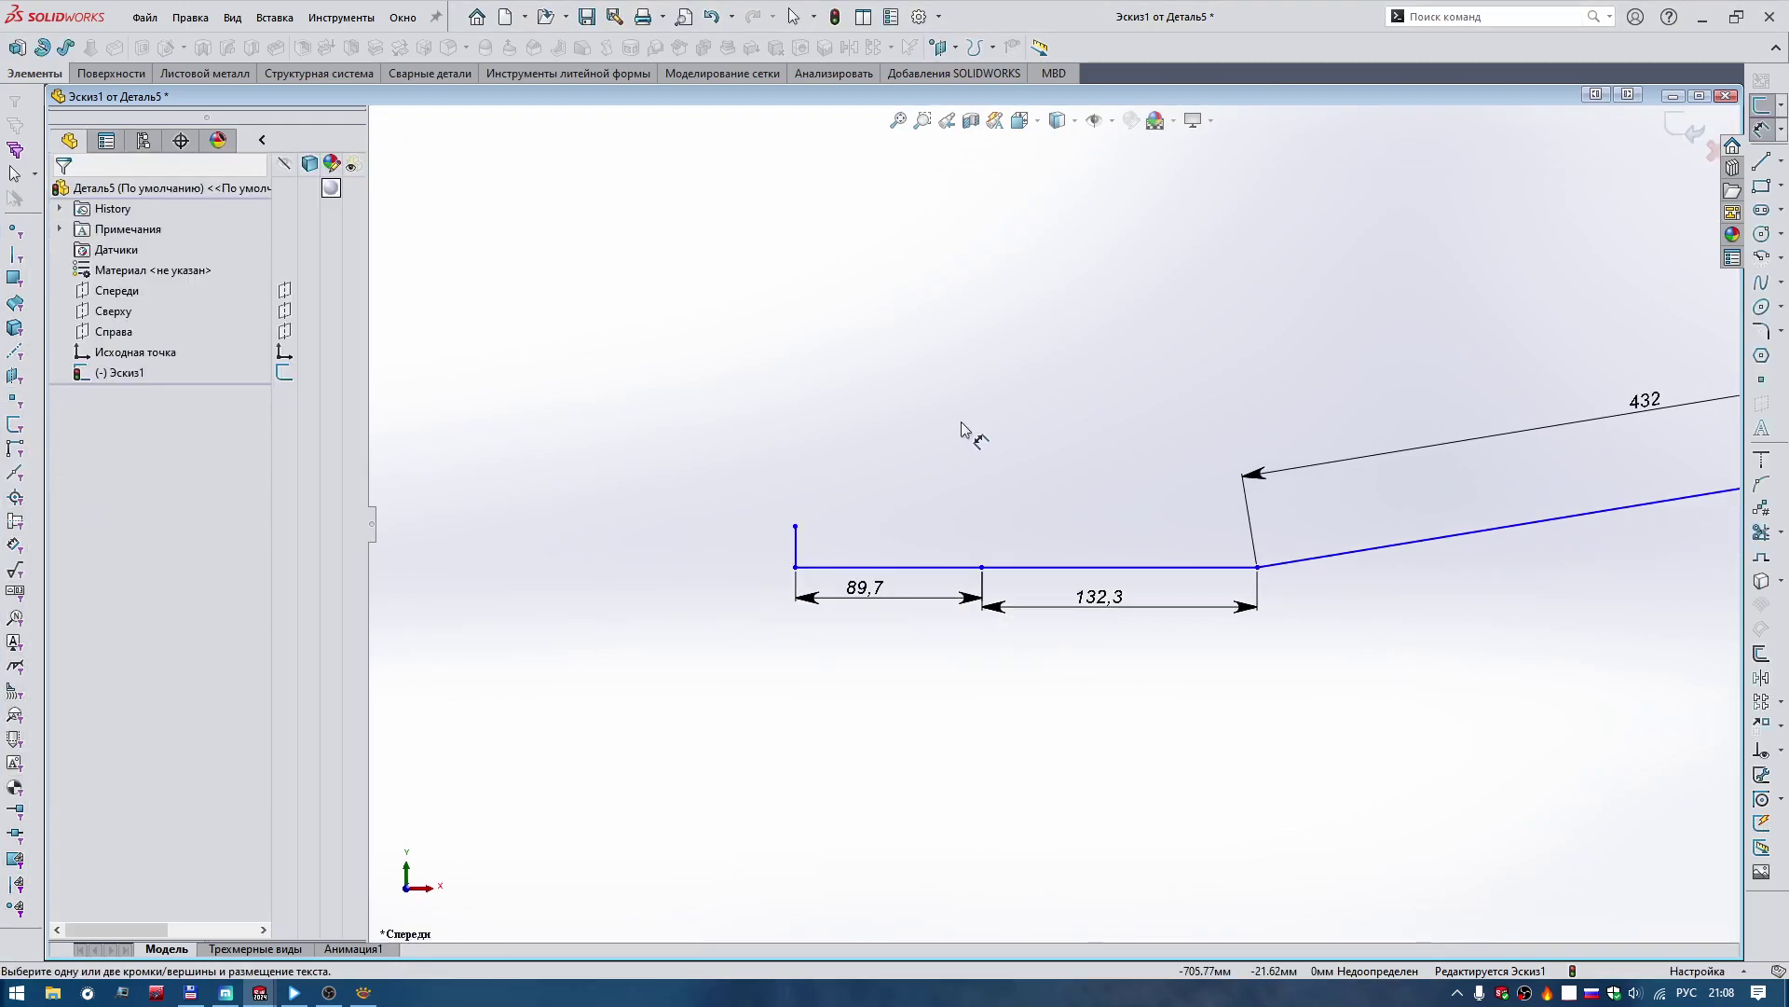
Move the 140,4 and 132,3 dimensions lower beneath the sketch.
scroll(988, 420, "up", 2)
scroll(1609, 400, "up", 2)
scroll(1246, 531, "down", 2)
scroll(1296, 499, "down", 1)
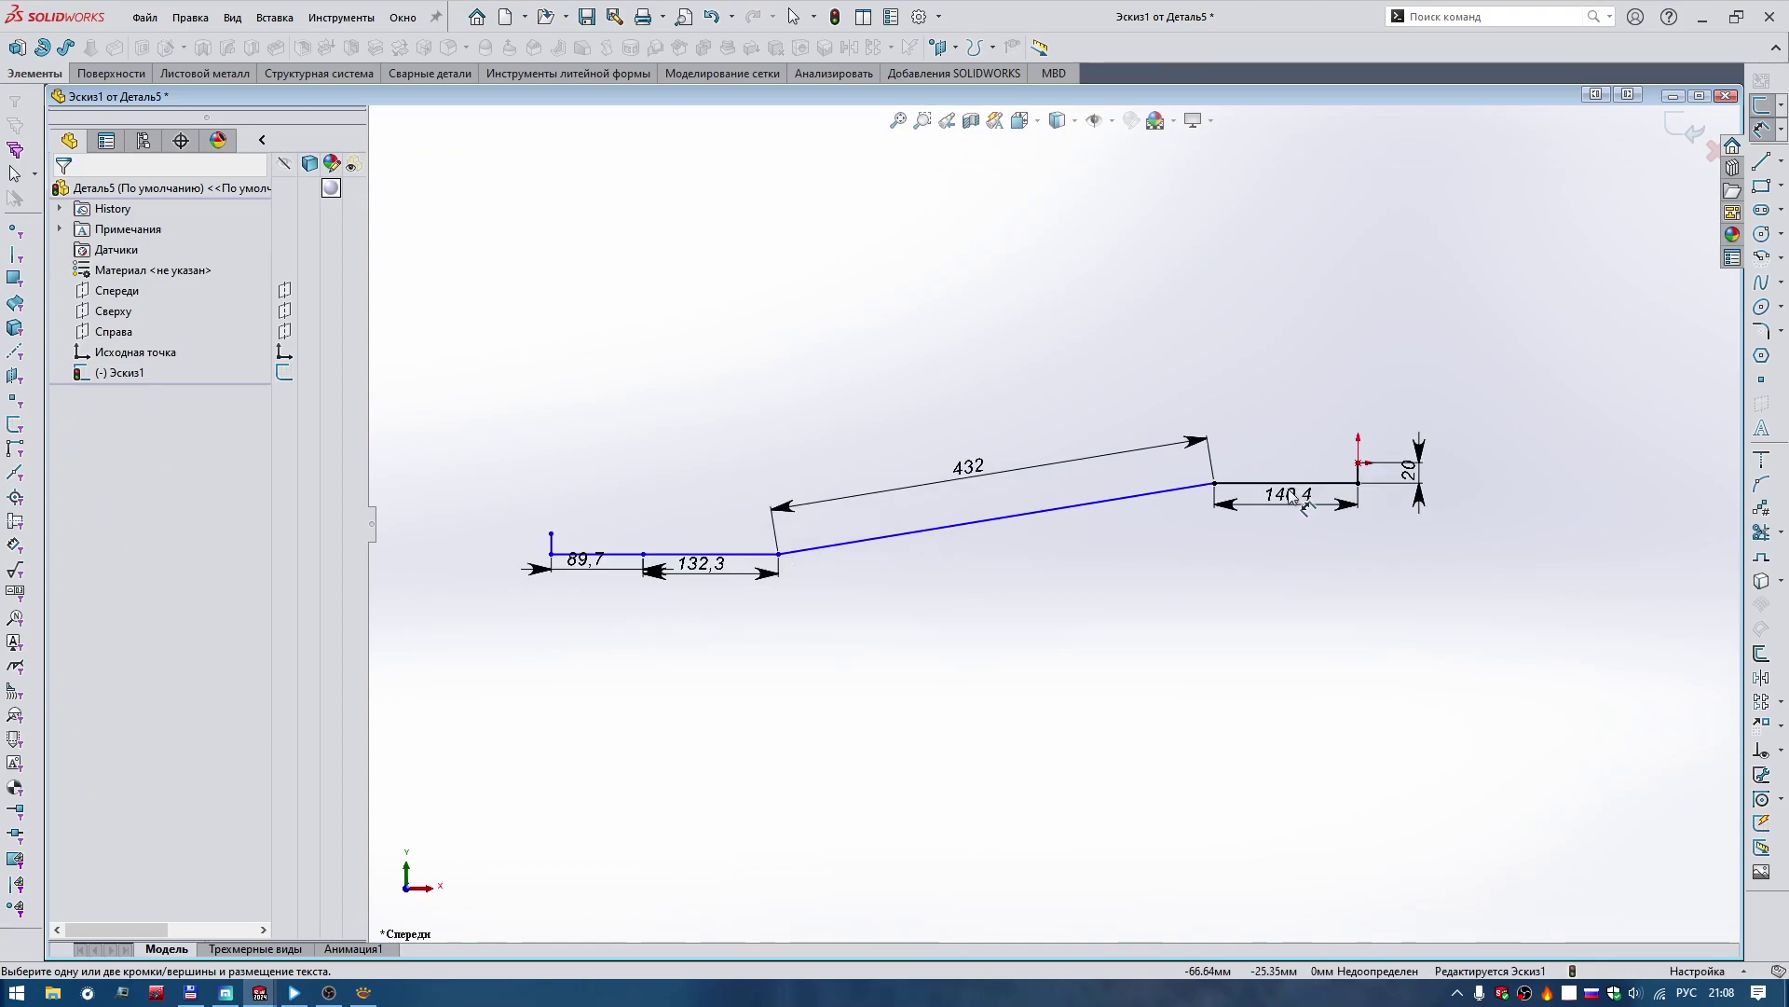
left_click_drag(1293, 498, 1293, 640)
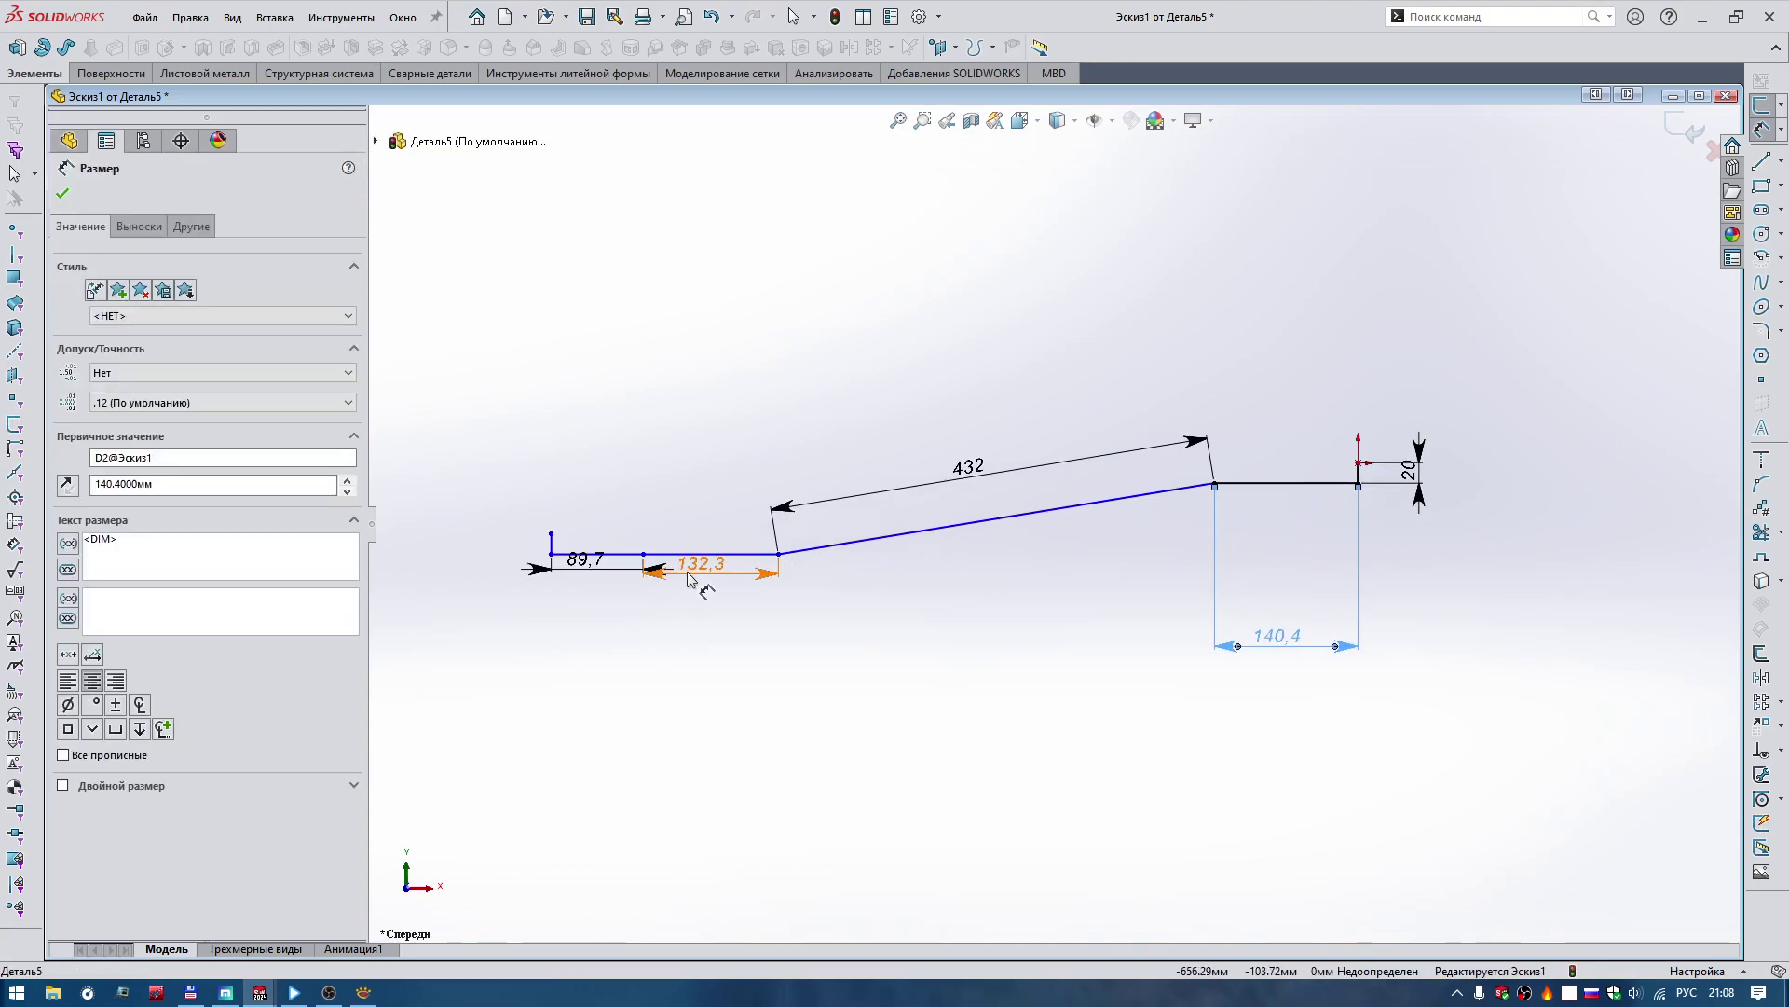
left_click_drag(687, 578, 691, 641)
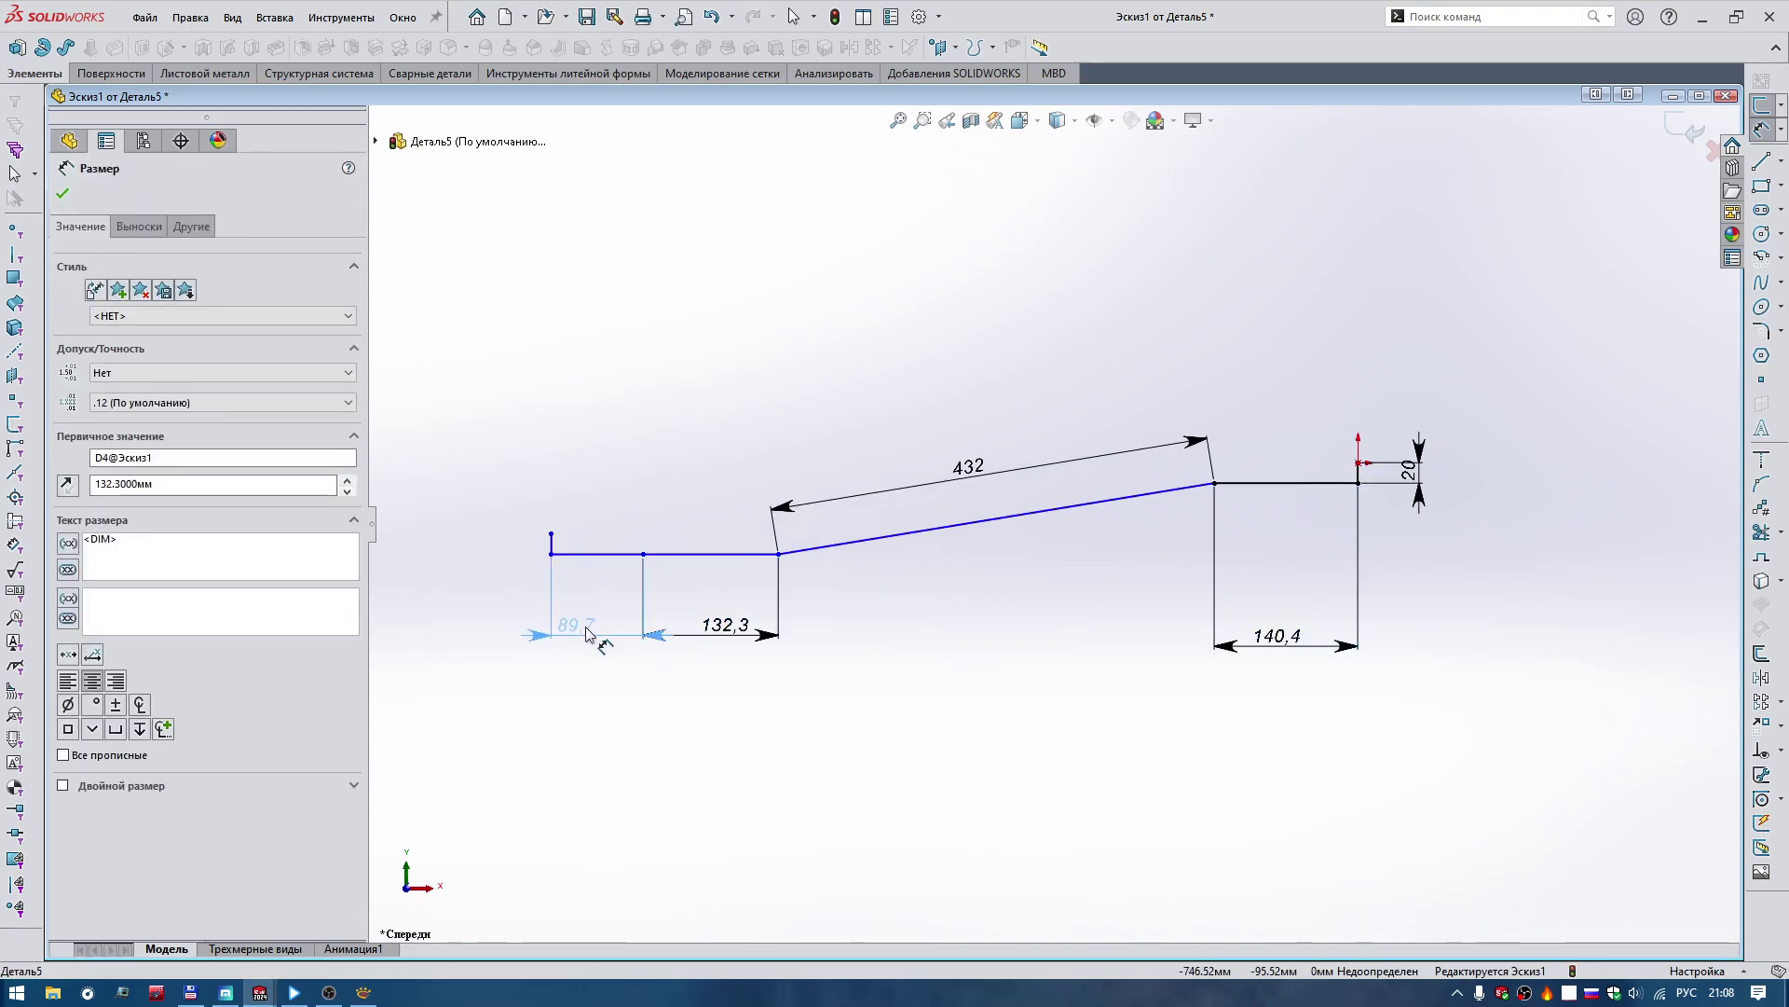
left_click(1044, 605)
Round the right and left end corners with 10 mm sketch fillets, accepting both warnings.
right_click_drag(1422, 597, 1449, 622)
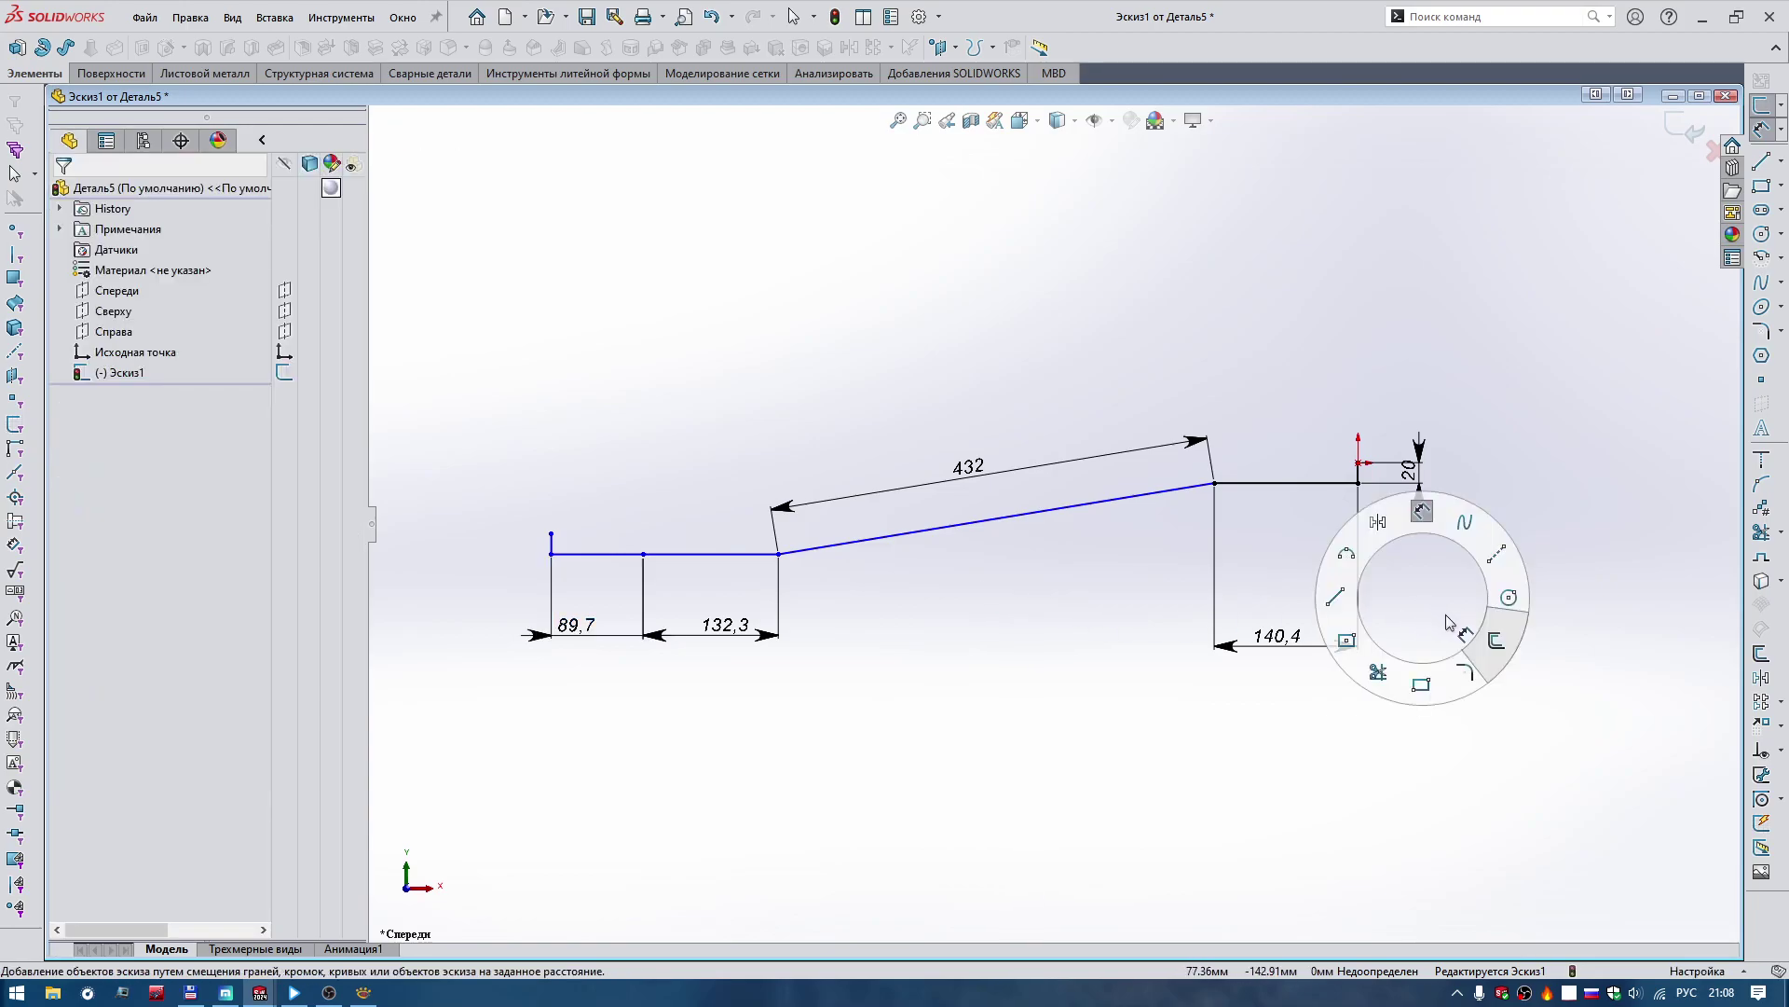
left_click(1358, 483)
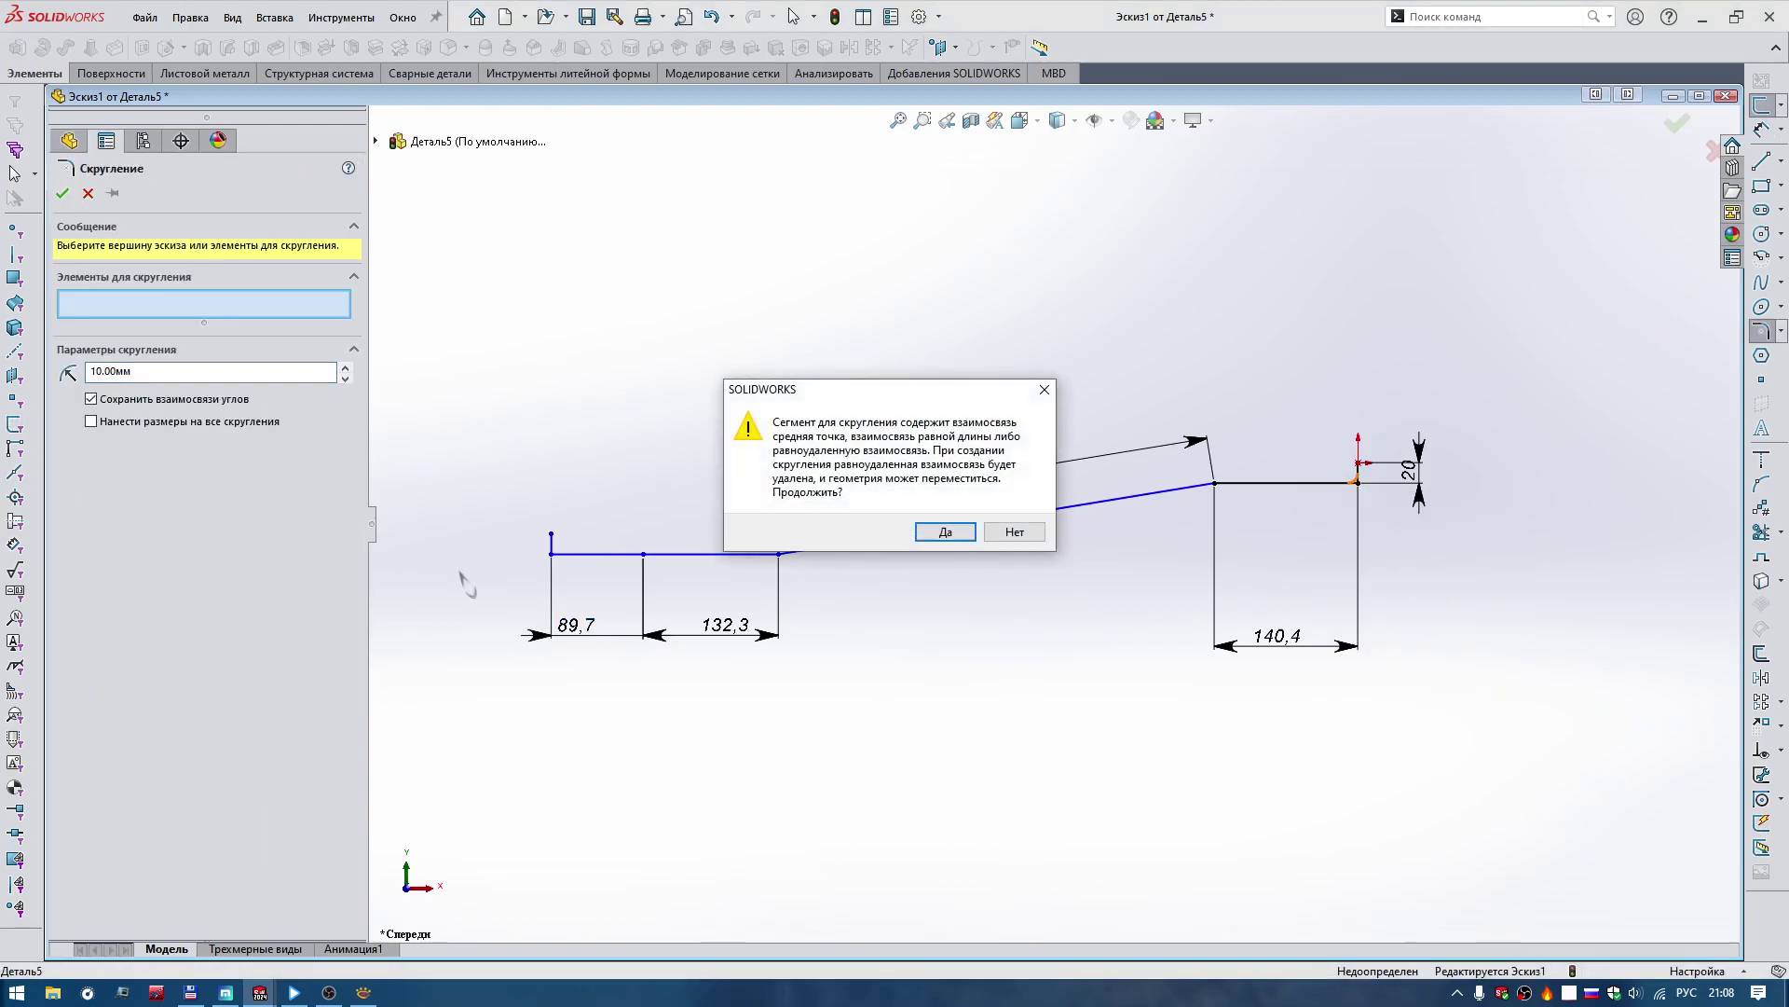
left_click(943, 534)
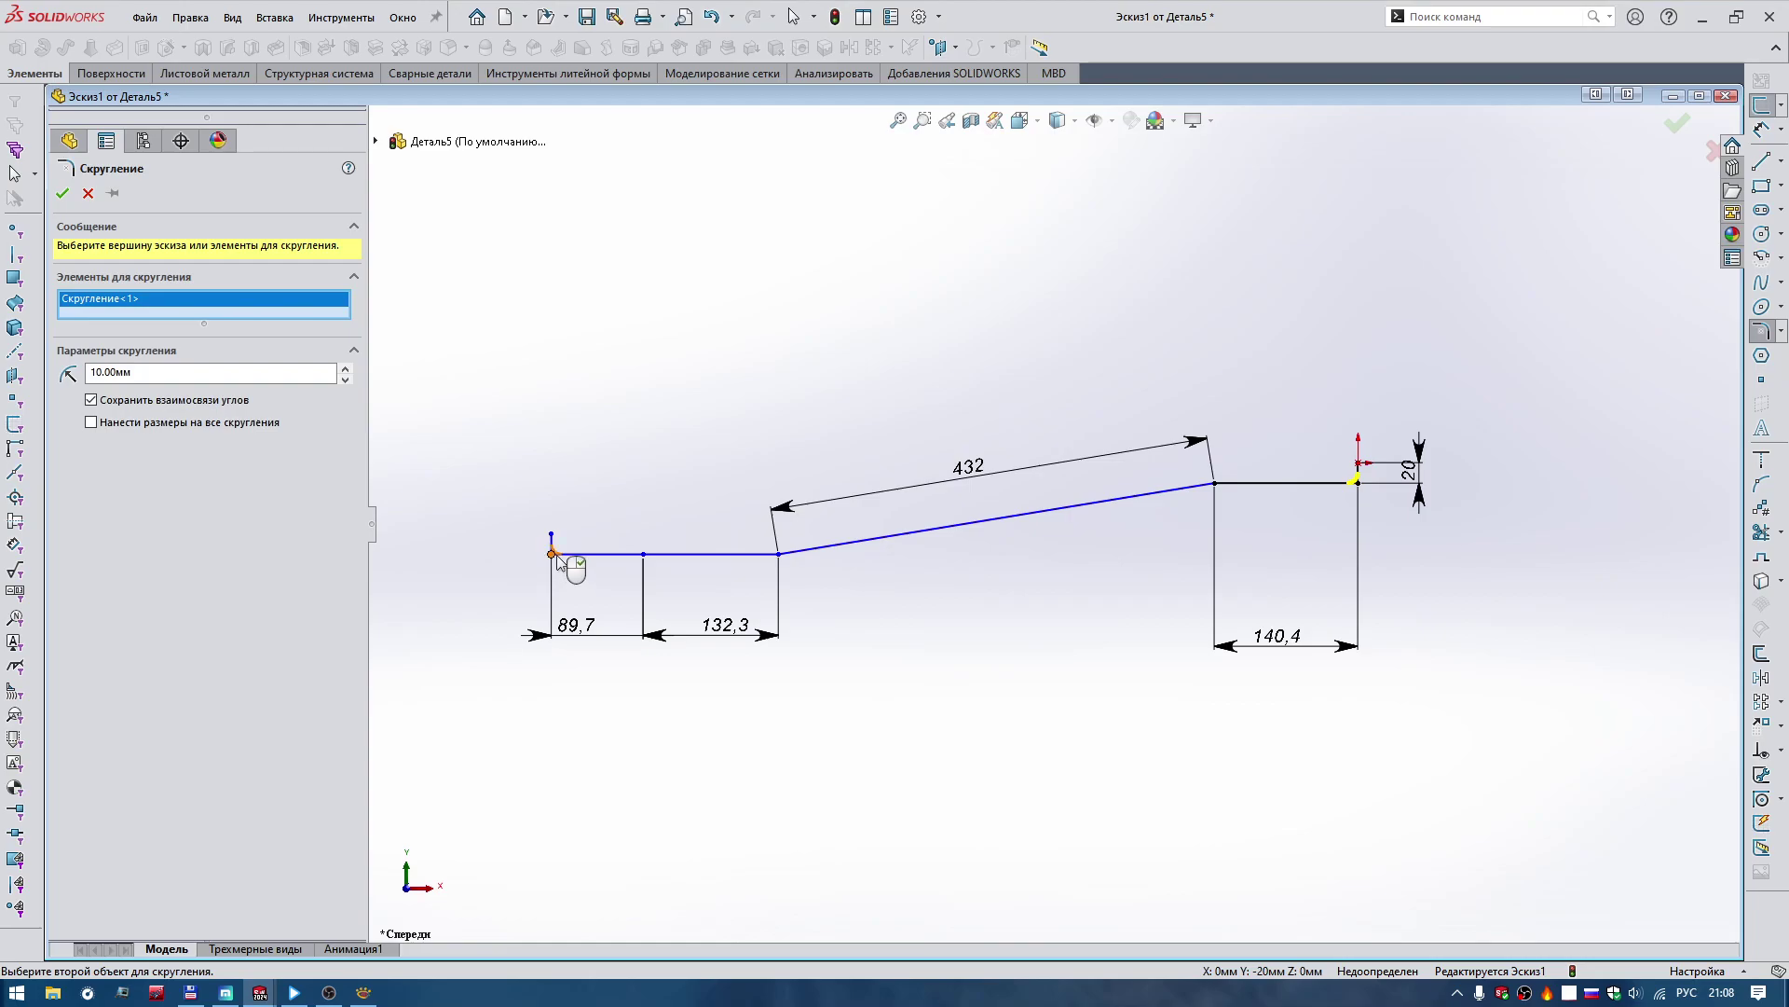
left_click(554, 556)
left_click(945, 538)
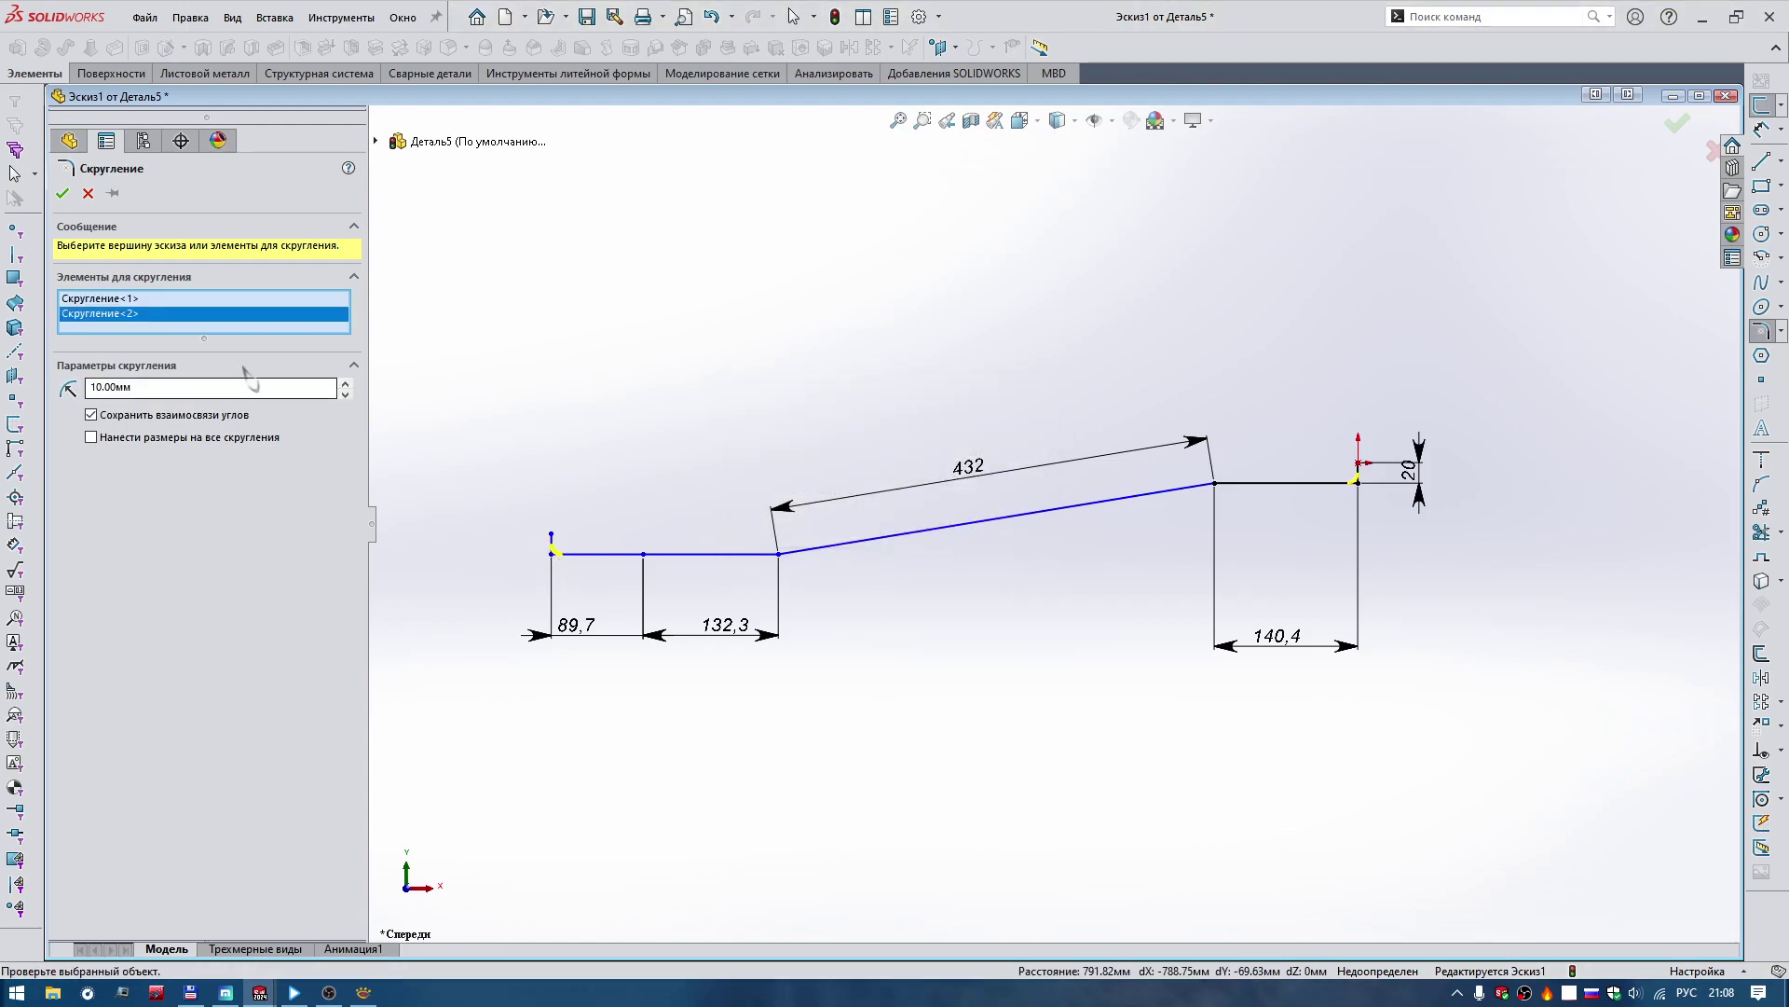
left_click(63, 194)
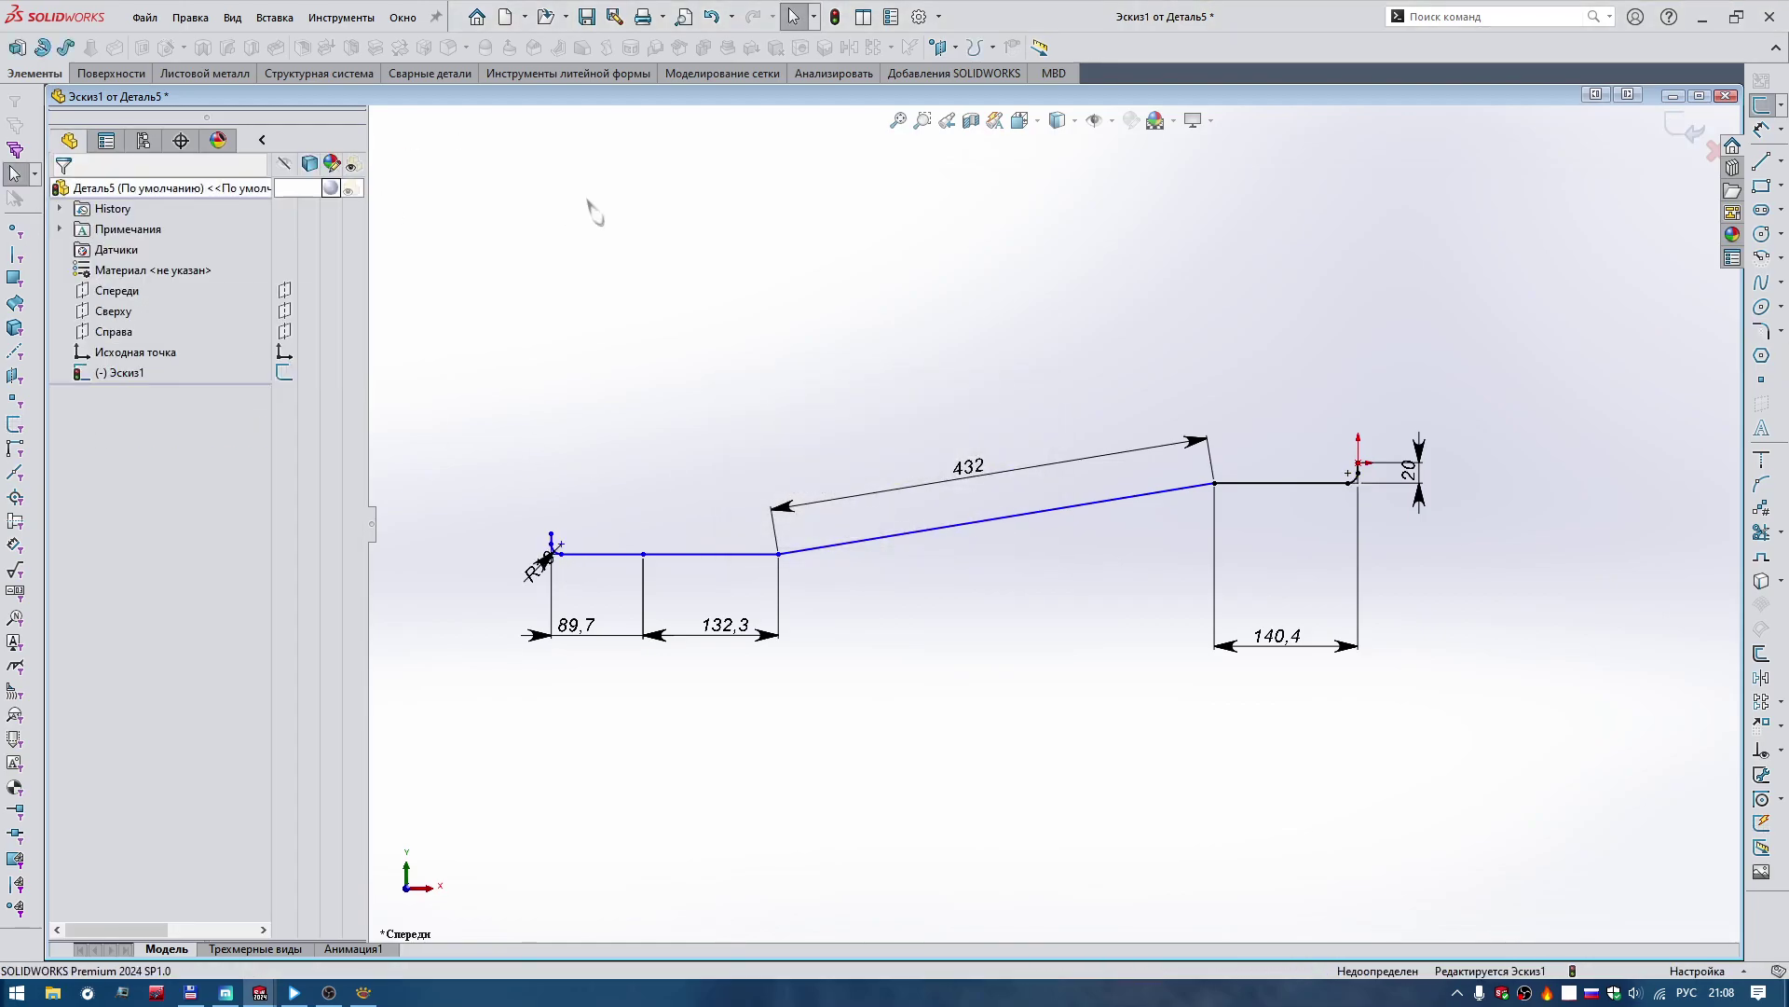
left_click(373, 993)
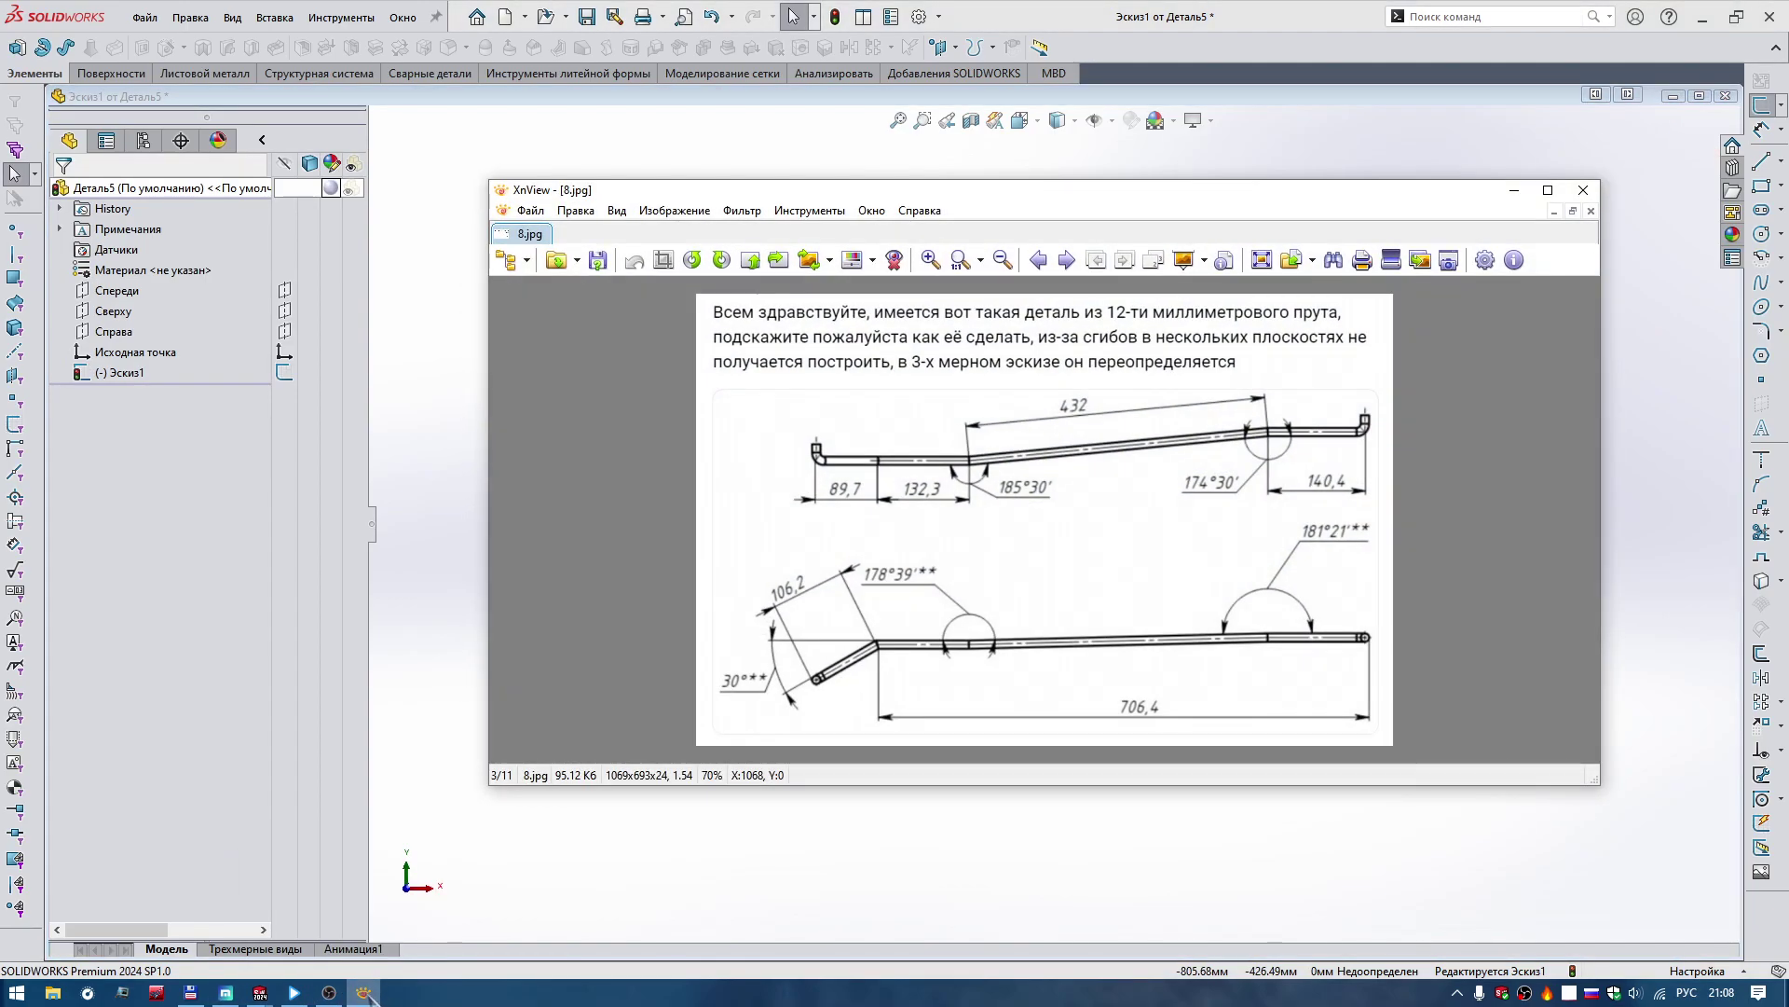
Dimension the bend between the sloped and right horizontal segments at 174,3°.
left_click(366, 993)
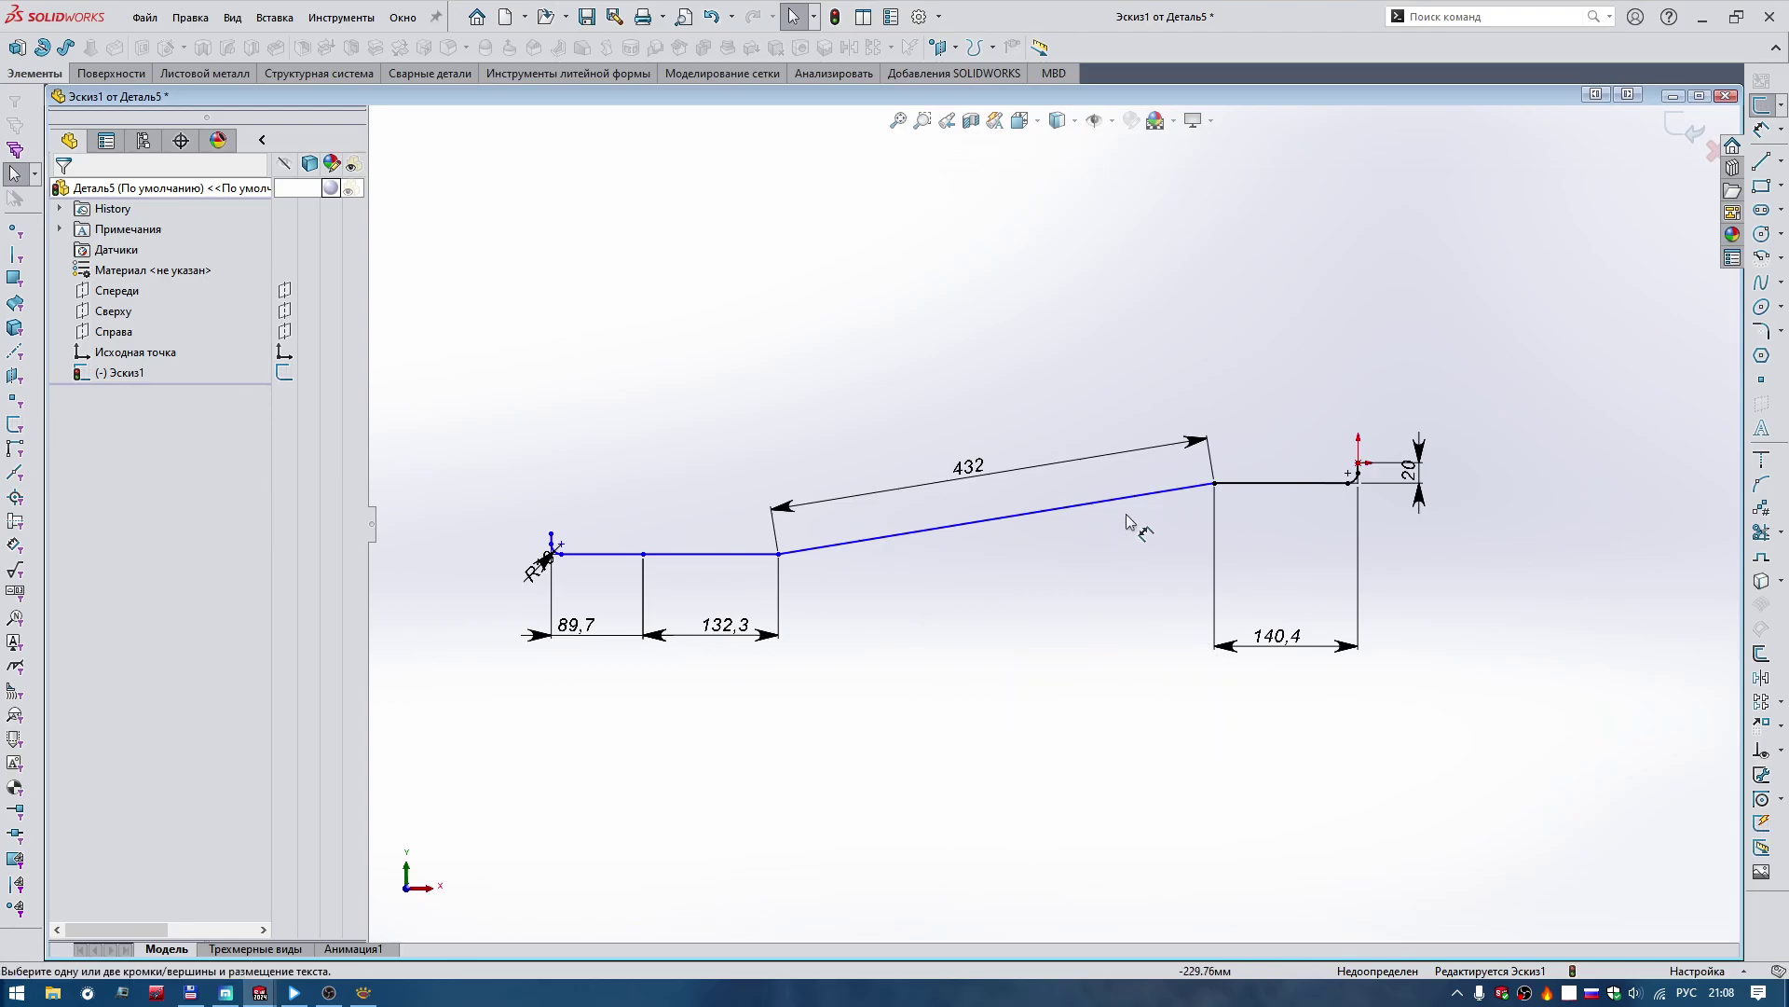
left_click(1172, 492)
left_click(1266, 484)
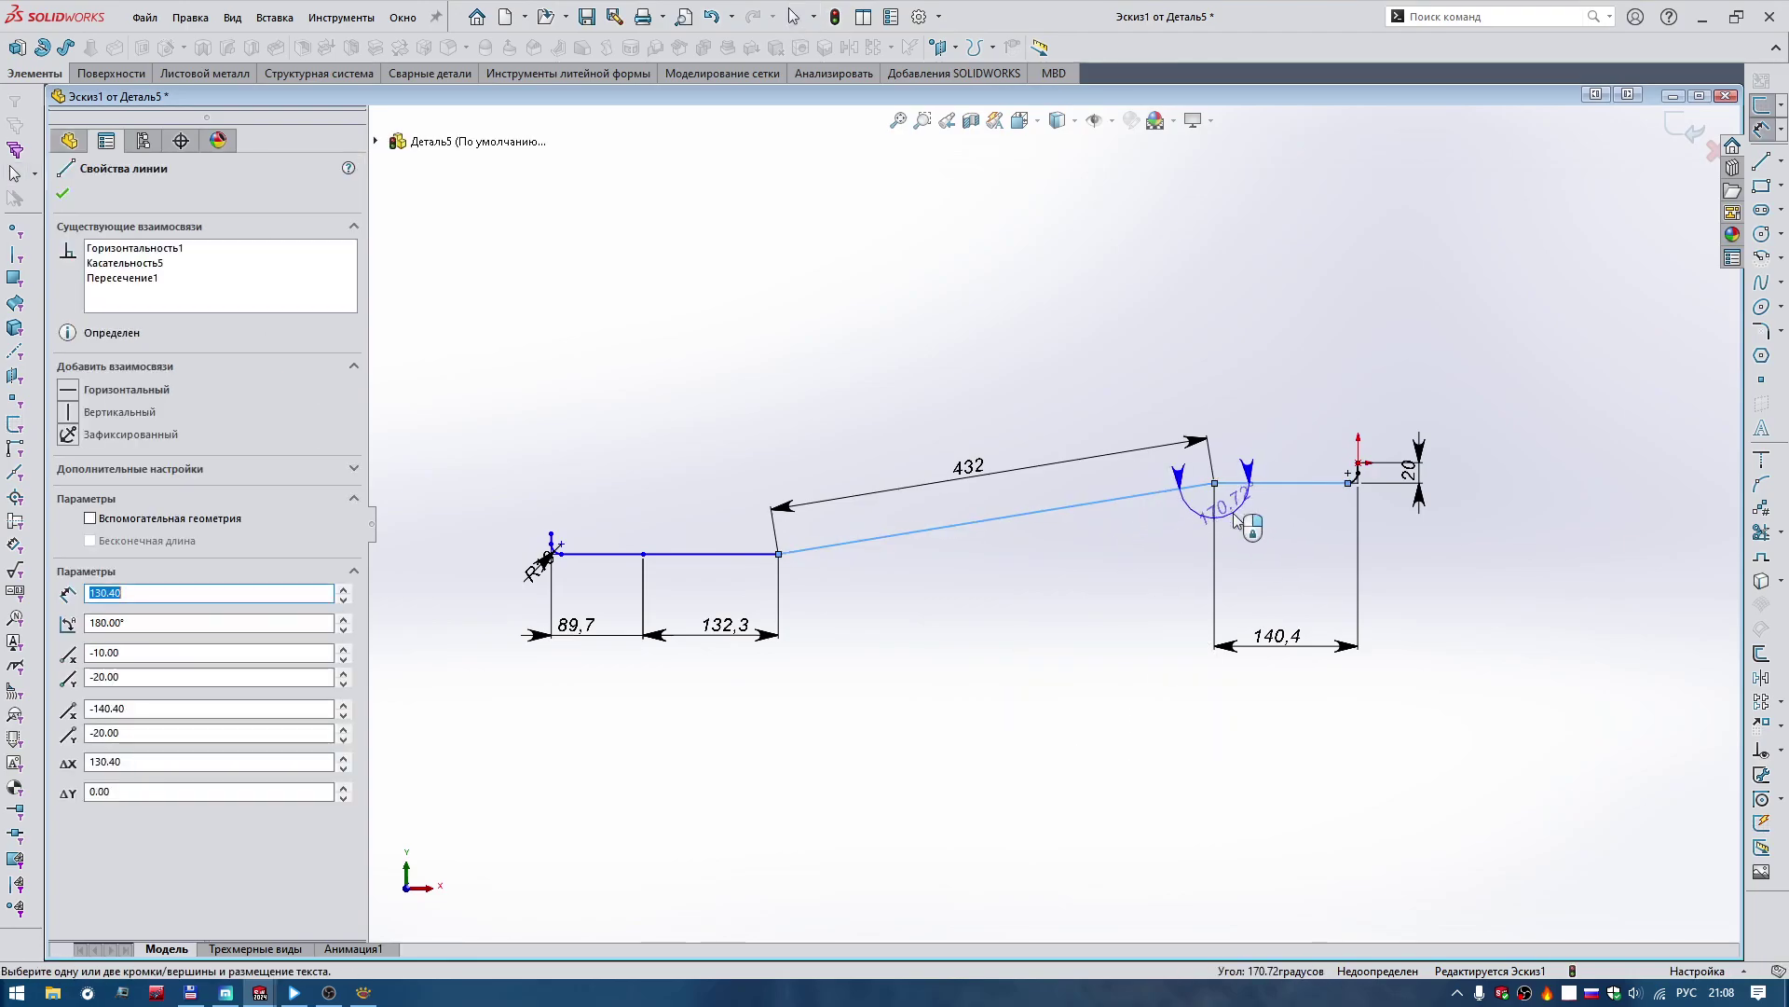
left_click(1190, 551)
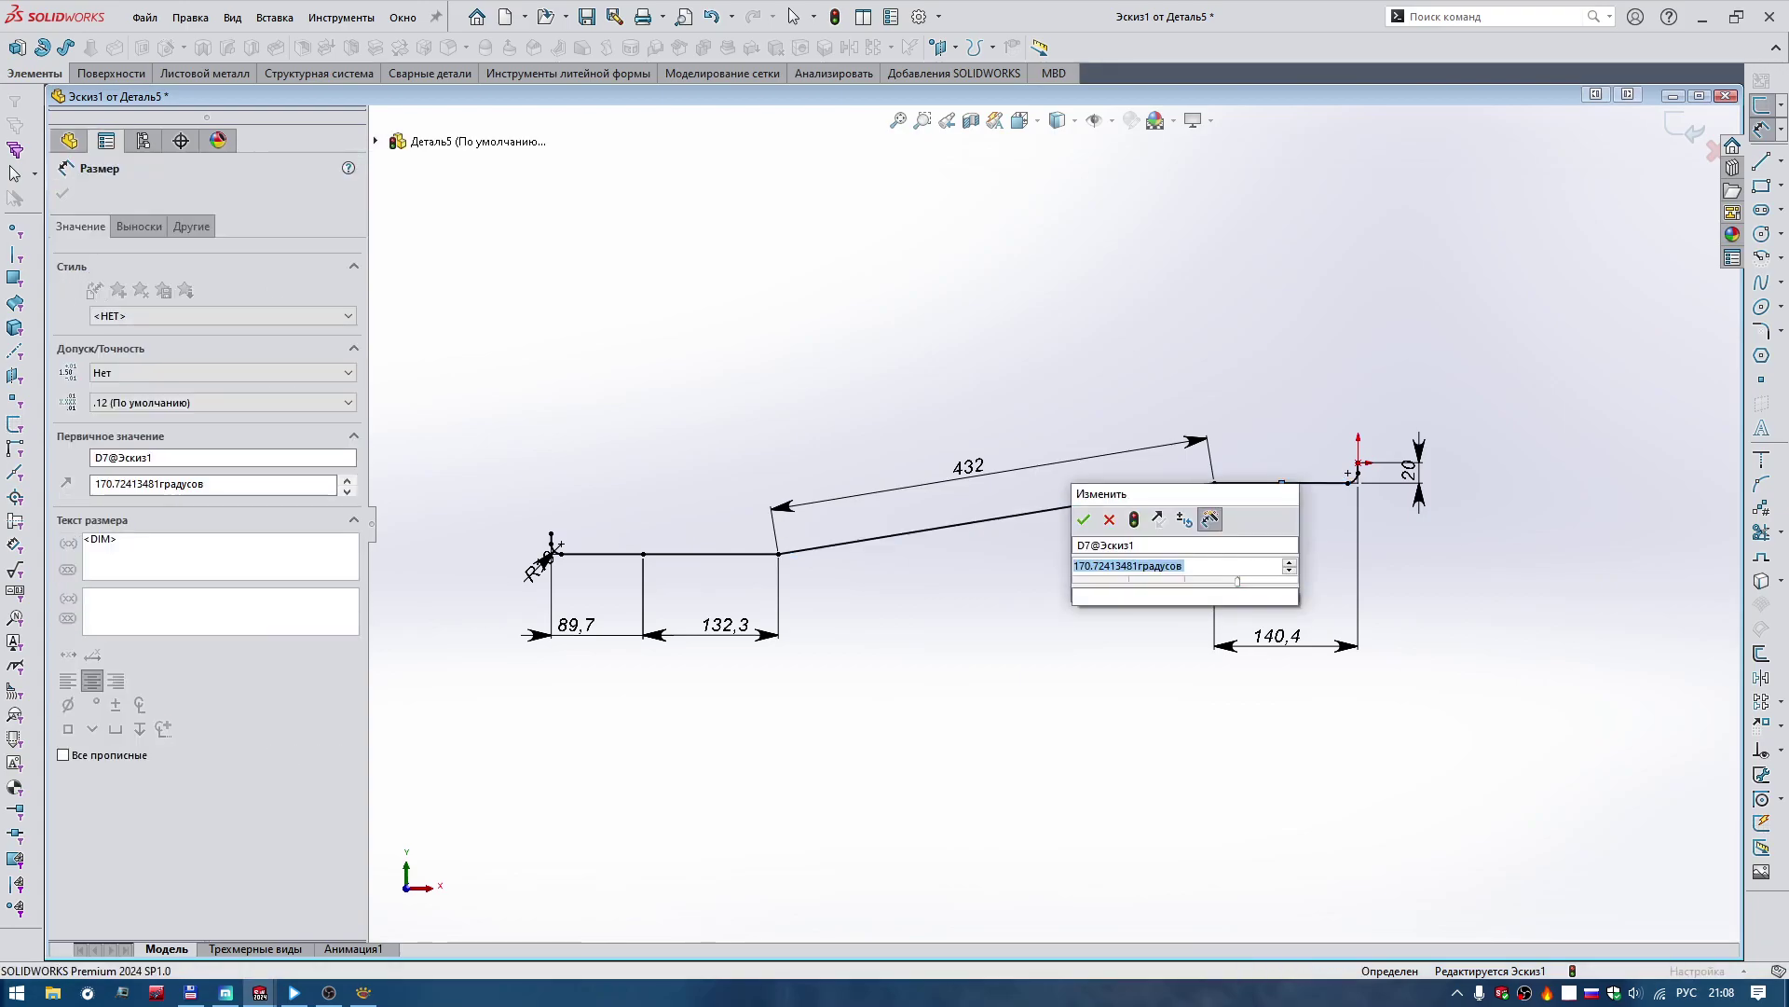
type("174,3")
key("Return")
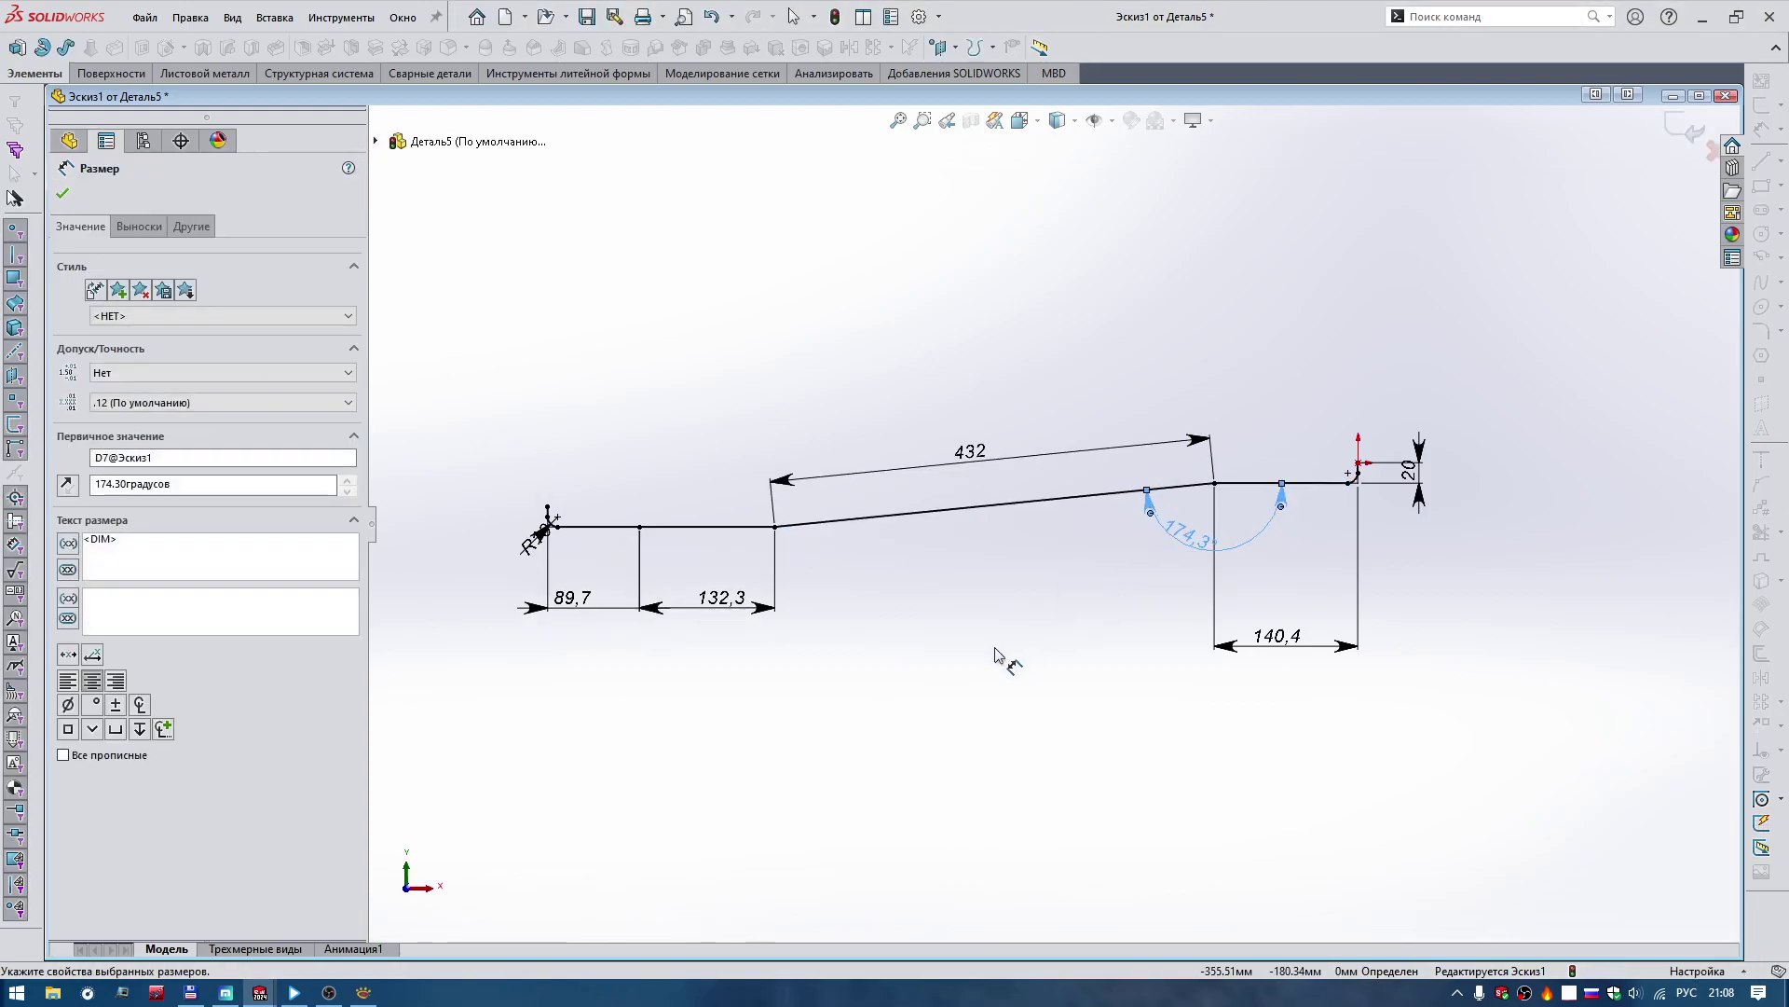
Place the R10 radius dimension on the left fillet.
right_click(904, 746)
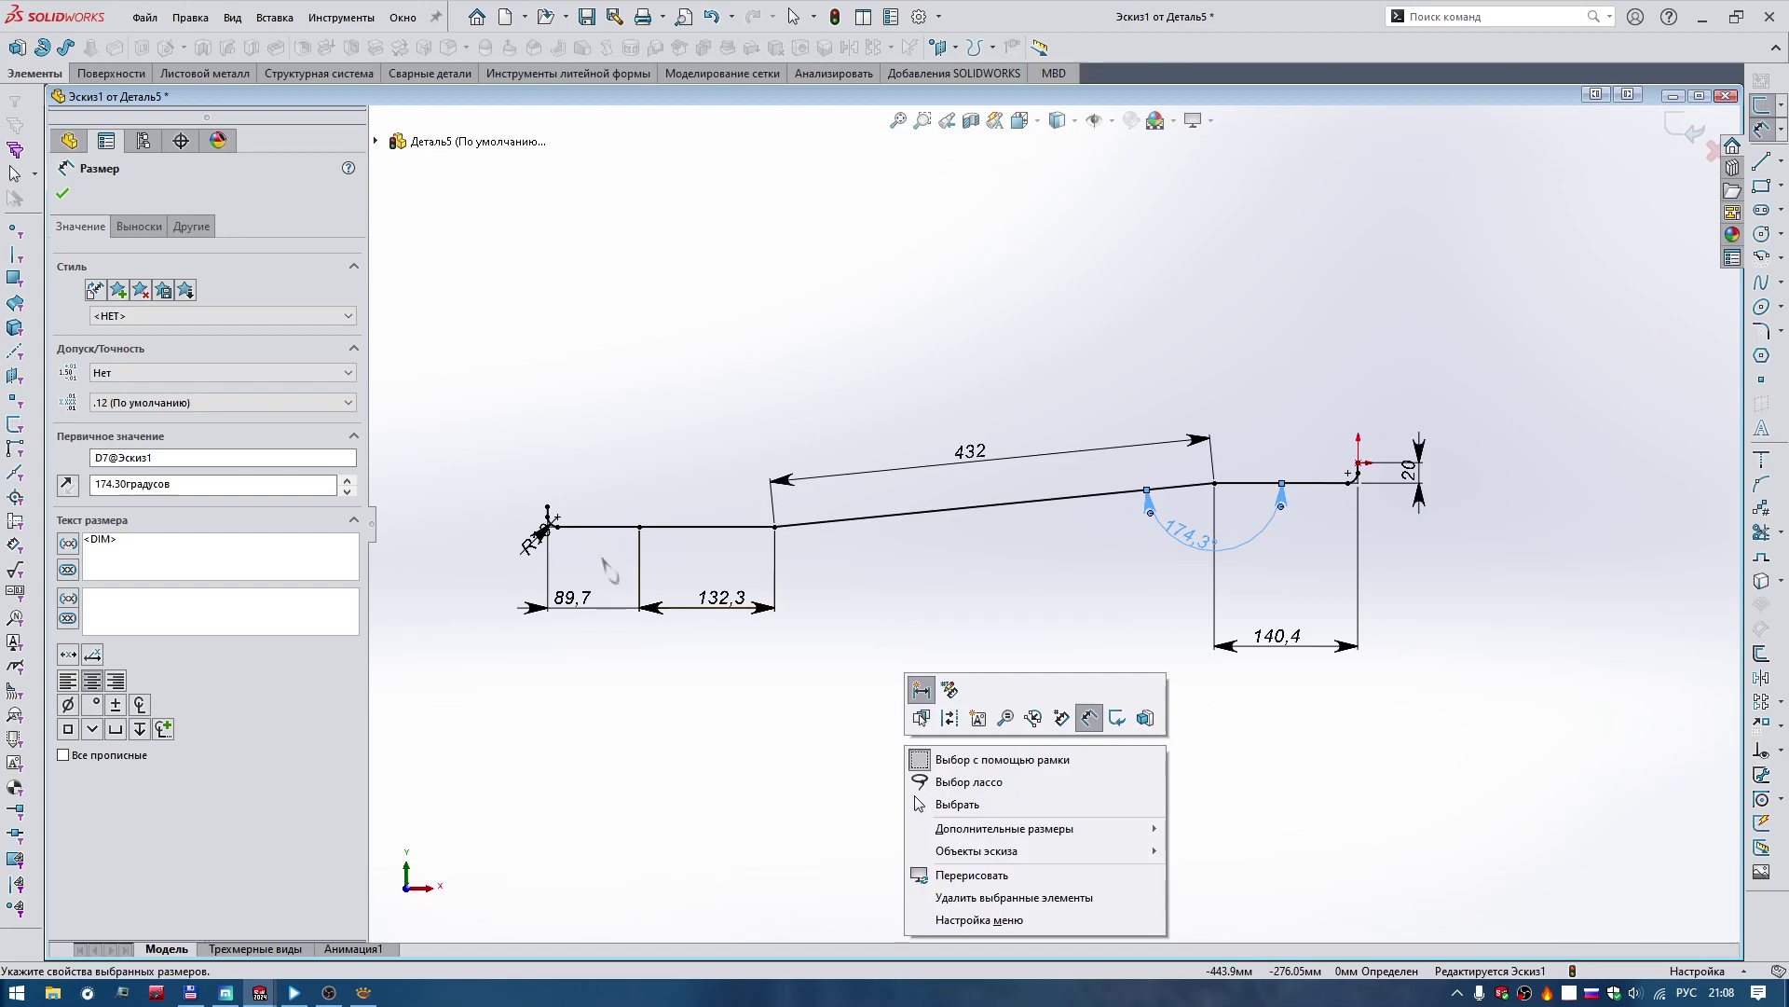
key("Escape")
scroll(498, 605, "up", 3)
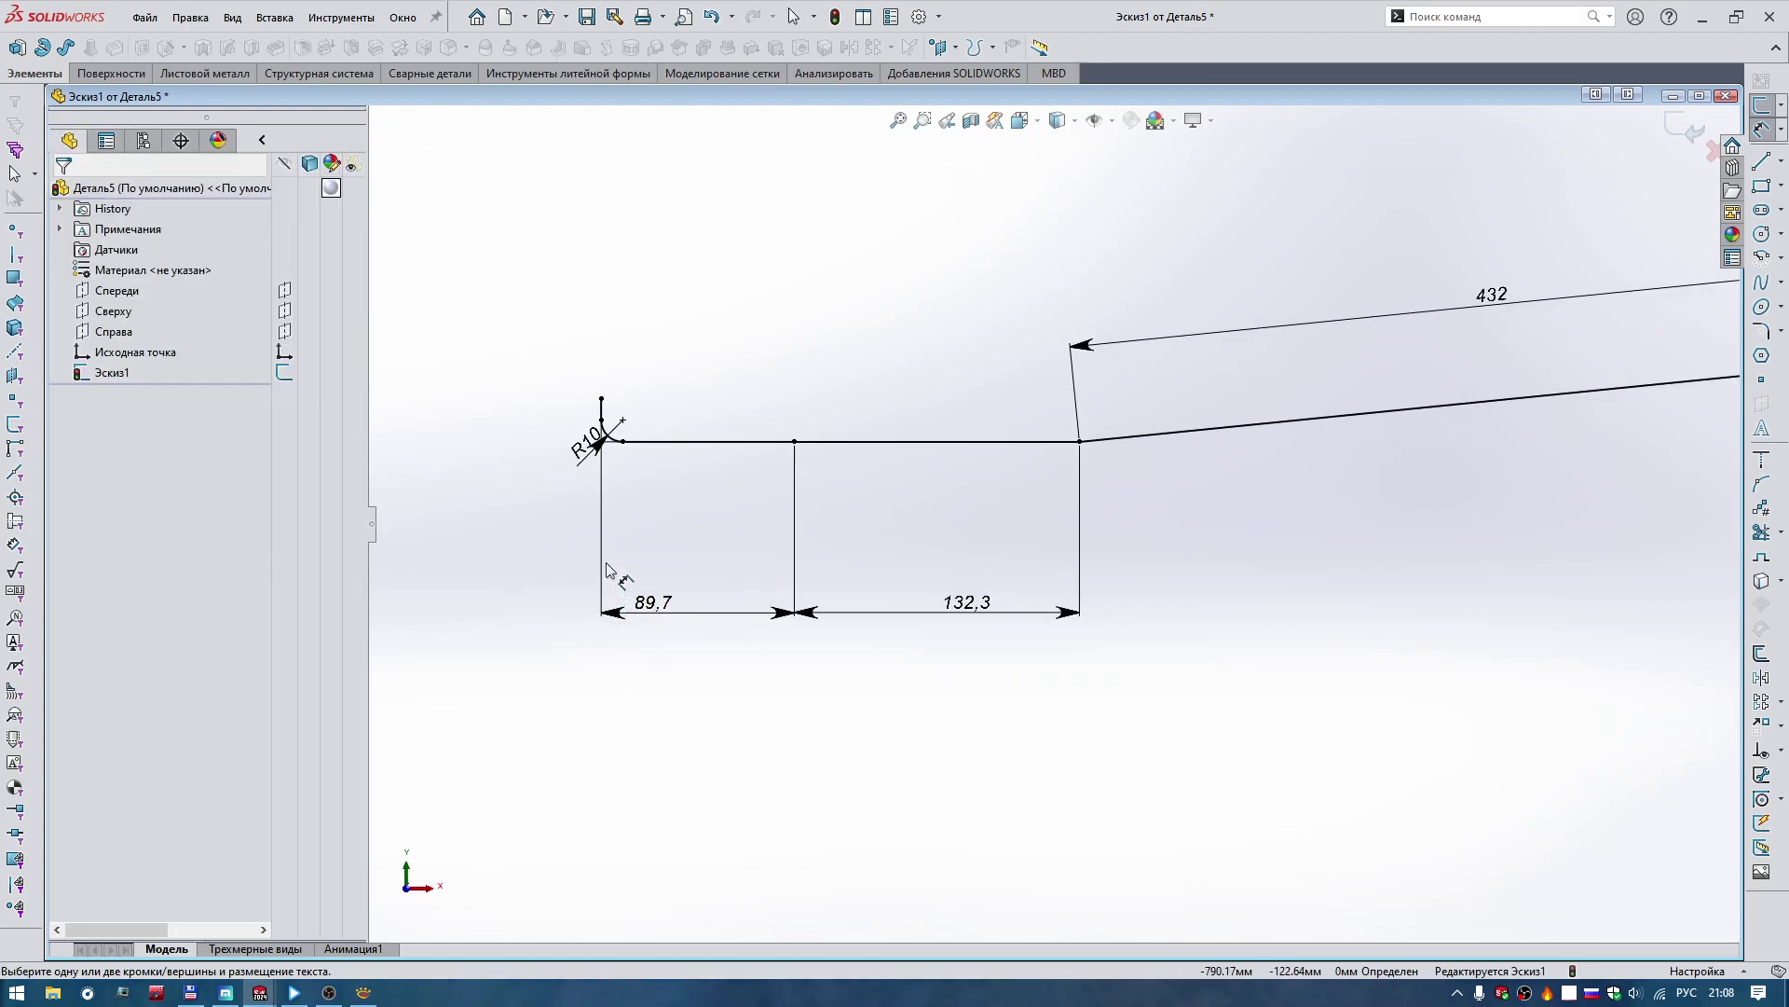
left_click(602, 429)
Place the R10 radius dimension and inspect the relations on the 89.7 and 132.3 lines.
left_click(424, 555)
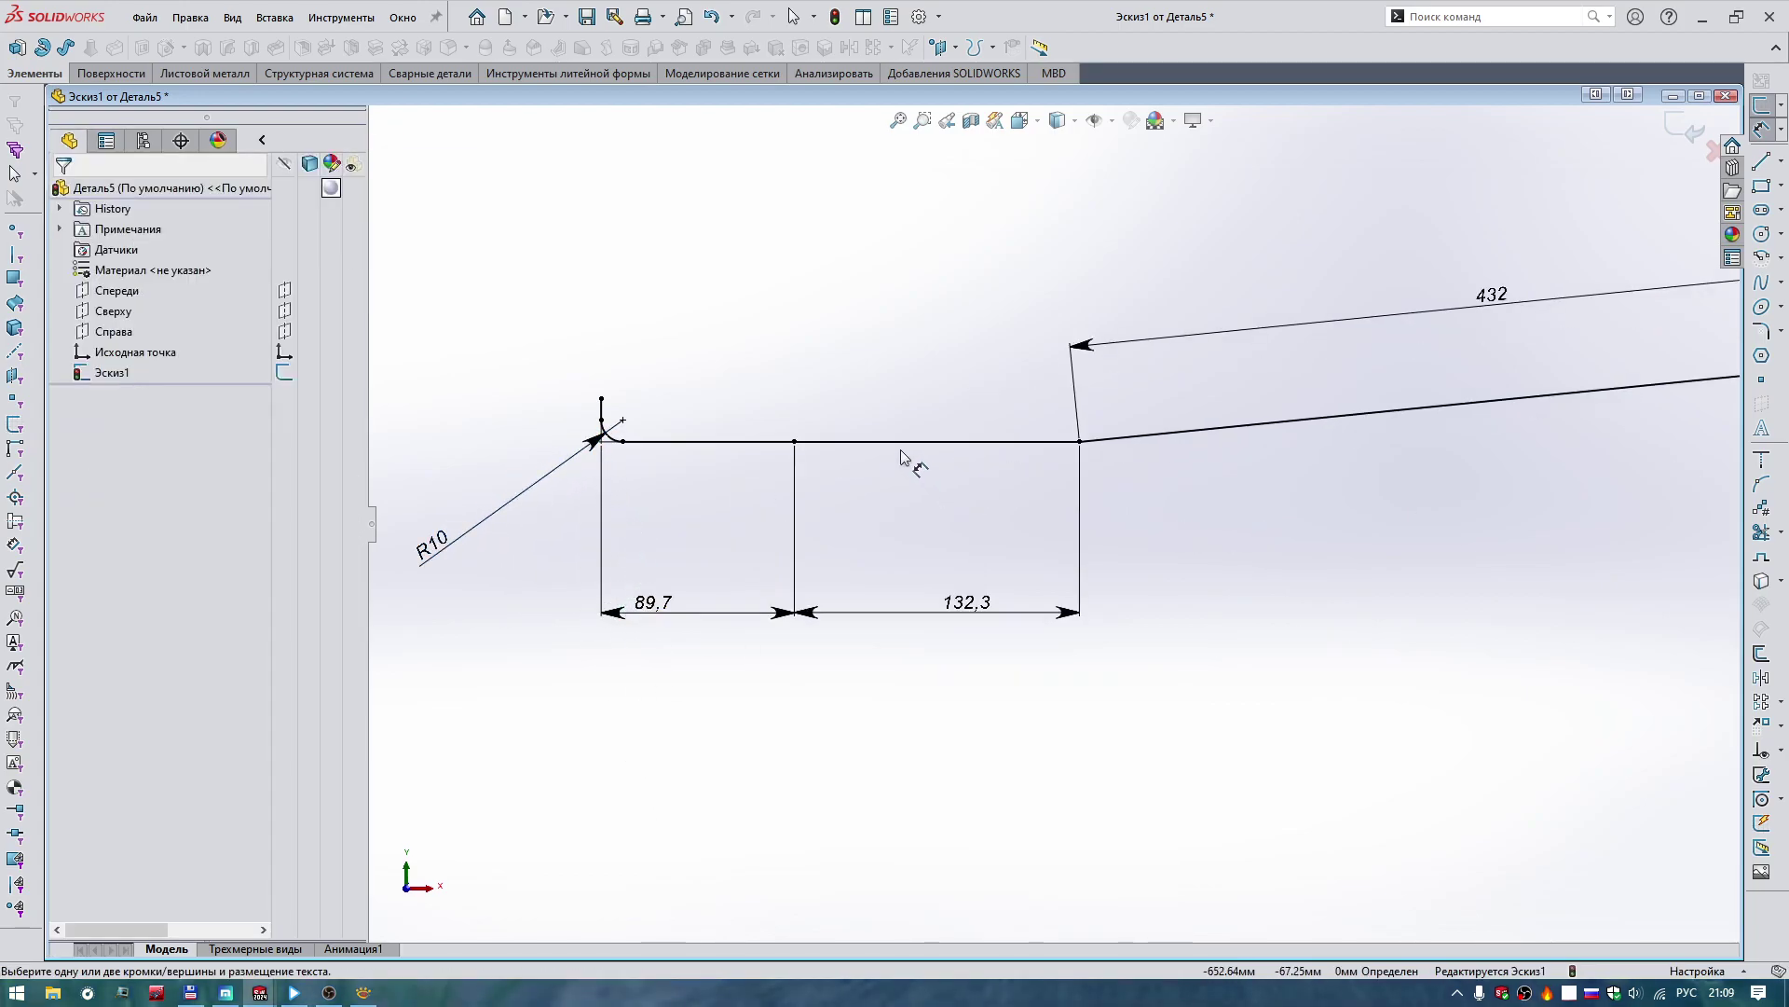
key("Escape")
left_click(984, 448)
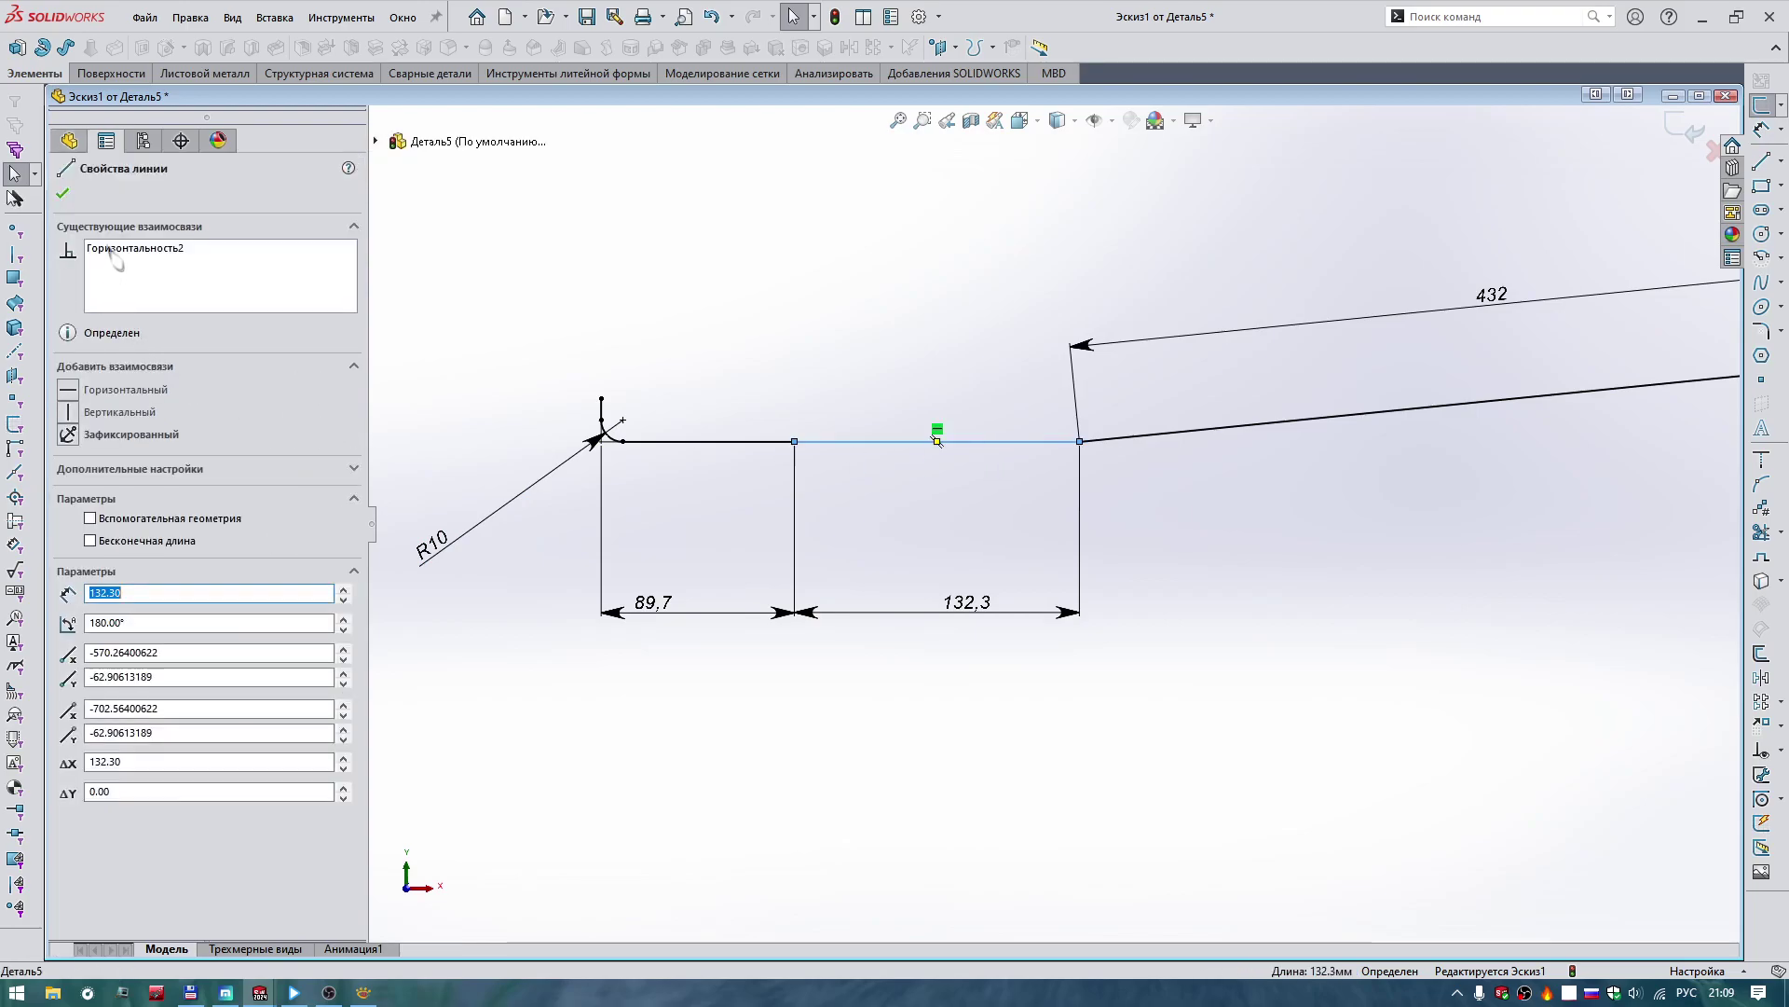
left_click(701, 444)
left_click(928, 512)
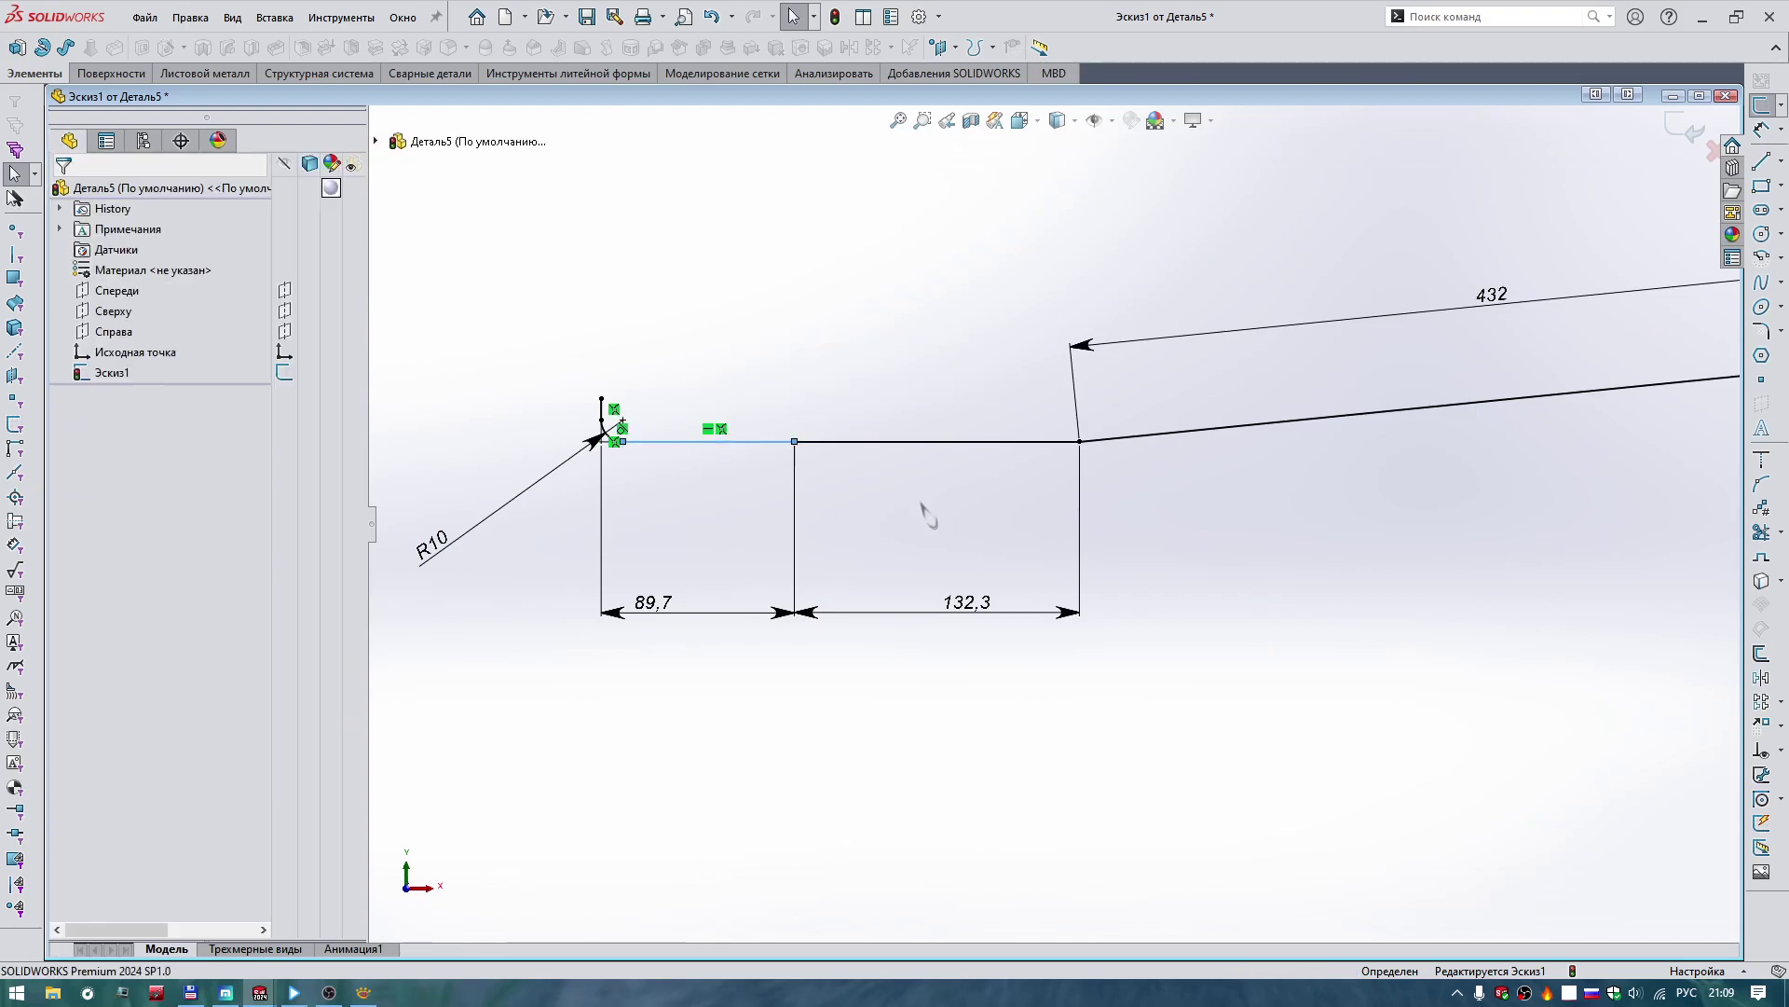
left_click(859, 445)
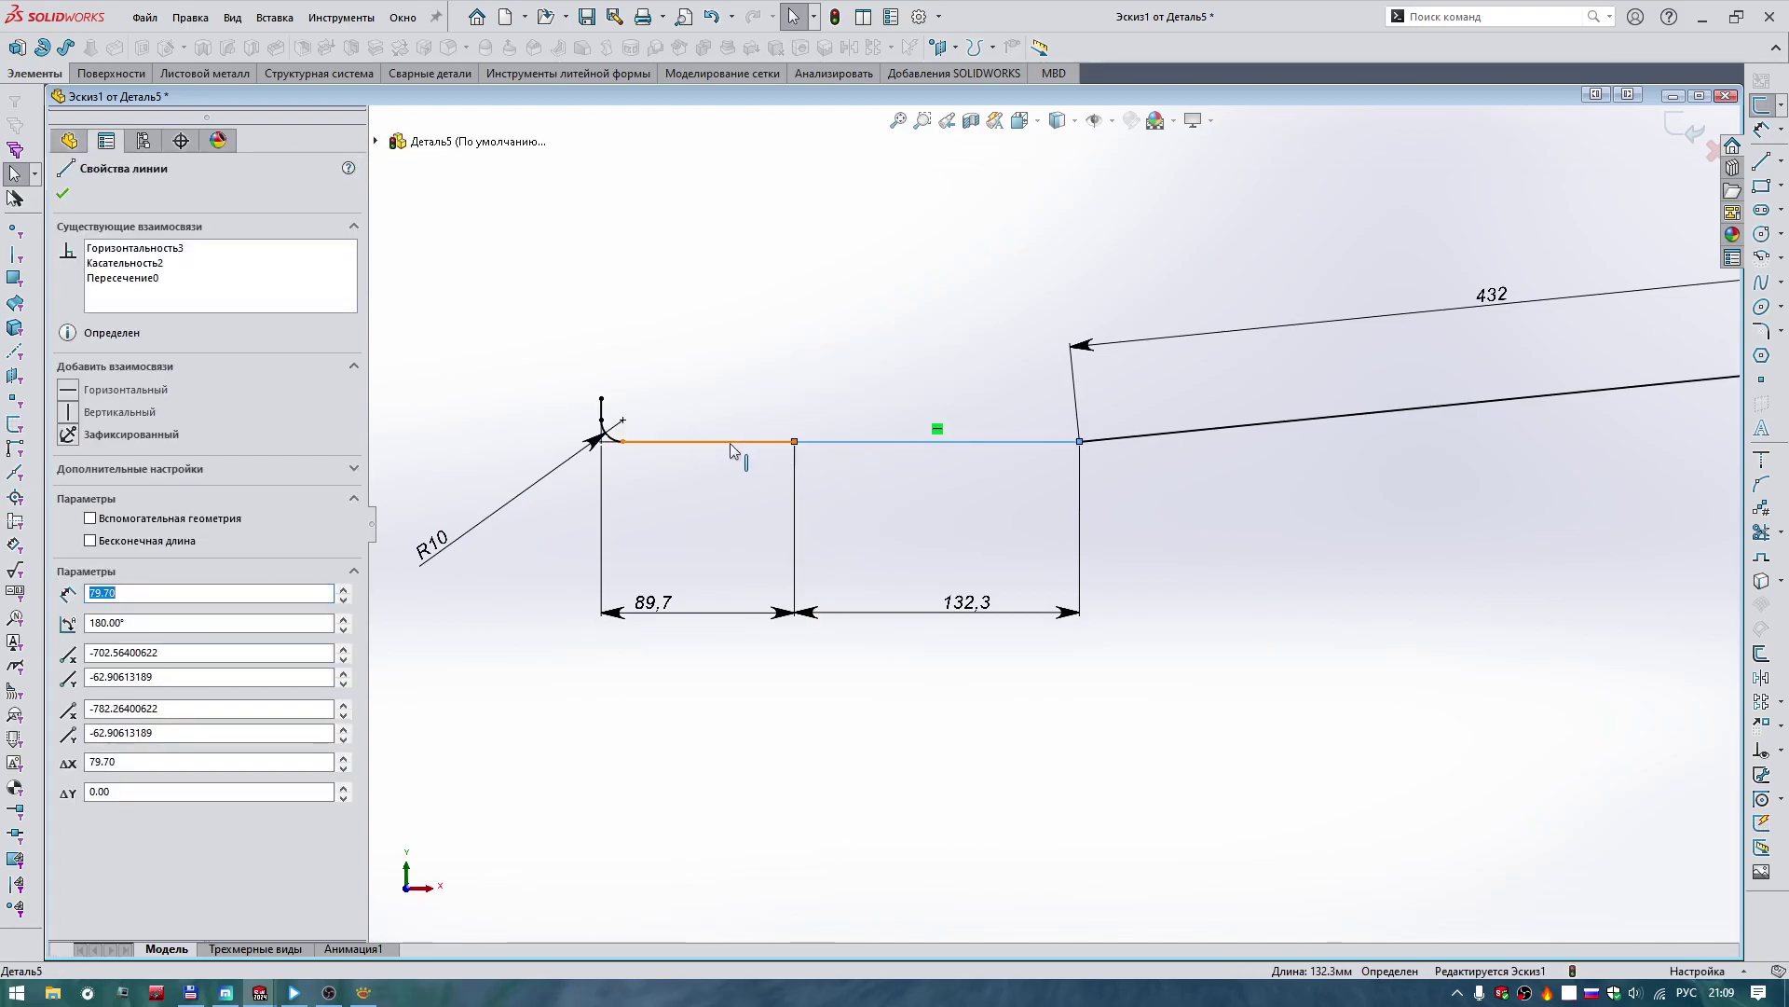
left_click(734, 440, "ctrl")
left_click(707, 430)
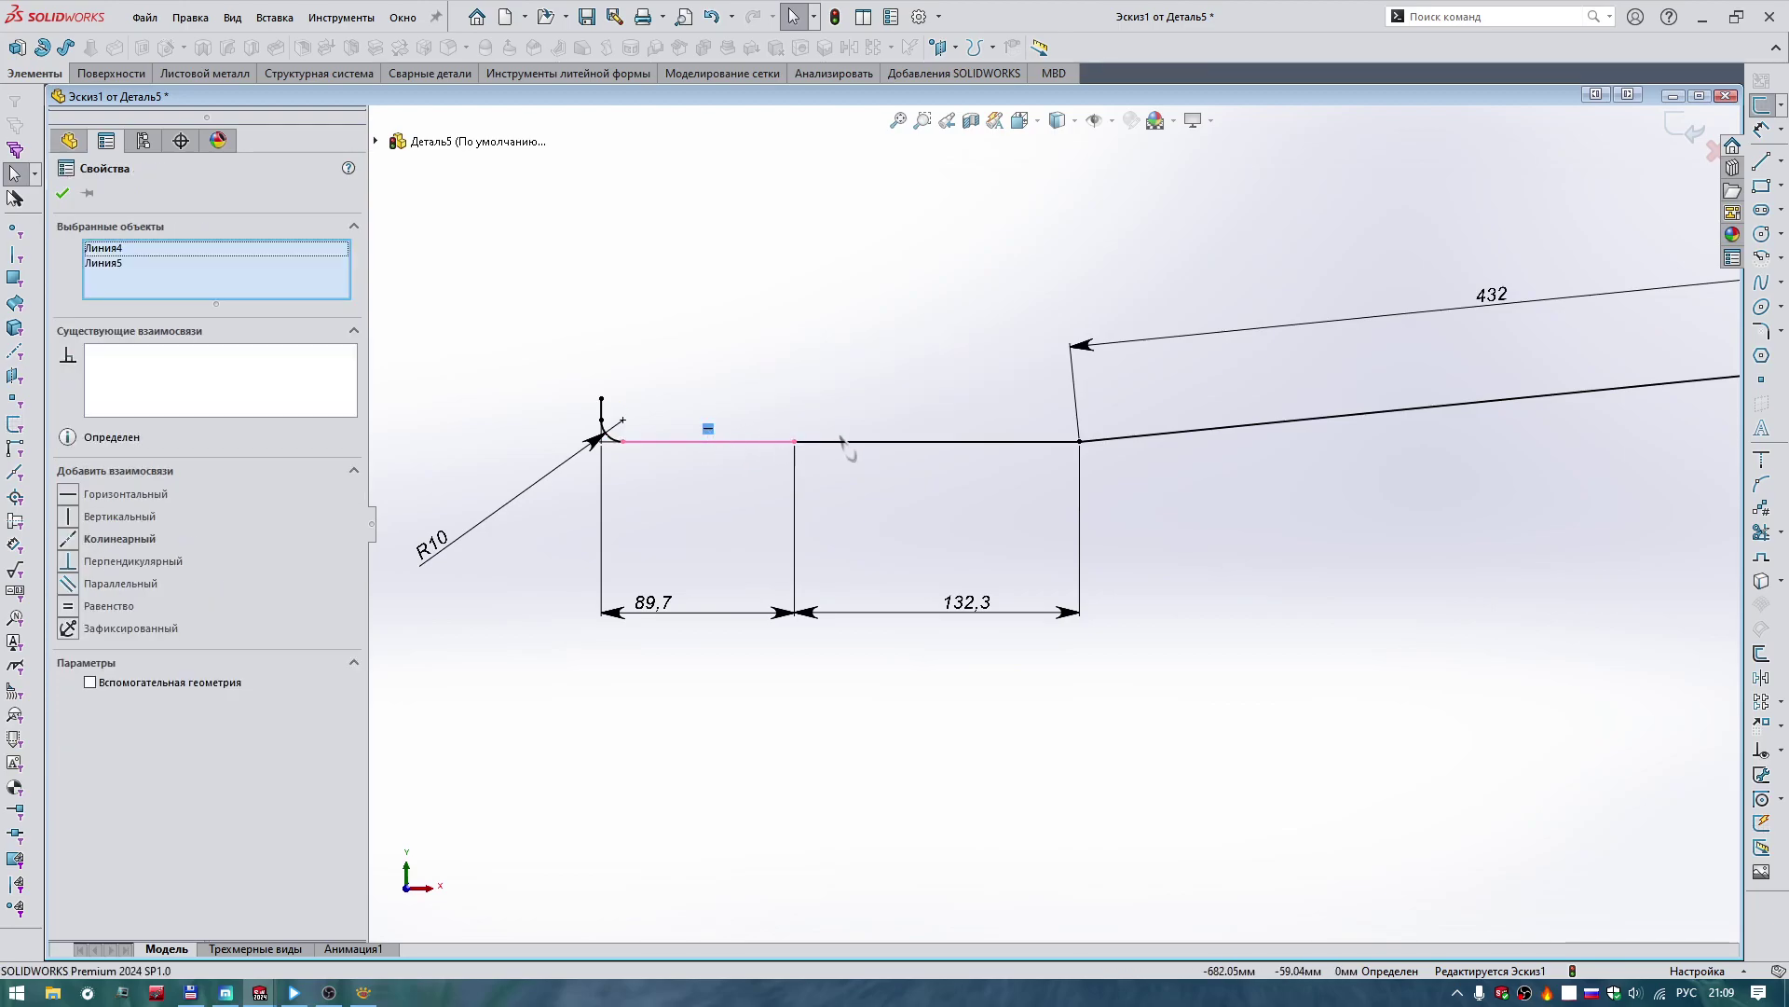
Delete both horizontal relations and make the 89.7 and 132.3 lines collinear.
left_click(904, 439)
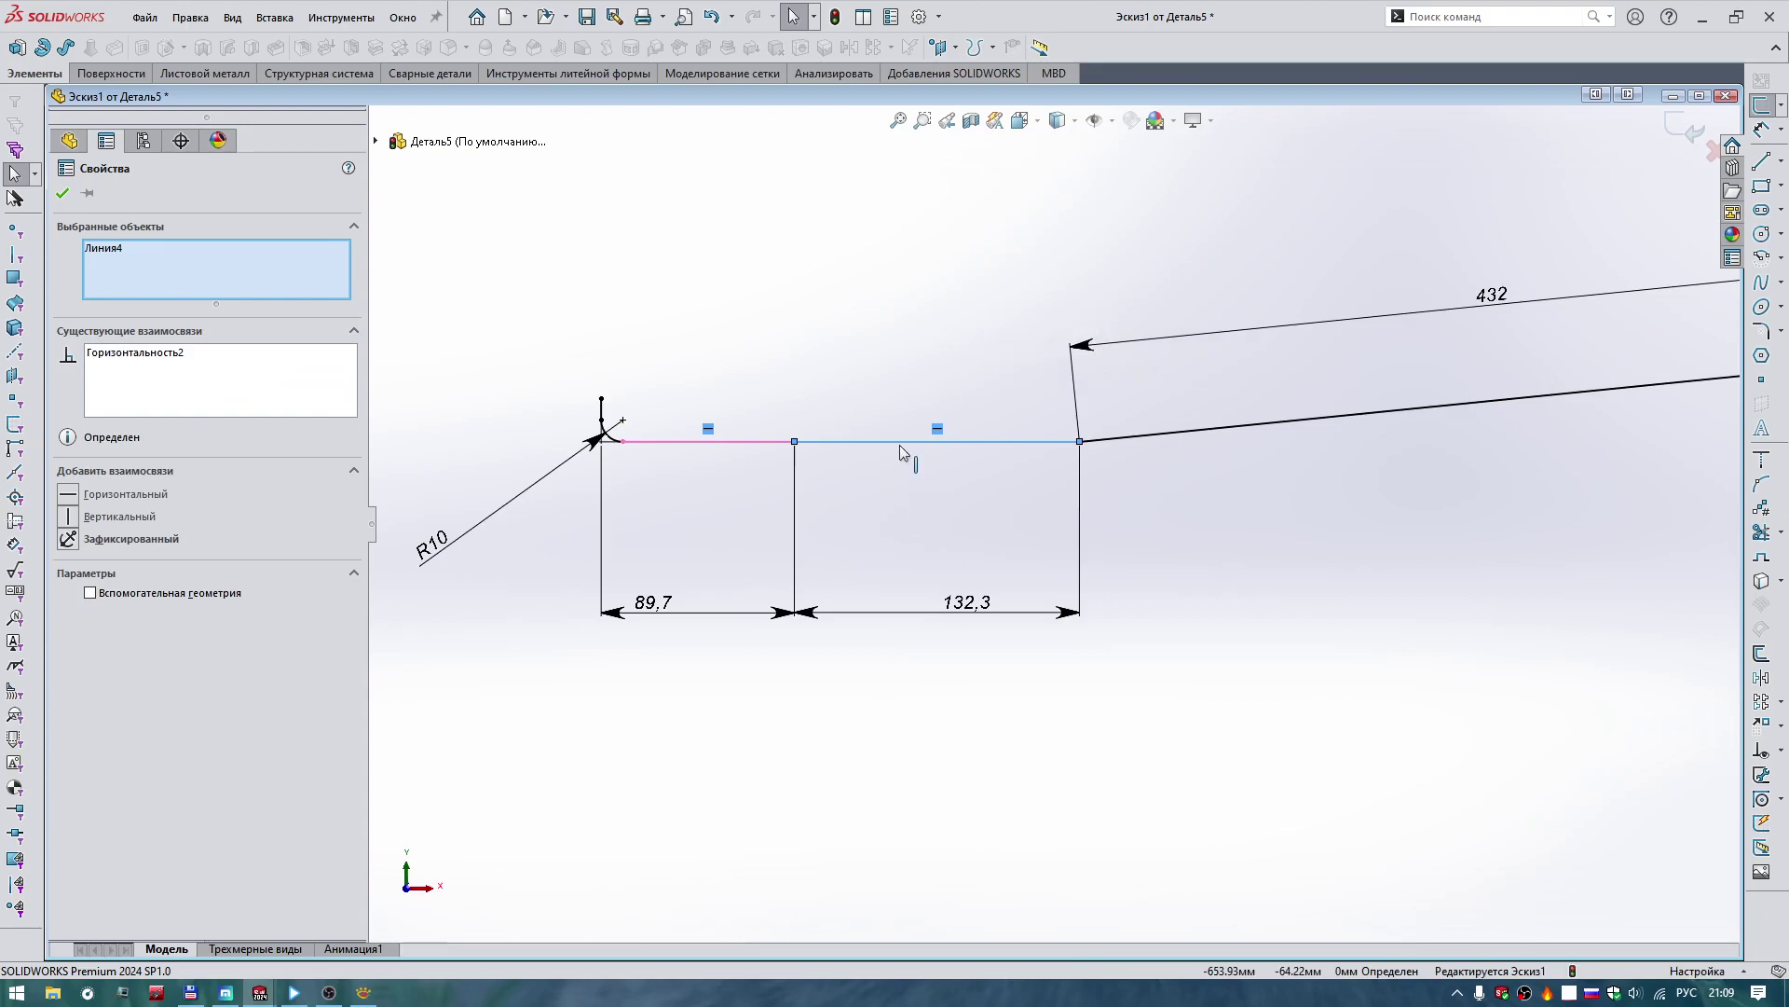
left_click(898, 442)
left_click(900, 500)
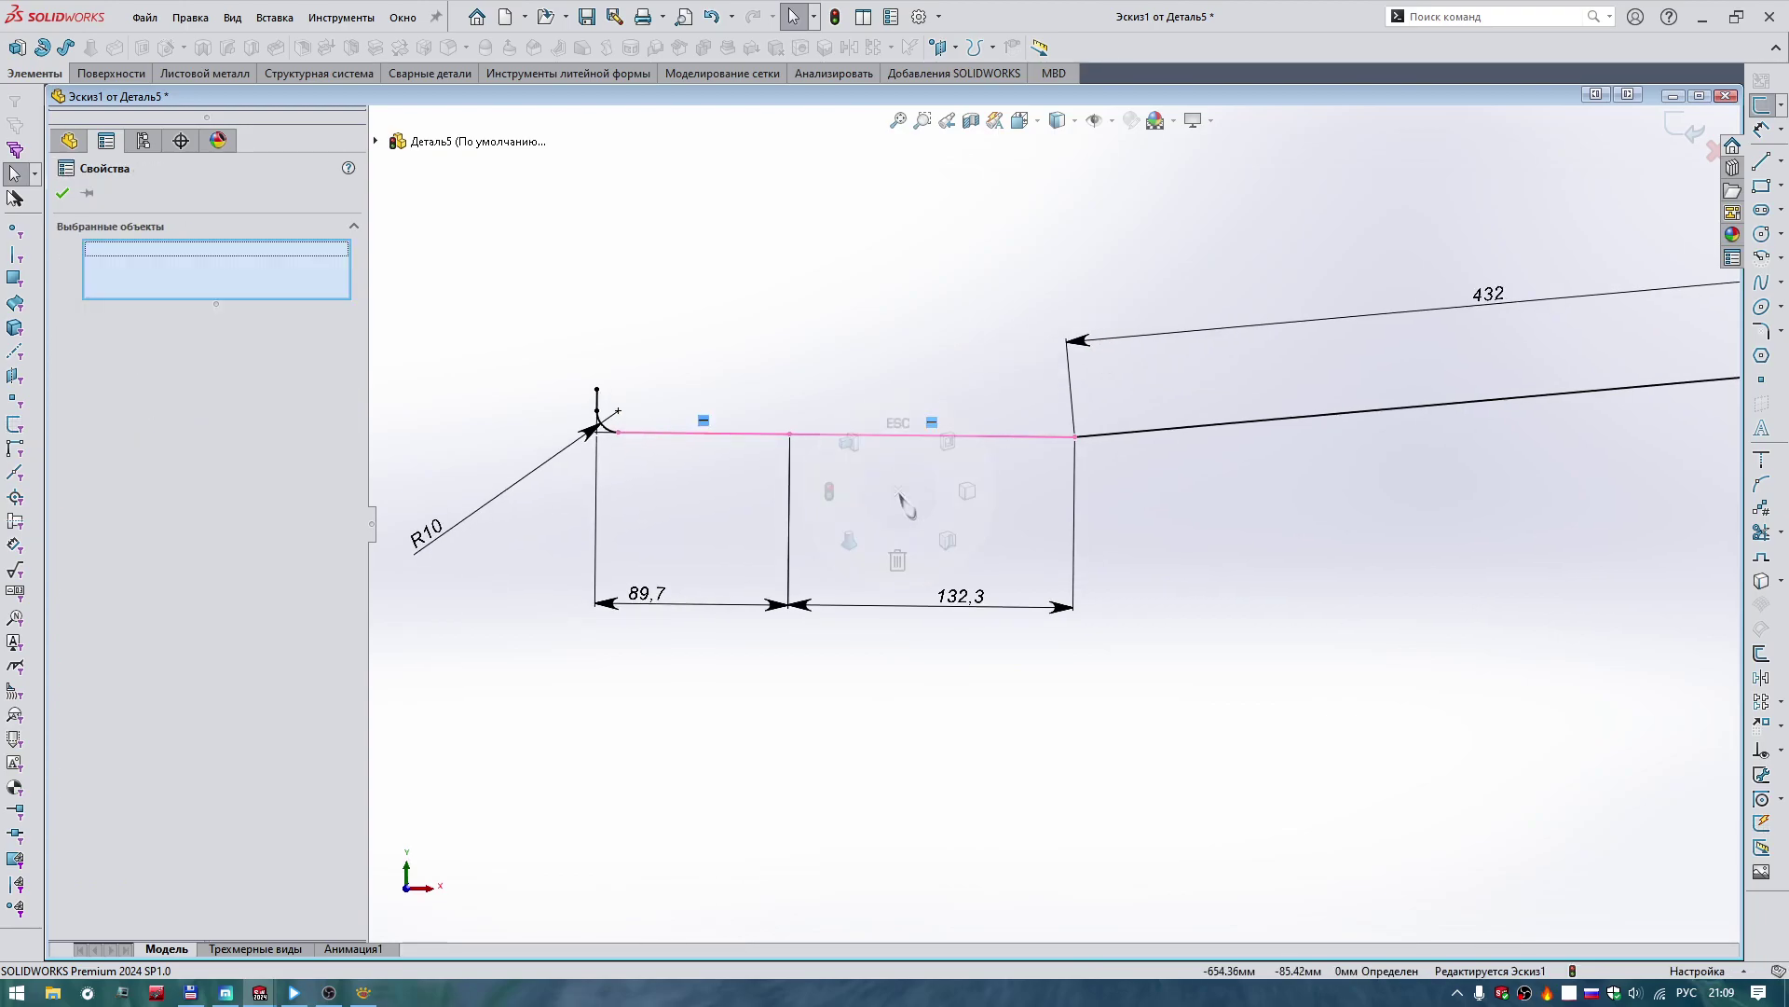
right_click_drag(901, 501, 892, 511)
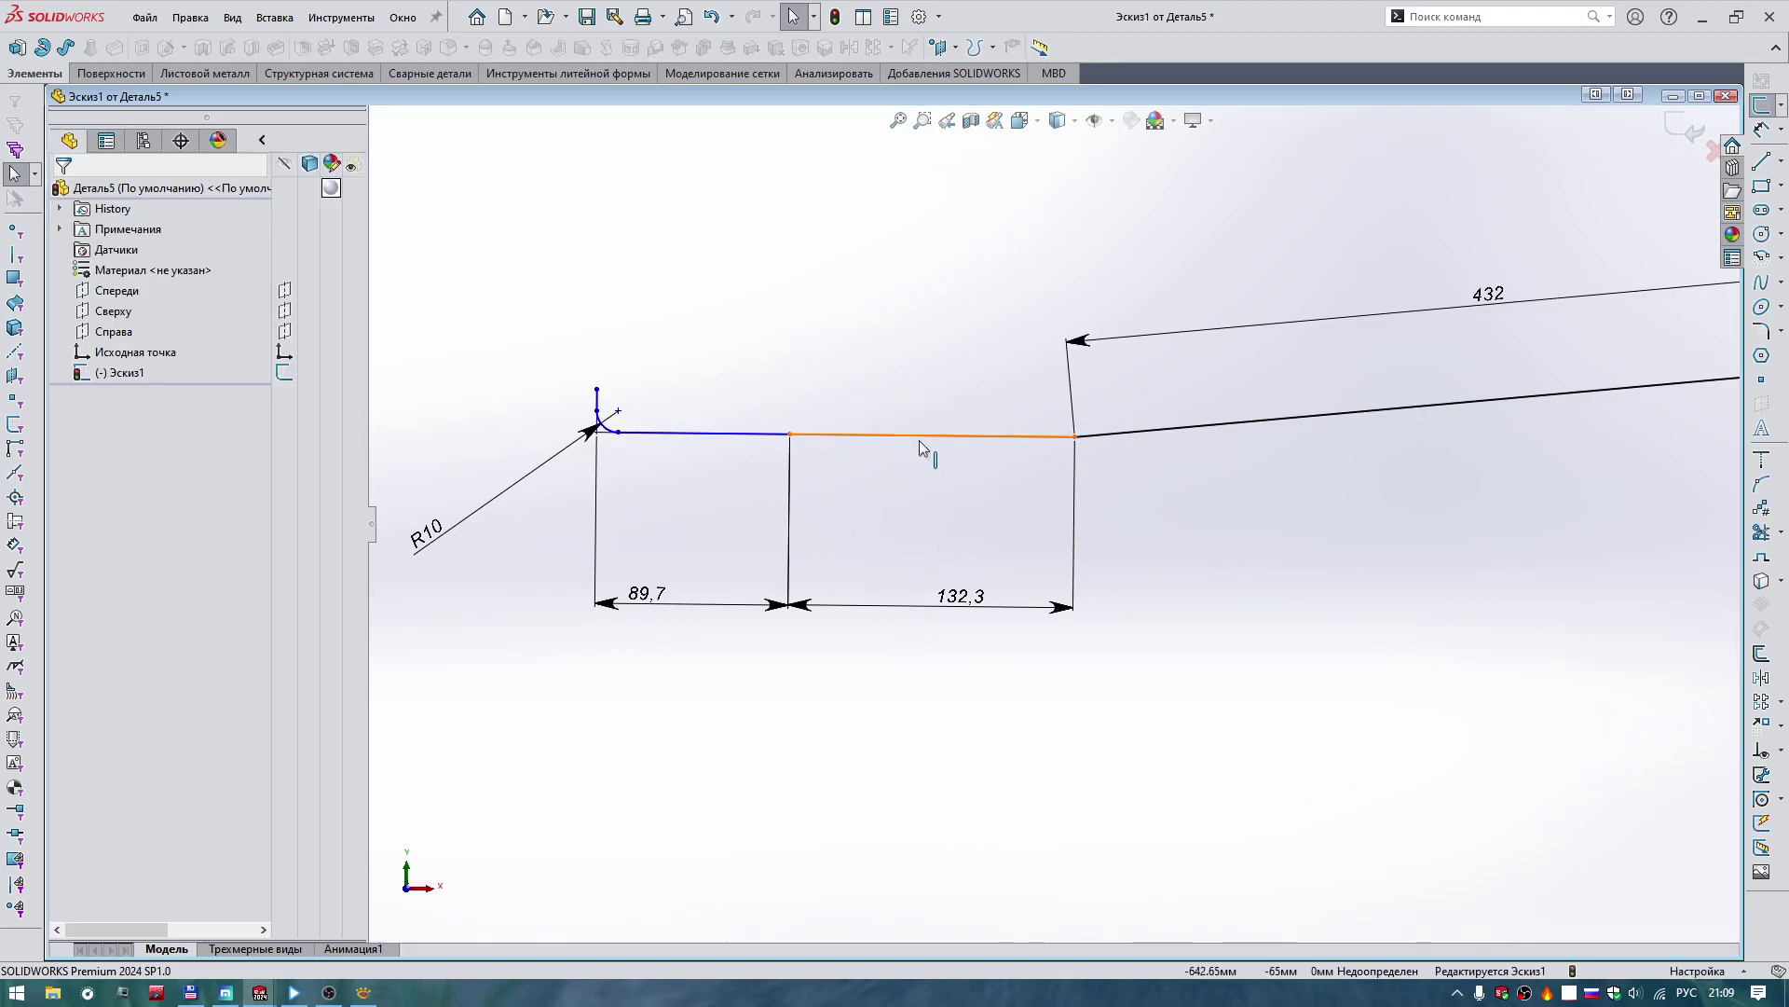
left_click(770, 438)
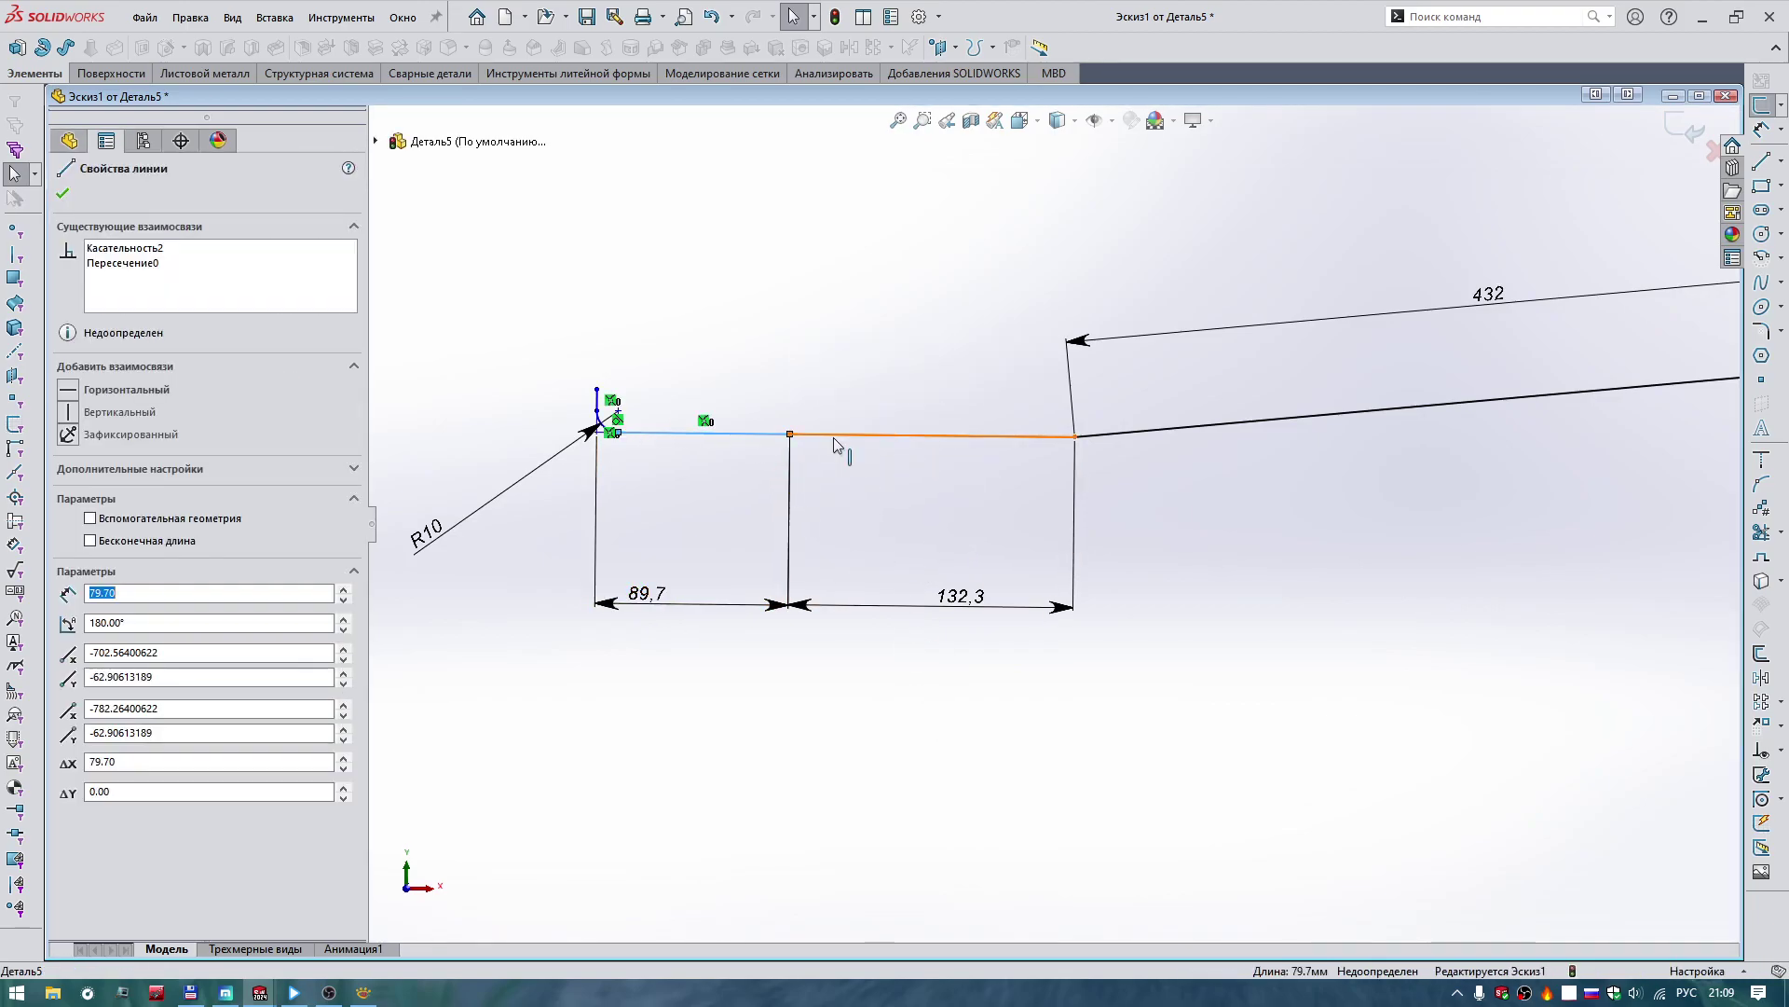
left_click(930, 434, "ctrl")
left_click(940, 358)
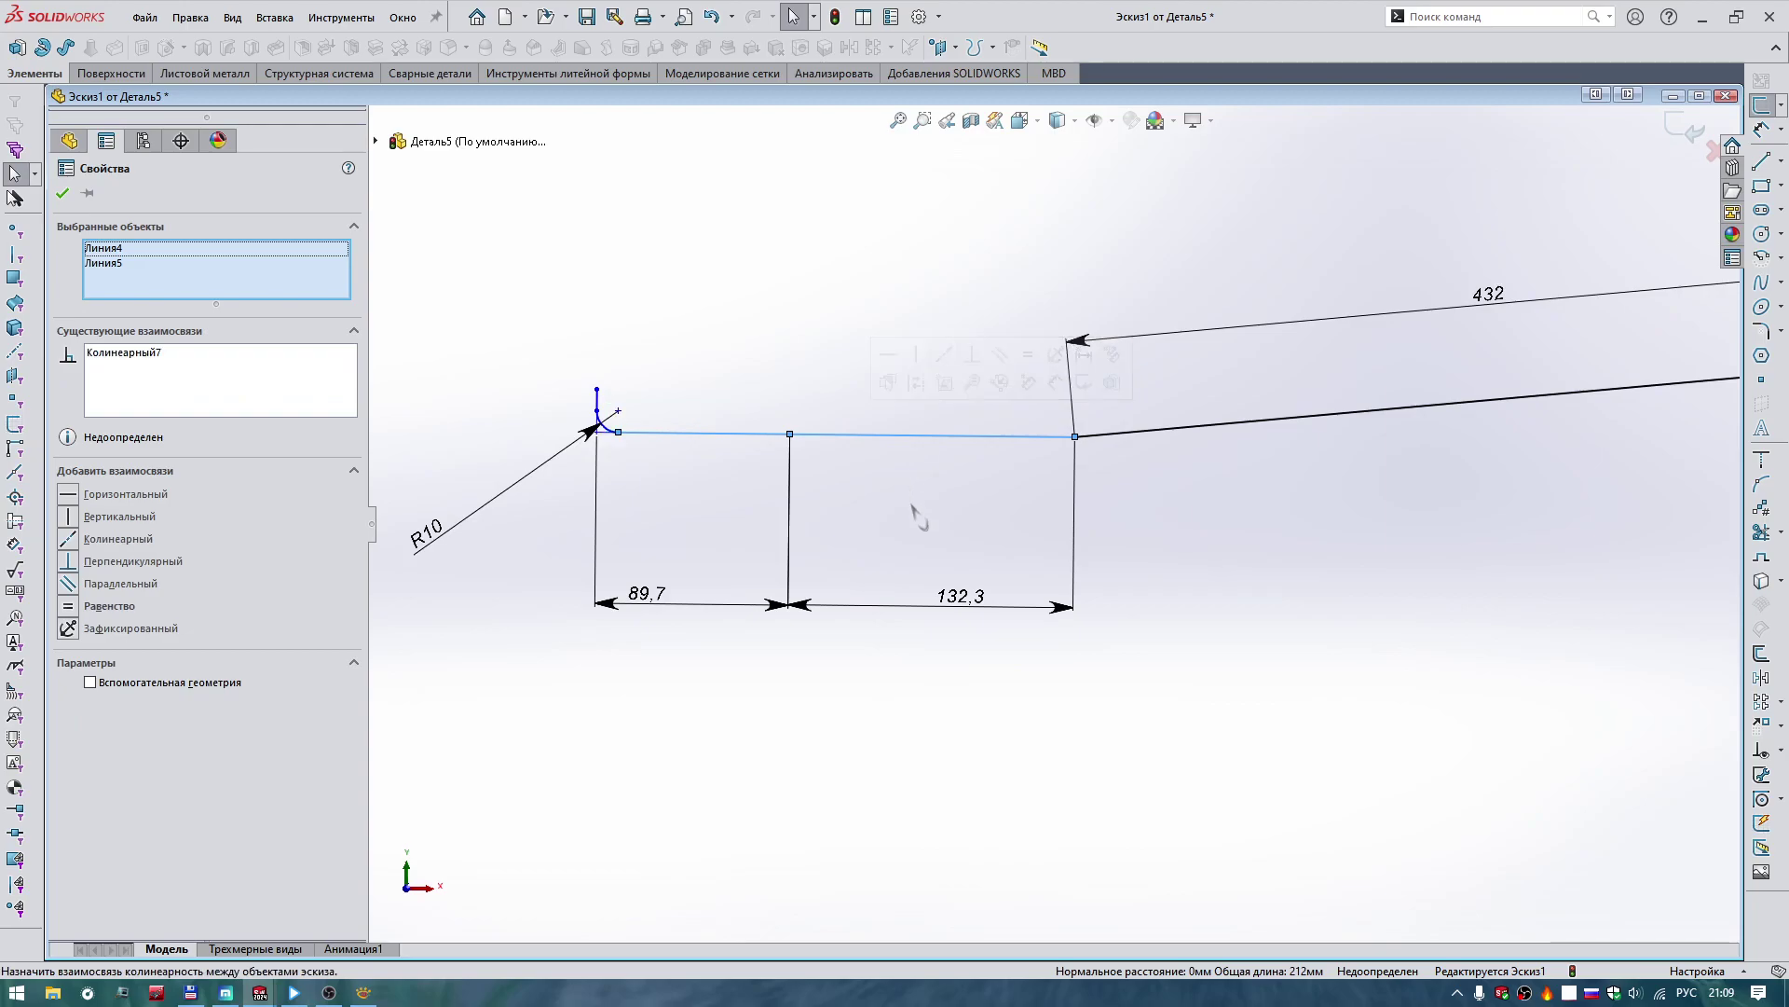
right_click_drag(1161, 624, 1156, 517)
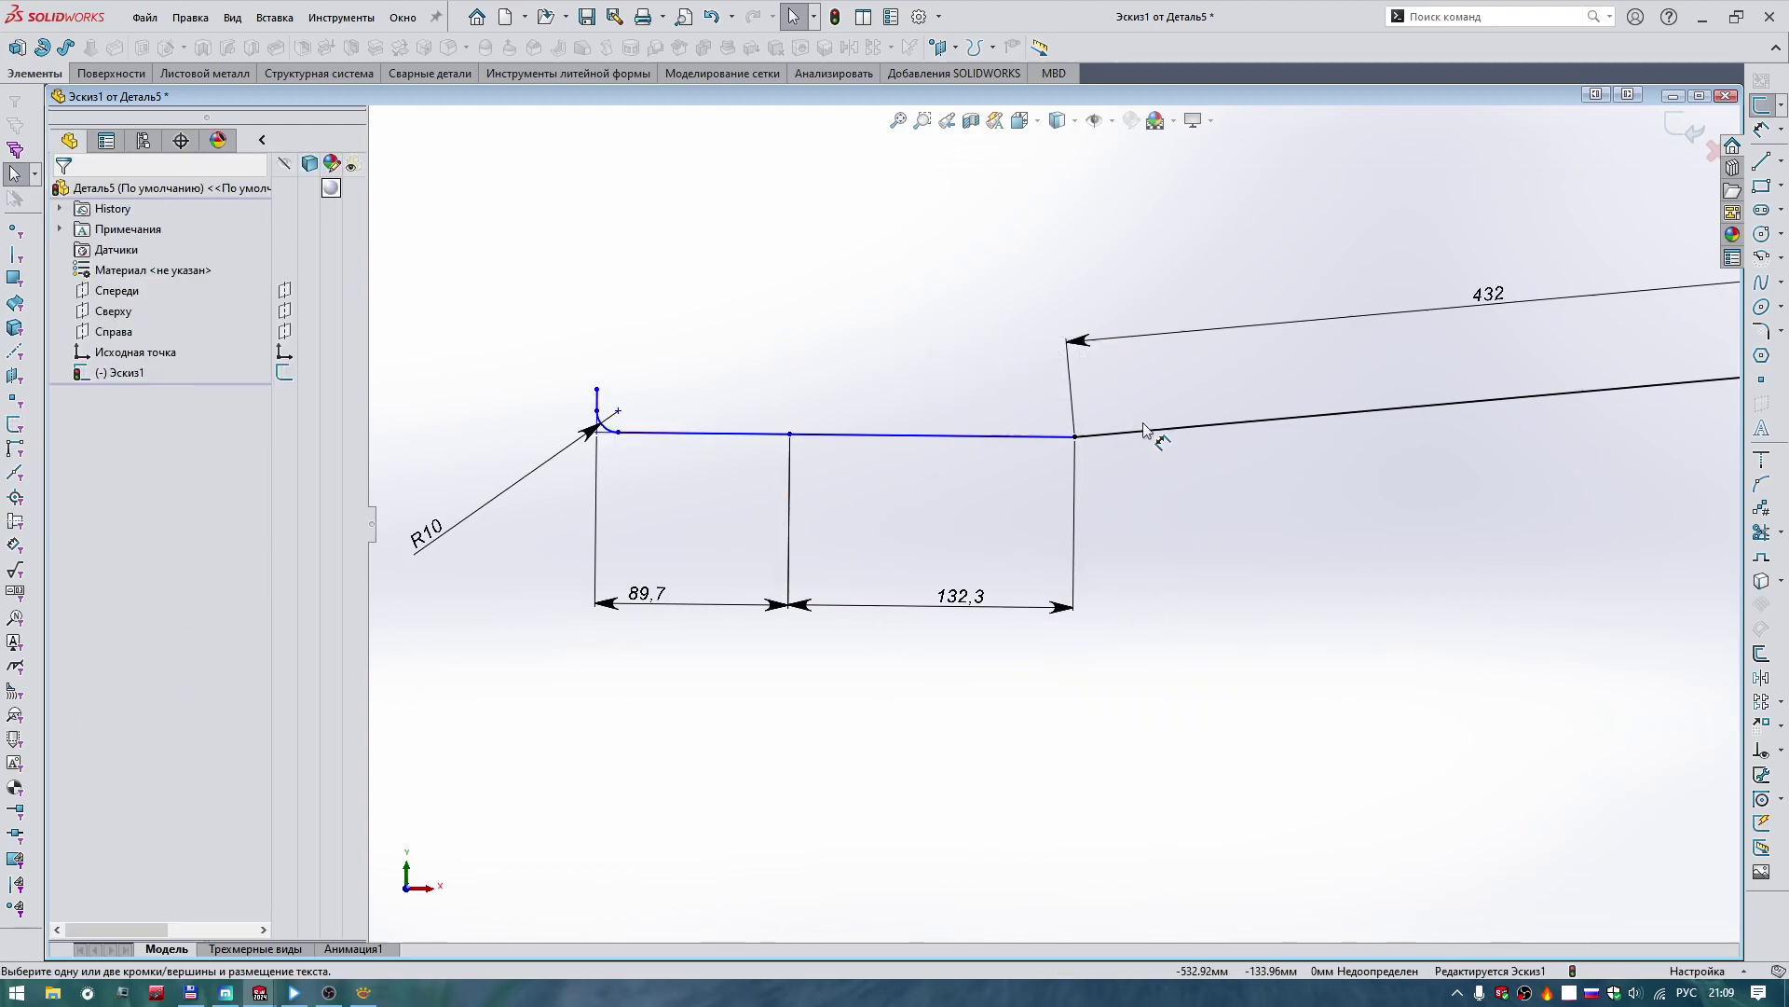
Dimension the angle between the 132.3 and 432 lines, then discard the wrong 174.3° value.
left_click(1025, 435)
left_click(1130, 435)
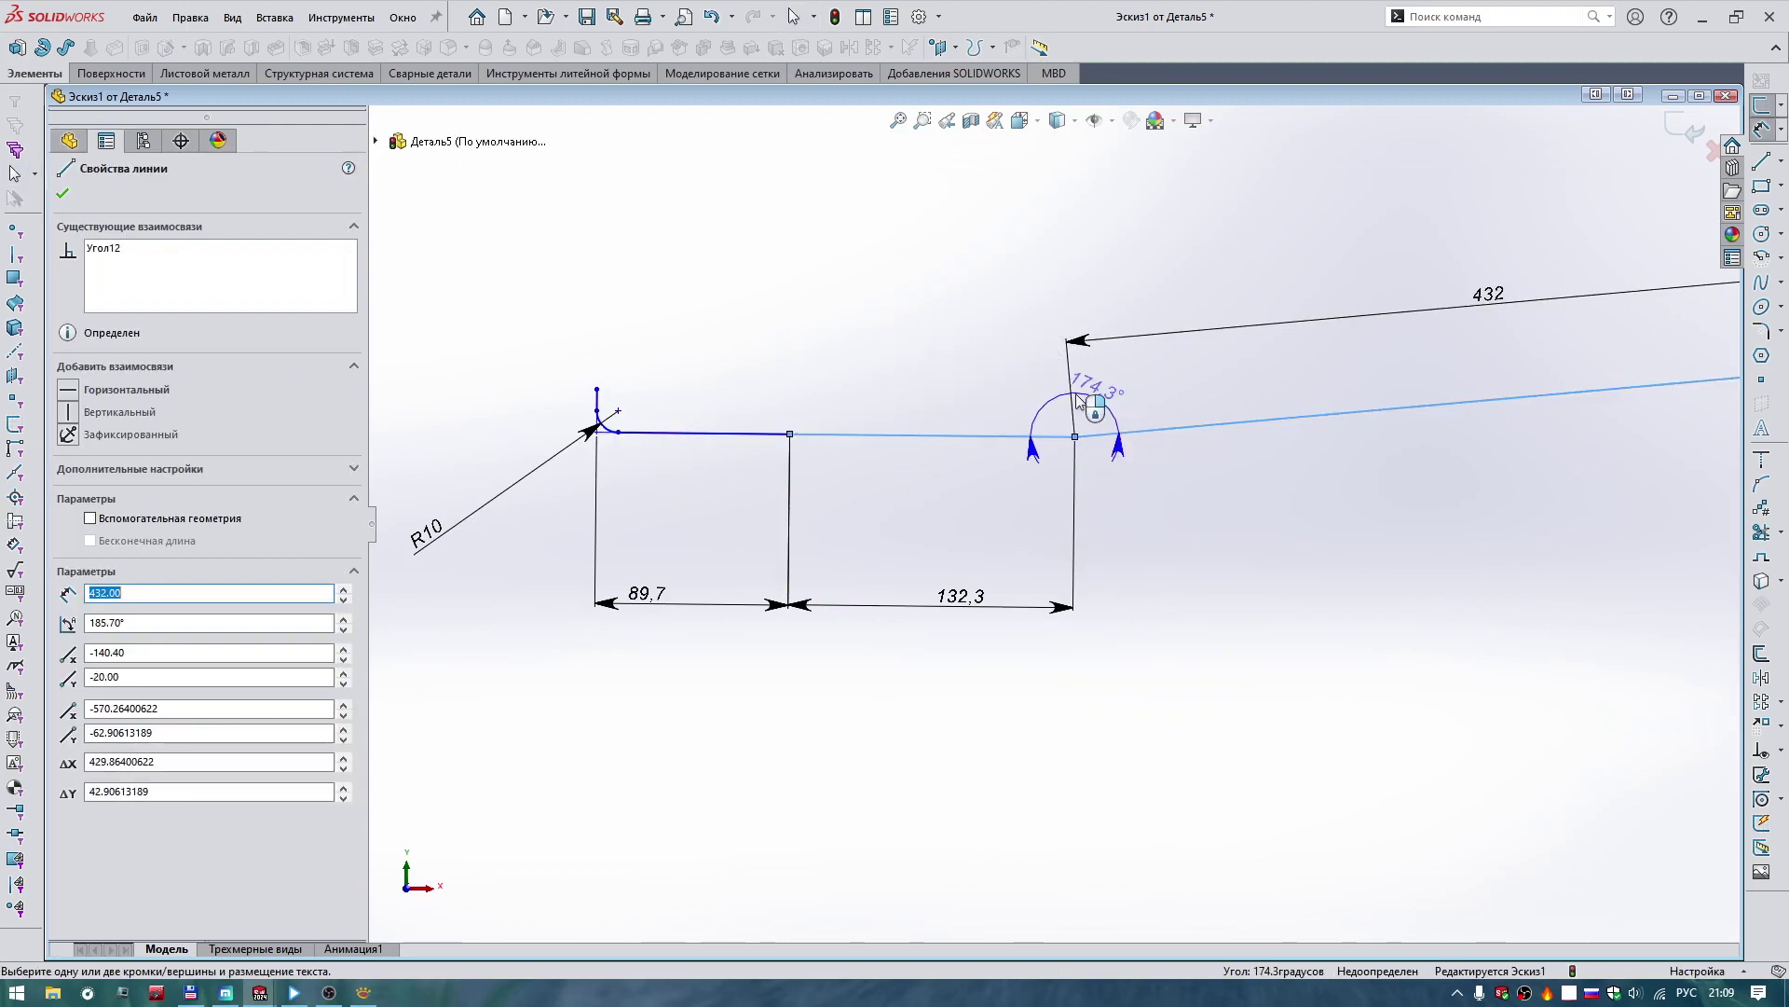
left_click(1028, 353)
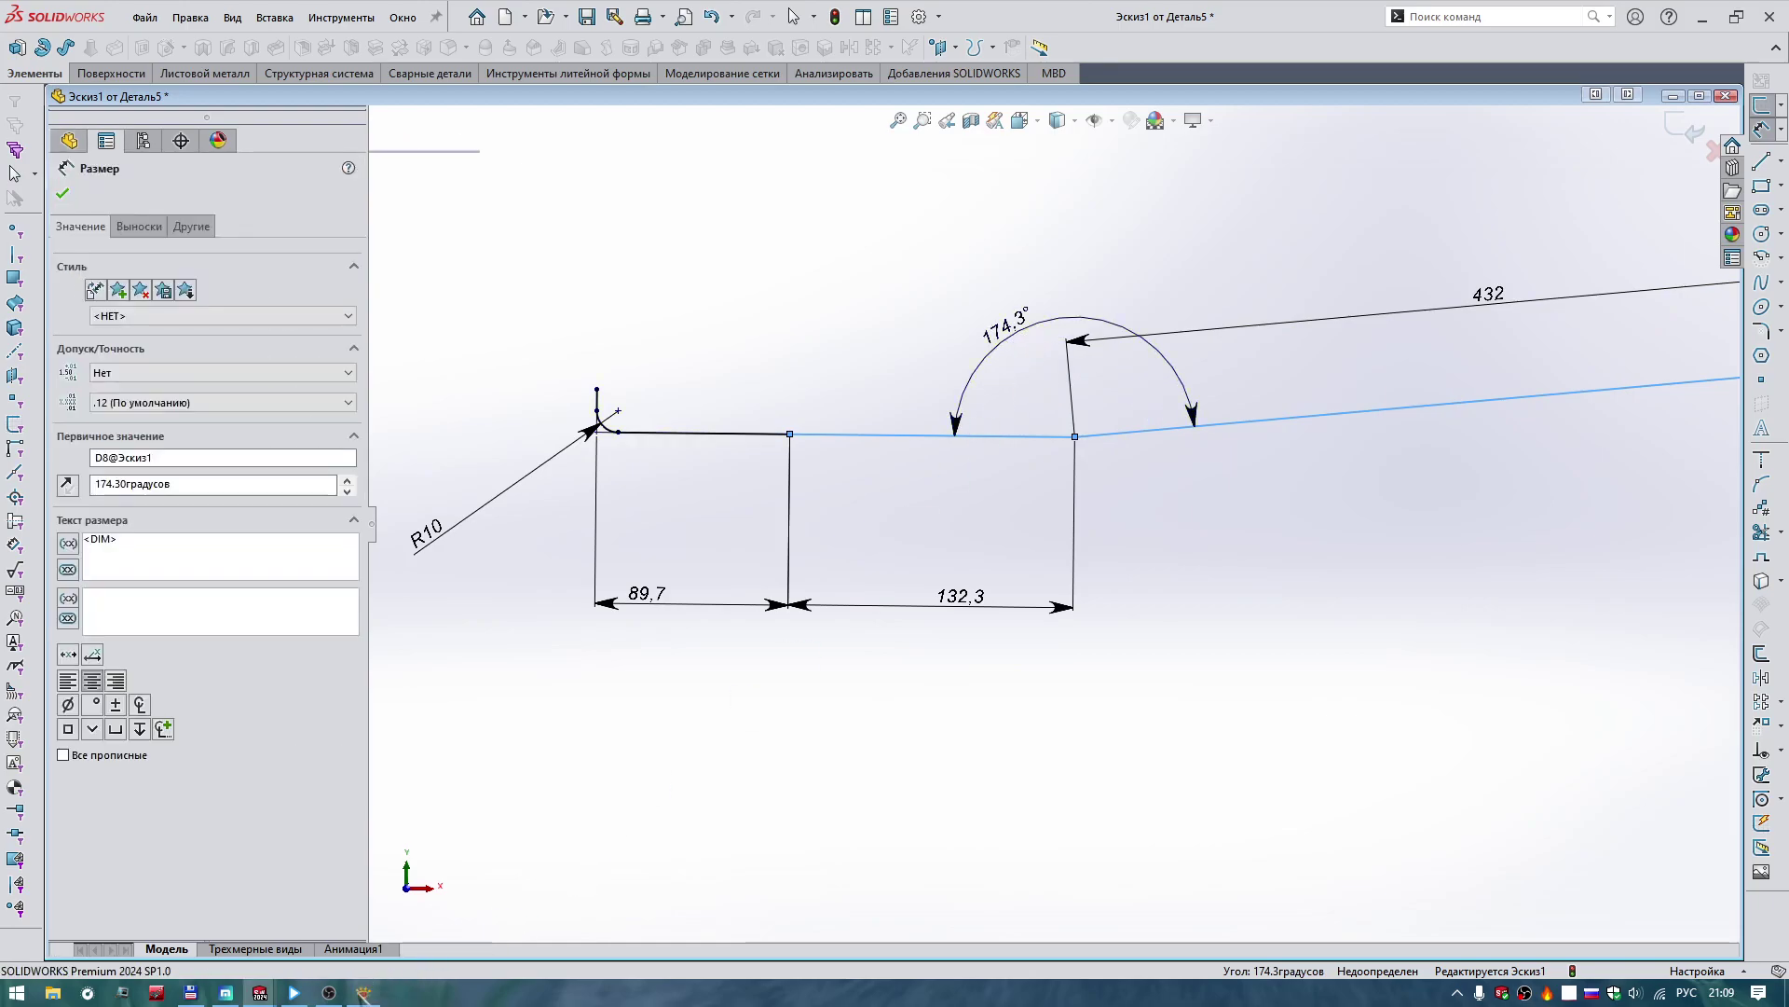
left_click(363, 993)
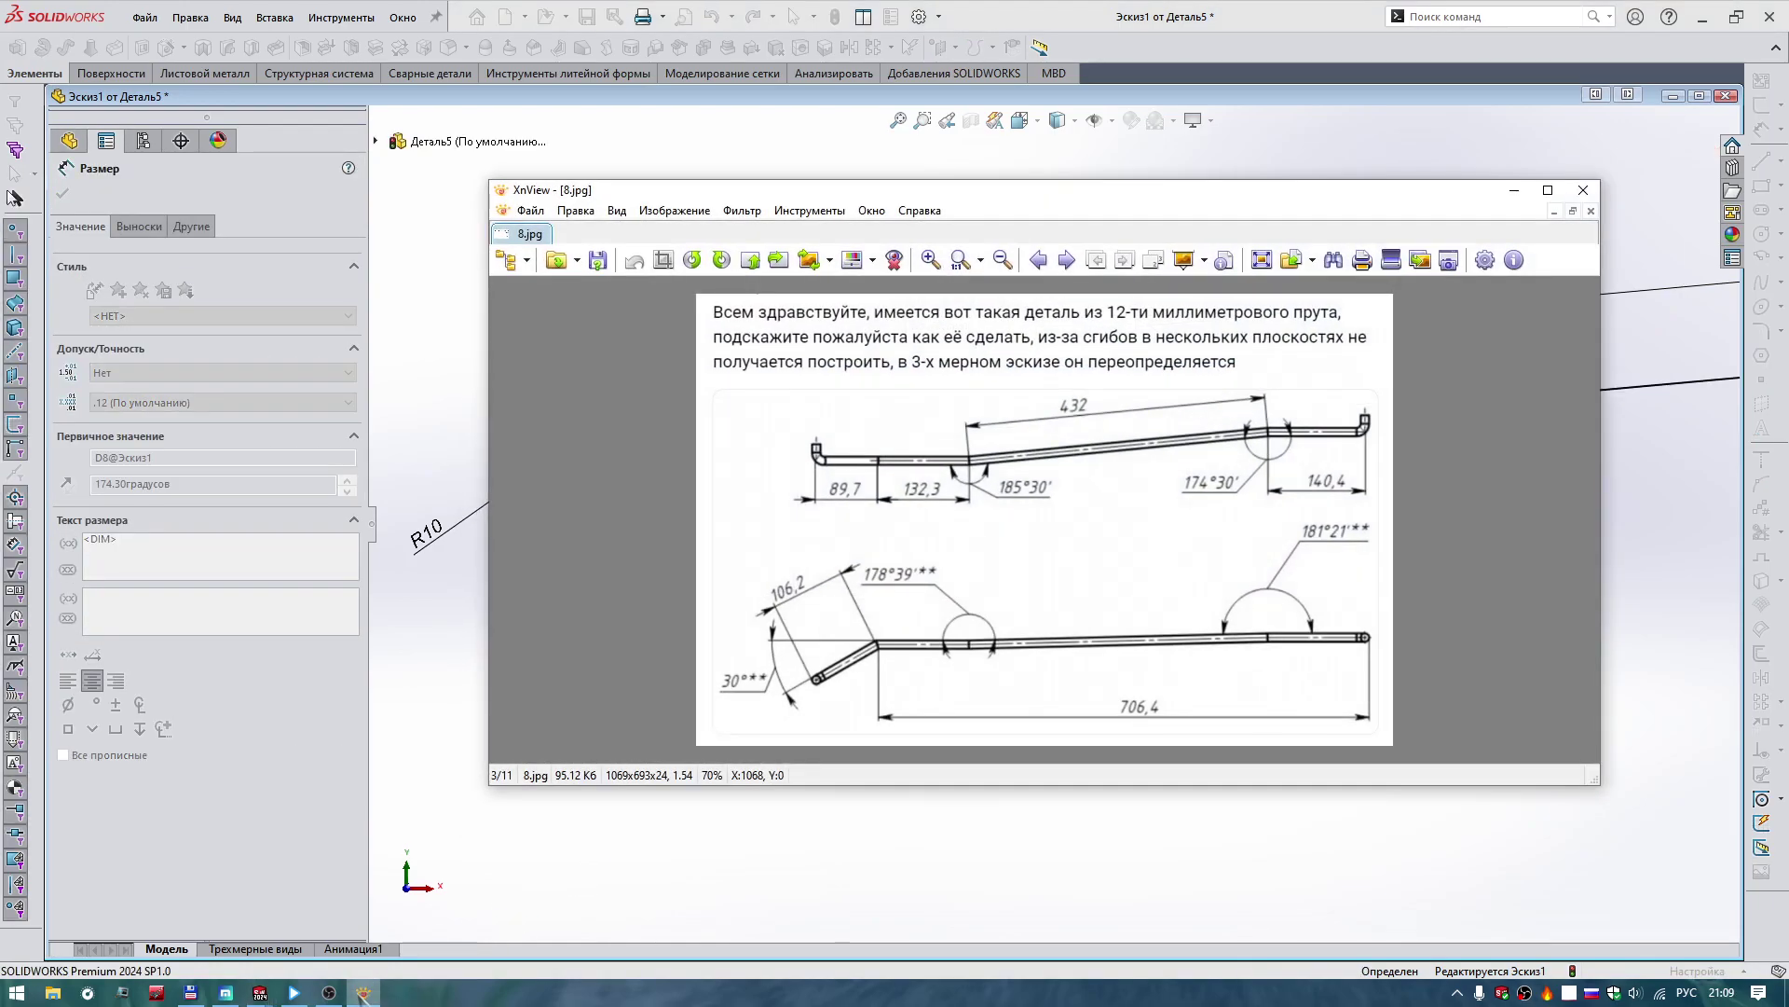
left_click(363, 993)
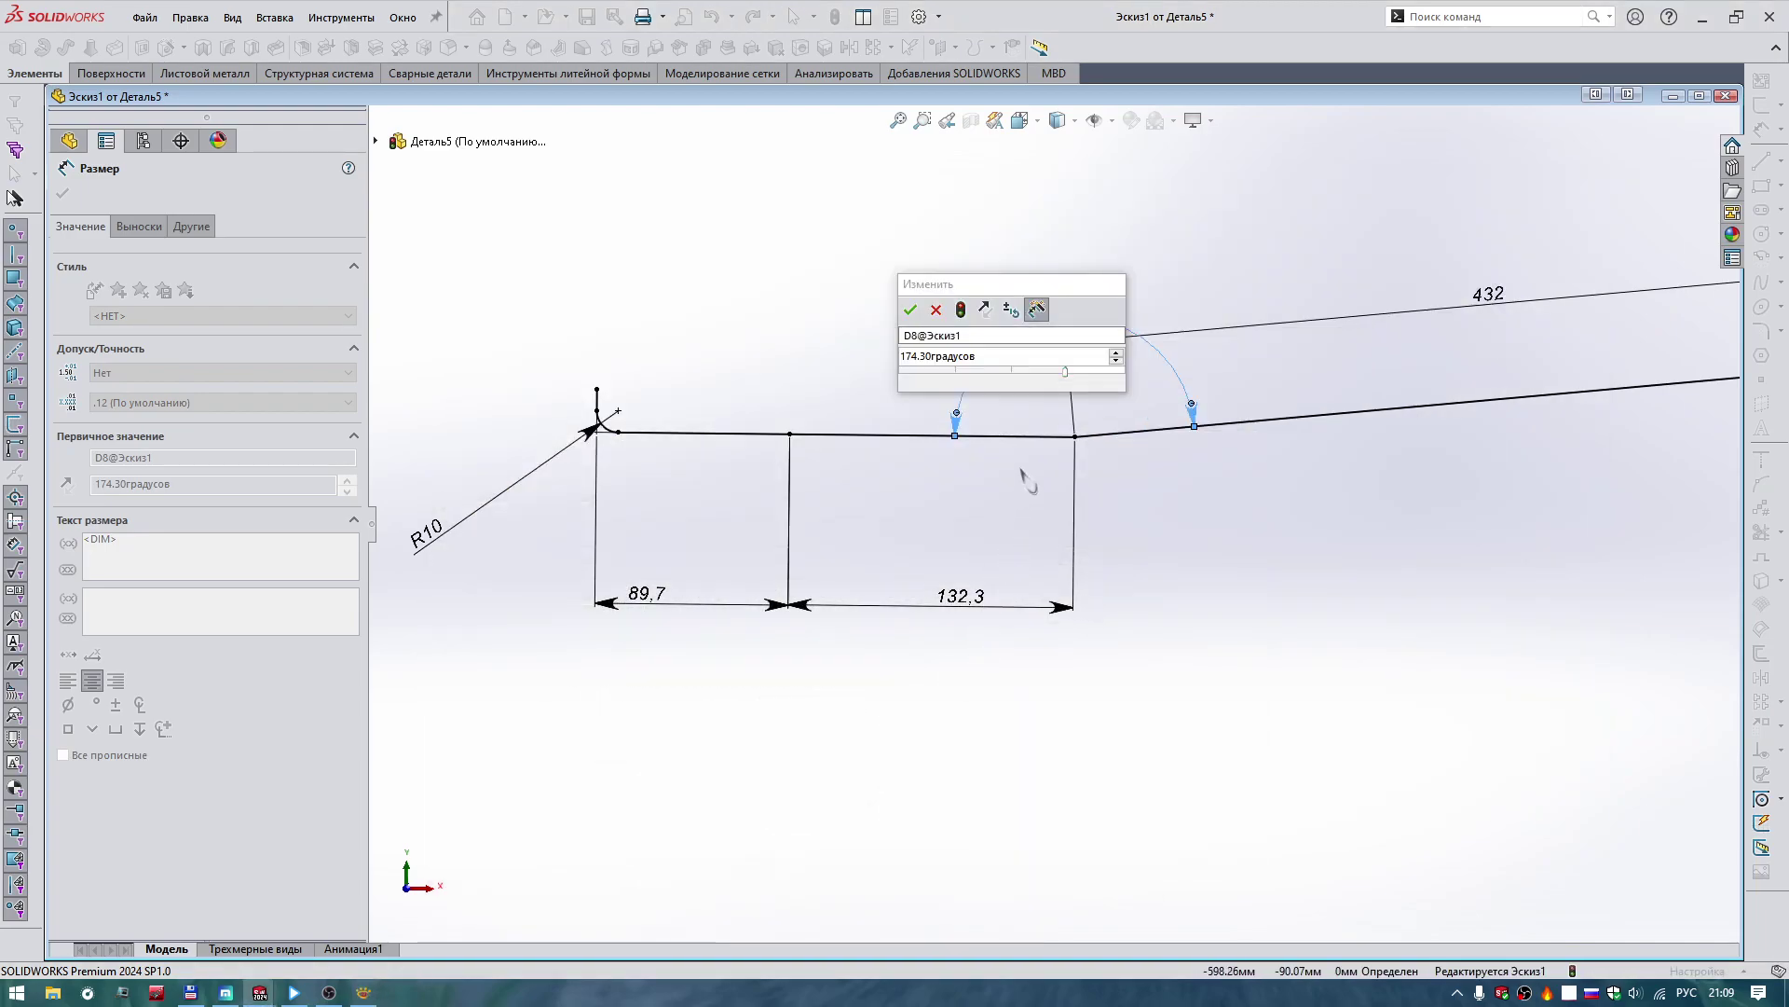
left_click(936, 311)
left_click(1014, 503)
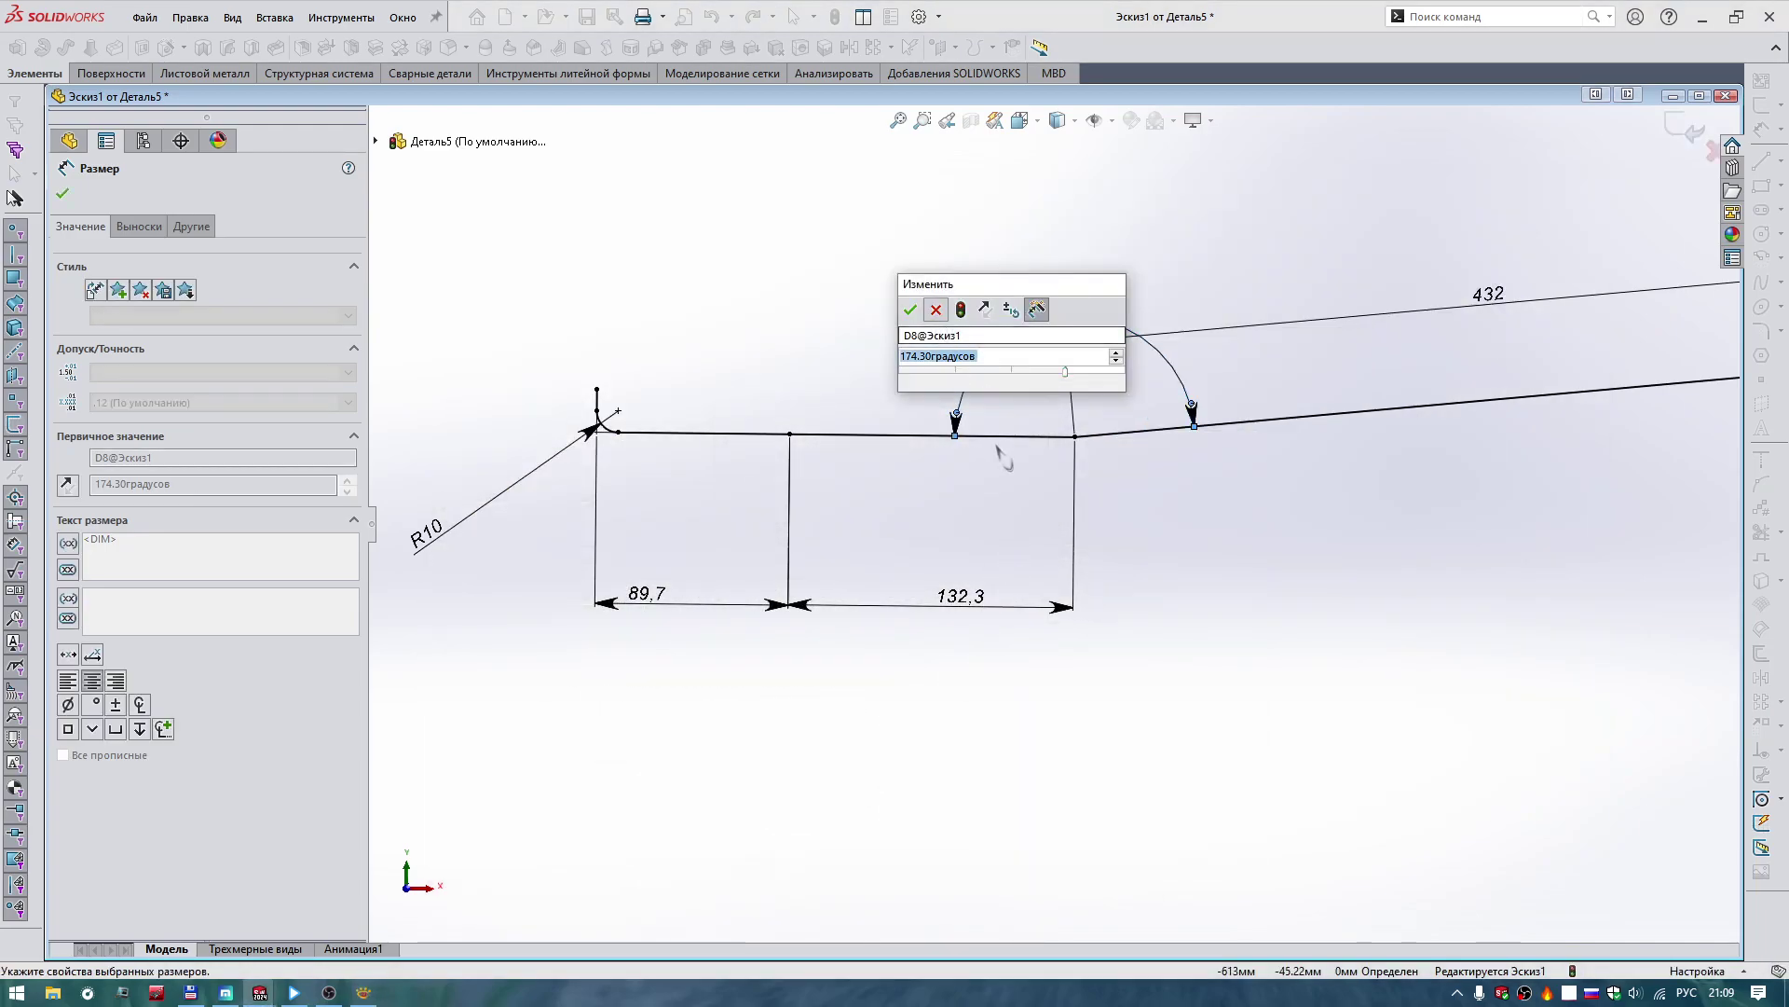
key("Return")
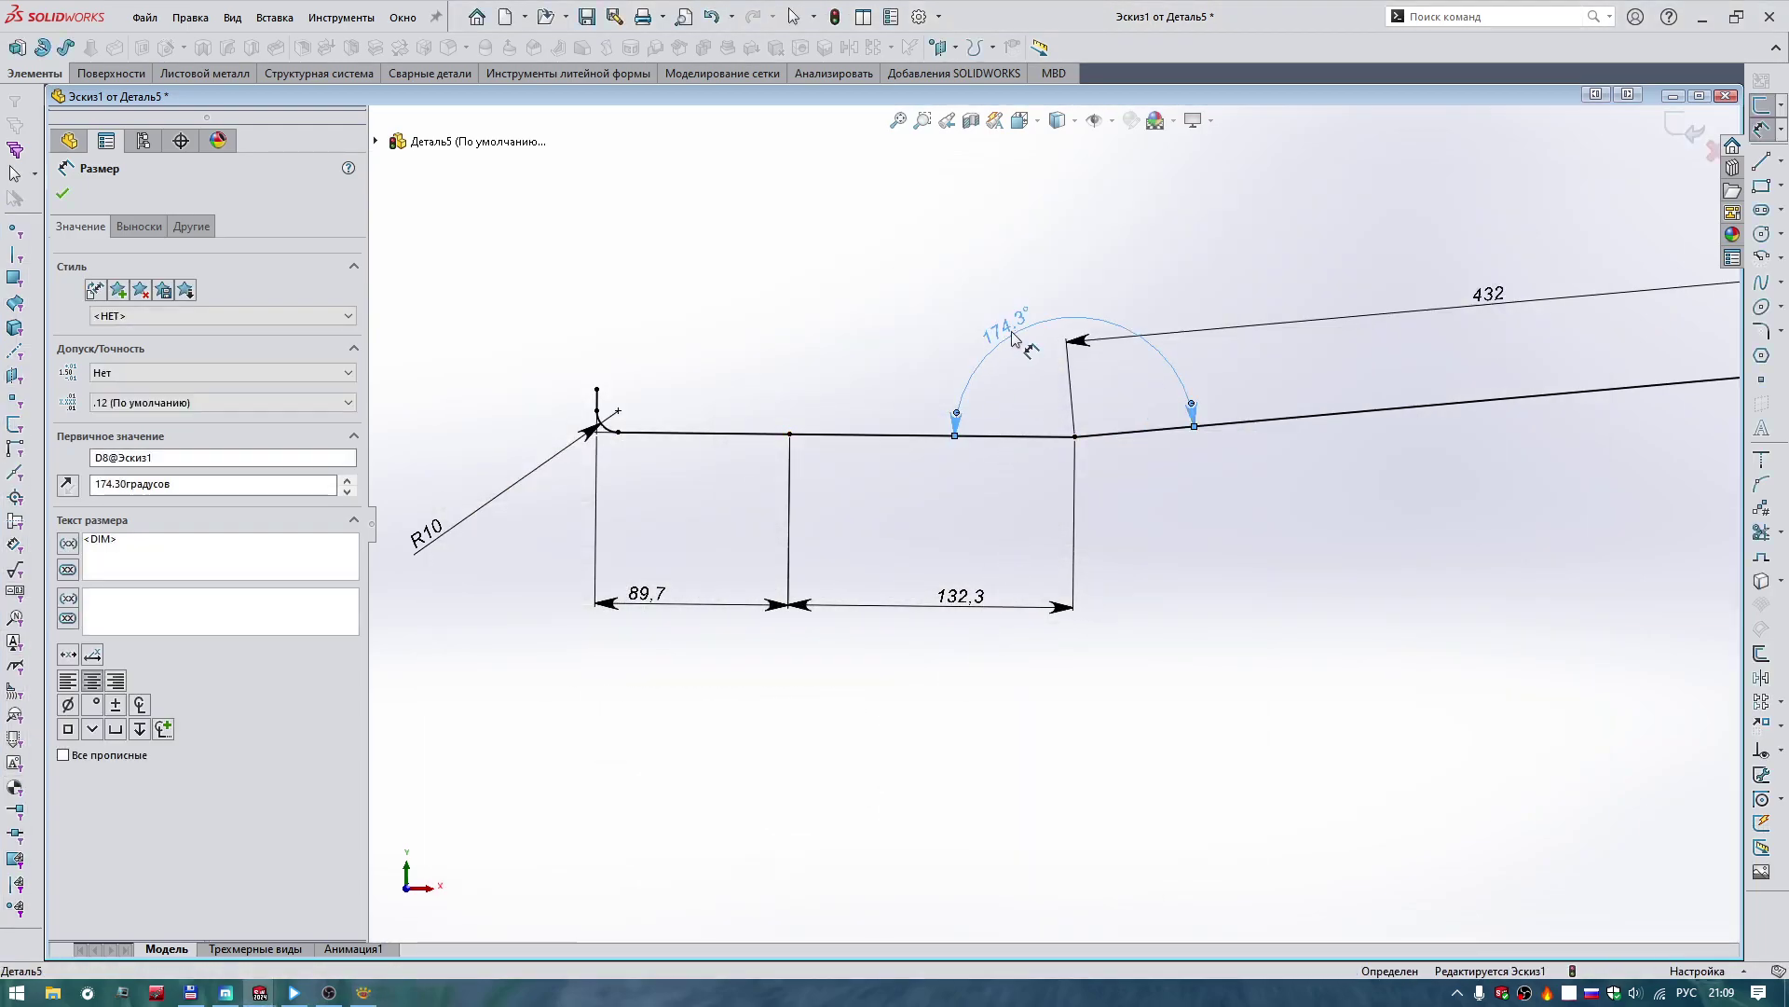
key("Delete")
Re-create the bend angle on the other side at 185.3°, fully defining Эскиз1.
left_click(1067, 435)
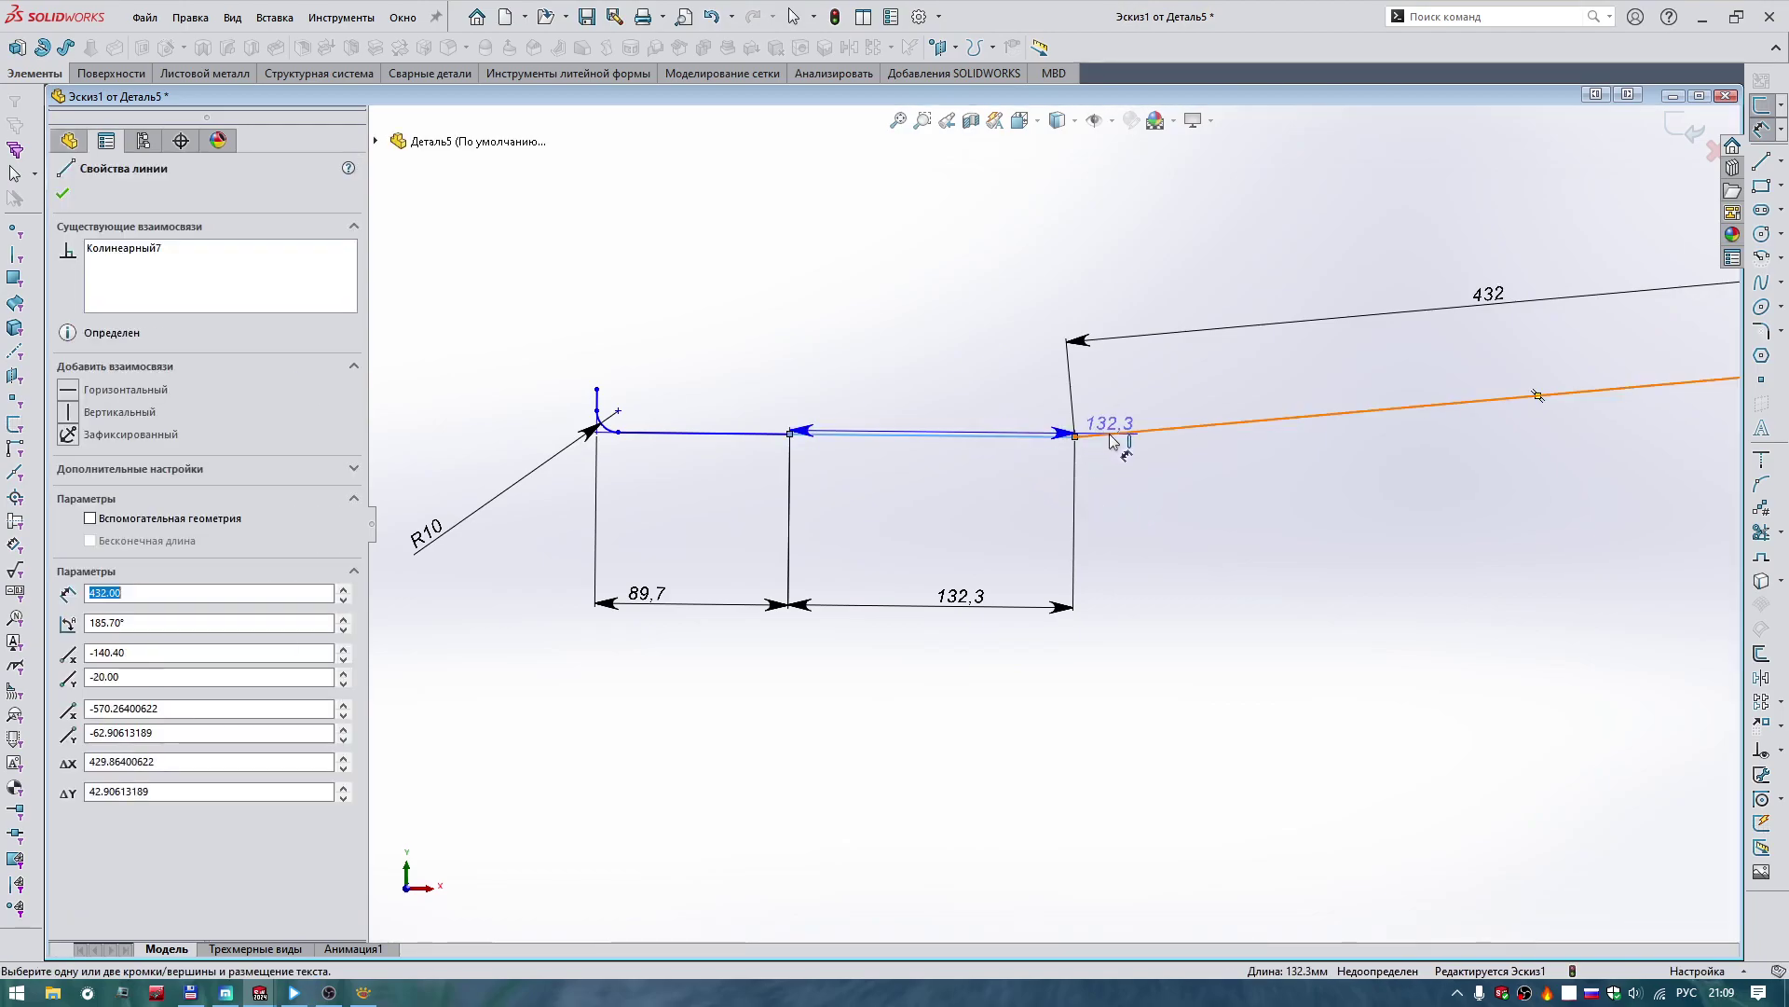
left_click(1123, 512)
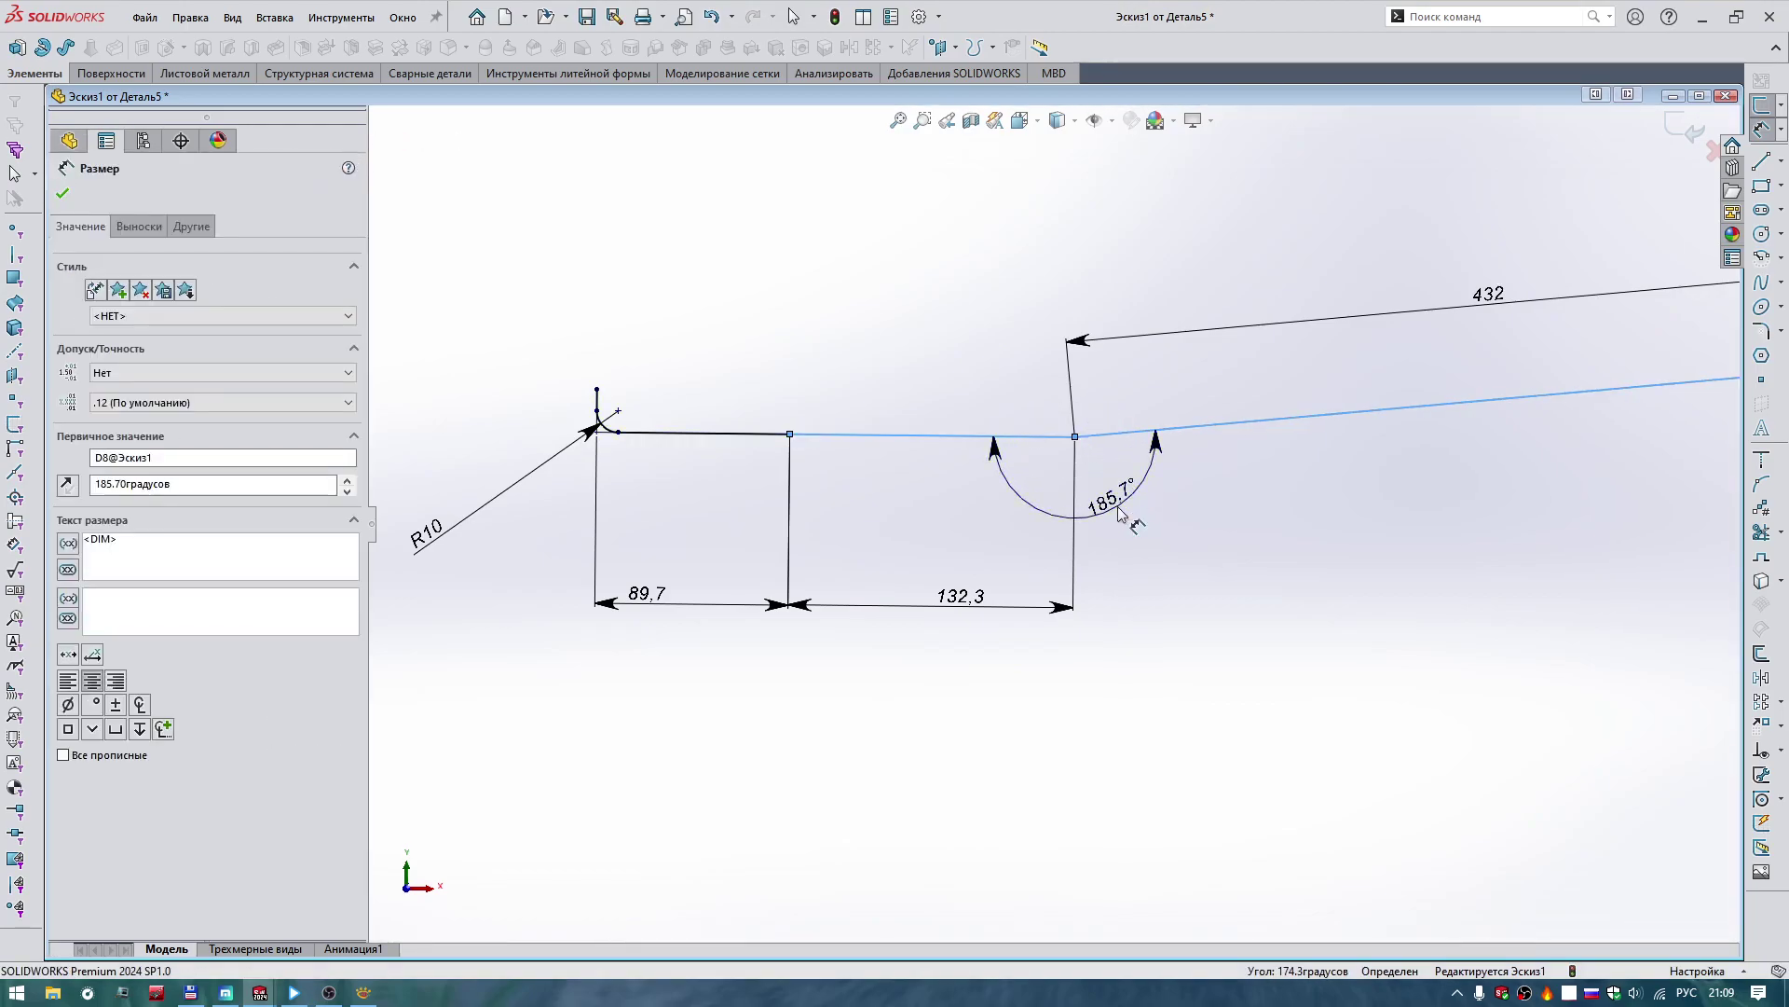
type("185,3")
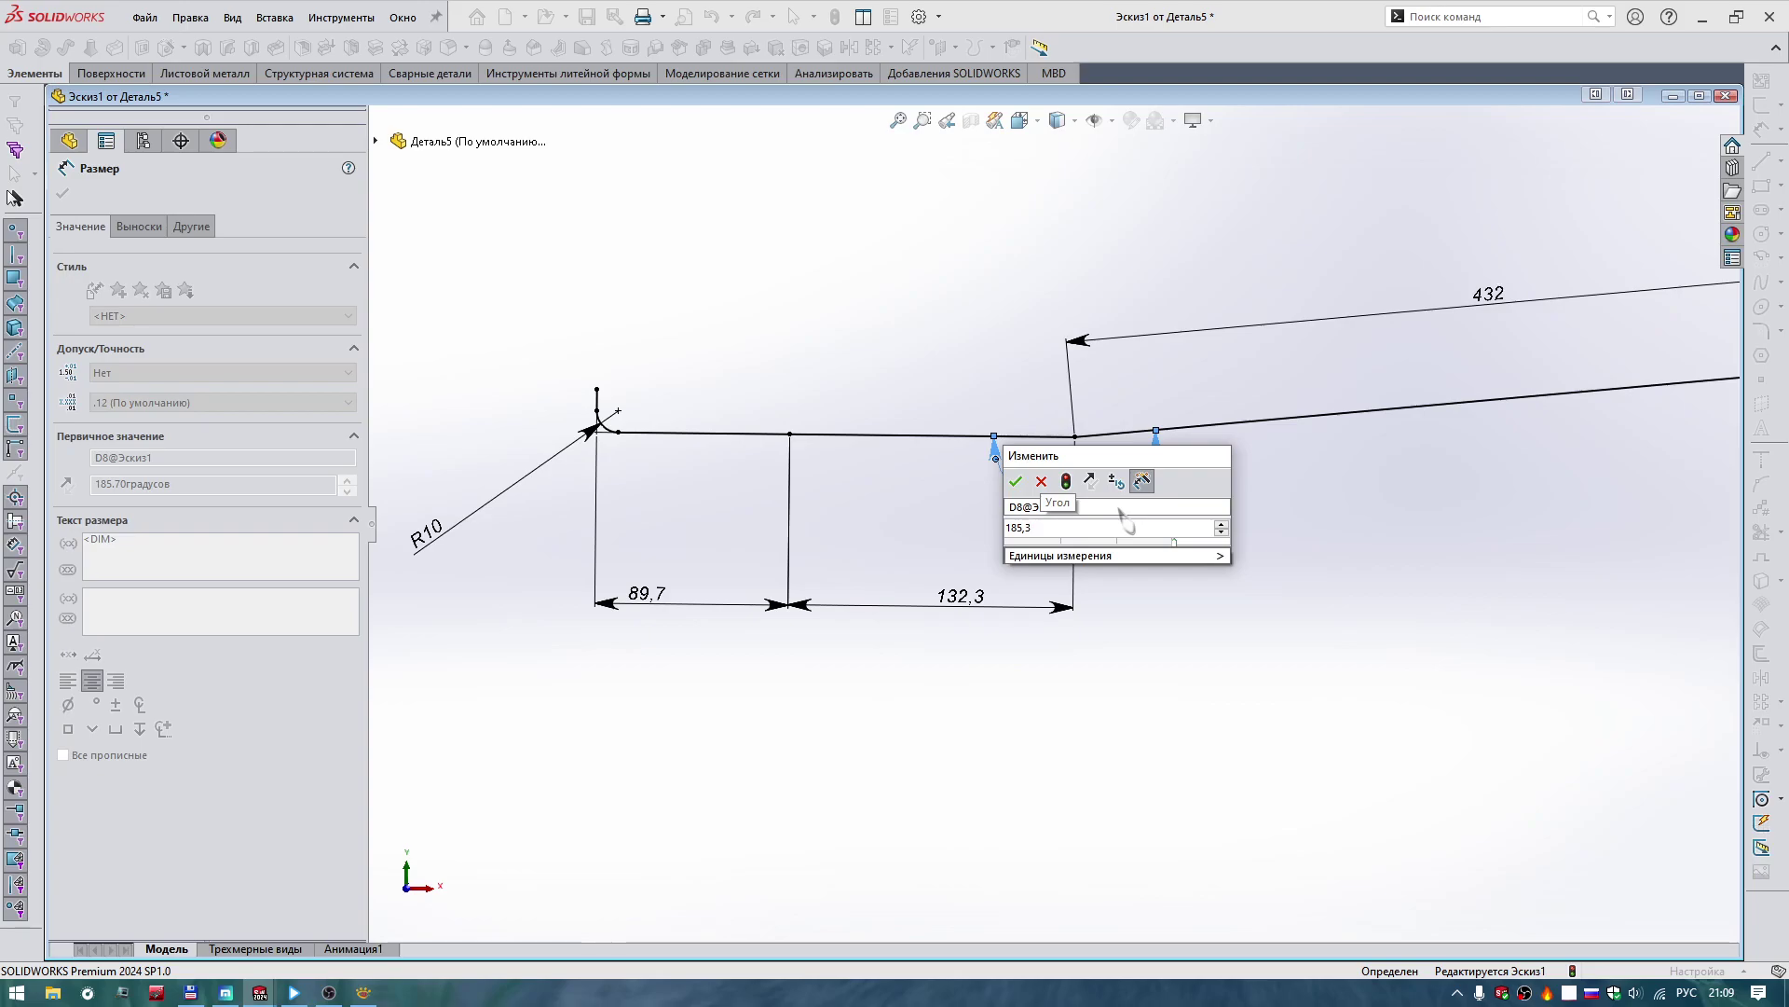
key("Return")
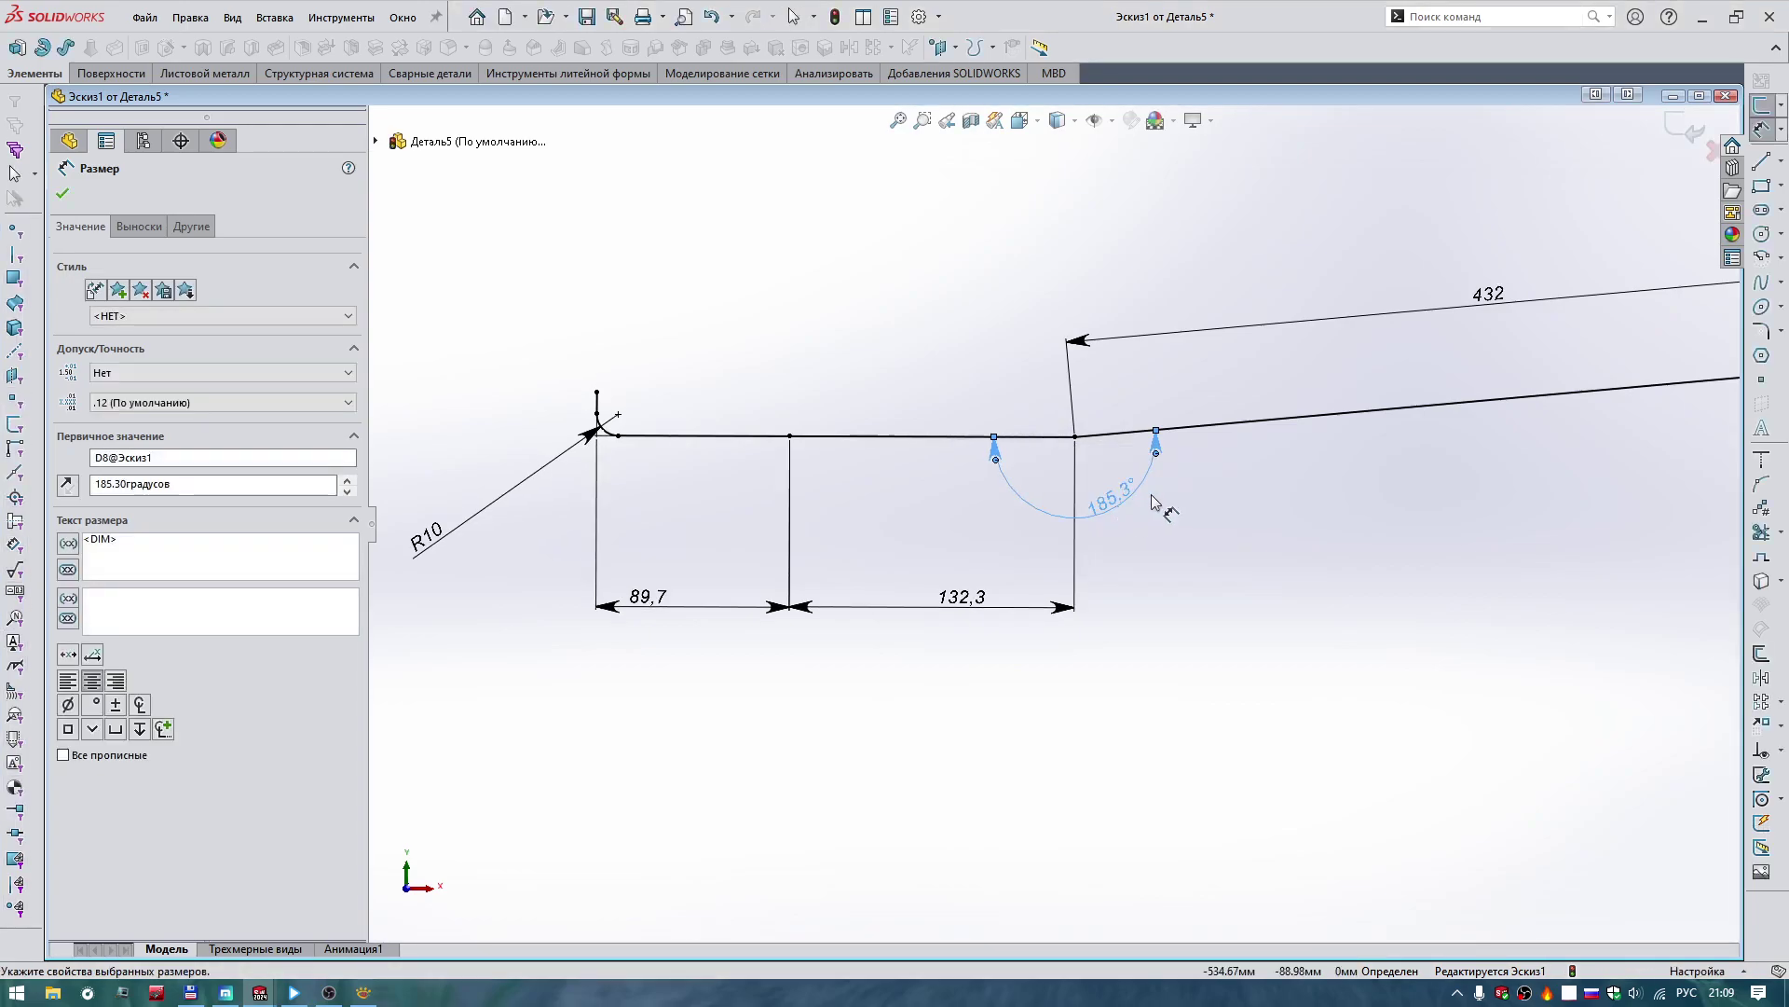
left_click(1402, 470)
scroll(1402, 470, "up", 3)
scroll(1178, 475, "down", 2)
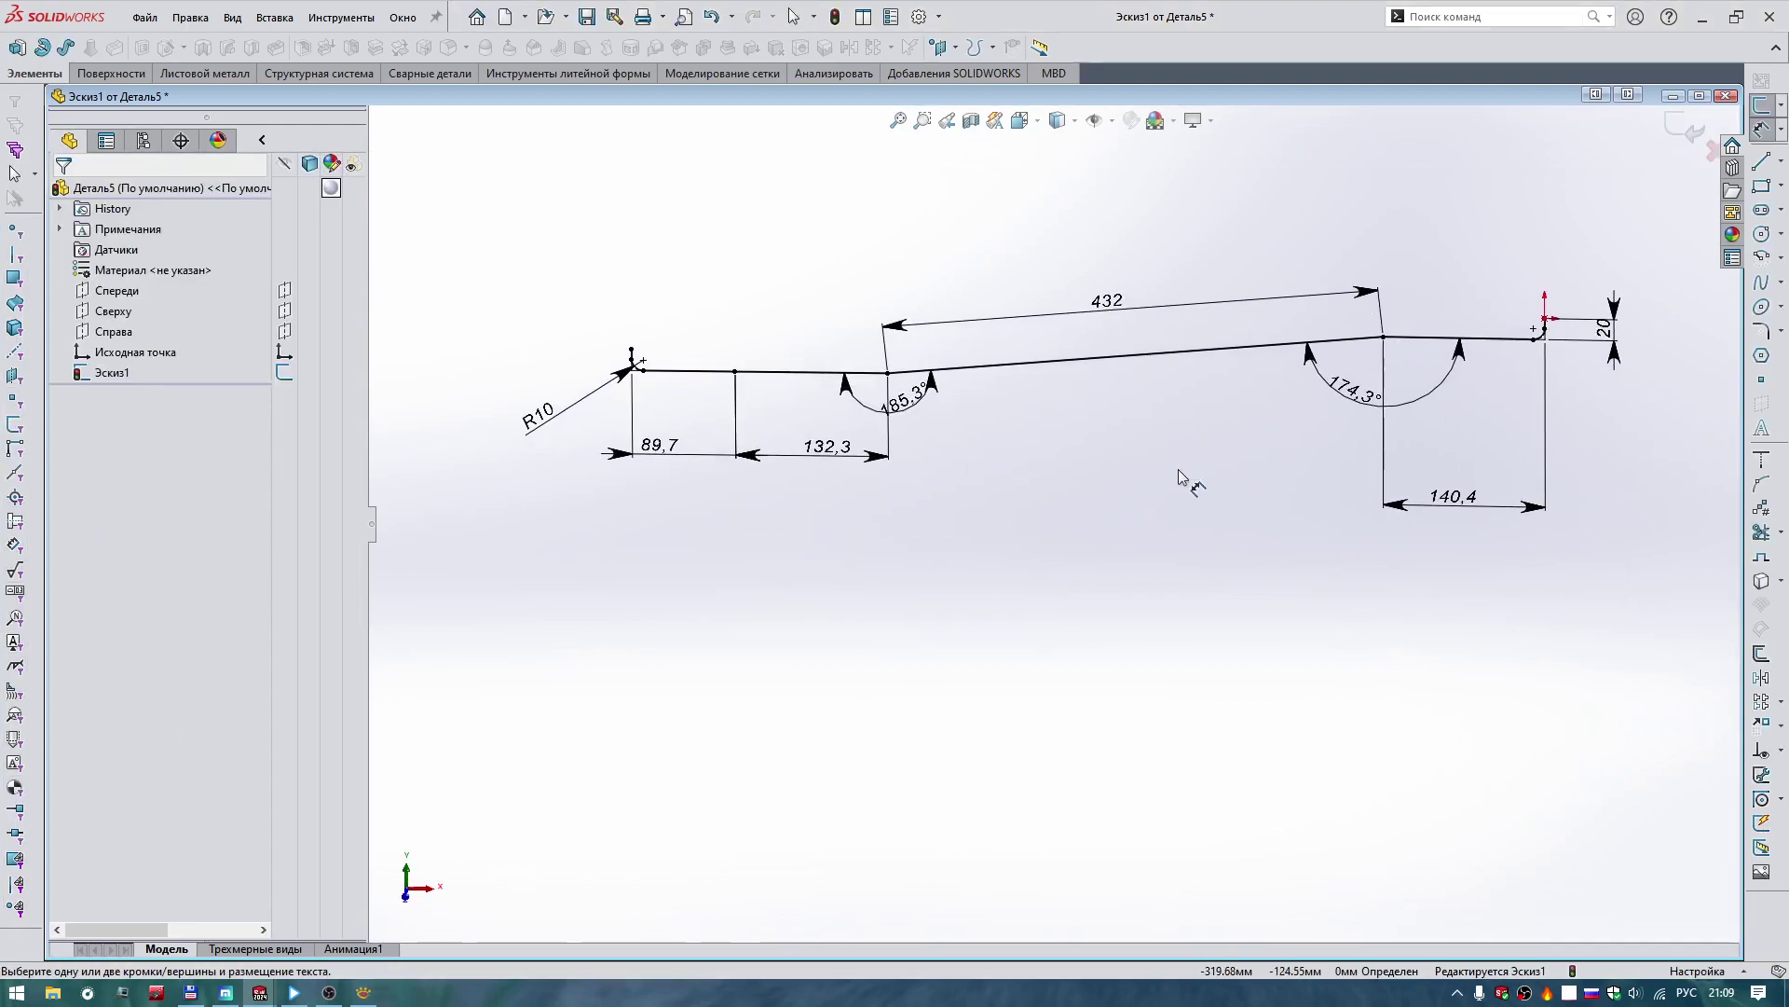
middle_click_drag(1178, 468, 1198, 467)
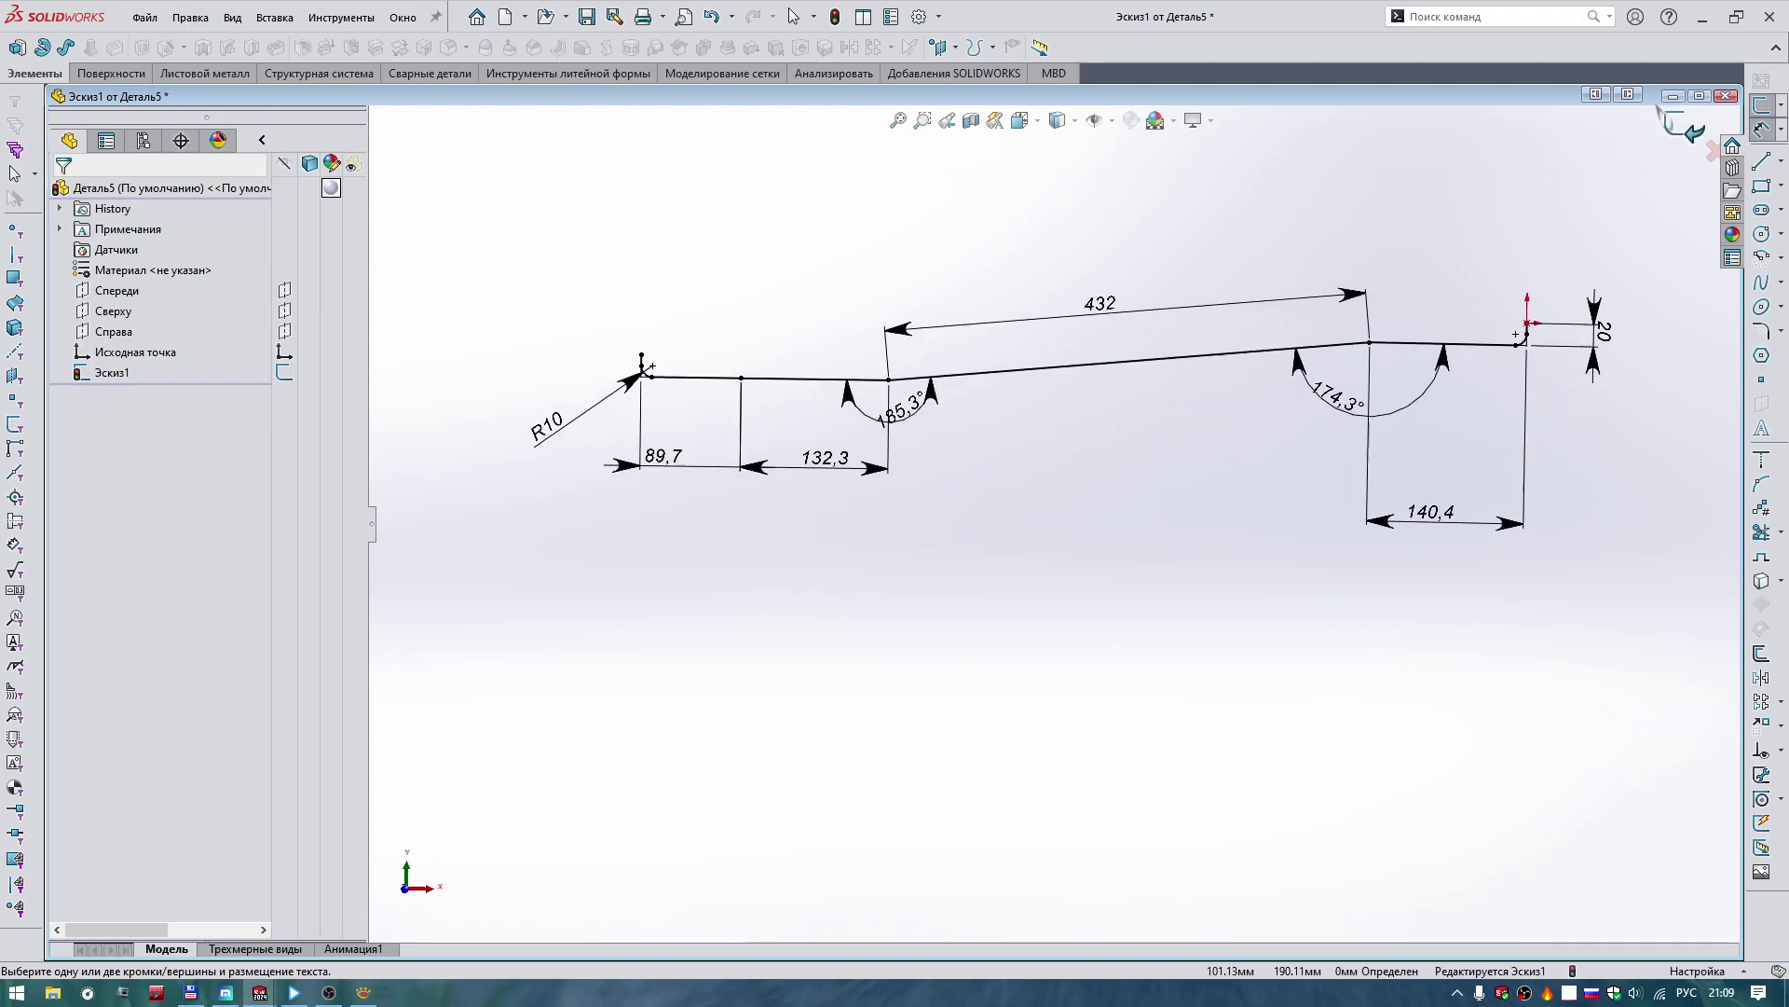
Exit the sketch and save the part over the existing file пруток 2.
left_click(1691, 130)
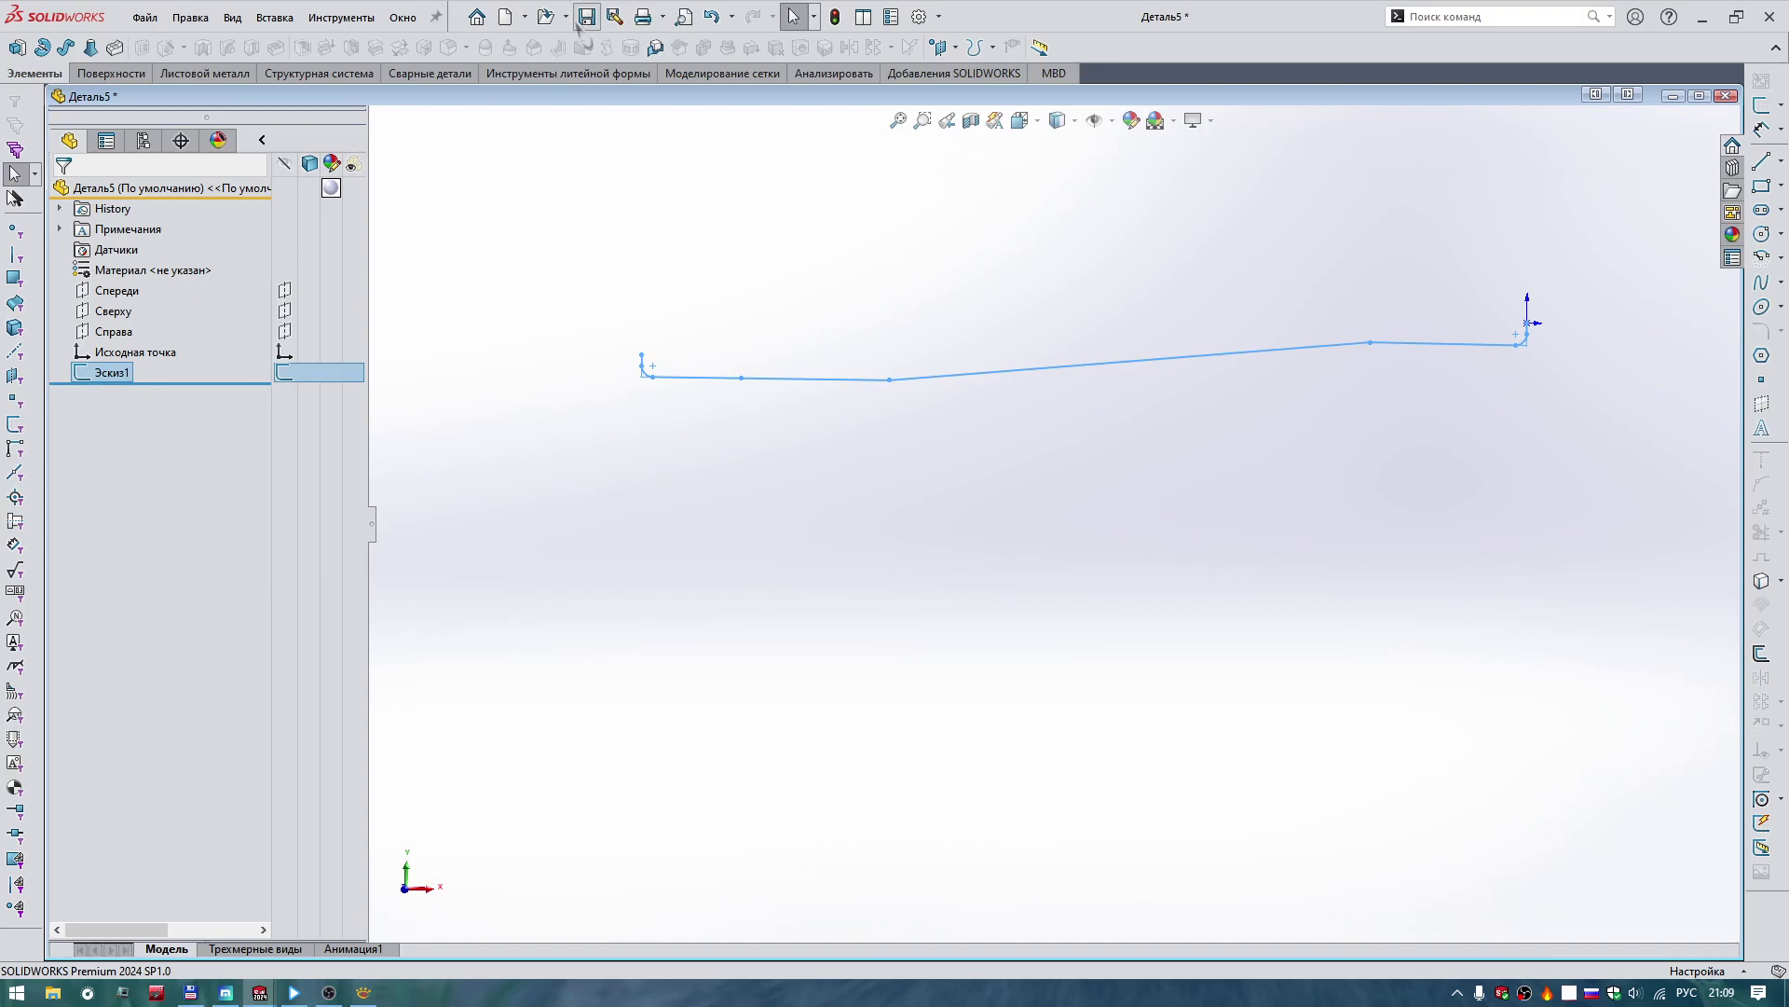
key("ctrl+s")
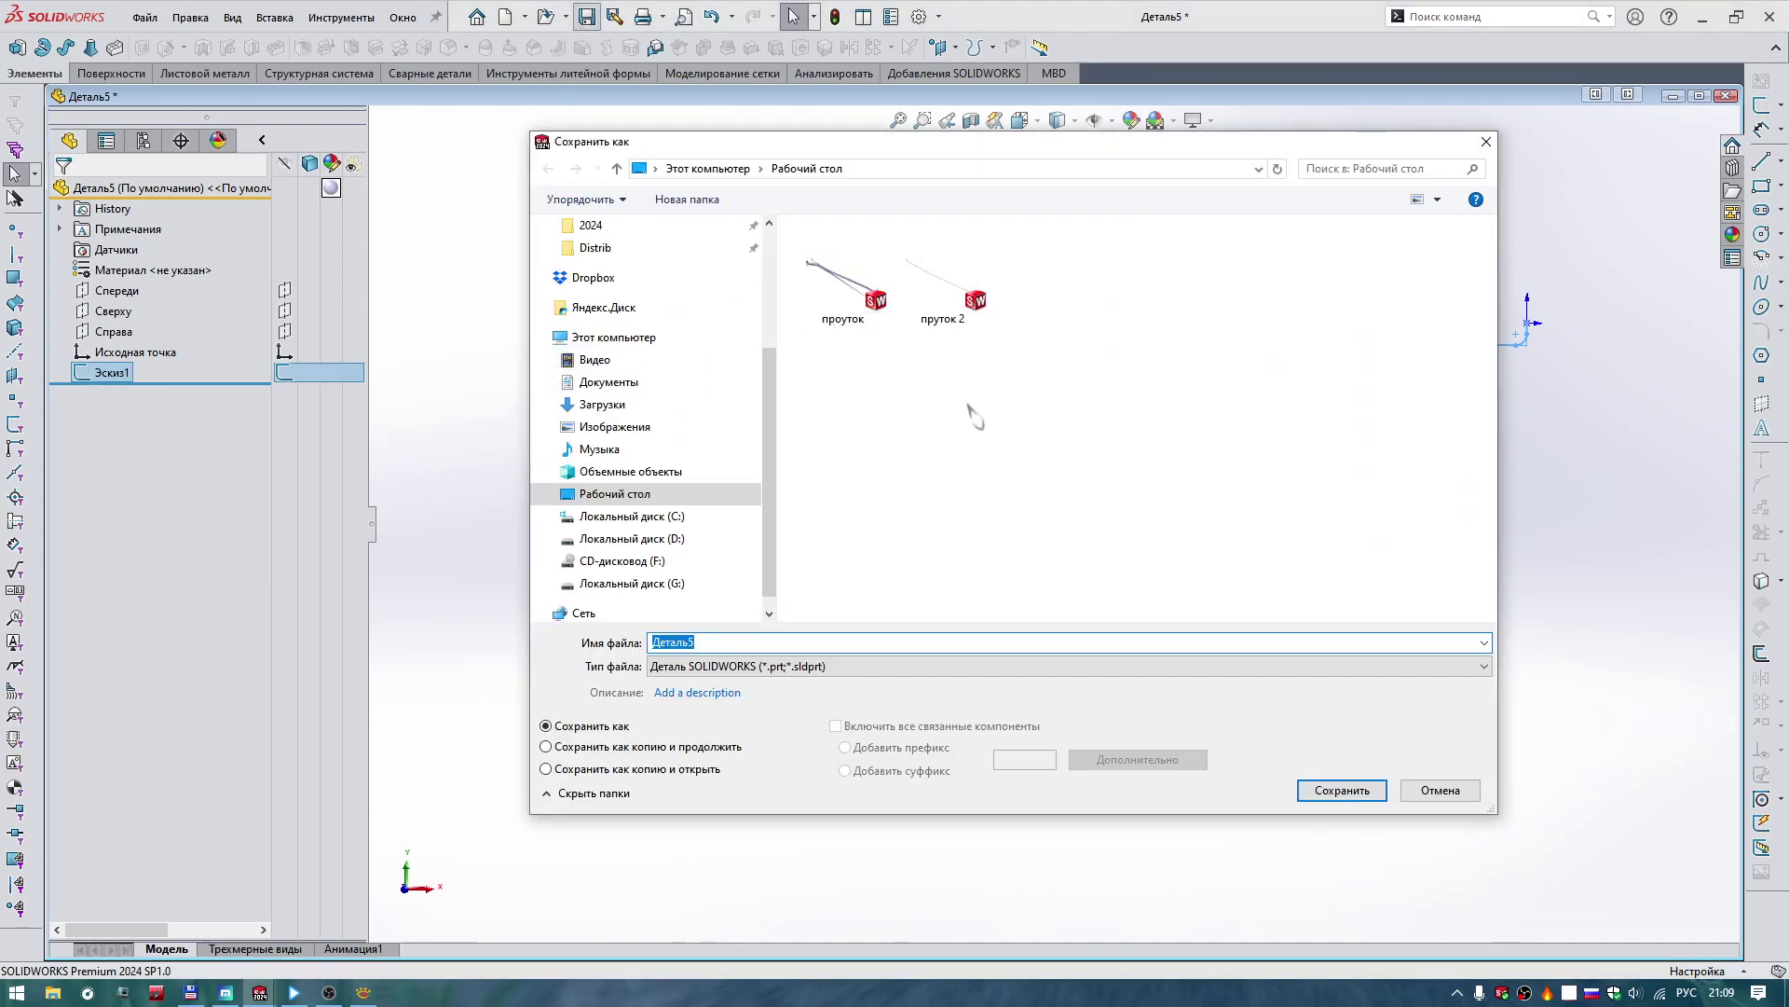
left_click(983, 316)
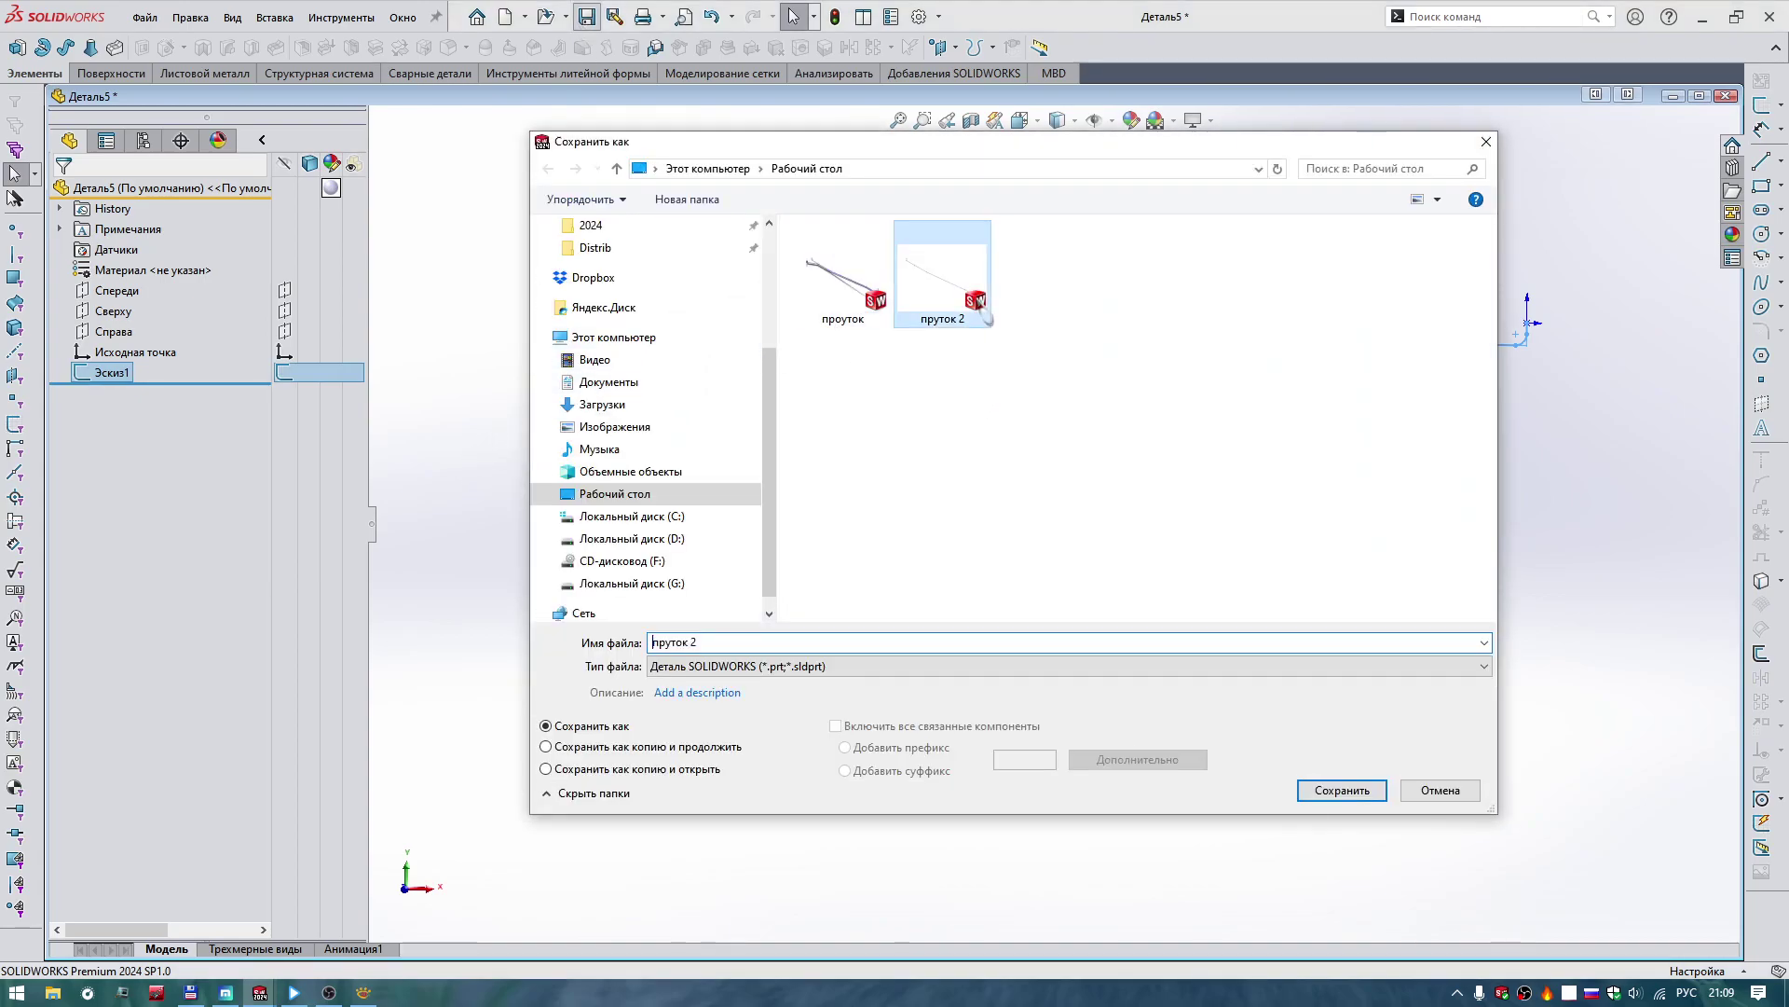
left_click(1331, 792)
left_click(962, 518)
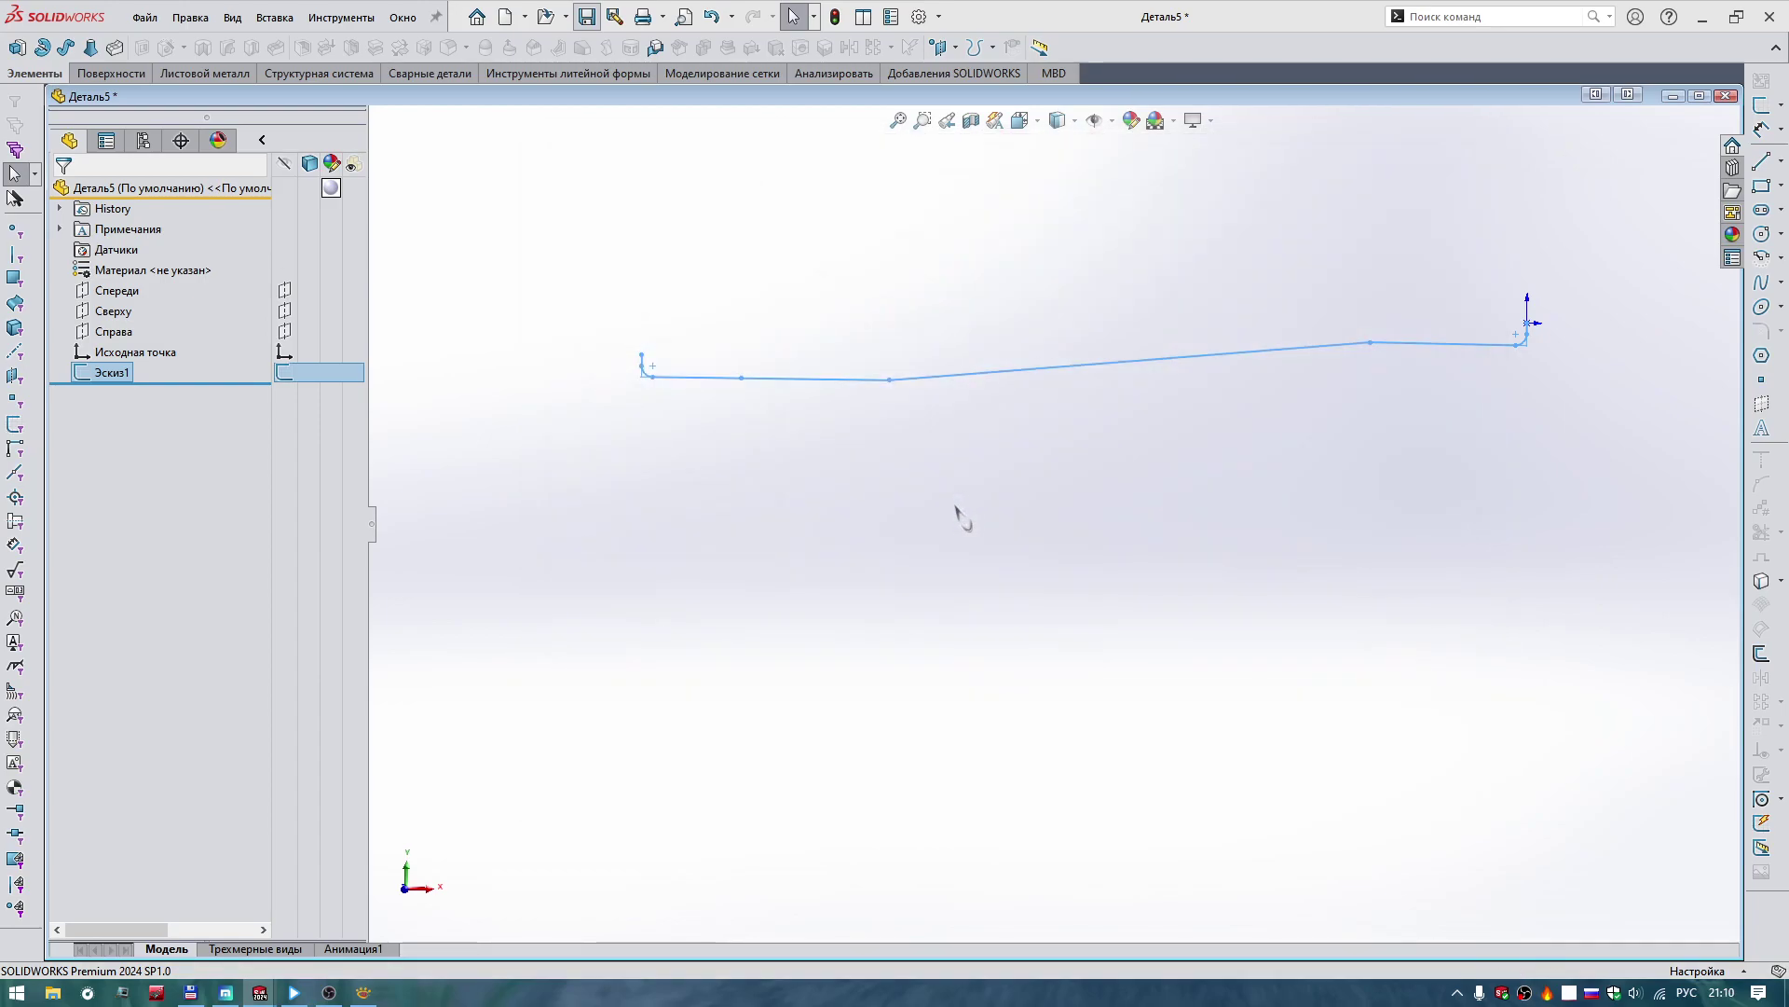
Start a new sketch, Эскиз2, on the Сверху (Top) plane.
left_click(772, 566)
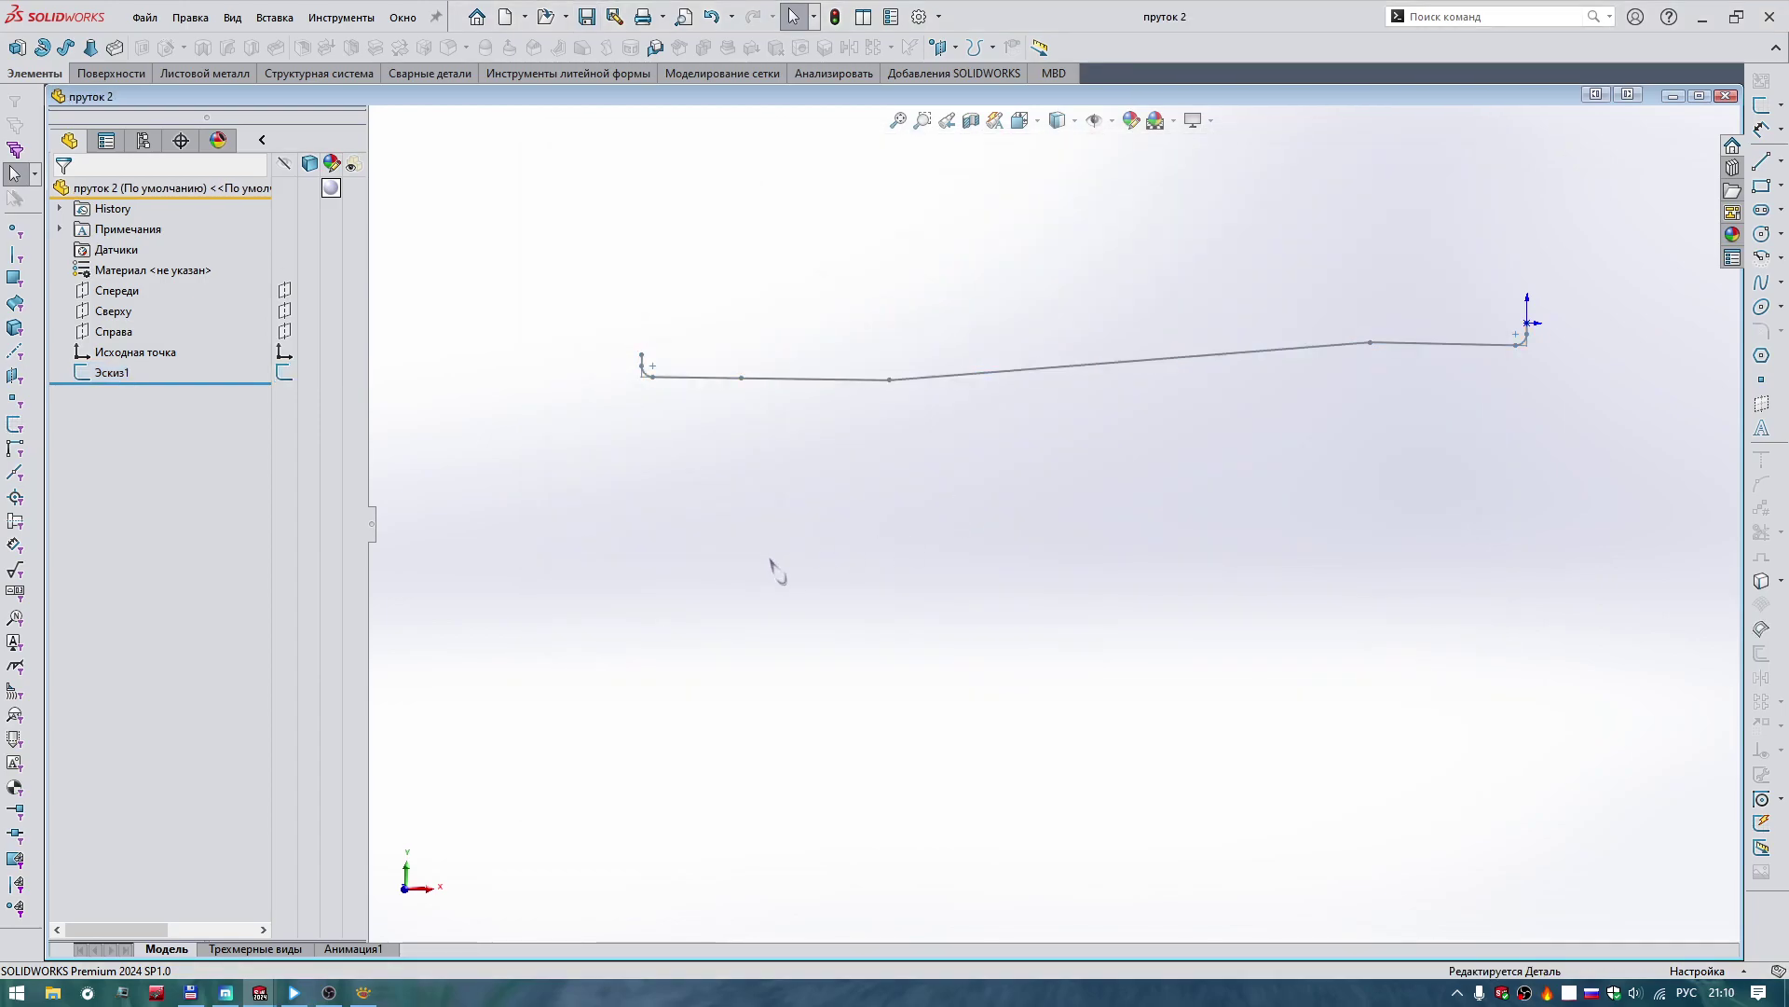
middle_click_drag(773, 565, 762, 552)
right_click_drag(773, 501, 755, 473)
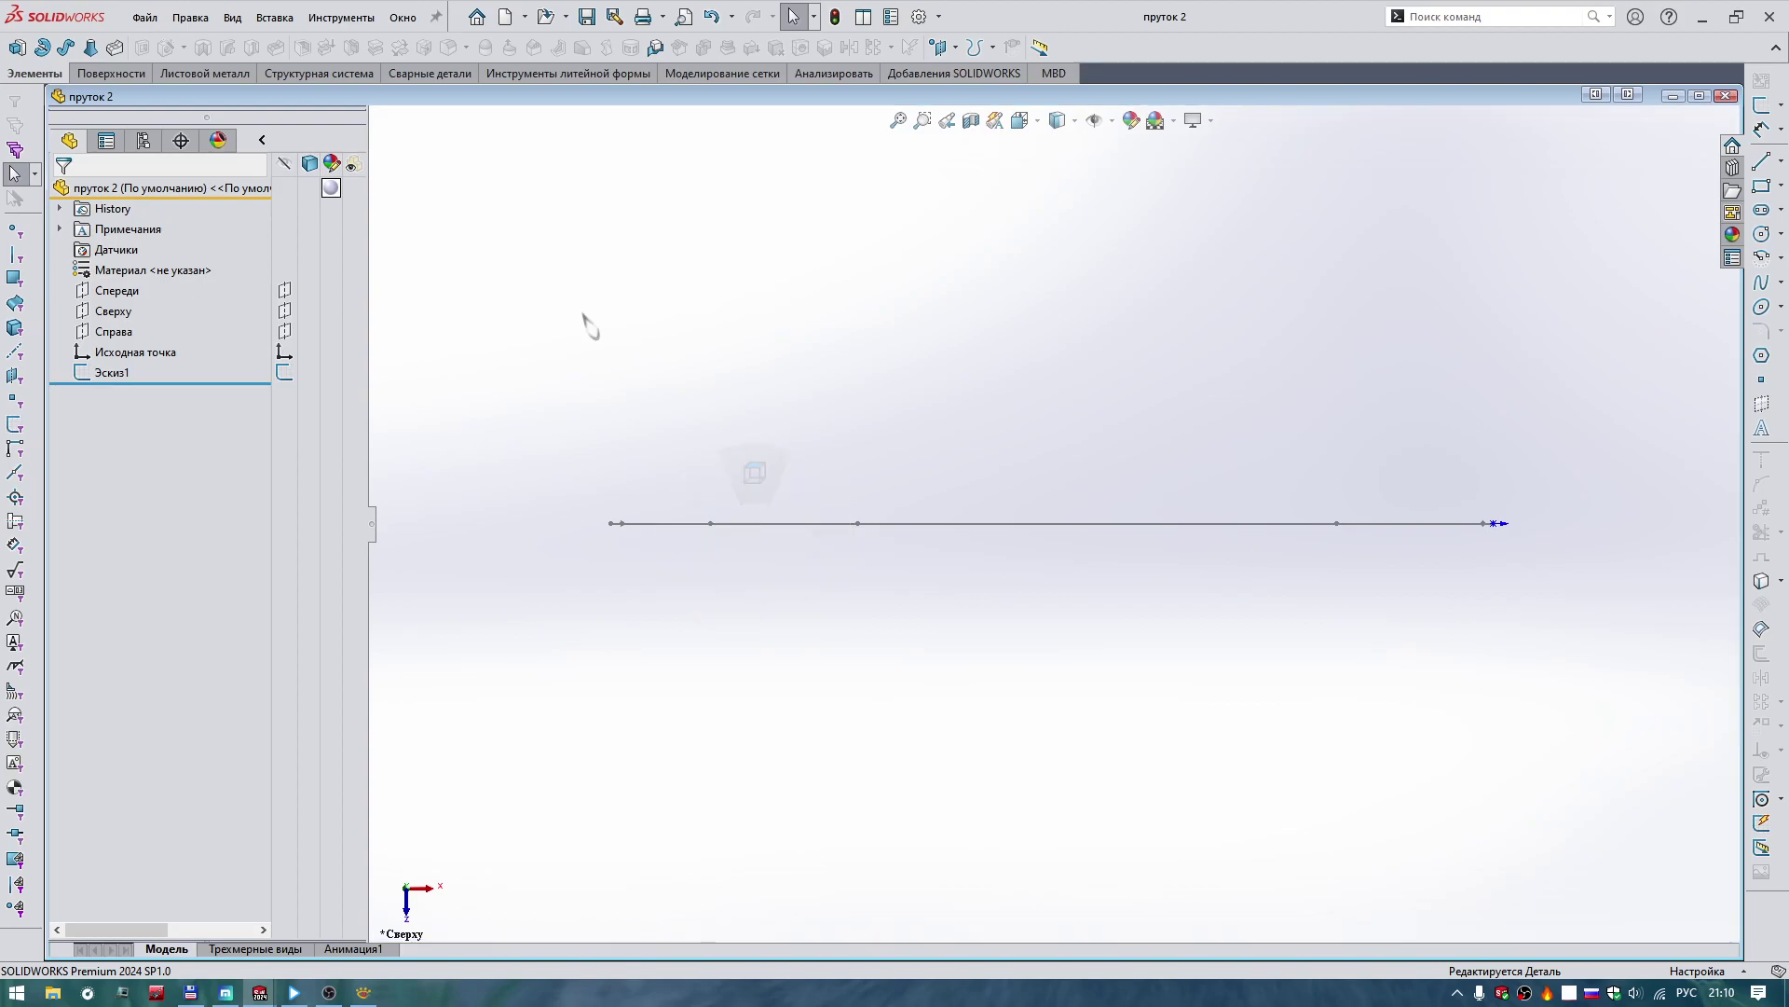
left_click(117, 310)
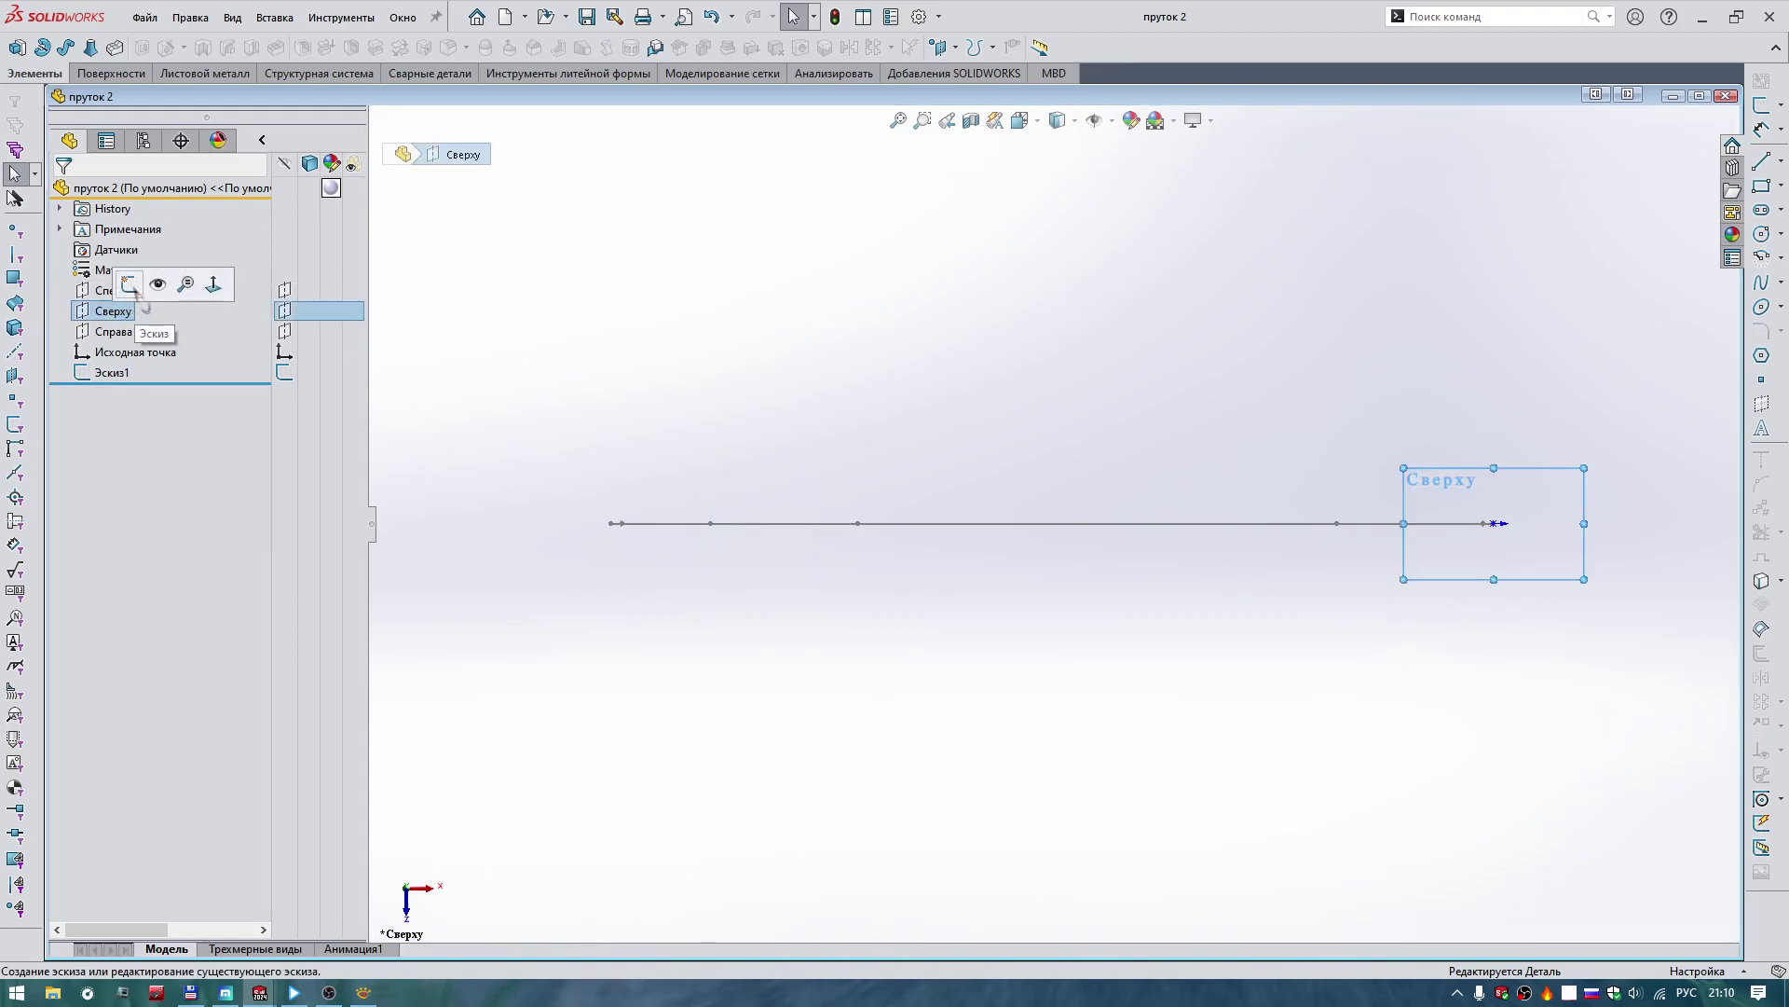
left_click(137, 292)
left_click(839, 313)
right_click_drag(879, 405, 863, 416)
Move the XnView reference drawing to the top of the screen, showing its lower view.
key("alt+Tab")
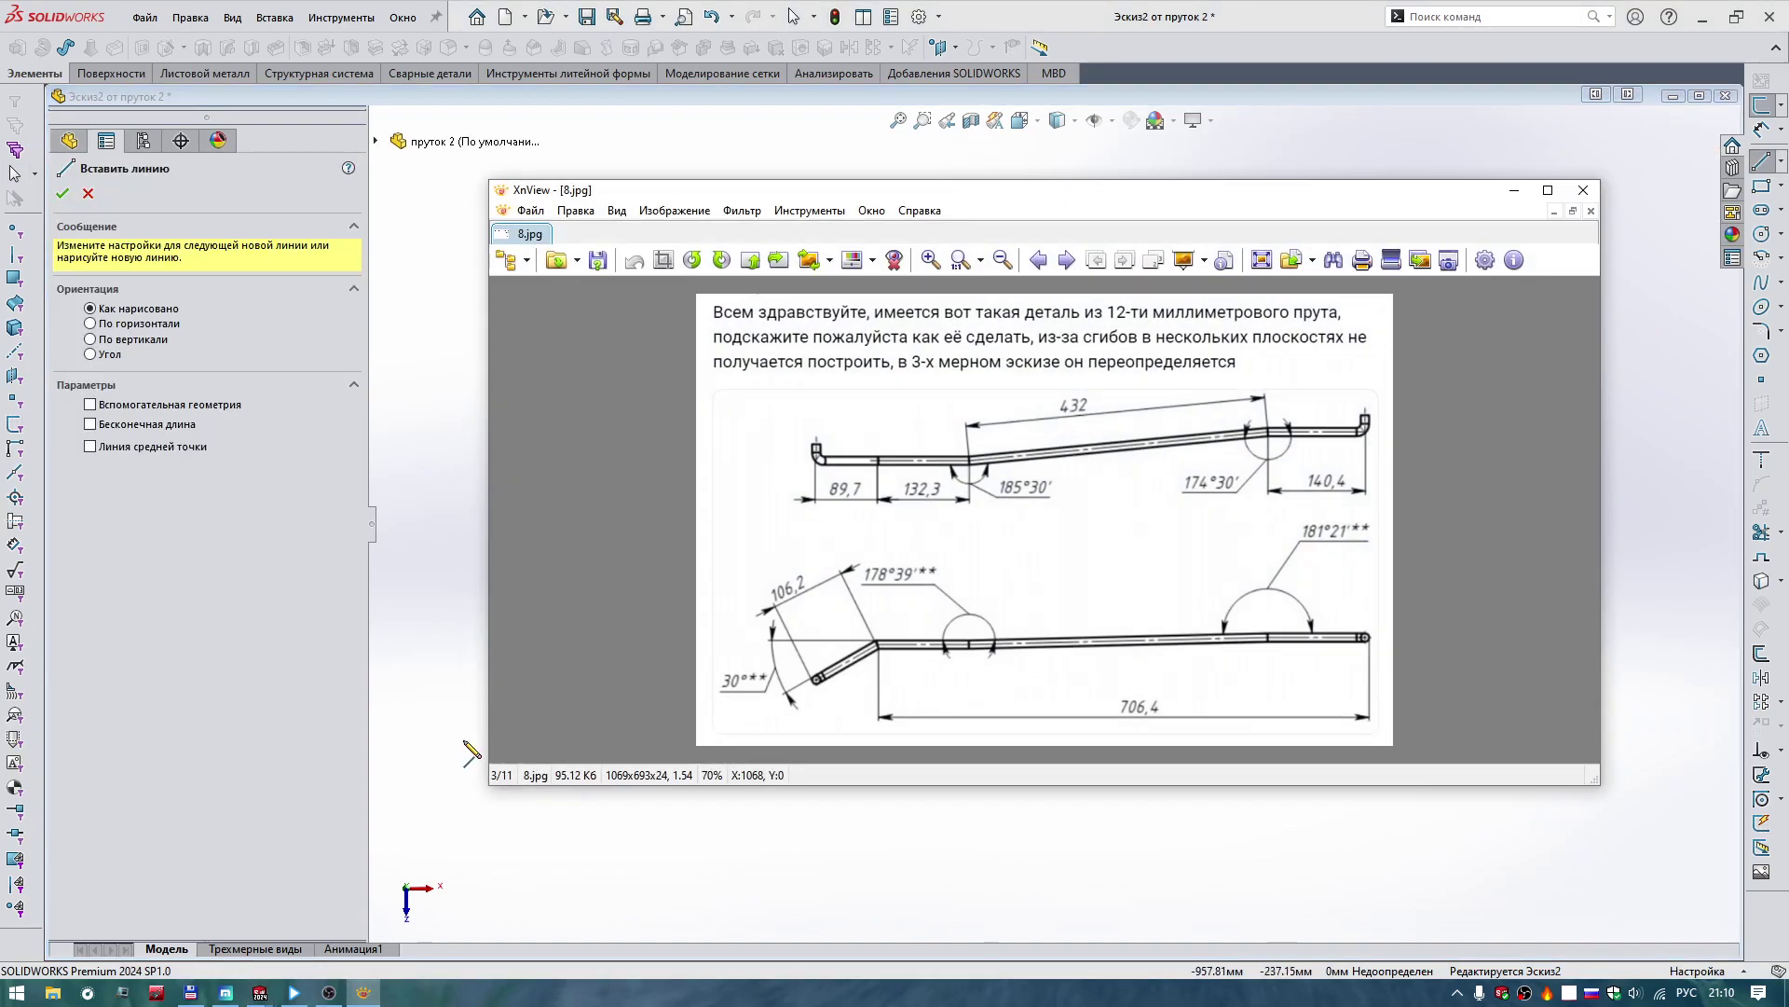
scroll(1095, 615, "down", 2)
scroll(1109, 685, "up", 2)
scroll(1309, 620, "up", 2)
scroll(1305, 622, "down", 1)
scroll(1305, 625, "down", 1)
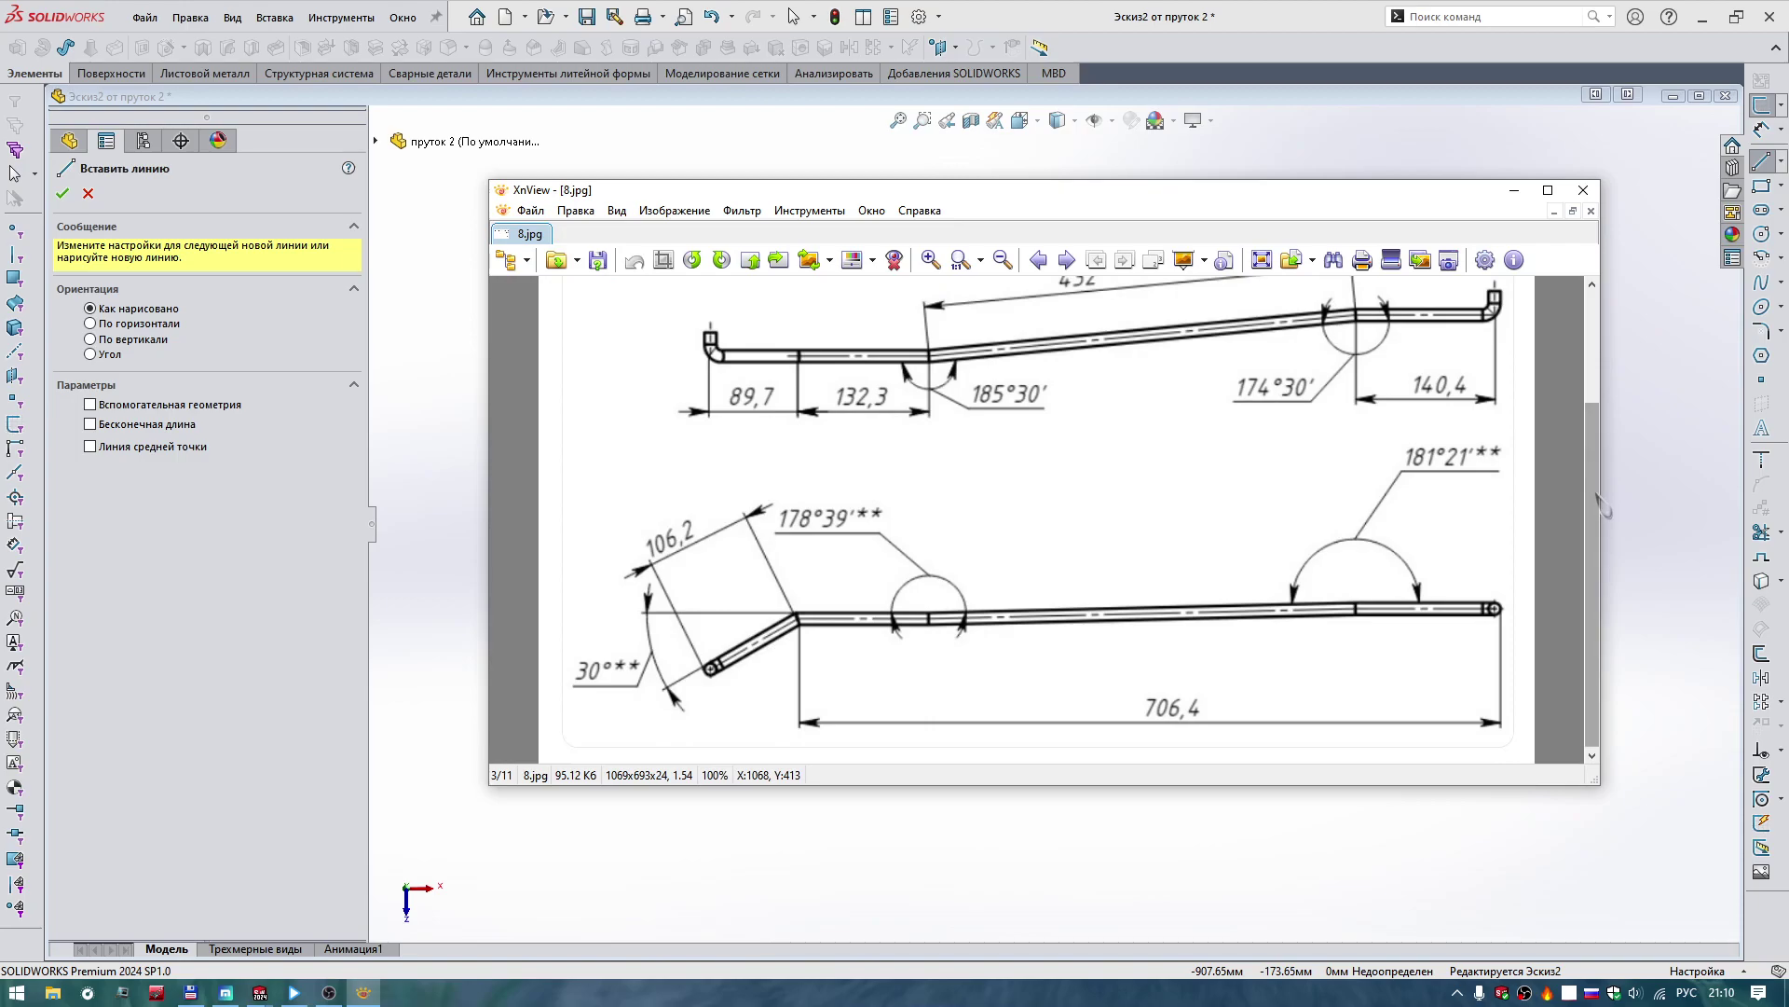
mouse_move(1240, 191)
left_mouse_down()
mouse_move(905, 48)
mouse_move(956, 151)
left_mouse_up()
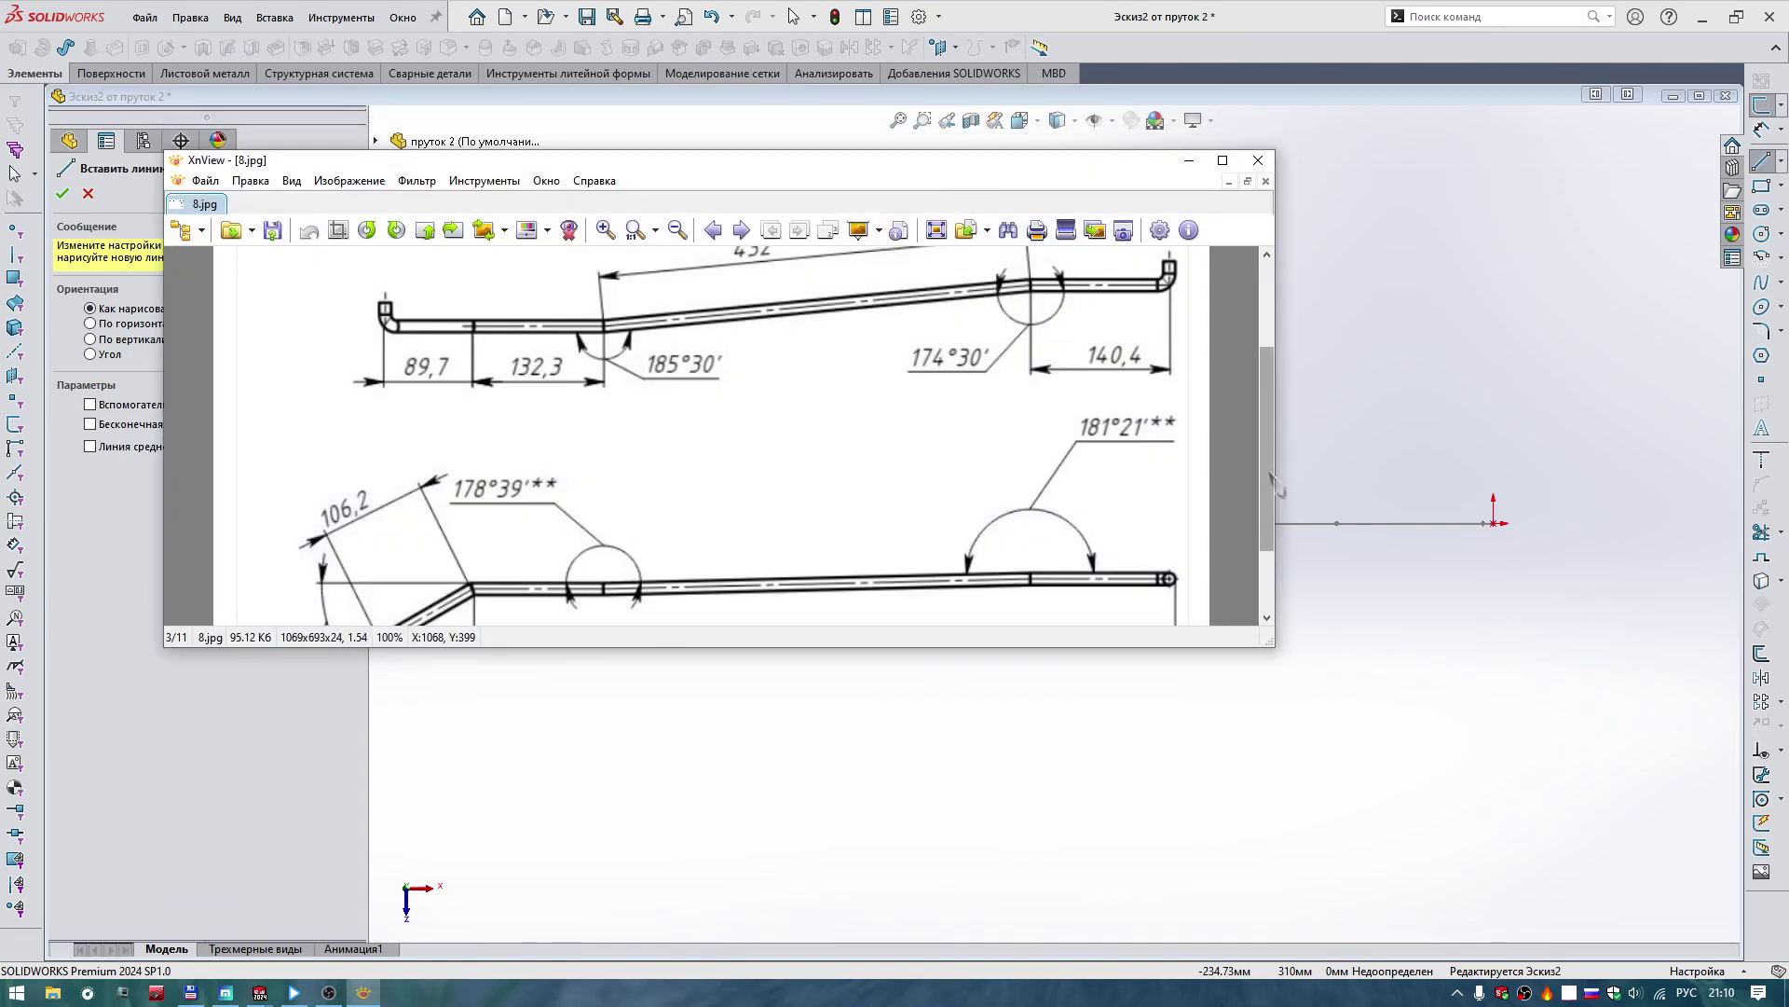
scroll(979, 187, "down", 2)
left_click_drag(998, 168, 1271, 245)
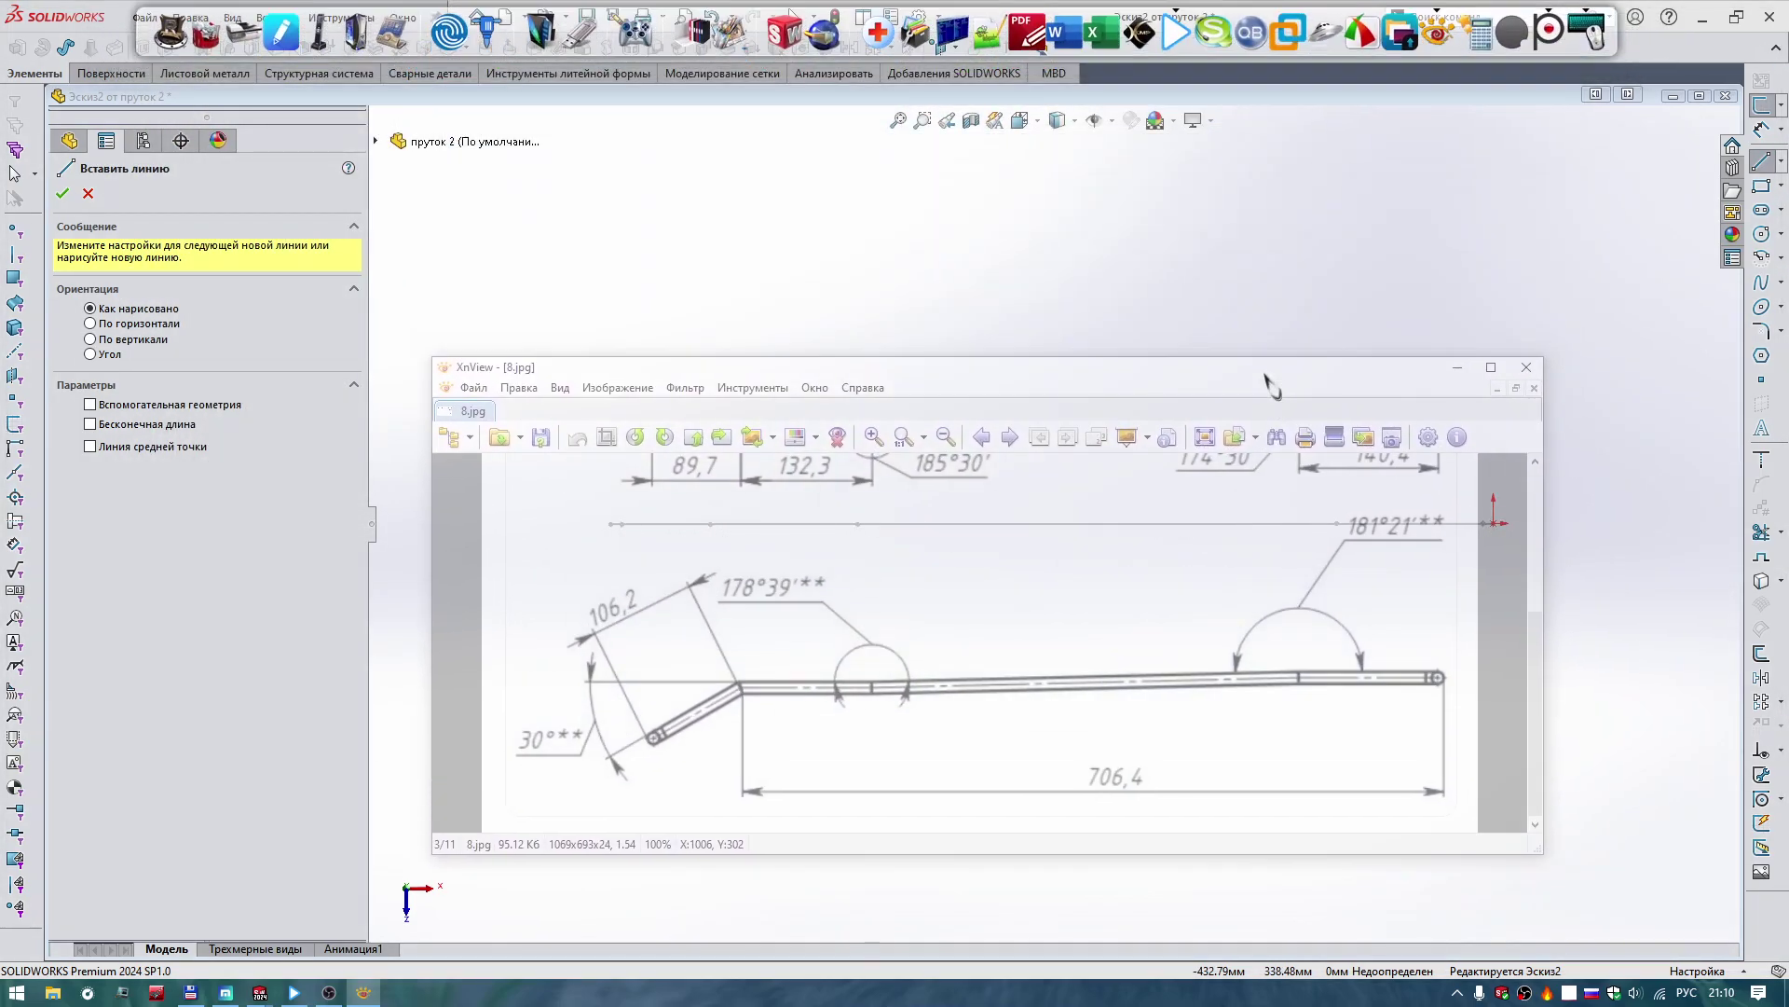
left_click_drag(1277, 250, 1276, 27)
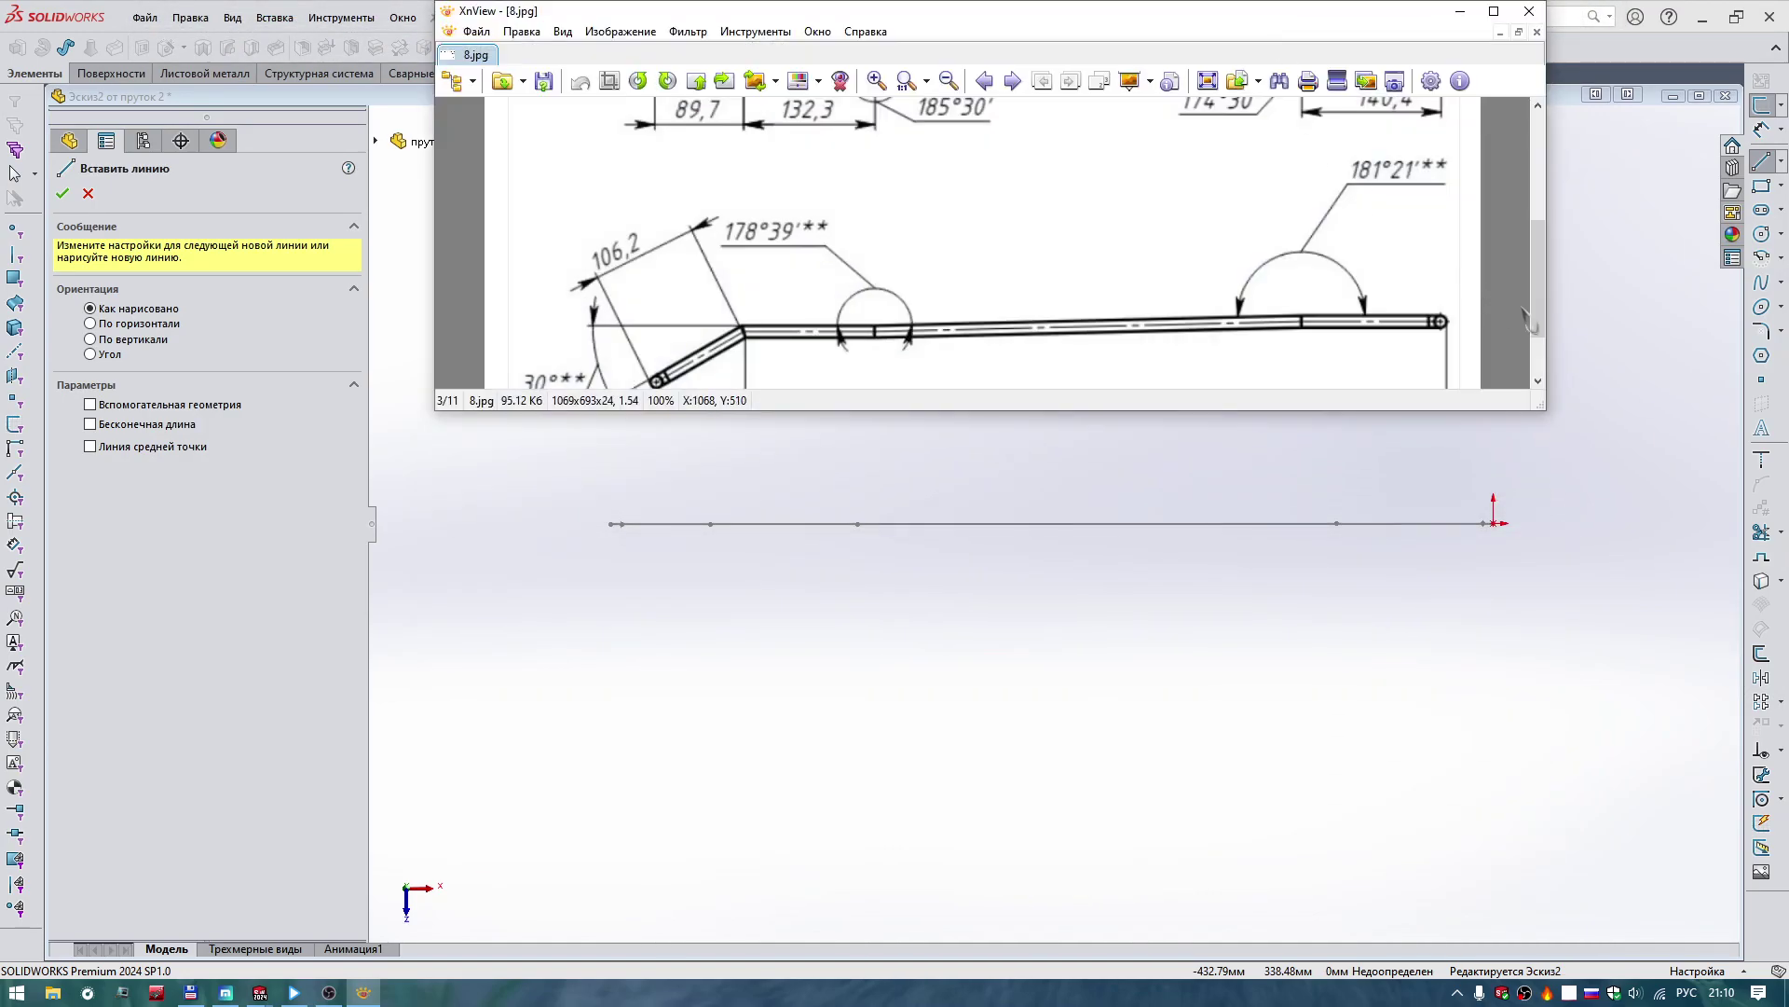
left_click_drag(1536, 312, 1547, 331)
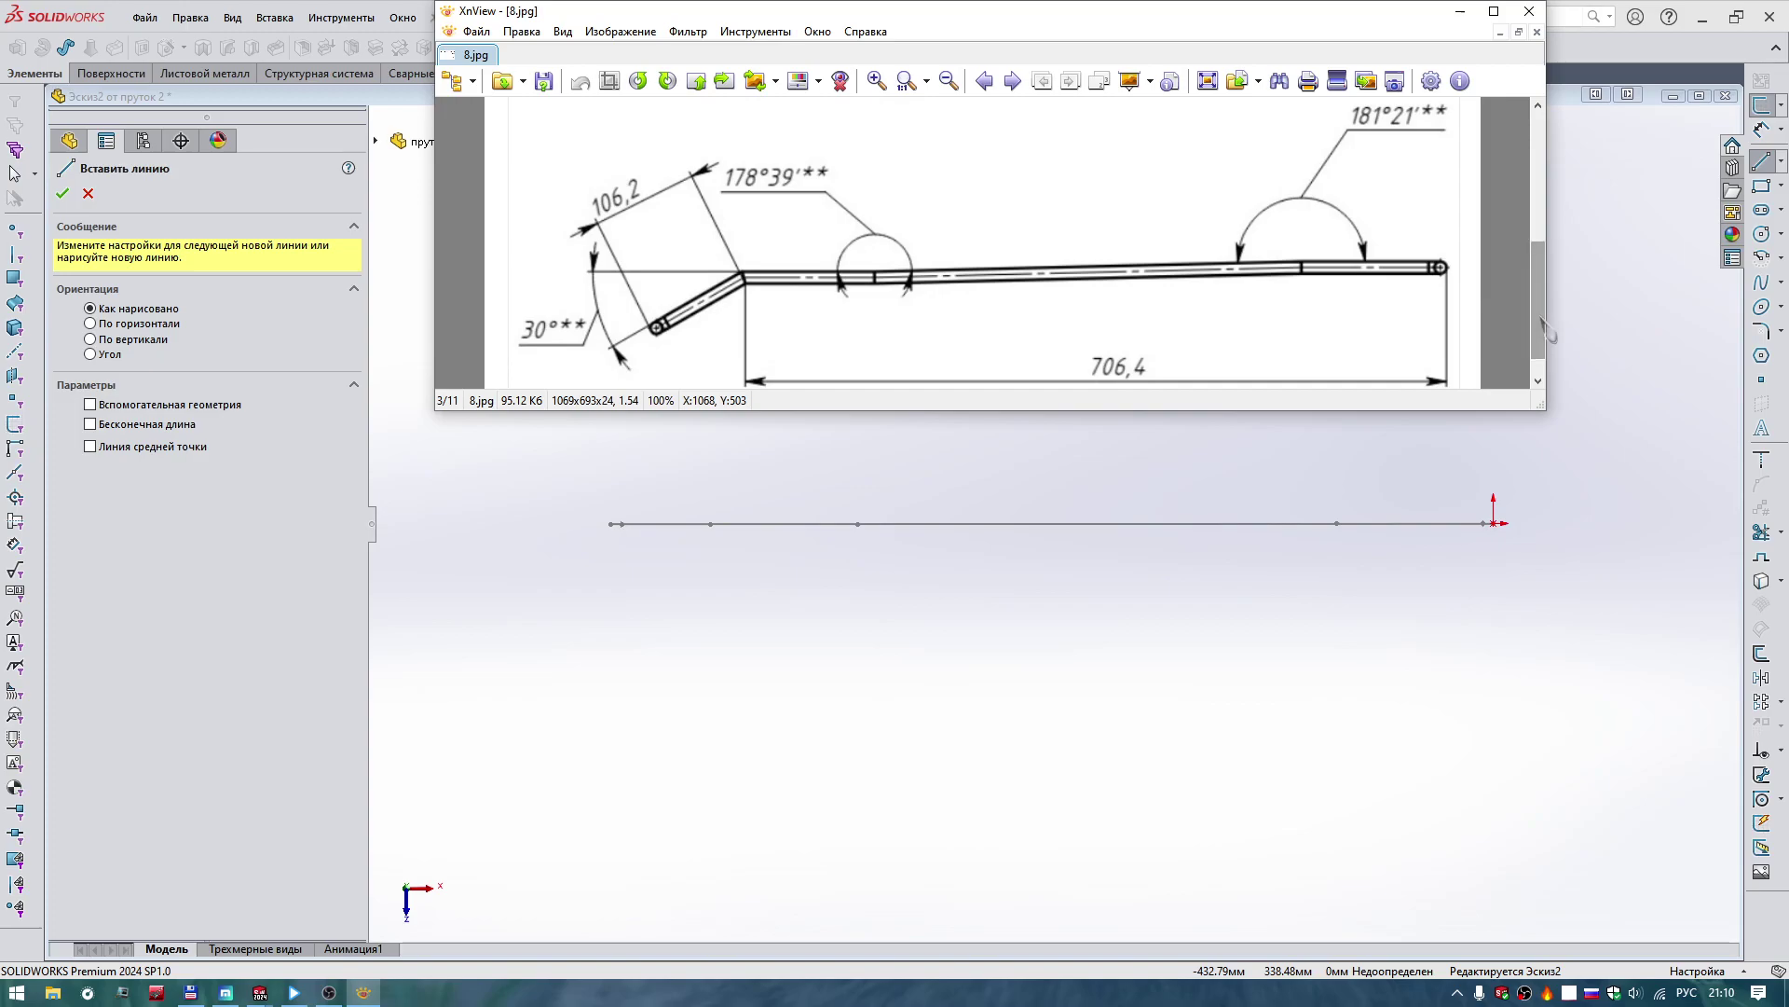
Return to the Эскиз2 canvas in SOLIDWORKS, ready to draw lines.
left_click(89, 193)
key("alt+Tab")
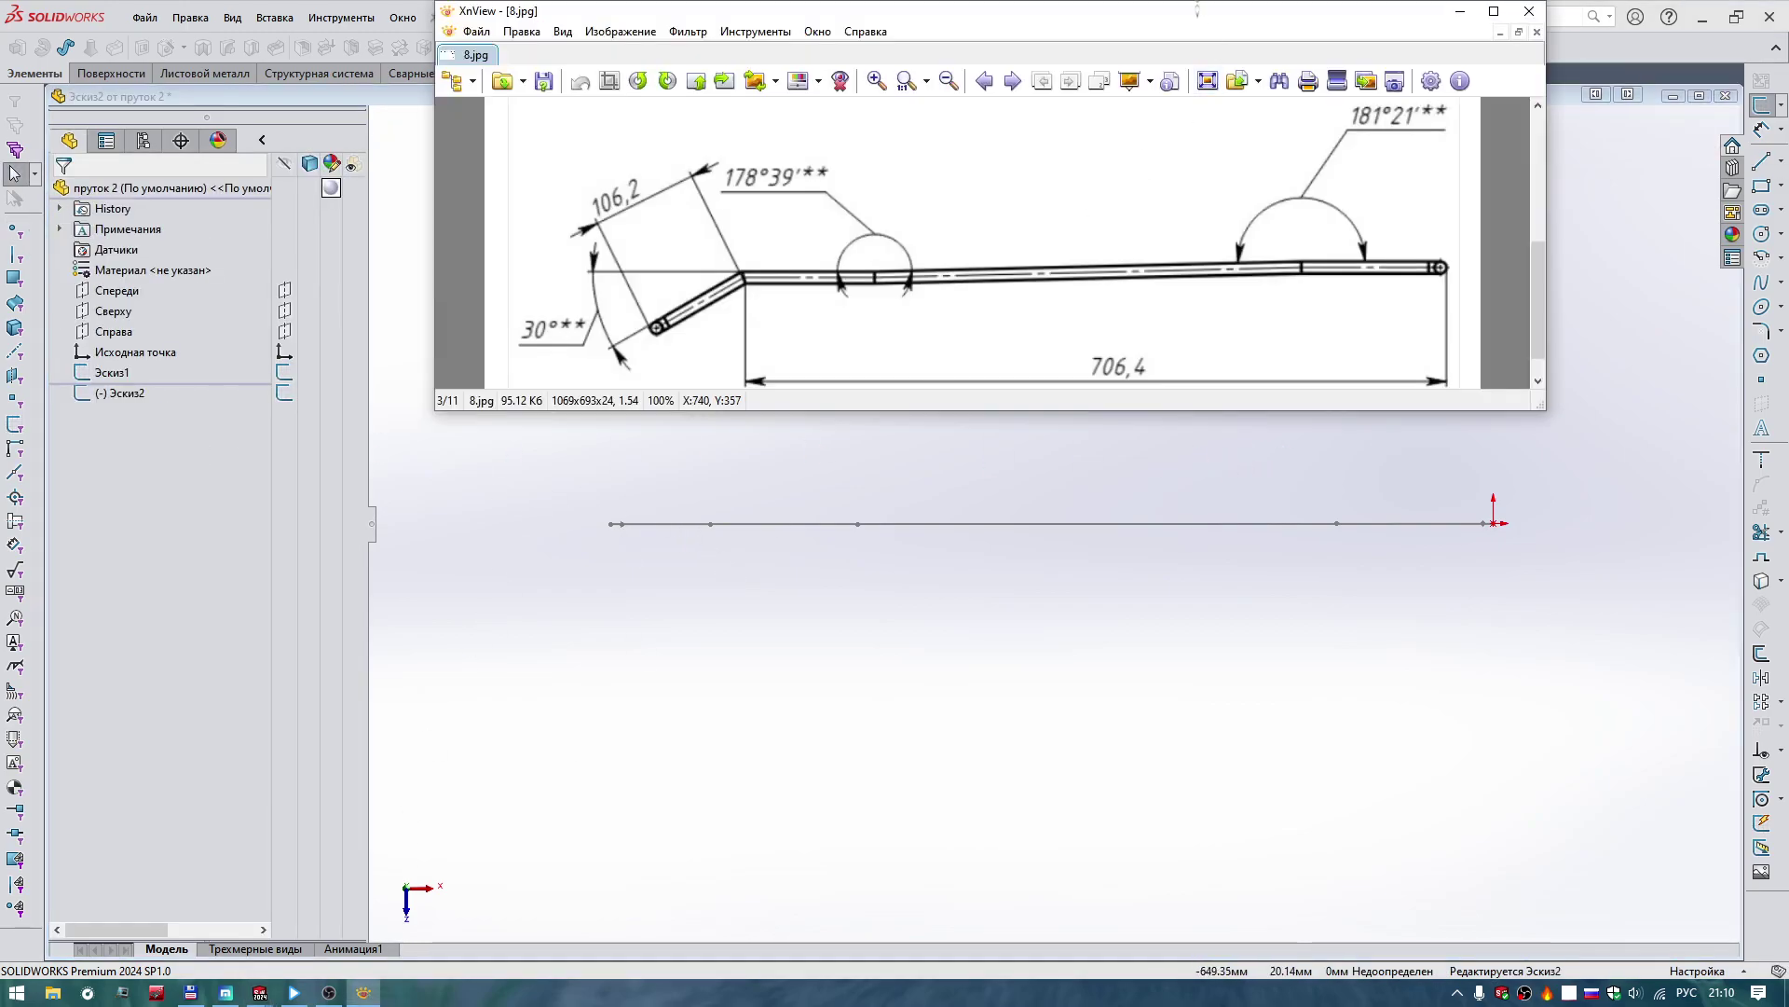
right_click(1196, 9)
left_click(893, 764)
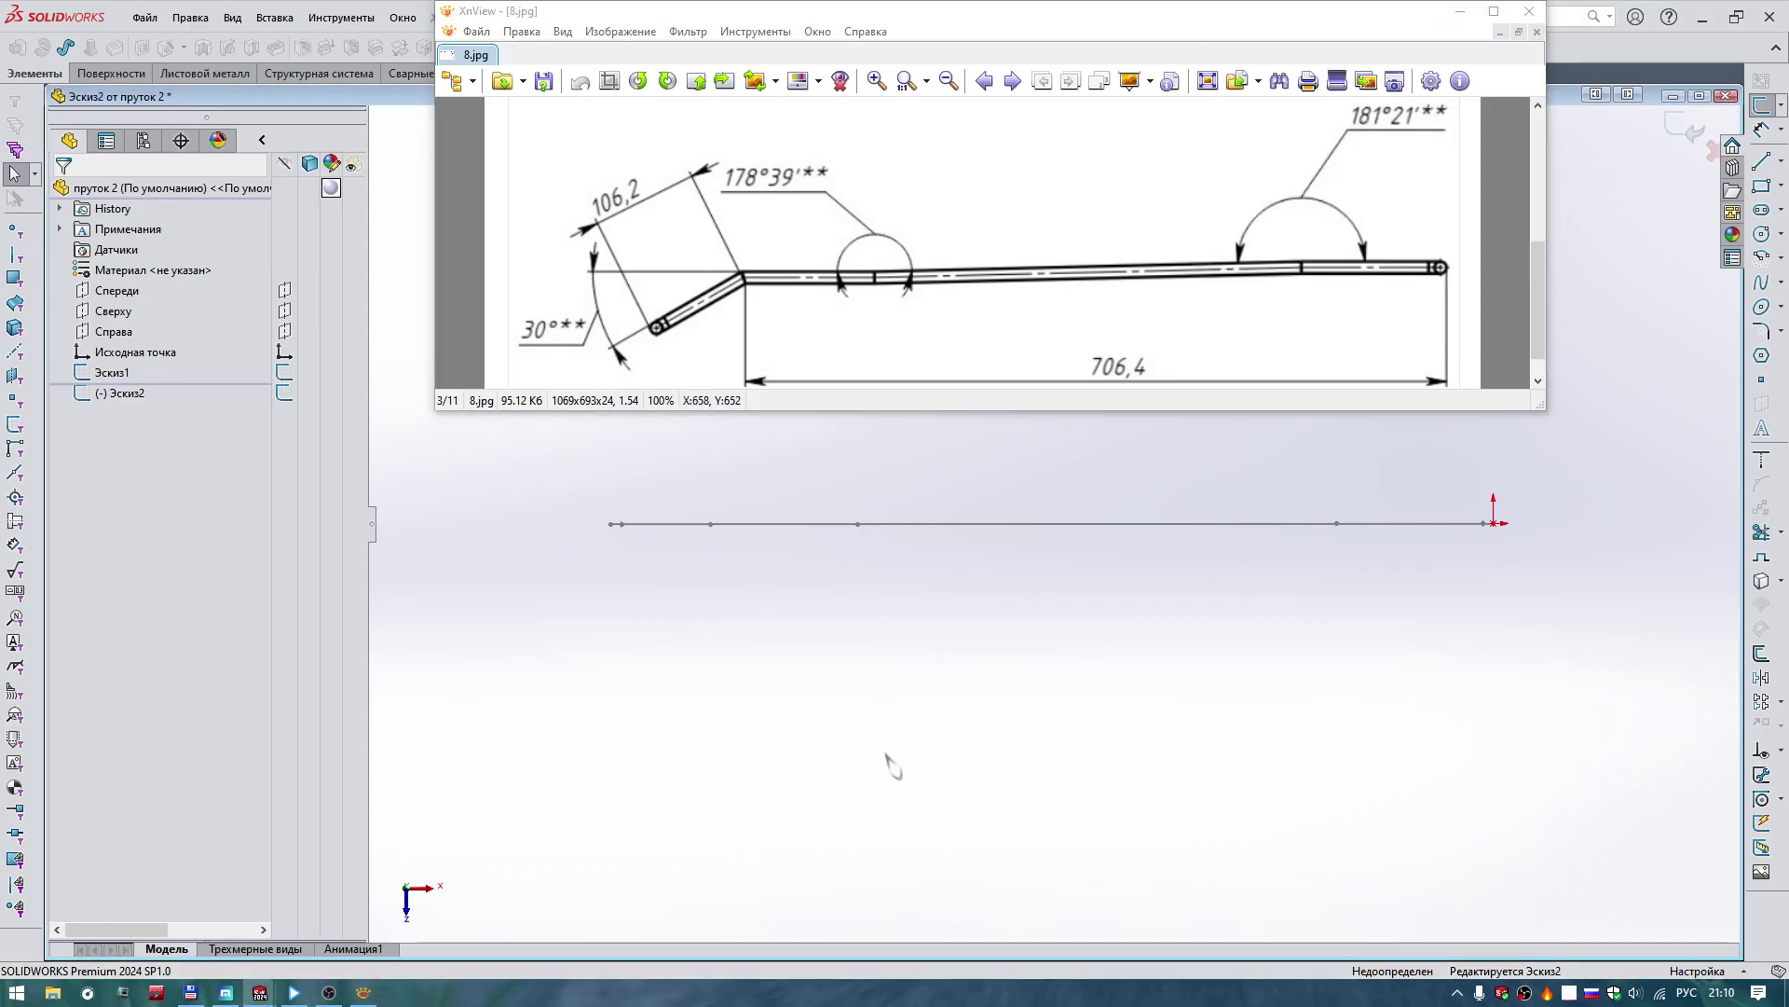
right_click_drag(939, 708, 1081, 662)
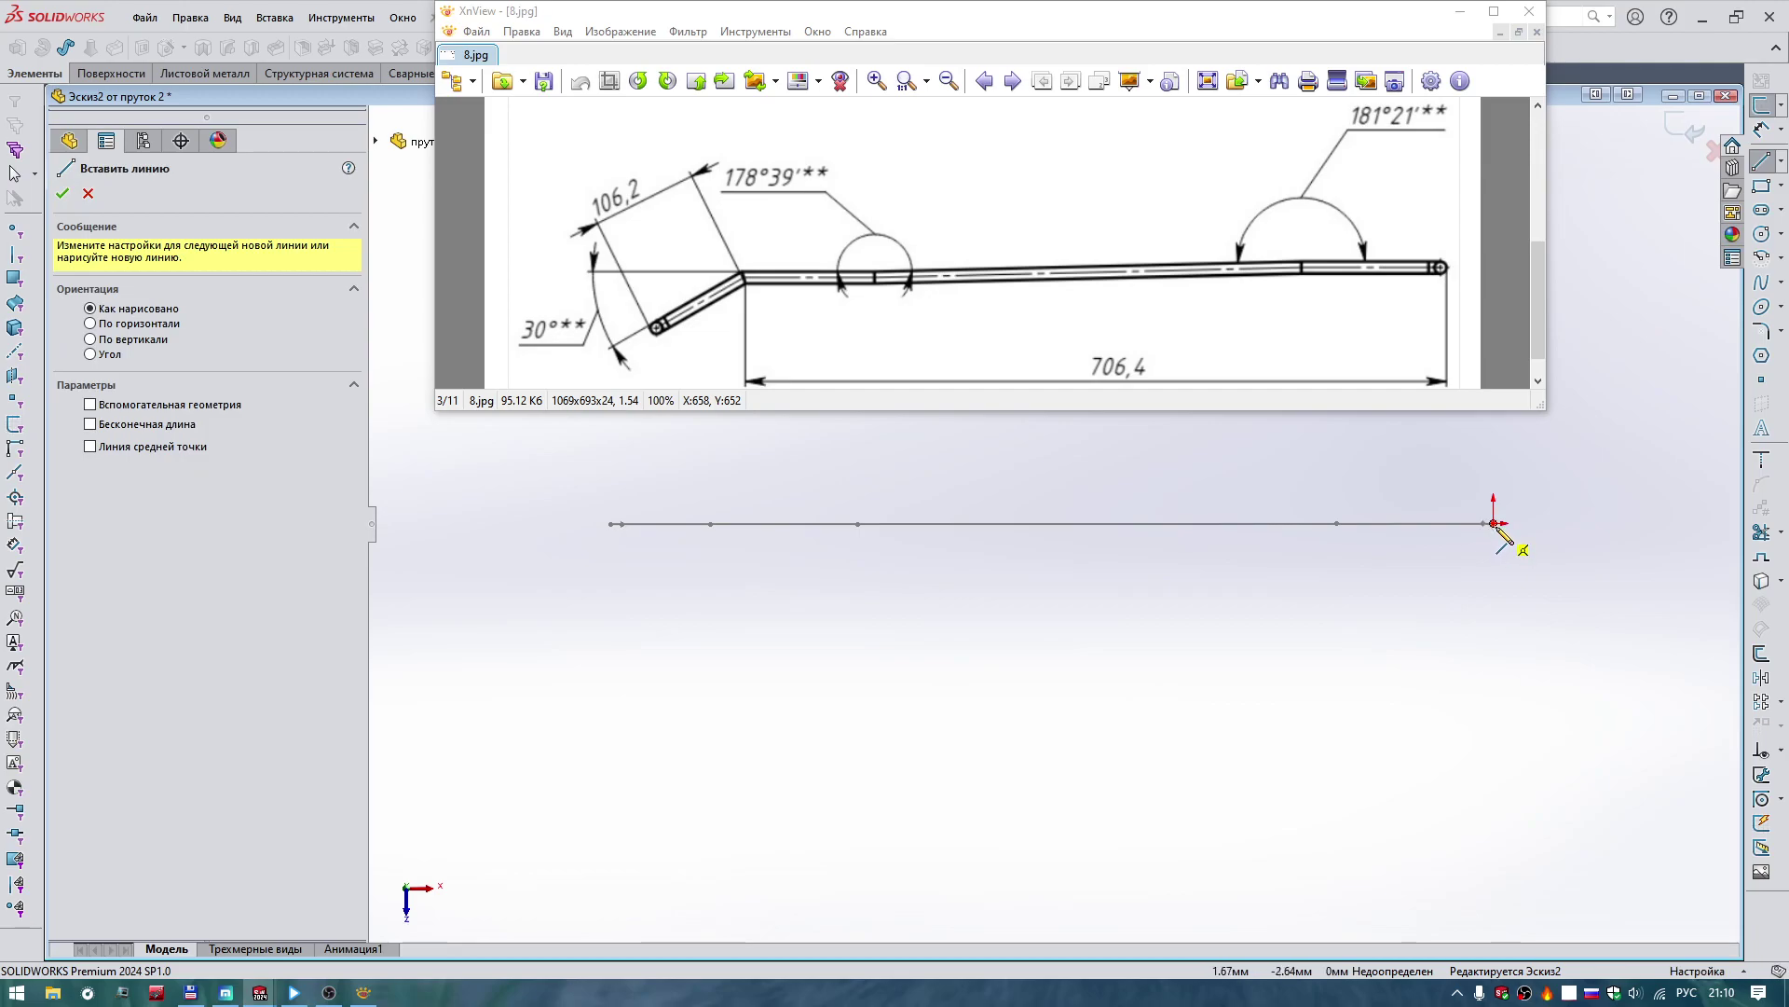
Draw four connected lines leftward from the right endpoint, ending with a short downward leg.
left_click(1494, 524)
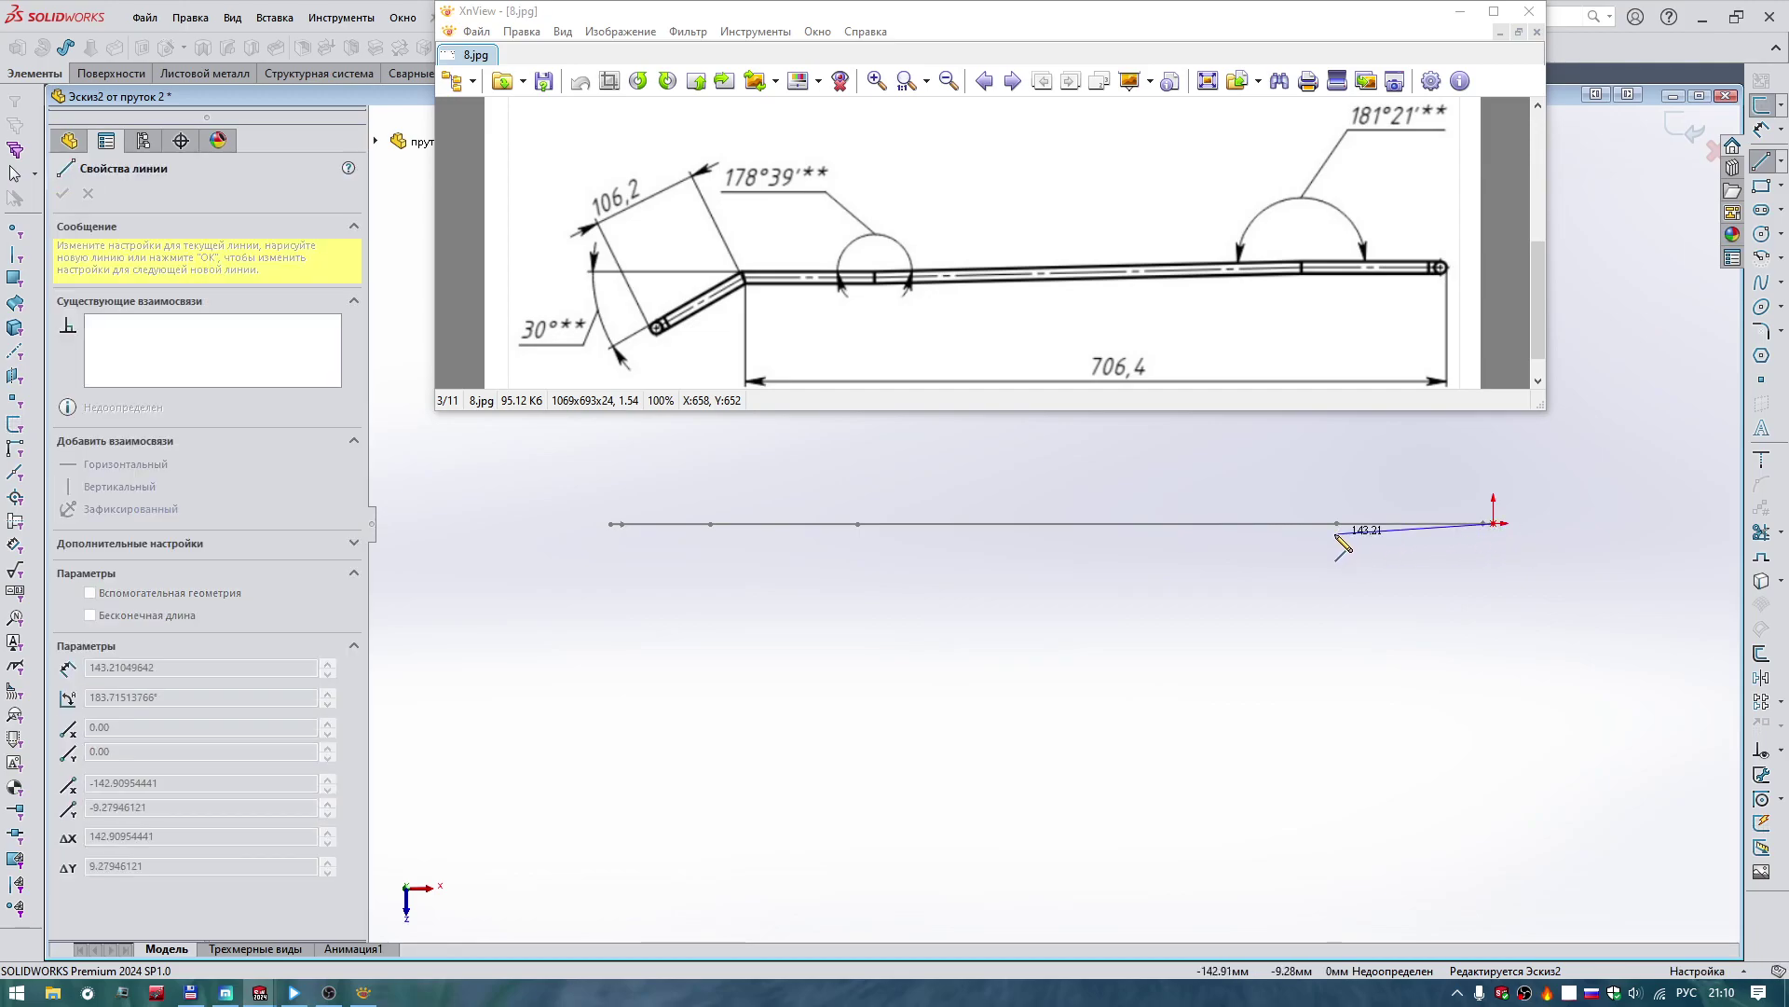
left_click(1337, 534)
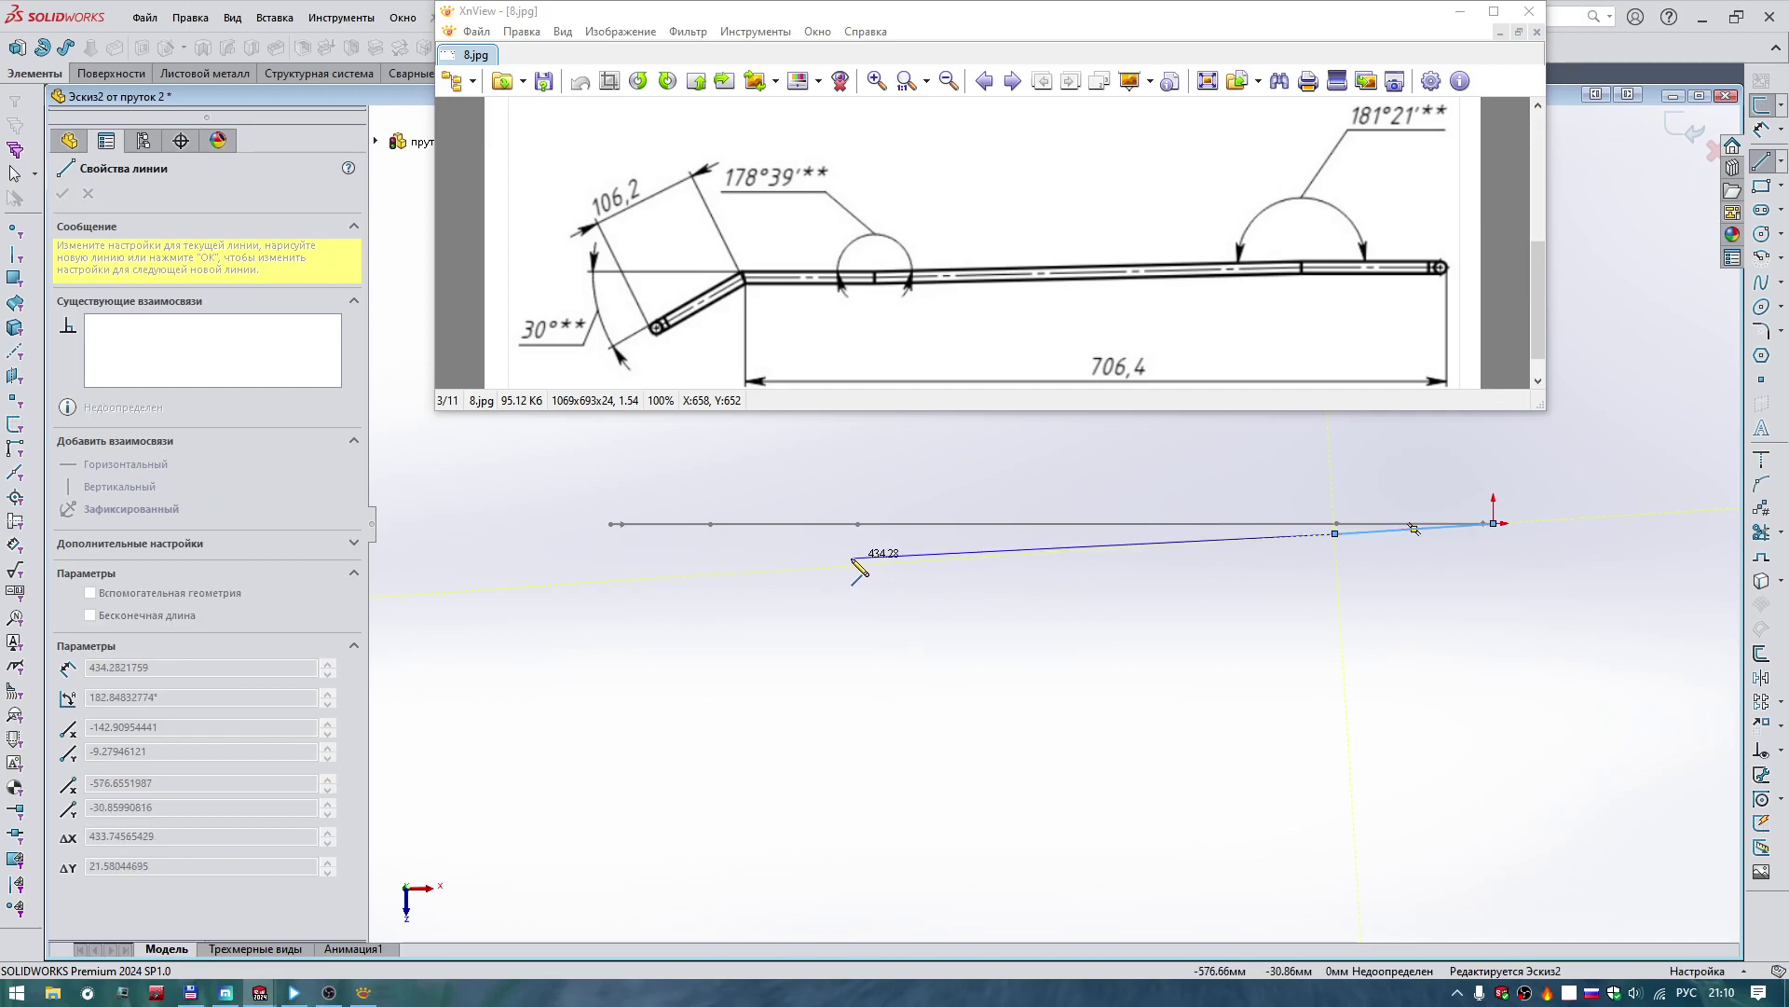
left_click(852, 558)
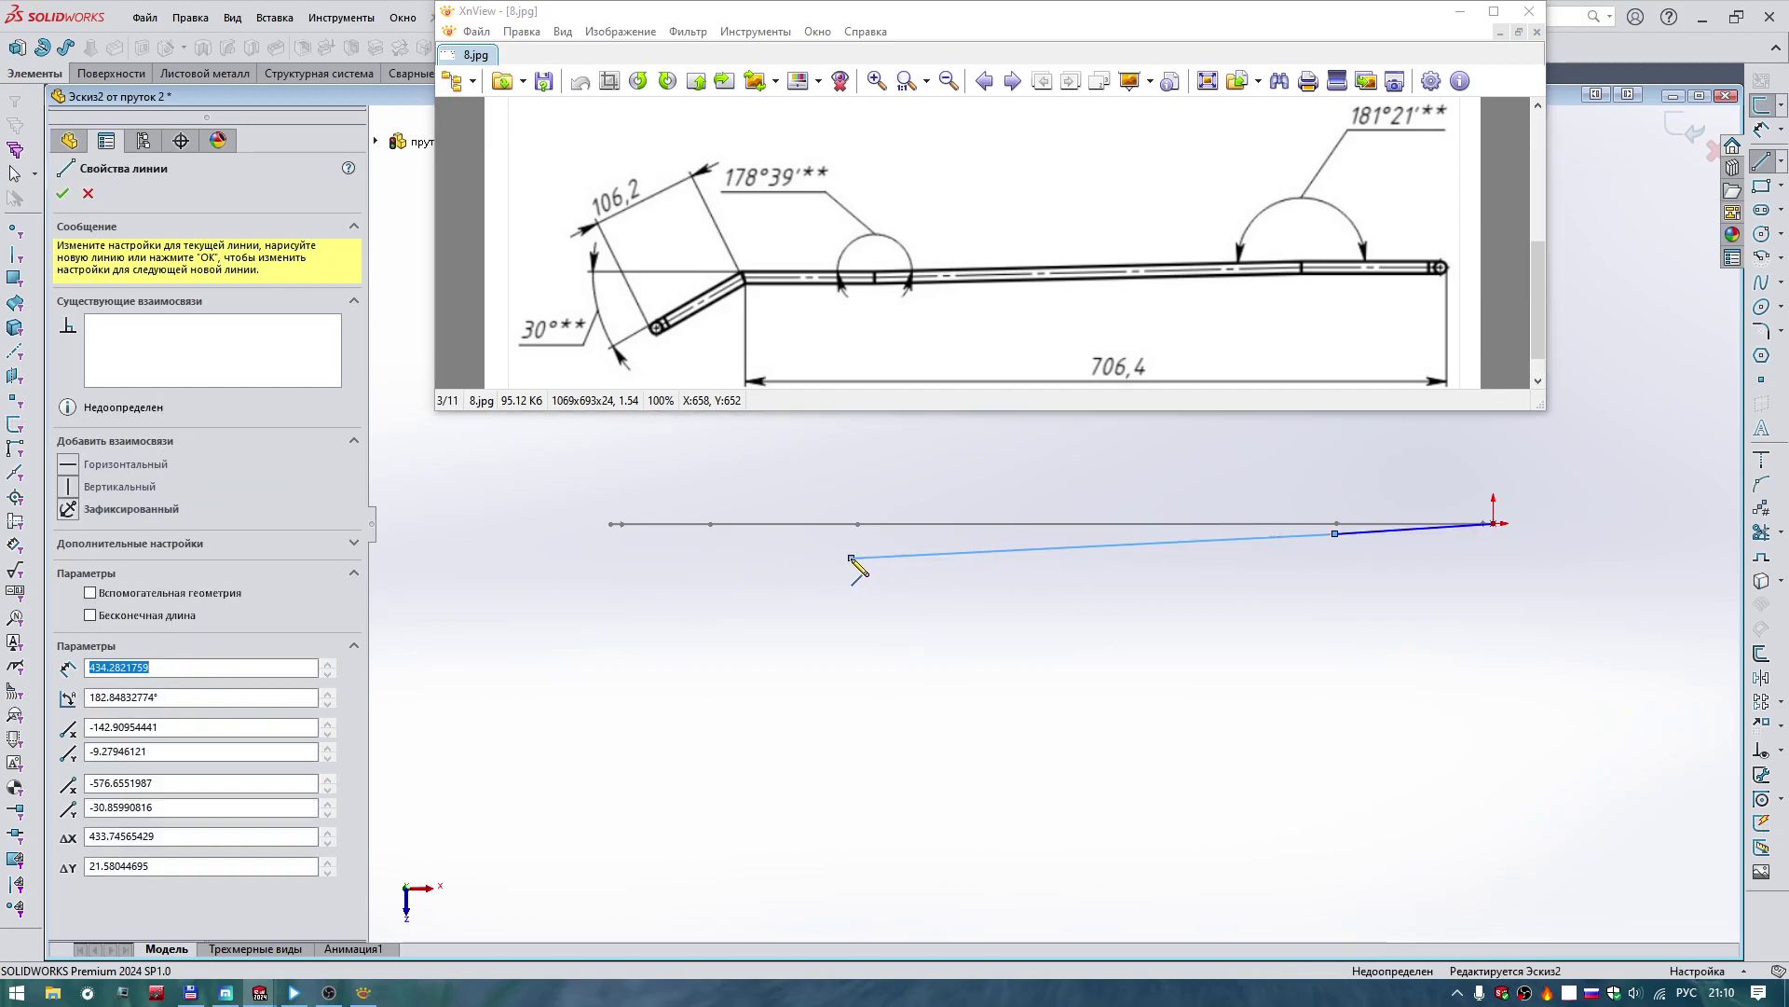
left_click(703, 558)
left_click(609, 614)
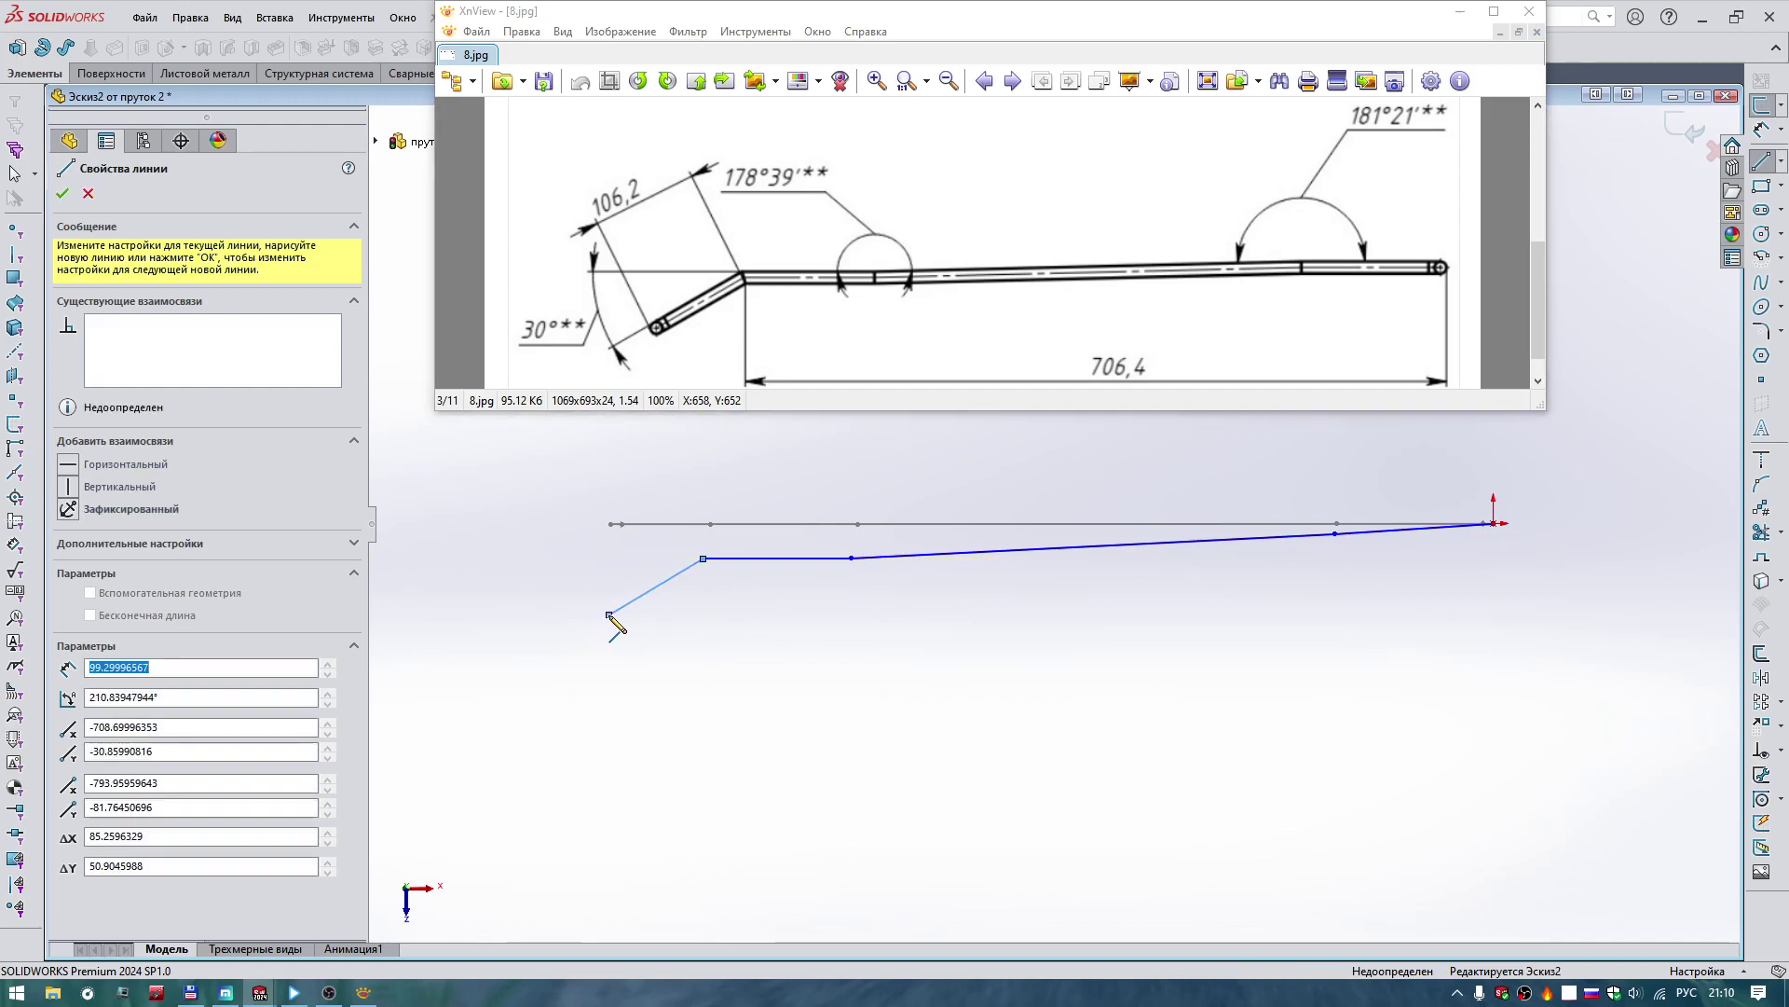
key("Escape")
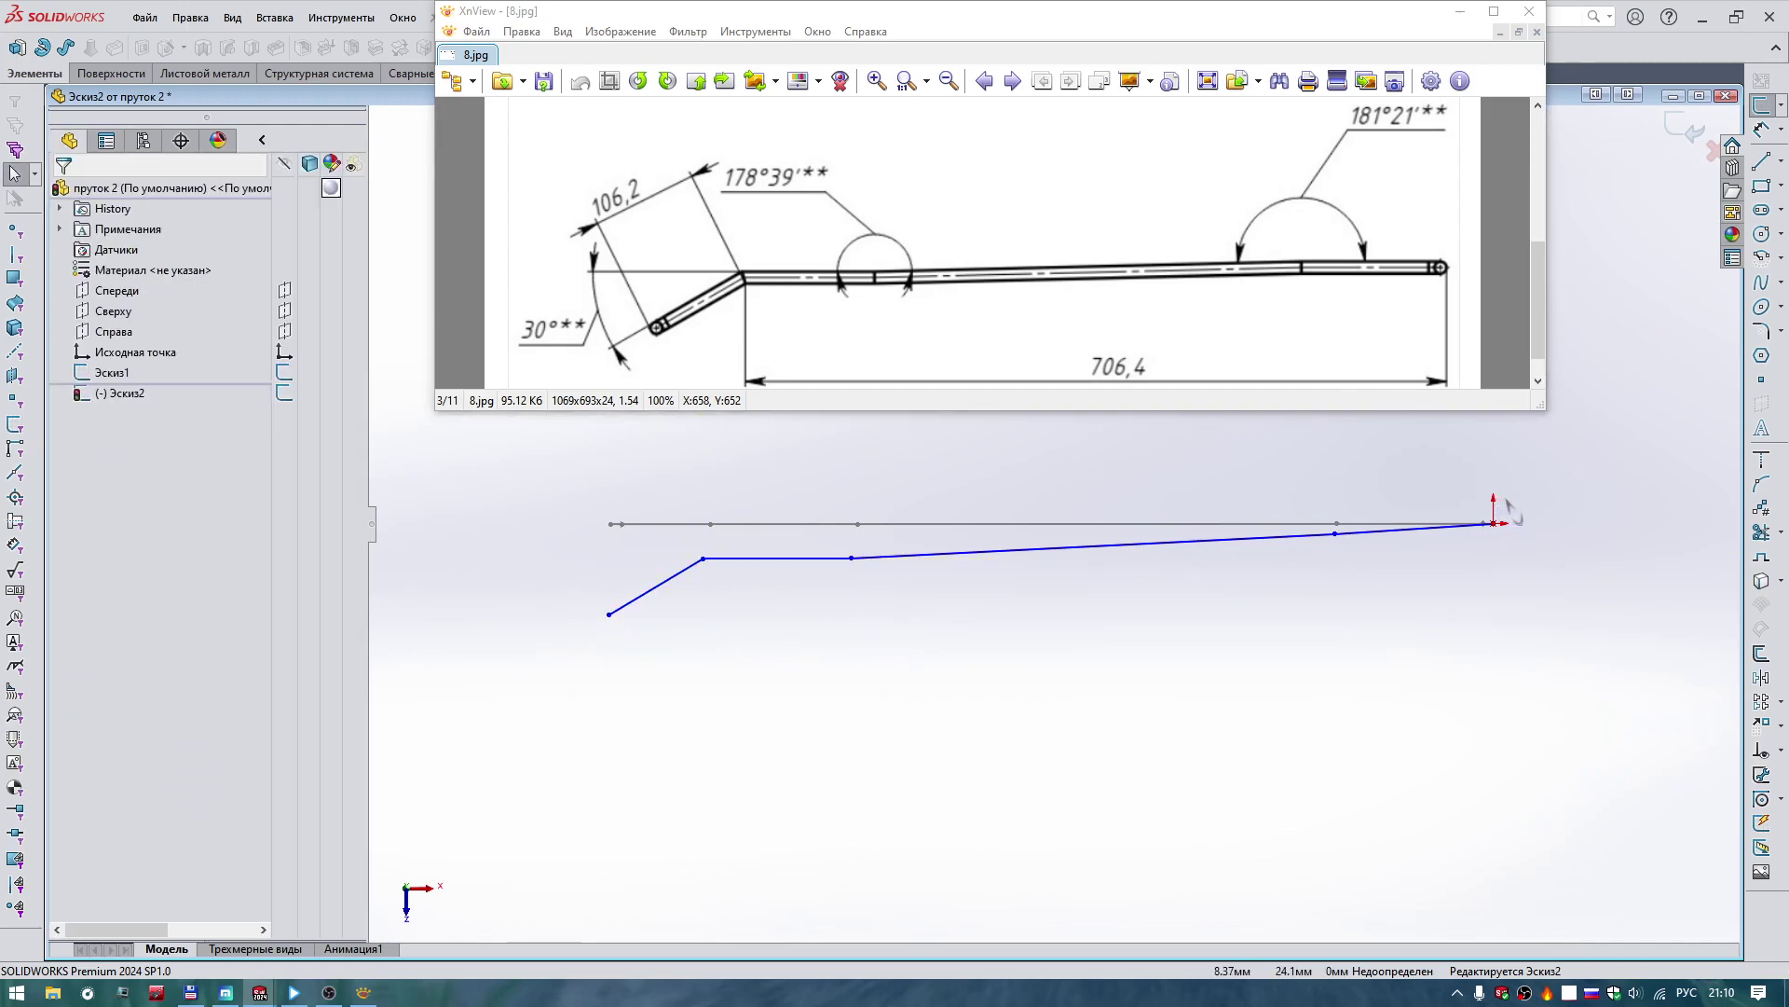
scroll(1510, 508, "down", 1)
scroll(1491, 522, "down", 2)
scroll(1454, 545, "down", 1)
scroll(1440, 556, "down", 2)
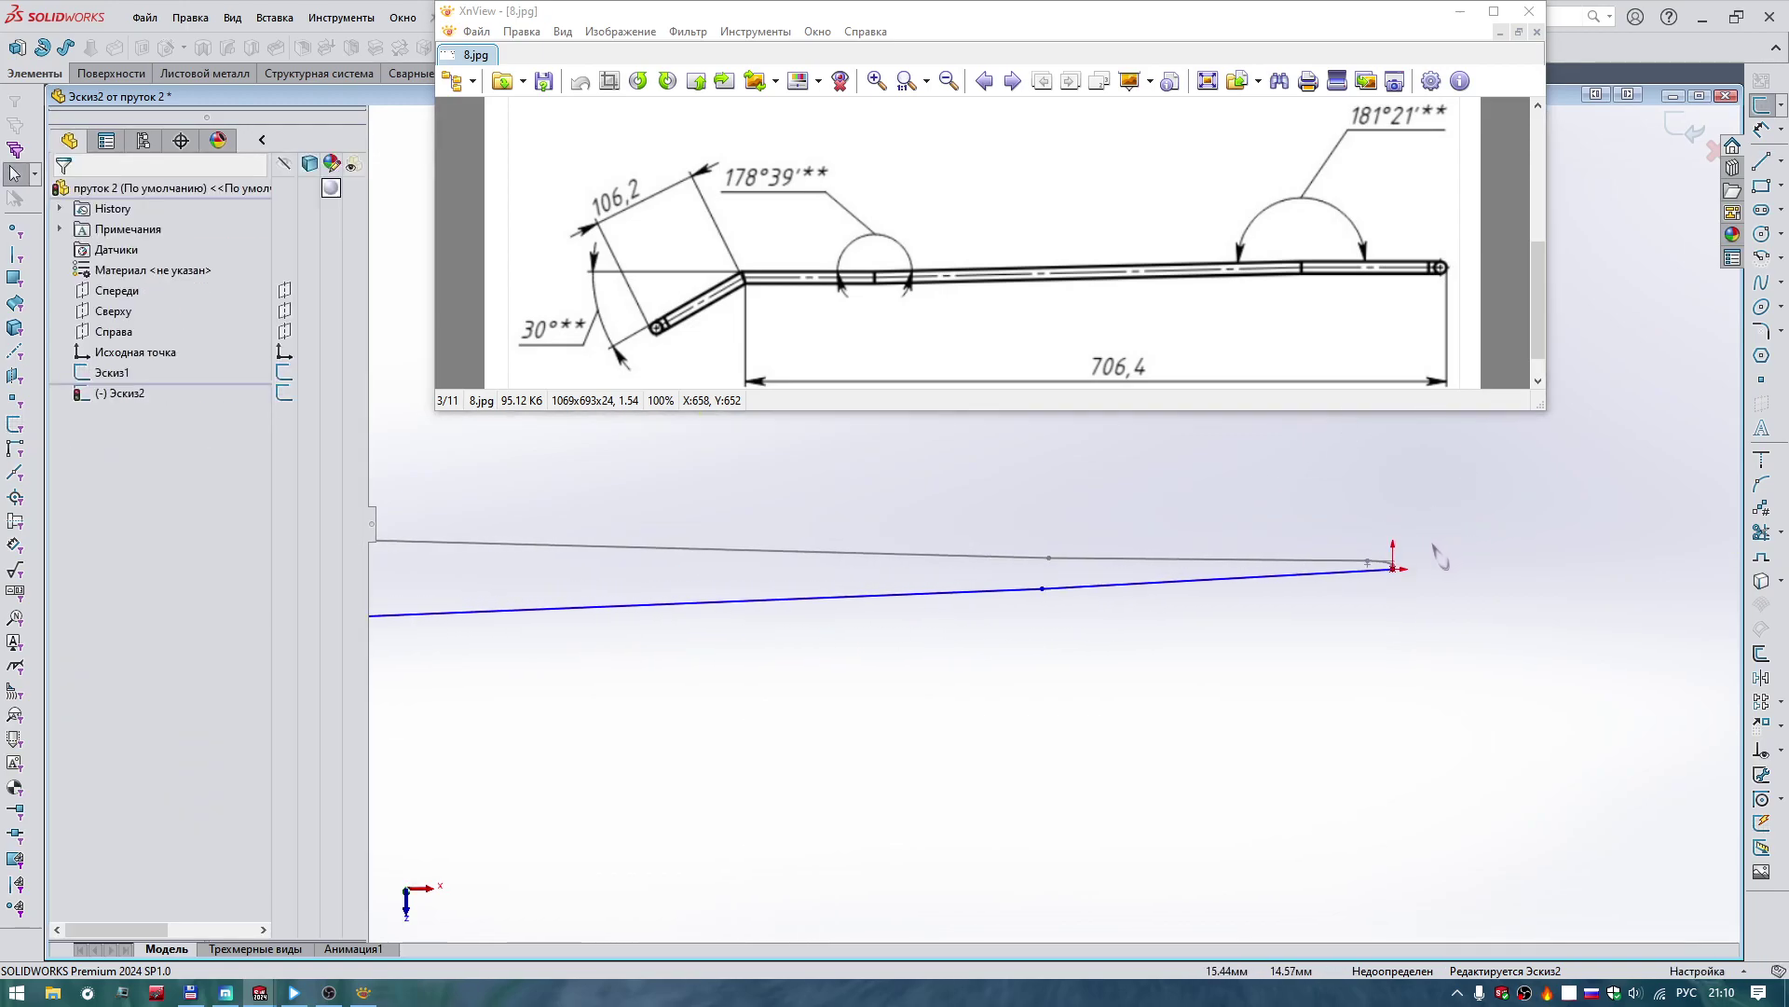
scroll(1438, 559, "down", 1)
scroll(1398, 592, "down", 1)
Vertically align the chain's right endpoint with the matching Эскиз1 point.
scroll(1359, 615, "down", 1)
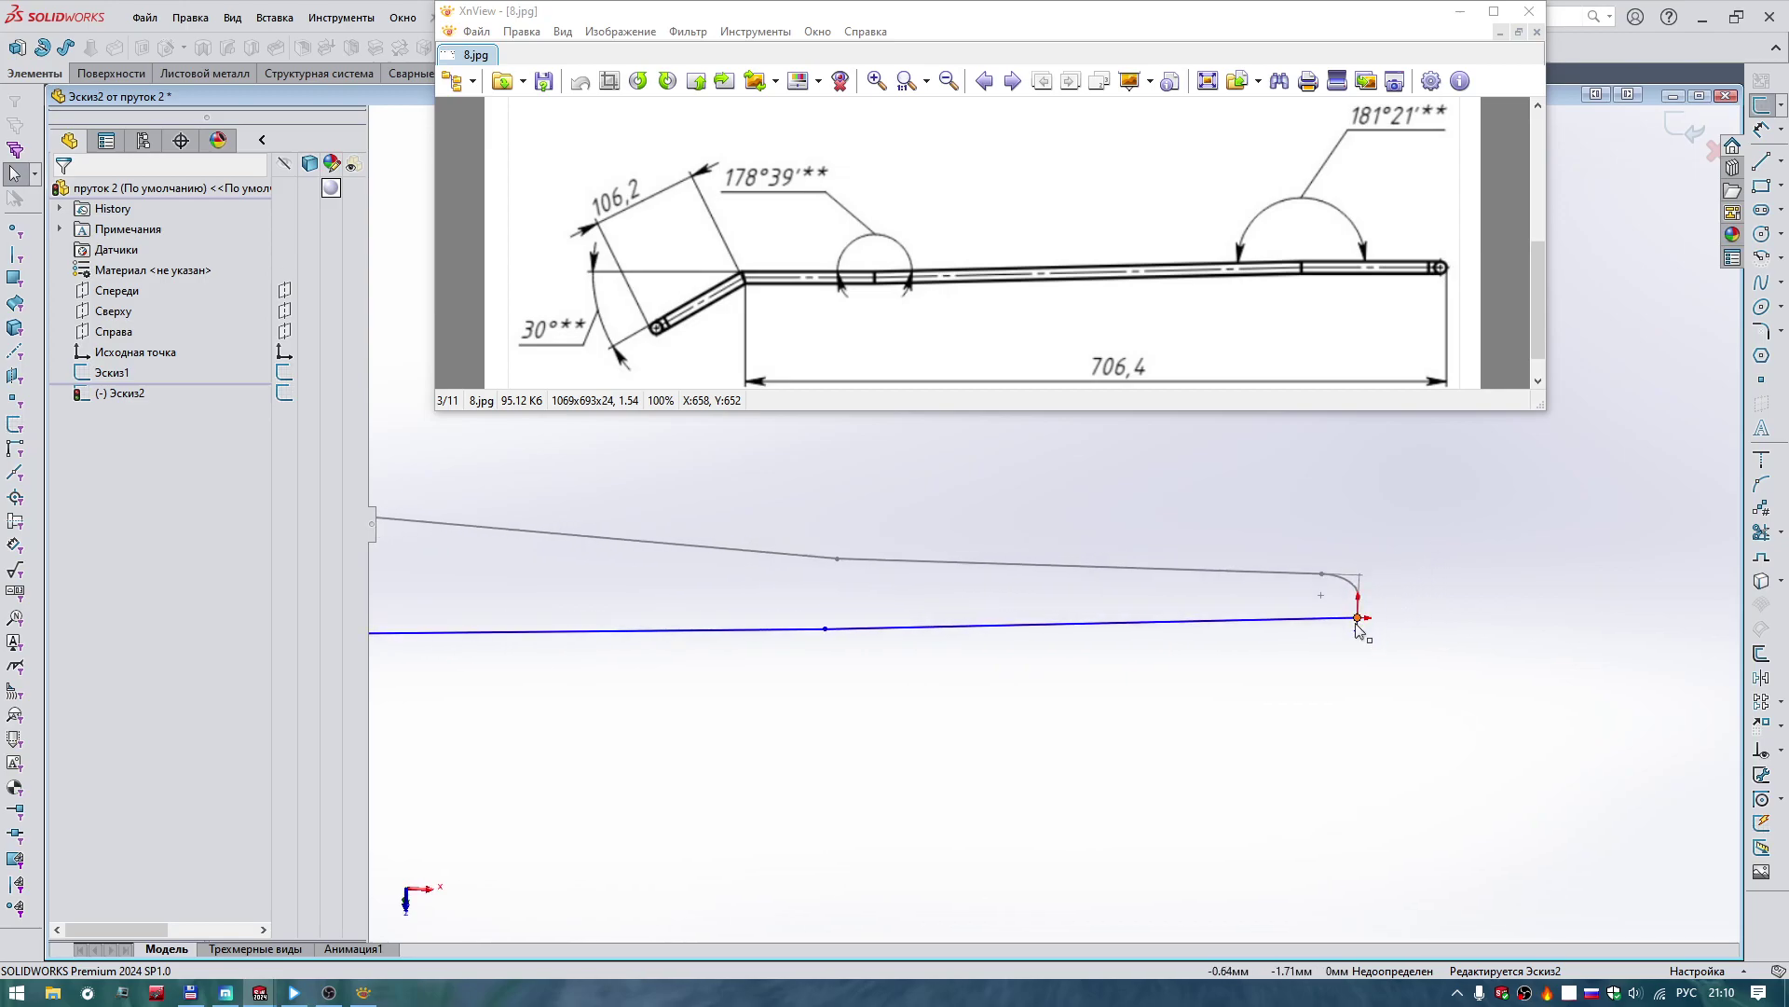
scroll(1358, 629, "down", 1)
scroll(1347, 626, "down", 1)
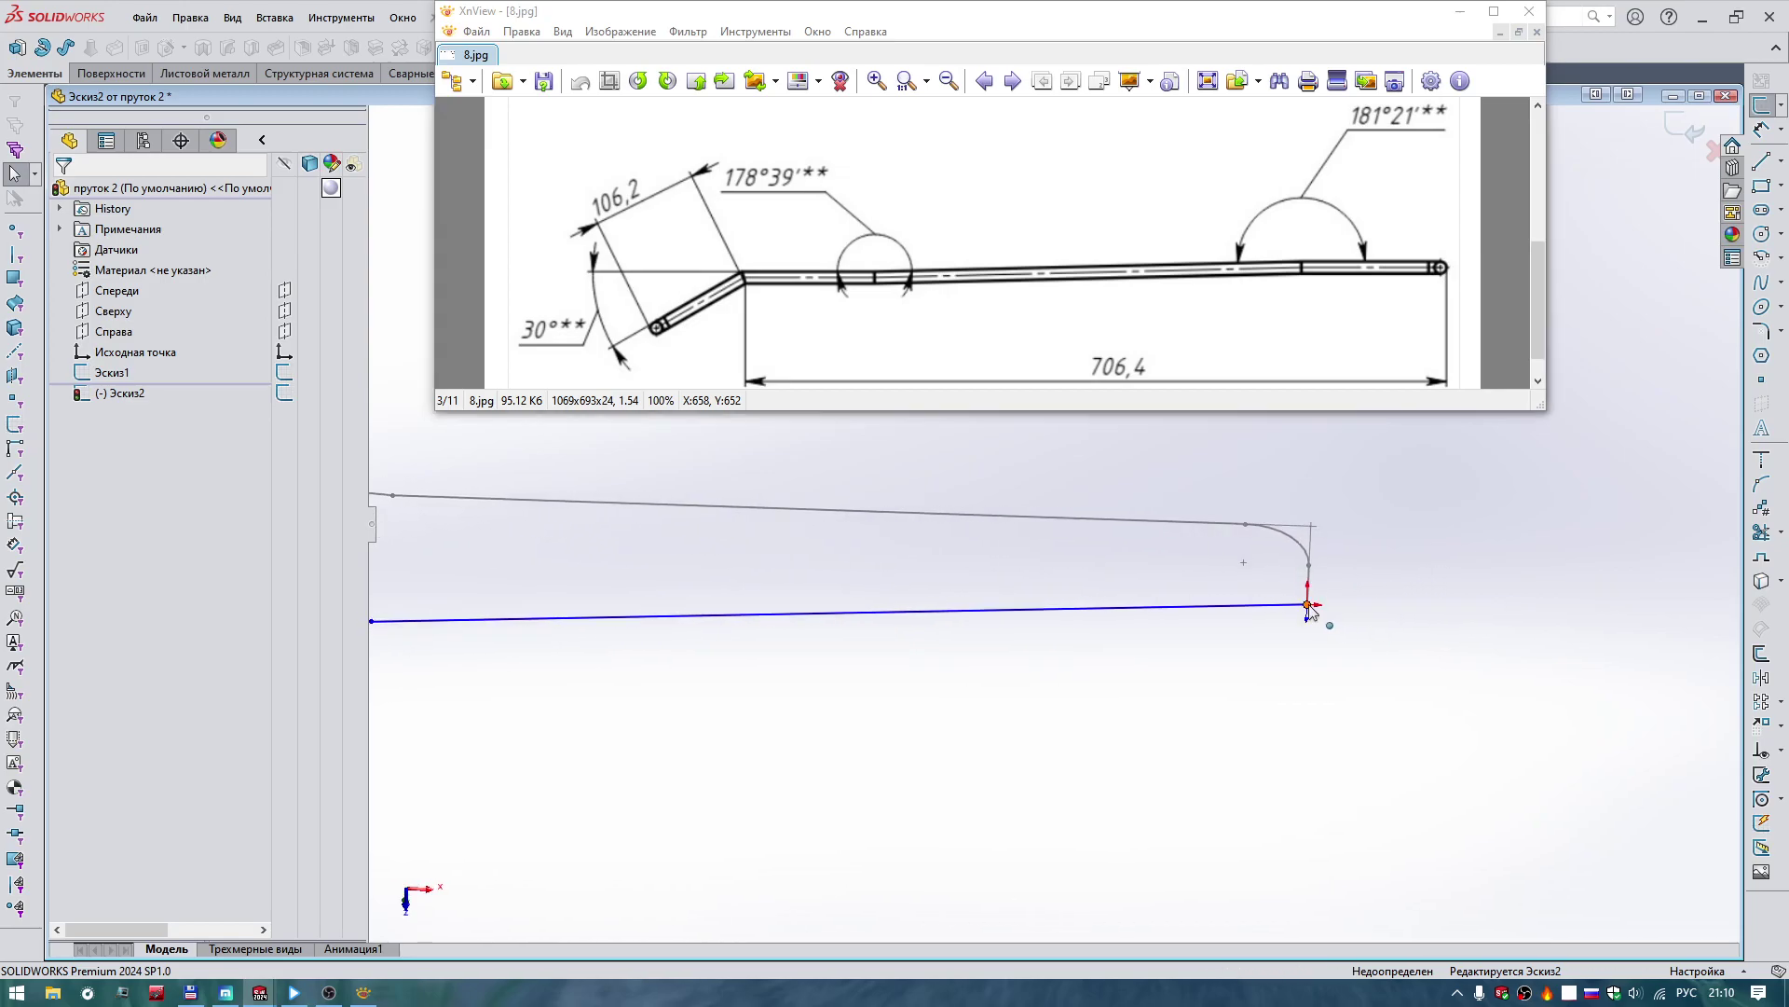
left_click(1308, 605)
scroll(1295, 624, "up", 3)
scroll(1119, 616, "up", 1)
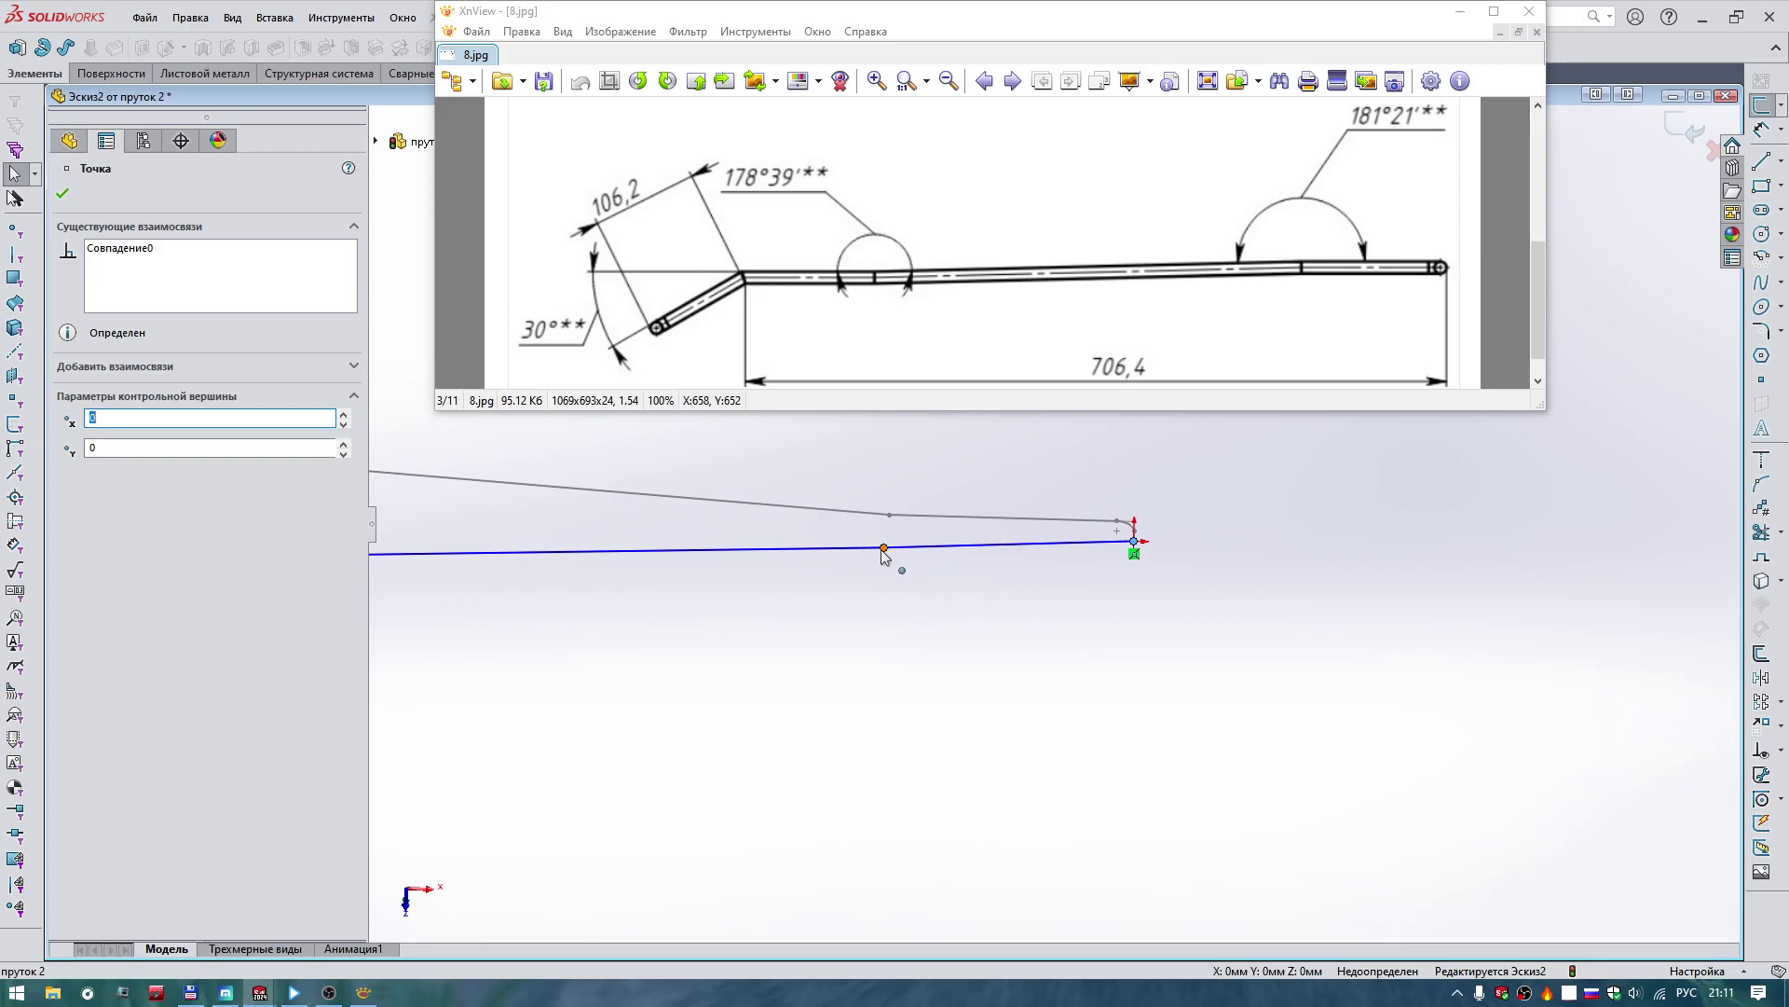
left_click(884, 548)
left_click(890, 516, "ctrl")
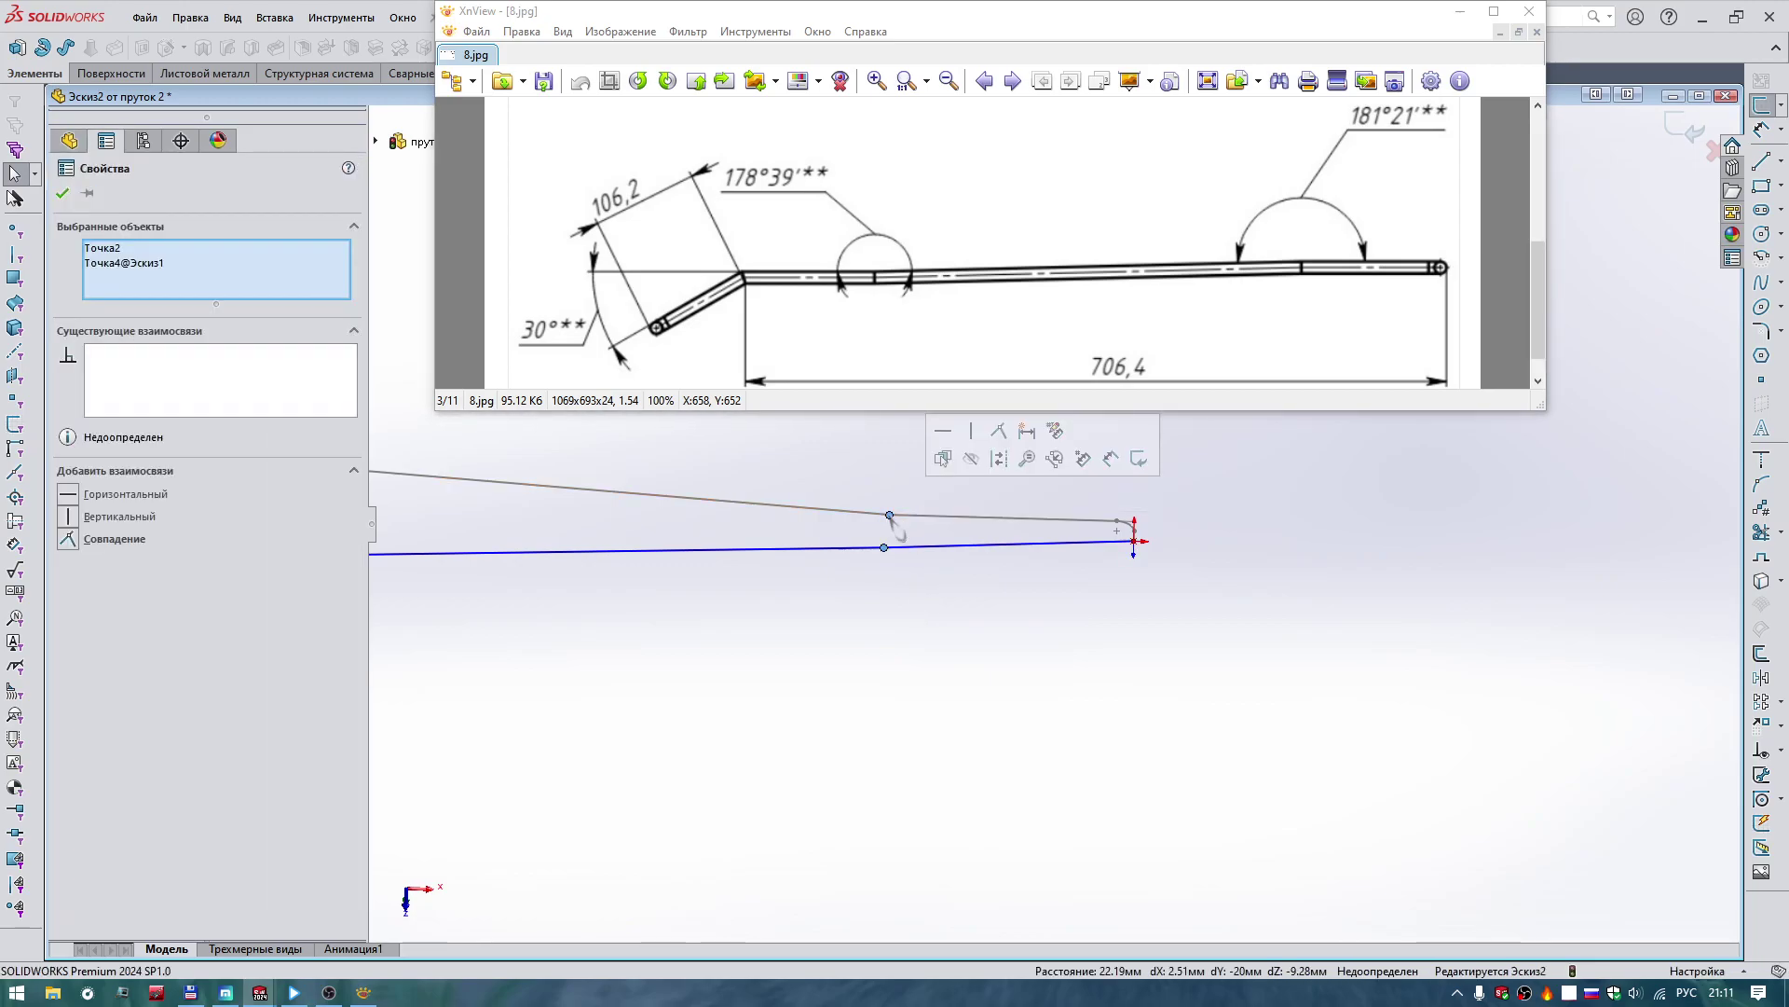
left_click(975, 432)
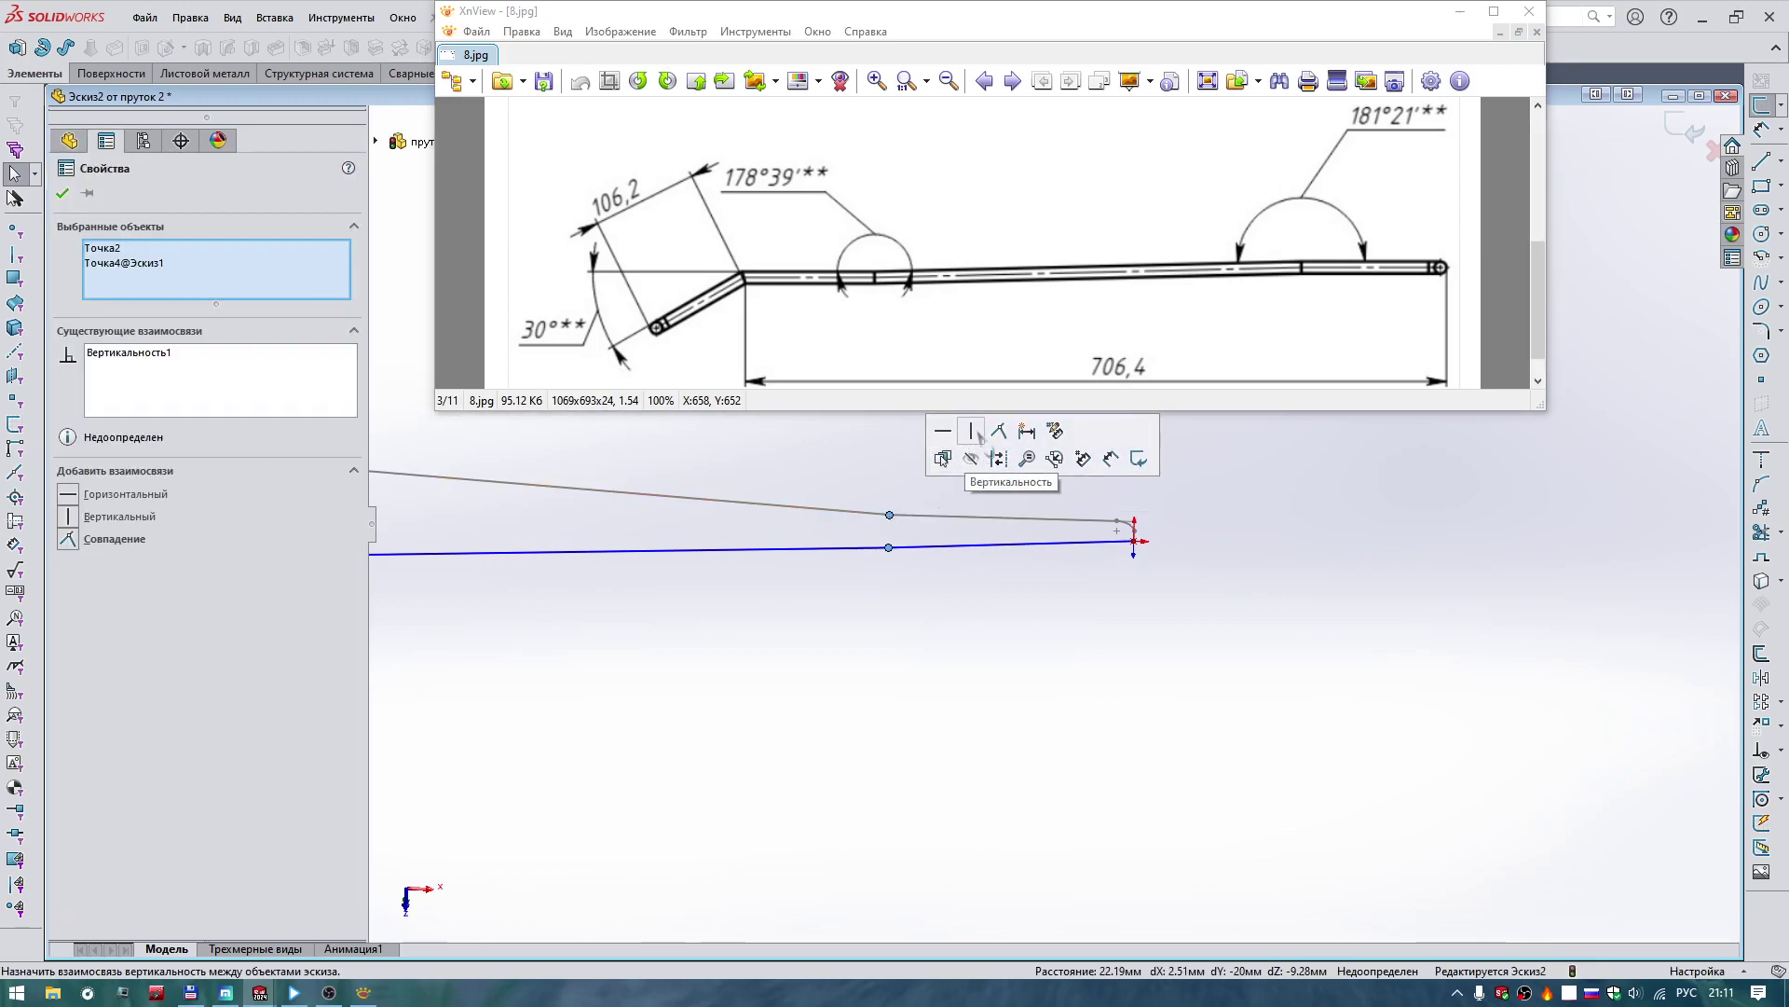
Make the short end segment horizontal and view the sketch from the top.
left_click(954, 542)
left_click(1014, 466)
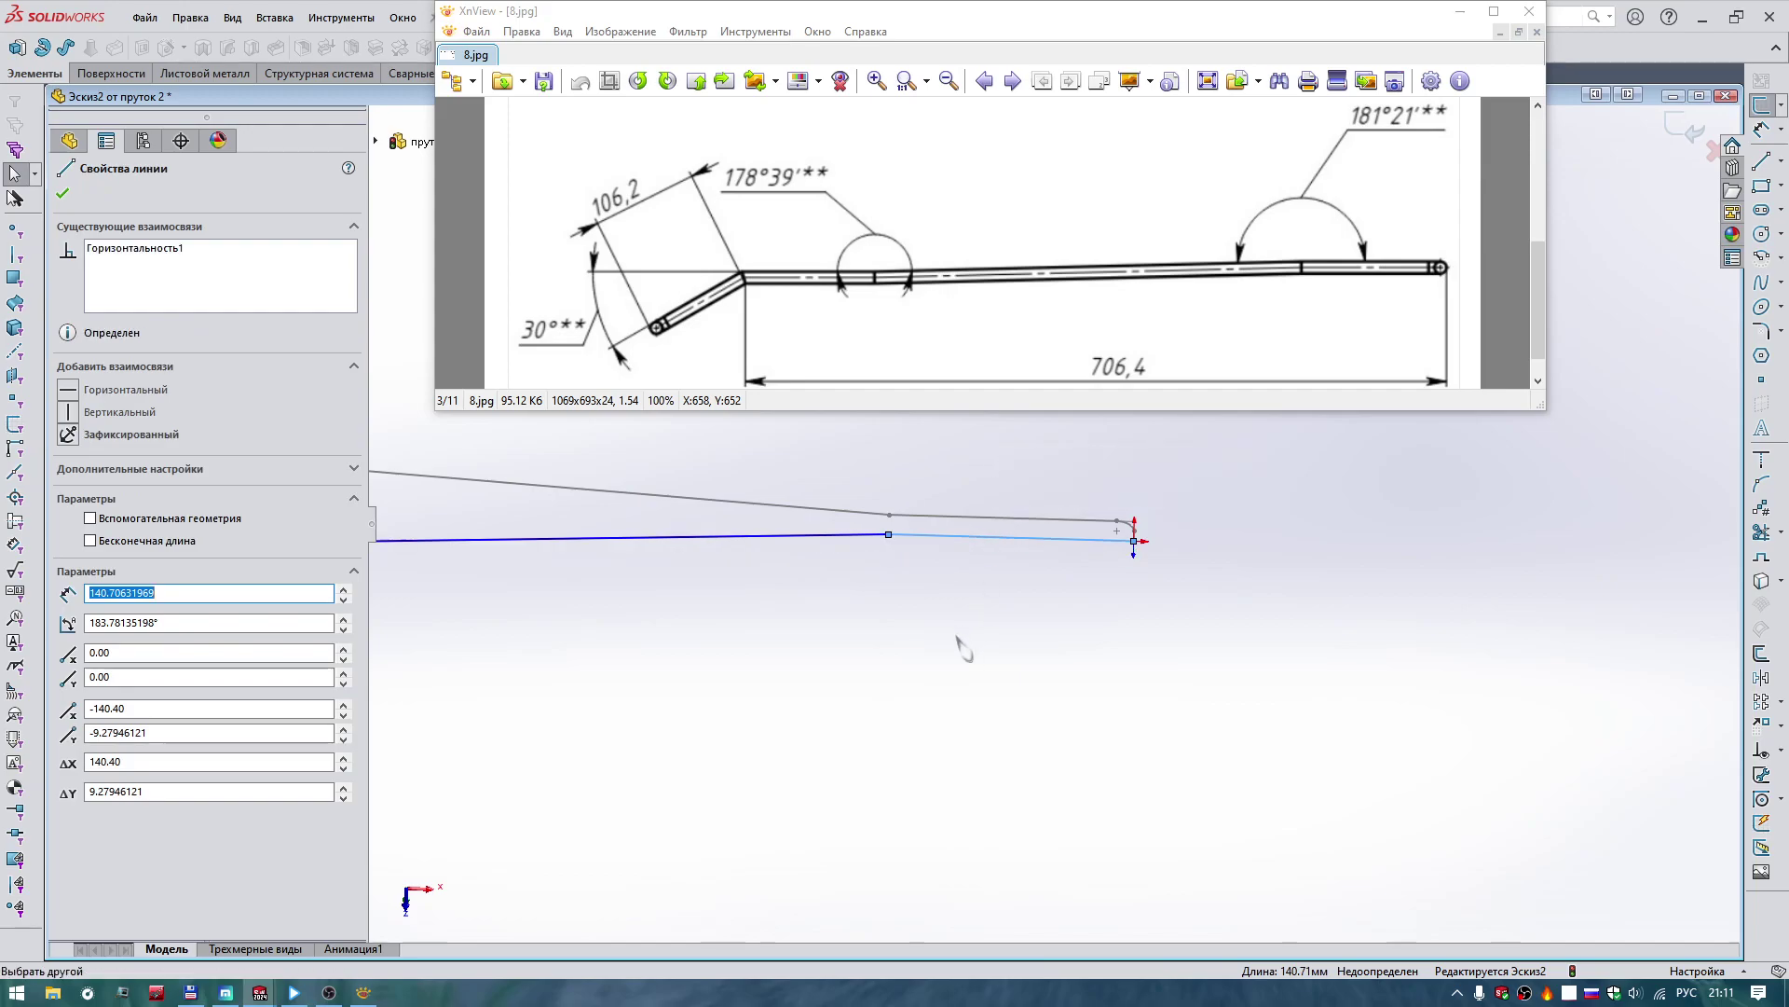
key("Escape")
scroll(965, 643, "up", 3)
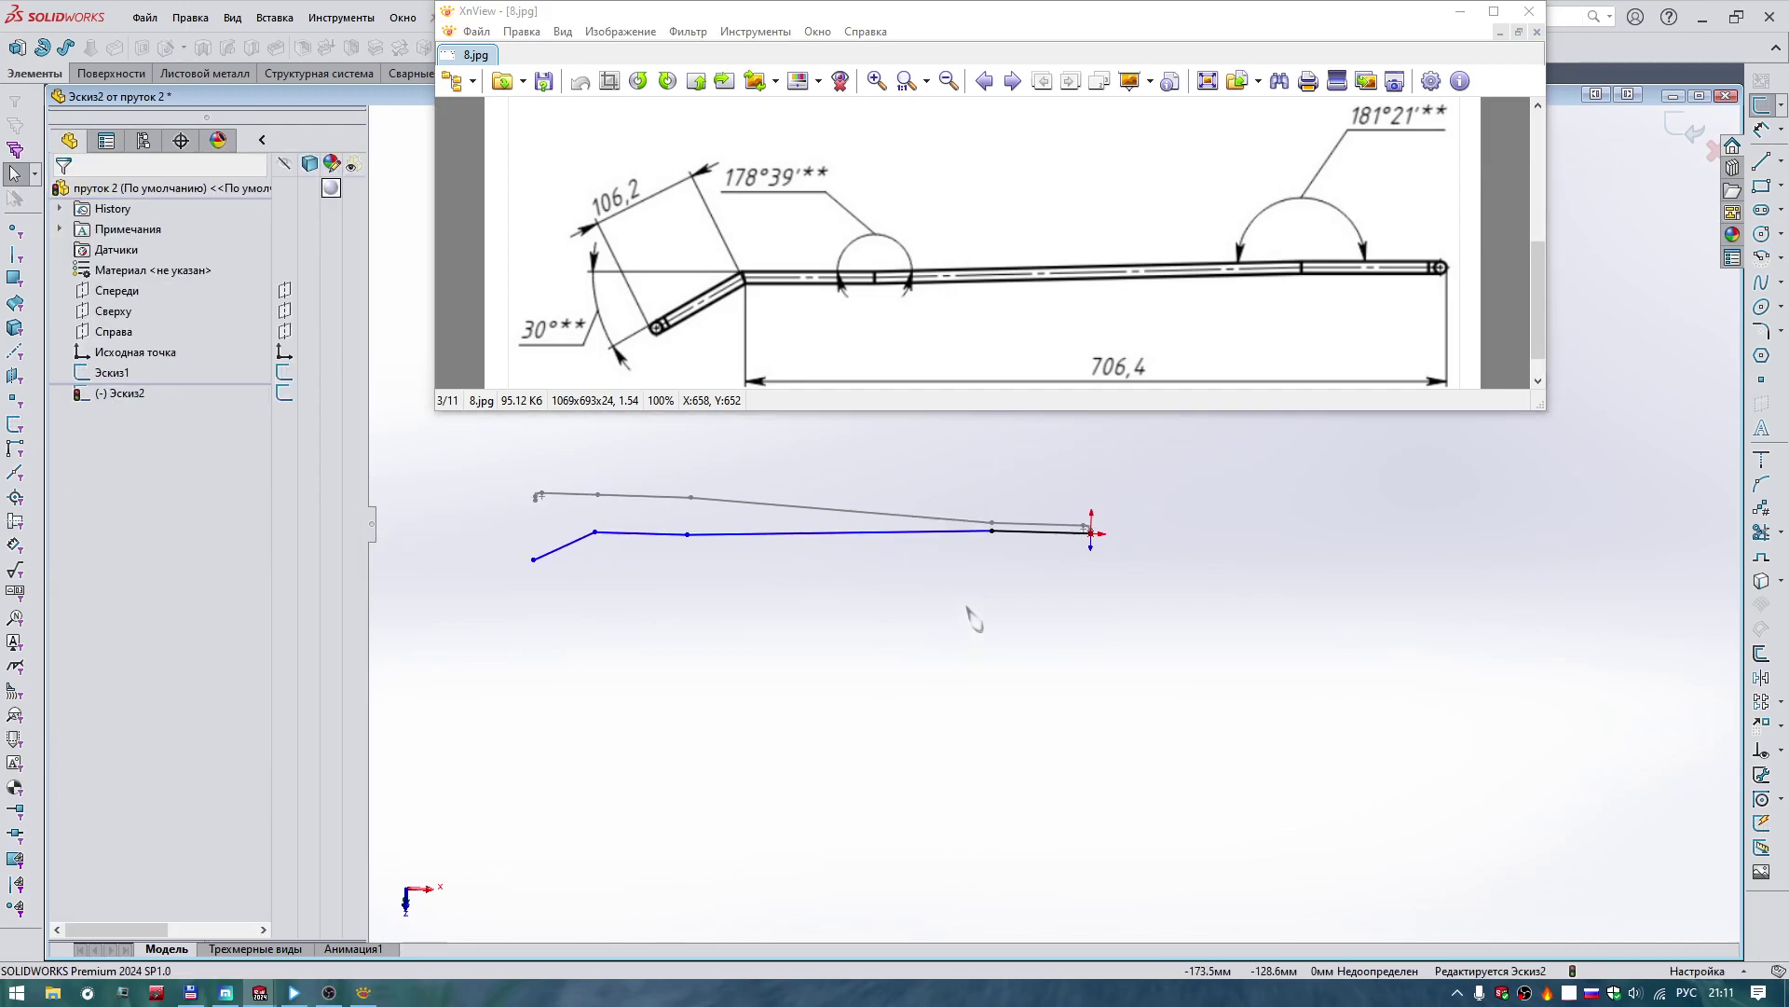
scroll(972, 620, "up", 1)
right_click_drag(972, 620, 988, 554)
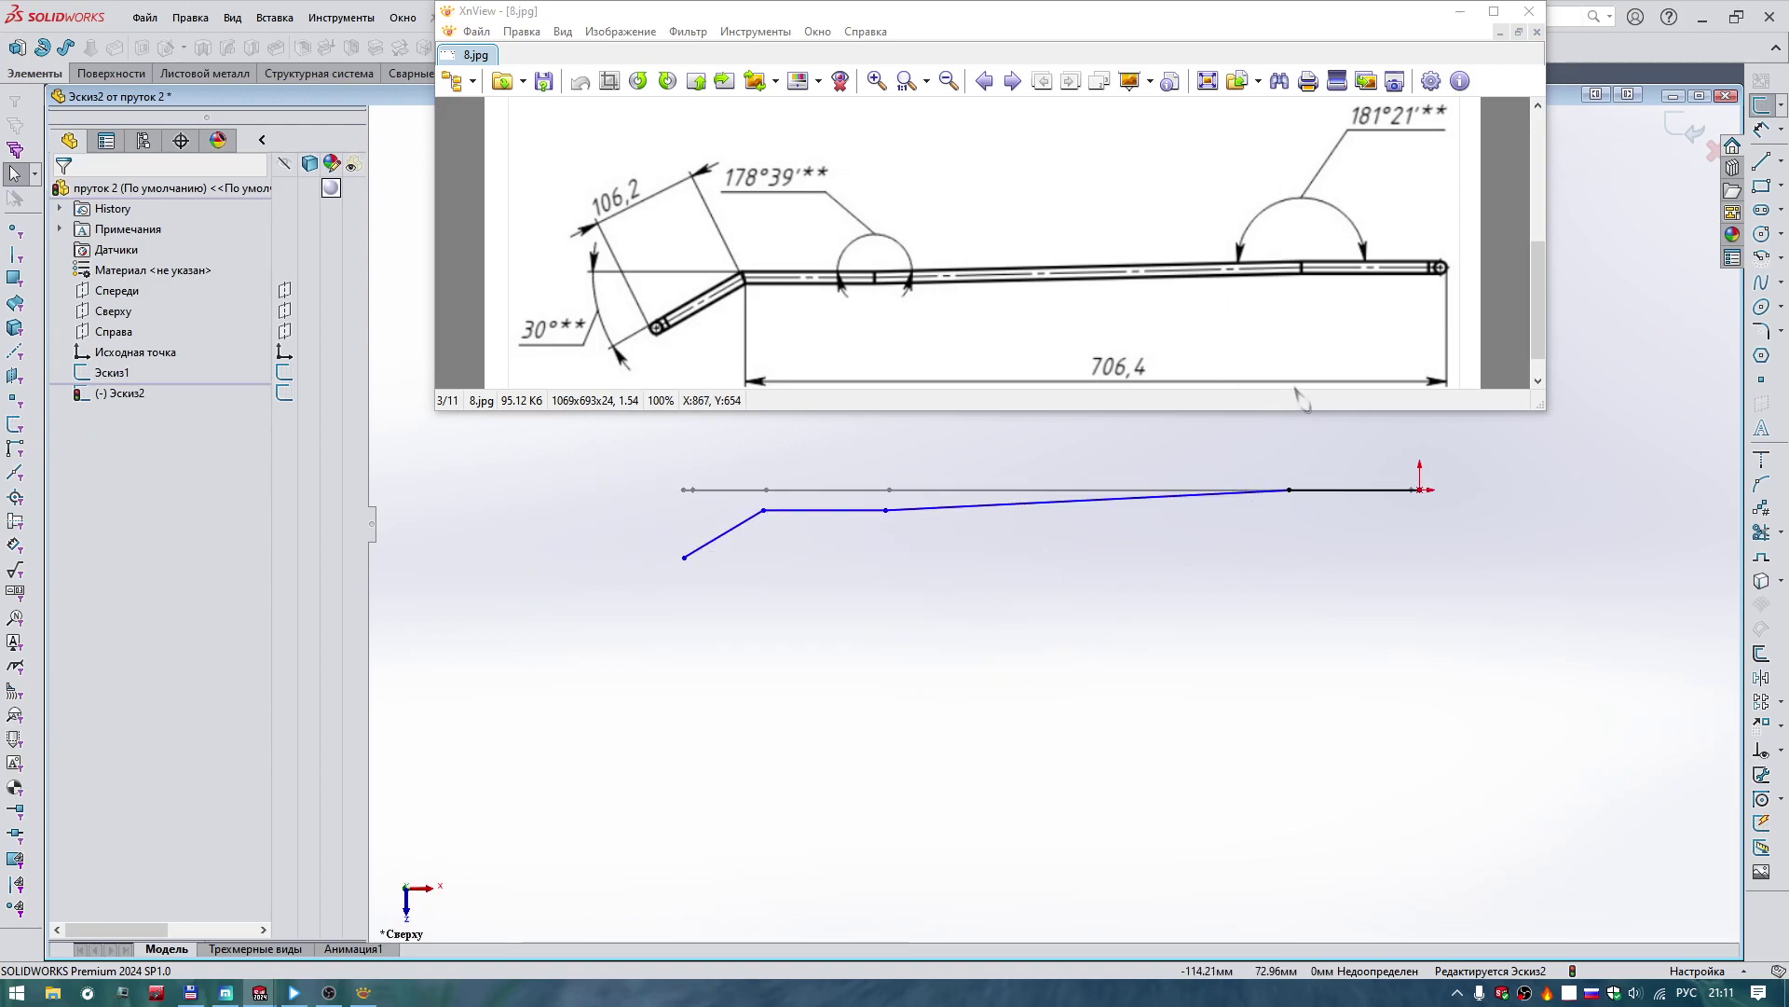
scroll(1454, 289, "up", 1)
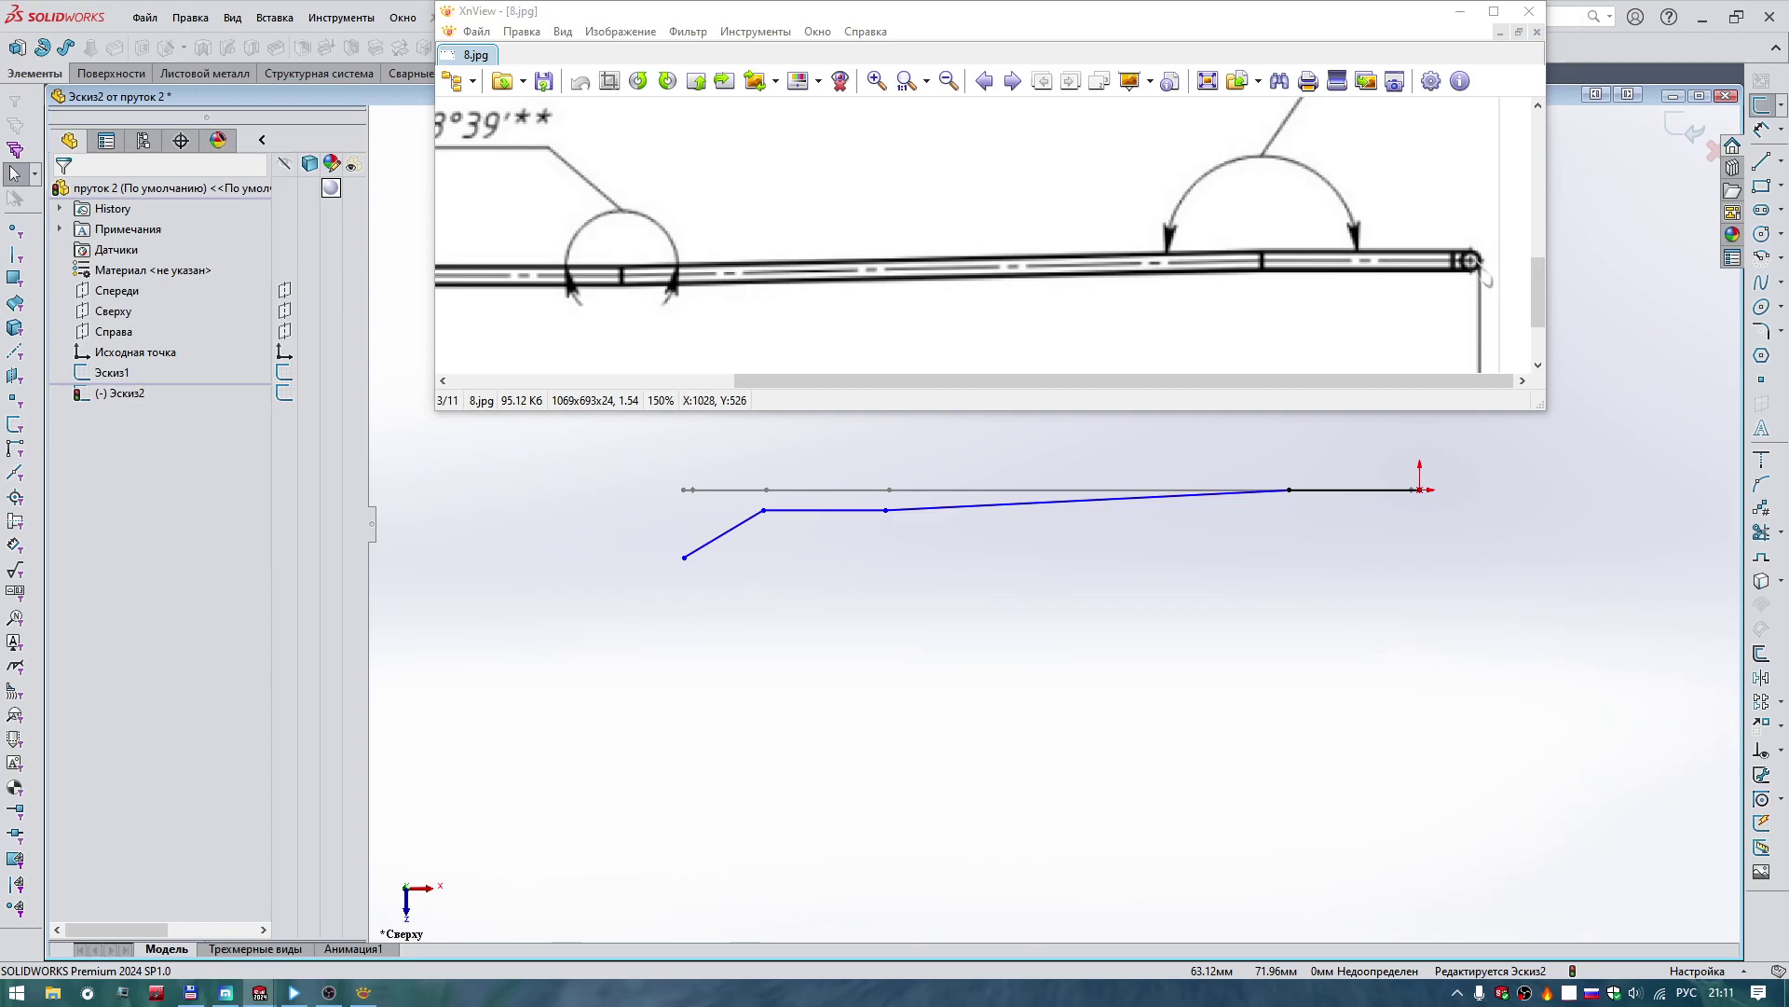
scroll(1477, 494, "down", 3)
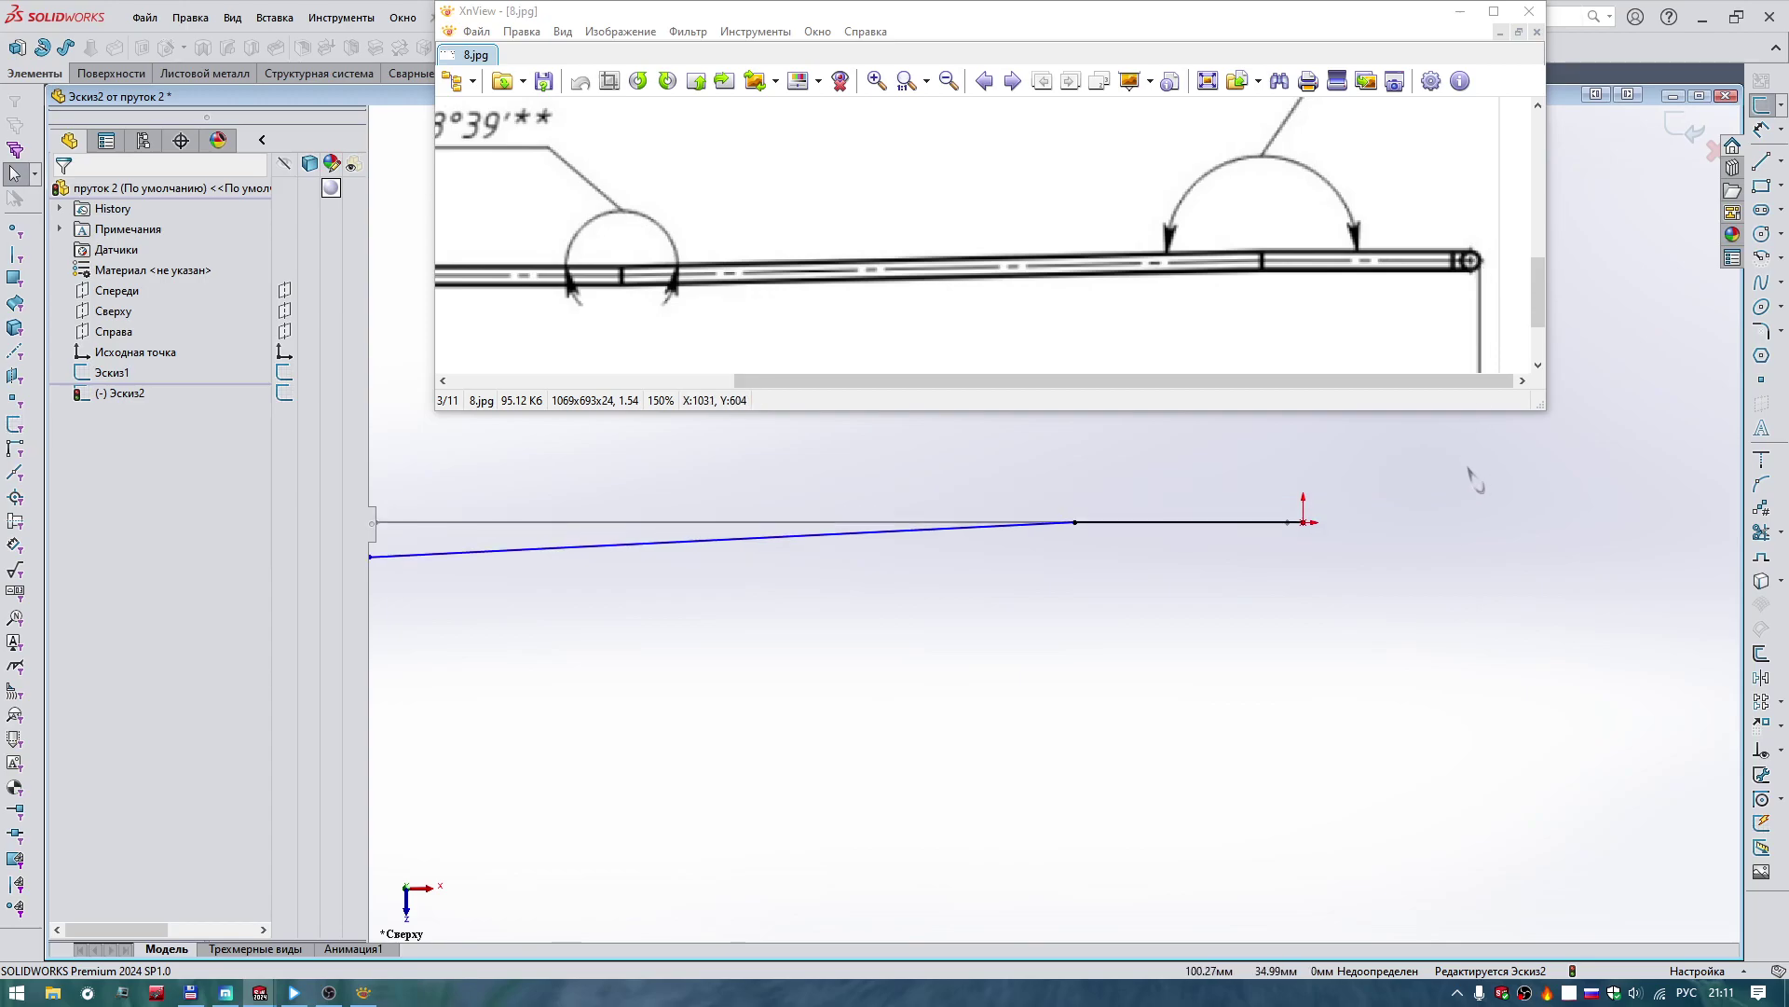
scroll(1469, 480, "down", 1)
scroll(1277, 559, "down", 1)
scroll(1281, 485, "down", 1)
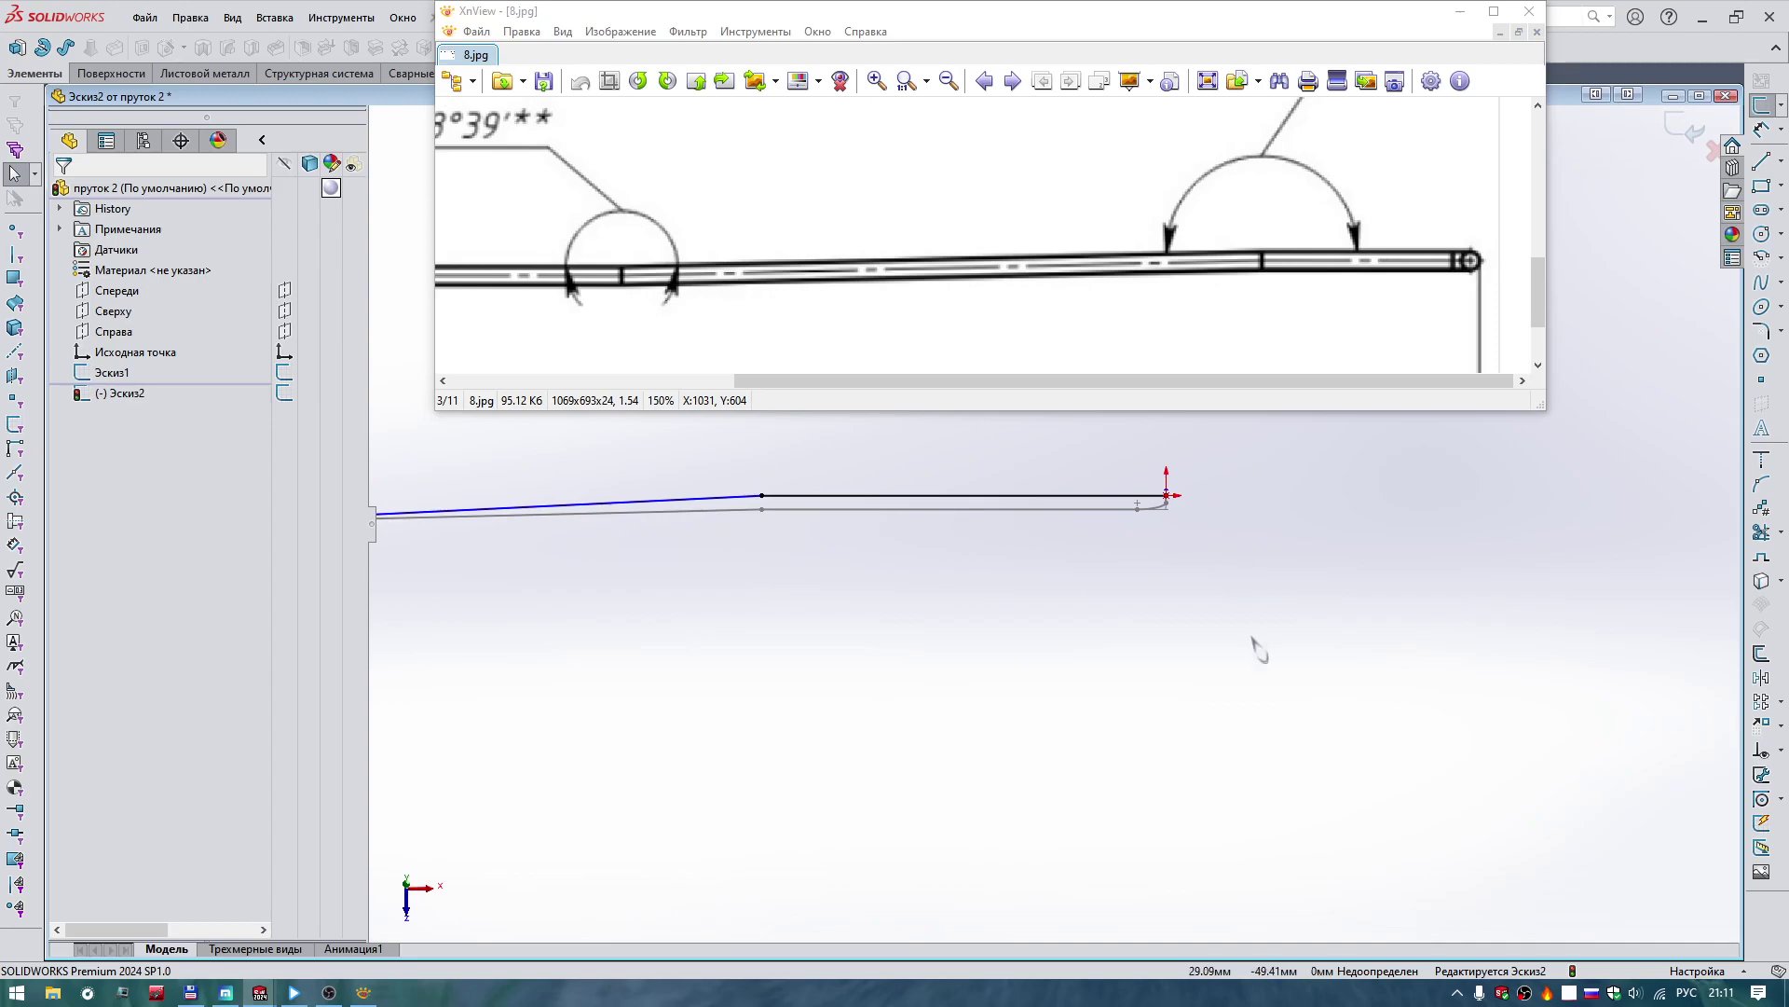
Draw a horizontal construction line from the origin and dimension it to 6.
right_click_drag(1258, 639, 1286, 526)
left_click(1167, 495)
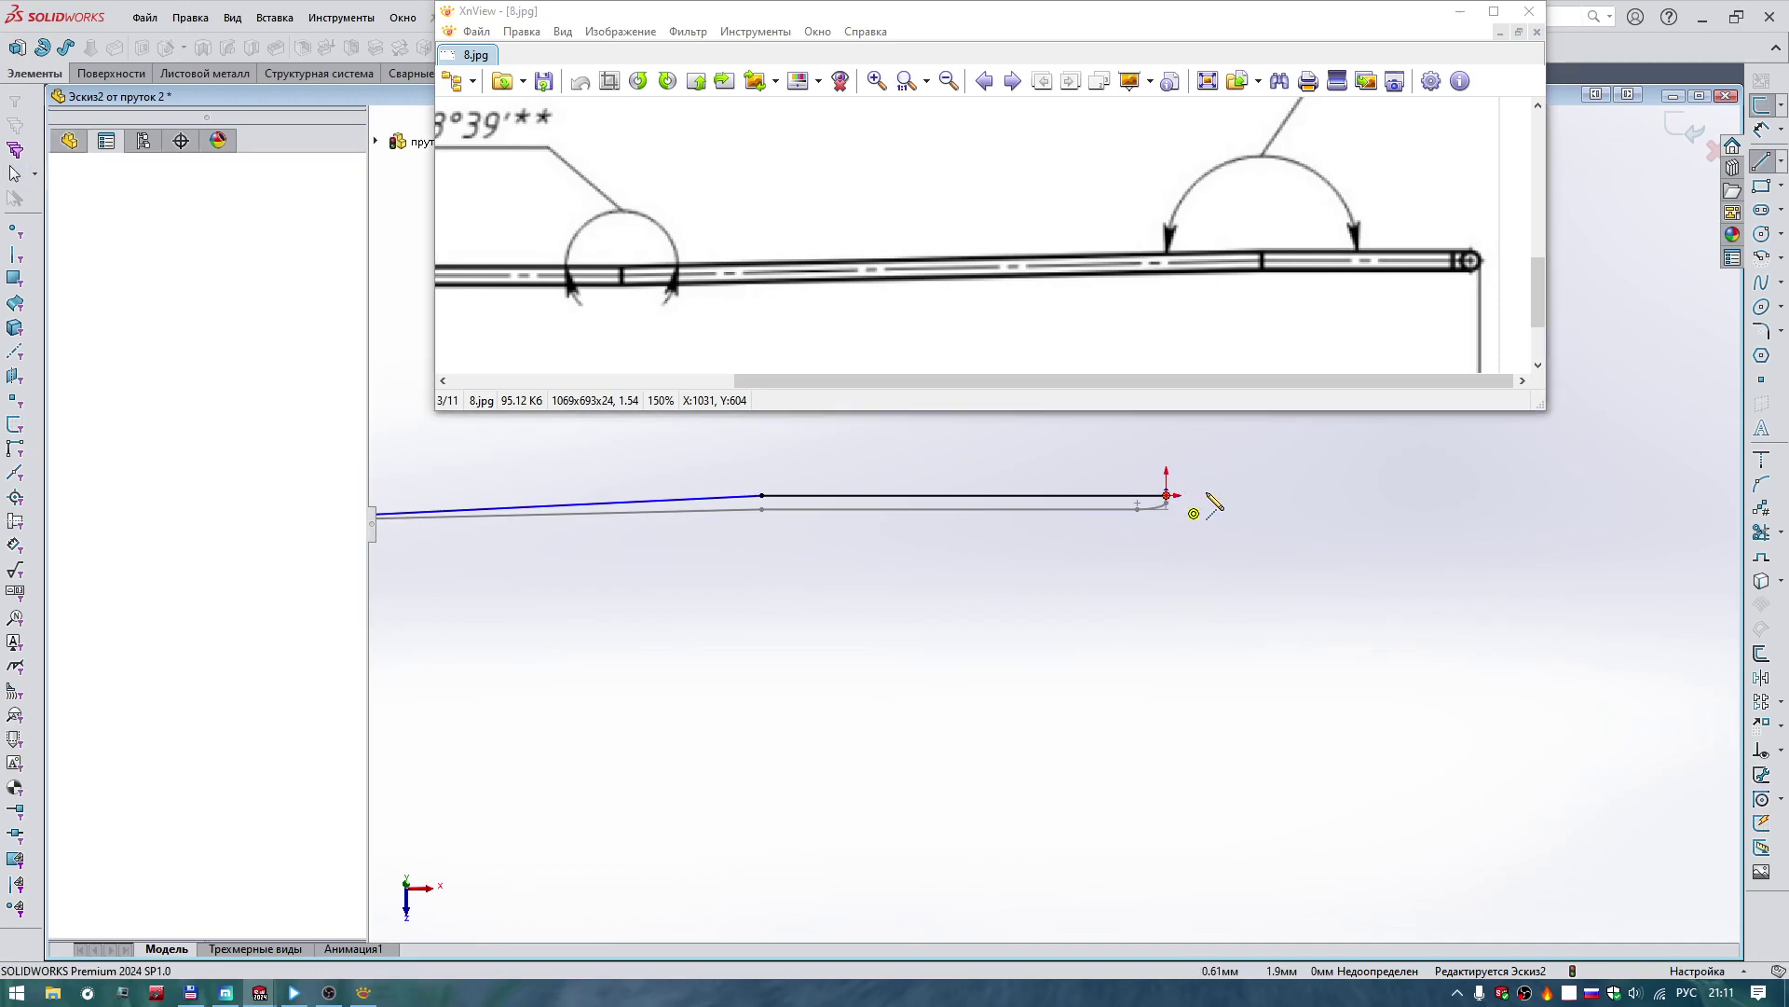
left_click(1294, 495)
right_click_drag(1300, 559, 1311, 508)
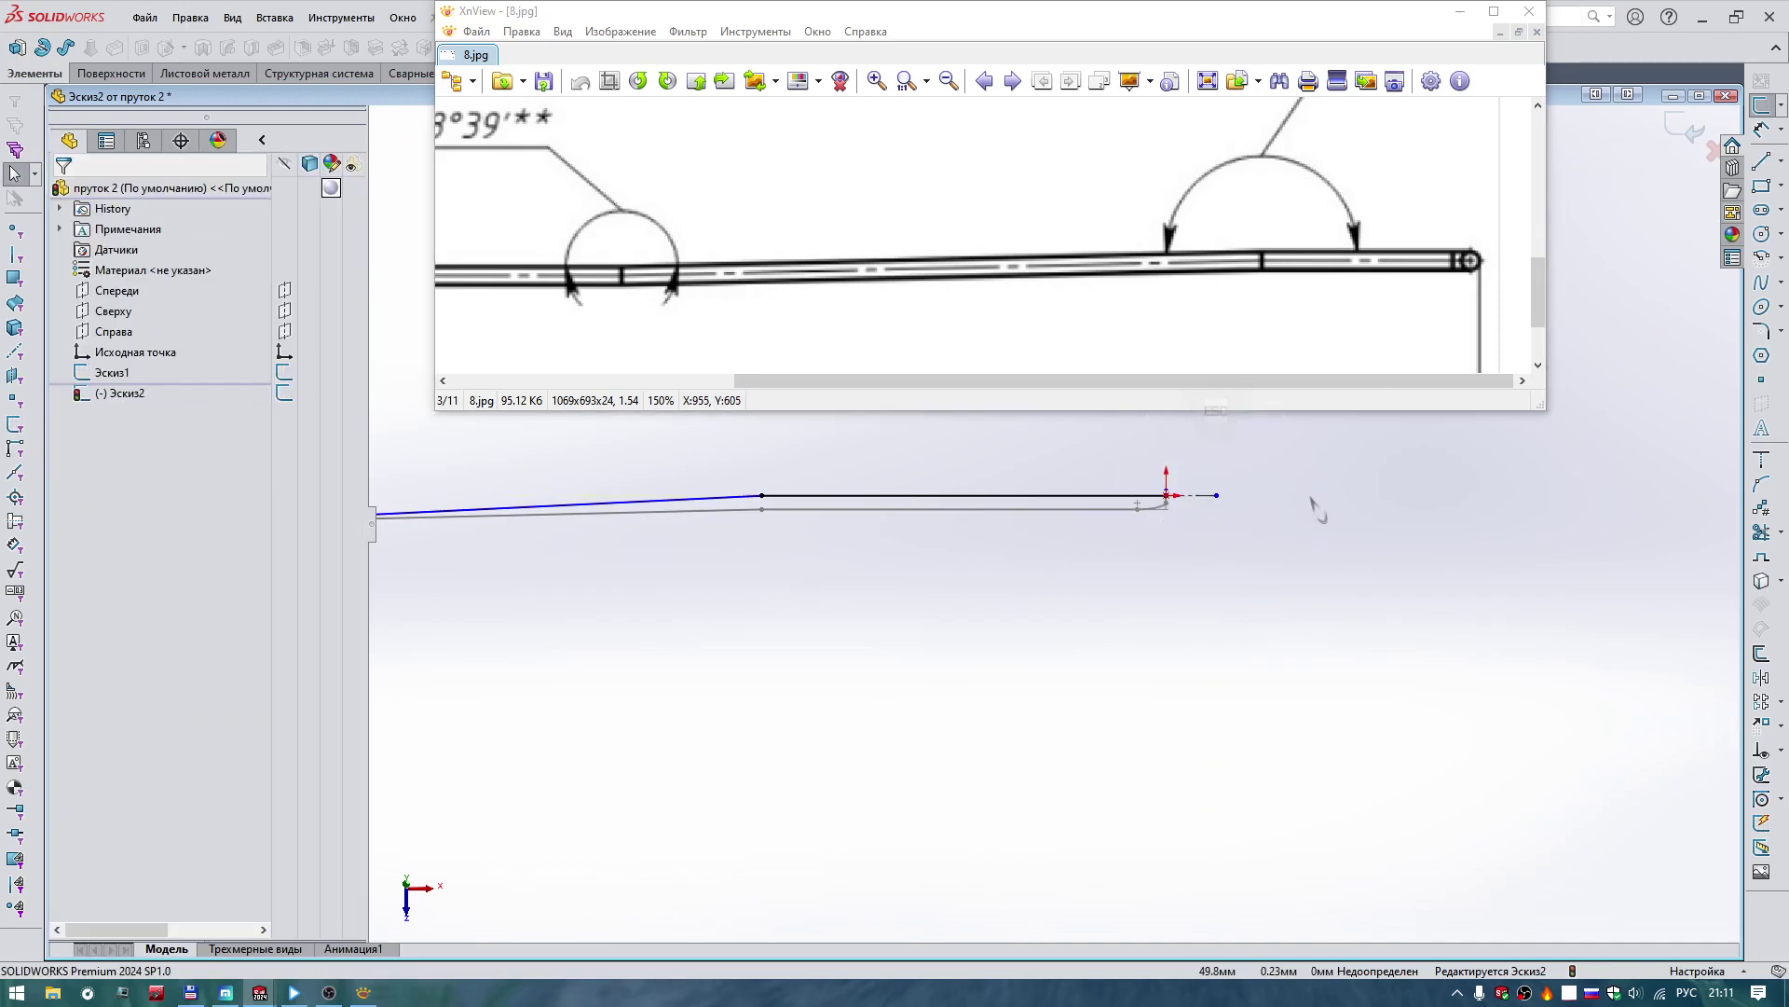
middle_click_drag(1311, 508, 1215, 512, "ctrl")
left_click(1067, 484)
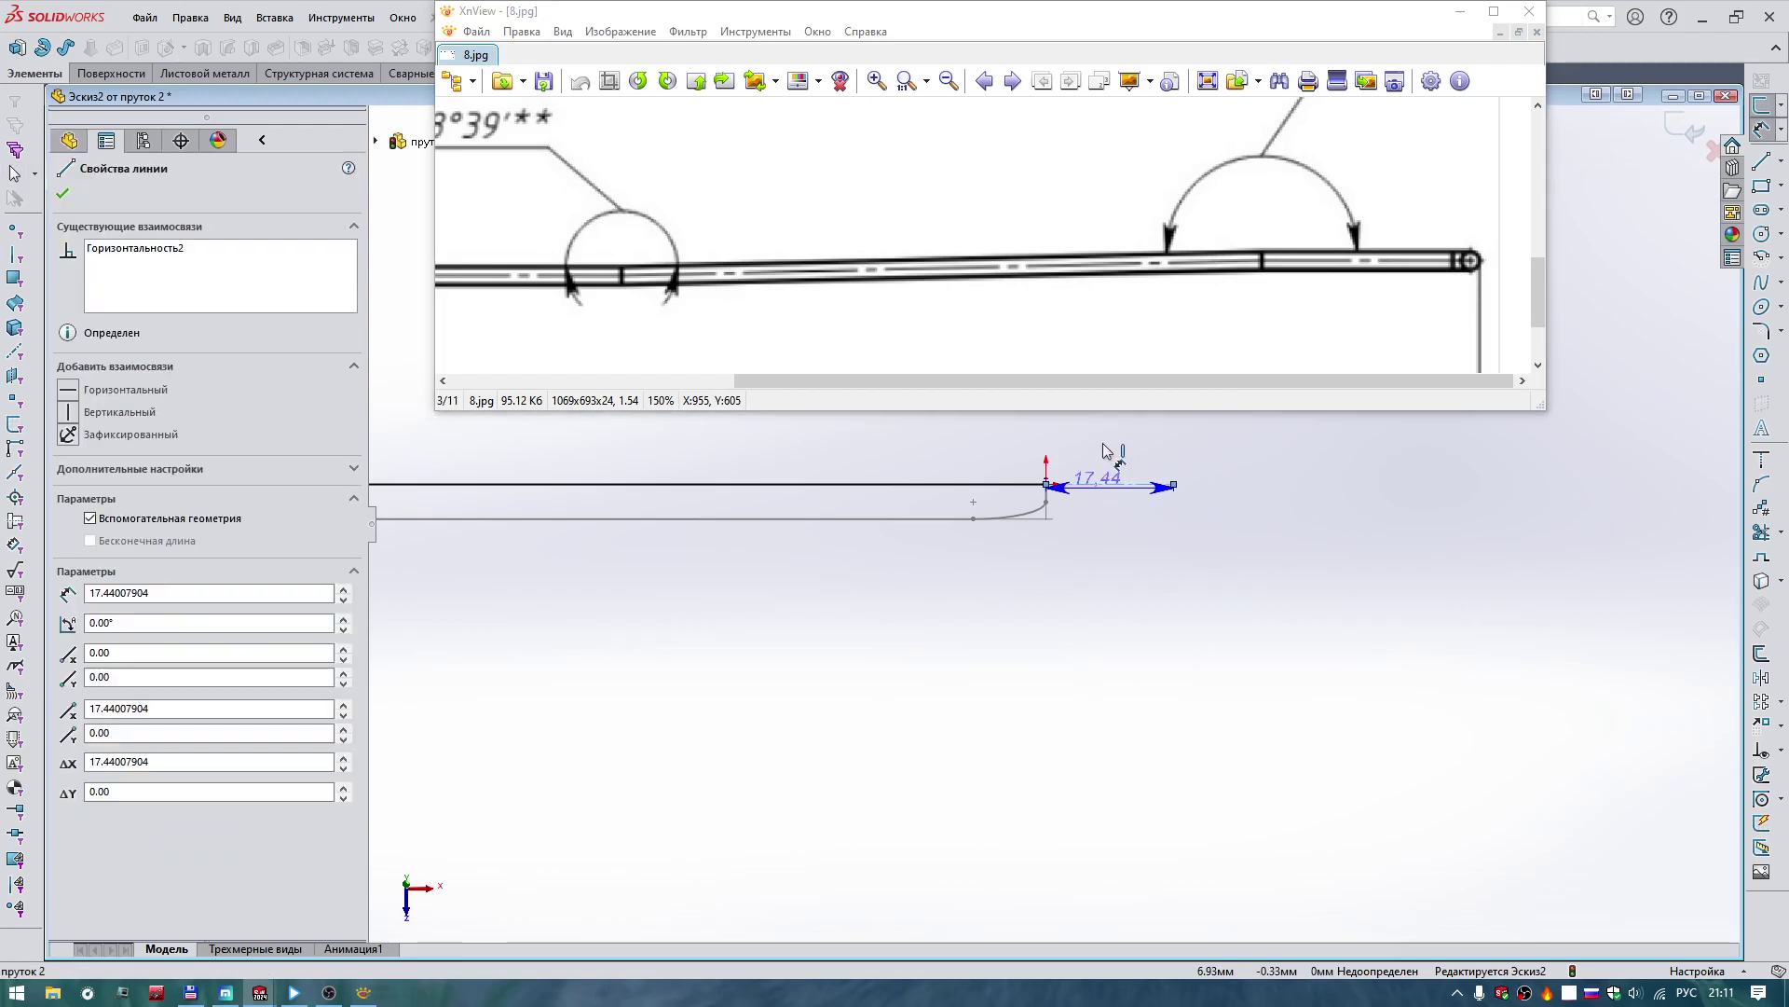
left_click(1105, 452)
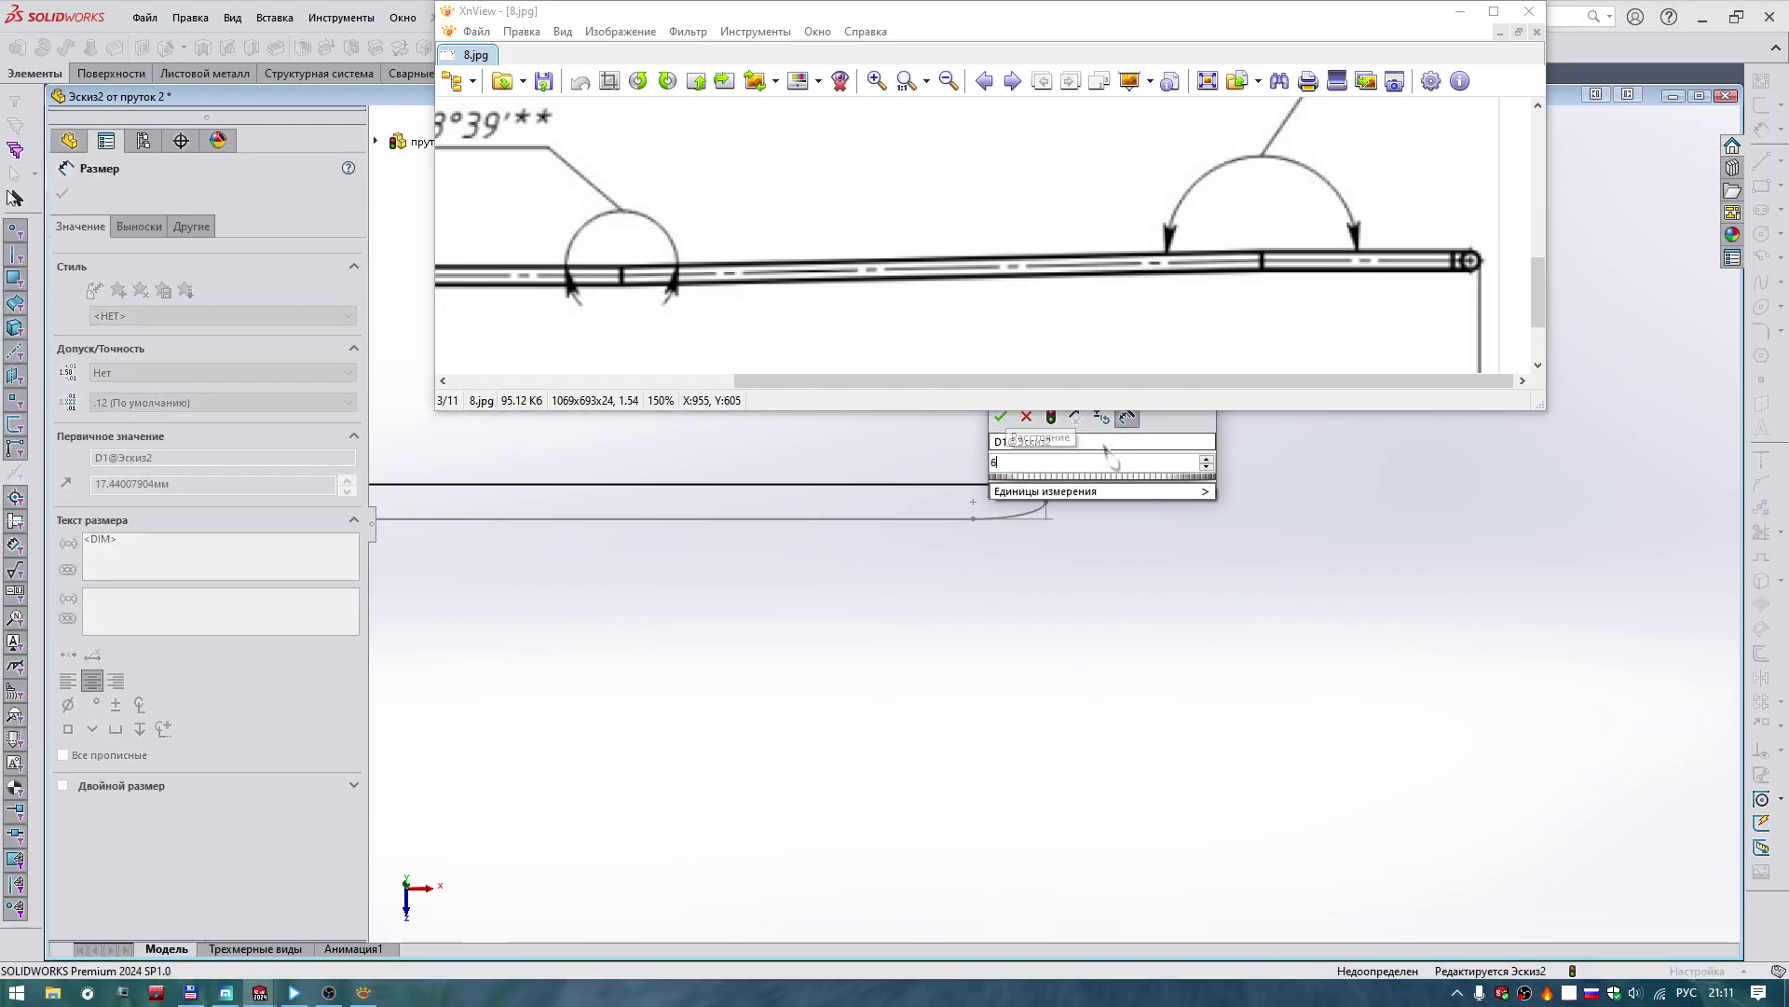
type("6")
key("Return")
left_click(1203, 601)
Dimension the long run from the bend vertex to the right endpoint at 706,4.
scroll(1237, 560, "up", 2)
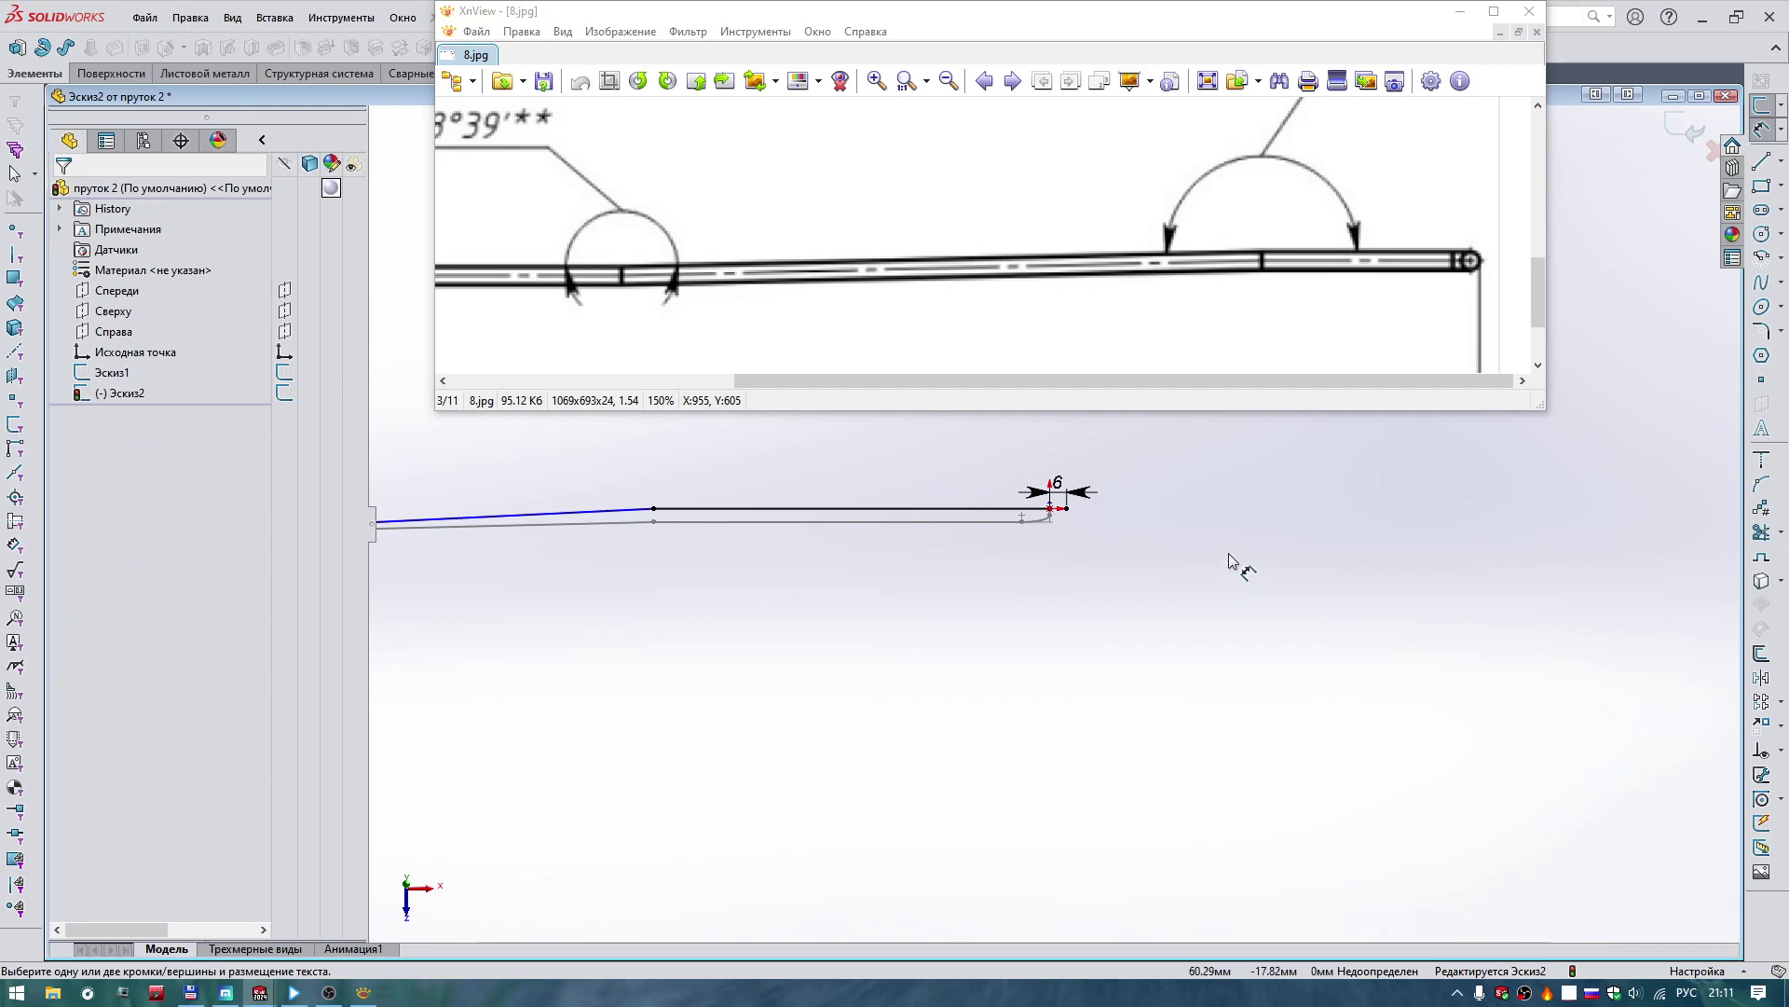
scroll(1030, 563, "up", 2)
right_click_drag(1029, 538, 1139, 652)
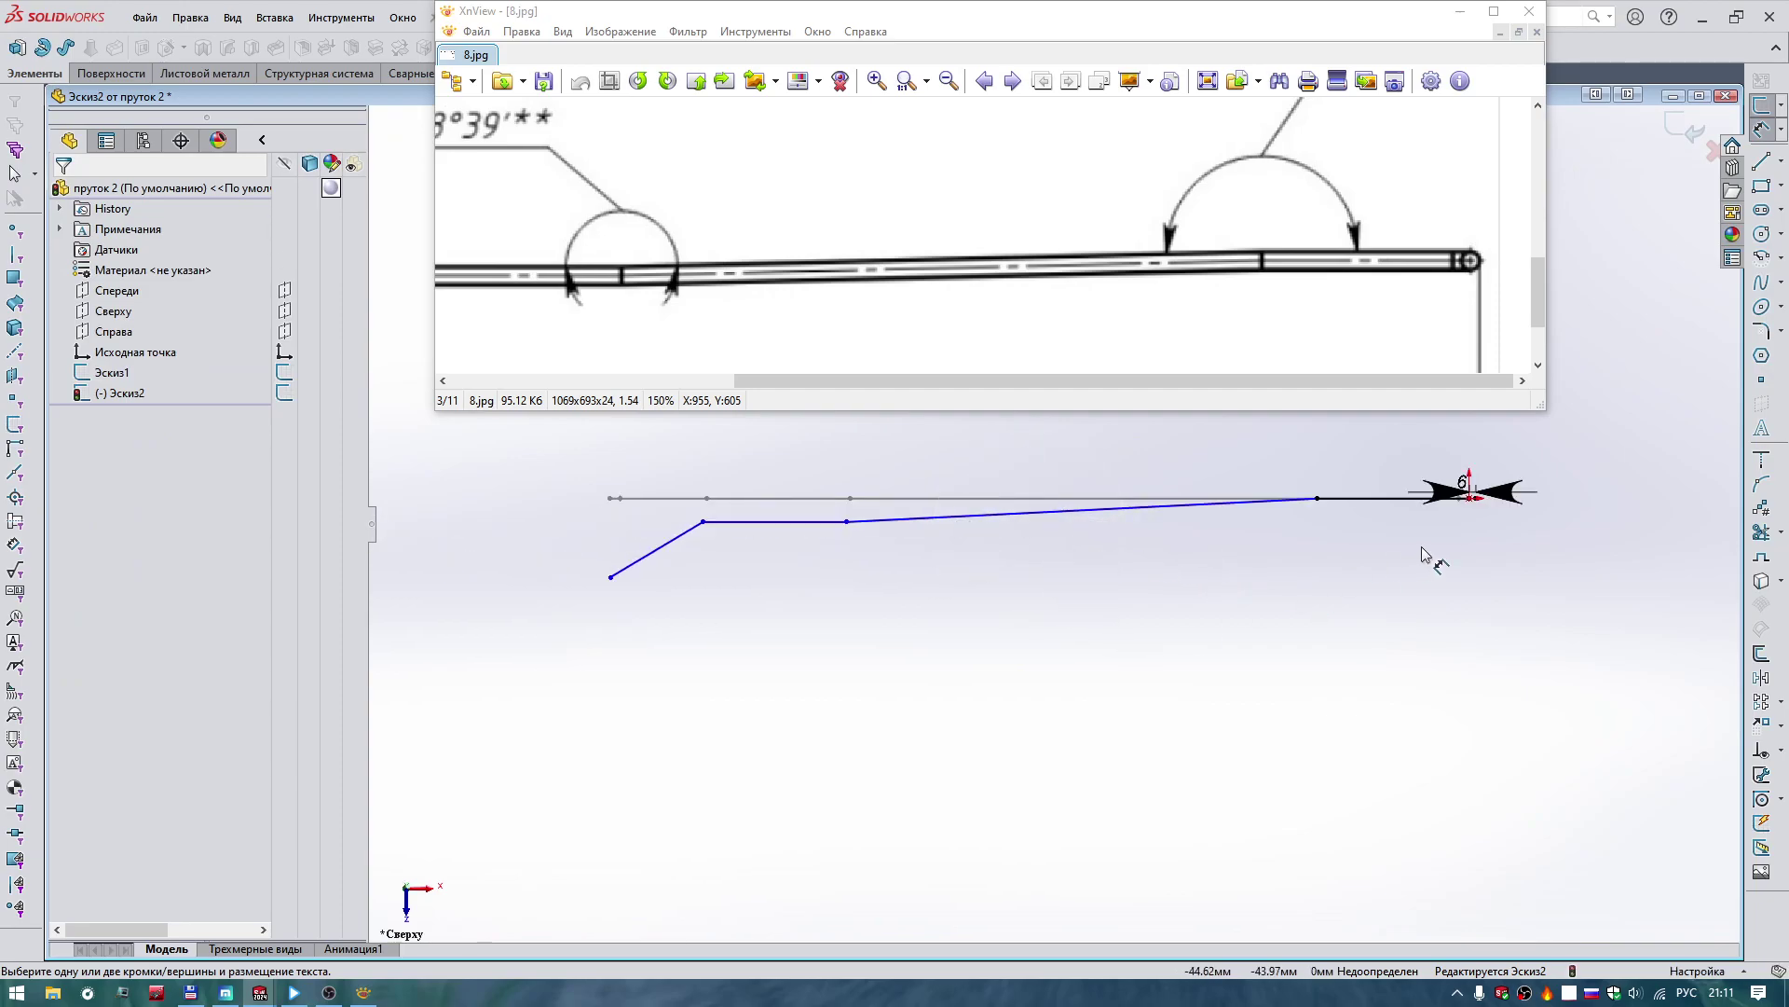
scroll(1309, 484, "up", 1)
scroll(962, 480, "down", 1)
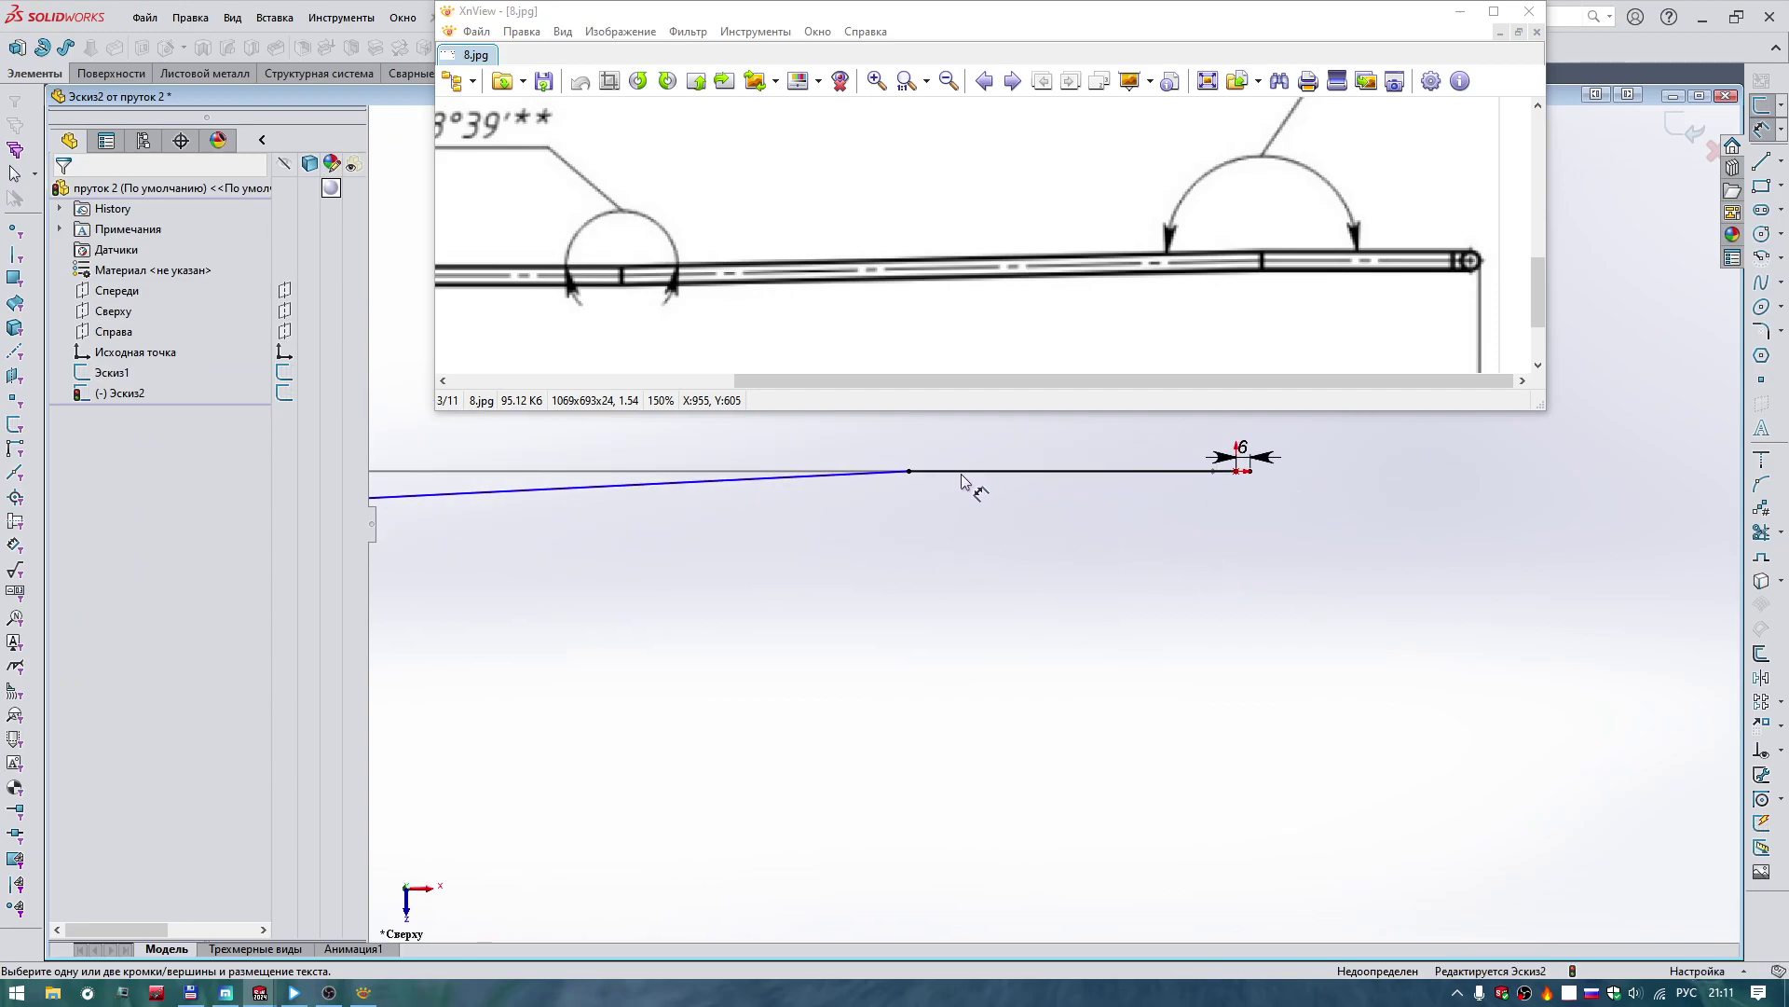
left_click(1247, 471)
scroll(1191, 567, "up", 1)
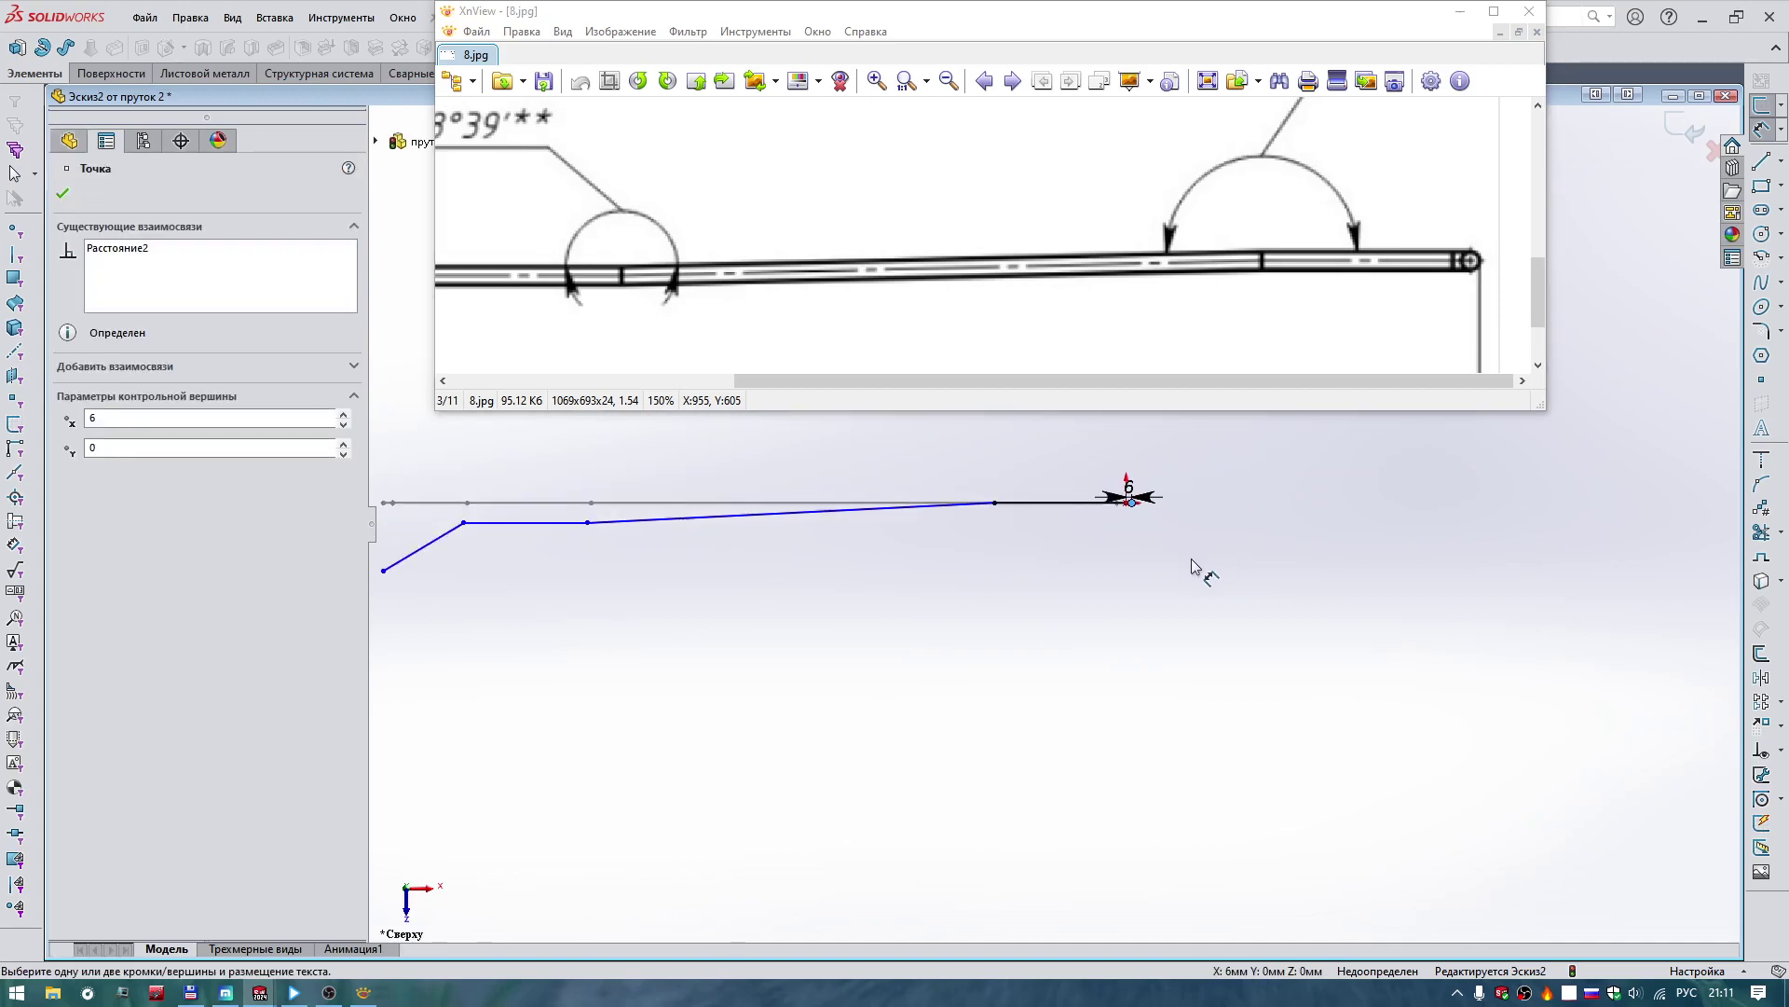
scroll(839, 569, "down", 1)
scroll(1050, 517, "up", 1)
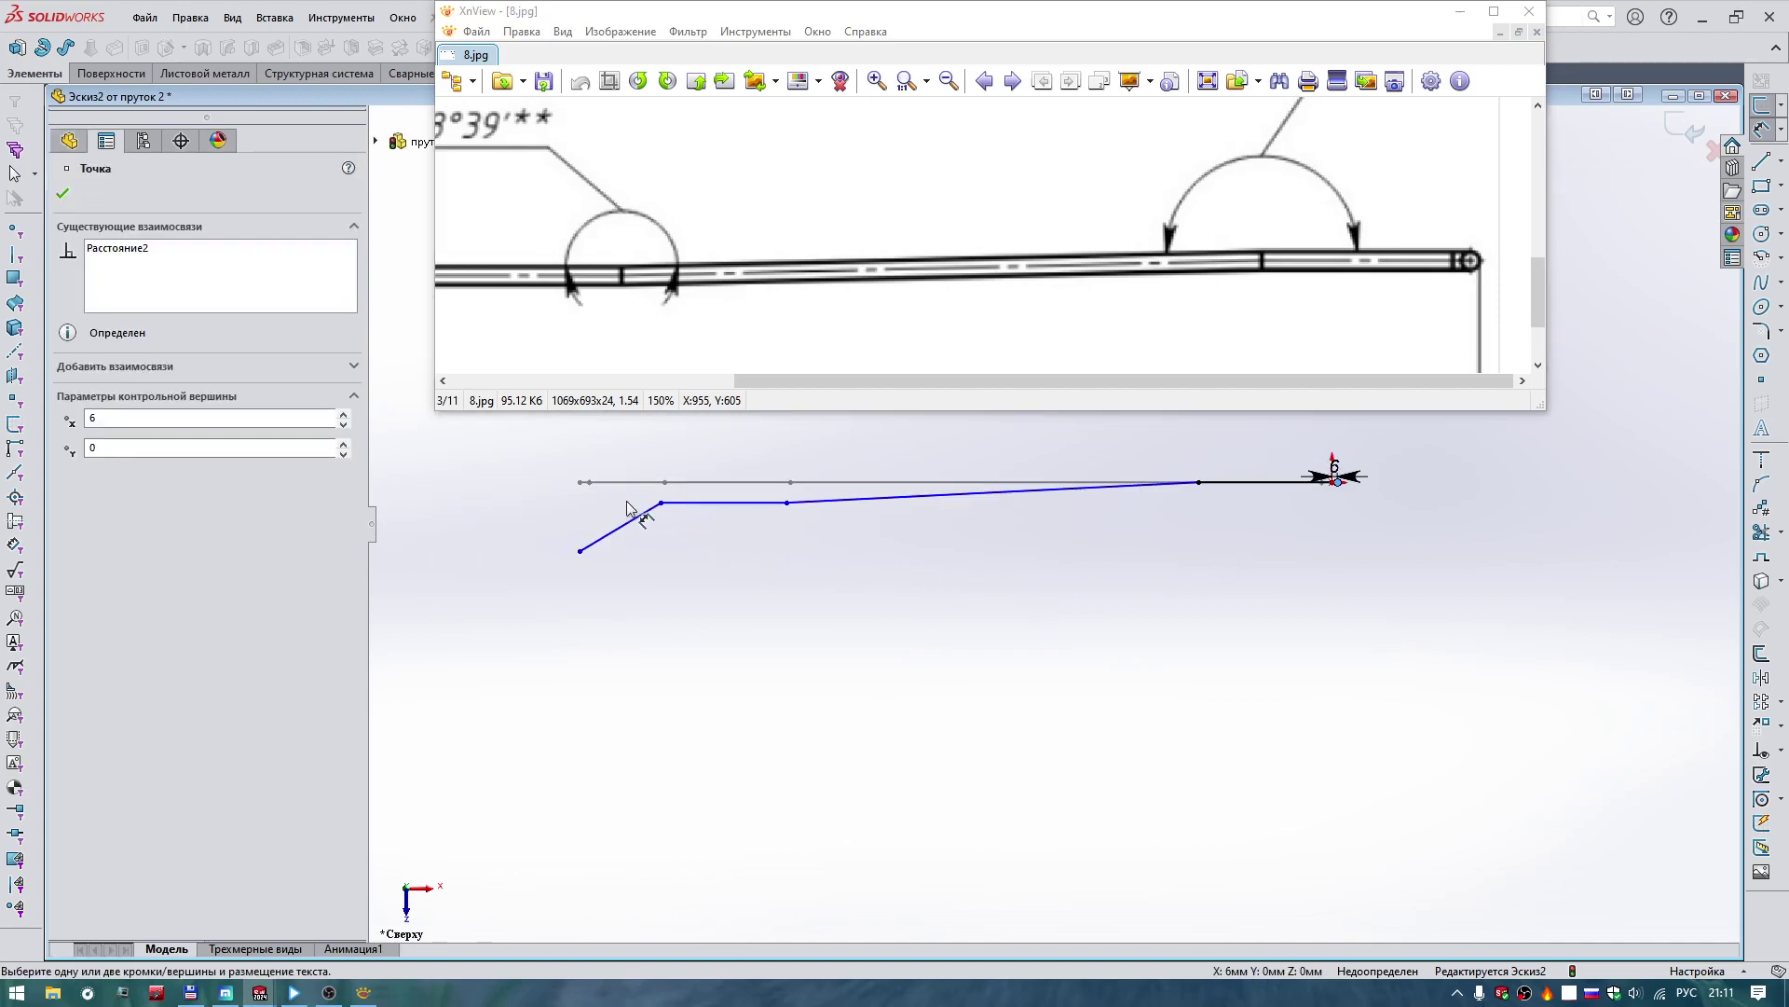
scroll(1050, 517, "up", 1)
scroll(824, 277, "down", 1)
scroll(824, 277, "down", 1)
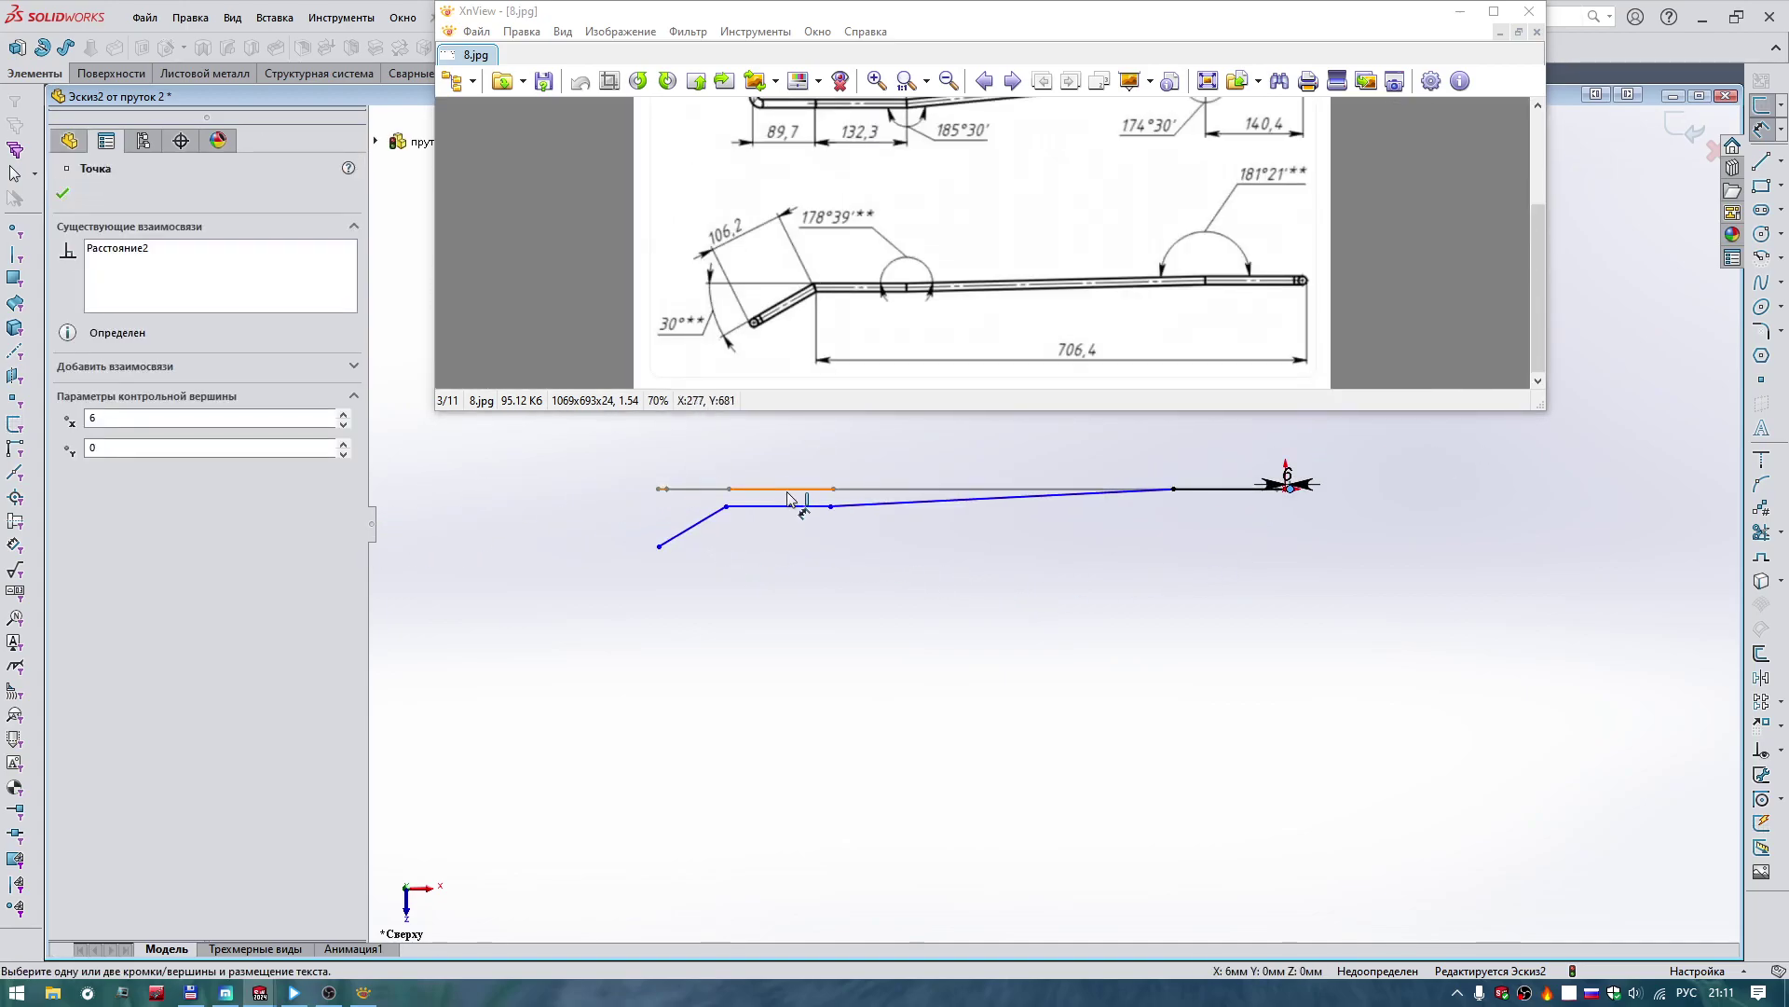
left_click(727, 508)
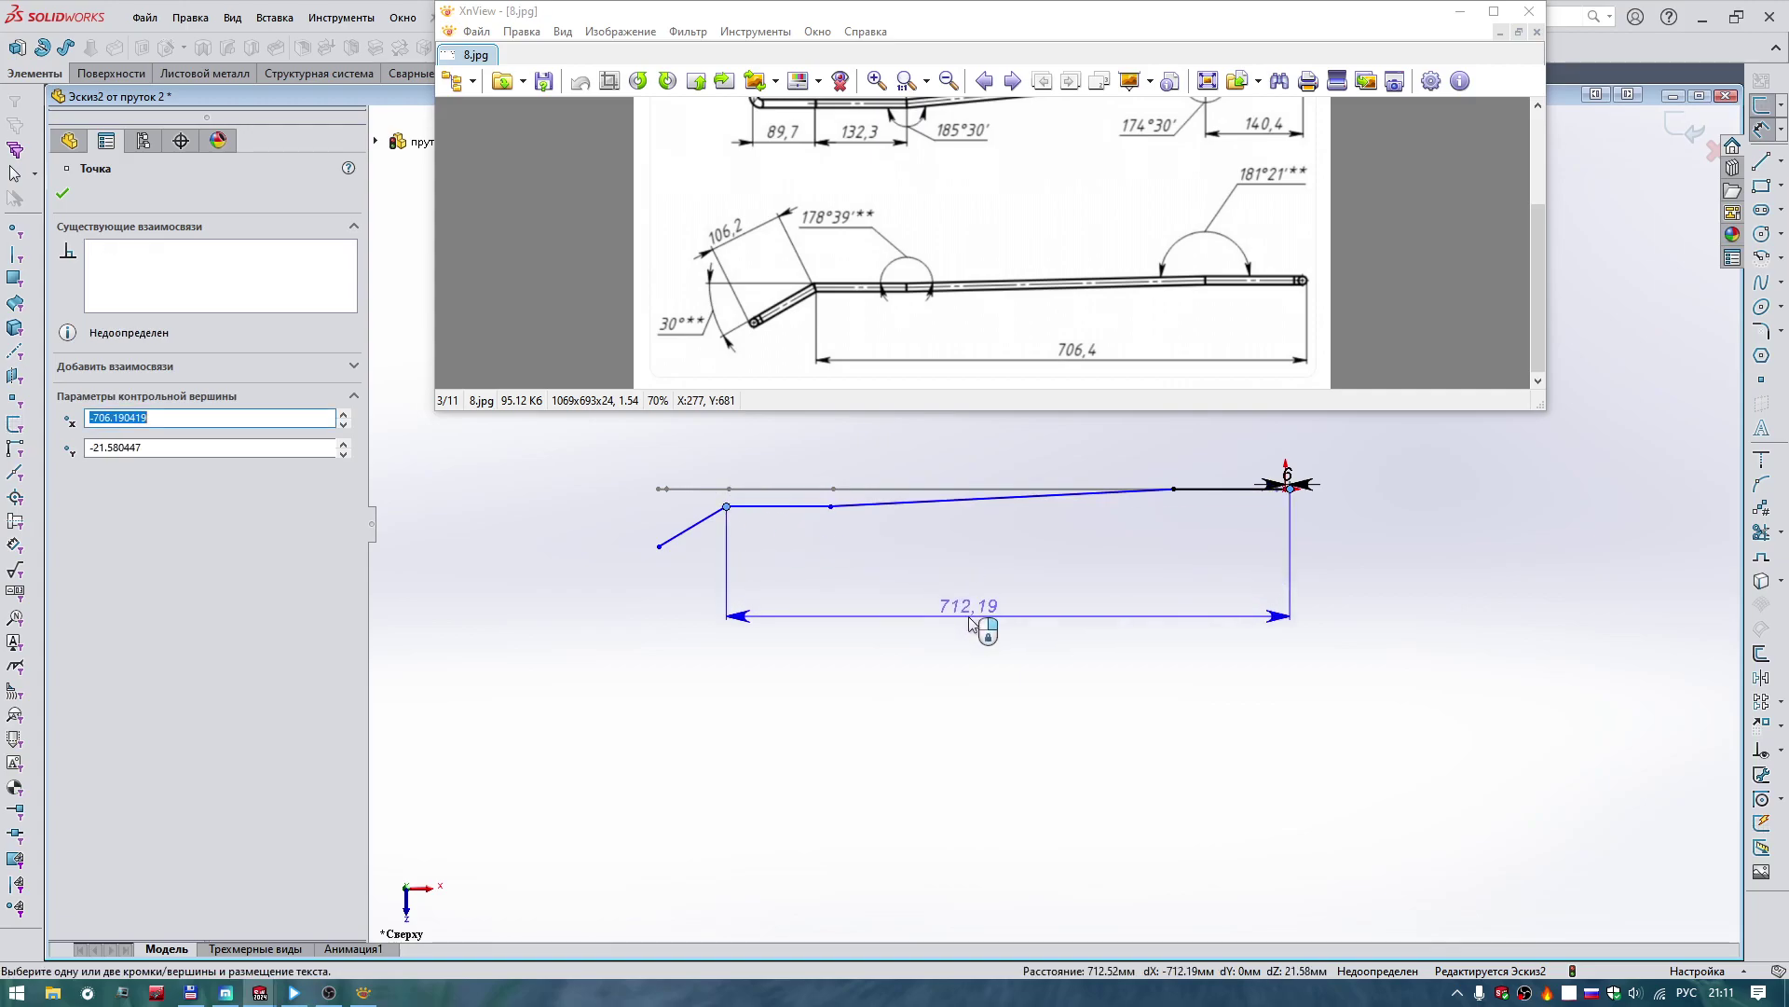
left_click(970, 622)
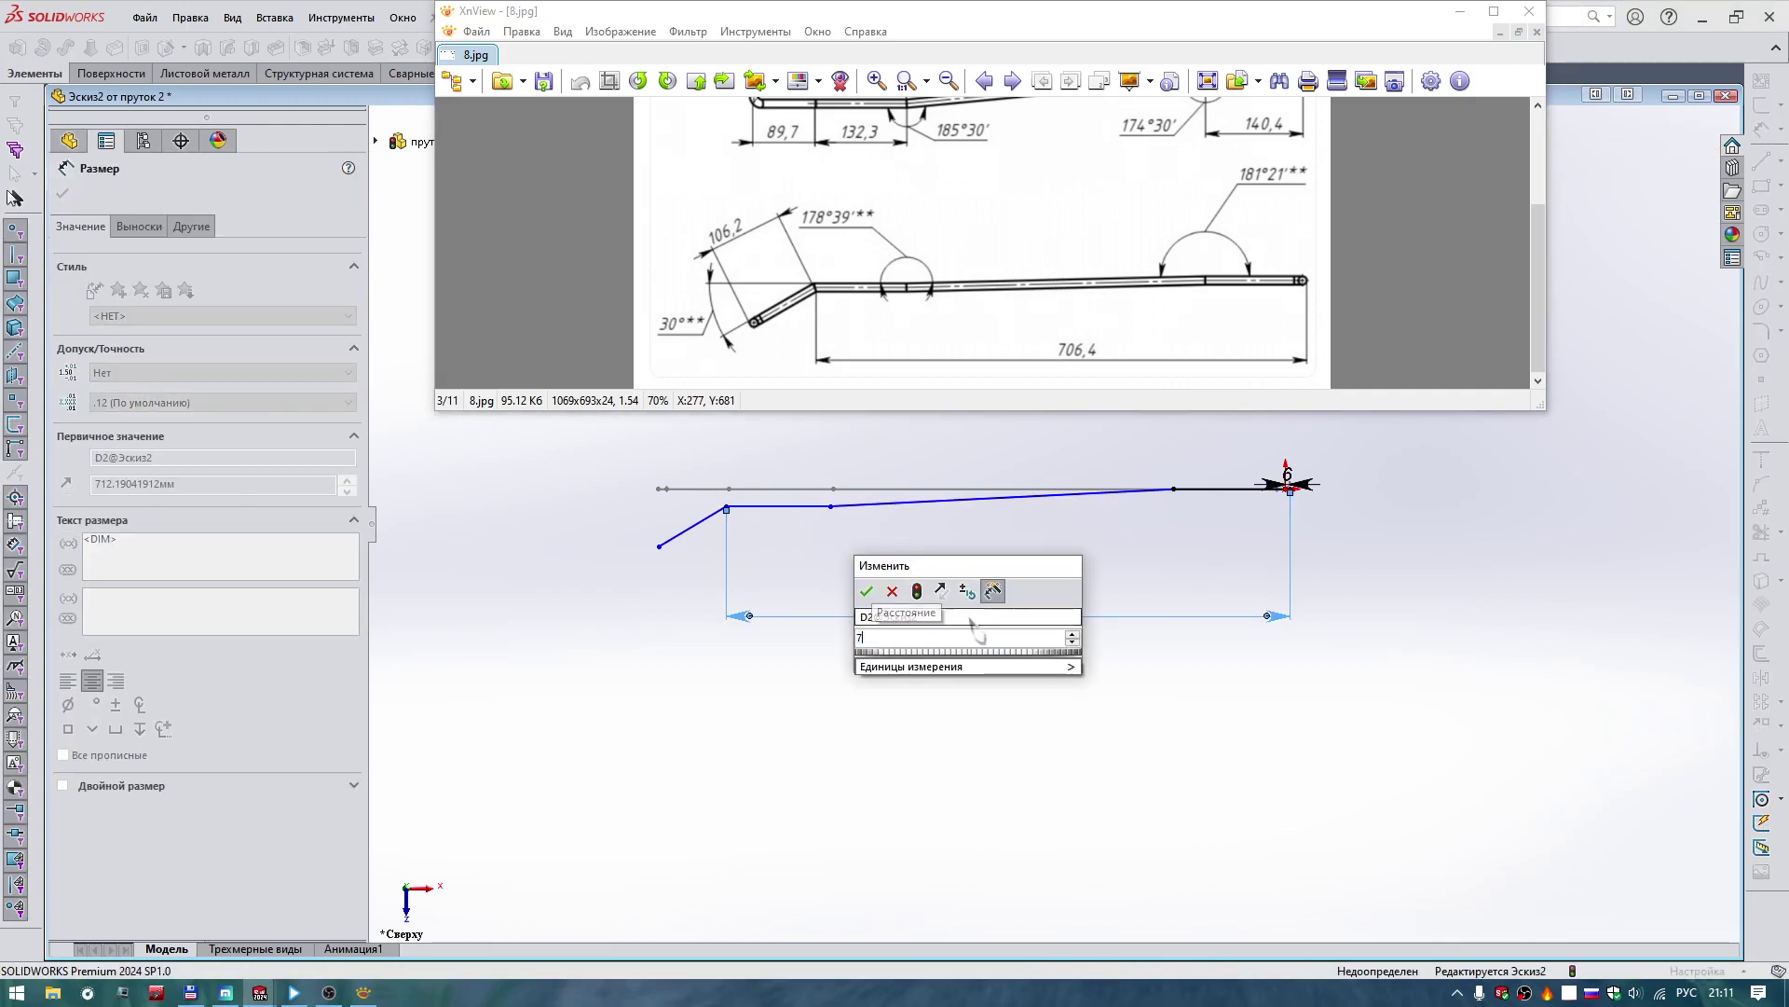
type("706,4")
key("Return")
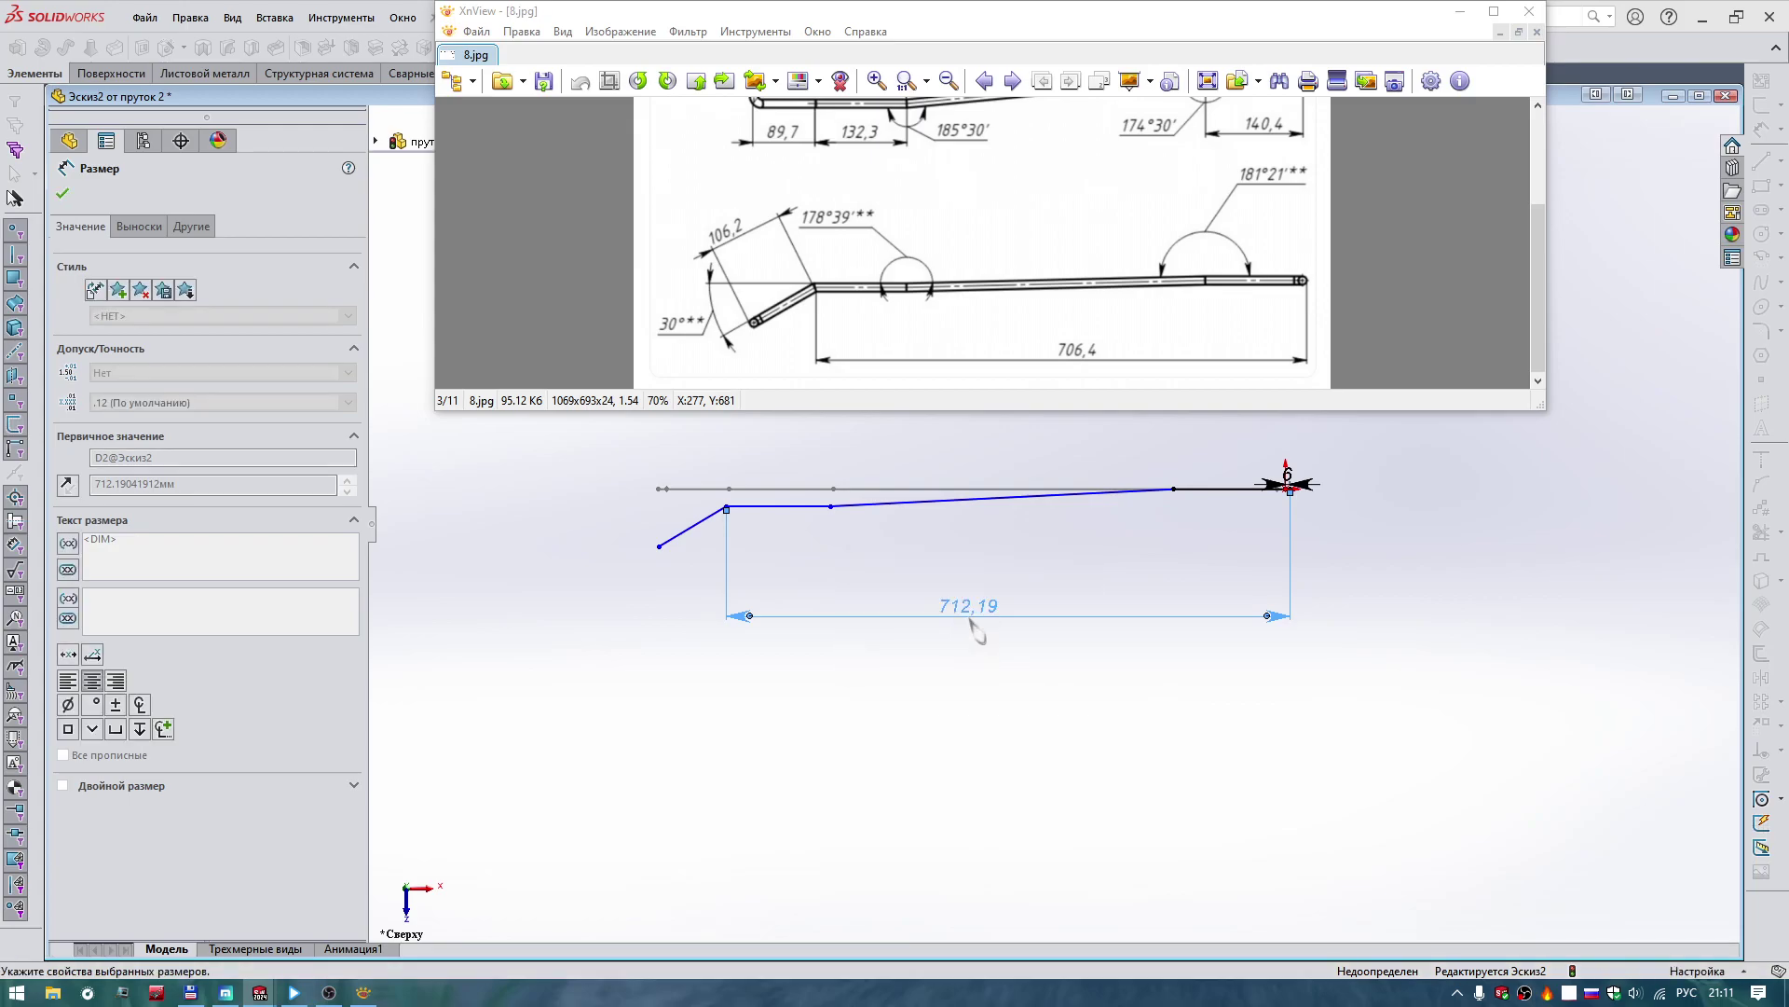
Dimension the right segment's angle to the reference line at 181.2°.
left_click(1047, 497)
left_click(1208, 490)
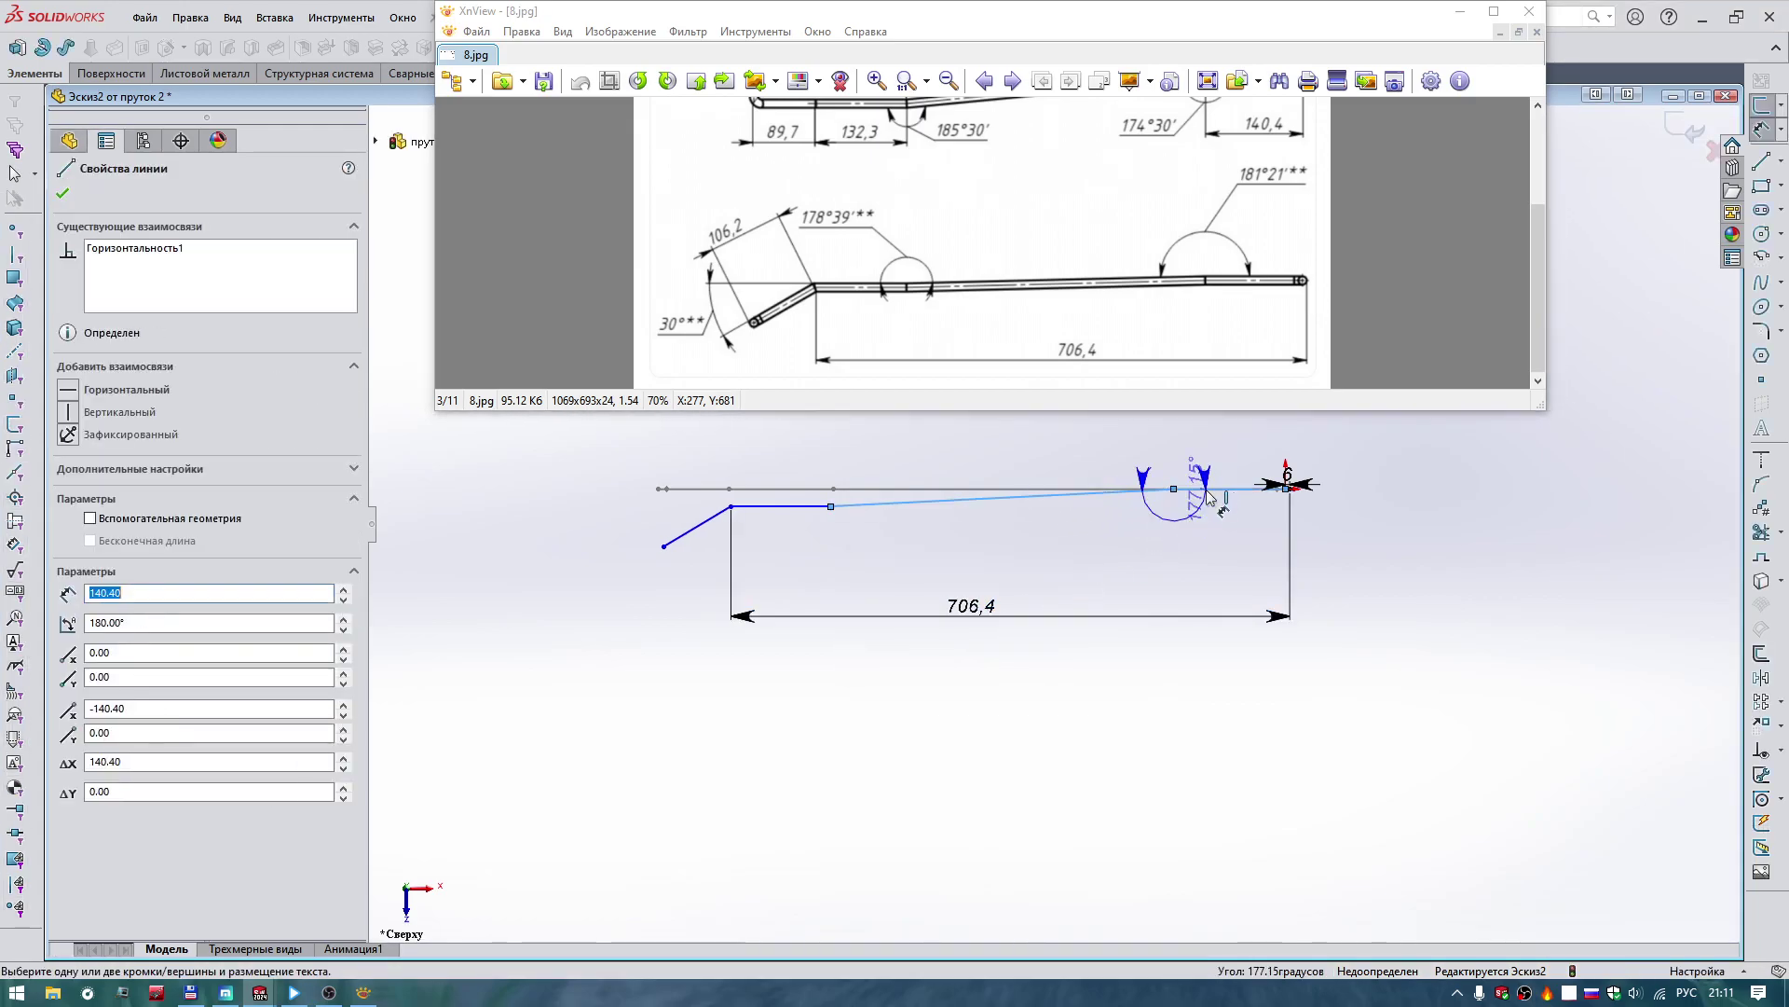
left_click(1172, 452)
type("181,2")
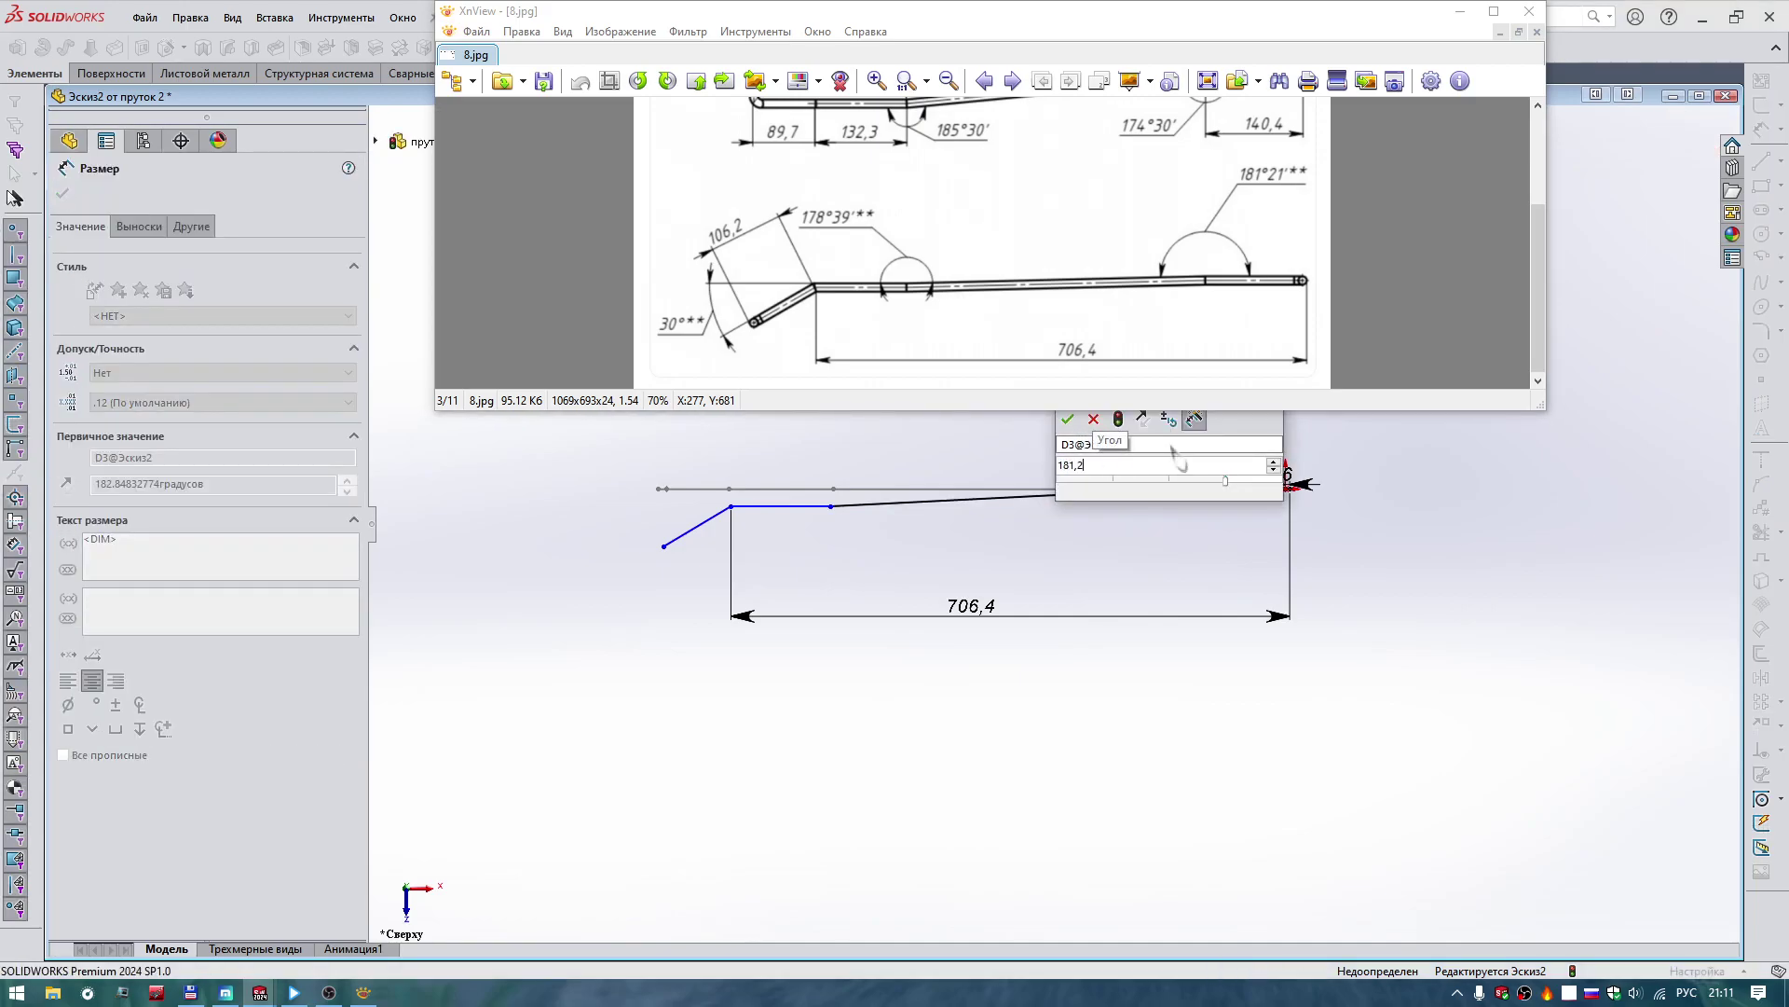
key("Escape")
scroll(844, 541, "down", 2)
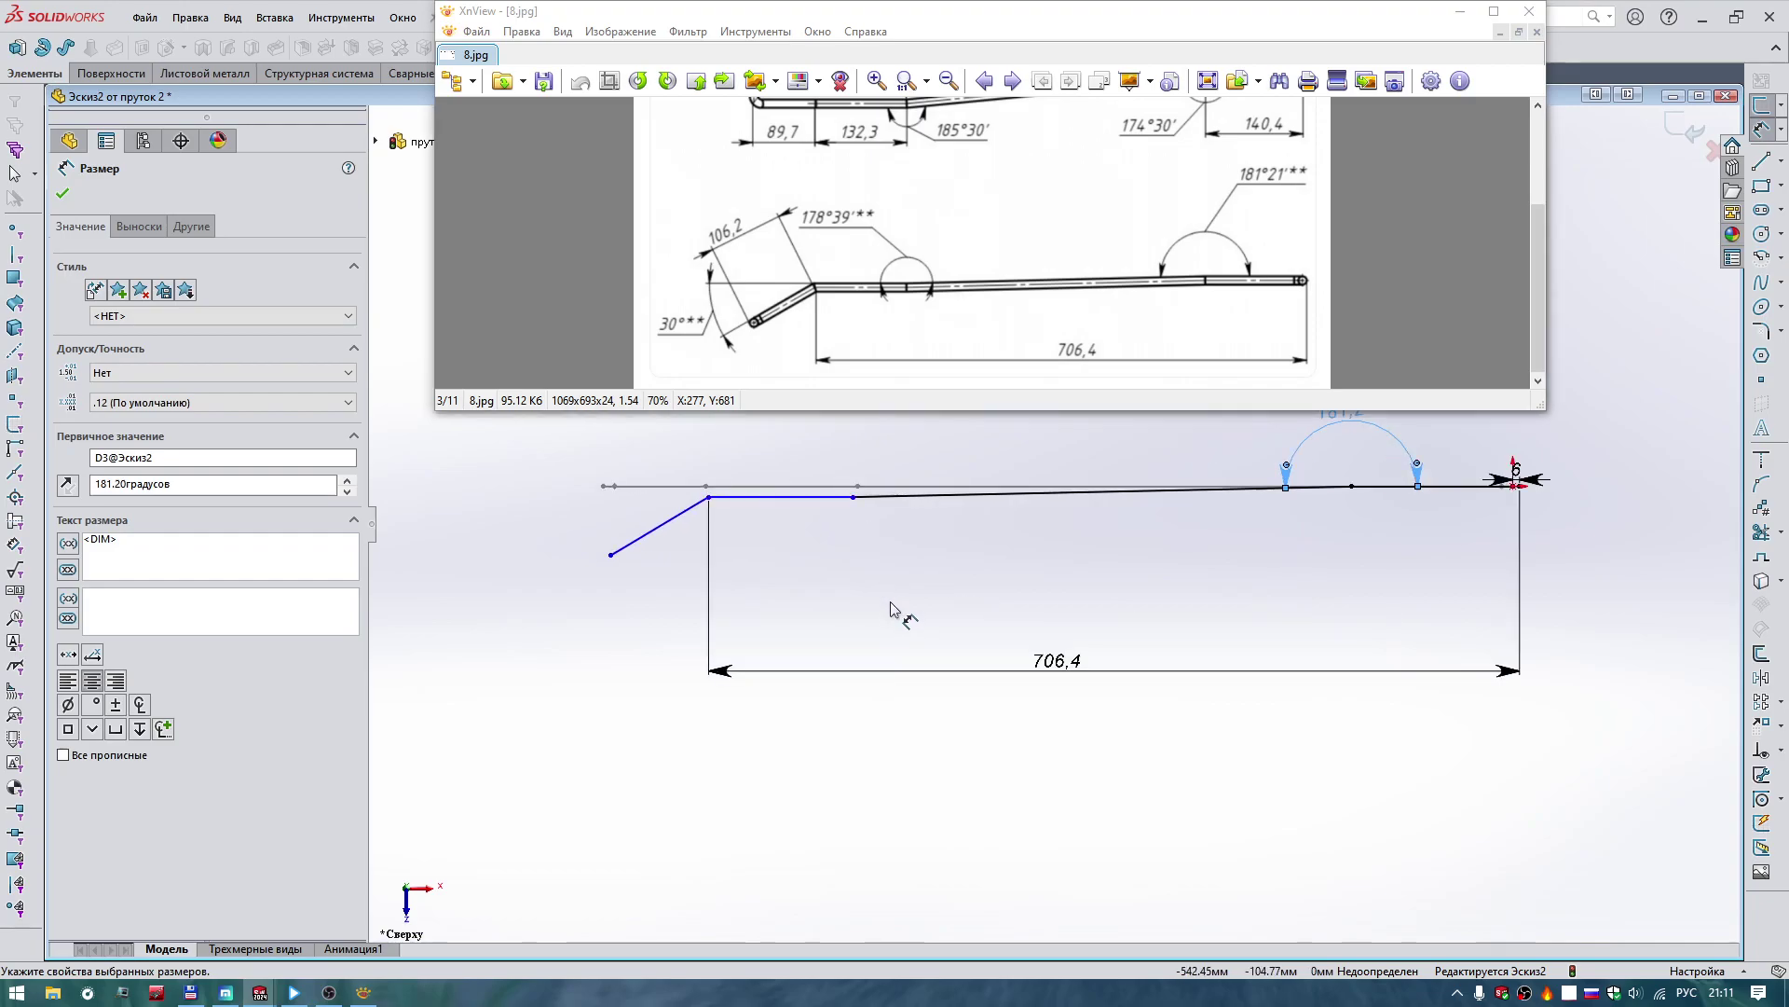
Remove the horizontal relation from the short middle segment.
left_click(856, 499)
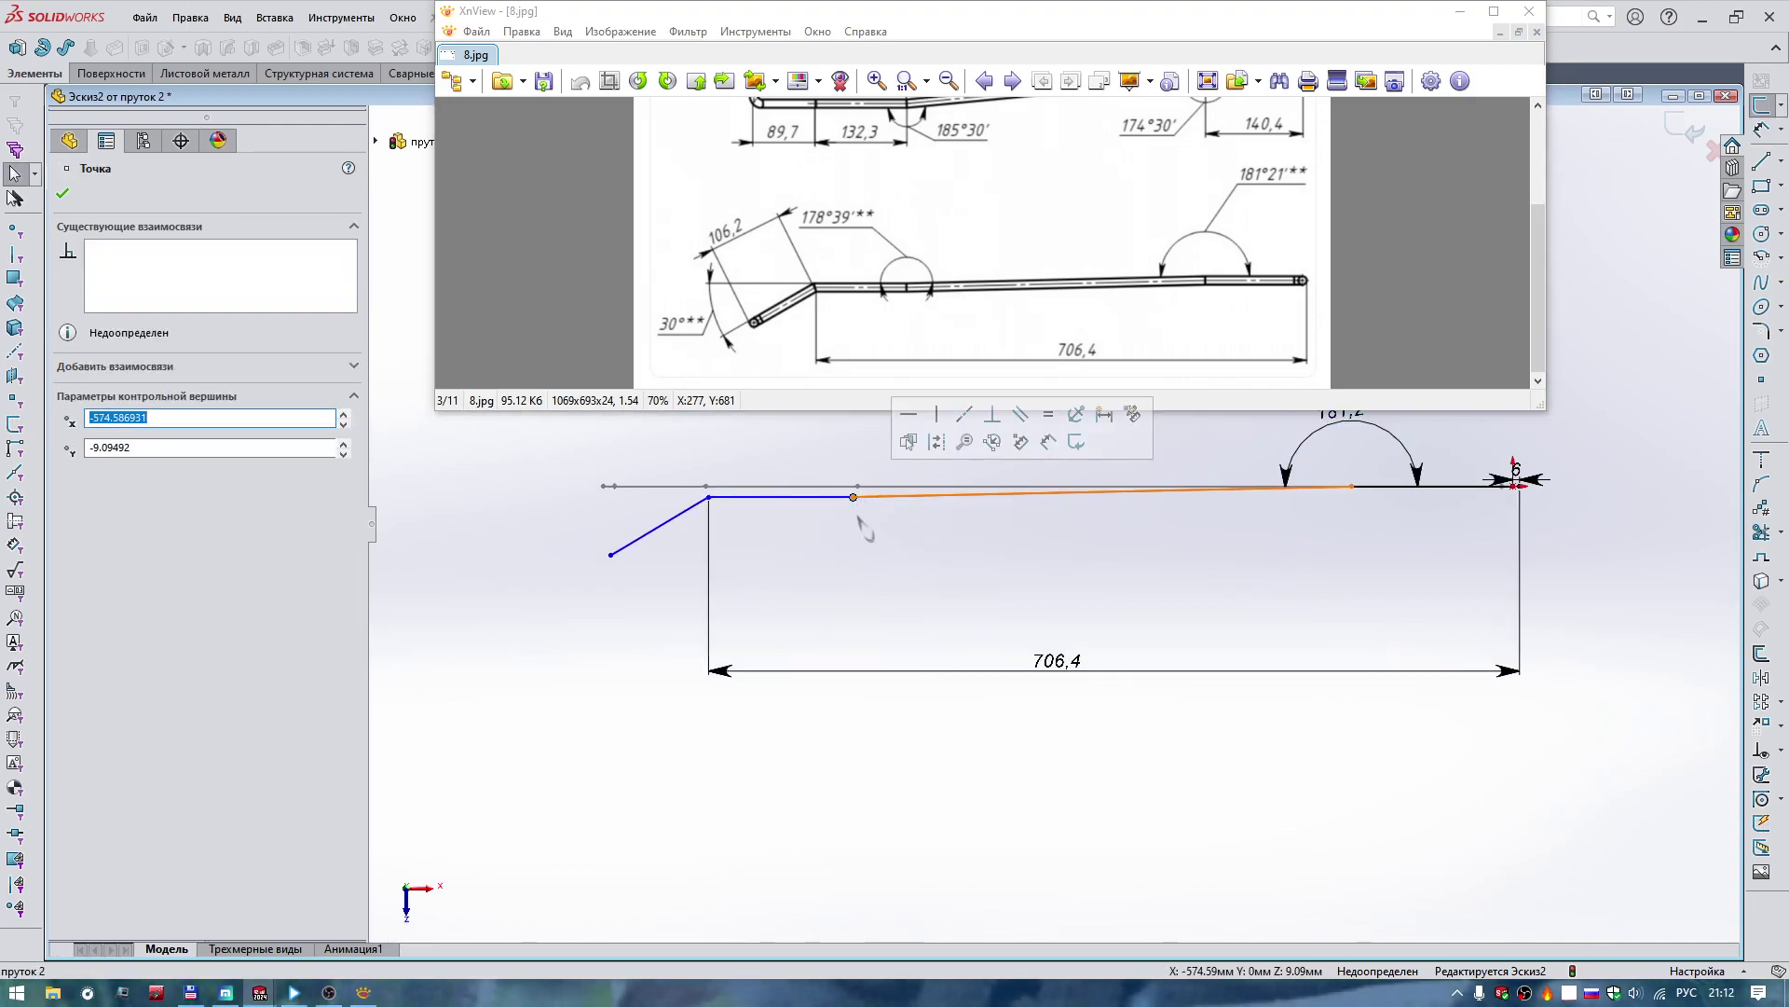
key("d")
key("Escape")
left_click(781, 497)
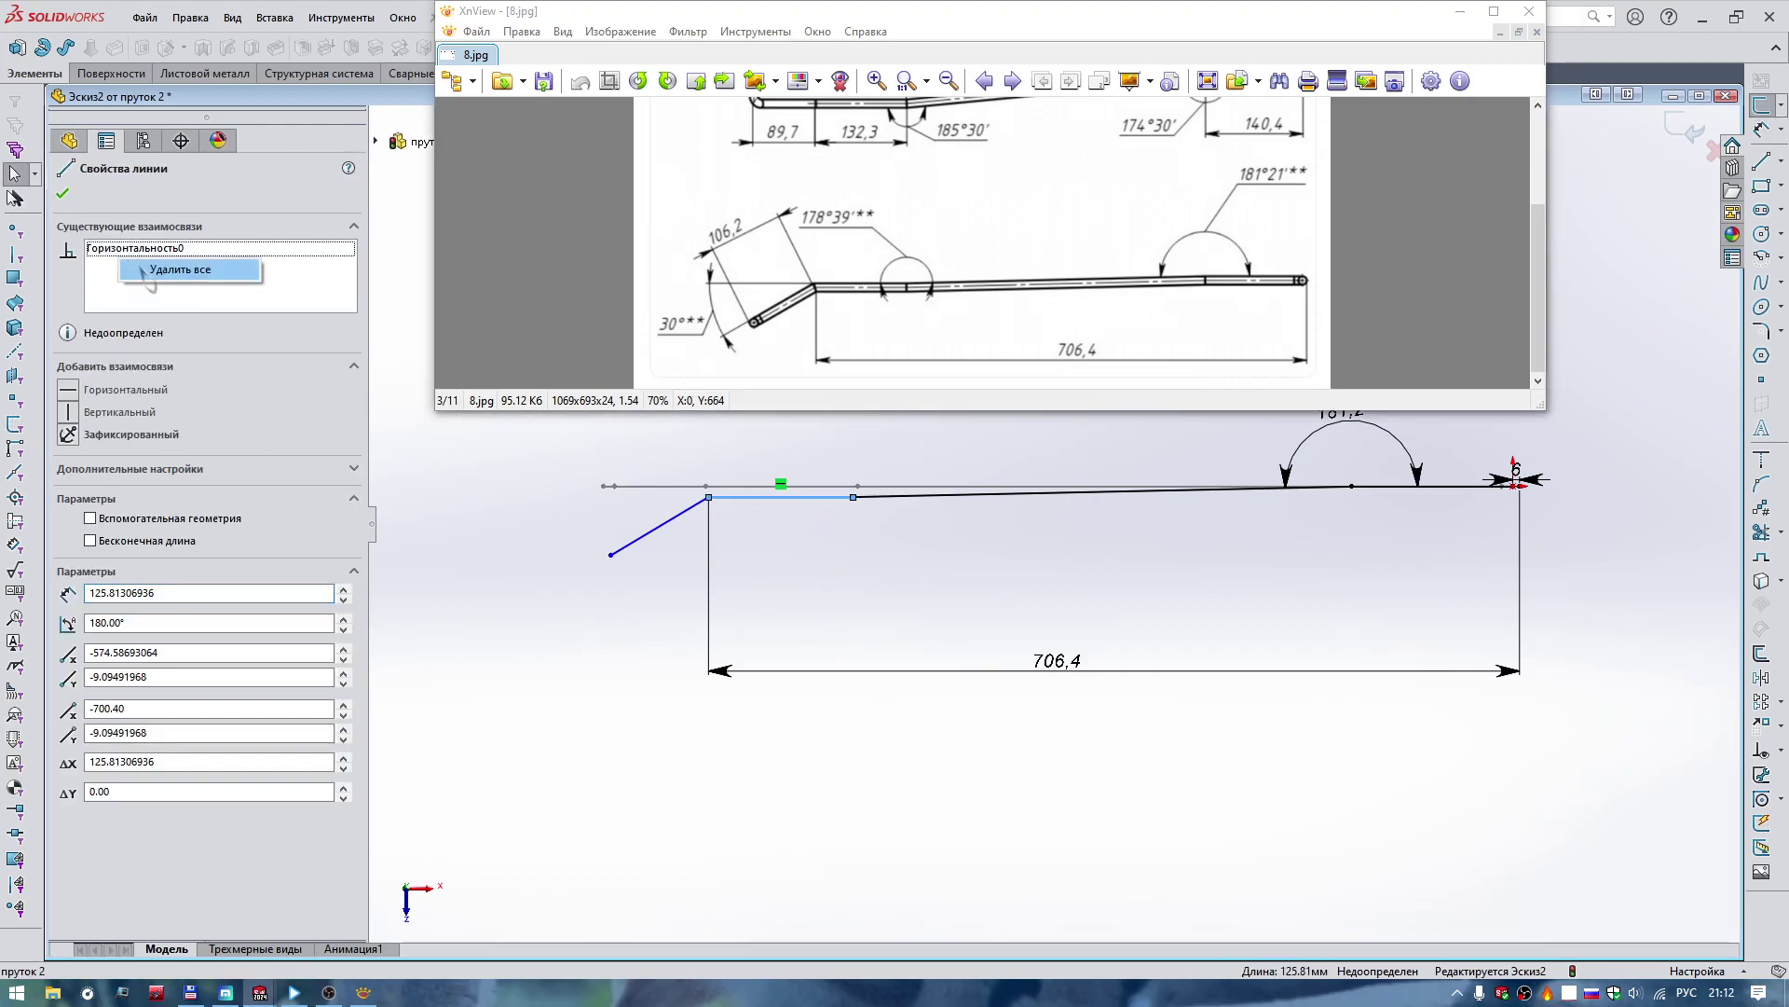
left_click(965, 629)
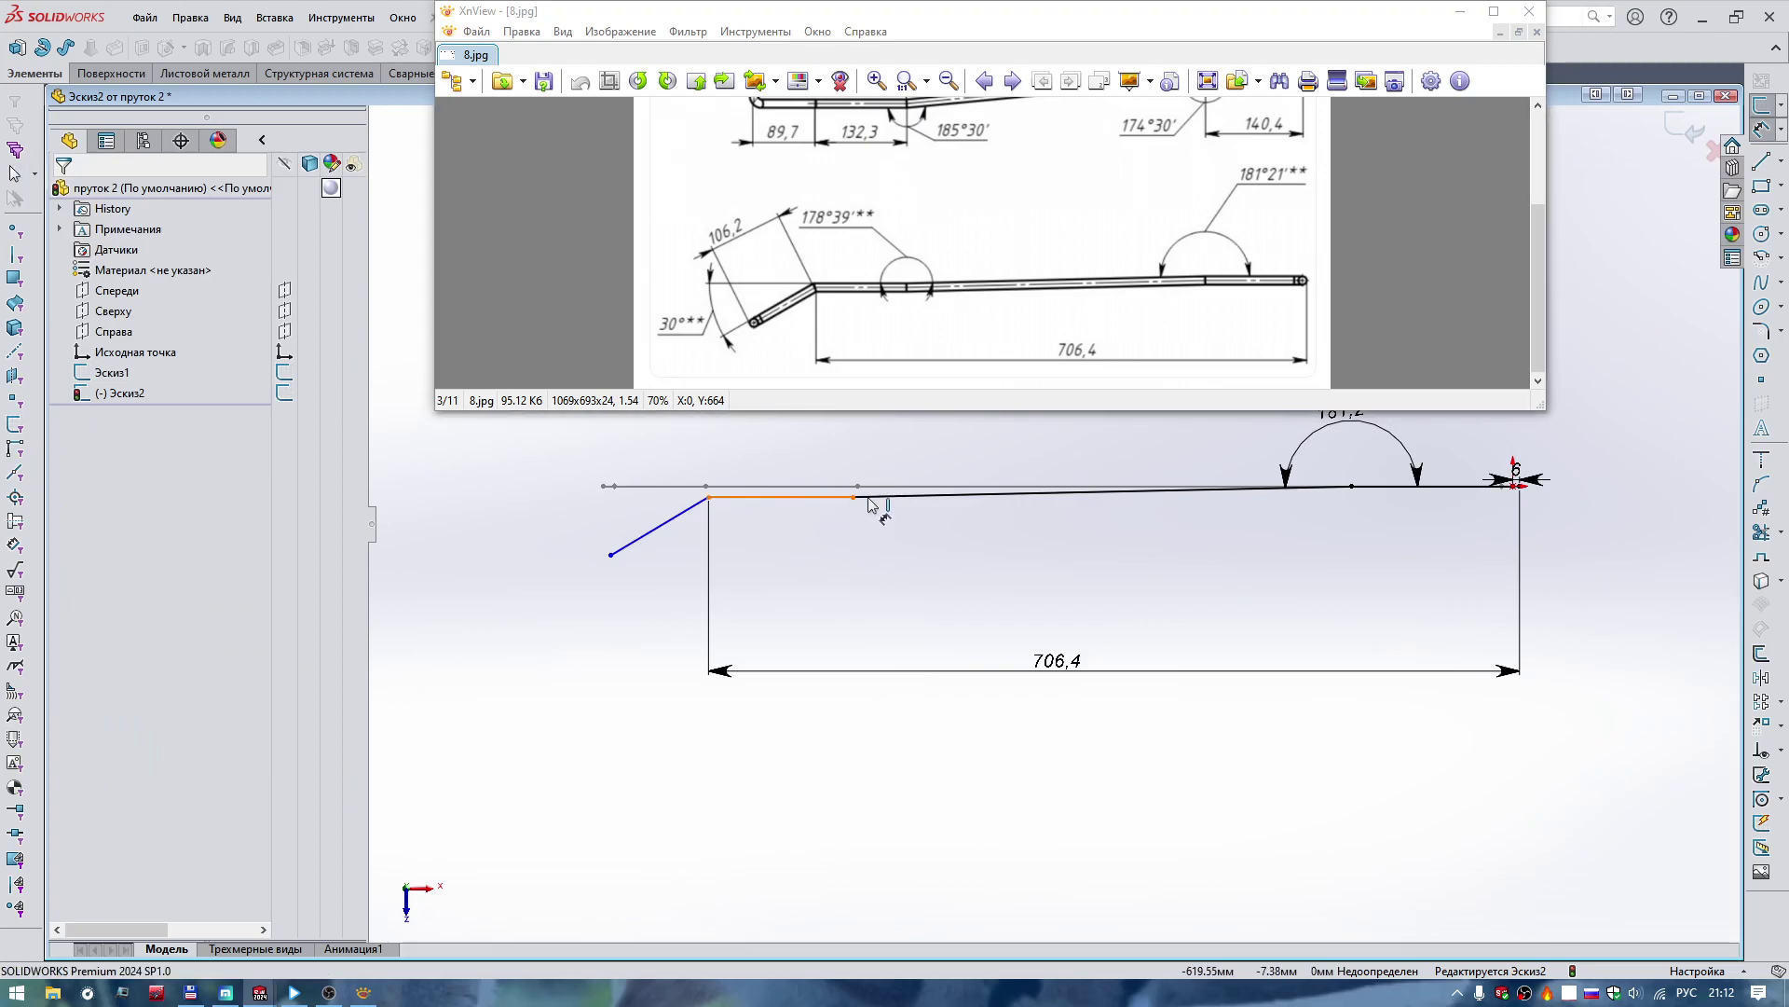
Dimension the middle segment at 178.39° to the reference line.
left_click(821, 495)
key("d")
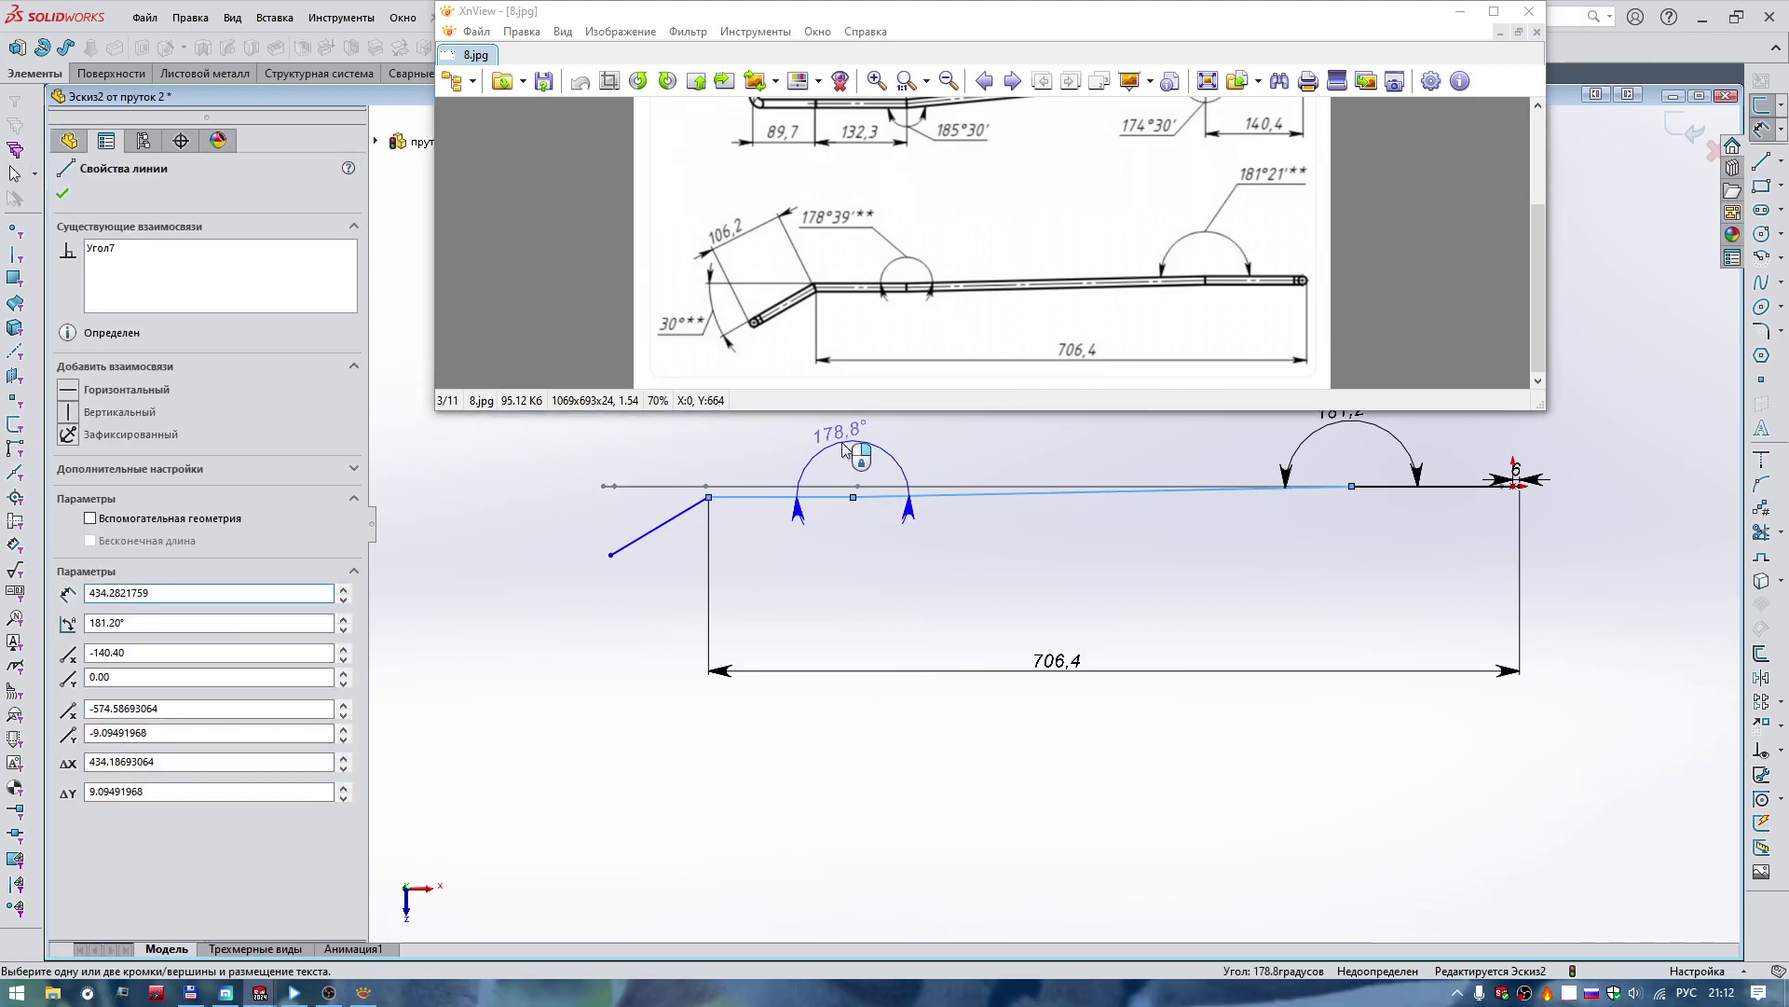
left_click(844, 449)
left_click(845, 450)
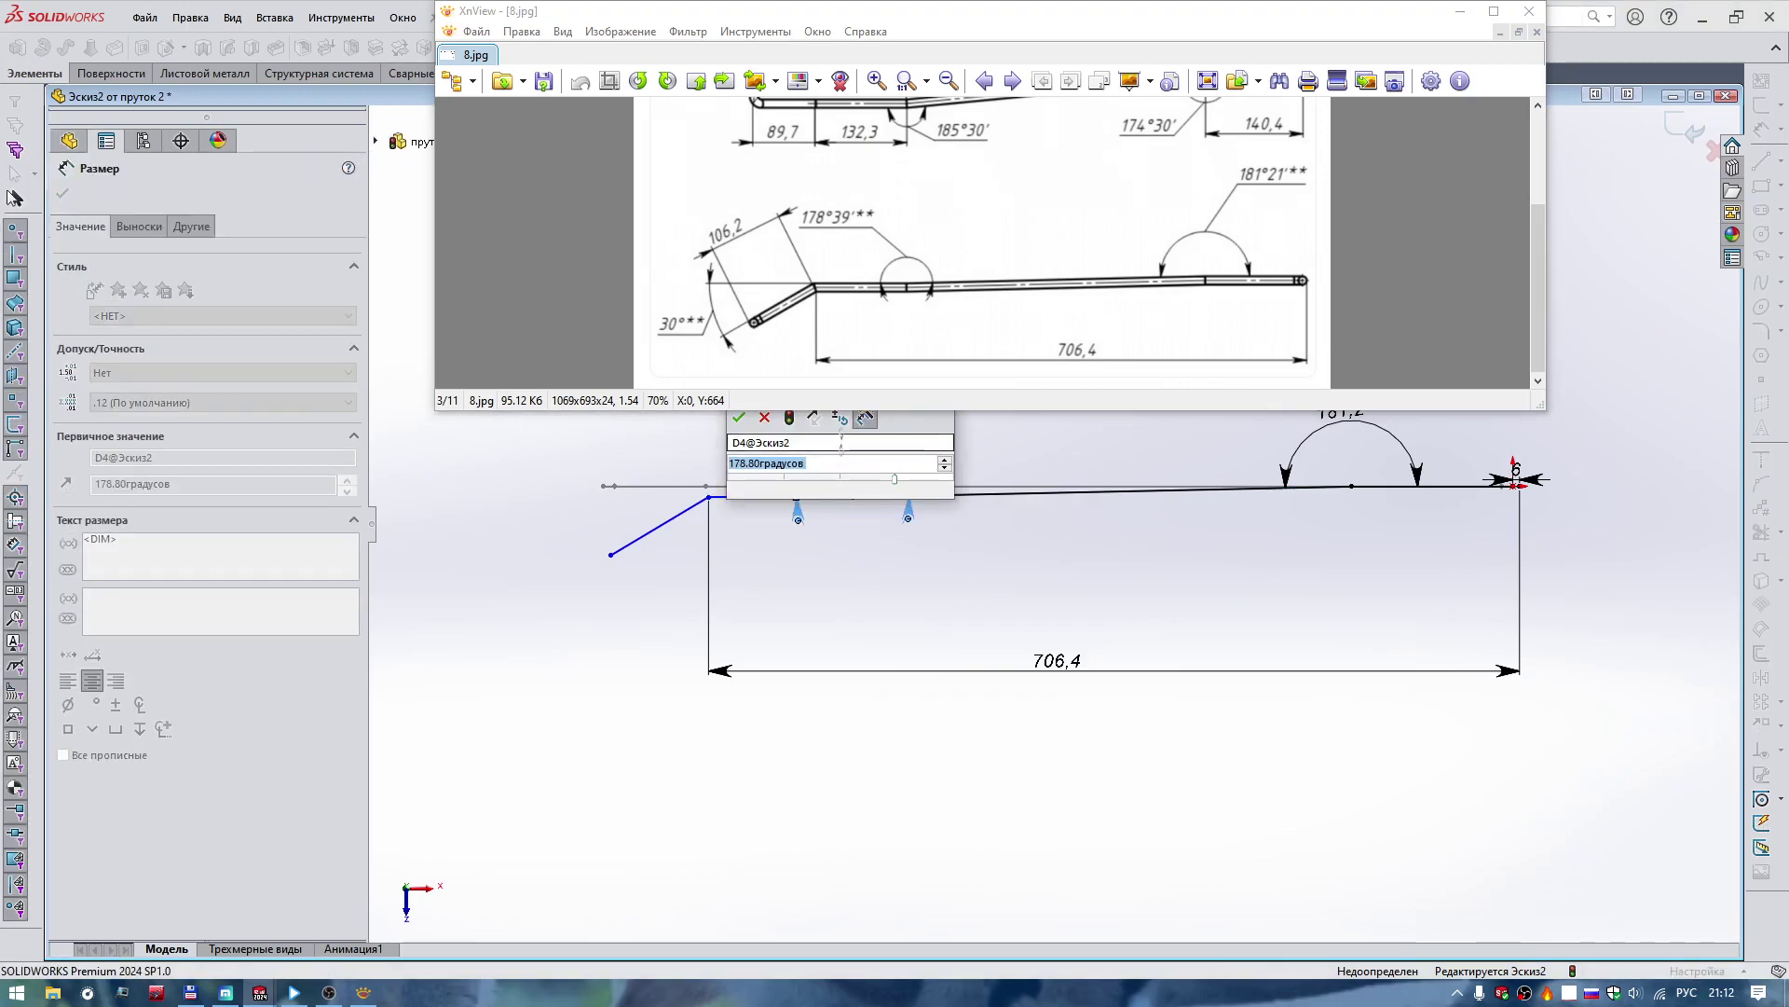
type("178,")
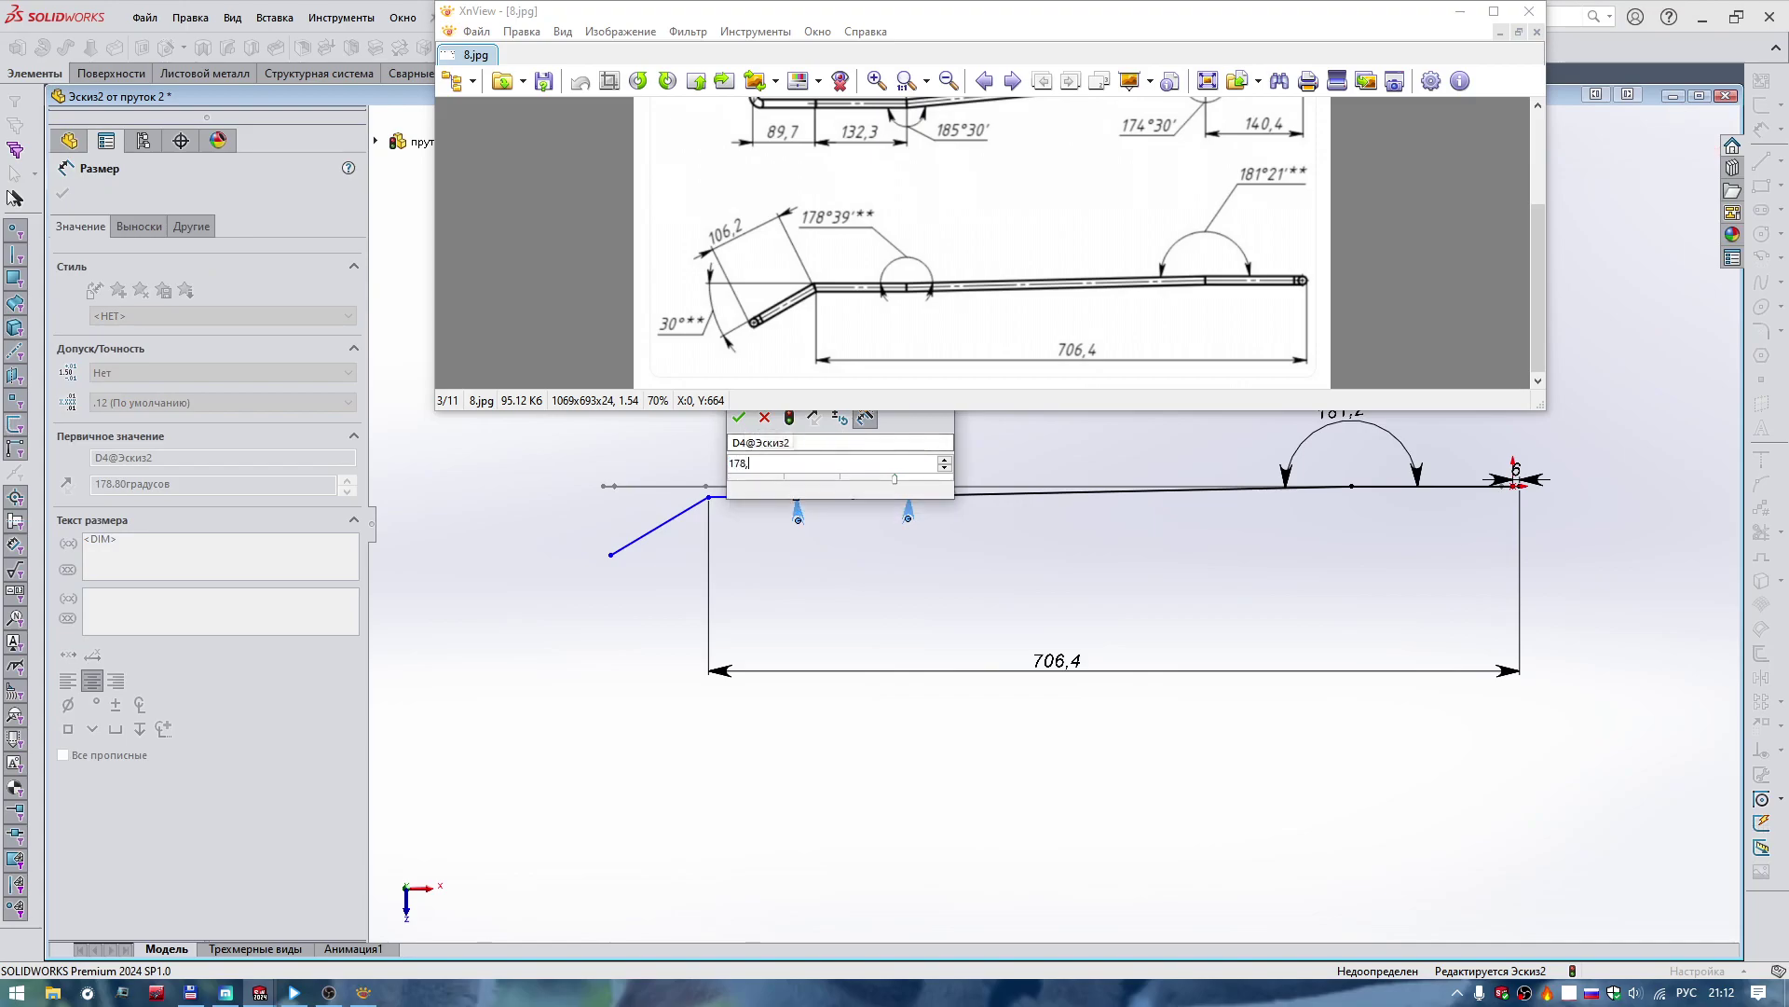
type("39")
key("Return")
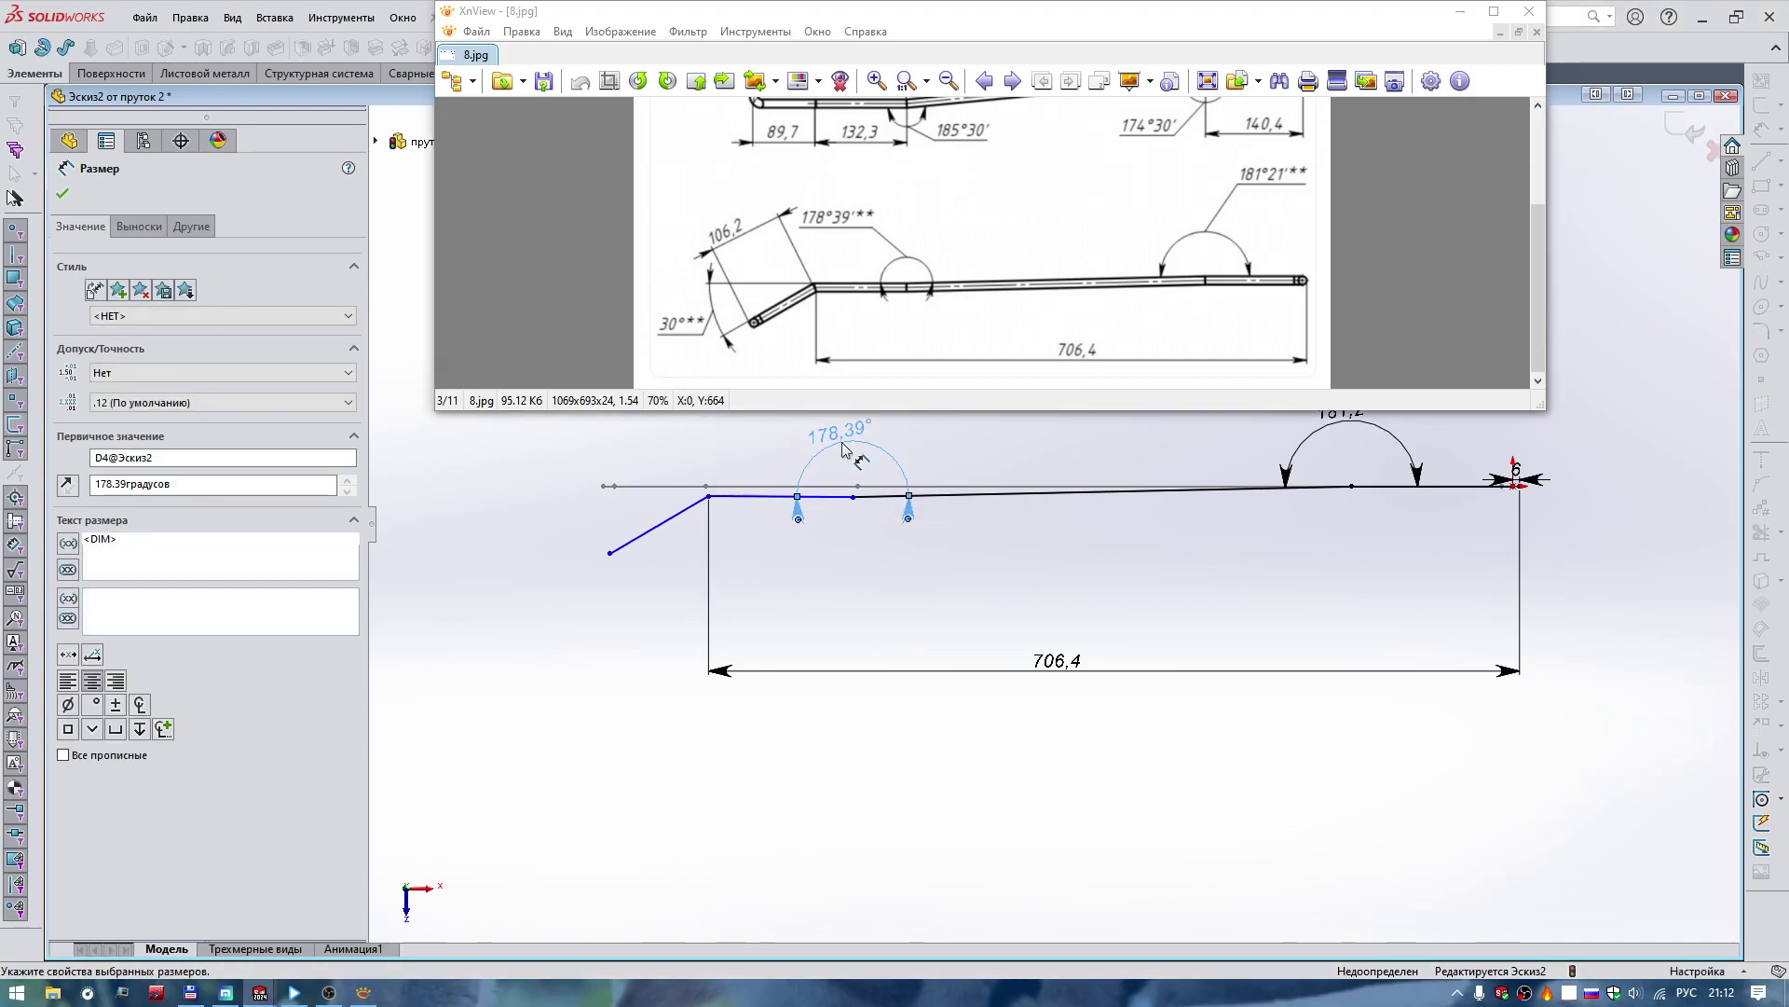
left_click(714, 560)
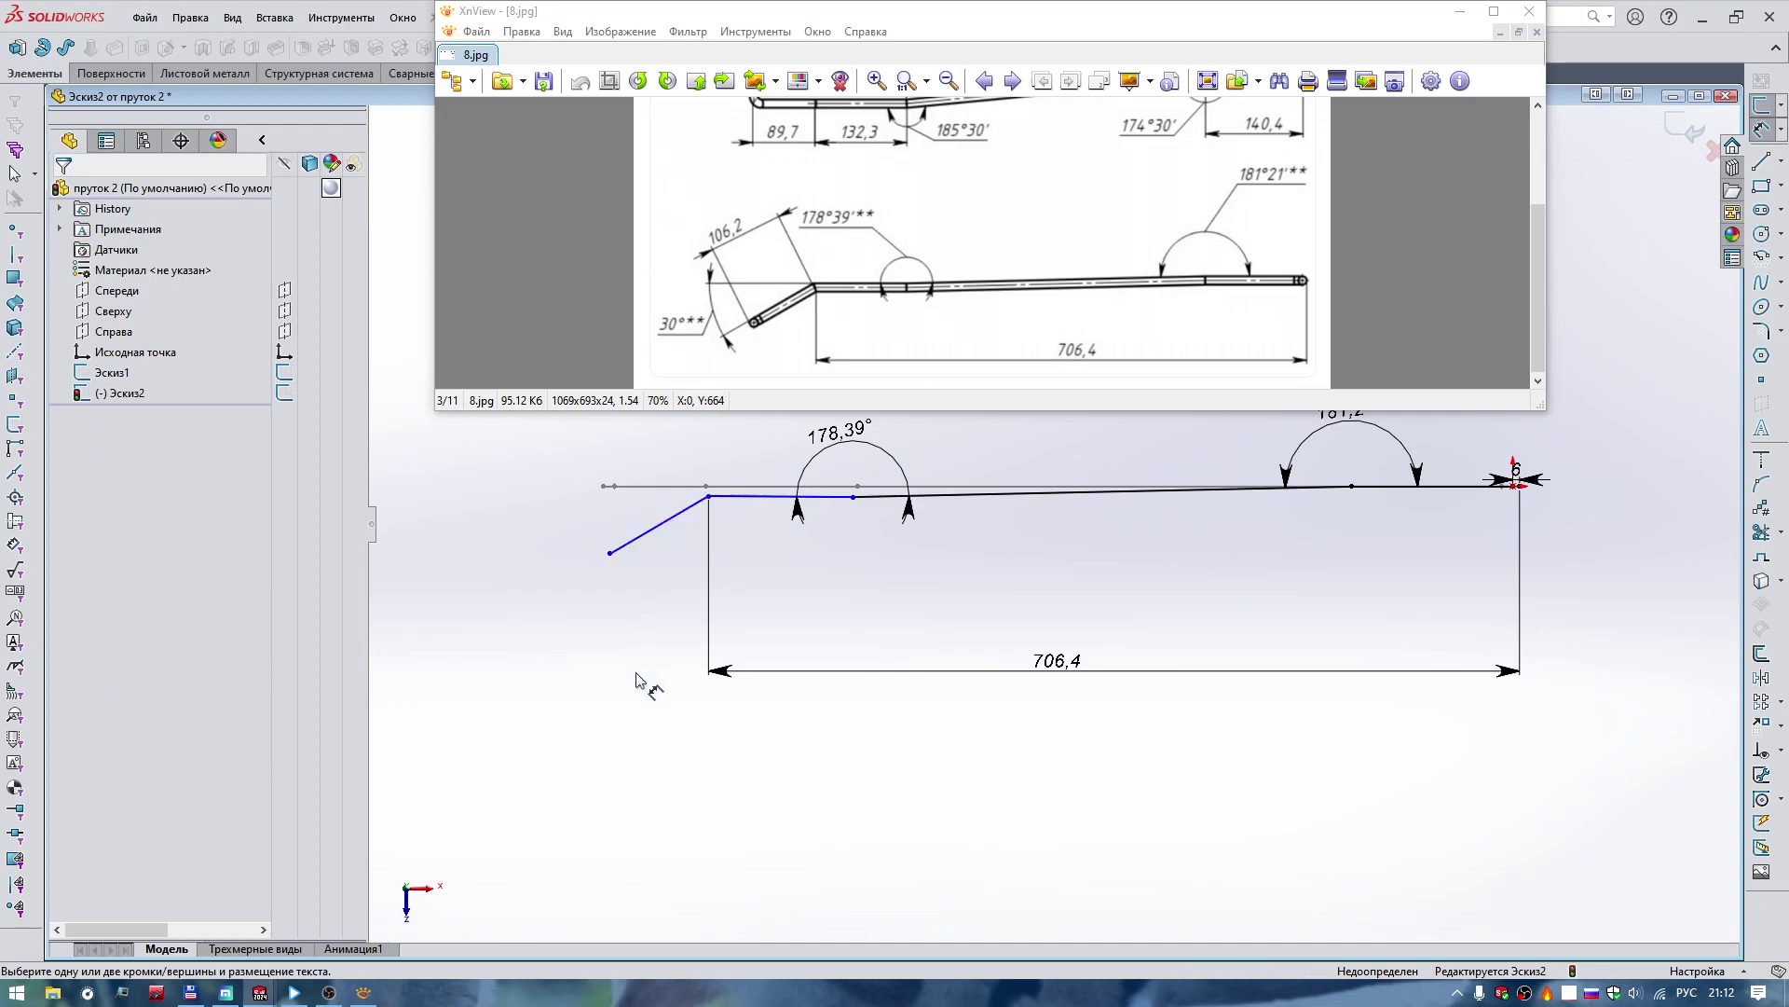
Tilt the view and add a Vertical relation between the slanted line's endpoint and Эскиз1's point.
key("s")
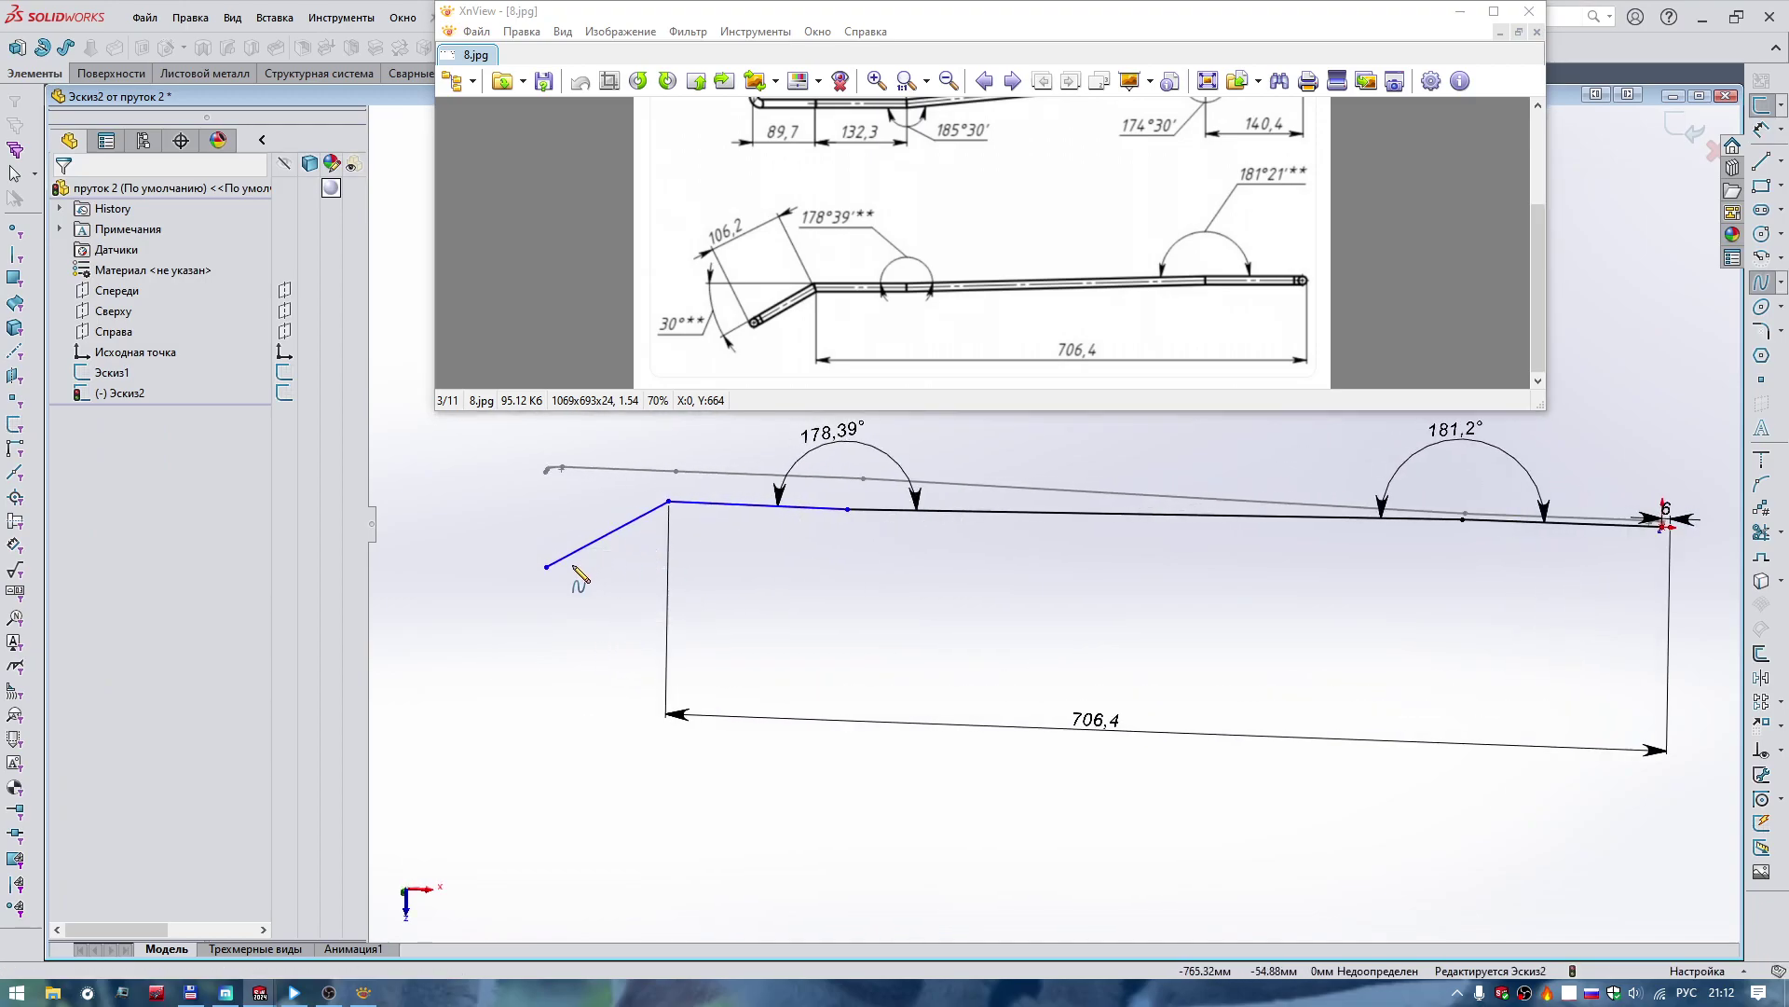
right_click_drag(600, 727, 600, 698)
left_click_drag(554, 572, 707, 573)
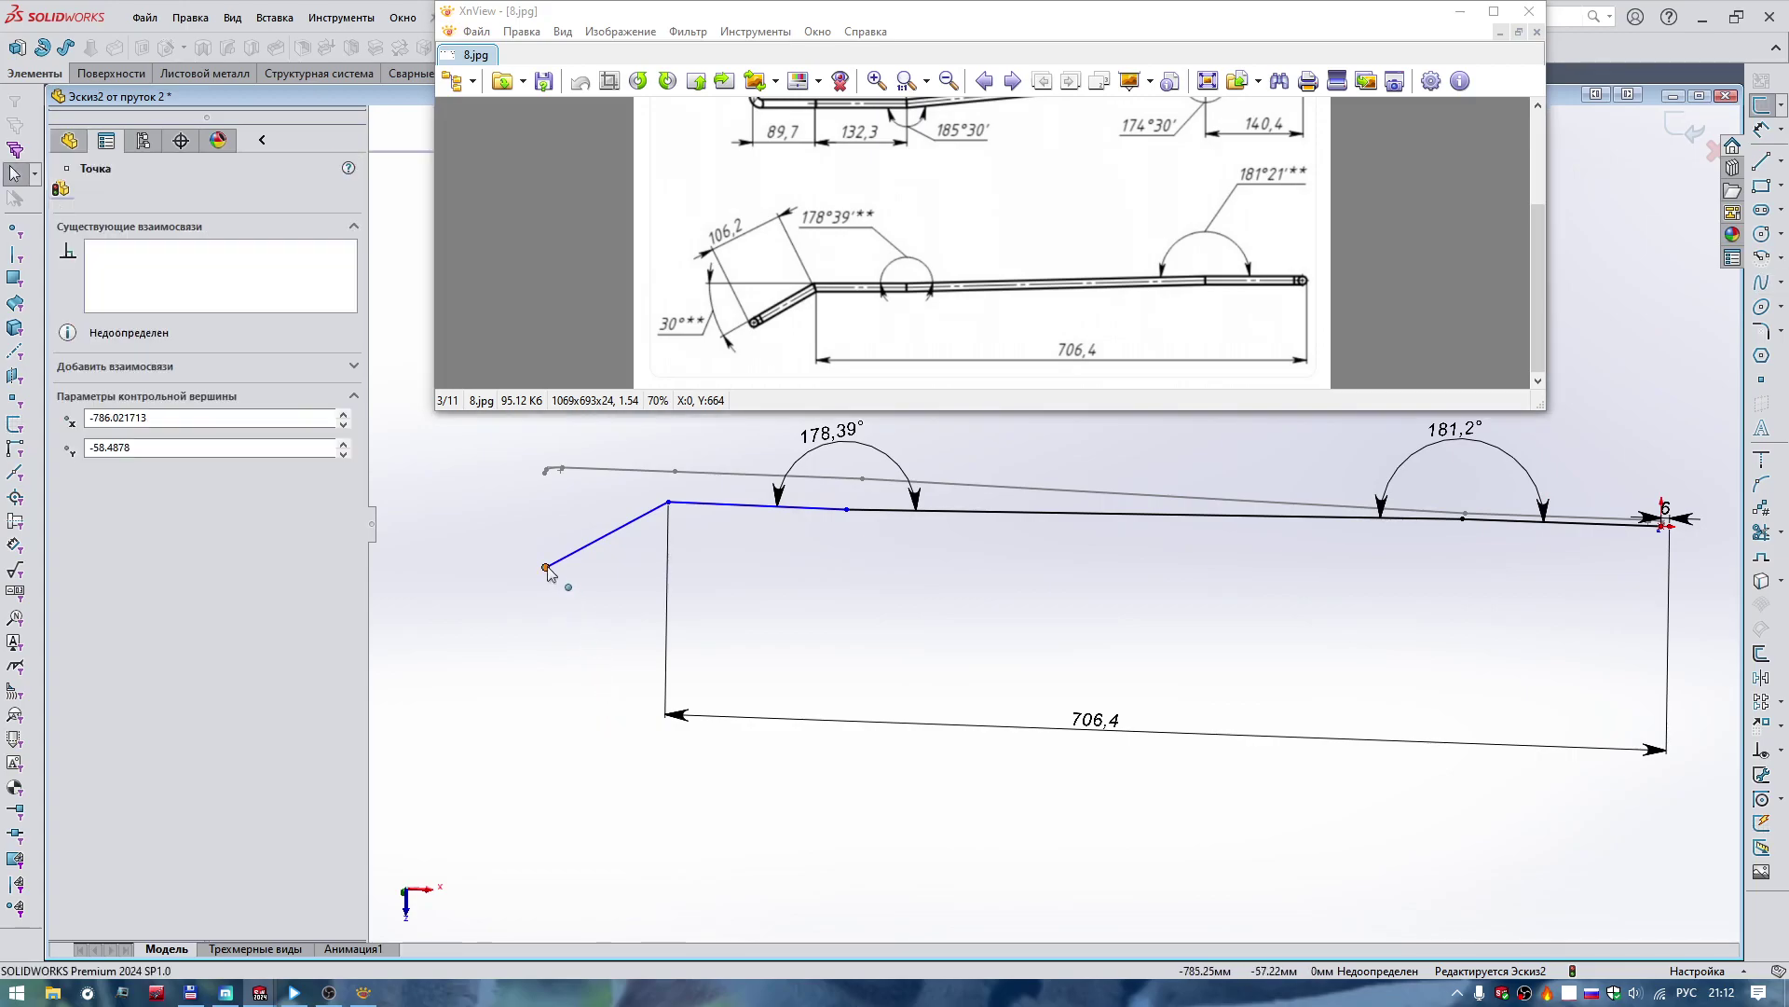
scroll(706, 572, "down", 2)
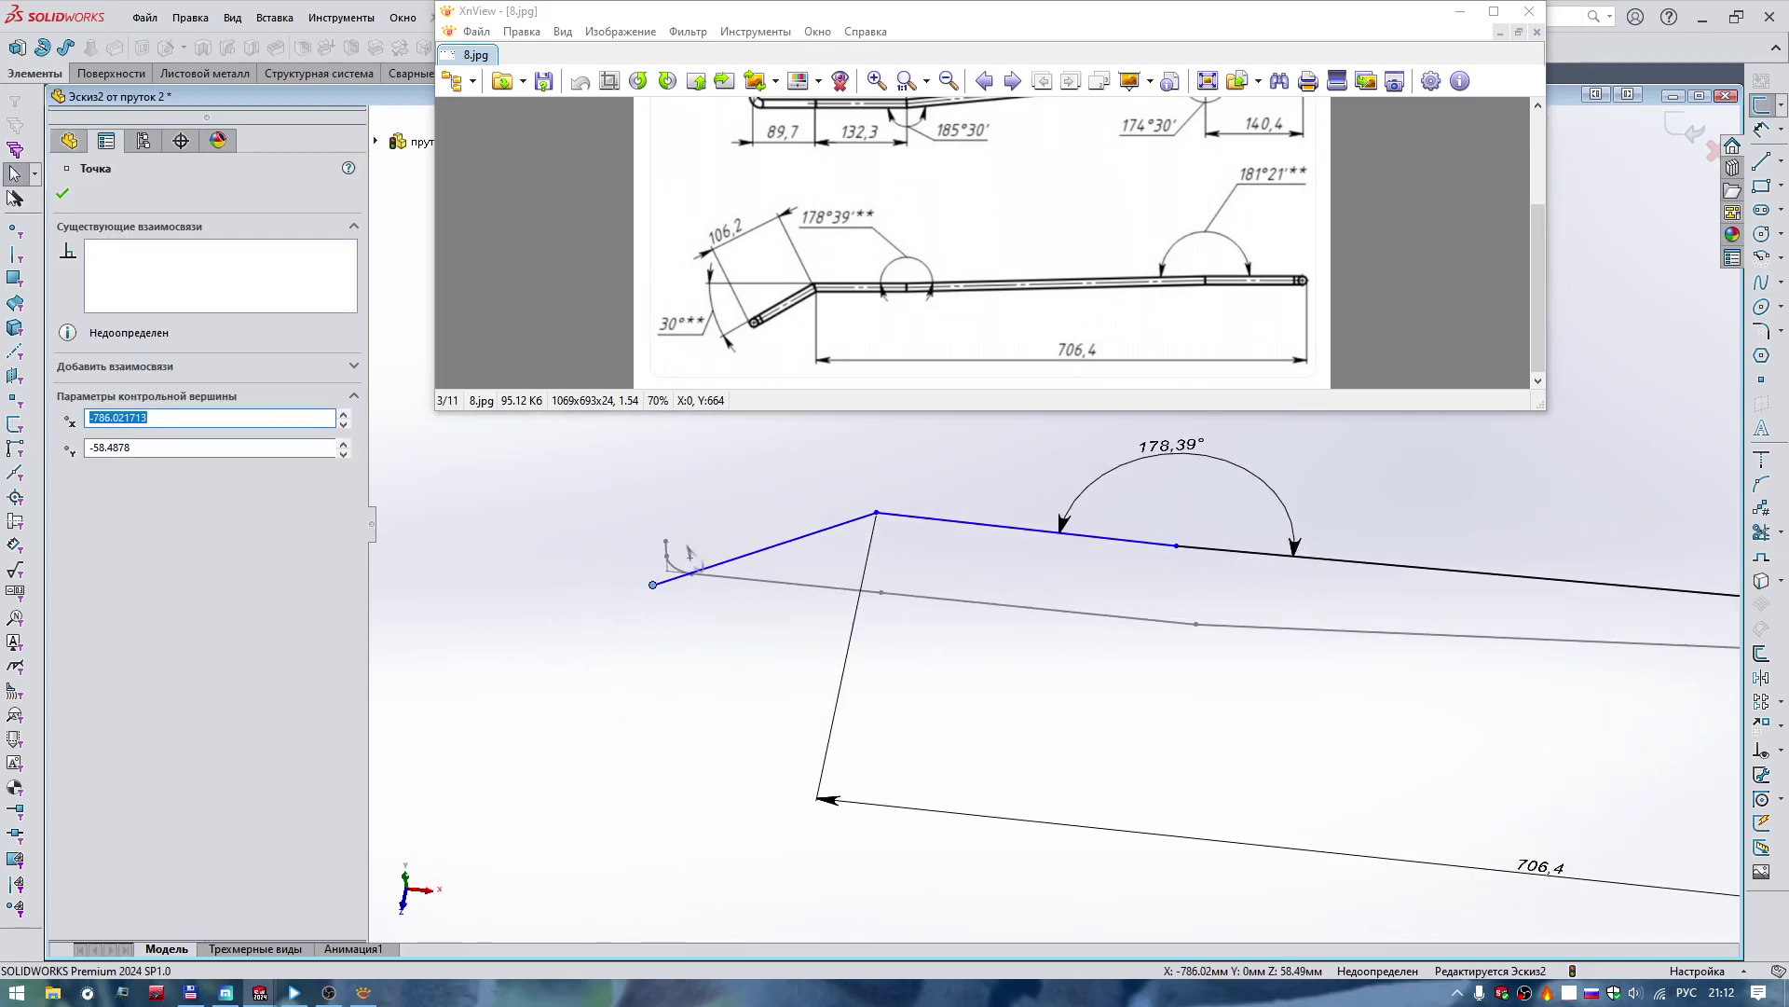
left_click(692, 573, "ctrl")
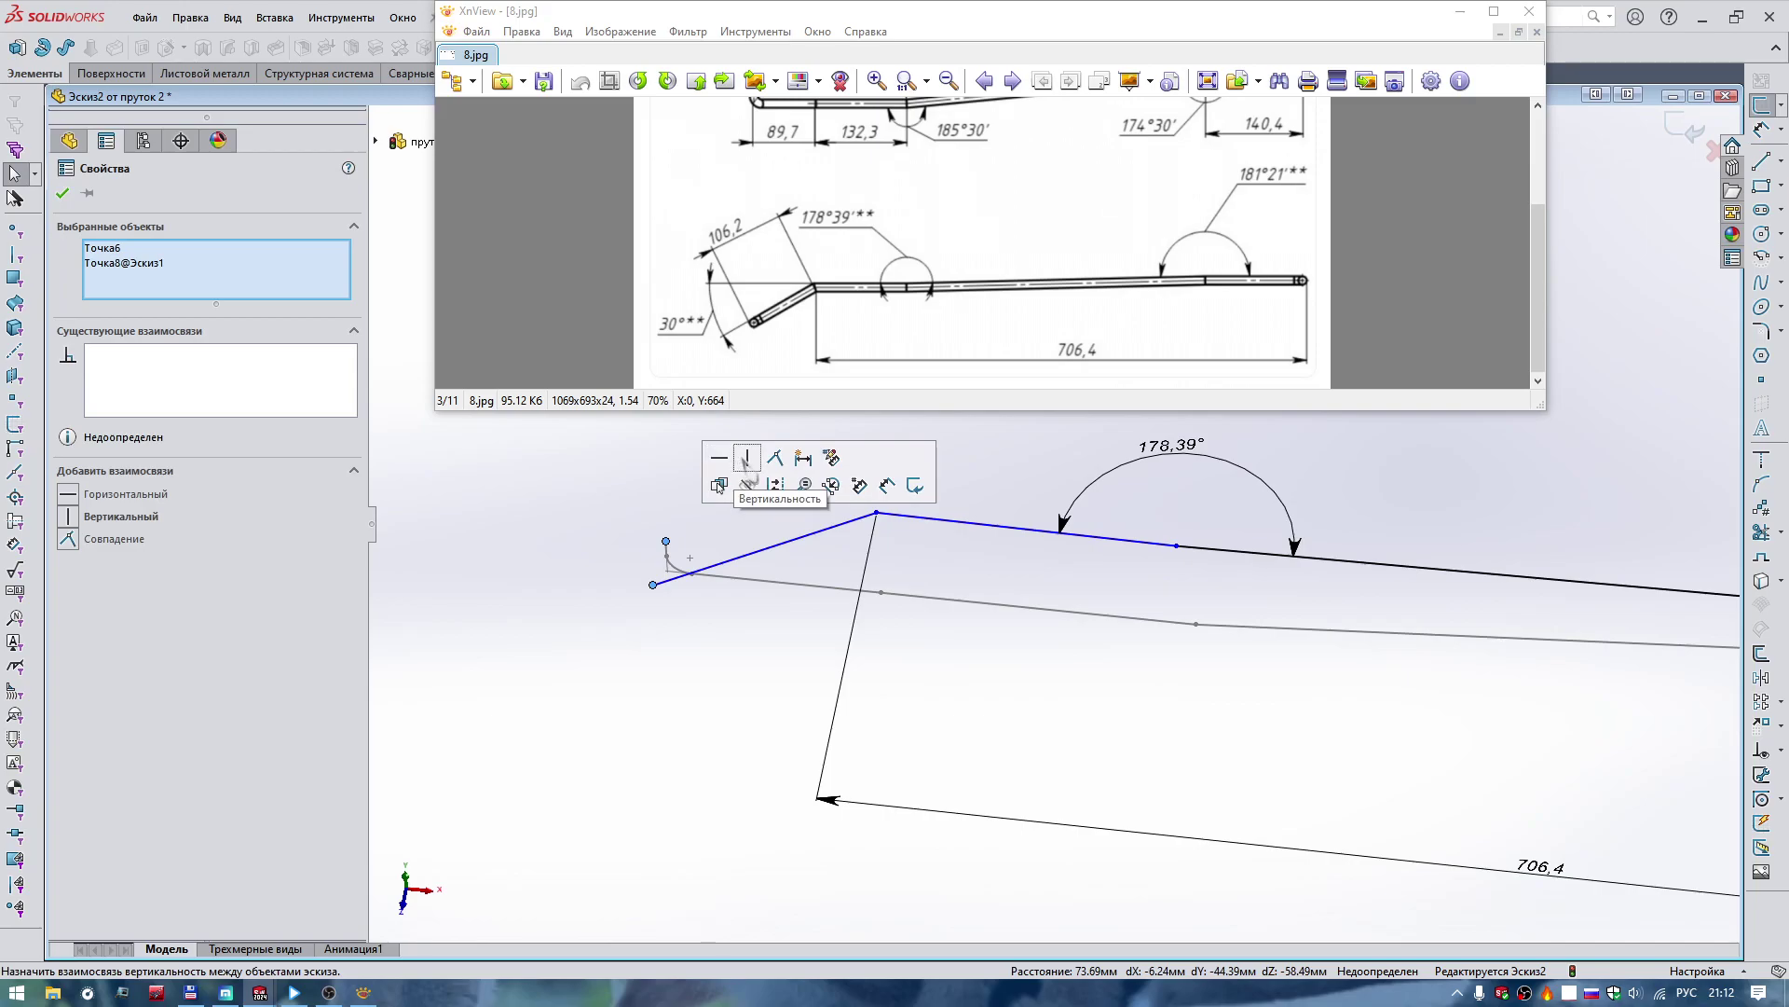
left_click(747, 458)
left_click(731, 646)
Drag the slanted line's free endpoint up and right, then reselect it with the Эскиз1 point.
scroll(731, 646, "up", 3)
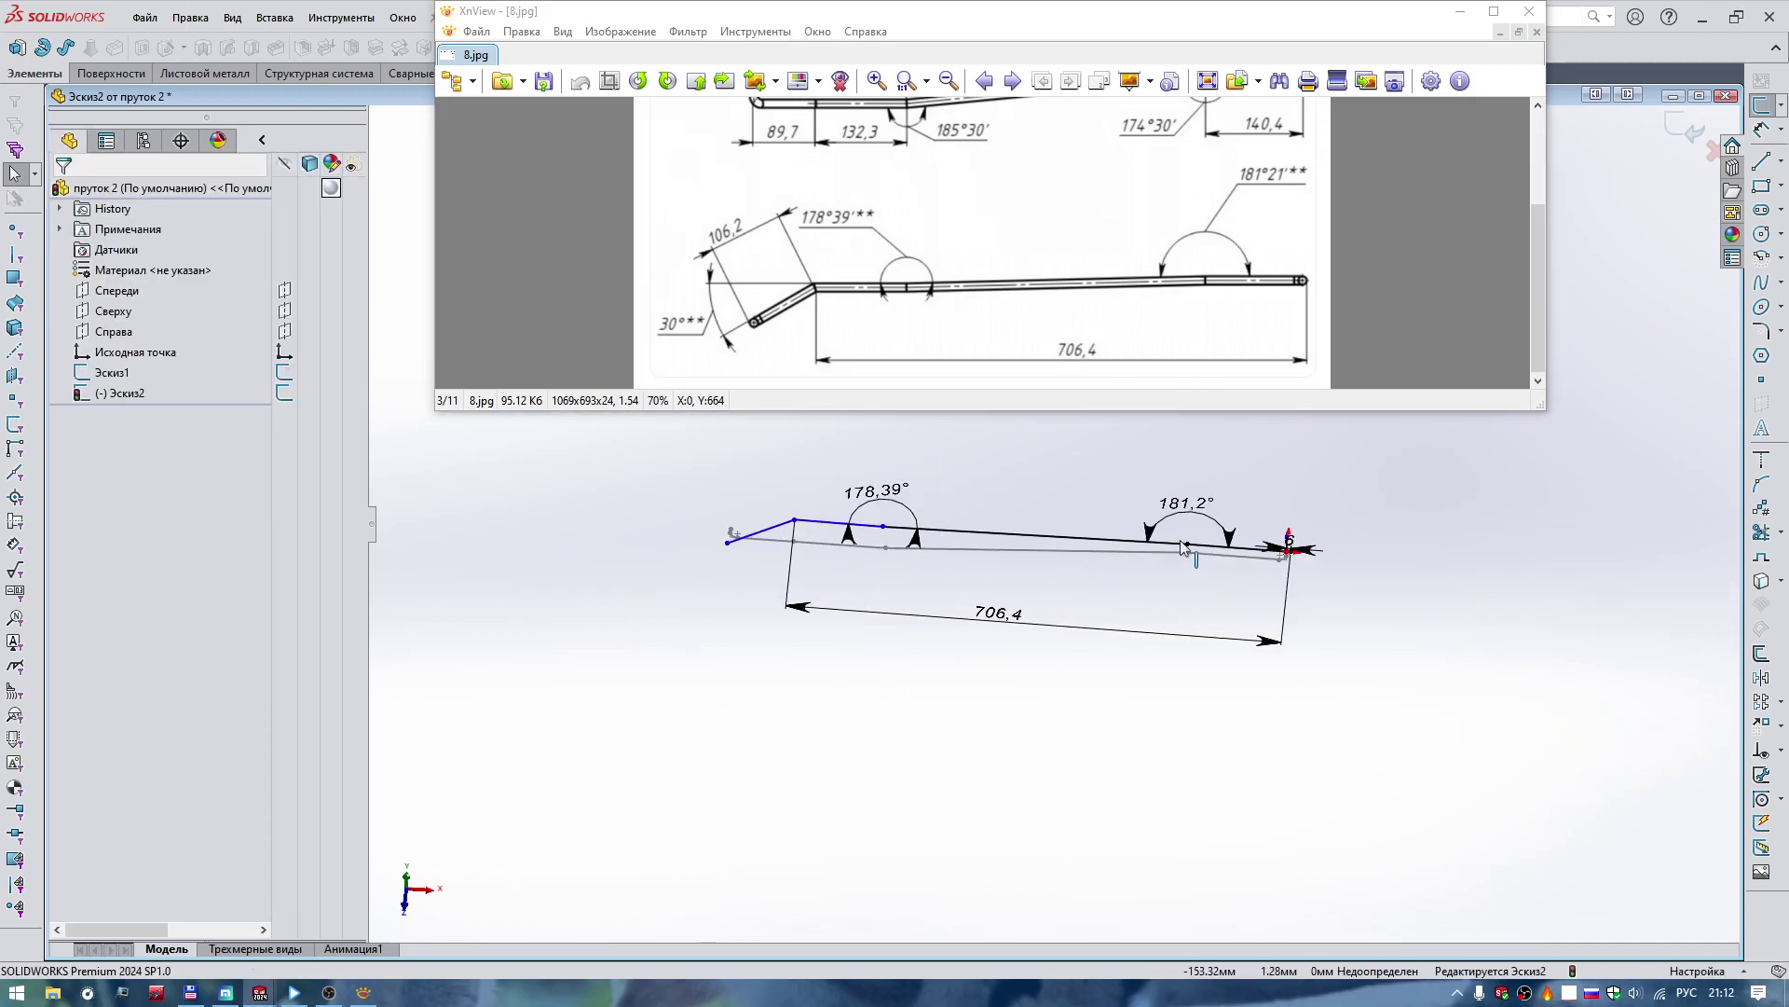
scroll(536, 546, "down", 3)
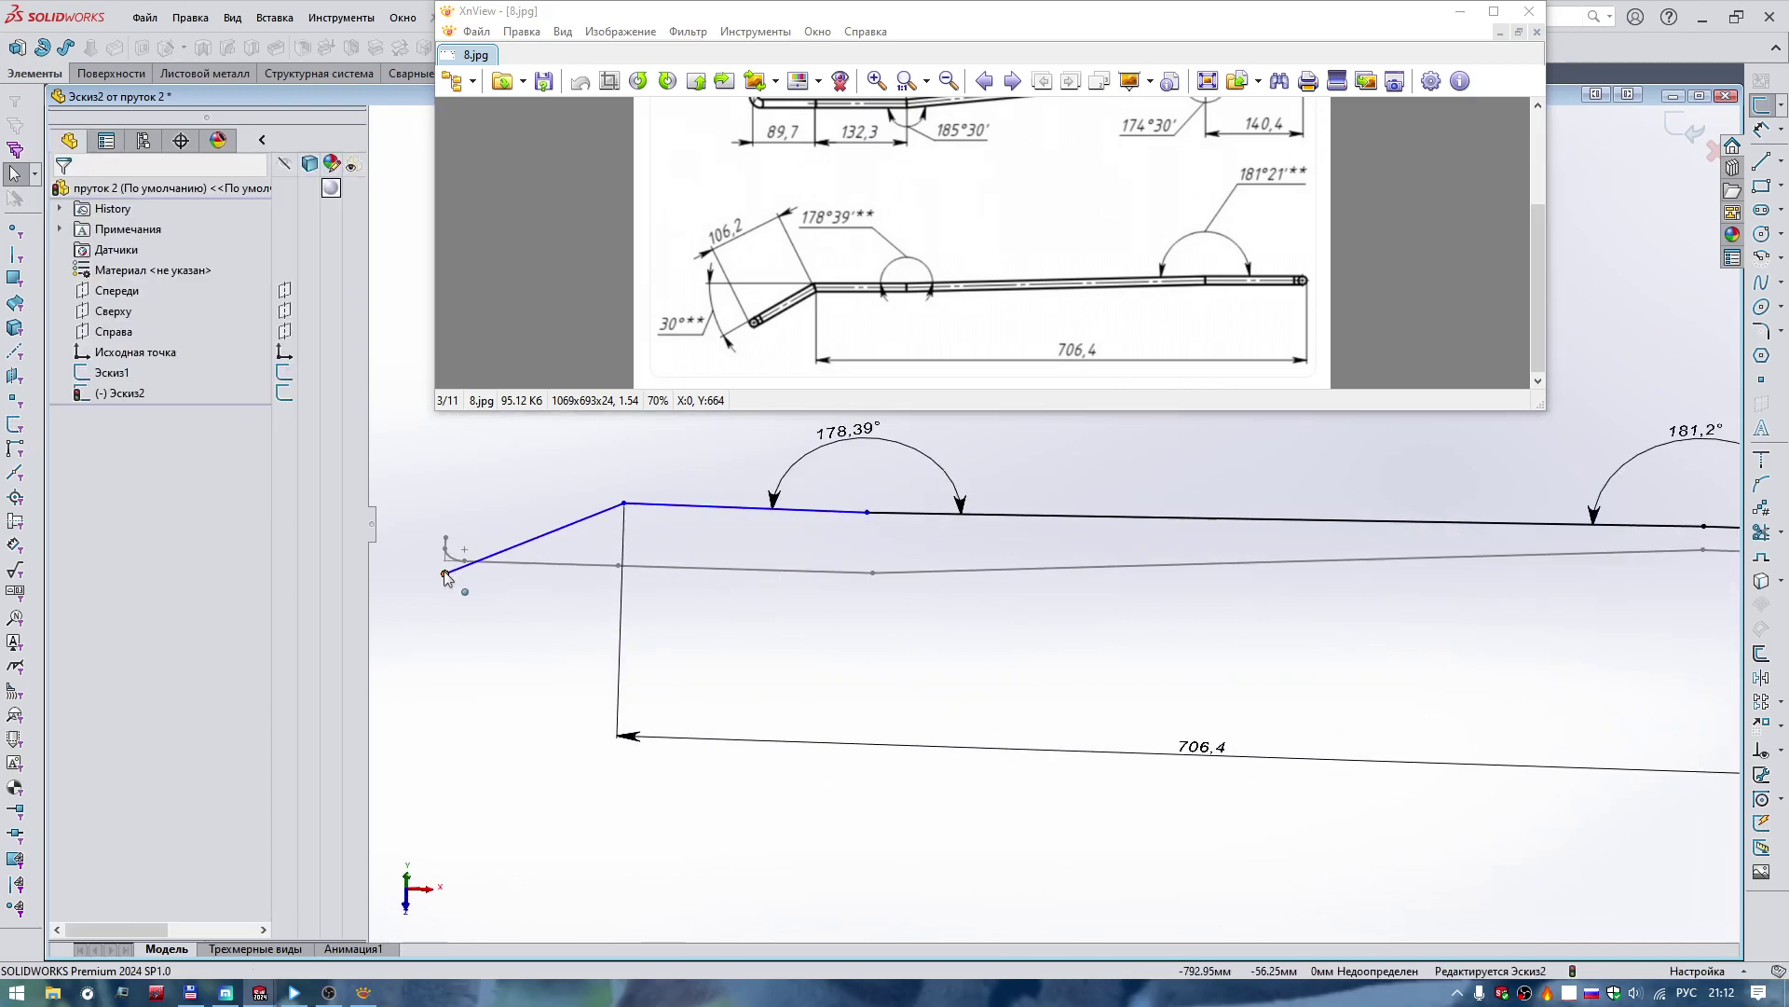
middle_click_drag(381, 627, 676, 589, "ctrl")
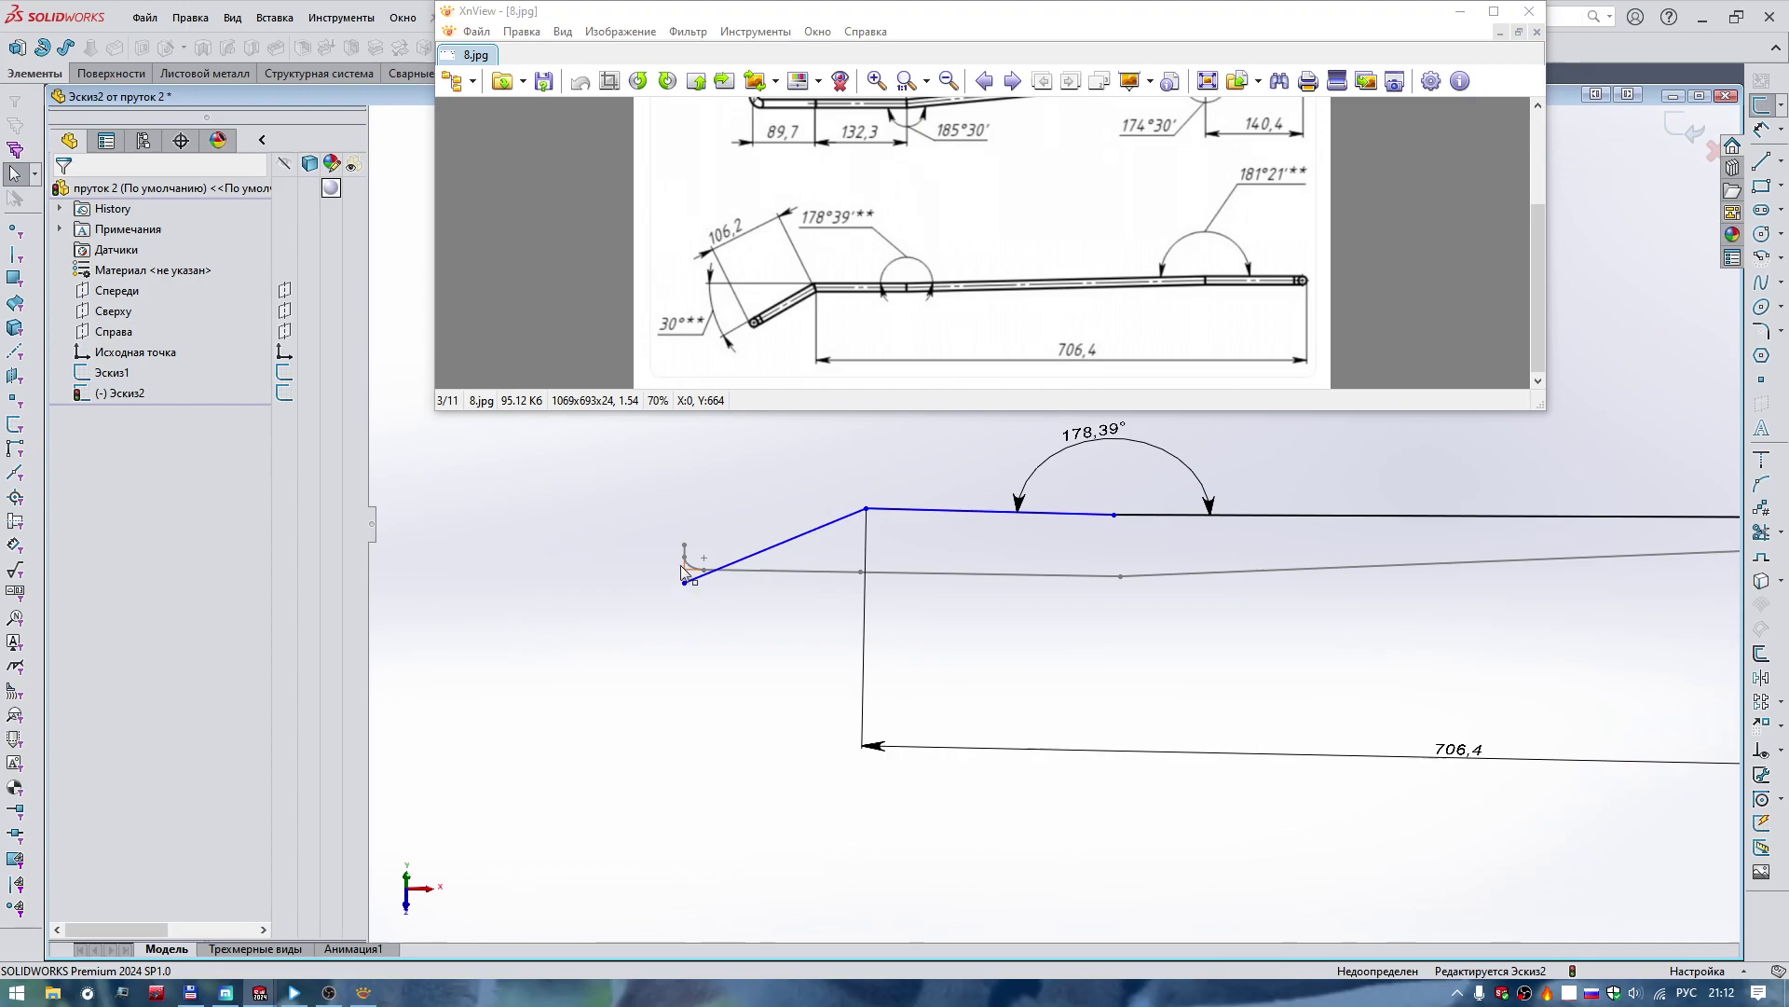
left_click_drag(686, 585, 736, 571)
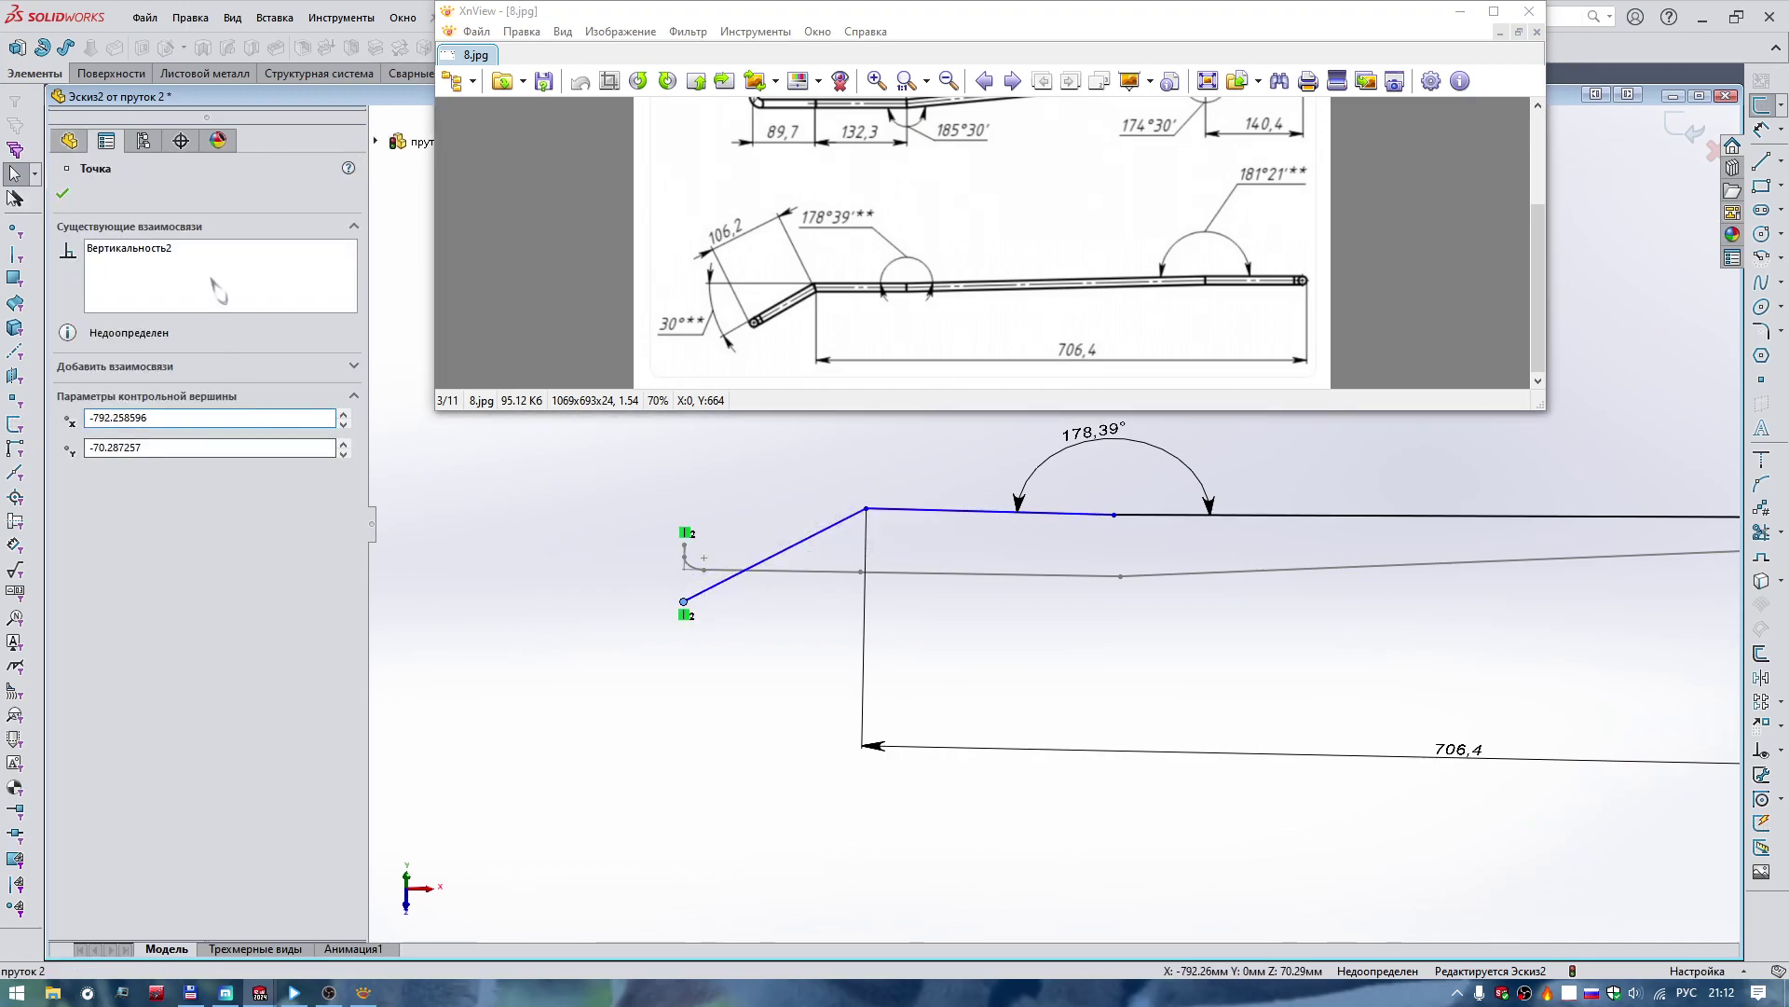
left_click(660, 589)
left_click_drag(683, 601, 734, 588)
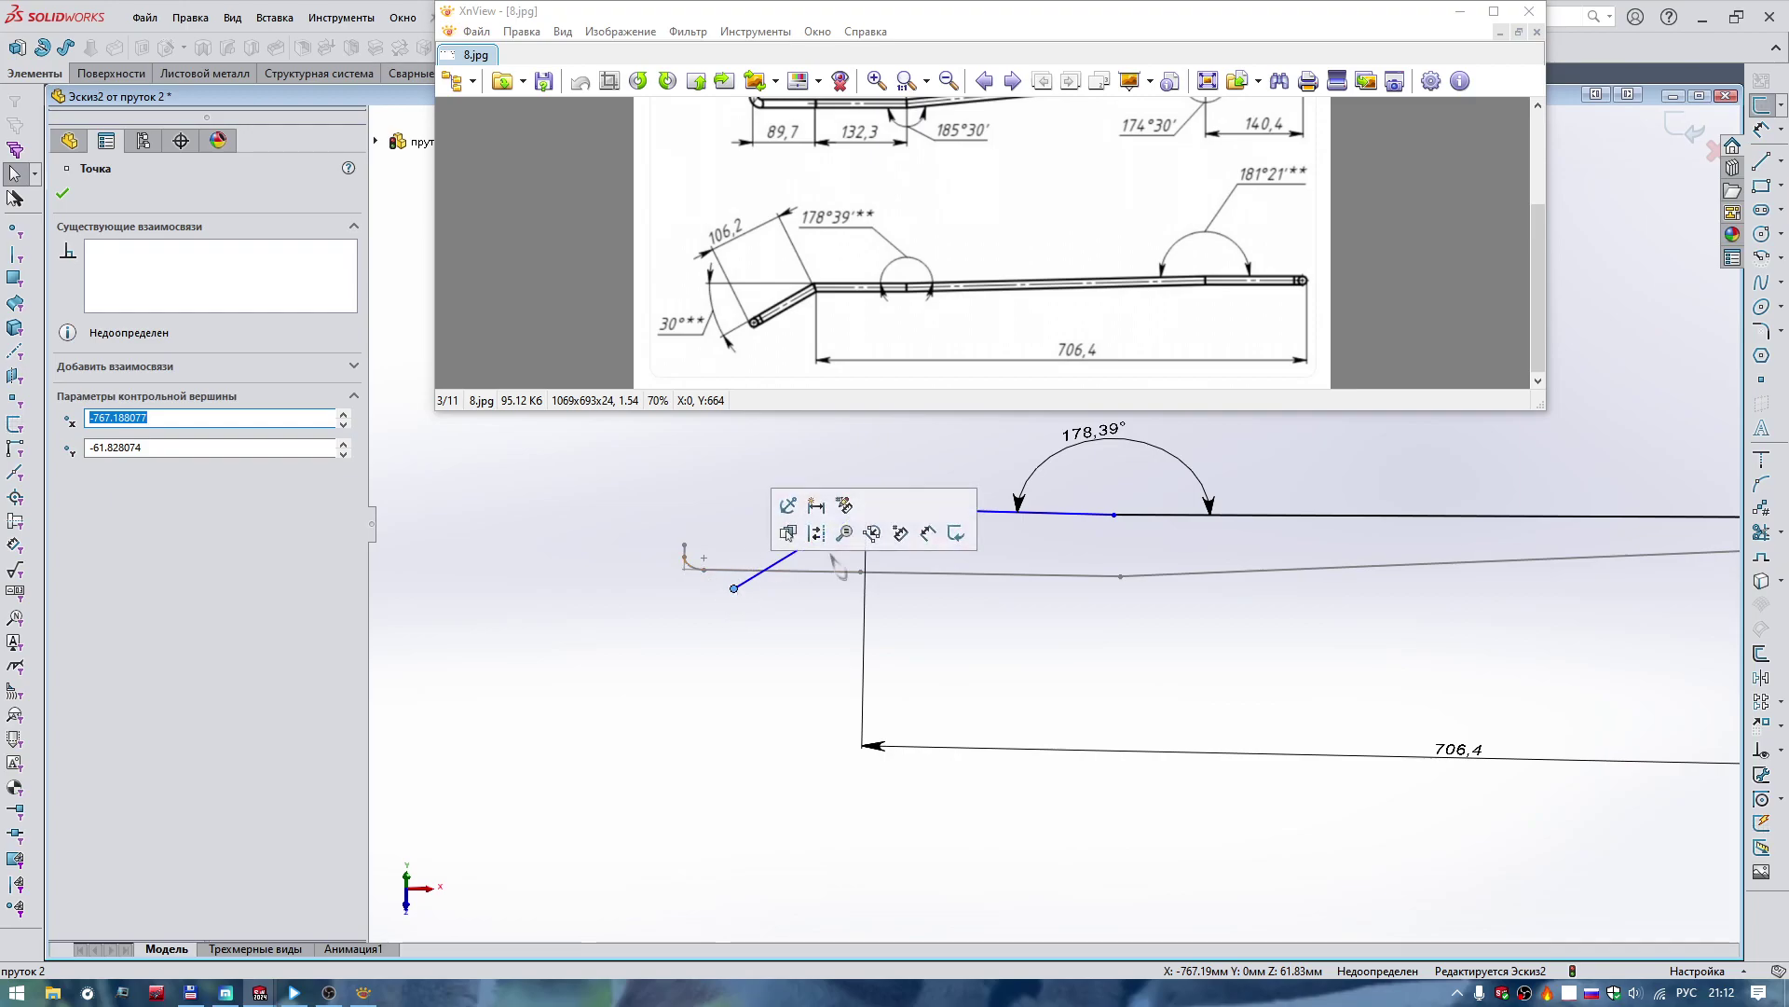
left_click(755, 614)
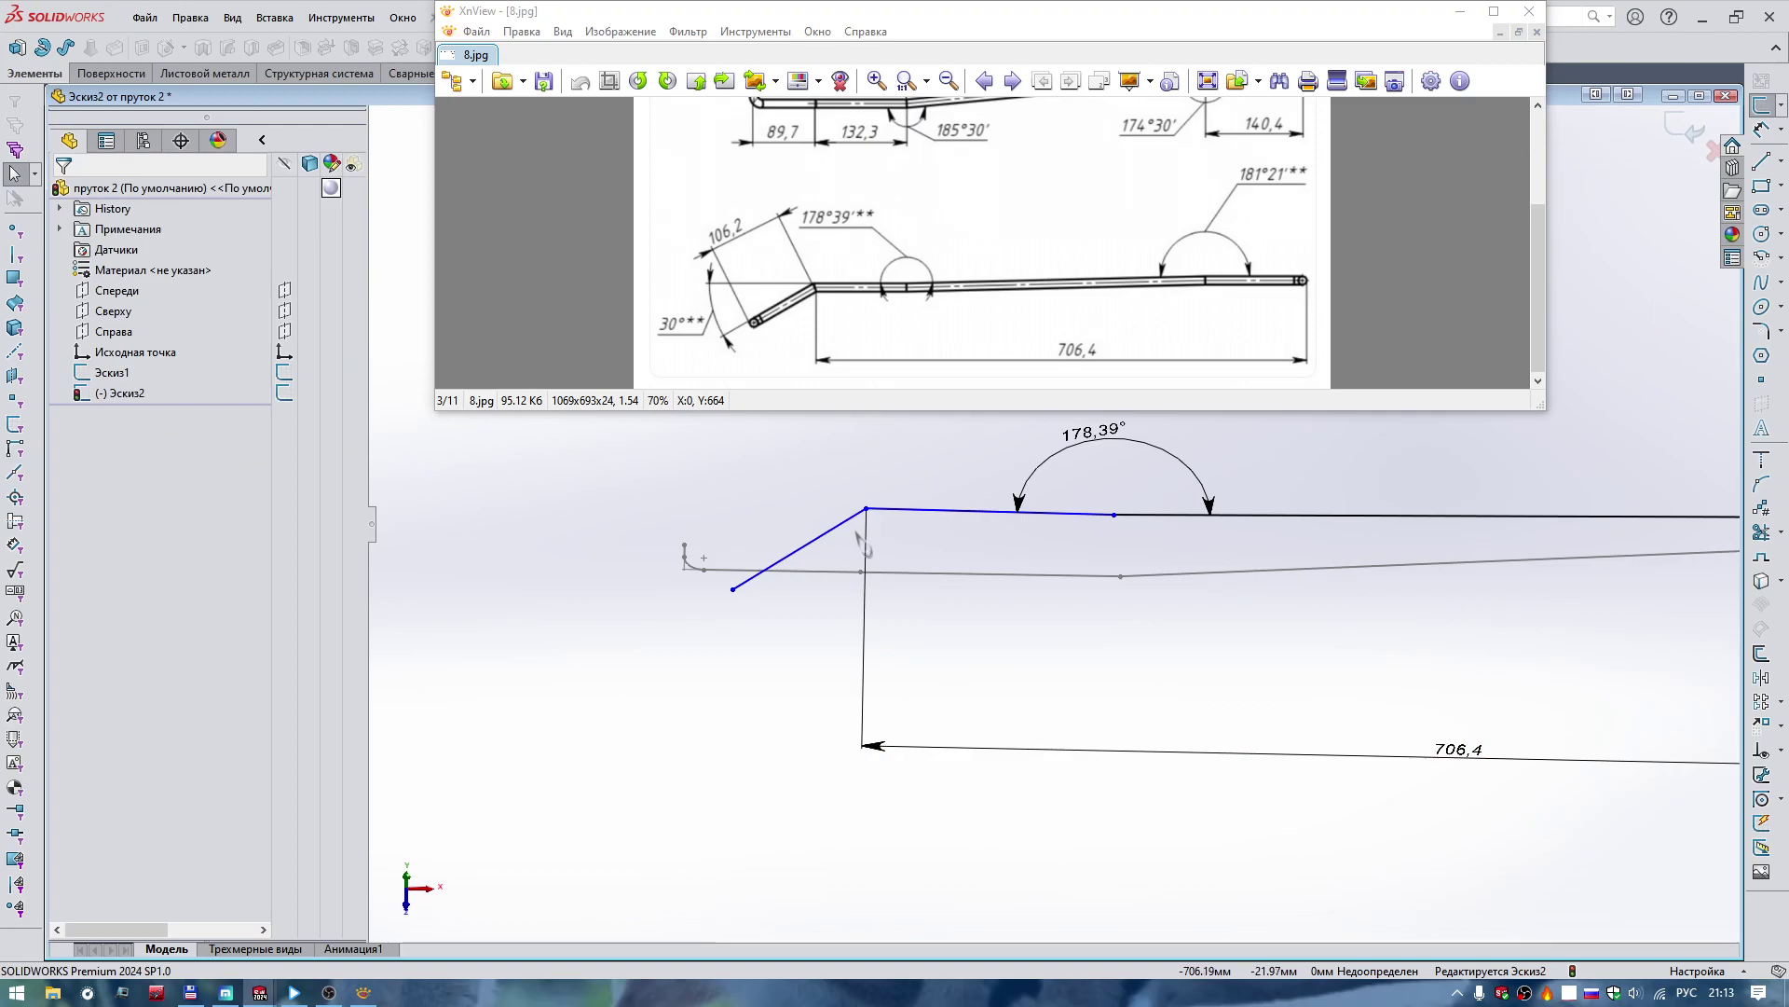
left_click(735, 589)
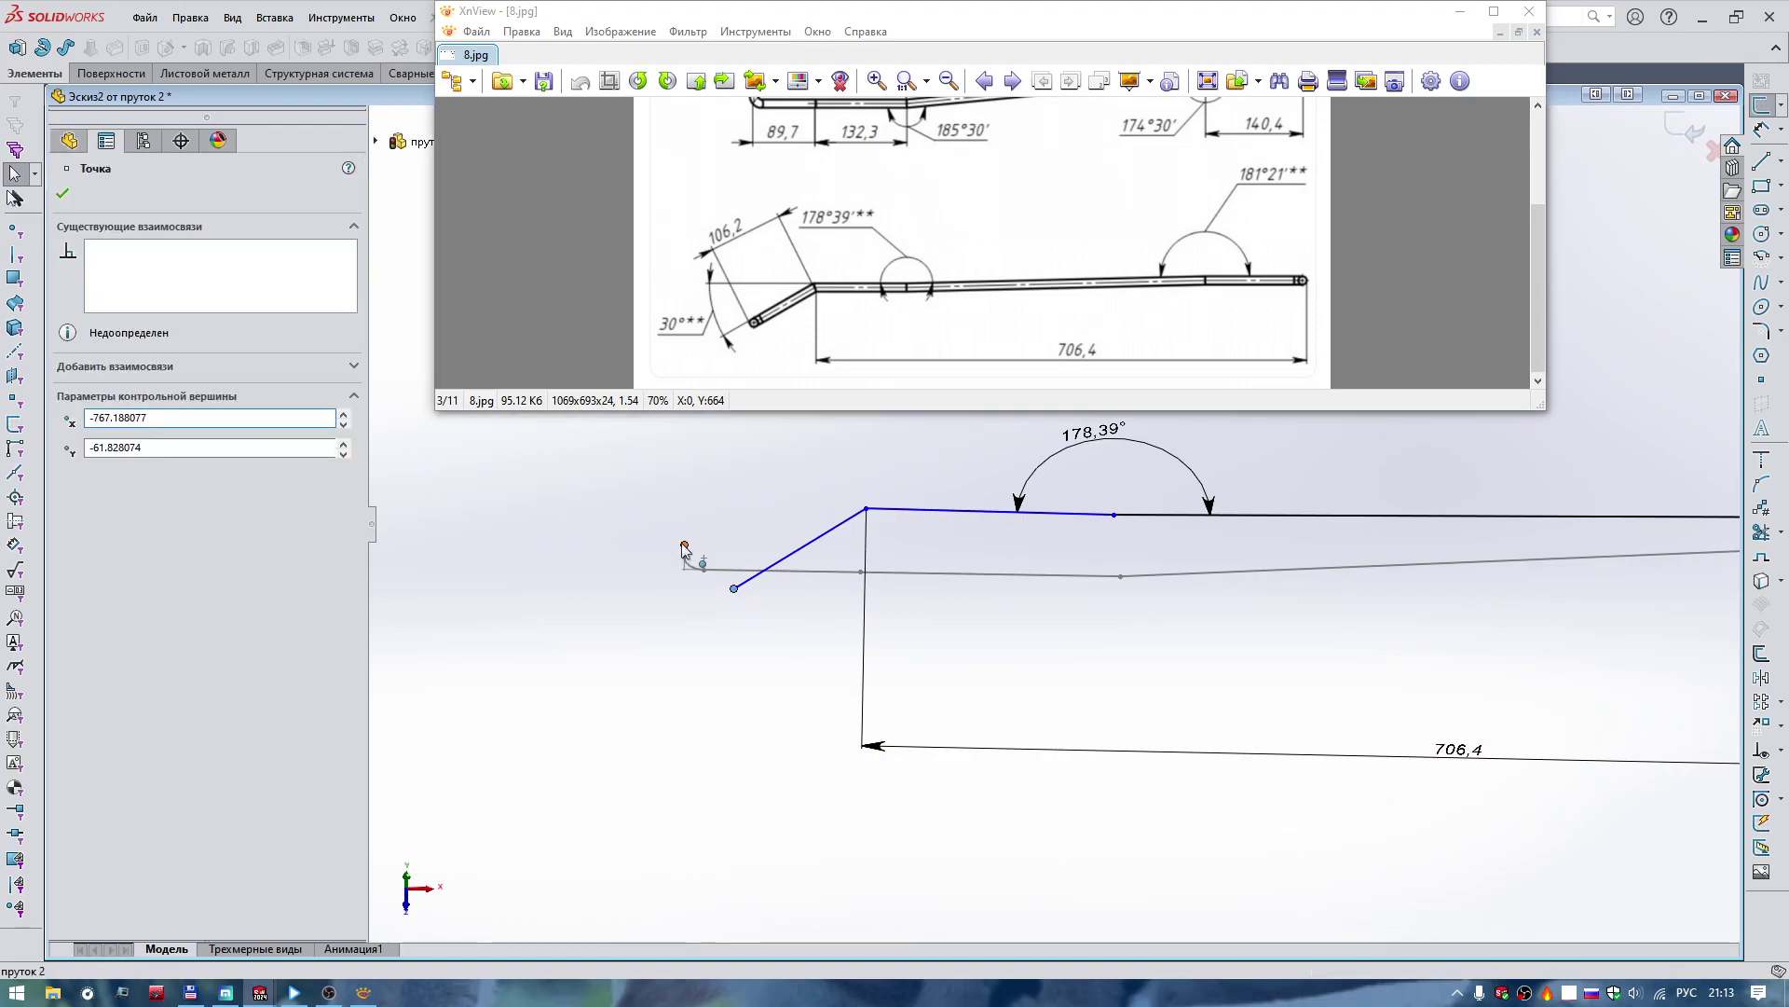
left_click(684, 544, "ctrl")
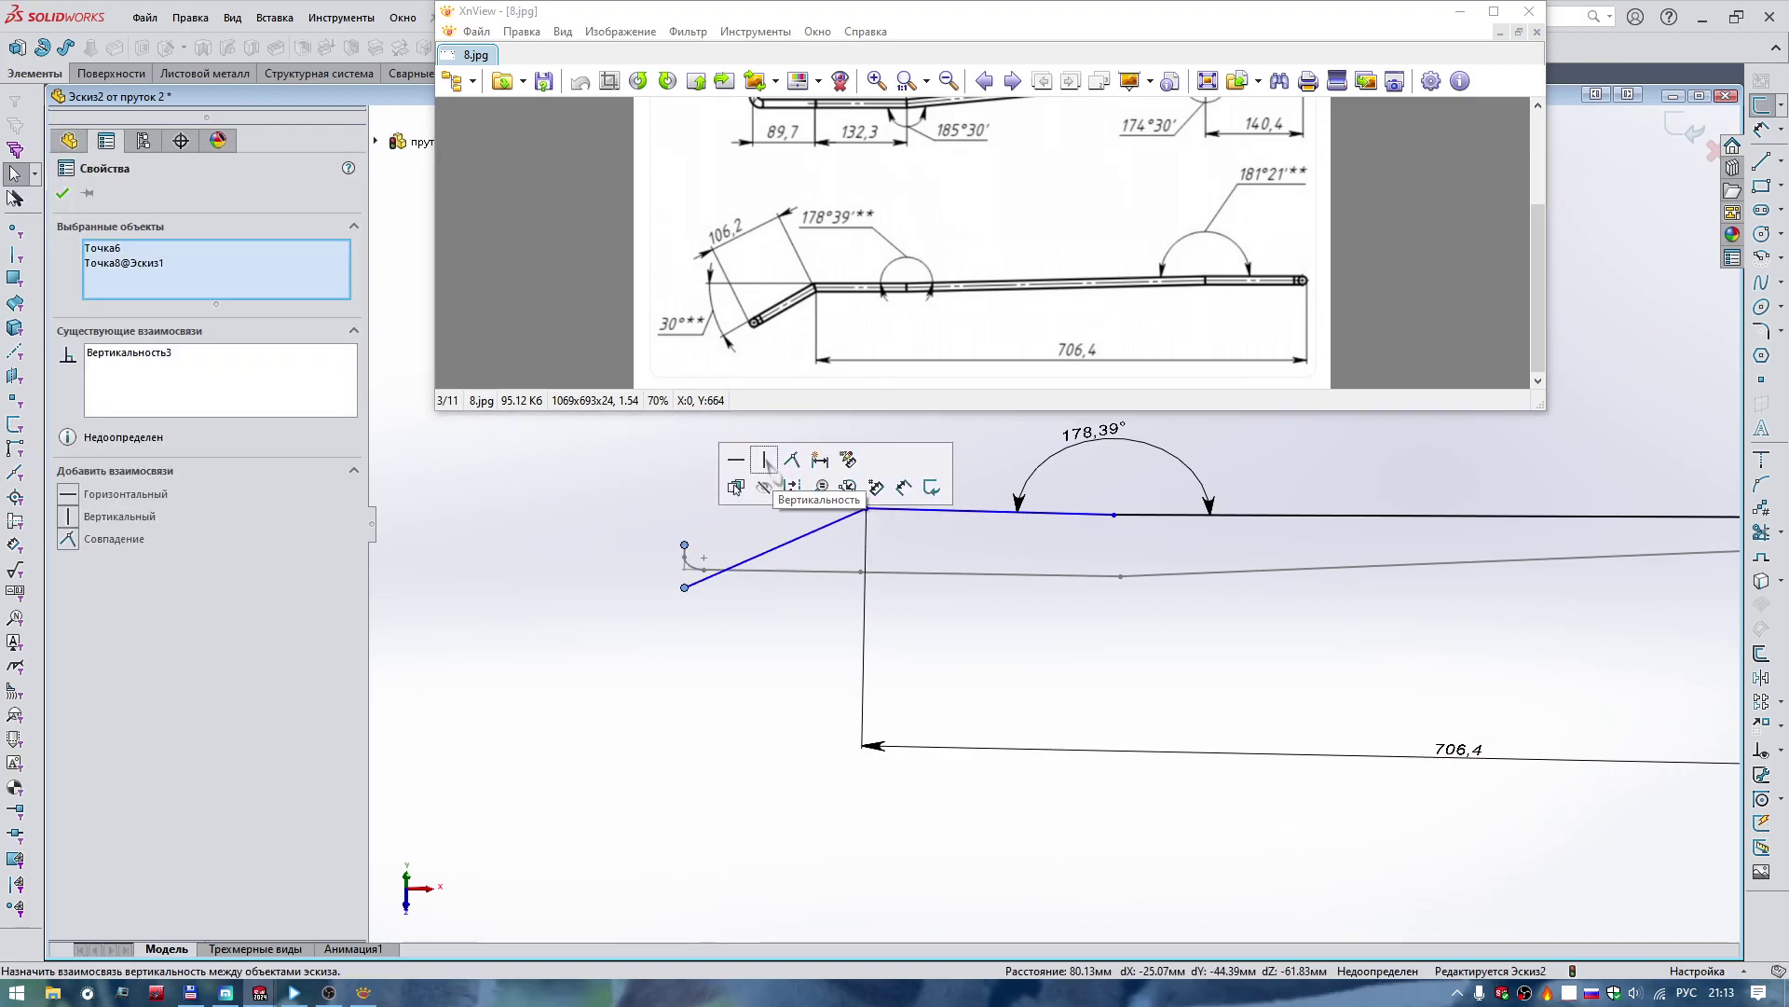
left_click(722, 652)
Smart-dimension the slanted leg of Эскиз2 to a length of 106.2 and view it from the top.
key("d")
left_click(736, 565)
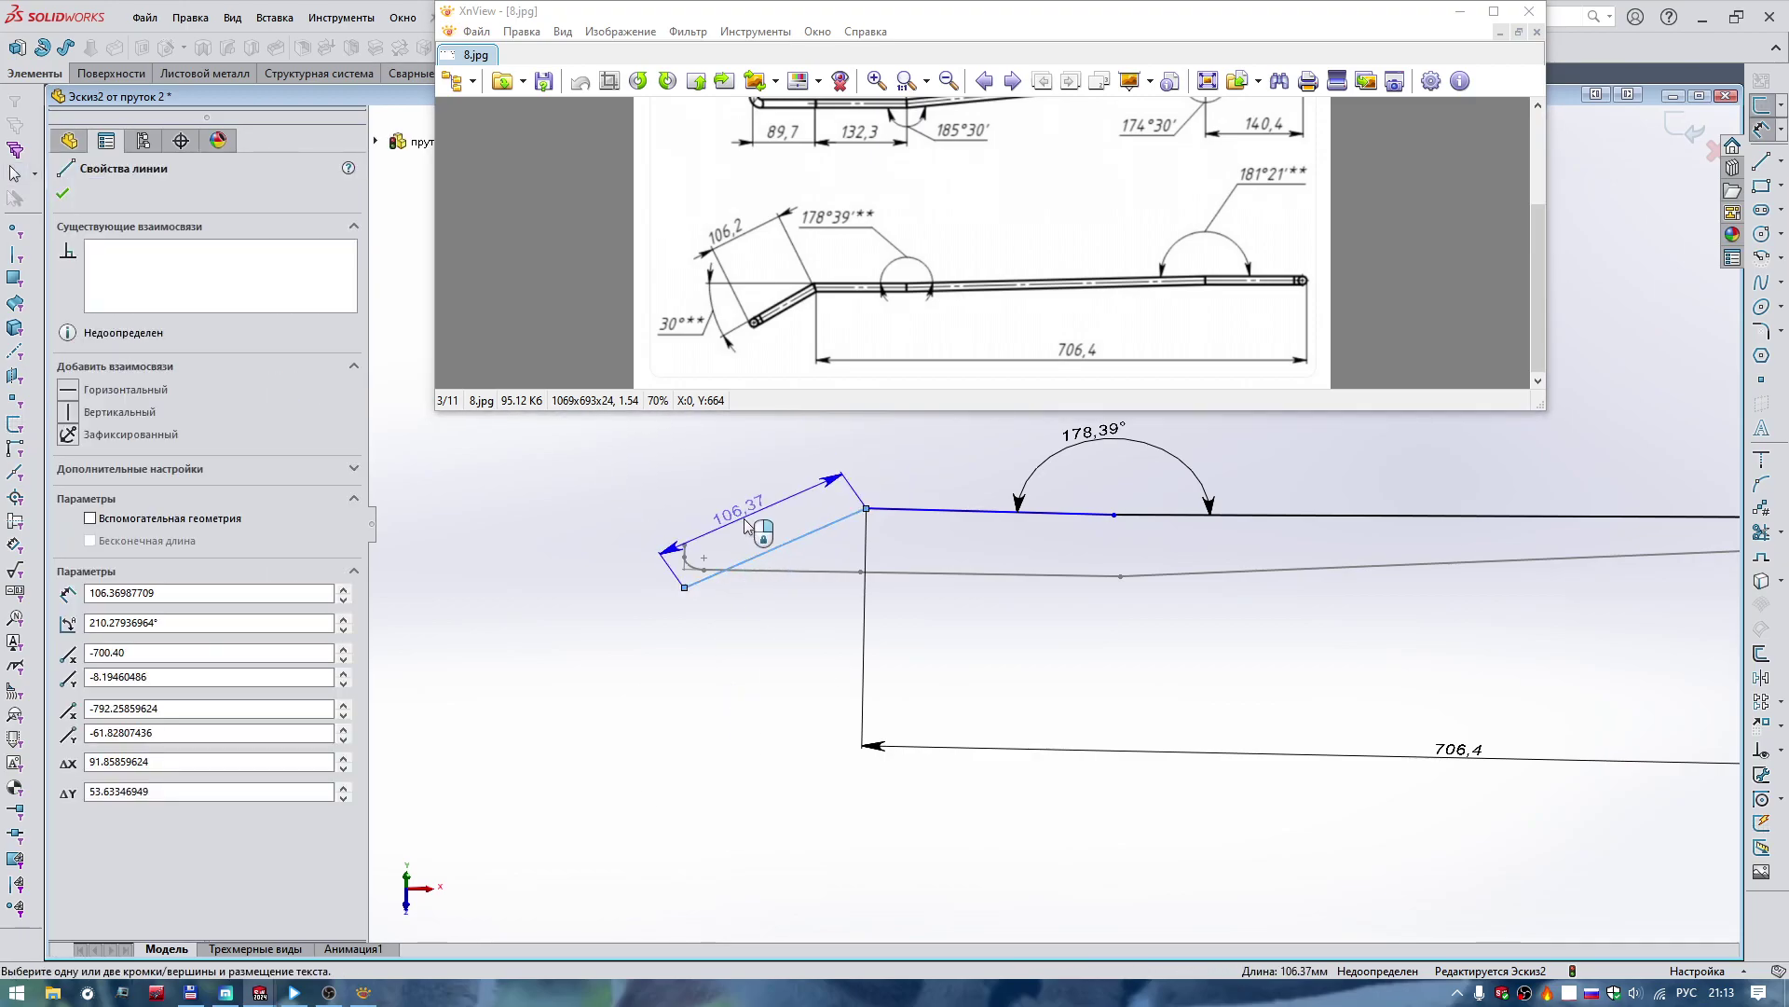
left_click(743, 534)
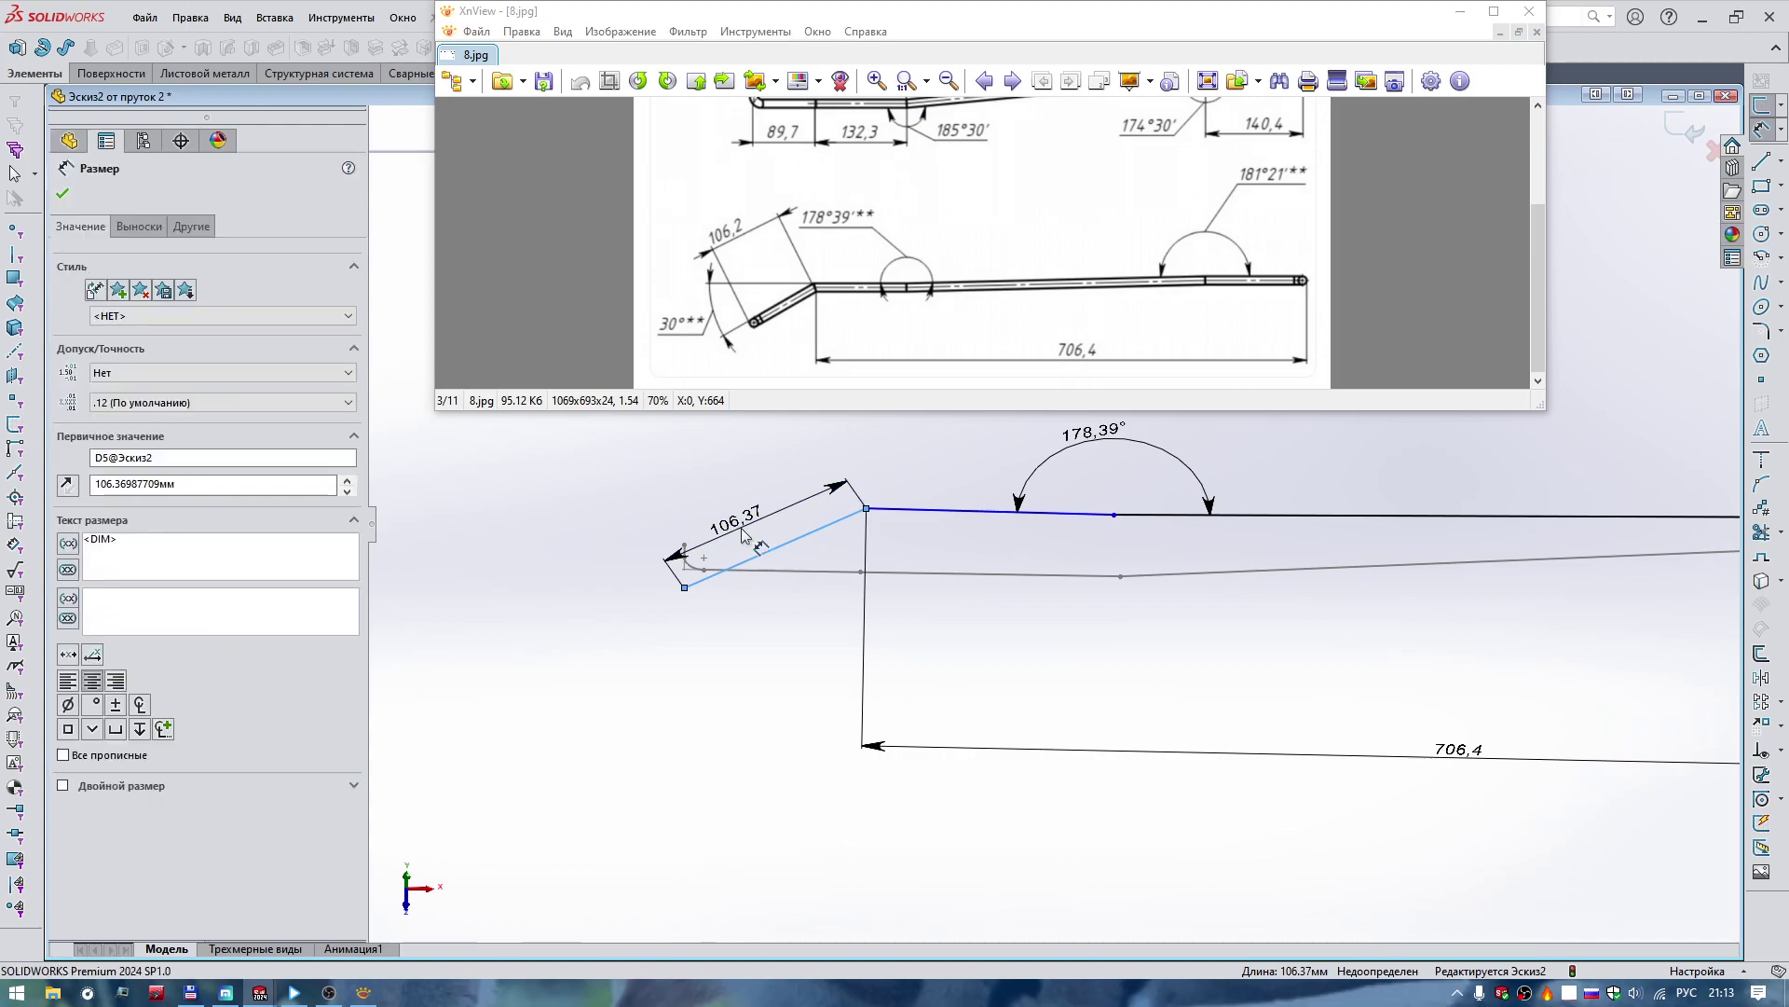
type("106.2")
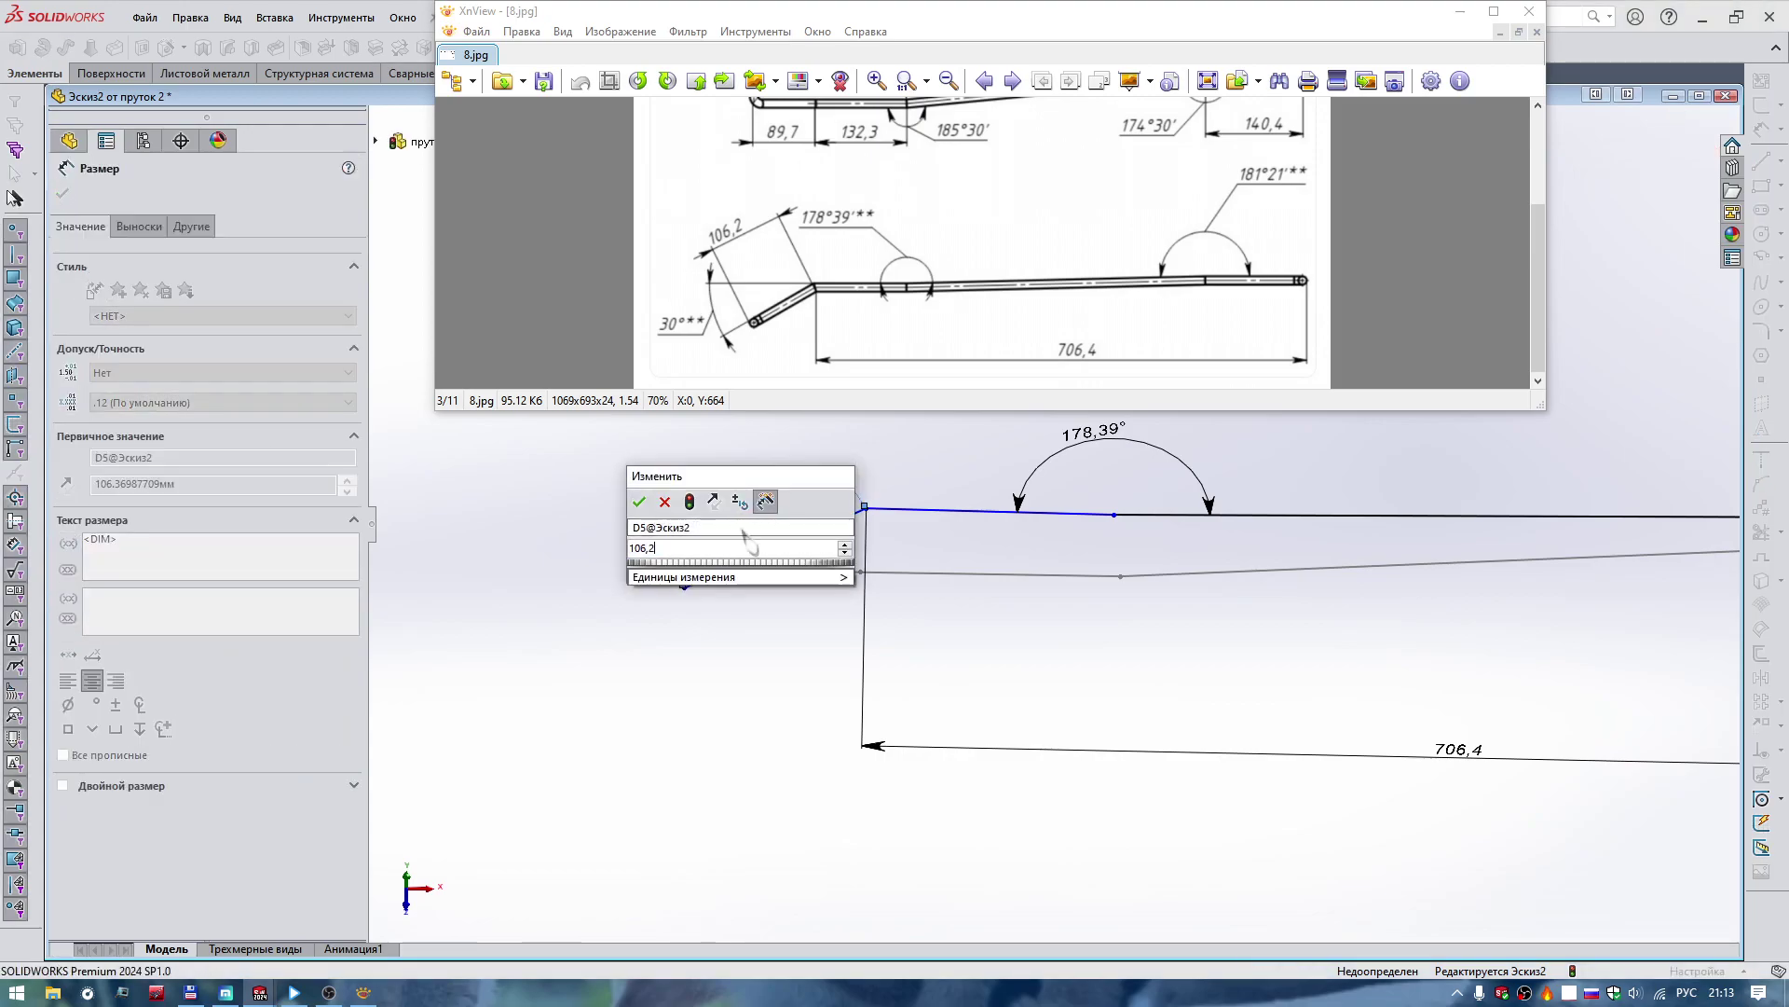
key("Return")
right_click_drag(743, 687, 797, 741)
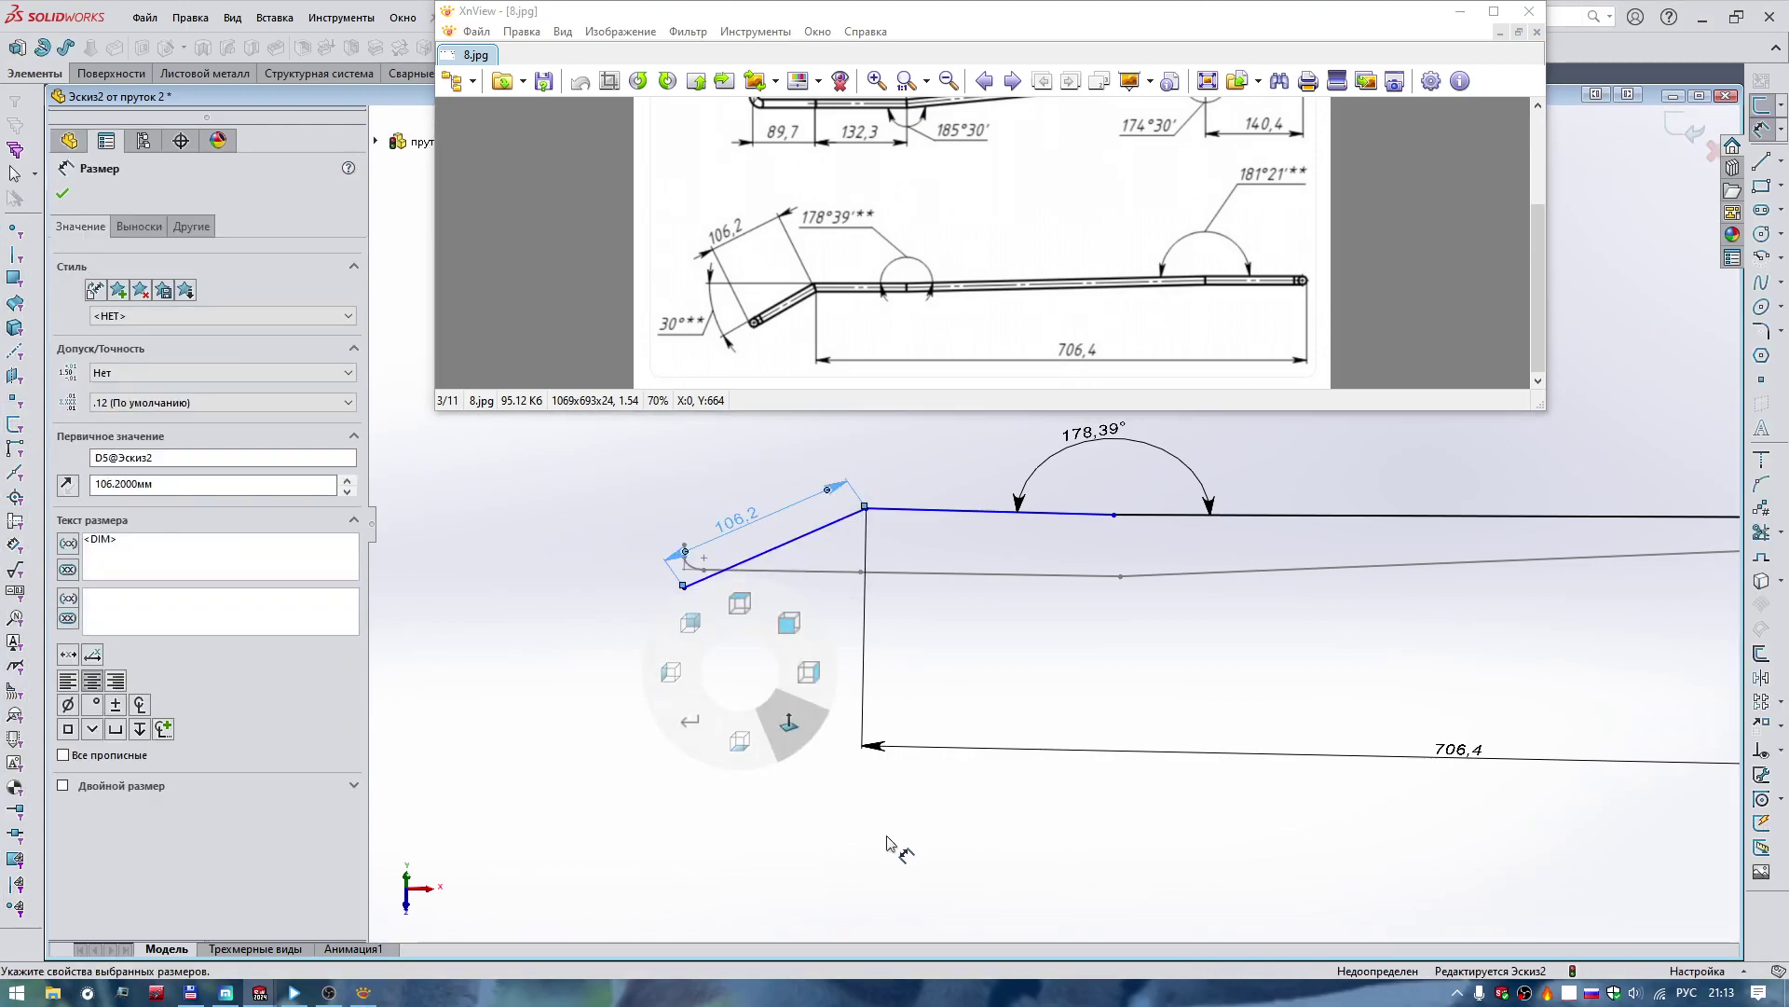
scroll(766, 486, "down", 5)
key("Escape")
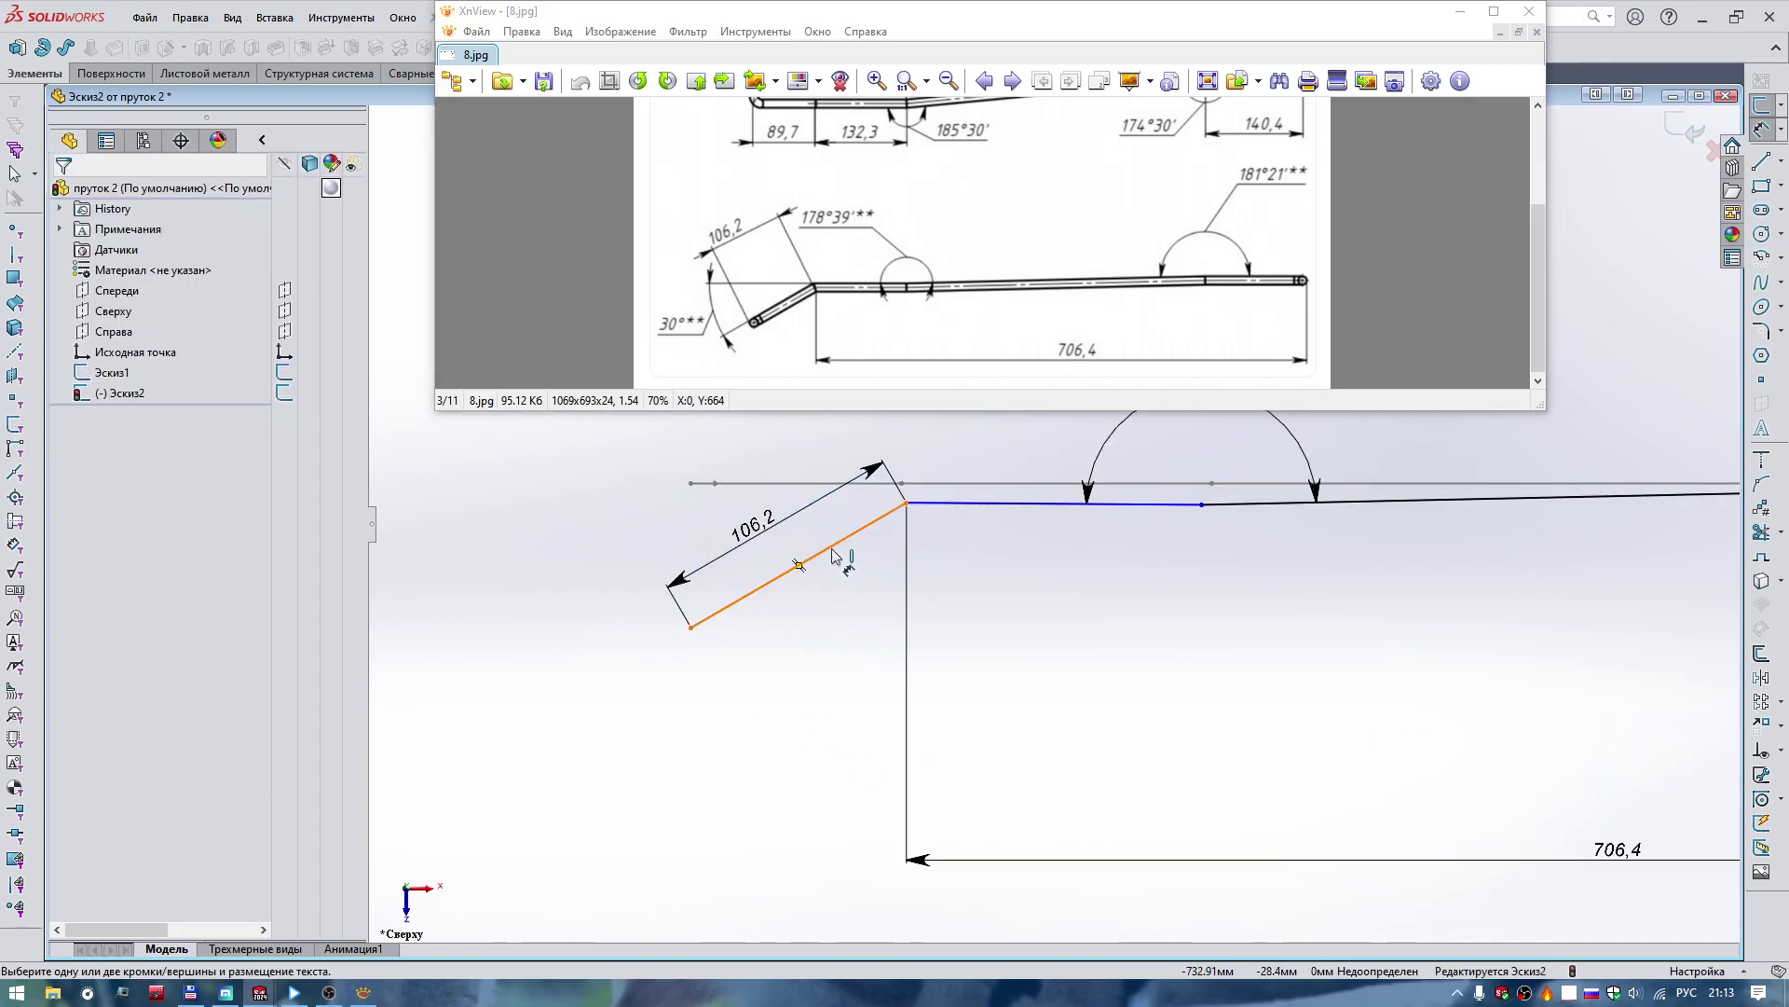
scroll(846, 296, "up", 3)
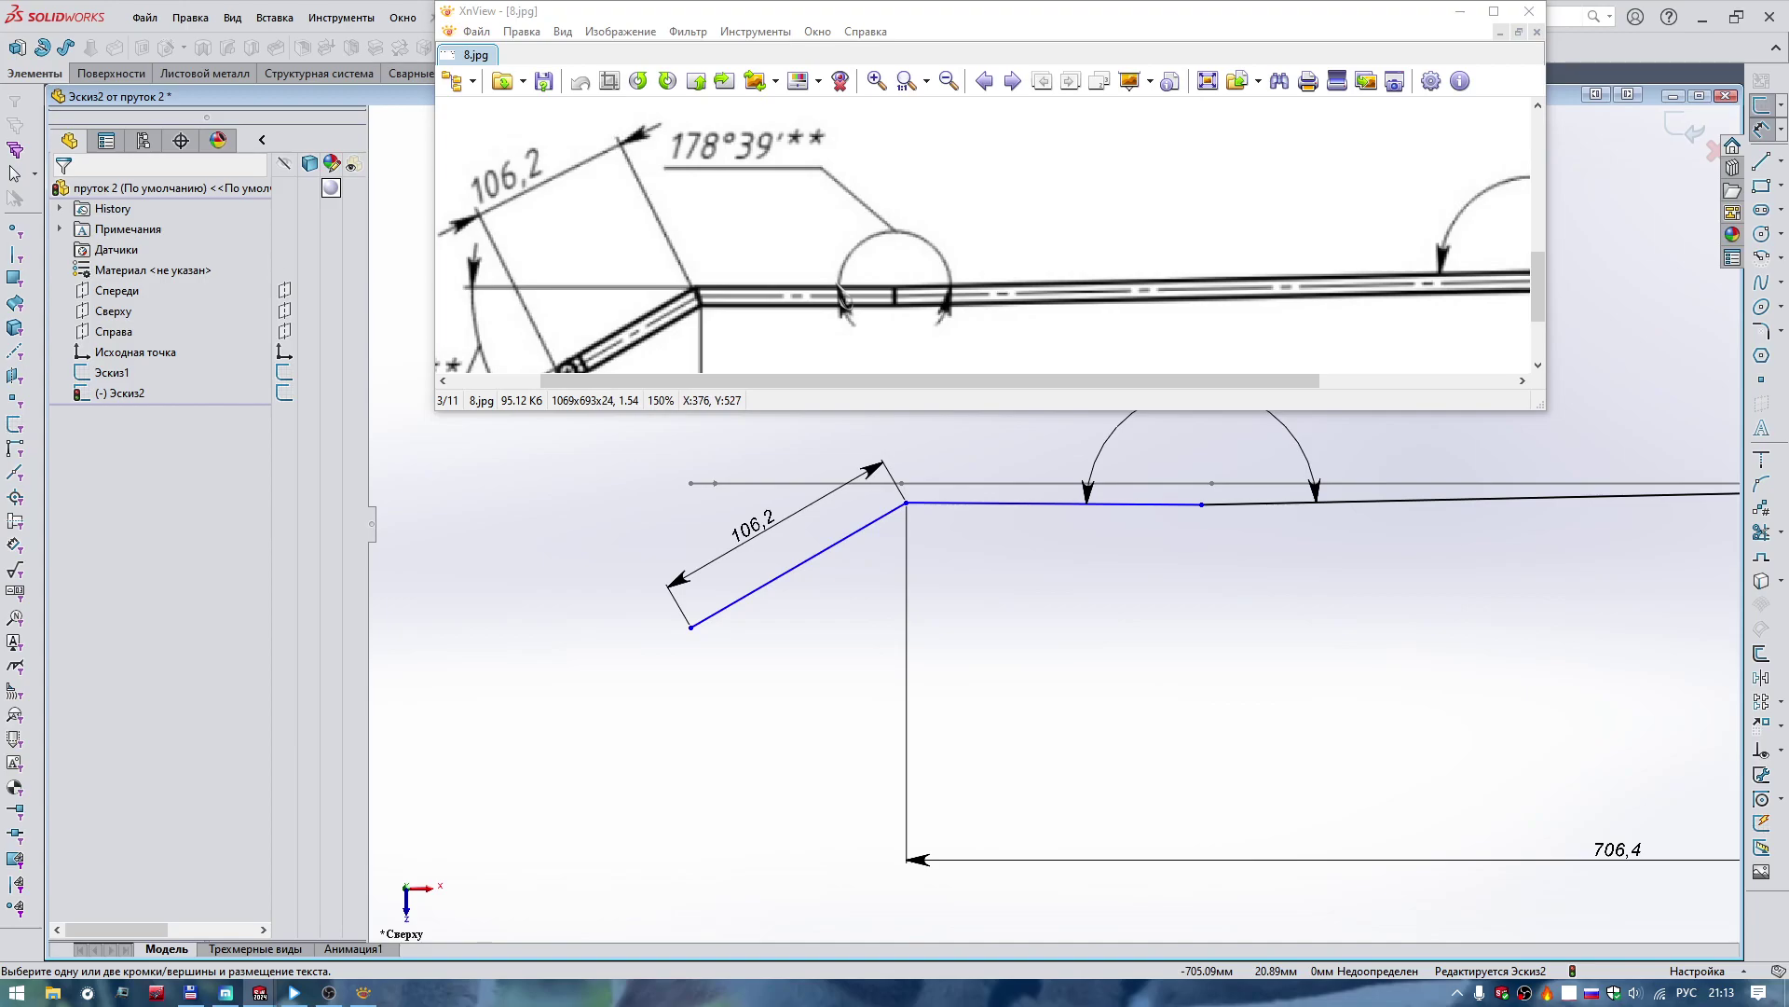
Add a driving 30.53° angle dimension between the slanted line and the long line.
left_click(884, 517)
left_click(950, 503)
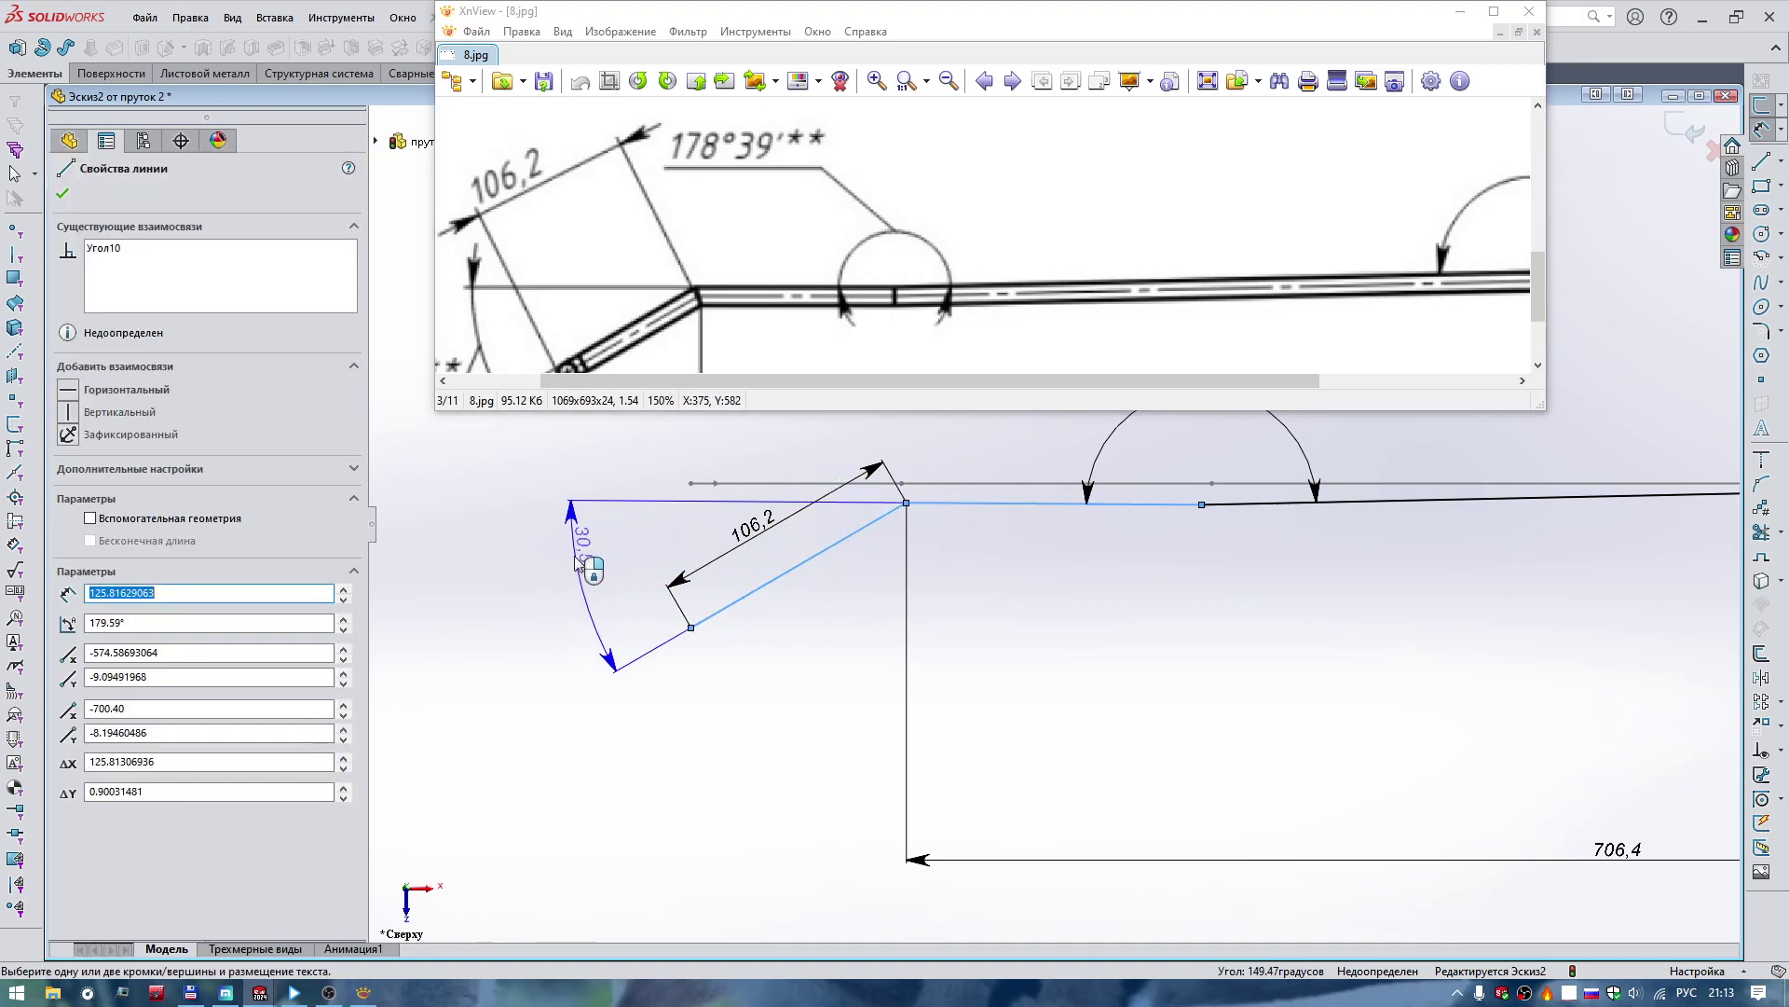
left_click(573, 573)
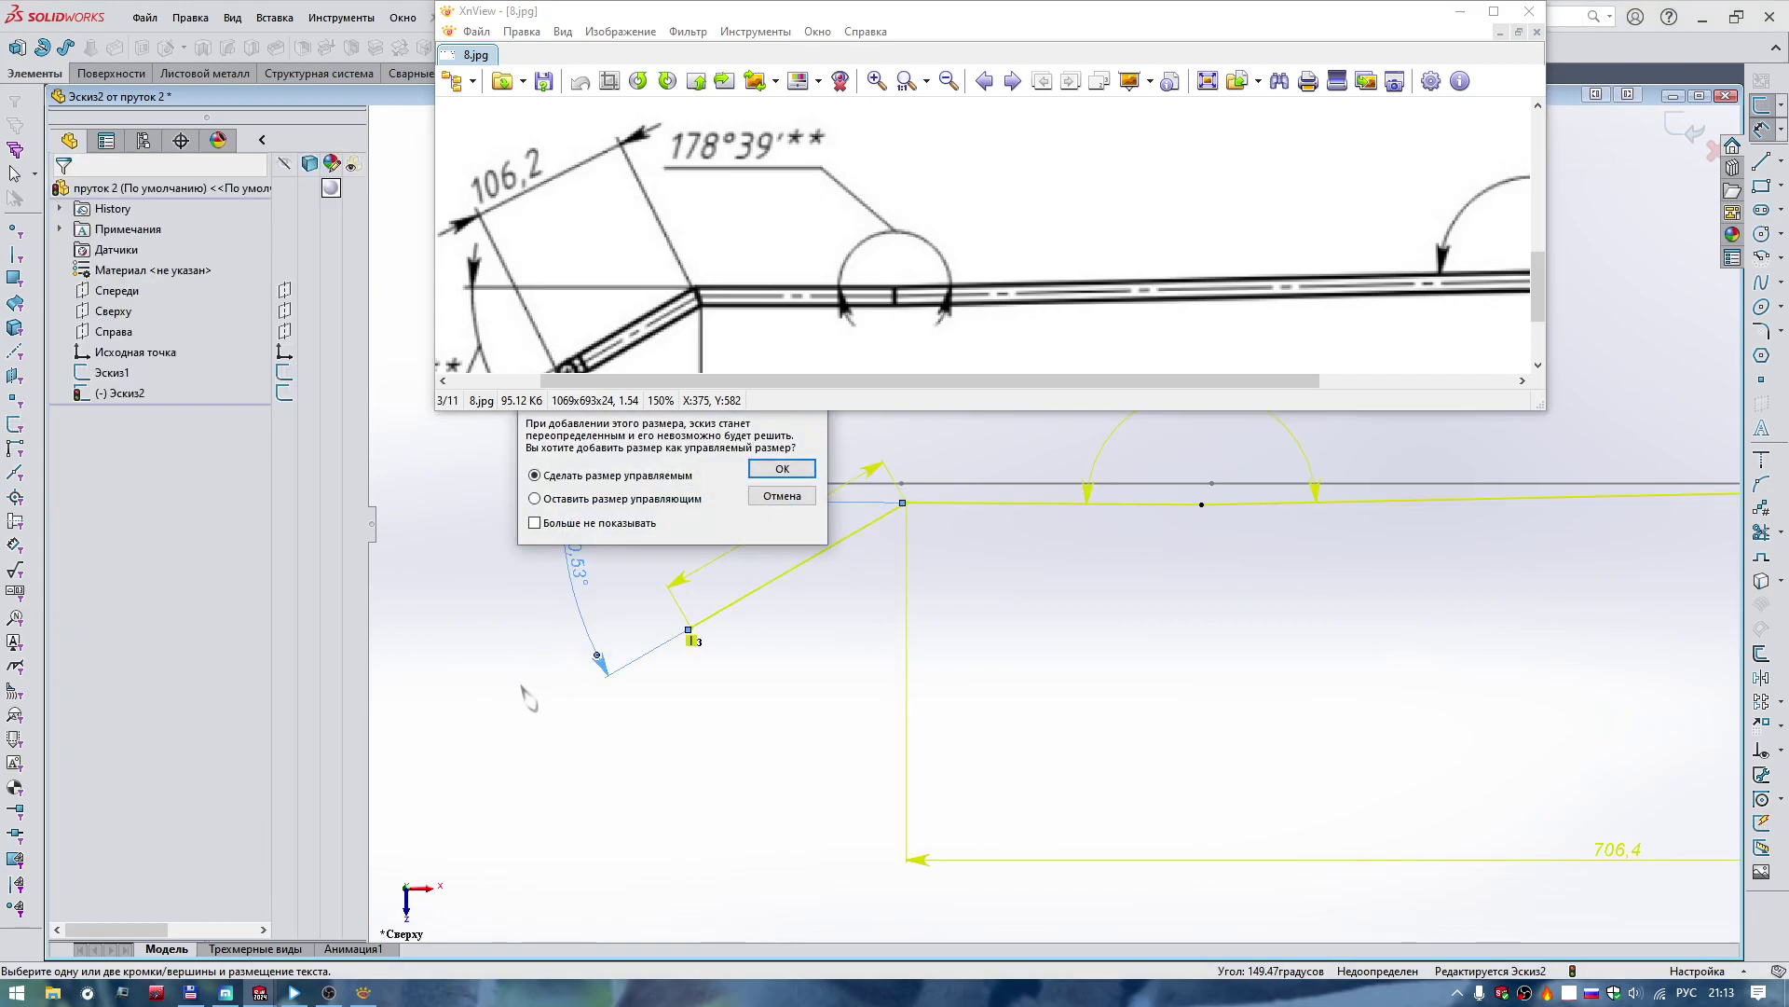
left_click(766, 468)
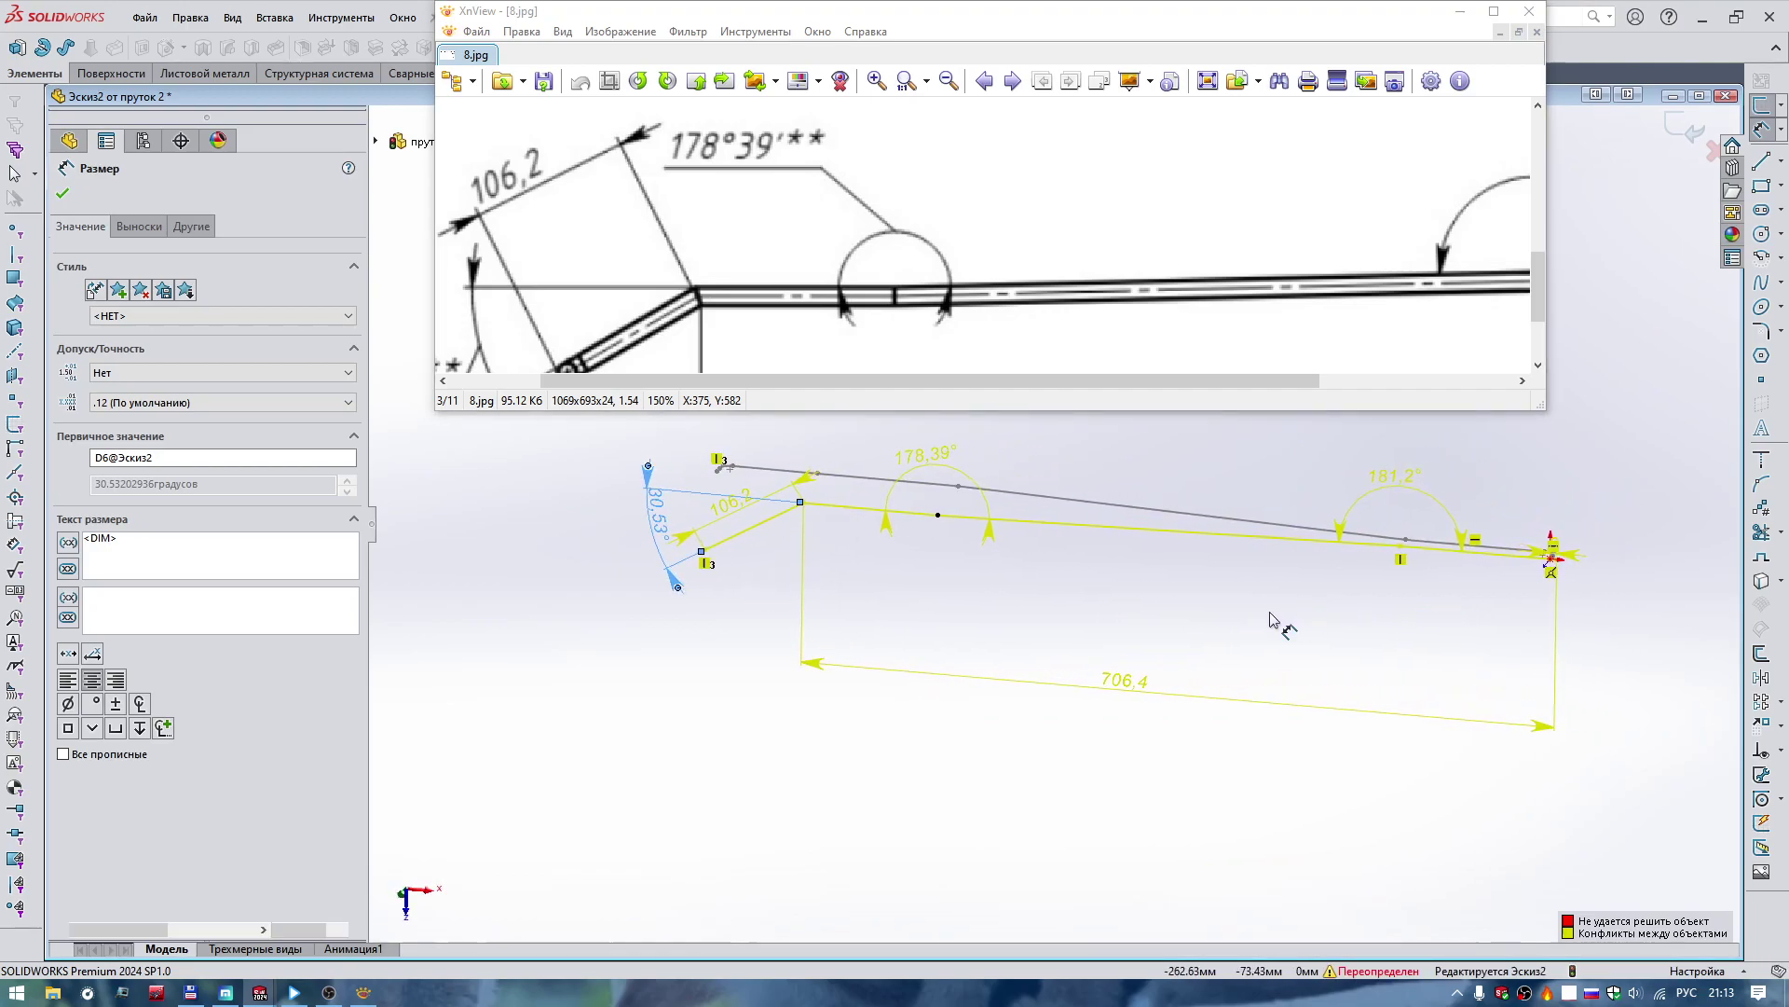
key("Escape")
scroll(1435, 587, "down", 5)
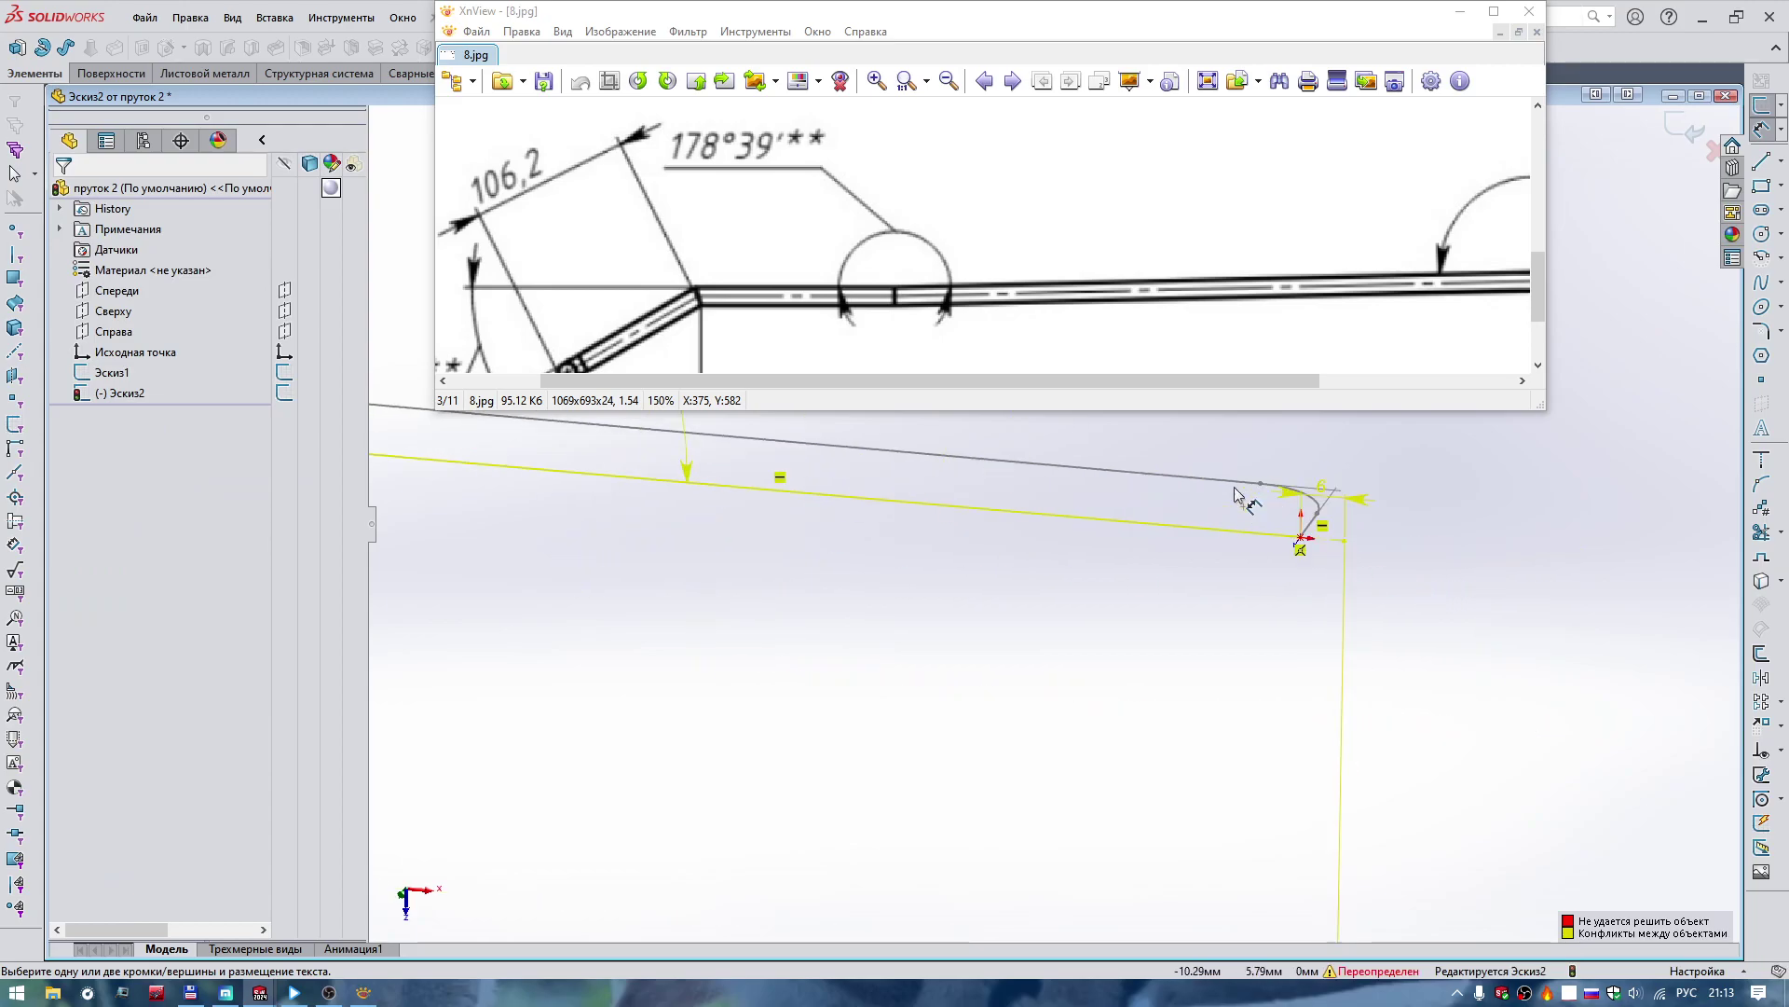
key("Escape")
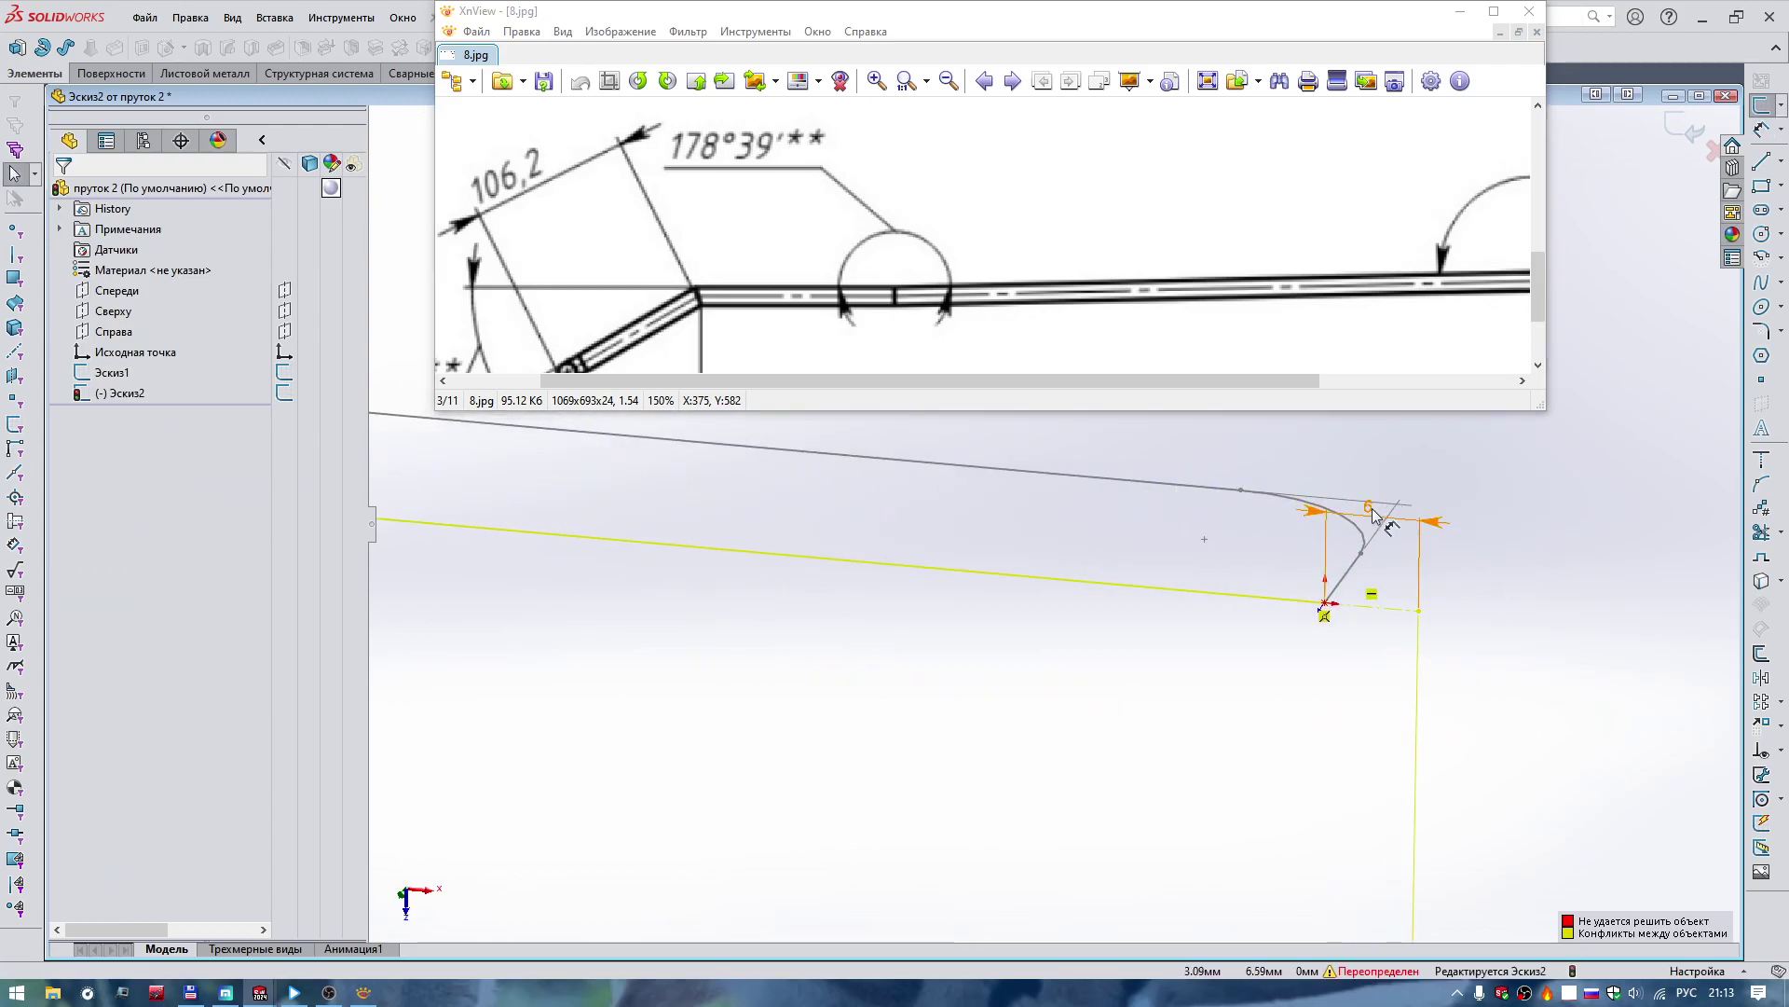
Make the 6 mm right-end dimension Driven.
left_click_drag(1280, 528, 1112, 504)
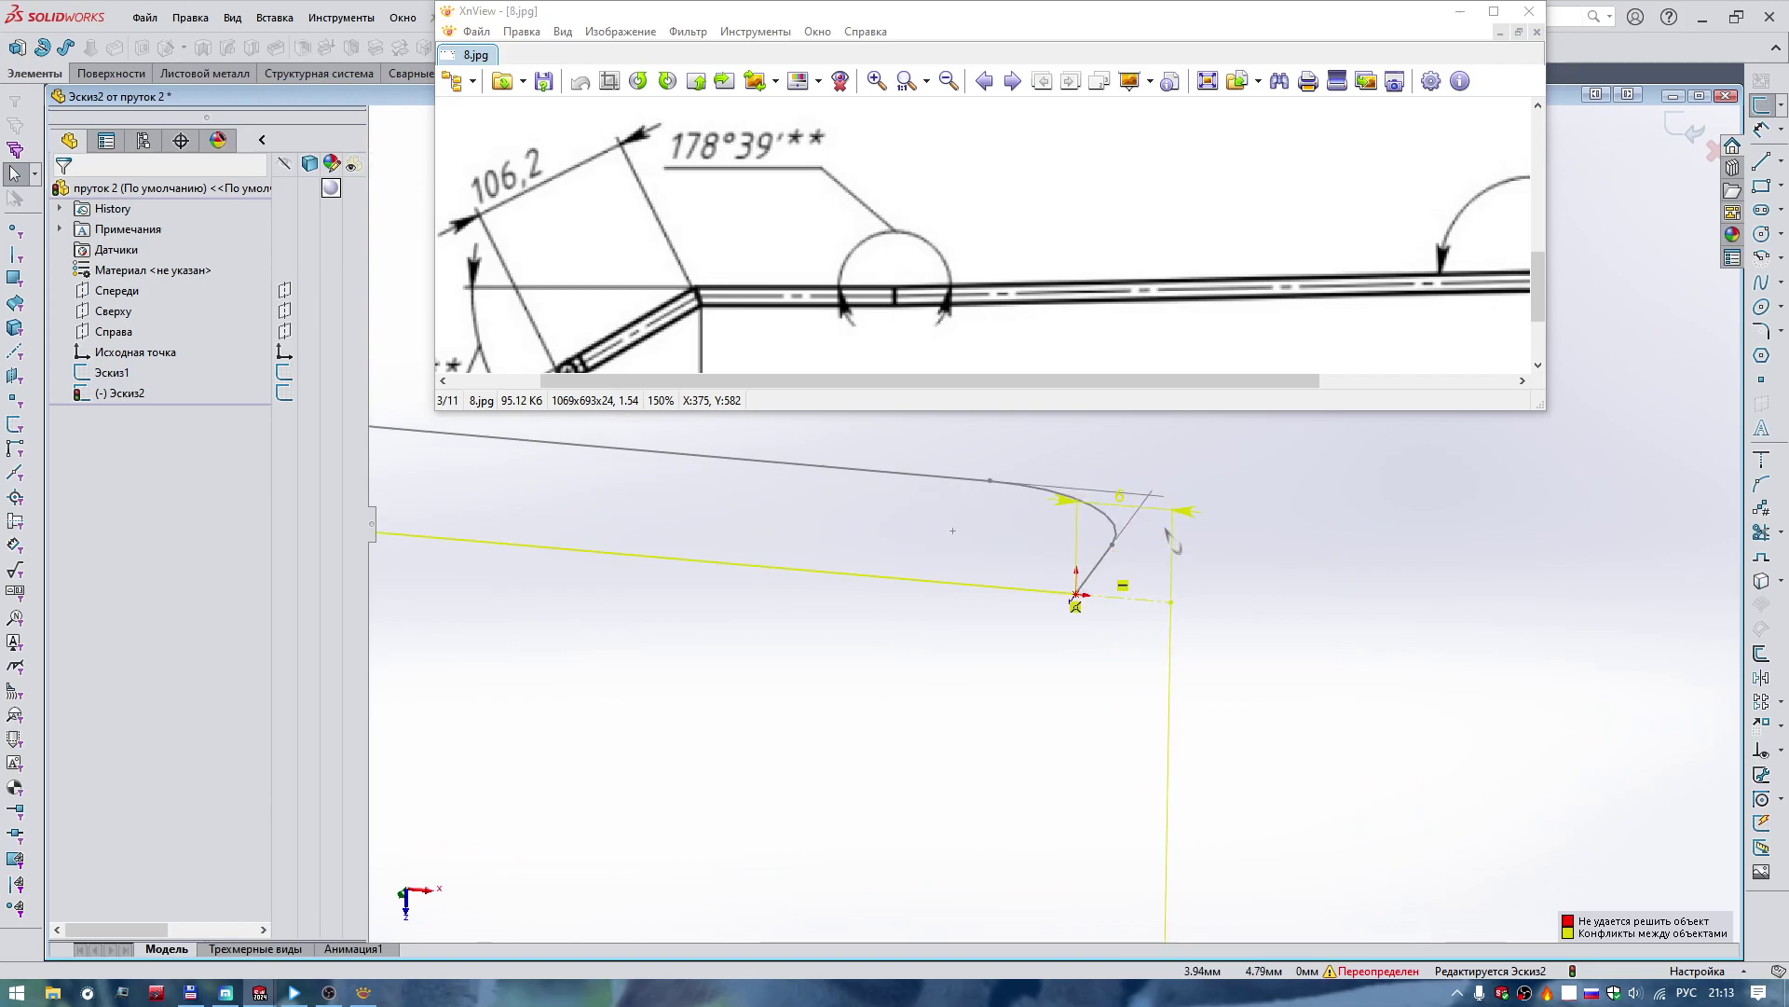
right_click(1106, 494)
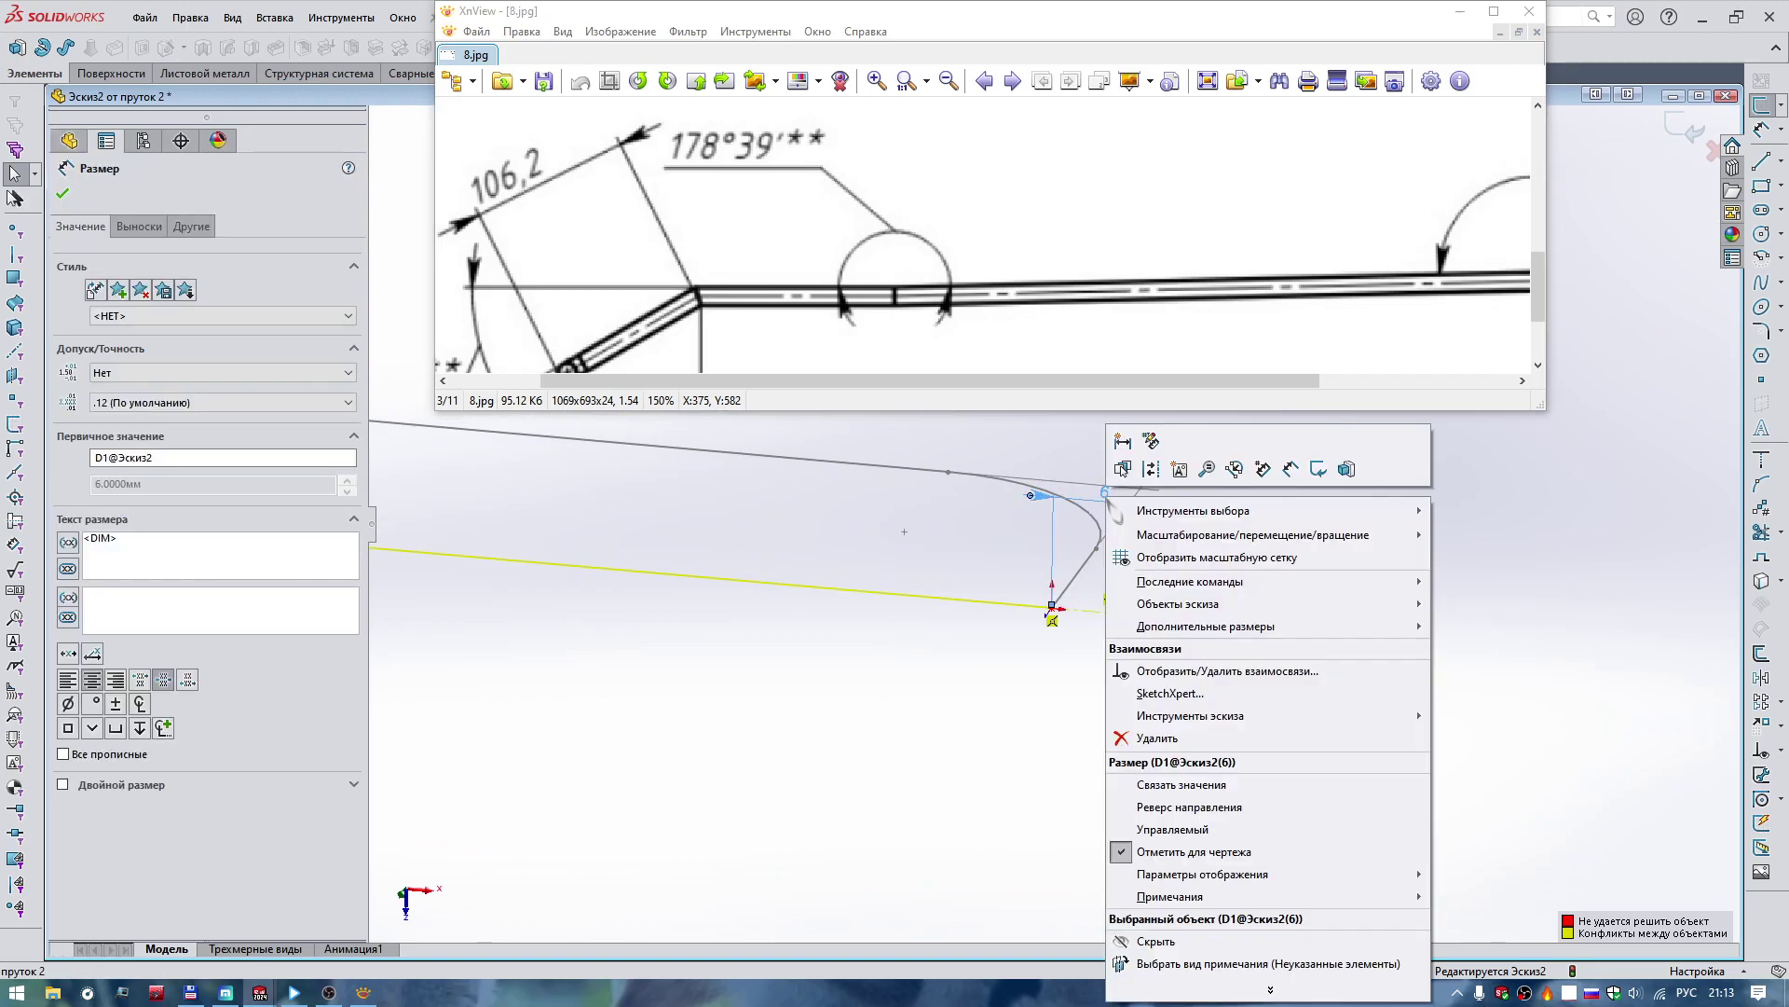
left_click(1176, 829)
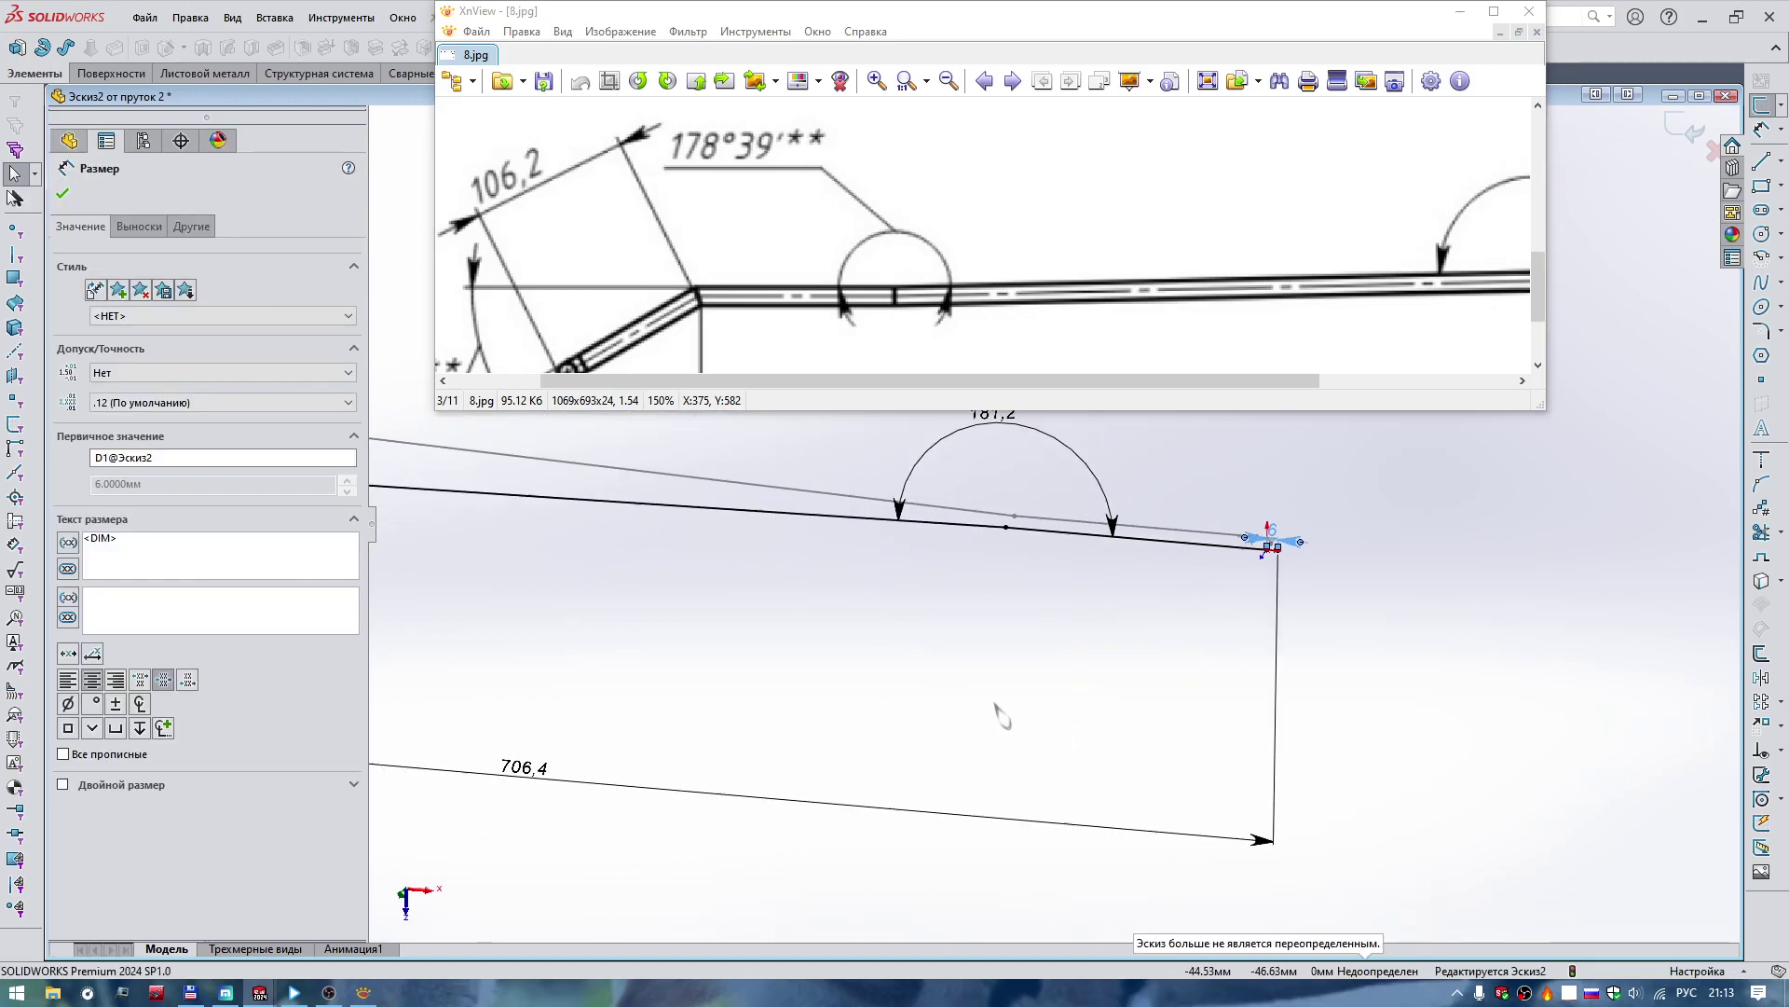
scroll(755, 655, "down", 3)
Change the angle dimension to 30°.
double_click(501, 663)
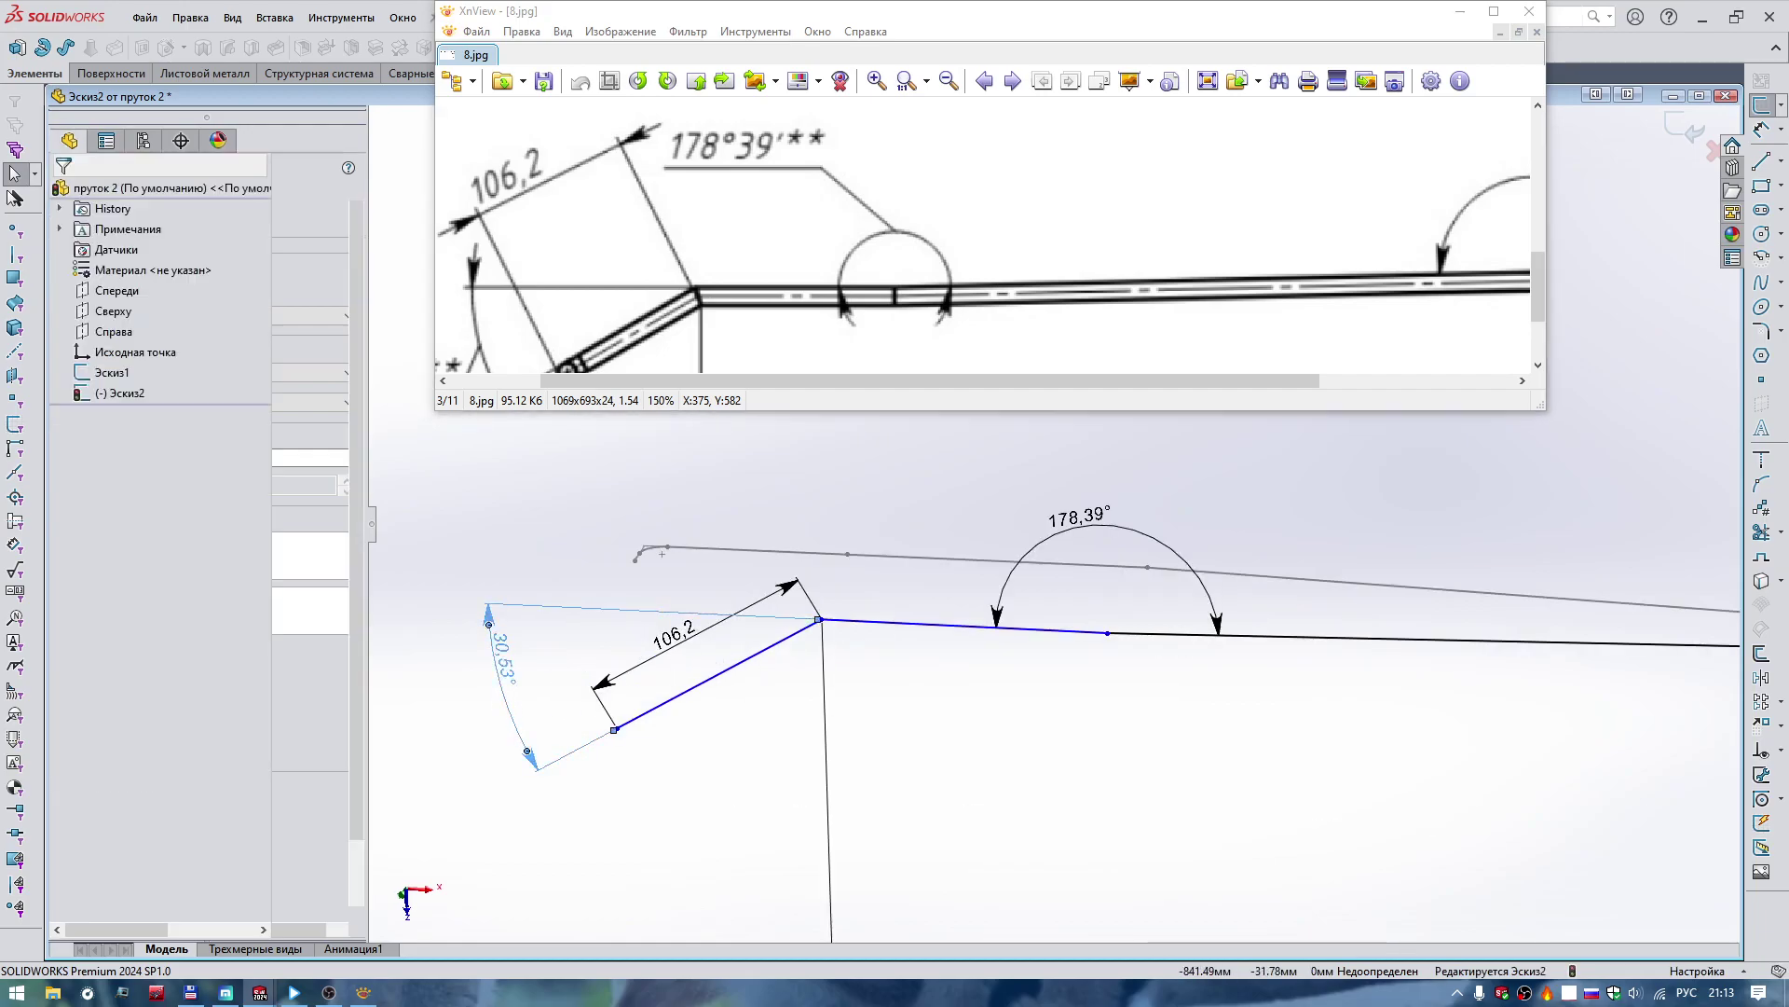
type("30")
key("Return")
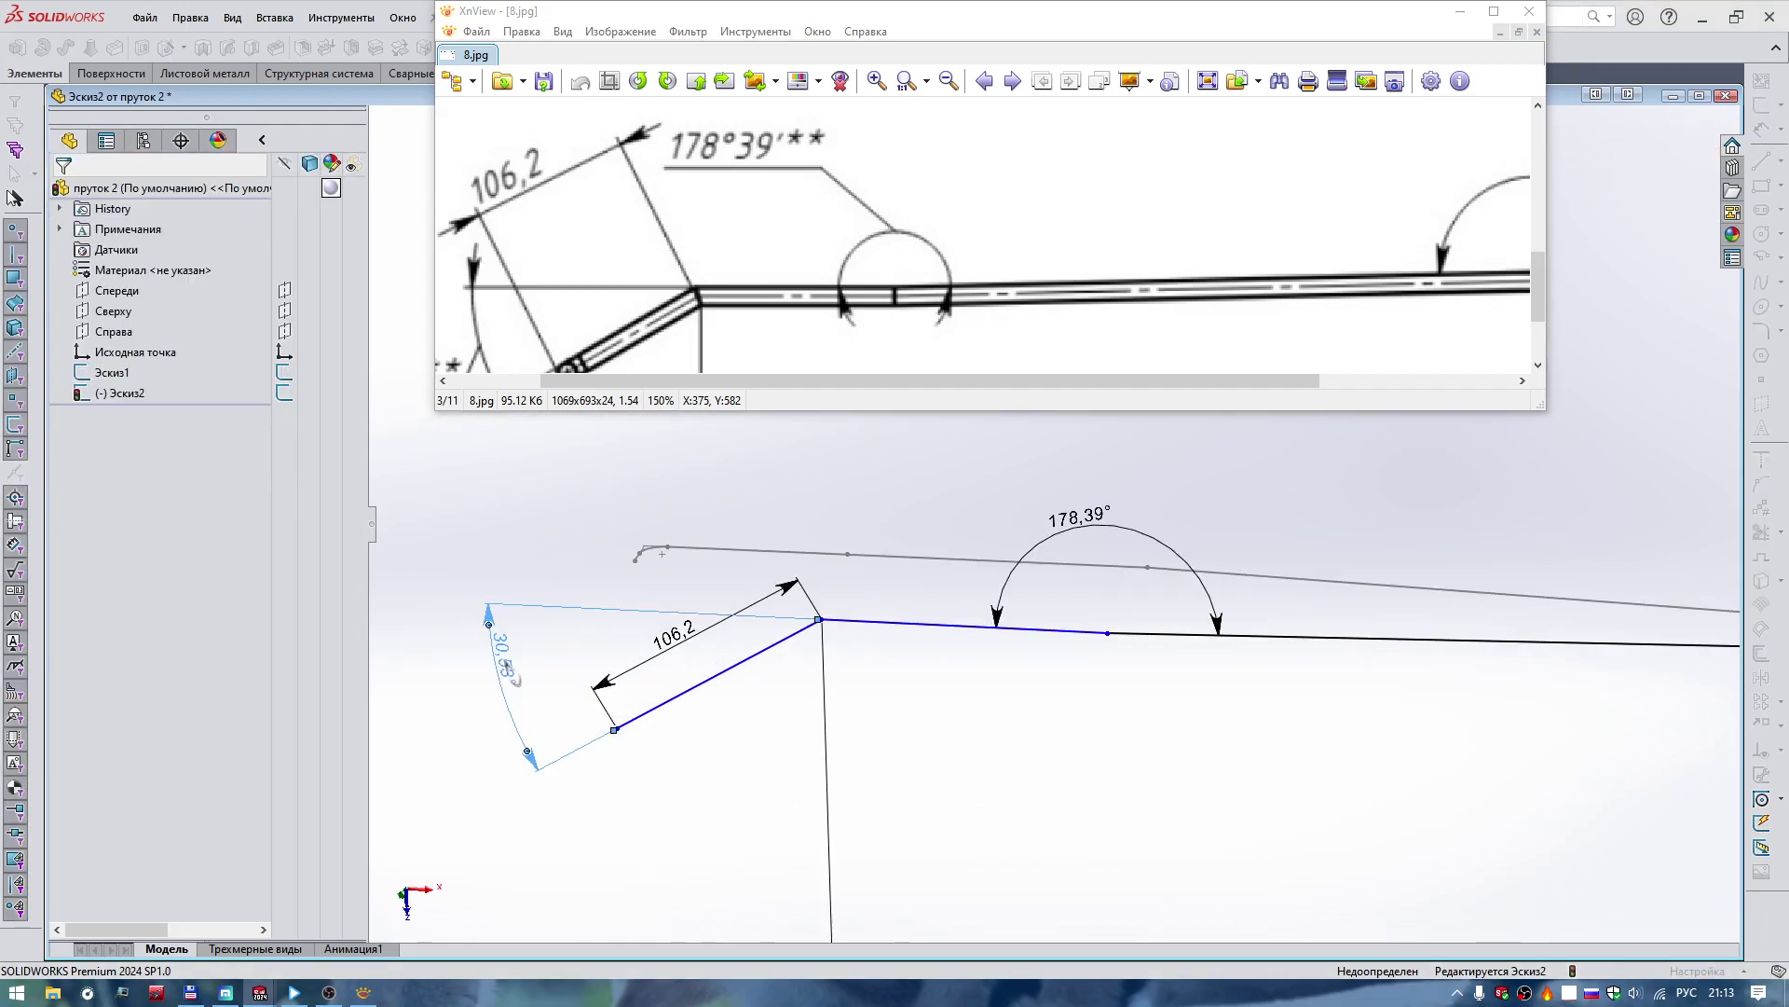
left_click(1037, 801)
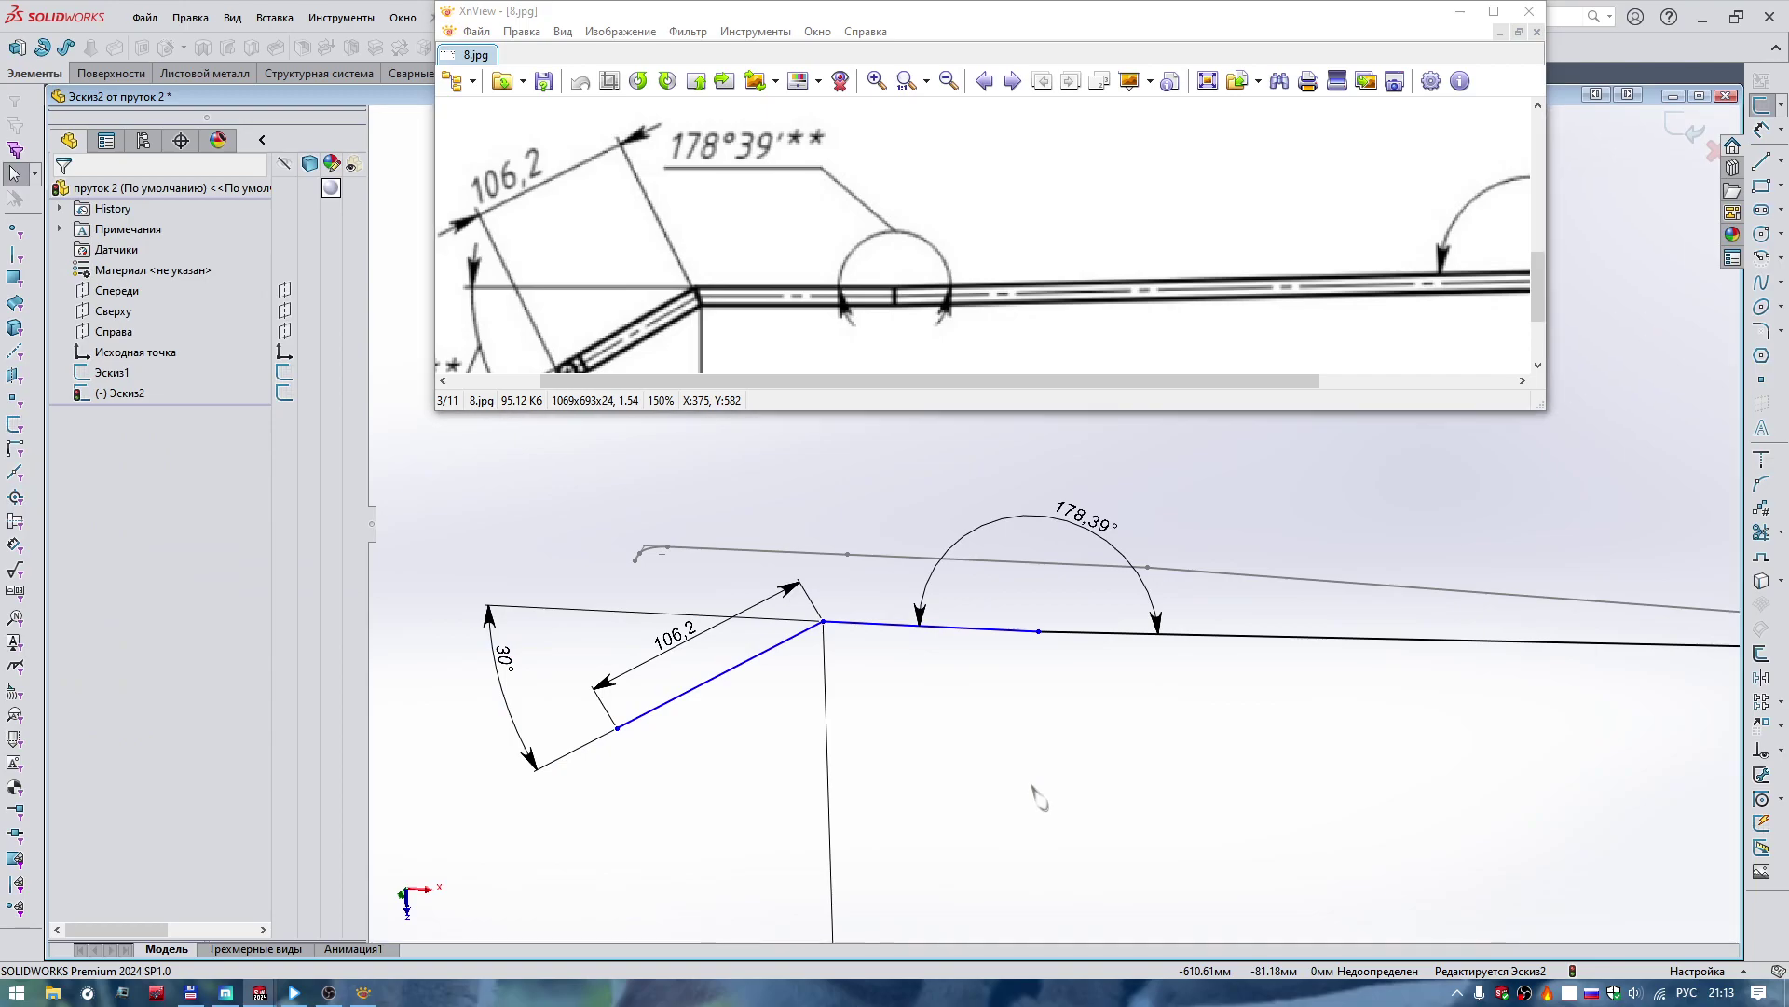
key("Escape")
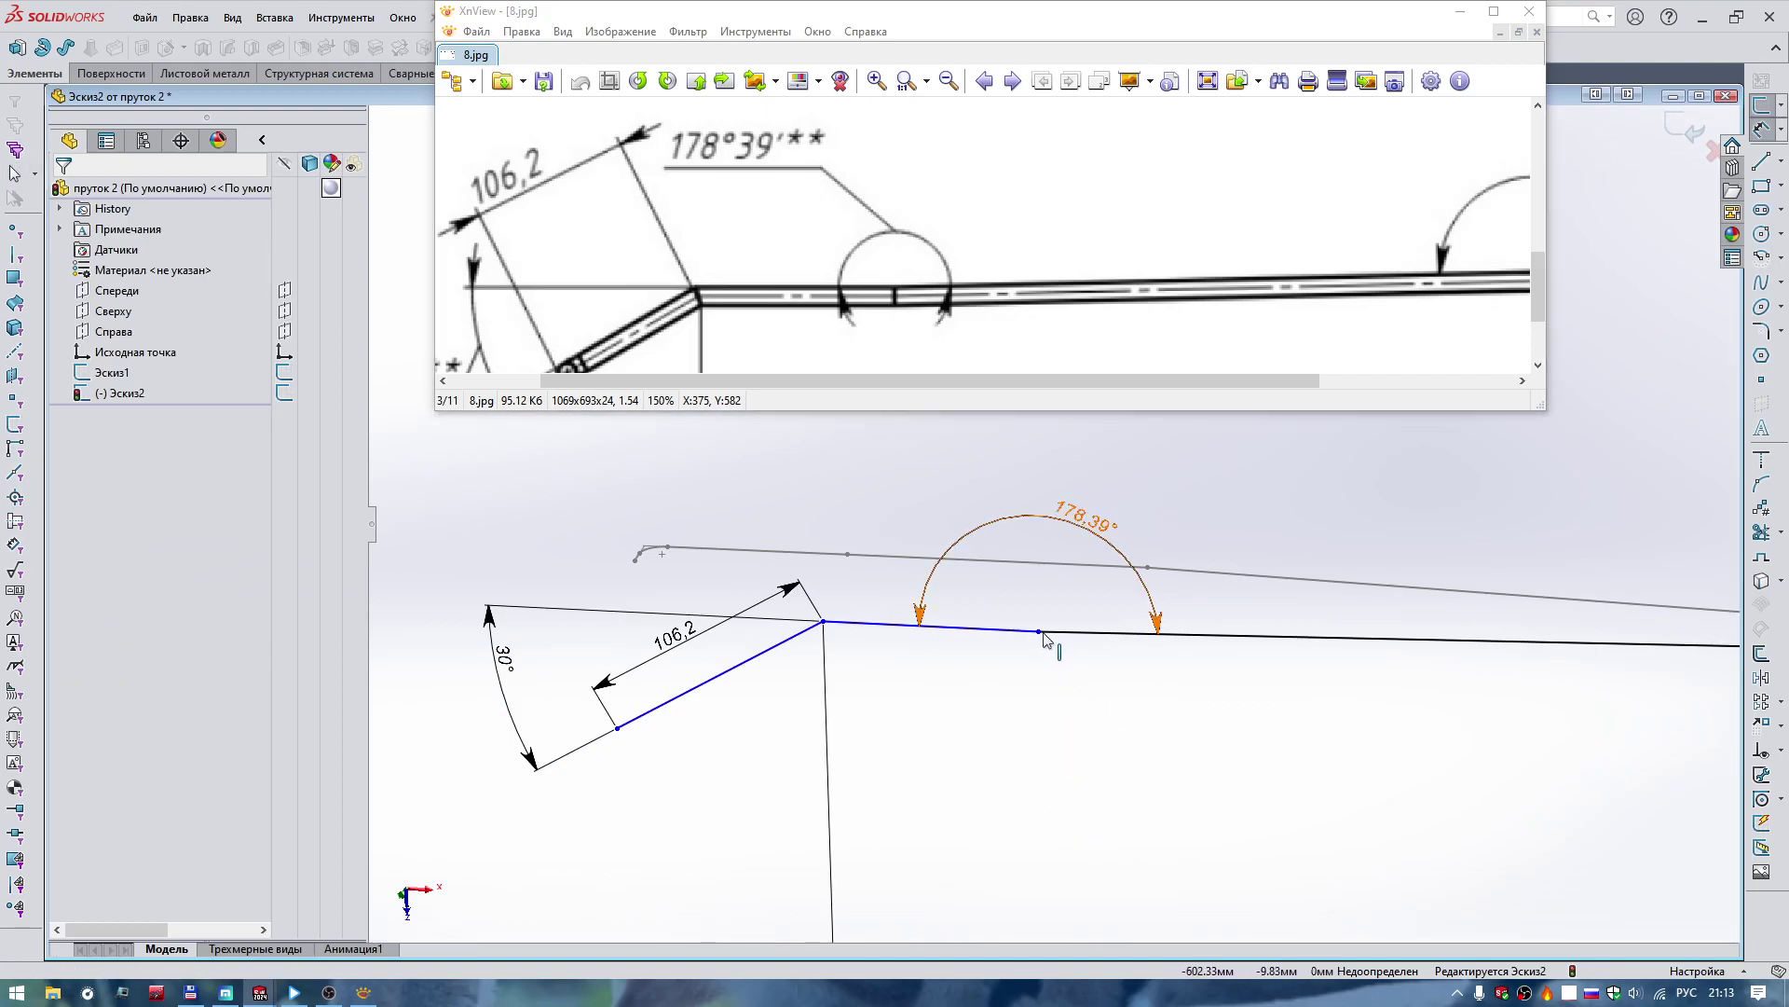
Add a Vertical relation between the long line's middle point and the matching Эскиз1 point.
left_click(1038, 631)
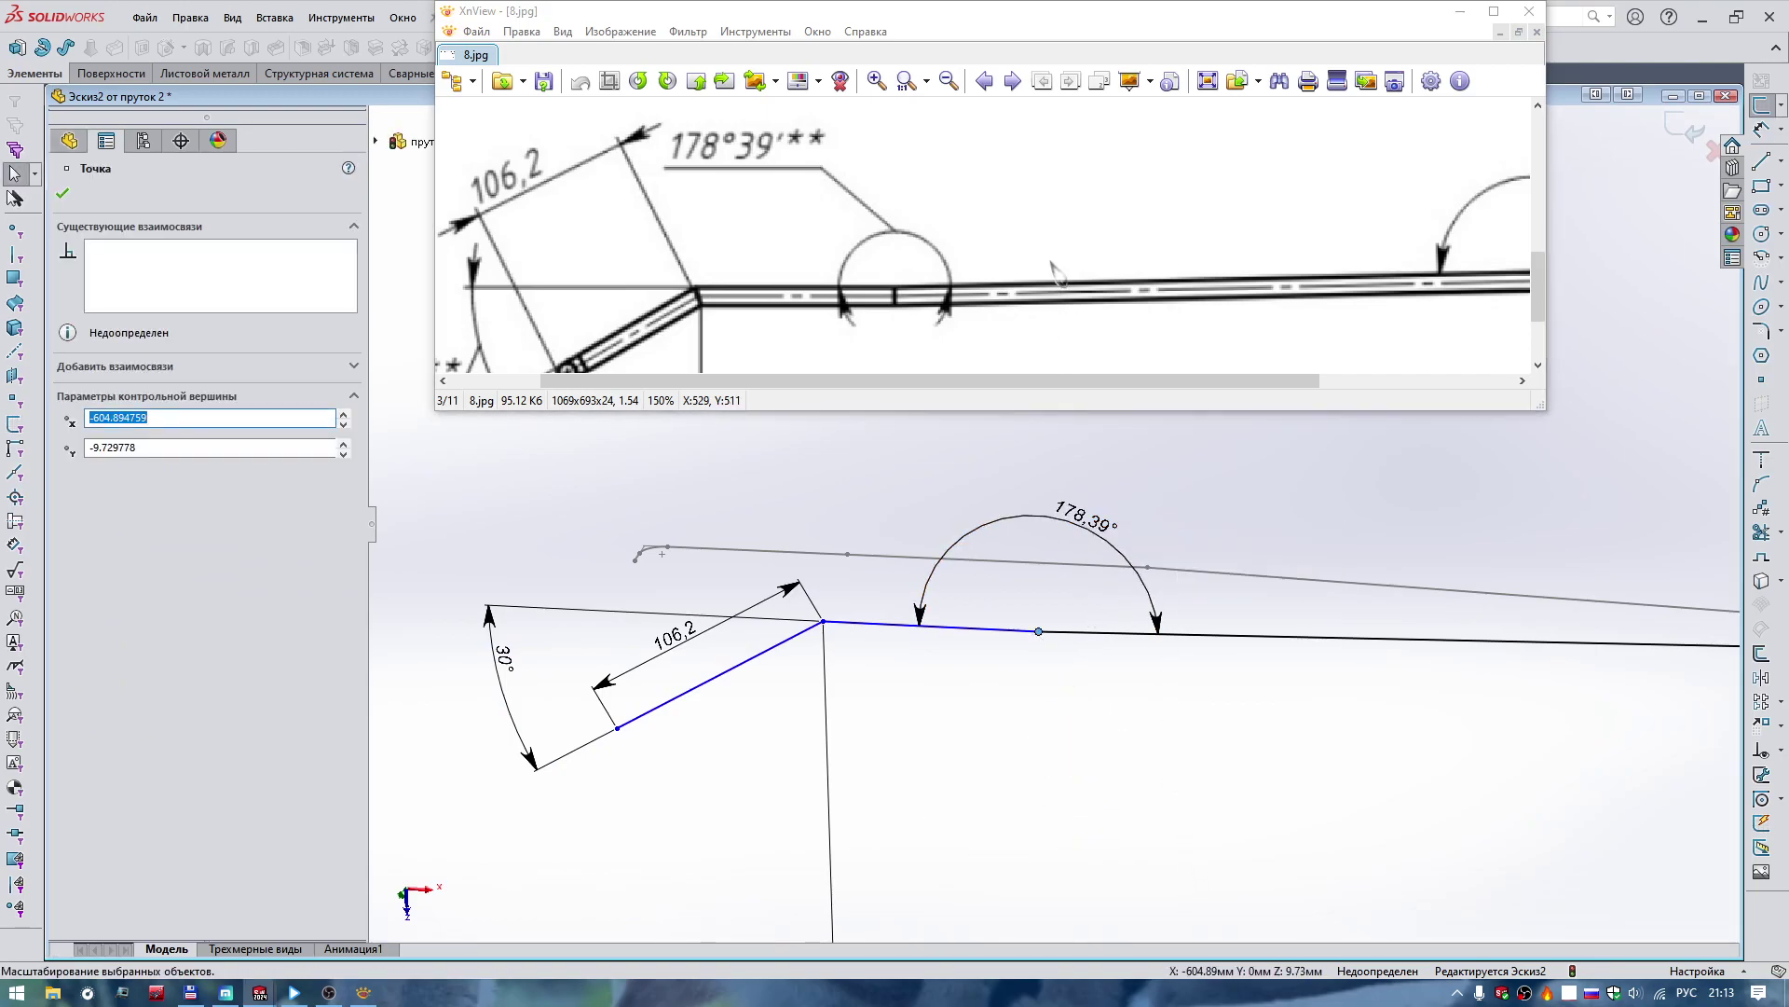
scroll(1058, 274, "down", 1)
scroll(1063, 272, "down", 1)
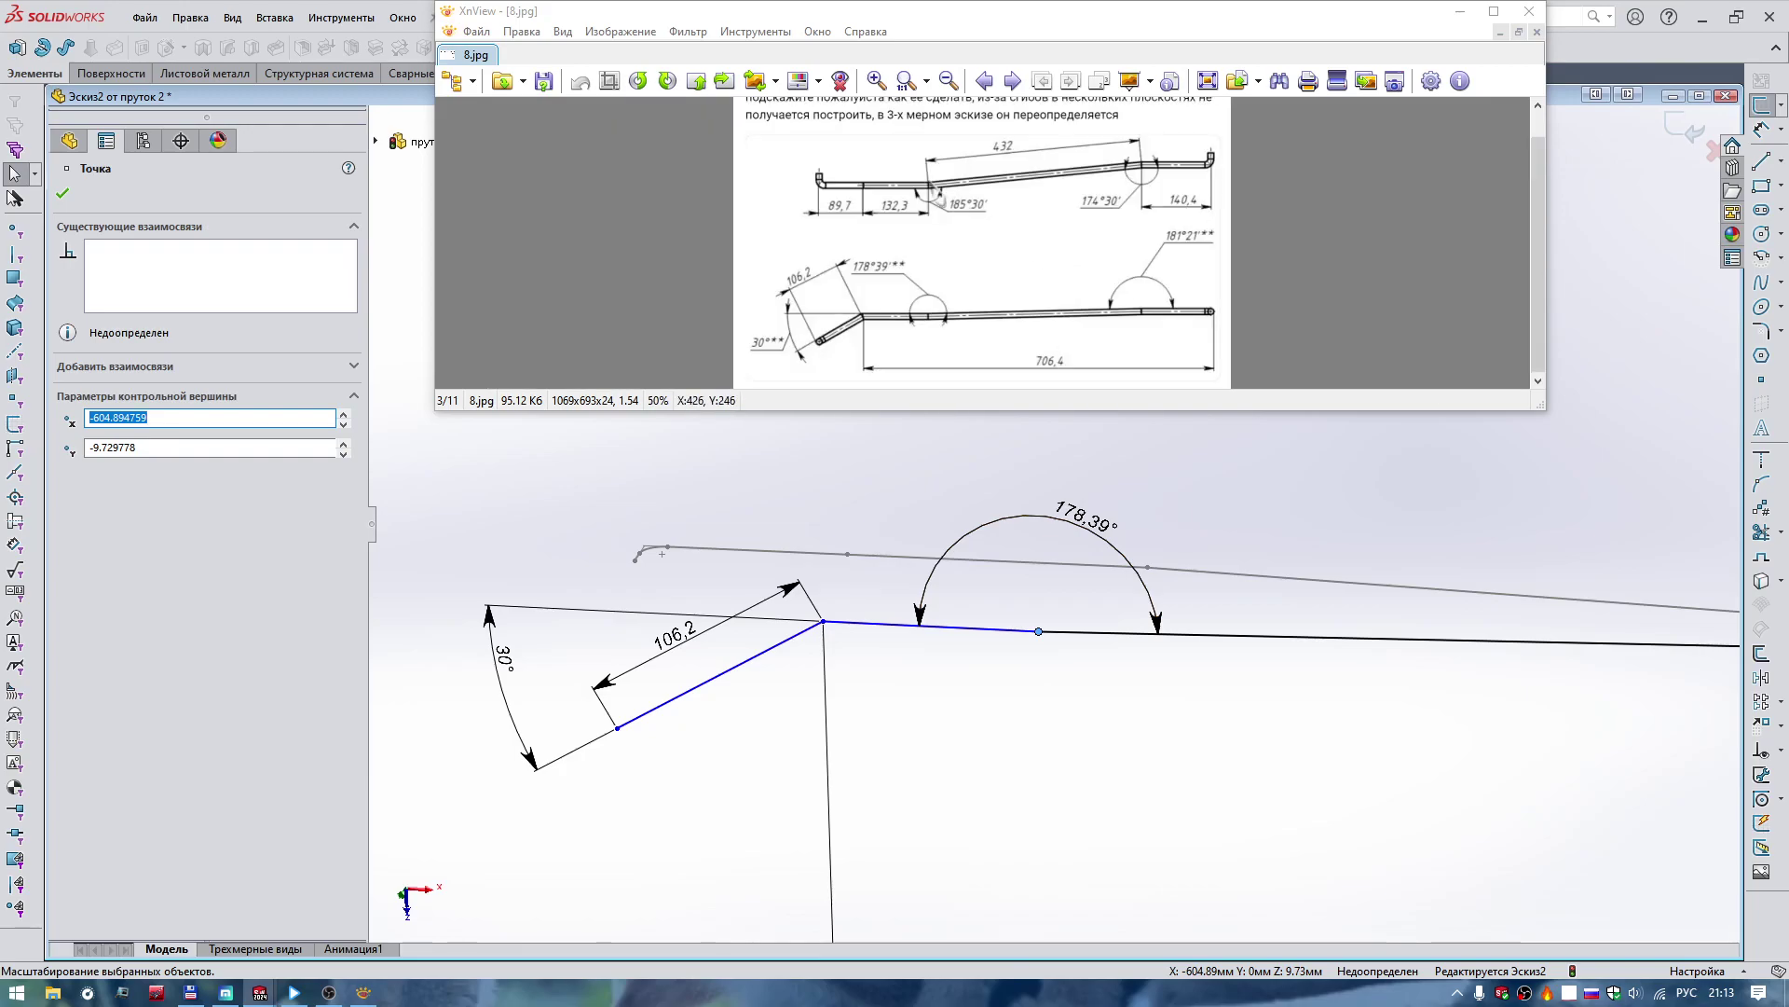
left_click(1148, 568, "ctrl")
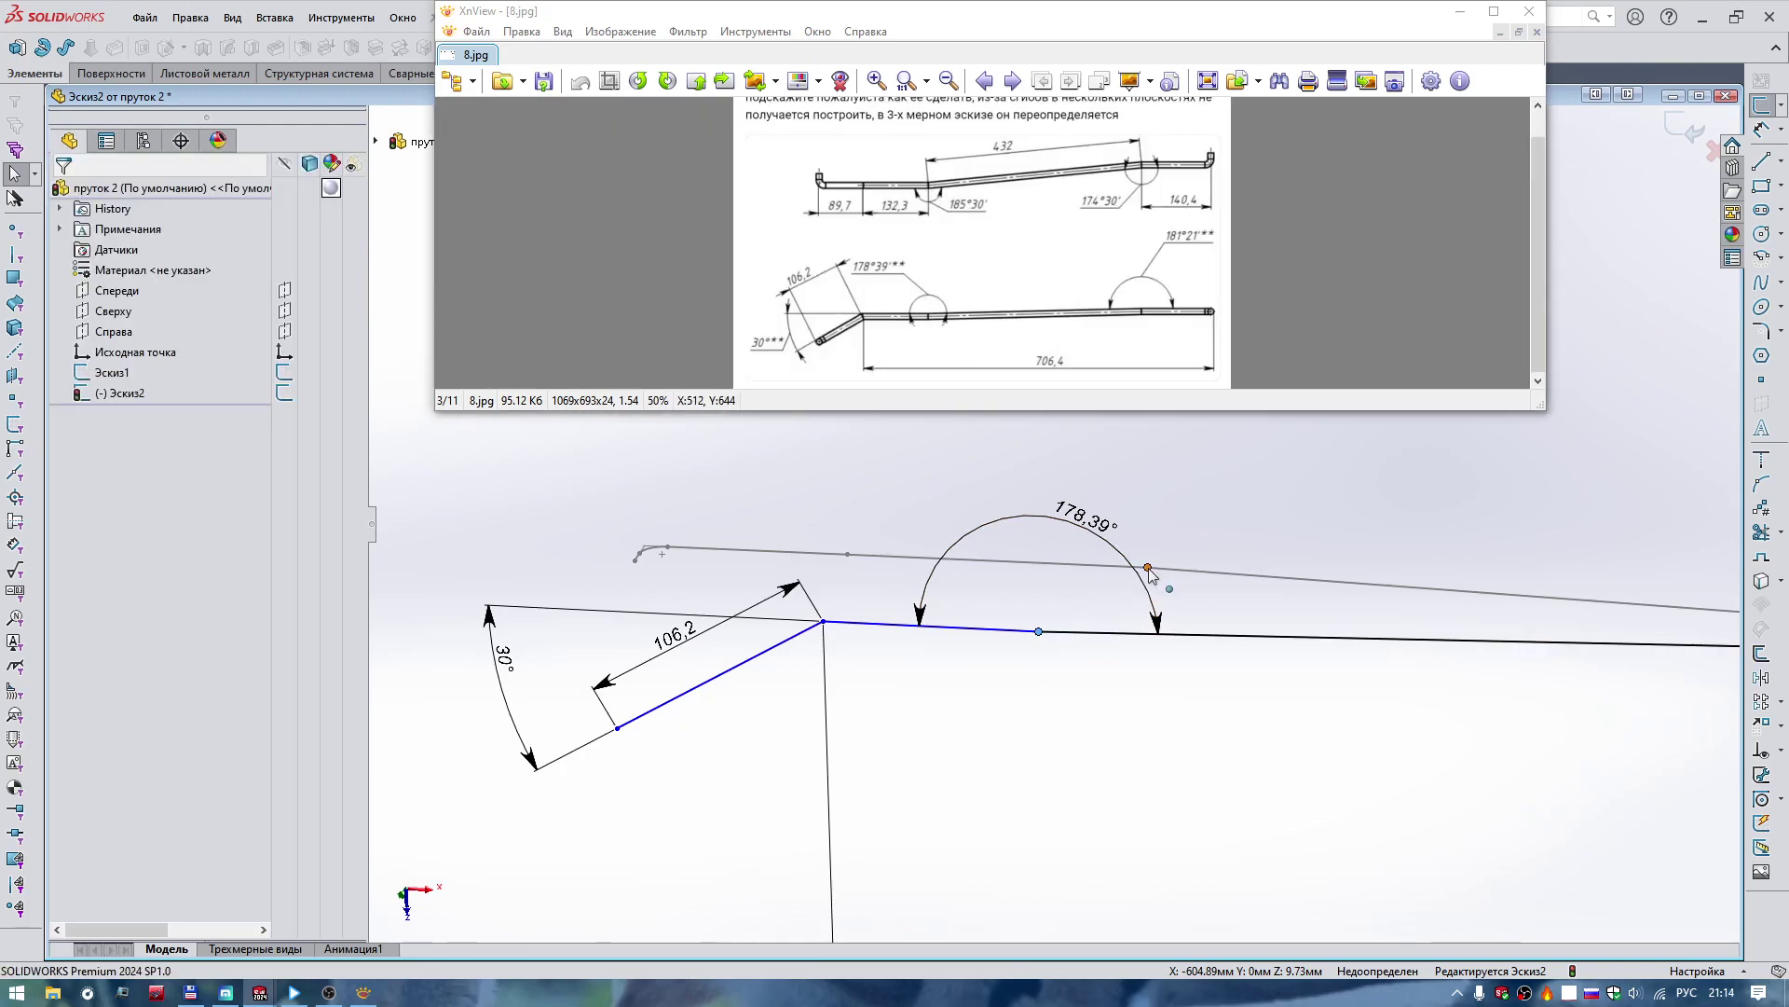
left_click(1232, 485)
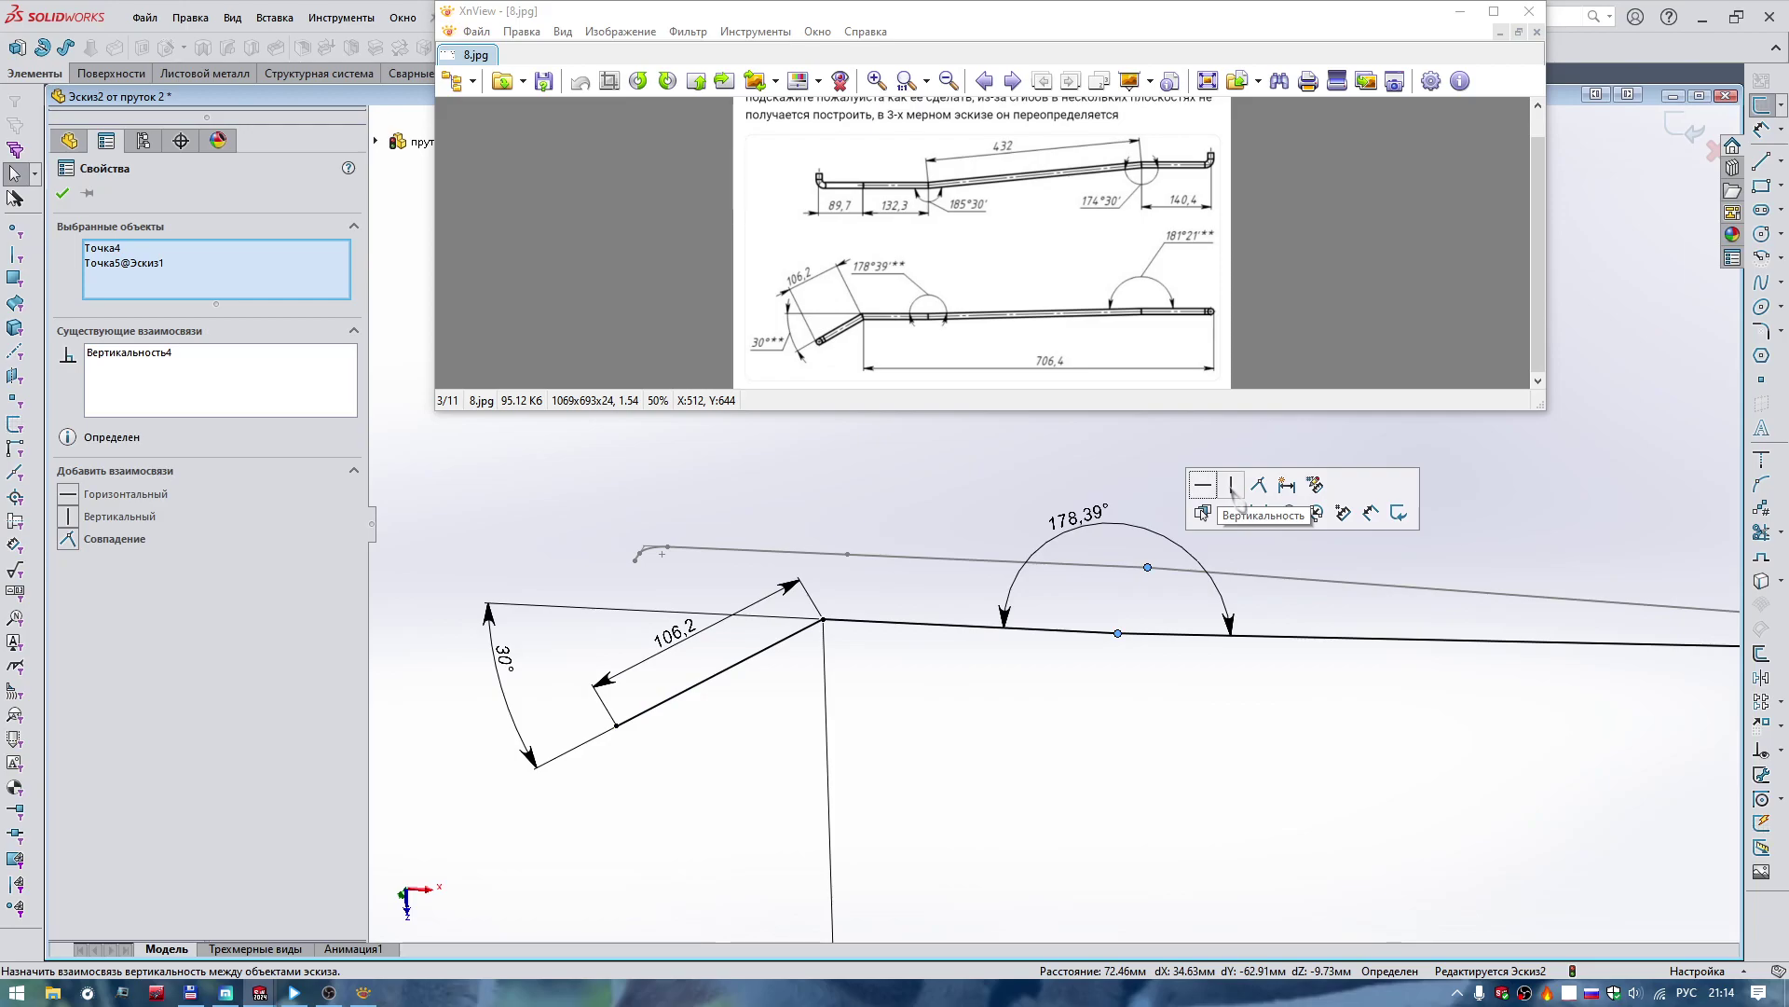
View Эскиз2 from the top and zoom in on the right end's 181.2° angle dimension.
key("f")
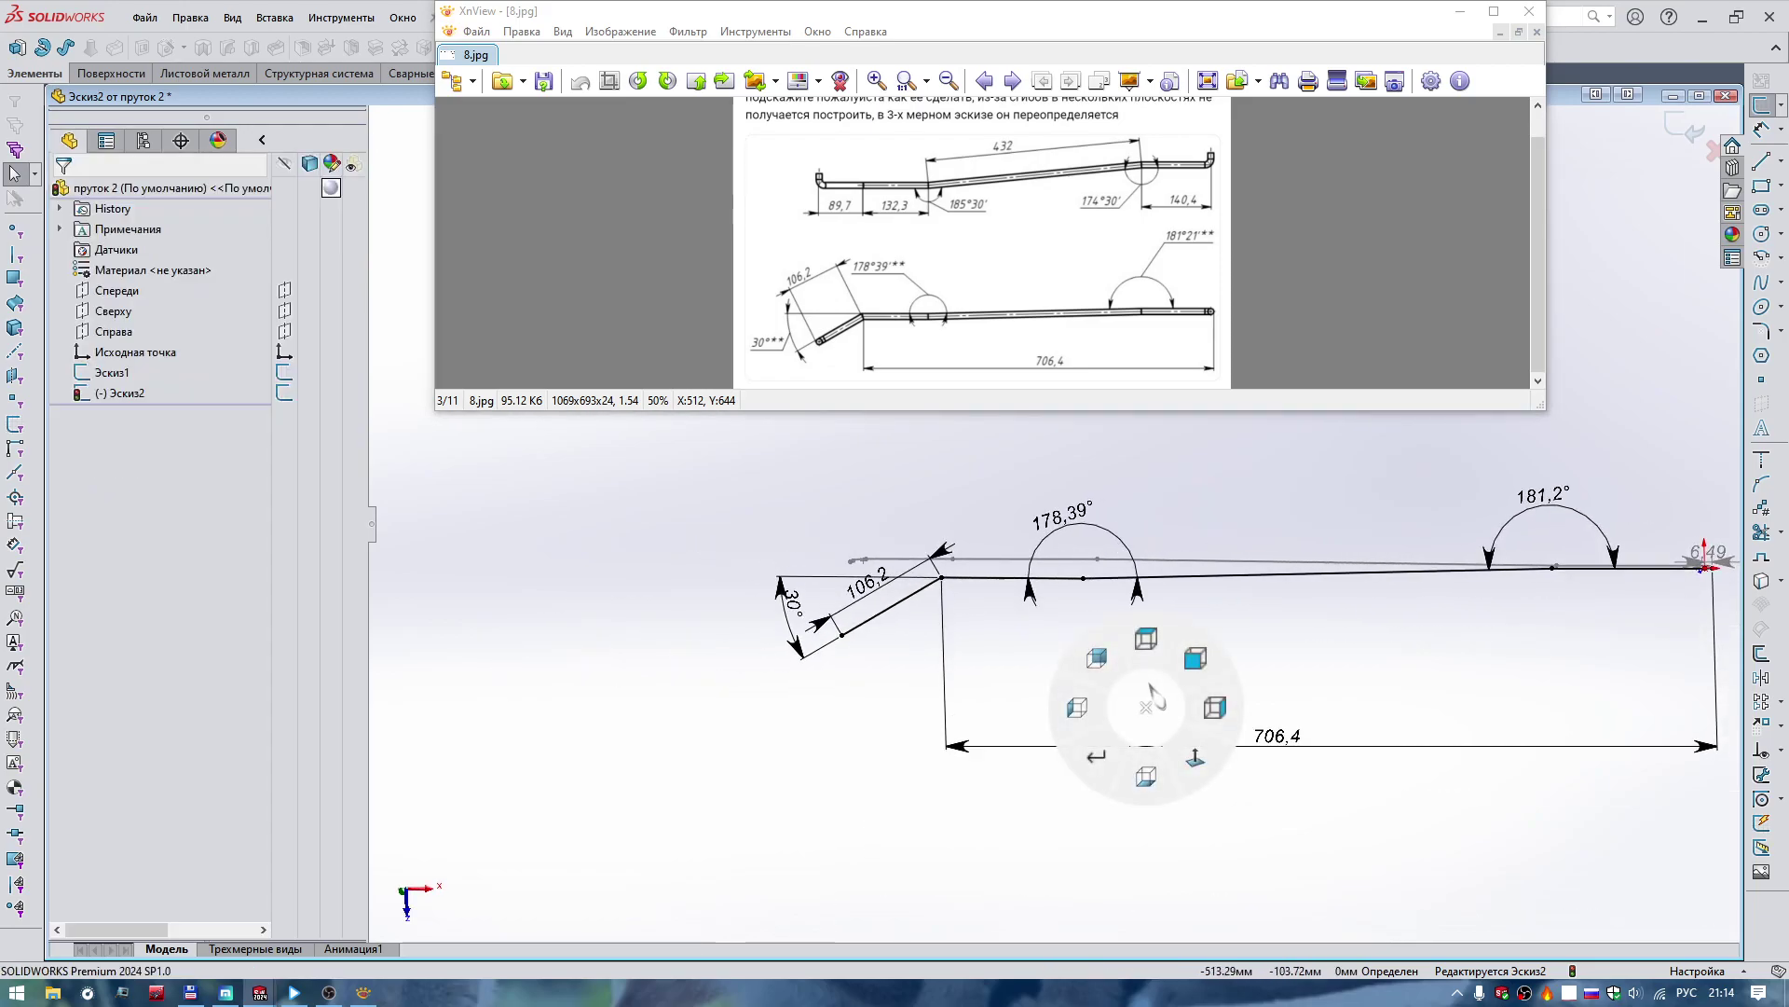
right_click_drag(1153, 697, 1131, 524)
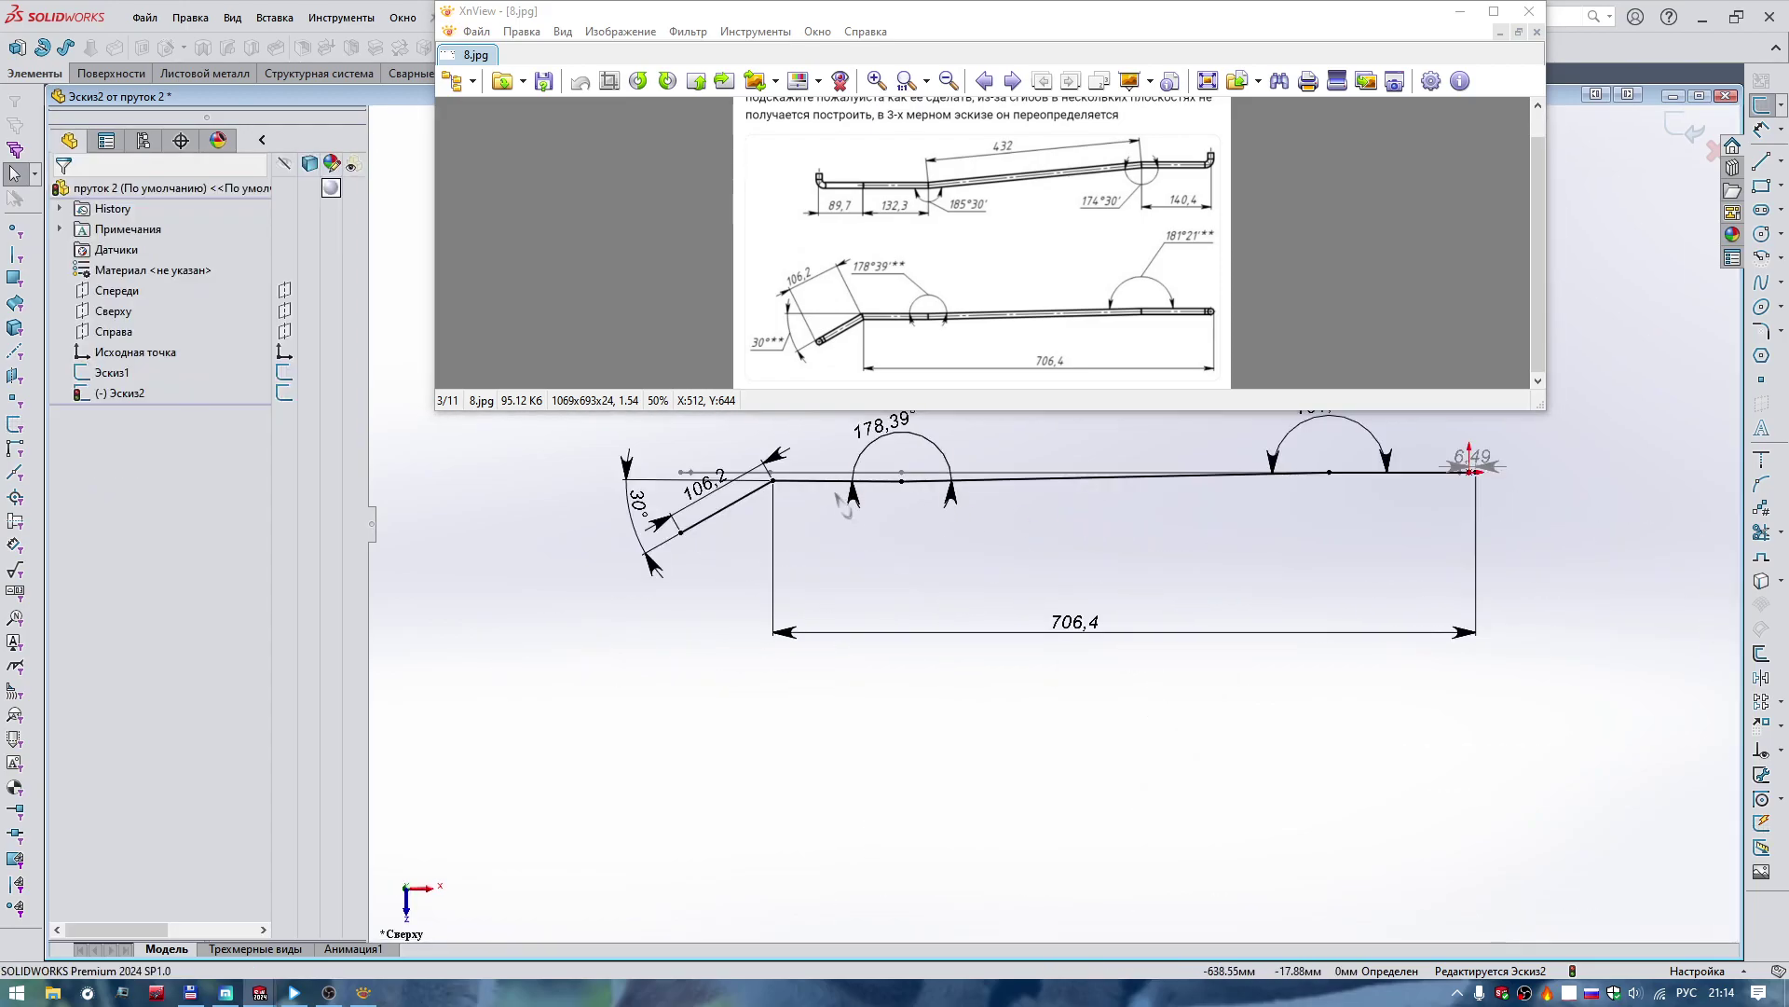
scroll(843, 503, "down", 2)
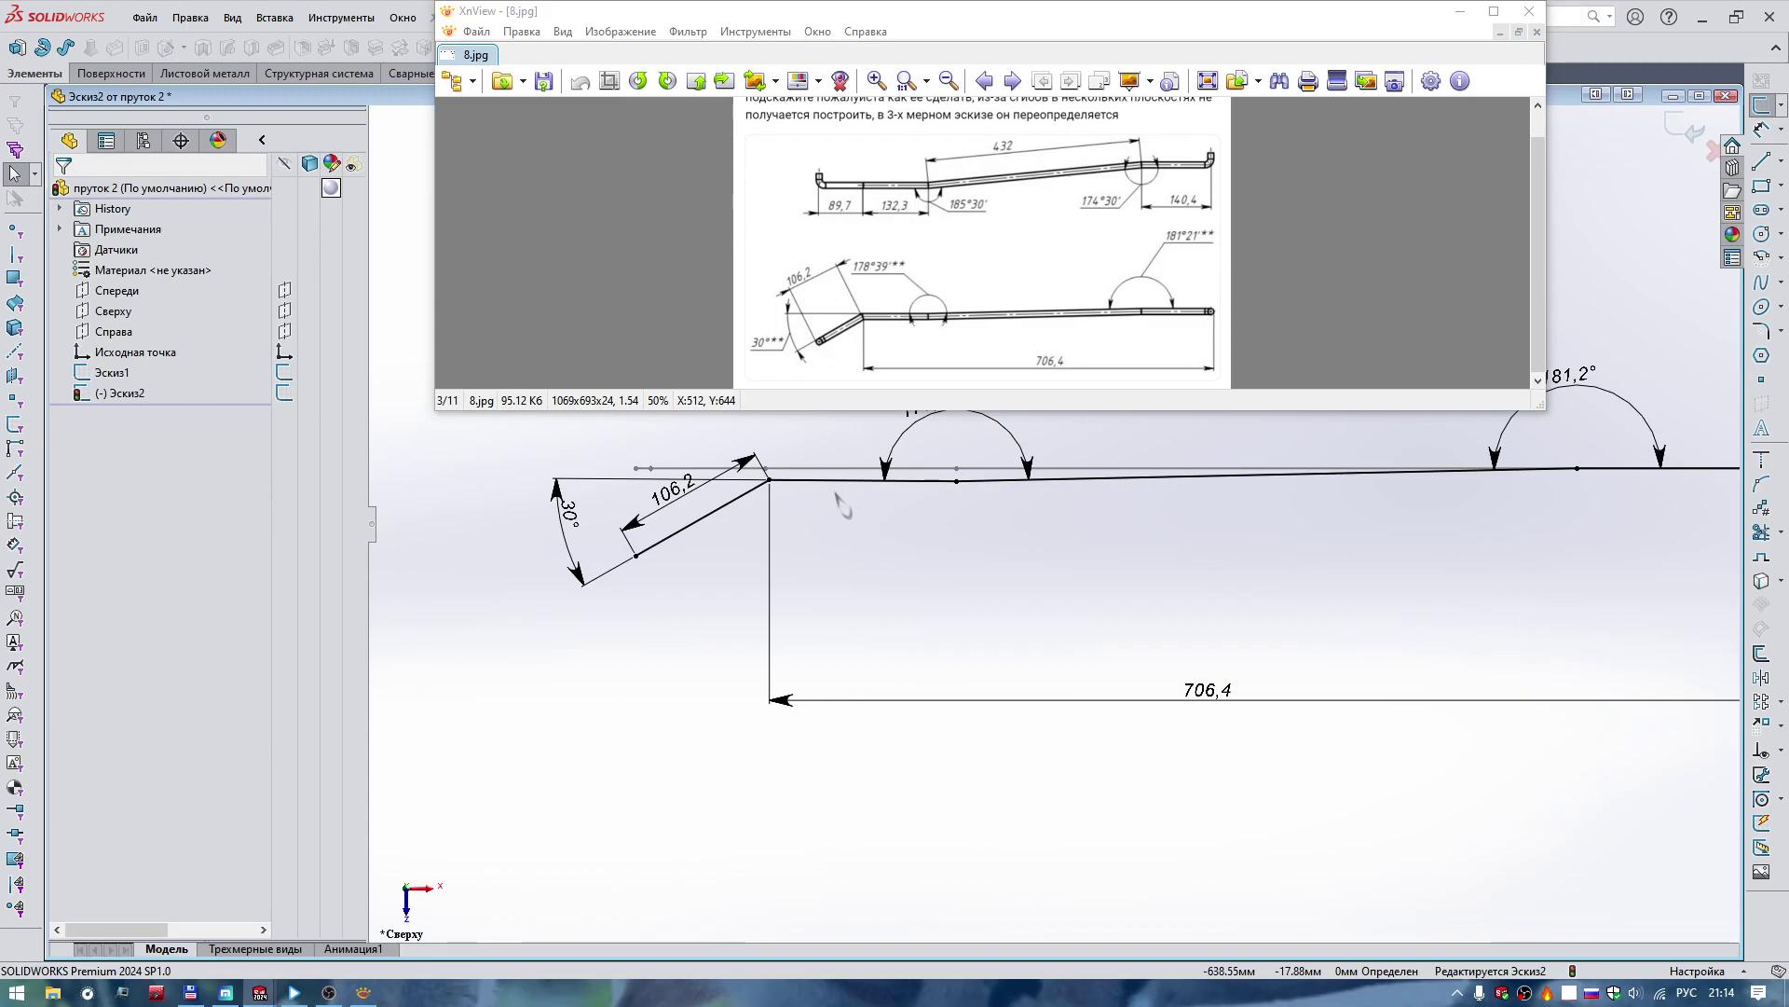
scroll(811, 504, "up", 1)
scroll(904, 487, "up", 1)
scroll(1004, 471, "up", 1)
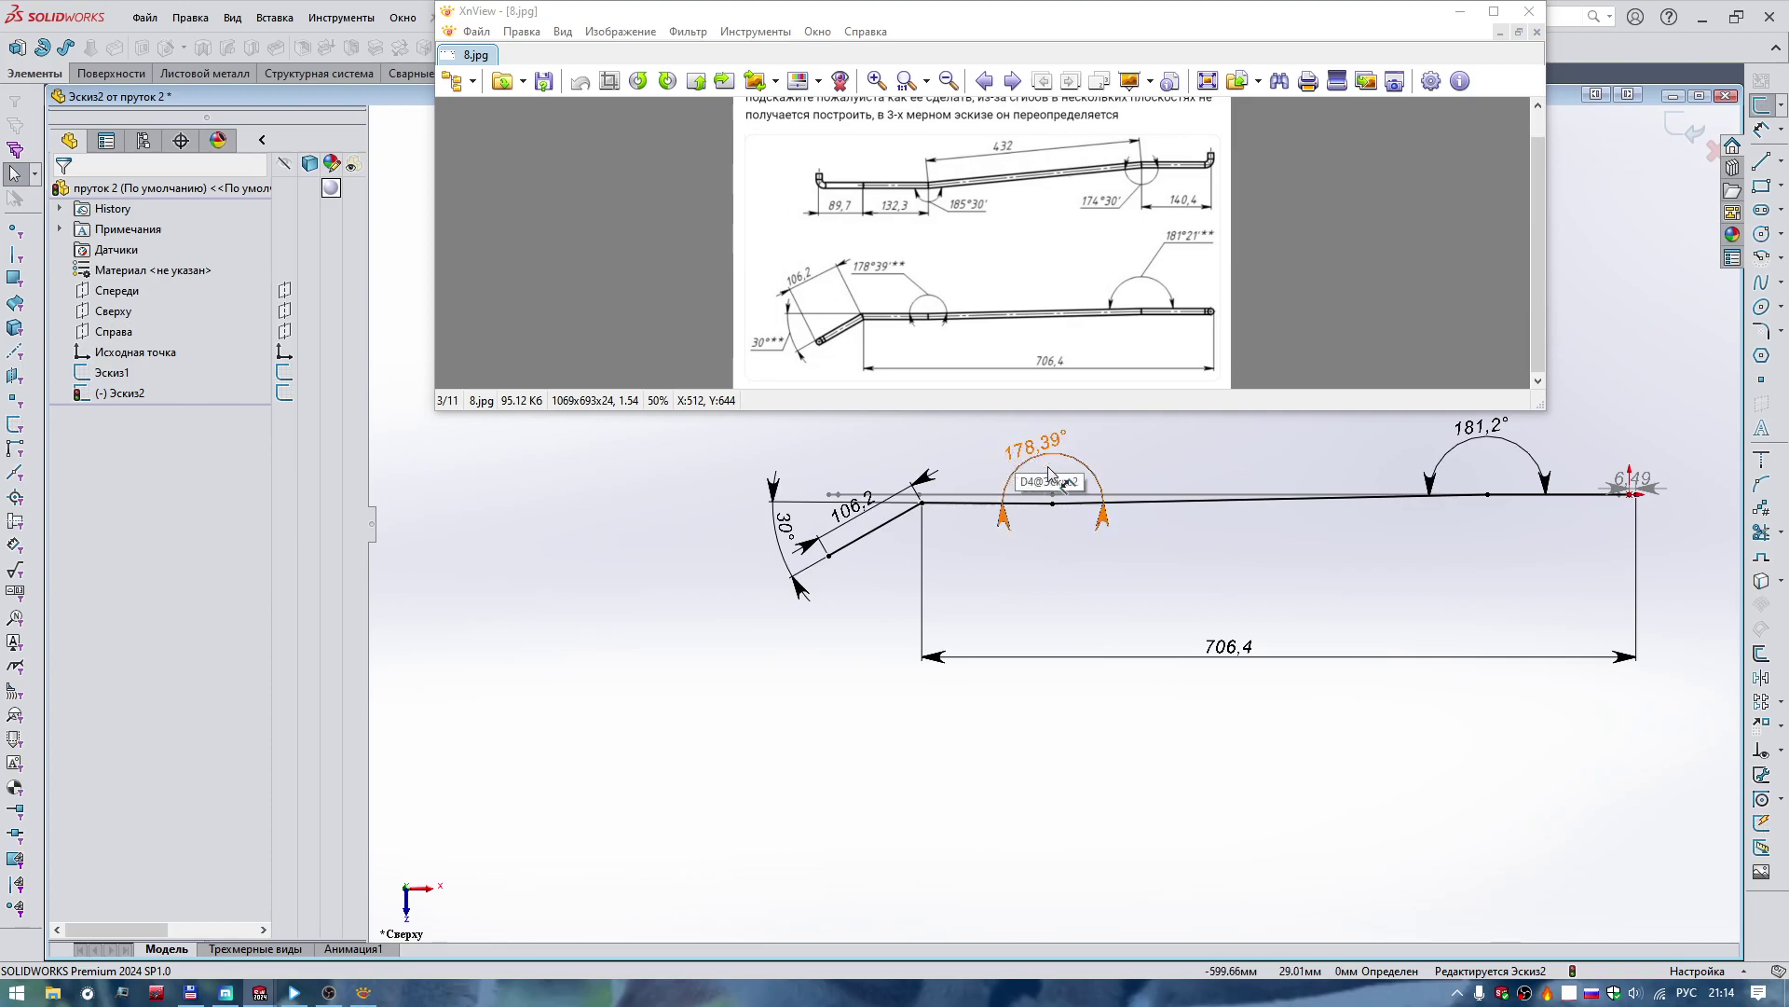
scroll(1083, 494, "down", 2)
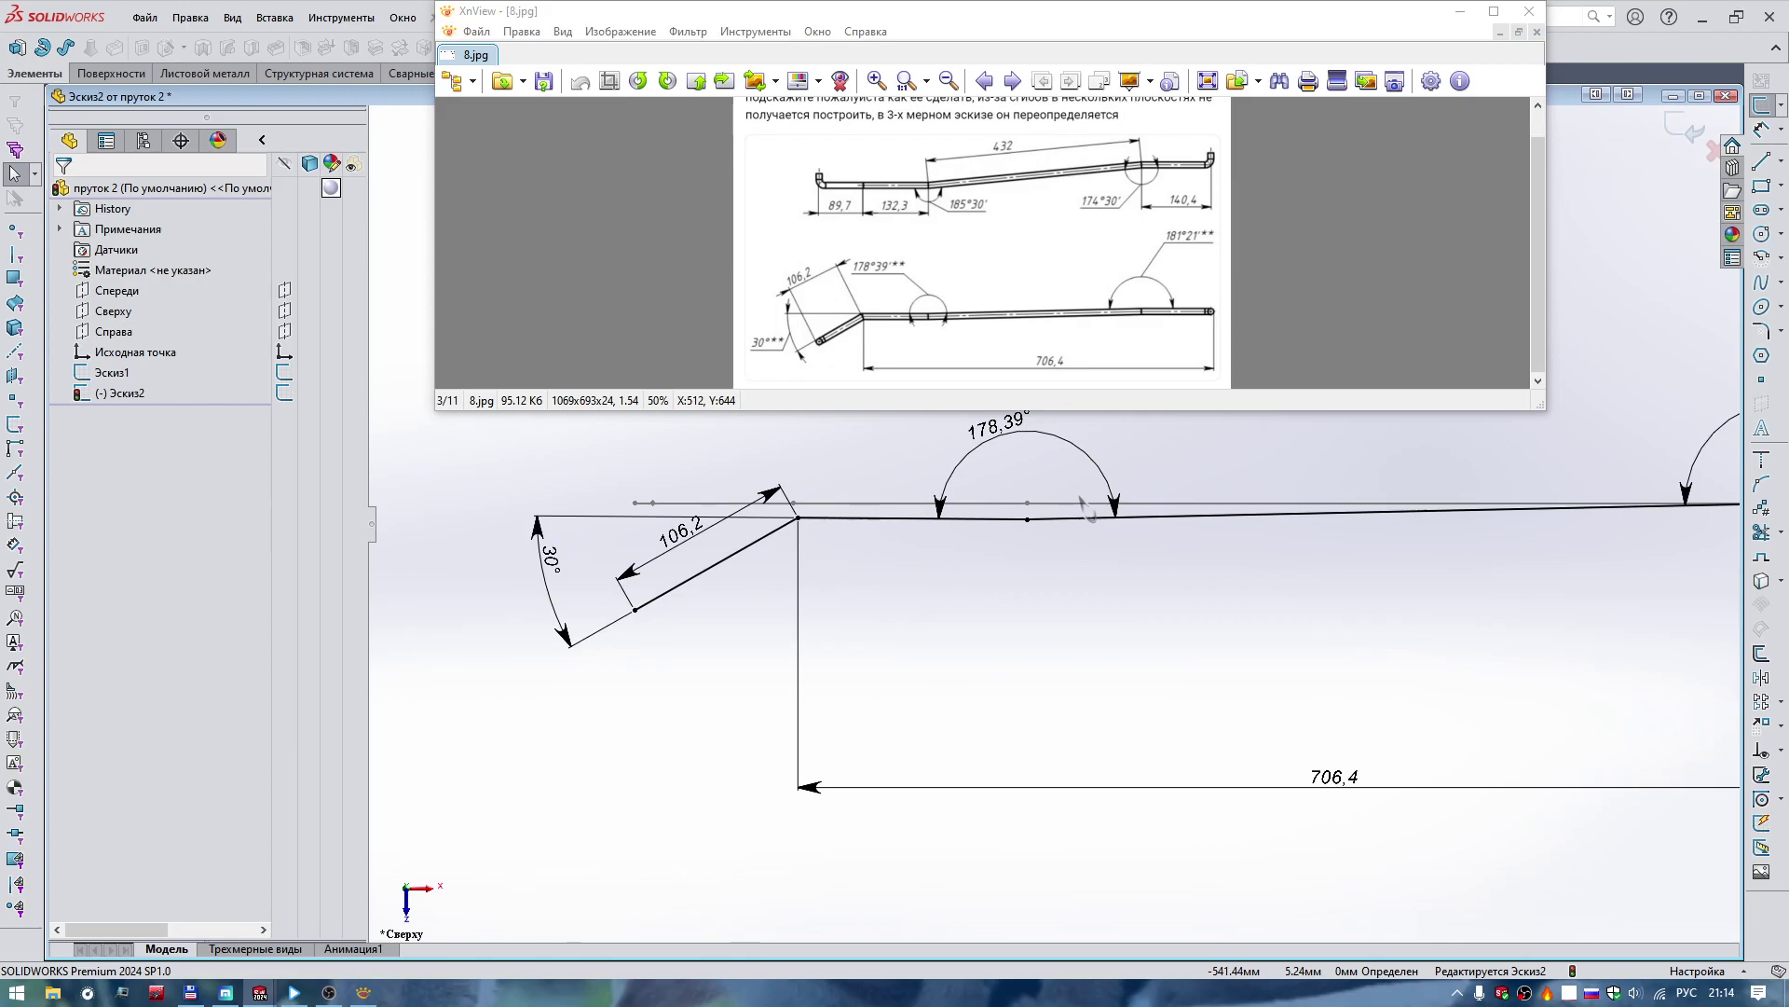
scroll(1083, 503, "up", 1)
scroll(1083, 503, "up", 2)
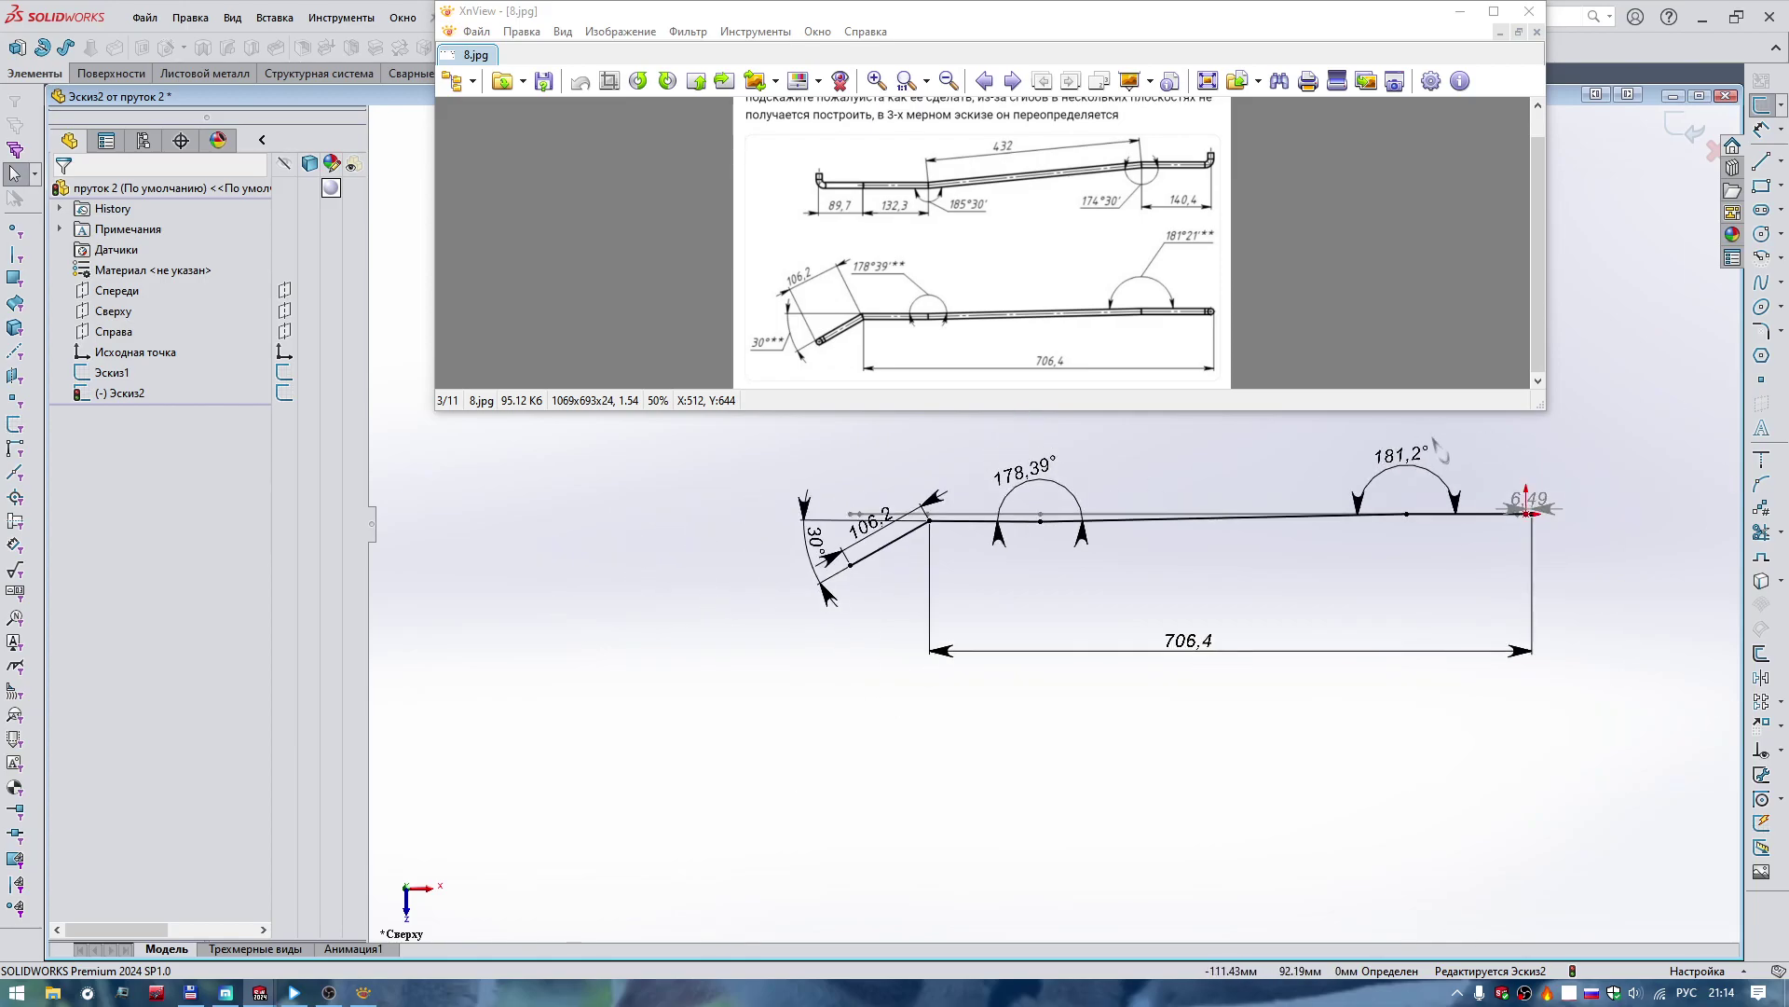
scroll(1479, 466, "down", 2)
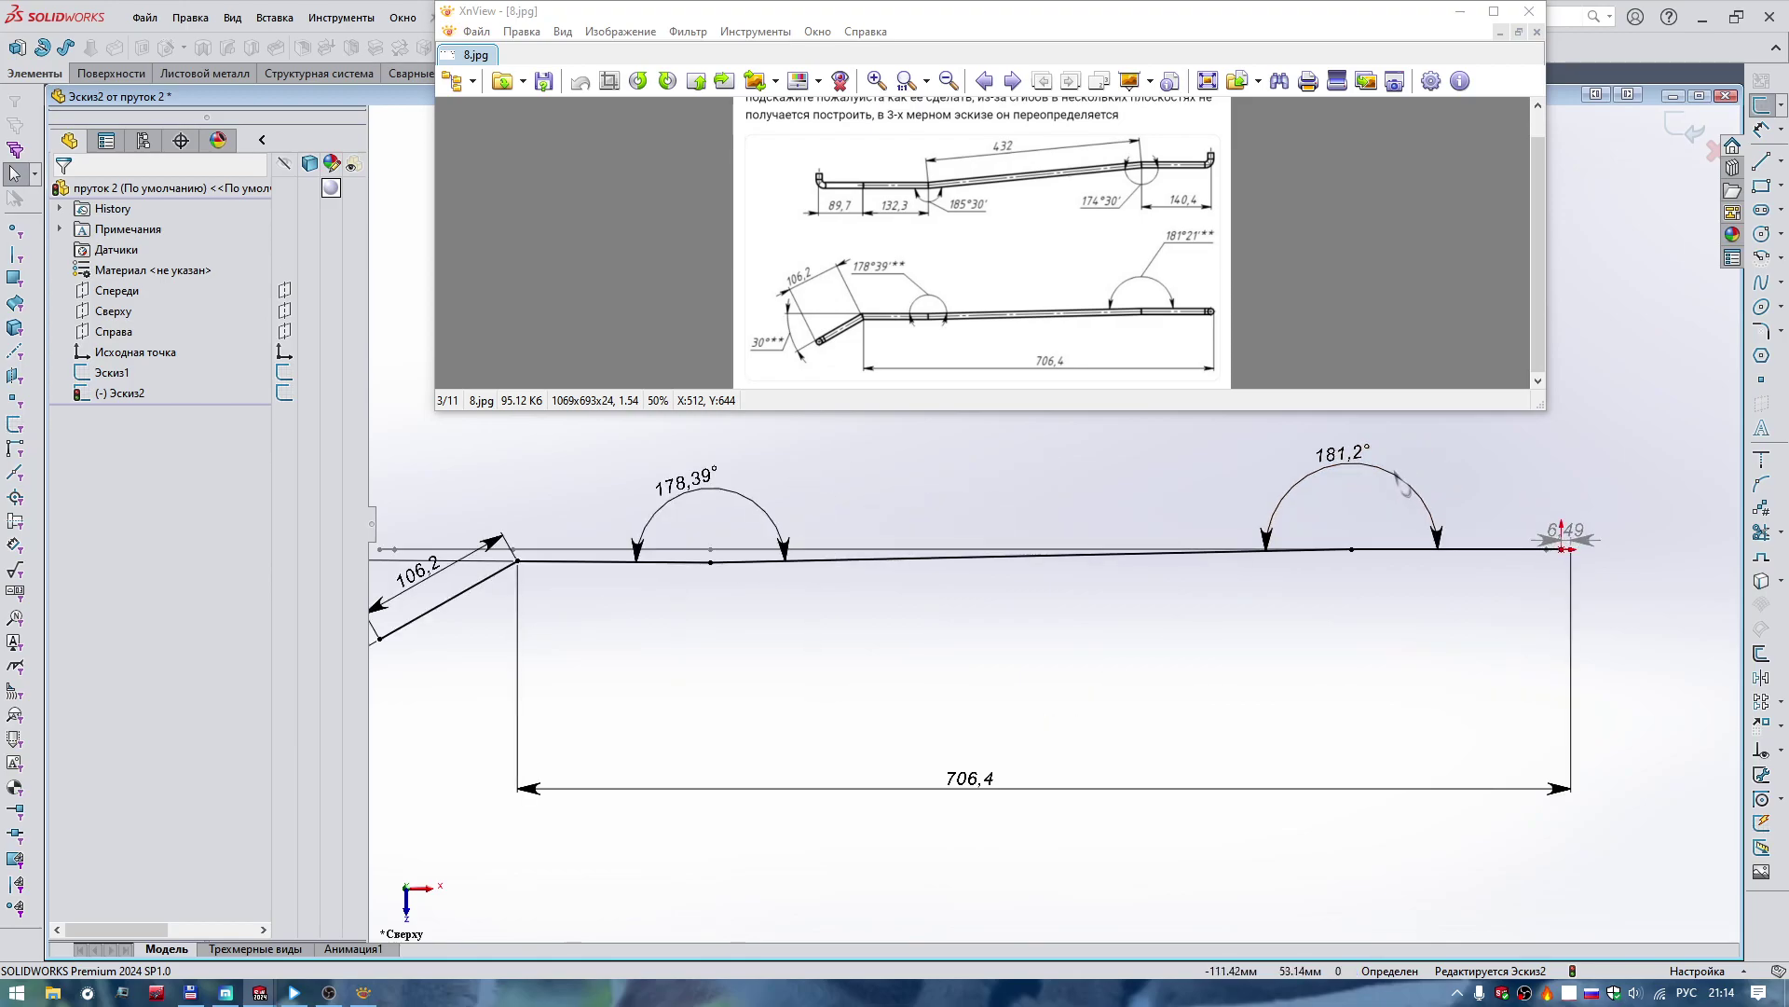
Correct the right bend angle dimension to 181.21°.
double_click(1362, 461)
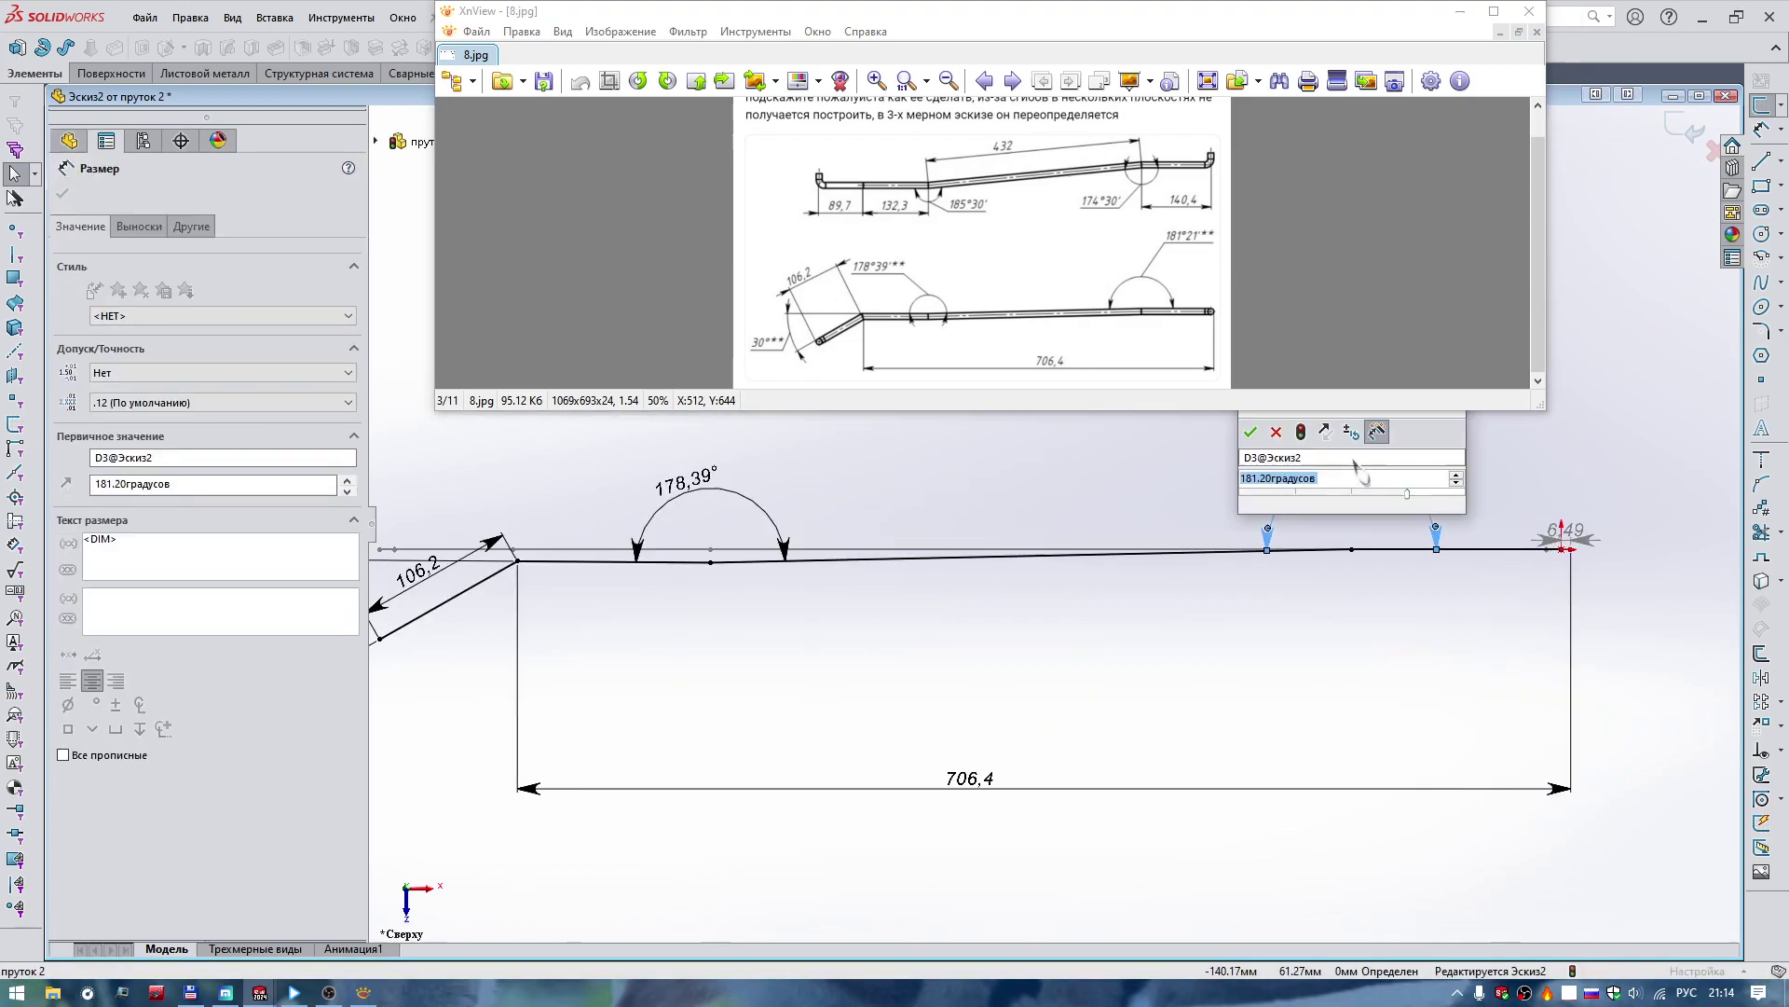
left_click_drag(1267, 478, 1381, 474)
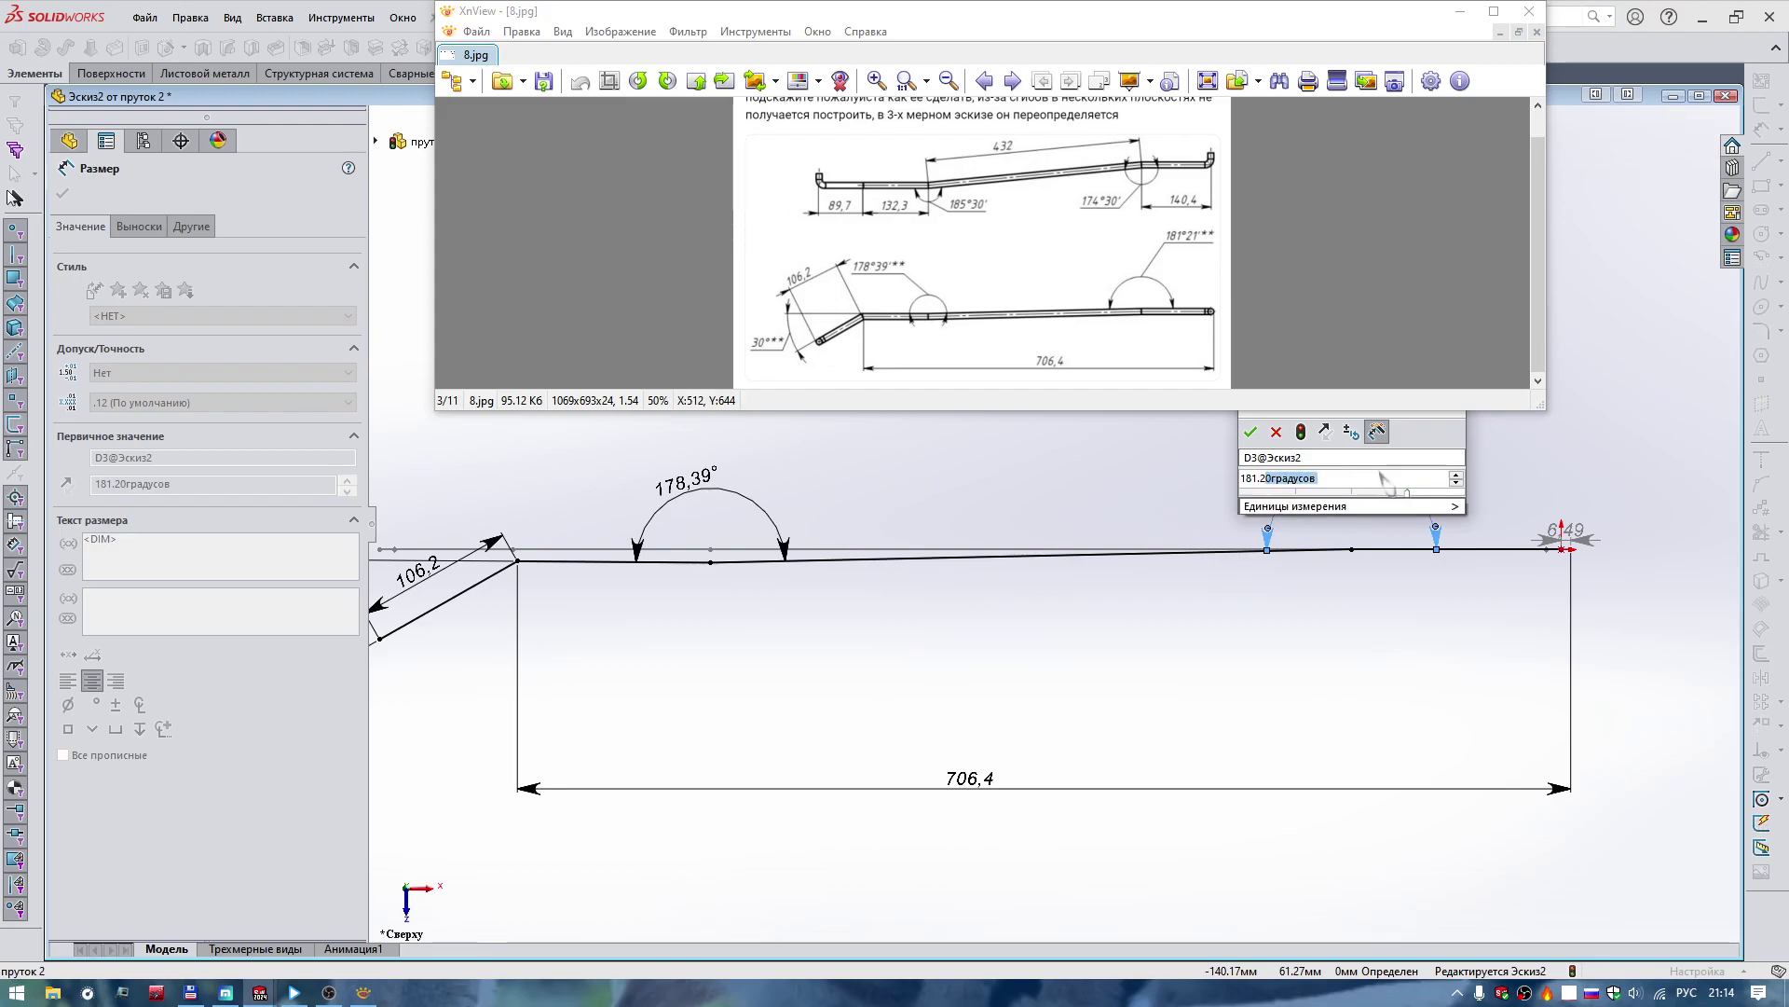
key("Return")
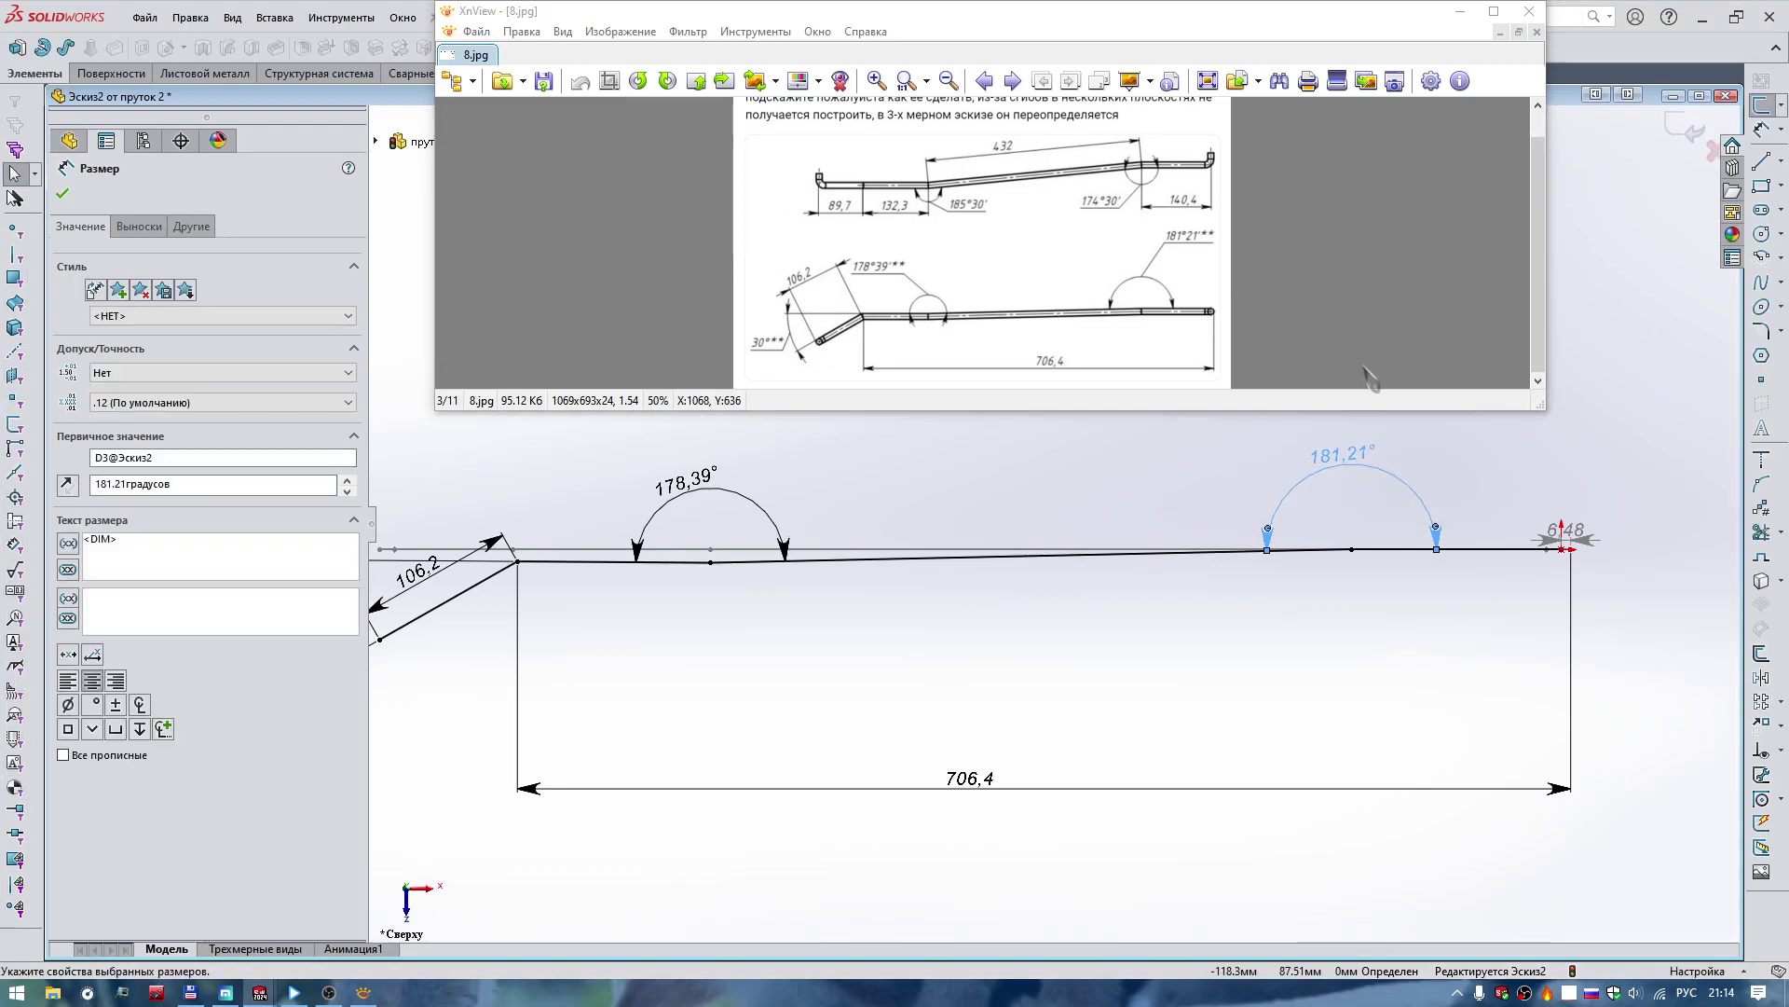
left_click(1138, 607)
Delete the old 30° angle dimension on the slanted leg.
scroll(932, 596, "up", 3)
scroll(779, 592, "down", 5)
left_click(590, 555)
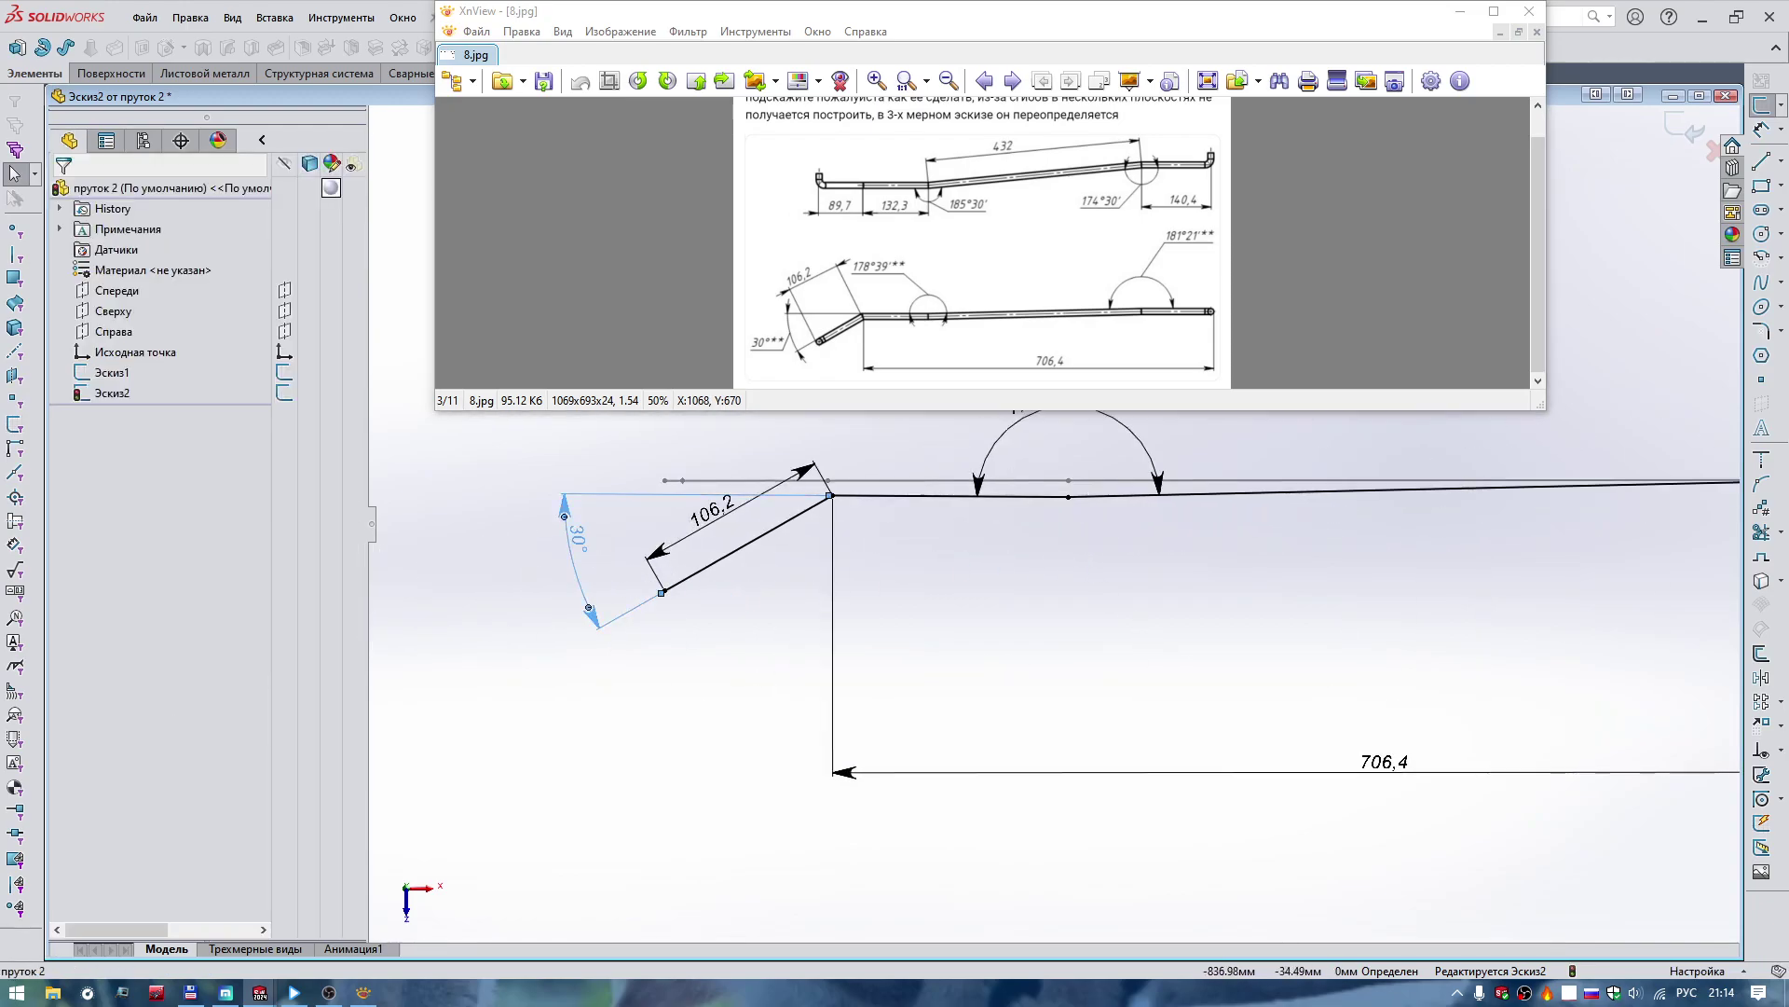
key("Delete")
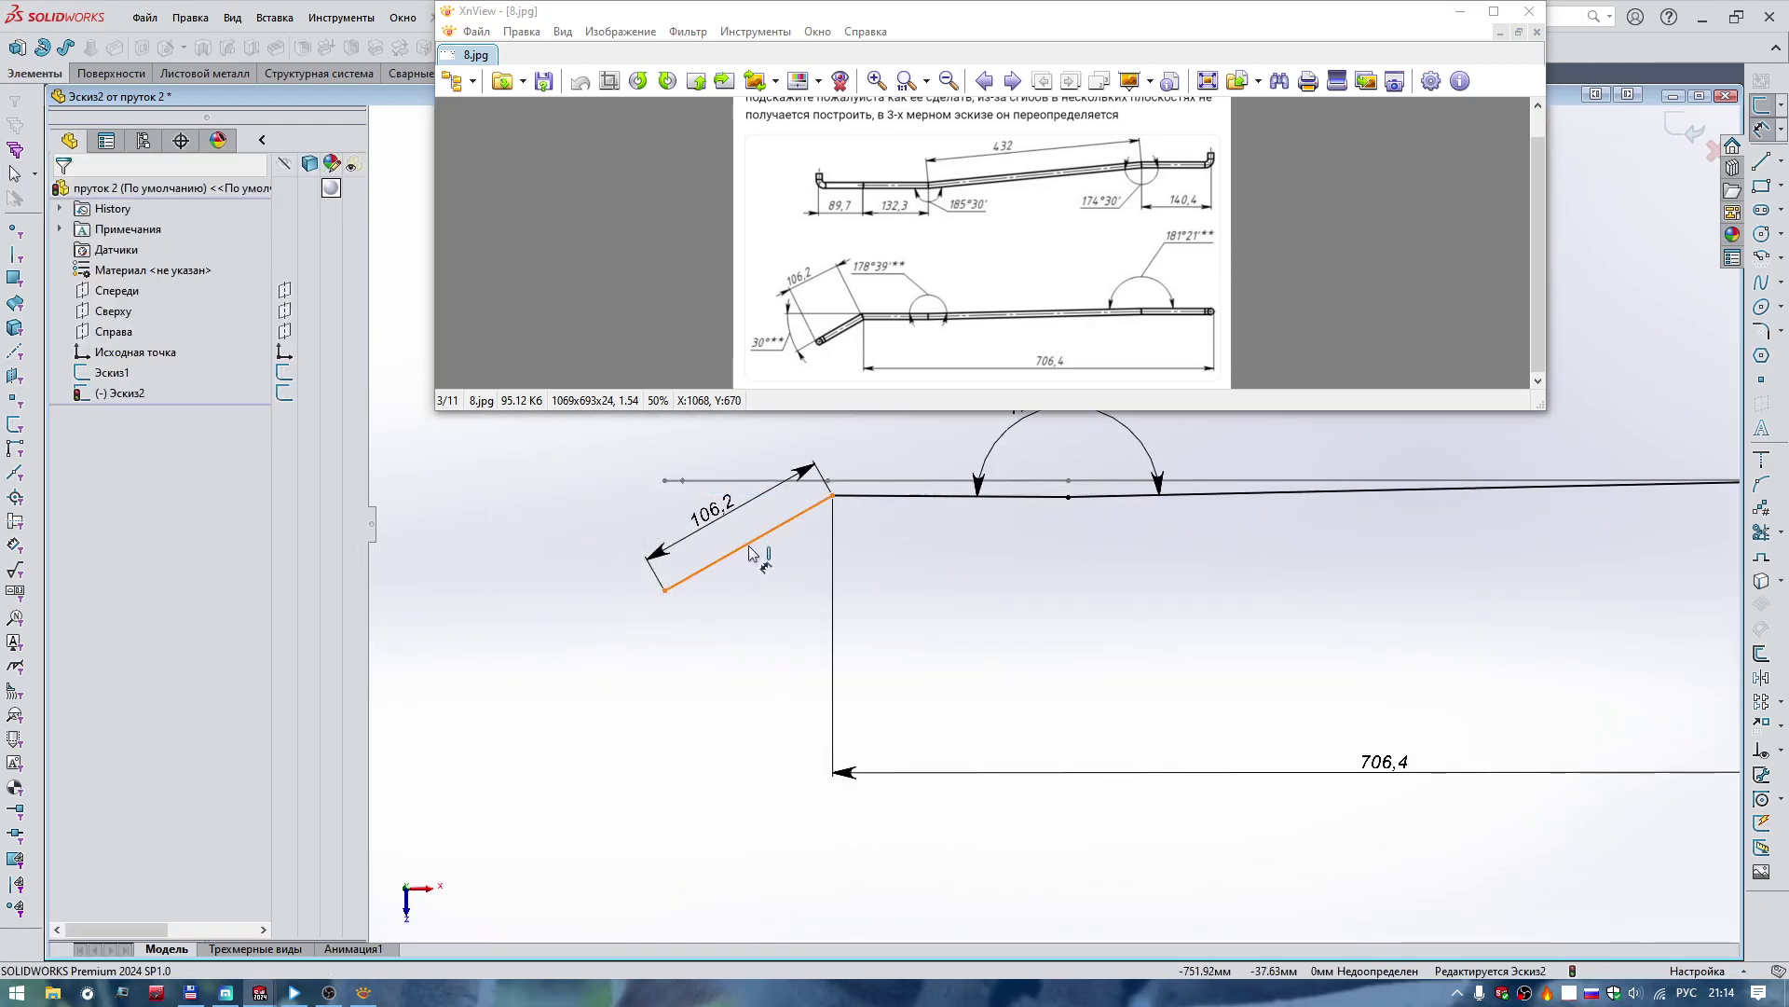
left_click(750, 553)
left_click(832, 494)
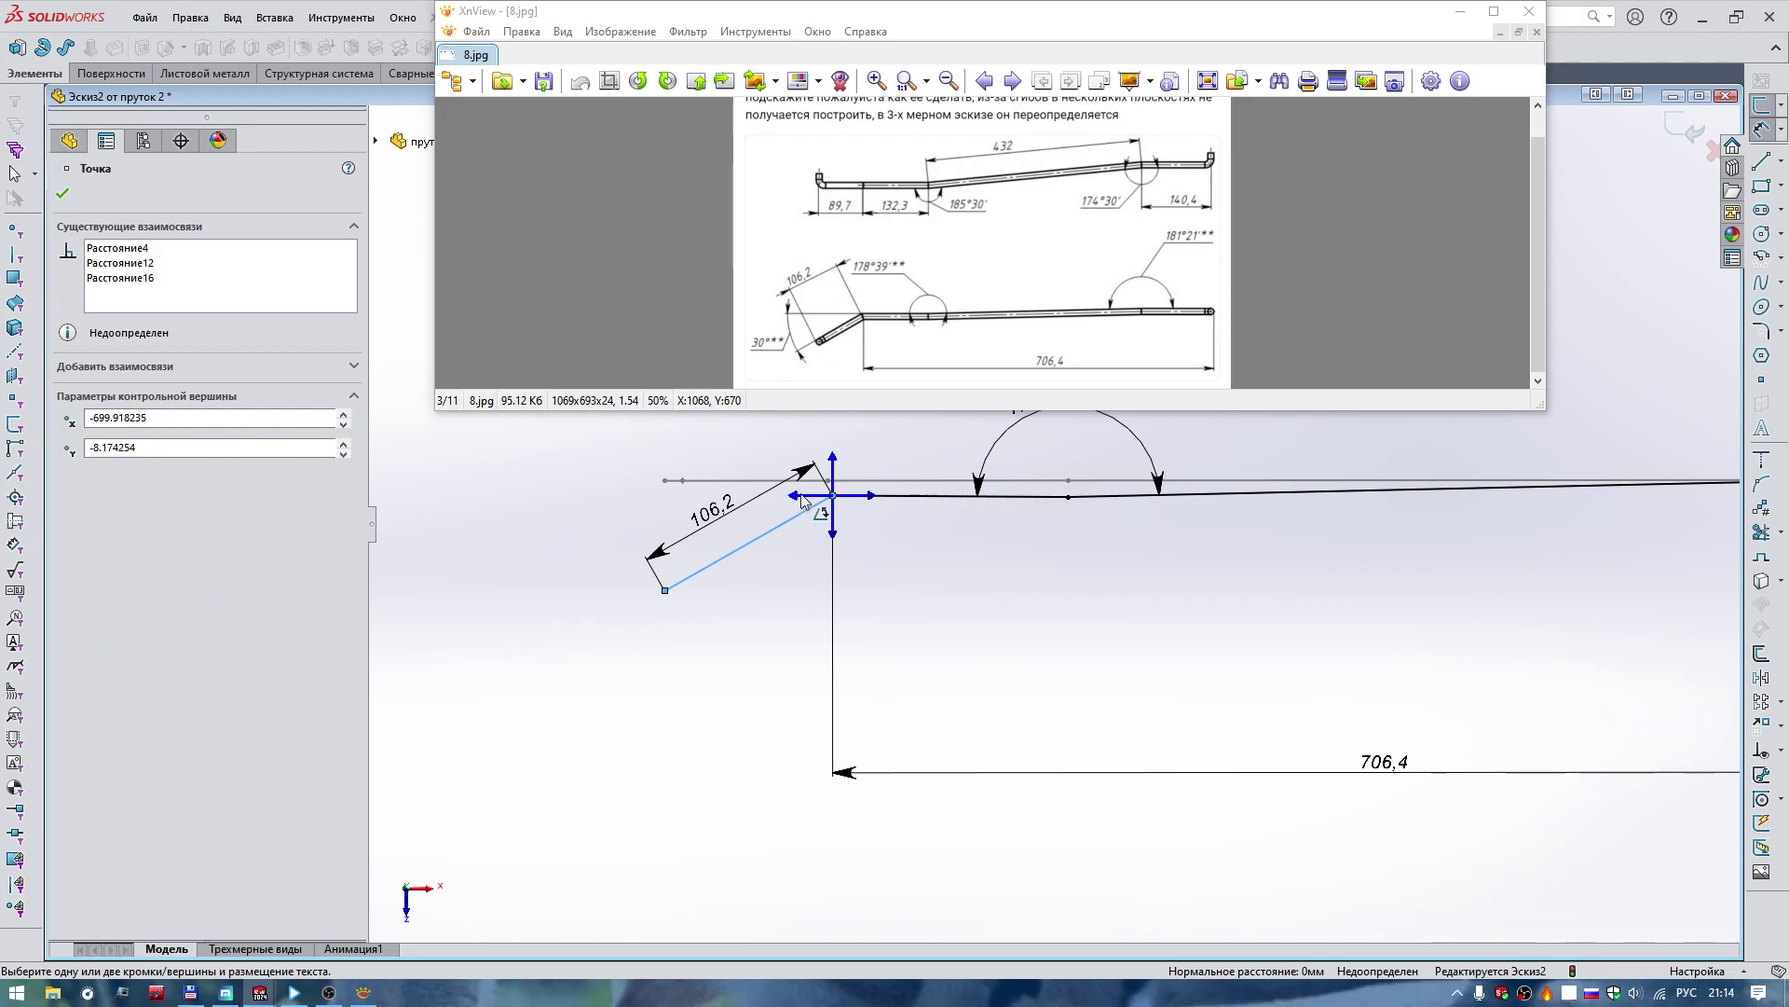
Re-dimension the slanted leg at 30° to the horizontal reference line.
key("d")
left_click(737, 543)
left_click(932, 493)
left_click(518, 659)
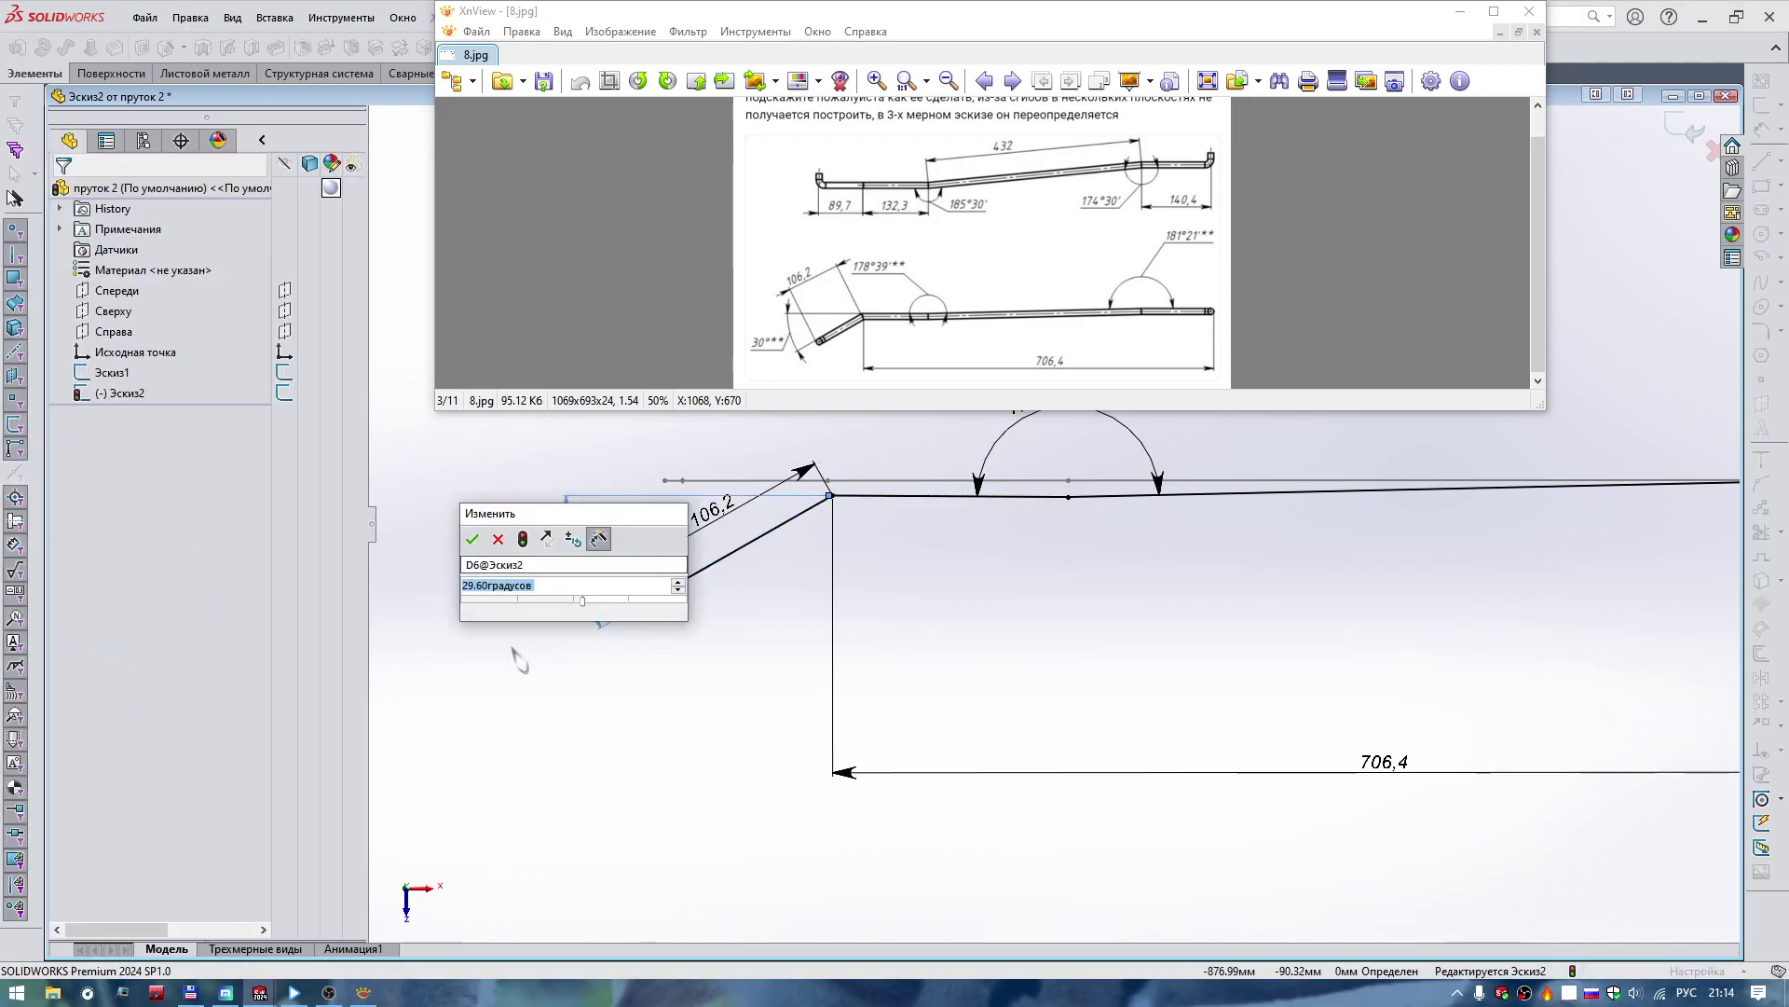
type("30")
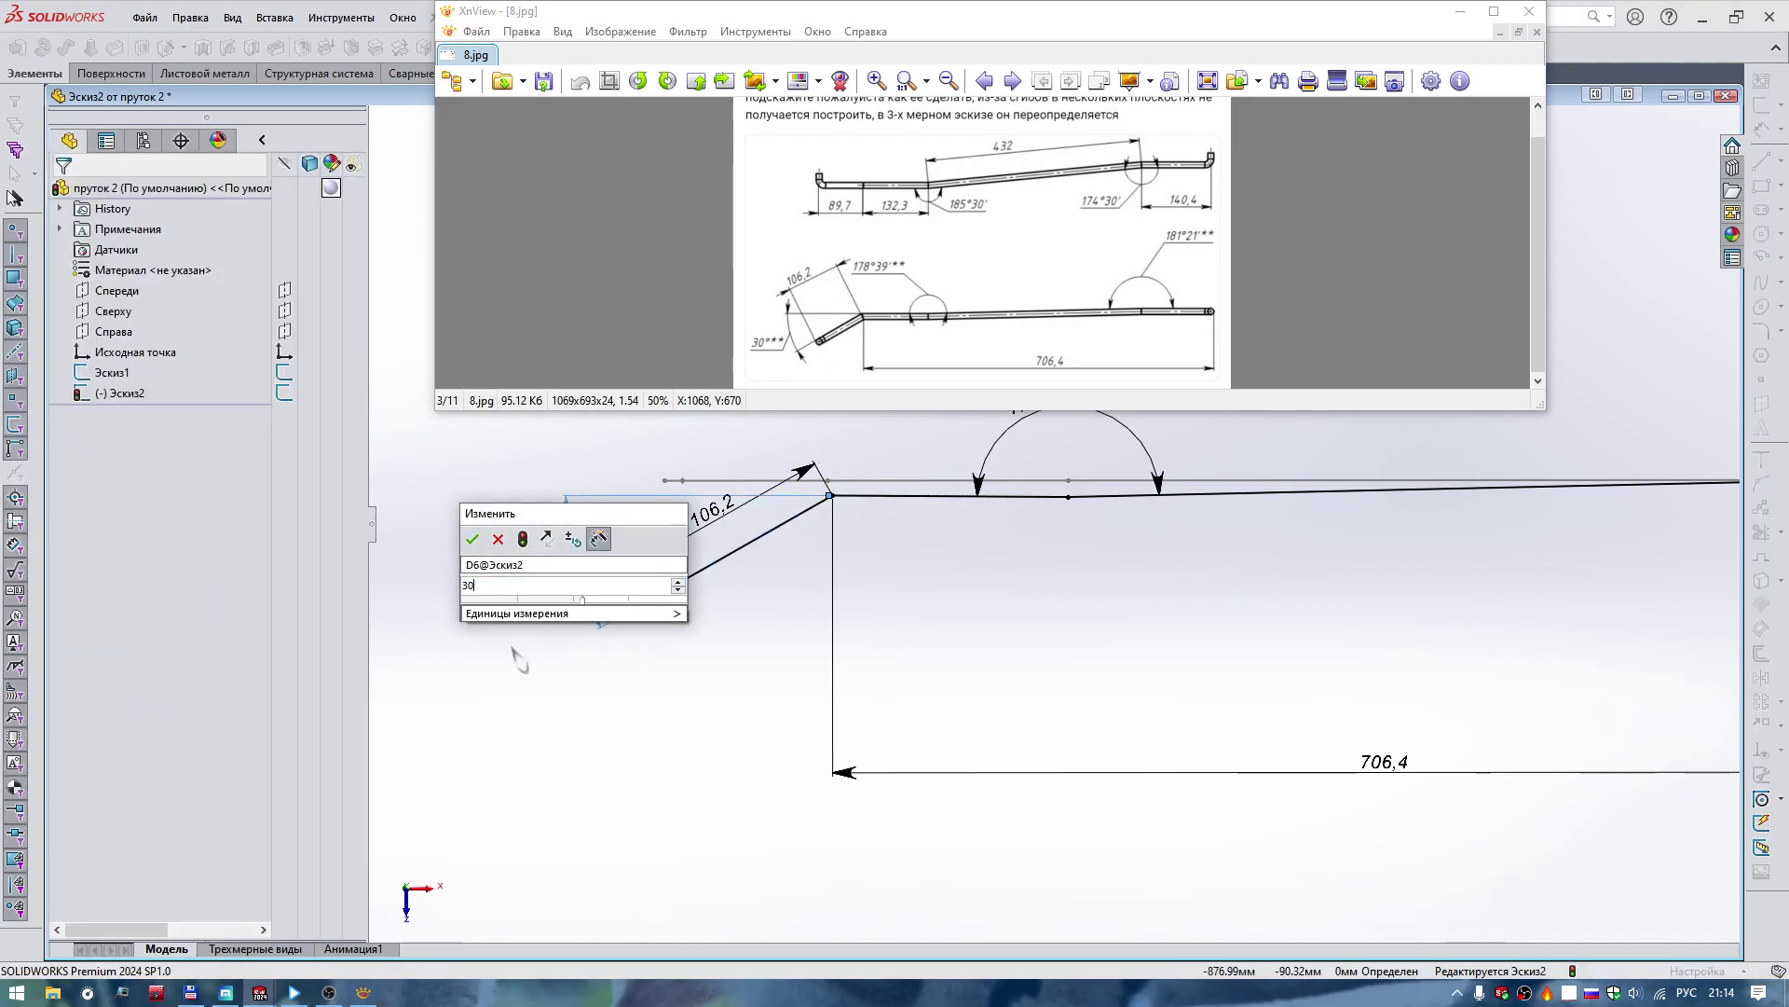
key("Return")
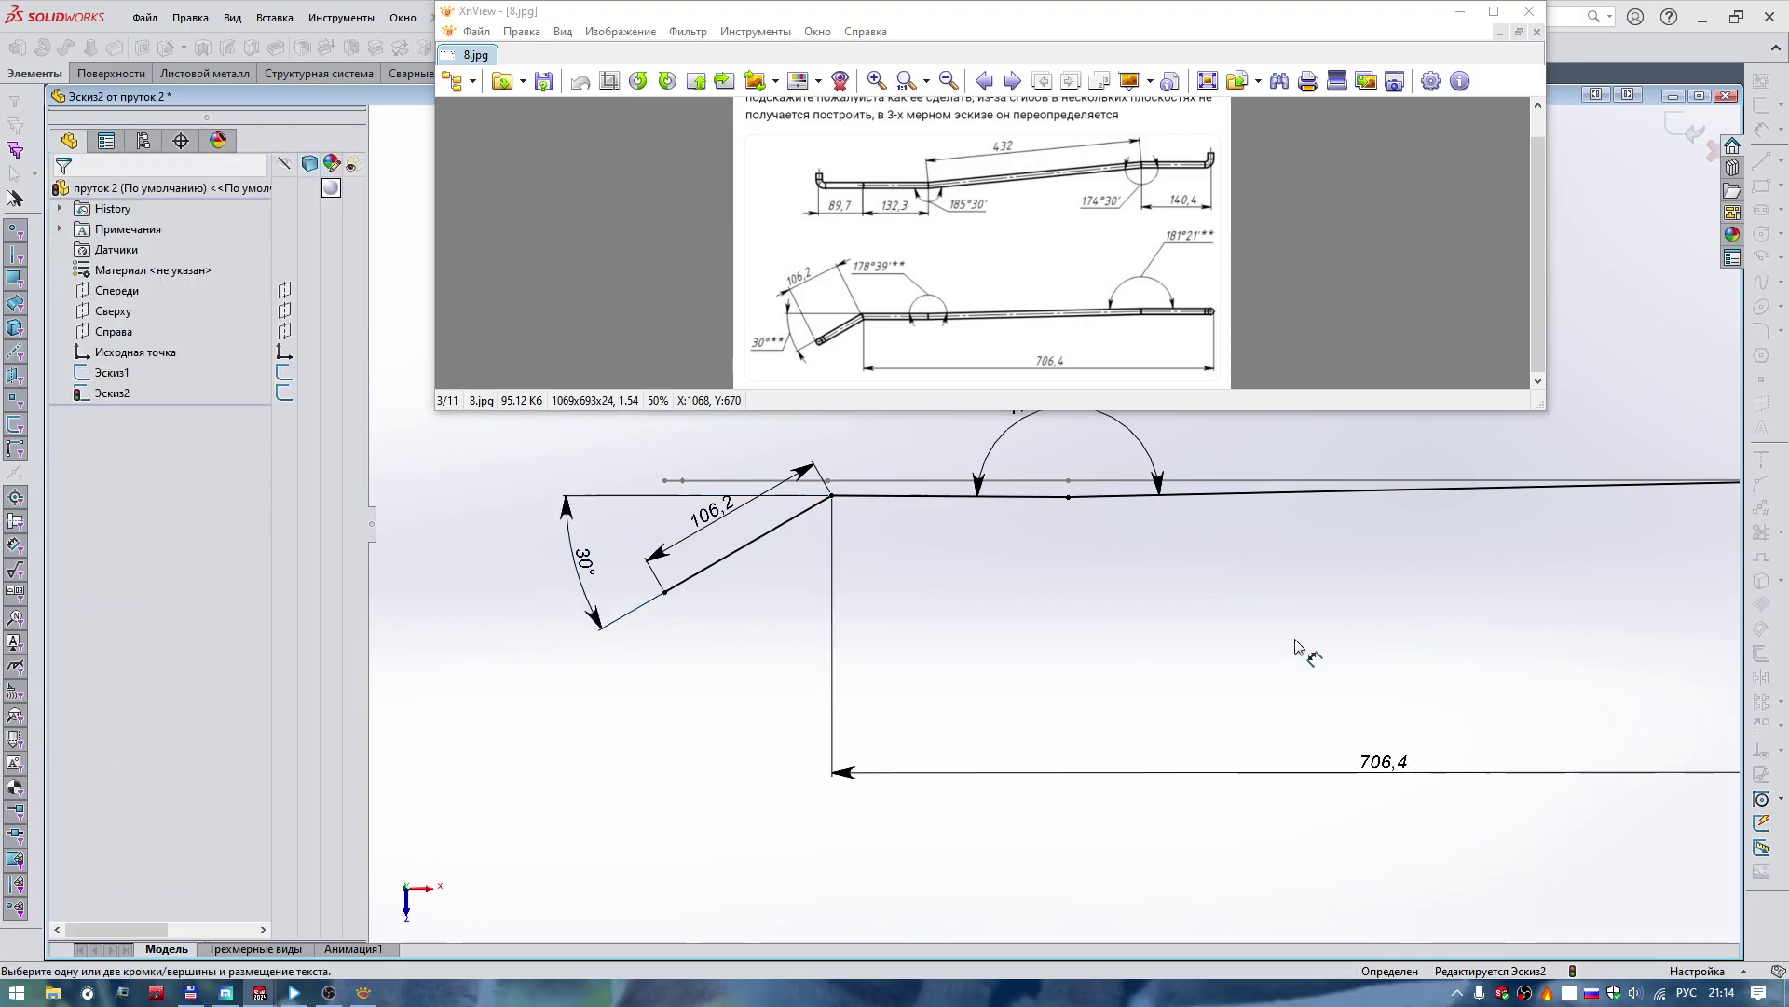
key("f")
key("Left")
key("Left")
key("Left")
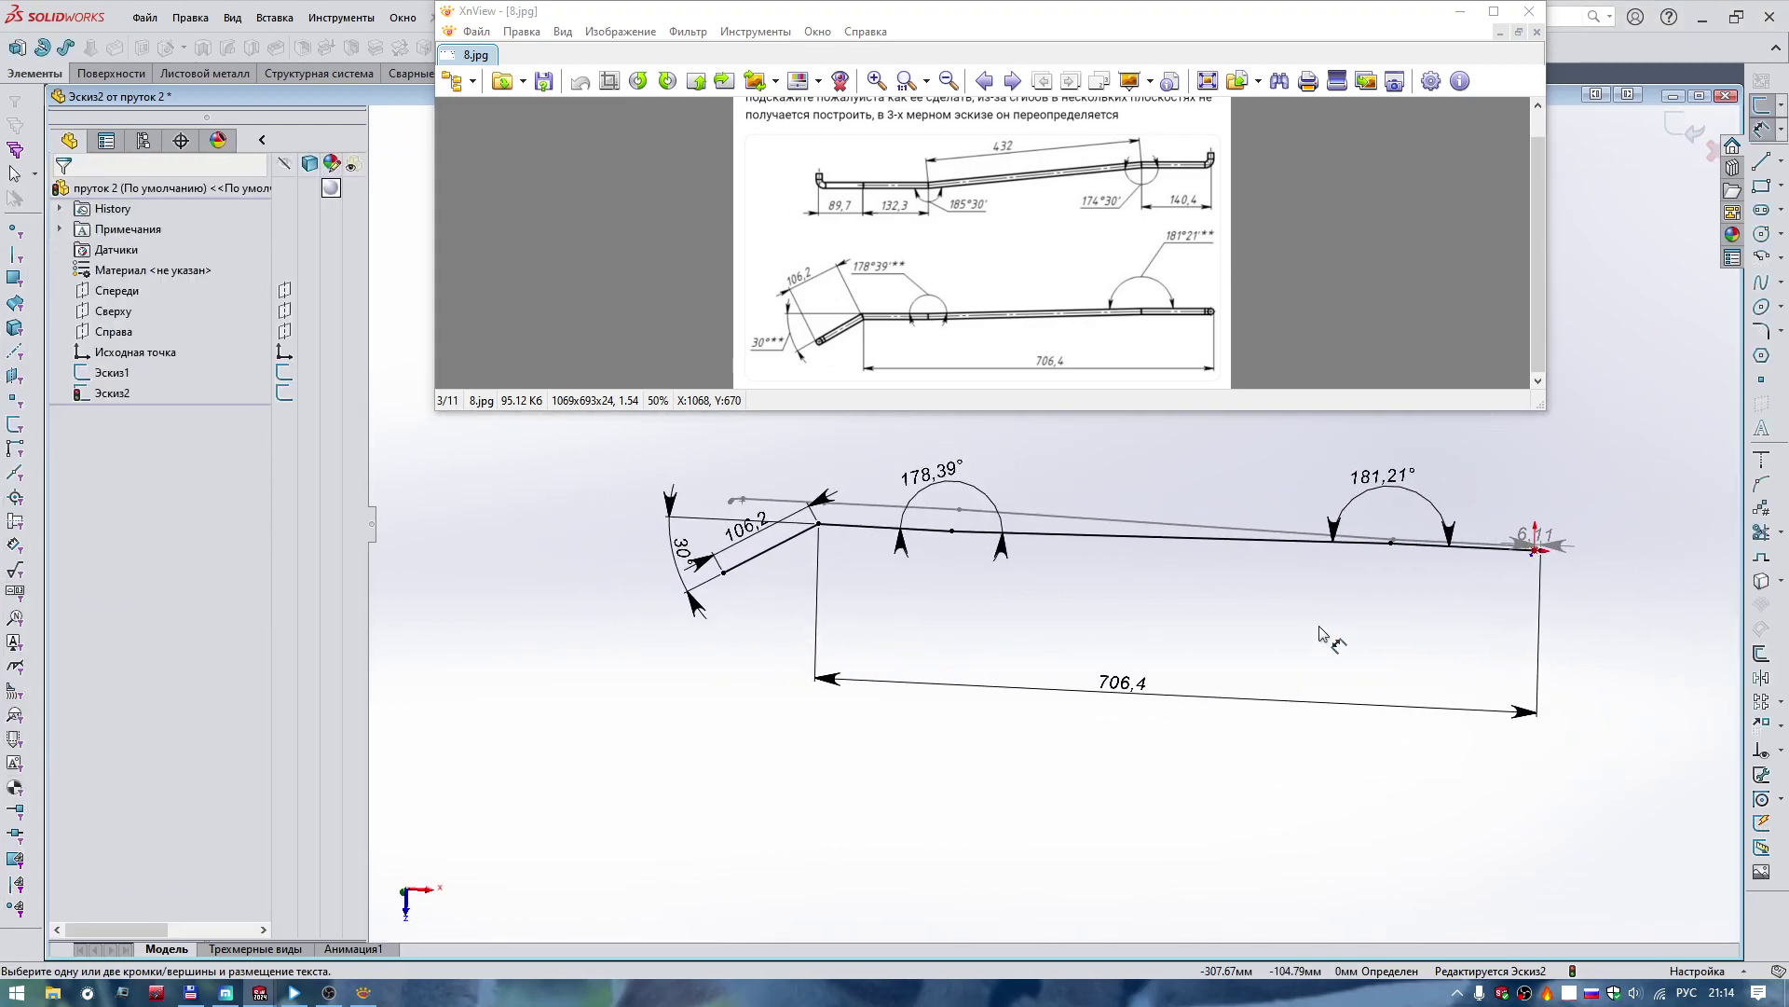
Rotate and zoom the view to compare Эскиз2 against the reference drawing.
key("Right")
key("Right")
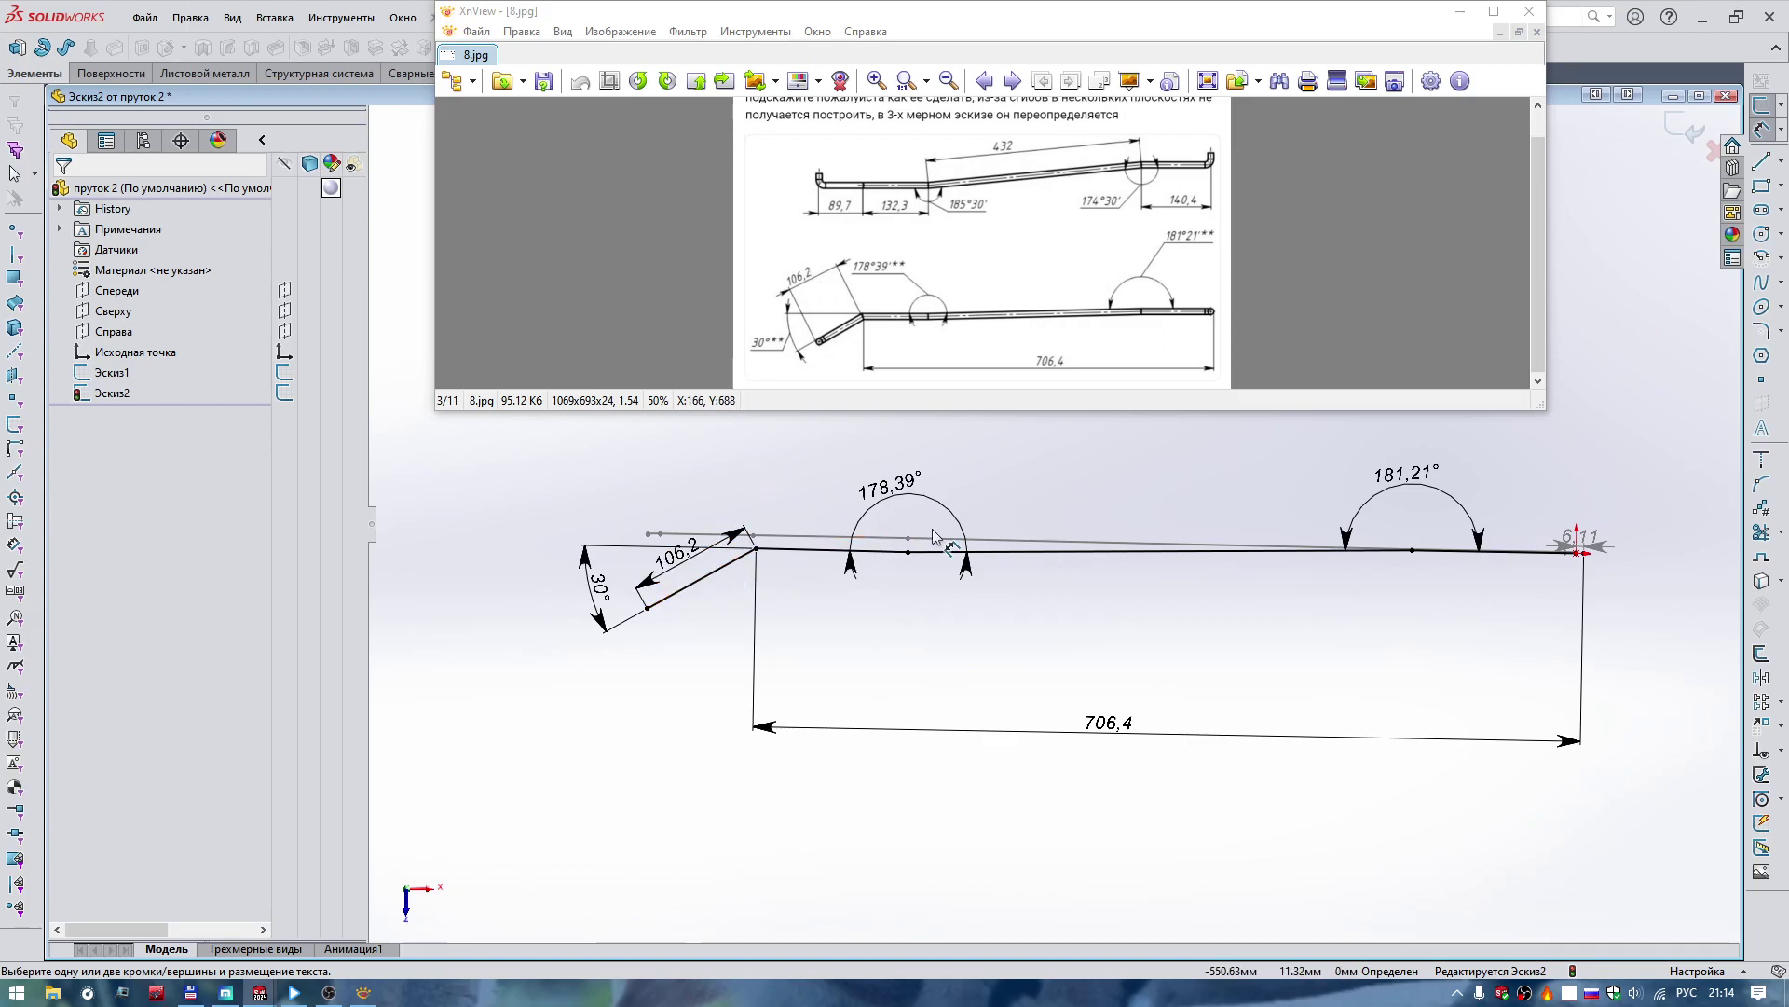
scroll(1659, 546, "down", 2)
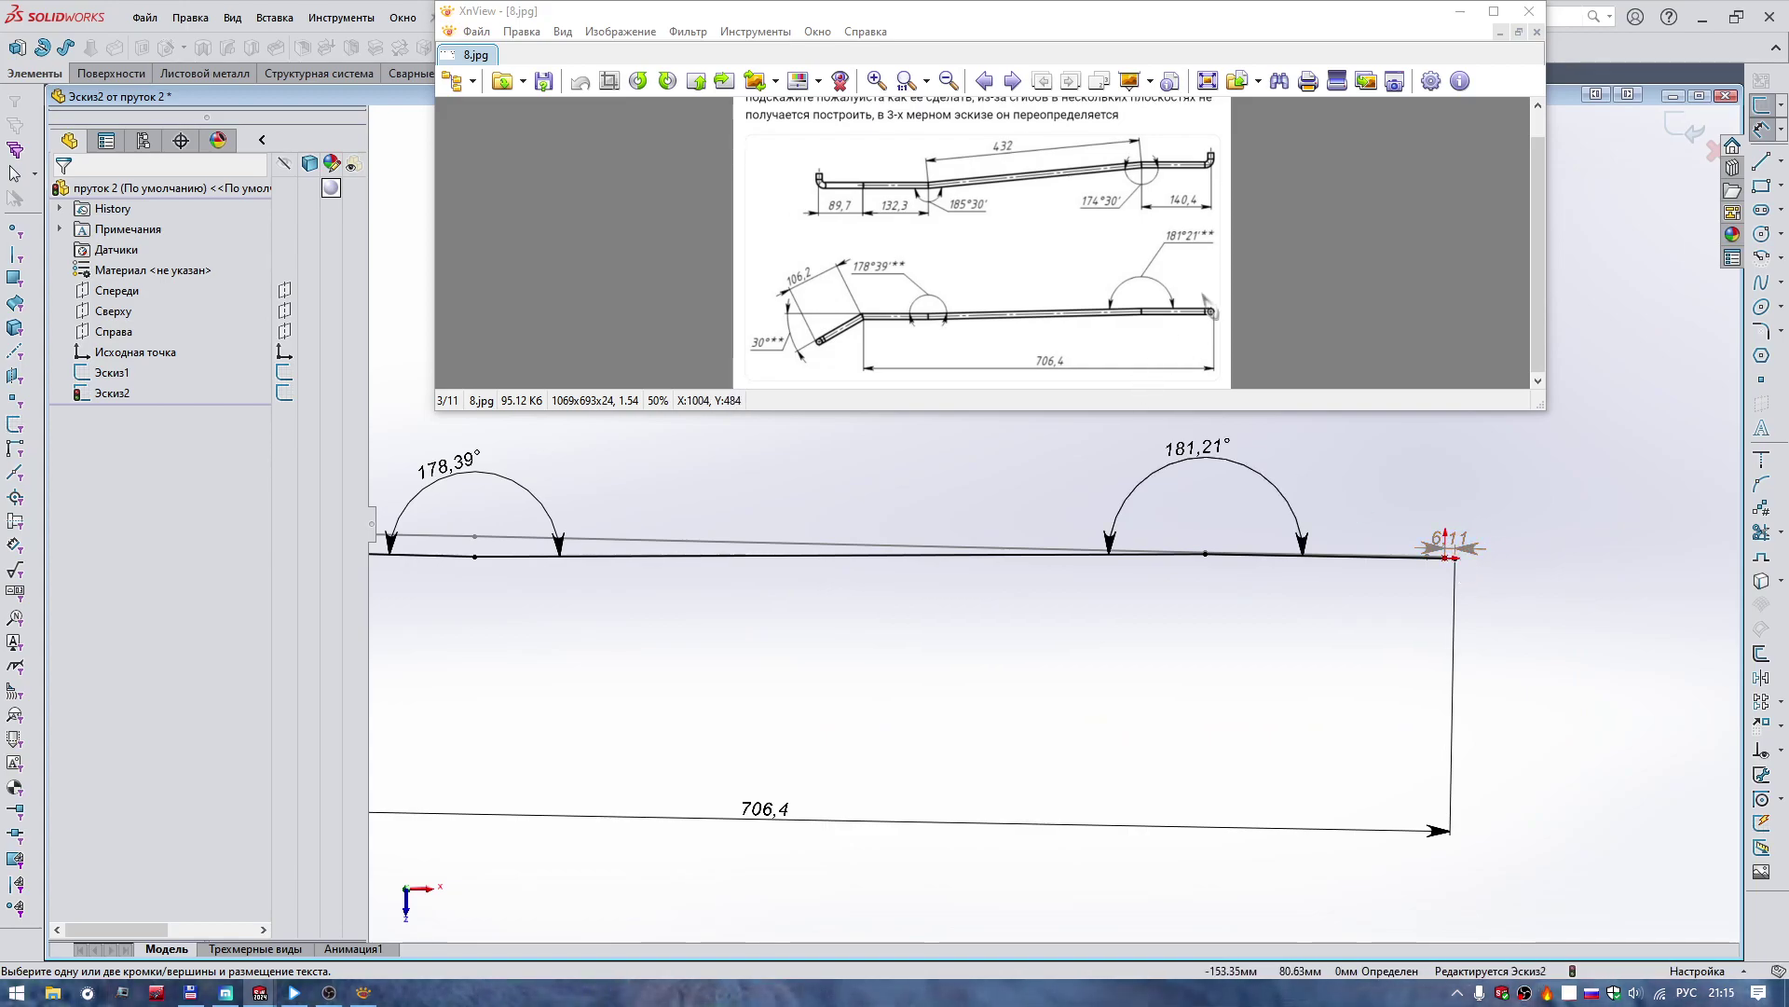
scroll(1196, 355, "up", 3)
scroll(1185, 309, "down", 2)
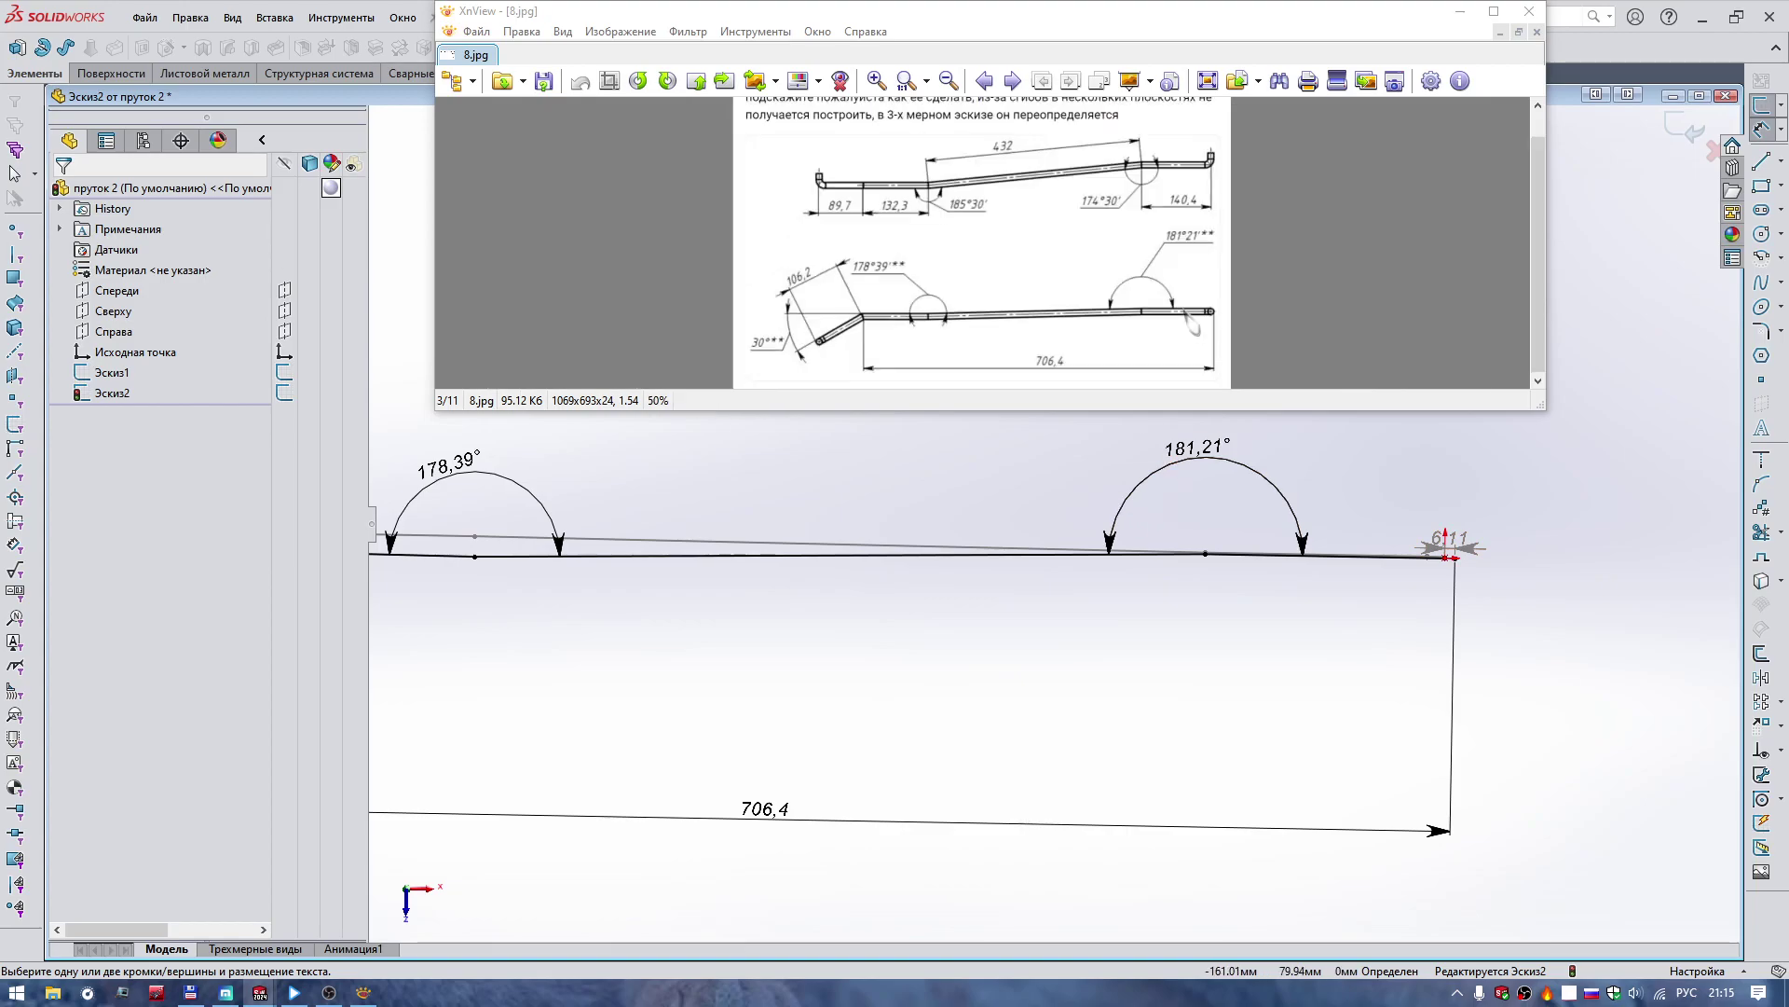
scroll(1184, 307, "down", 2)
scroll(1219, 601, "up", 1)
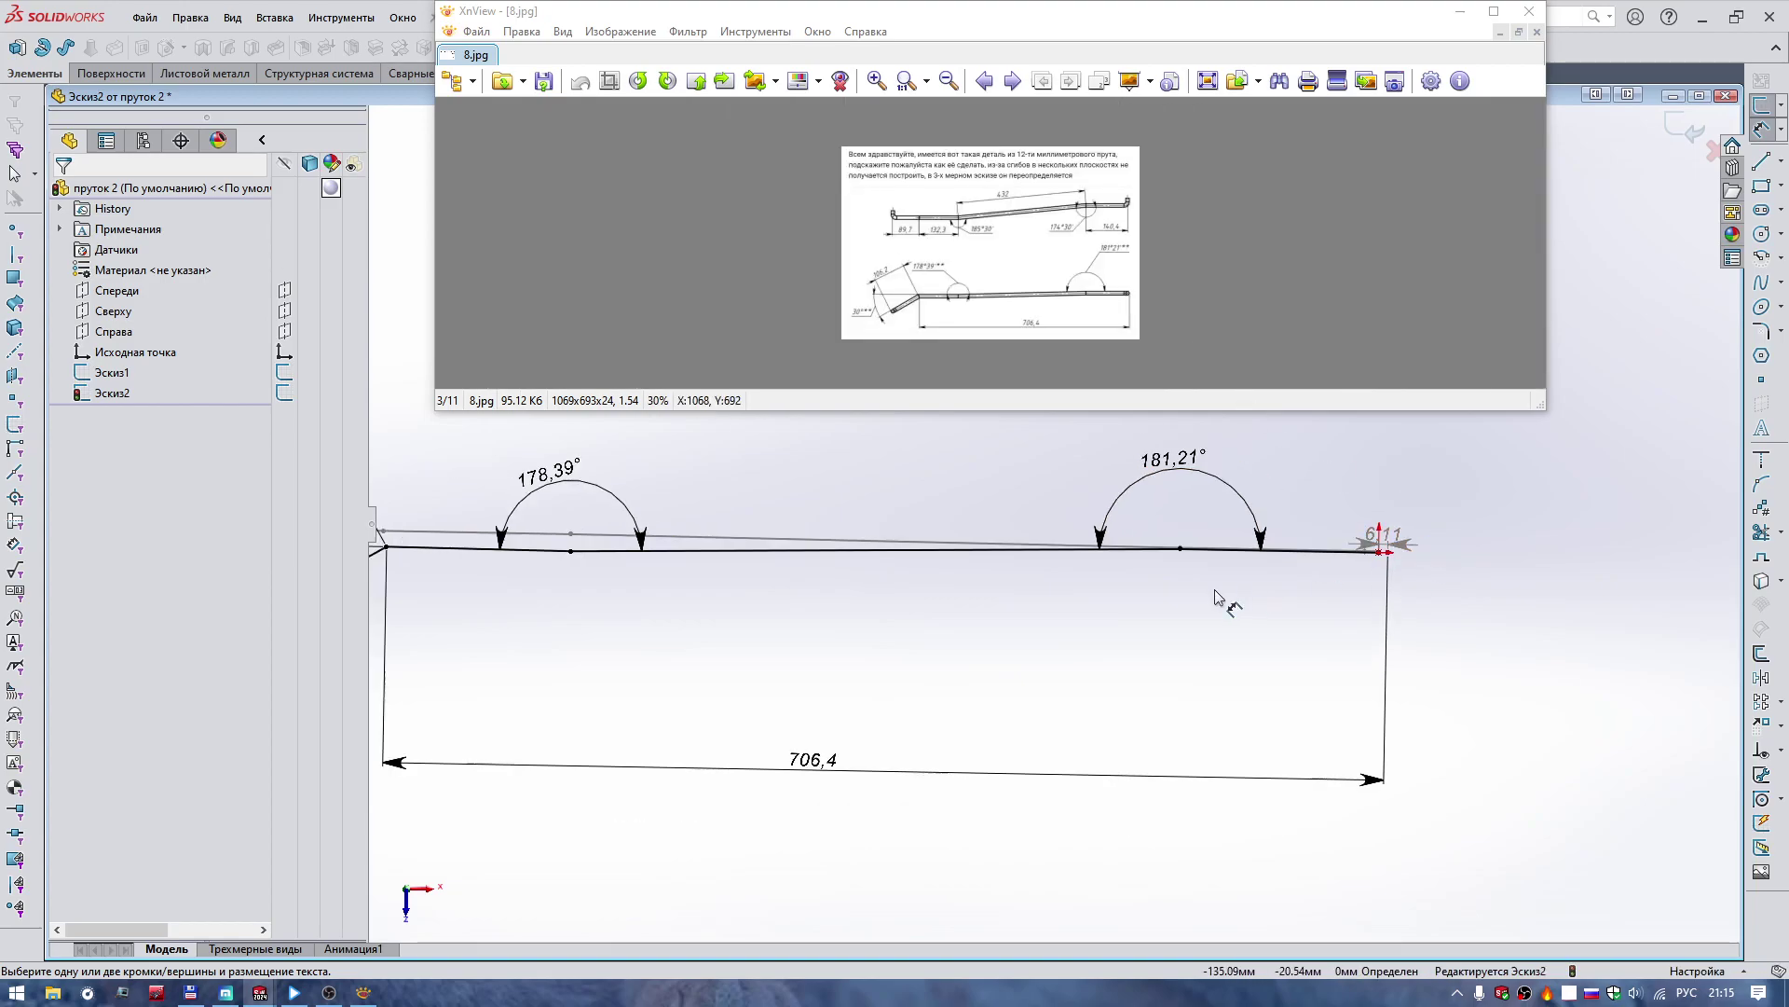
scroll(1219, 601, "up", 1)
scroll(904, 524, "up", 1)
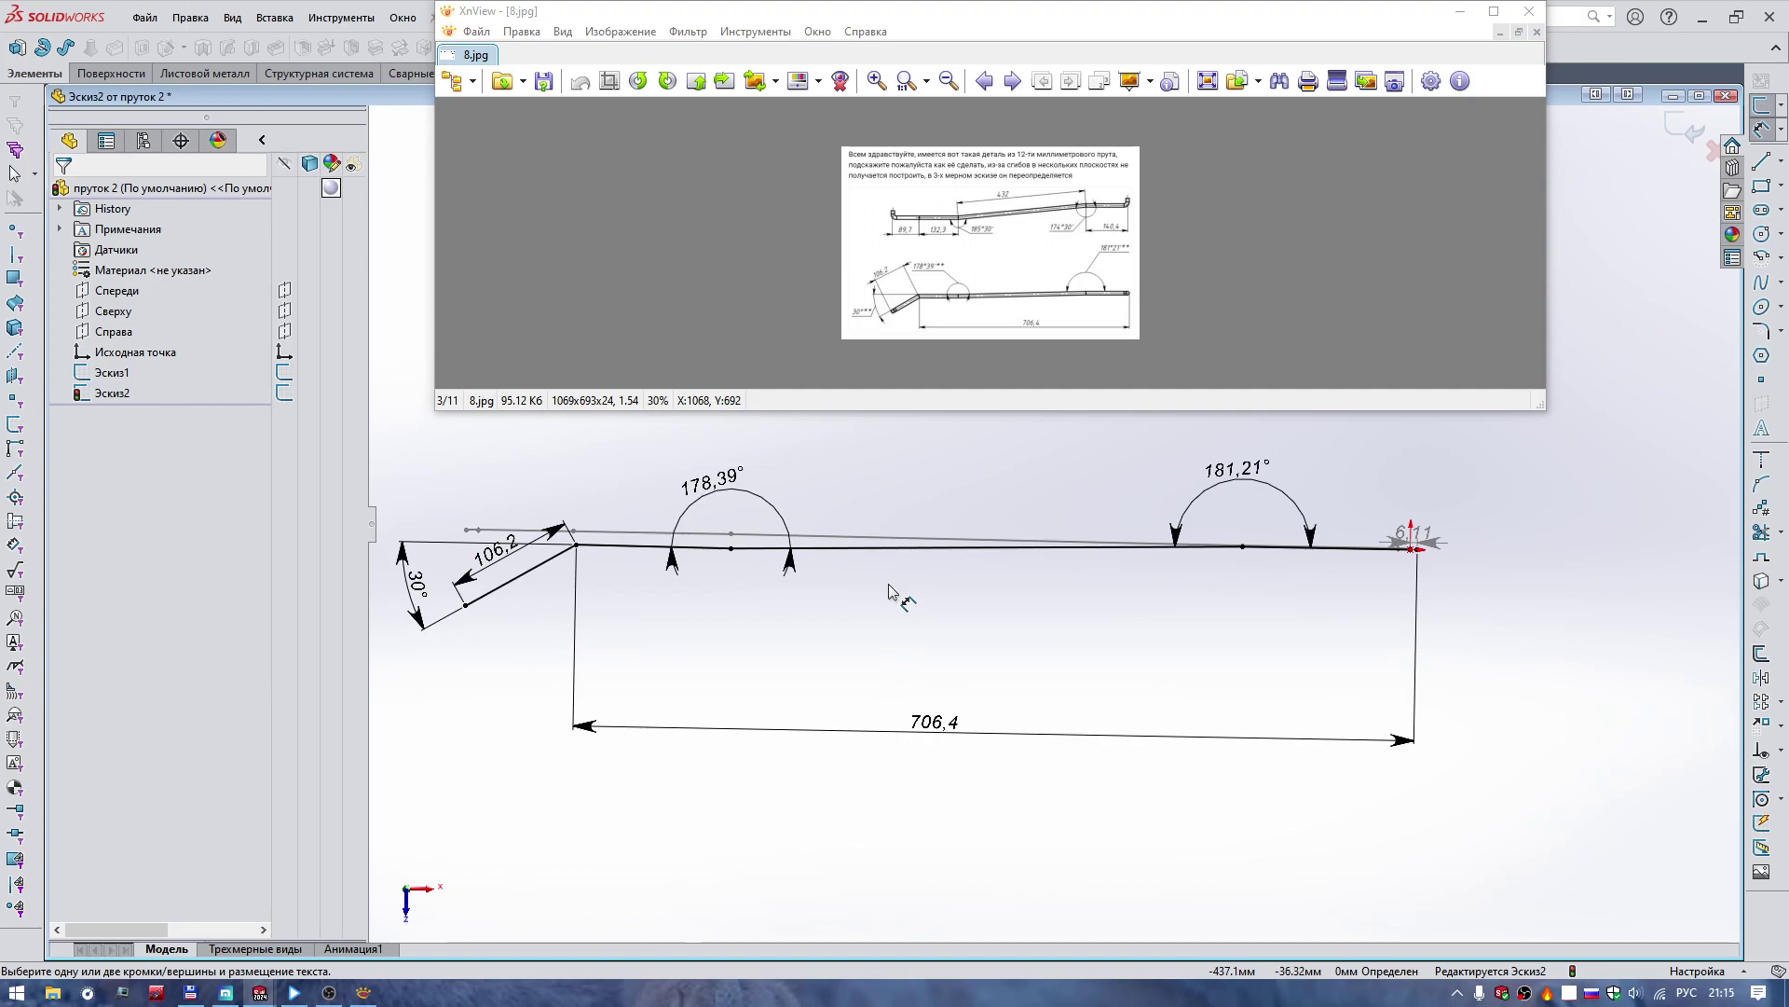
right_click_drag(879, 596, 880, 663)
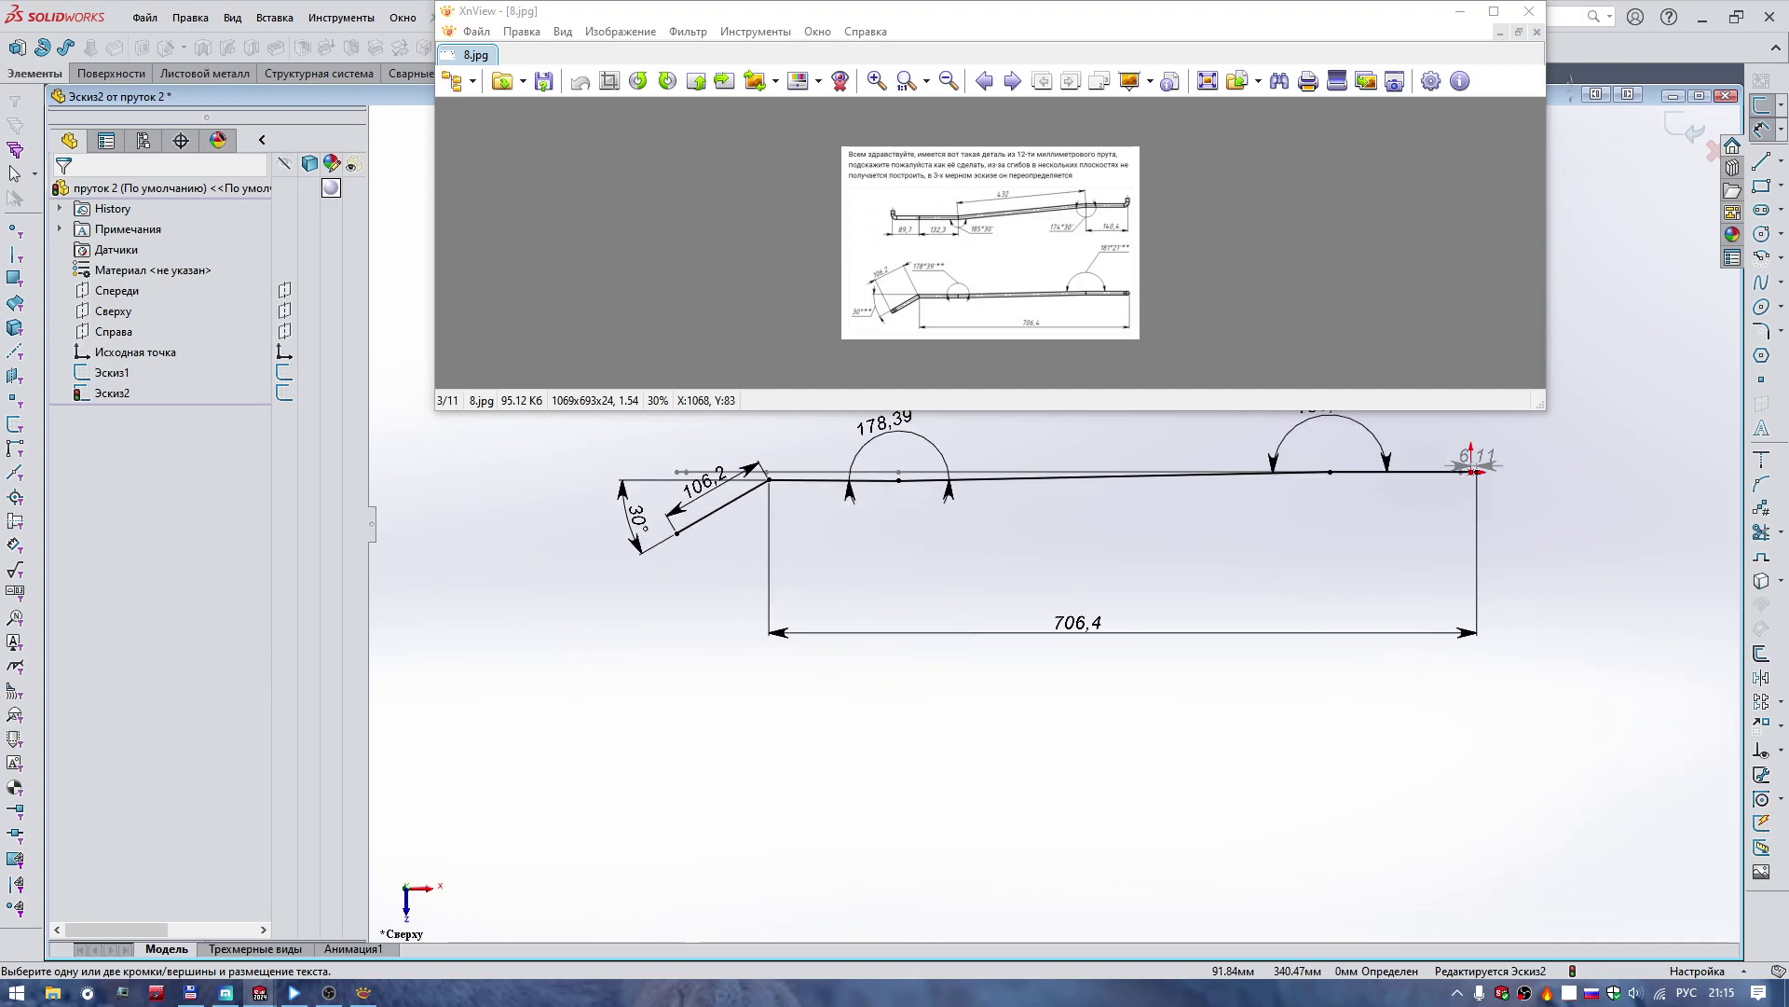
scroll(996, 257, "up", 1)
scroll(996, 256, "up", 1)
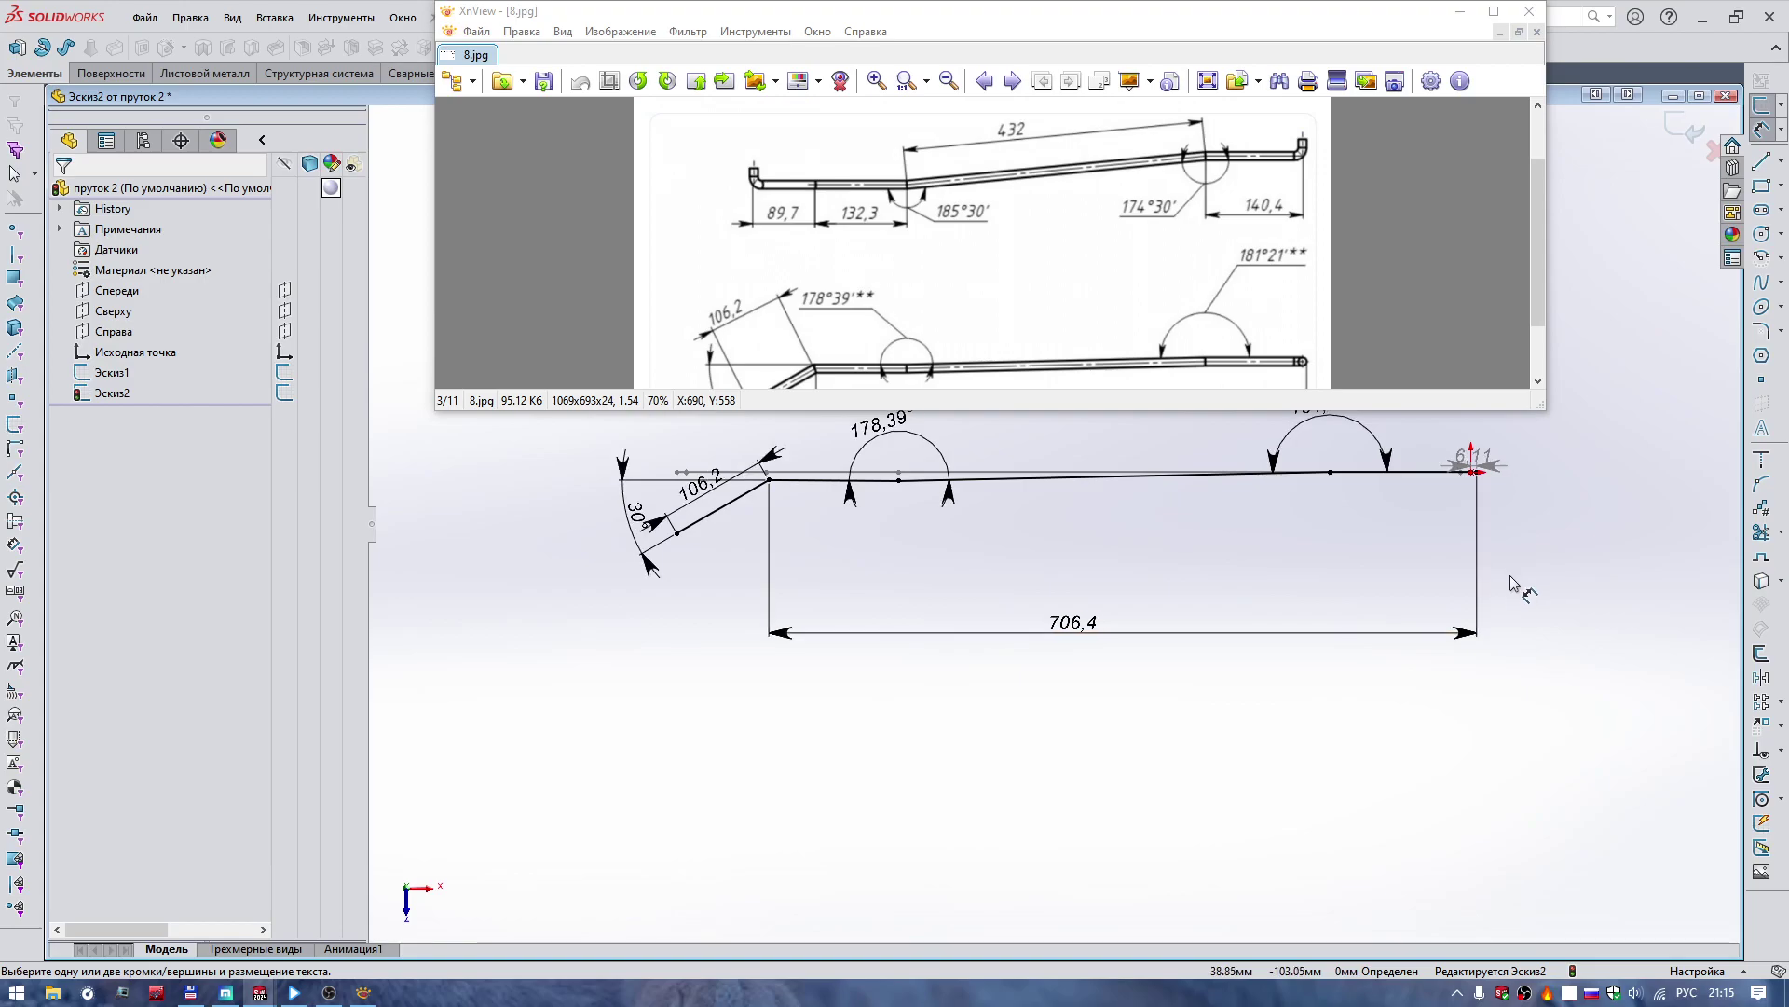
Move the 106,2 dimension up-left clear of the slanted line and minimize XnView.
middle_click_drag(1514, 588, 1421, 681, "ctrl")
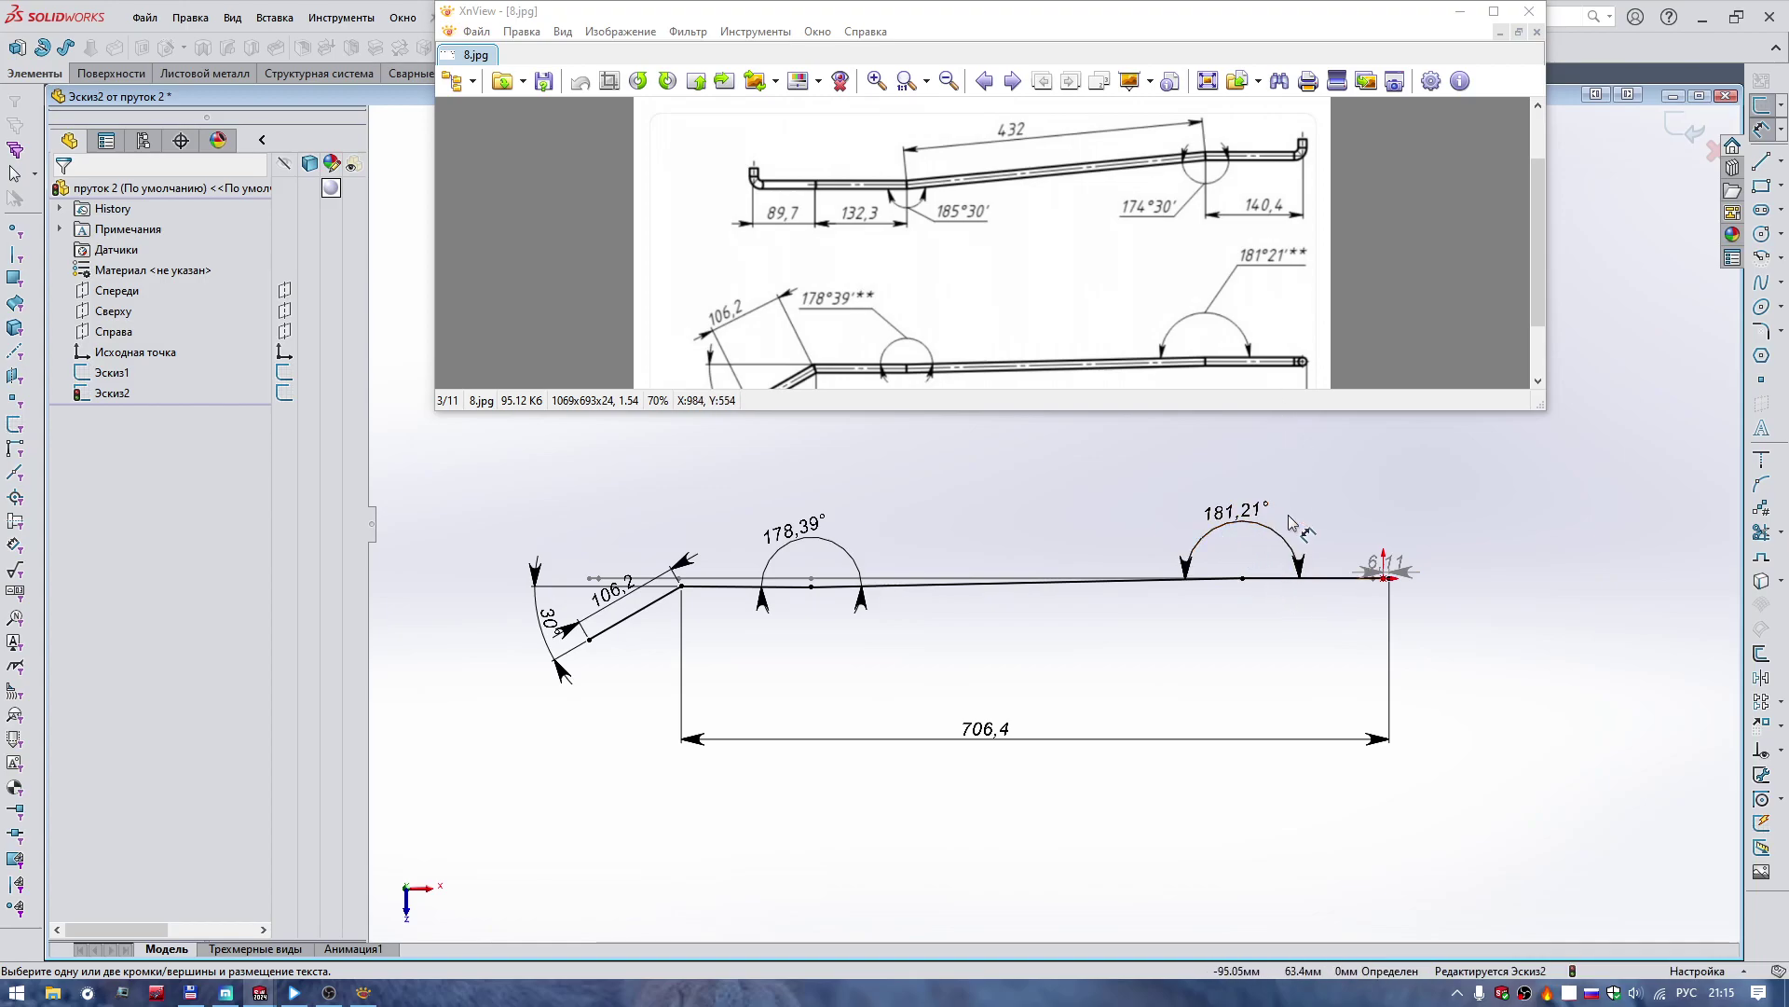
scroll(1028, 289, "down", 1)
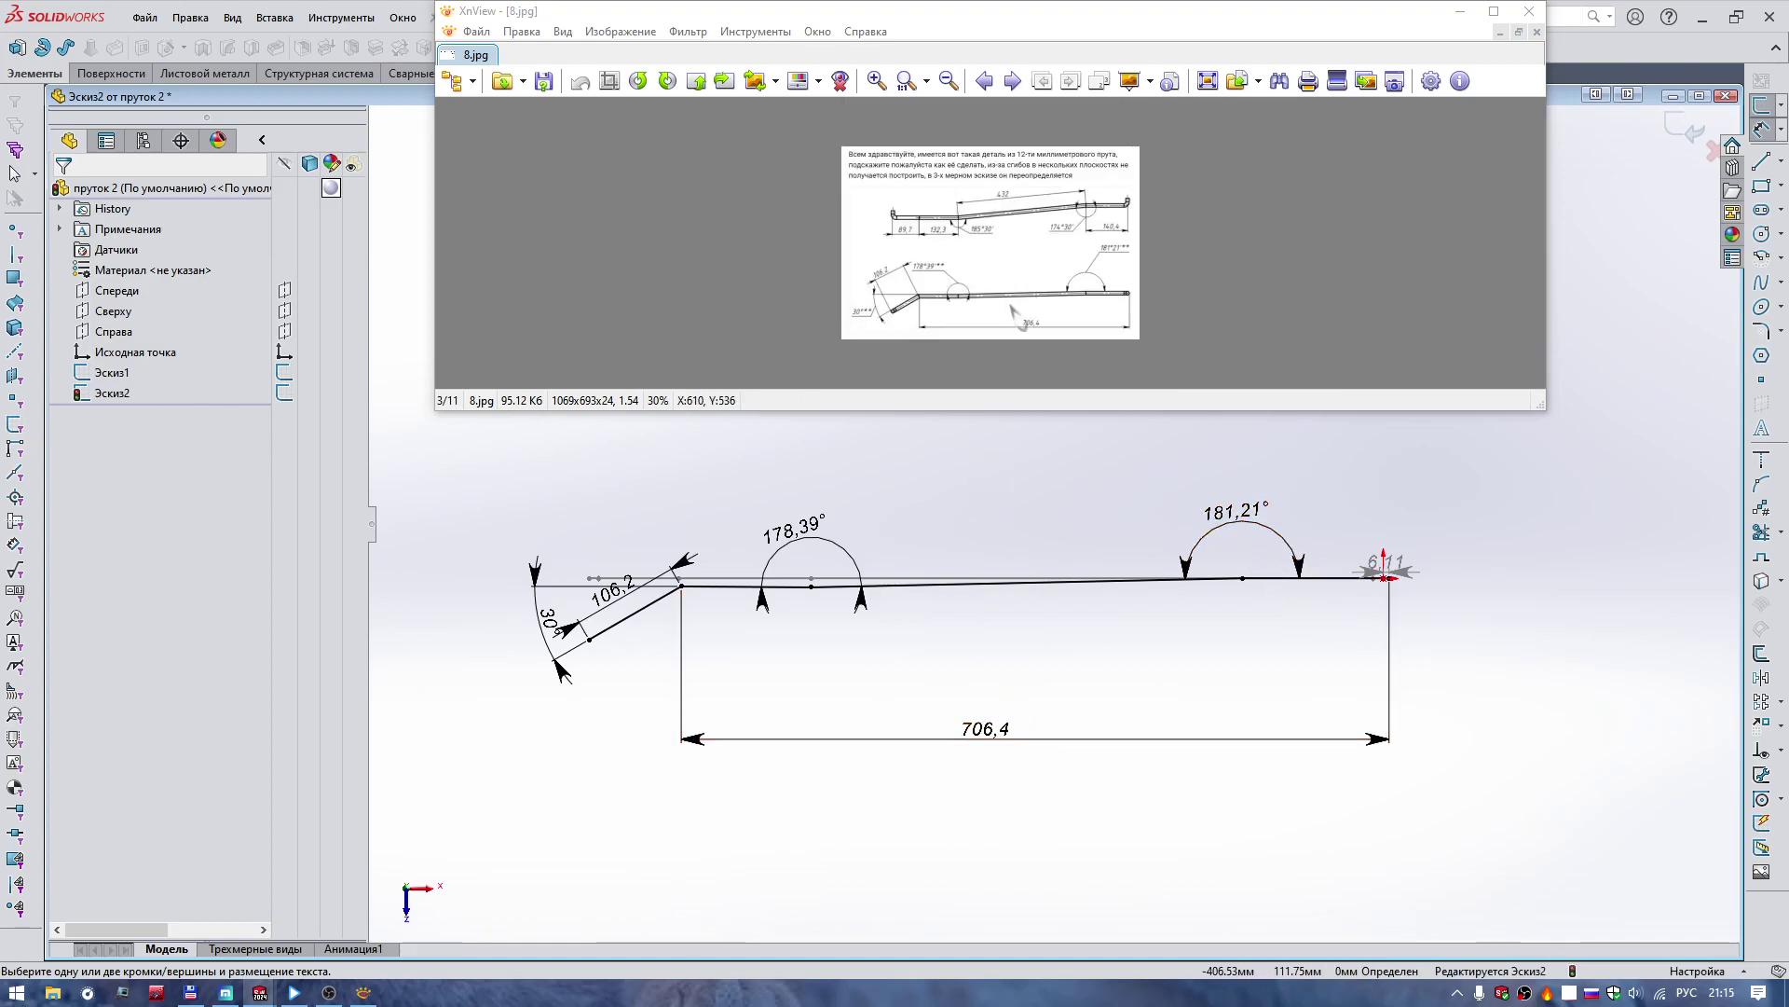
scroll(1004, 382, "up", 1)
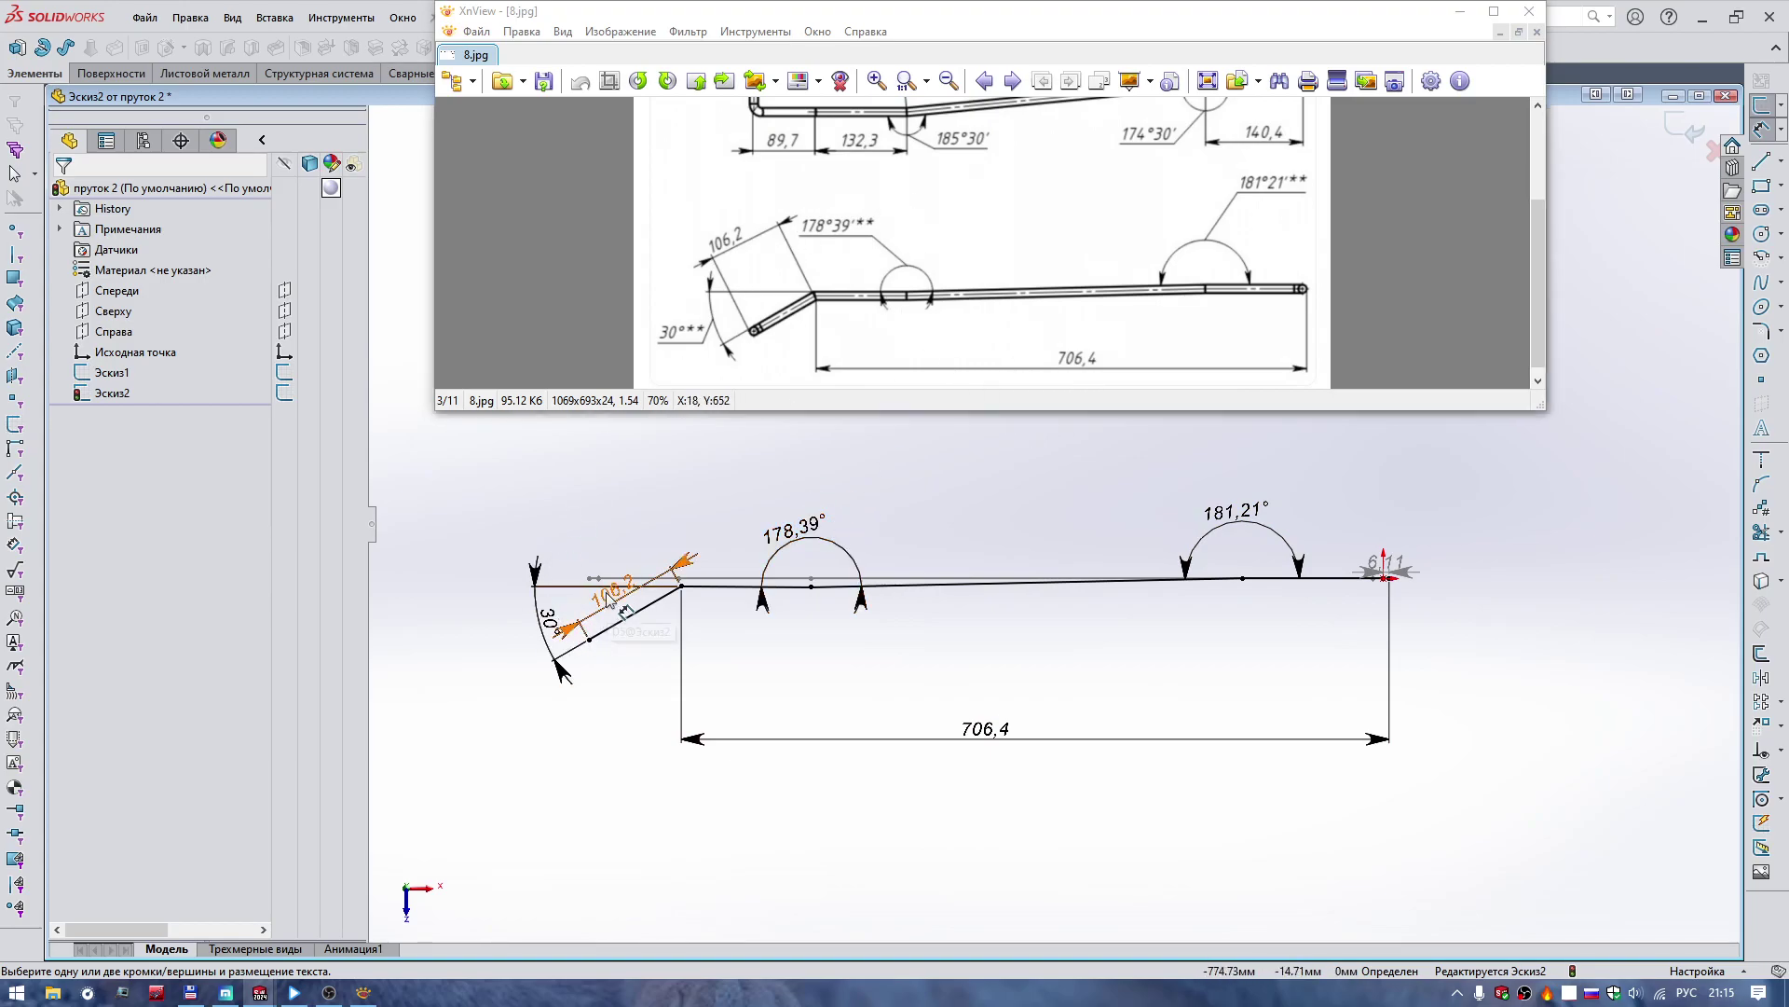
left_click_drag(613, 595, 518, 466)
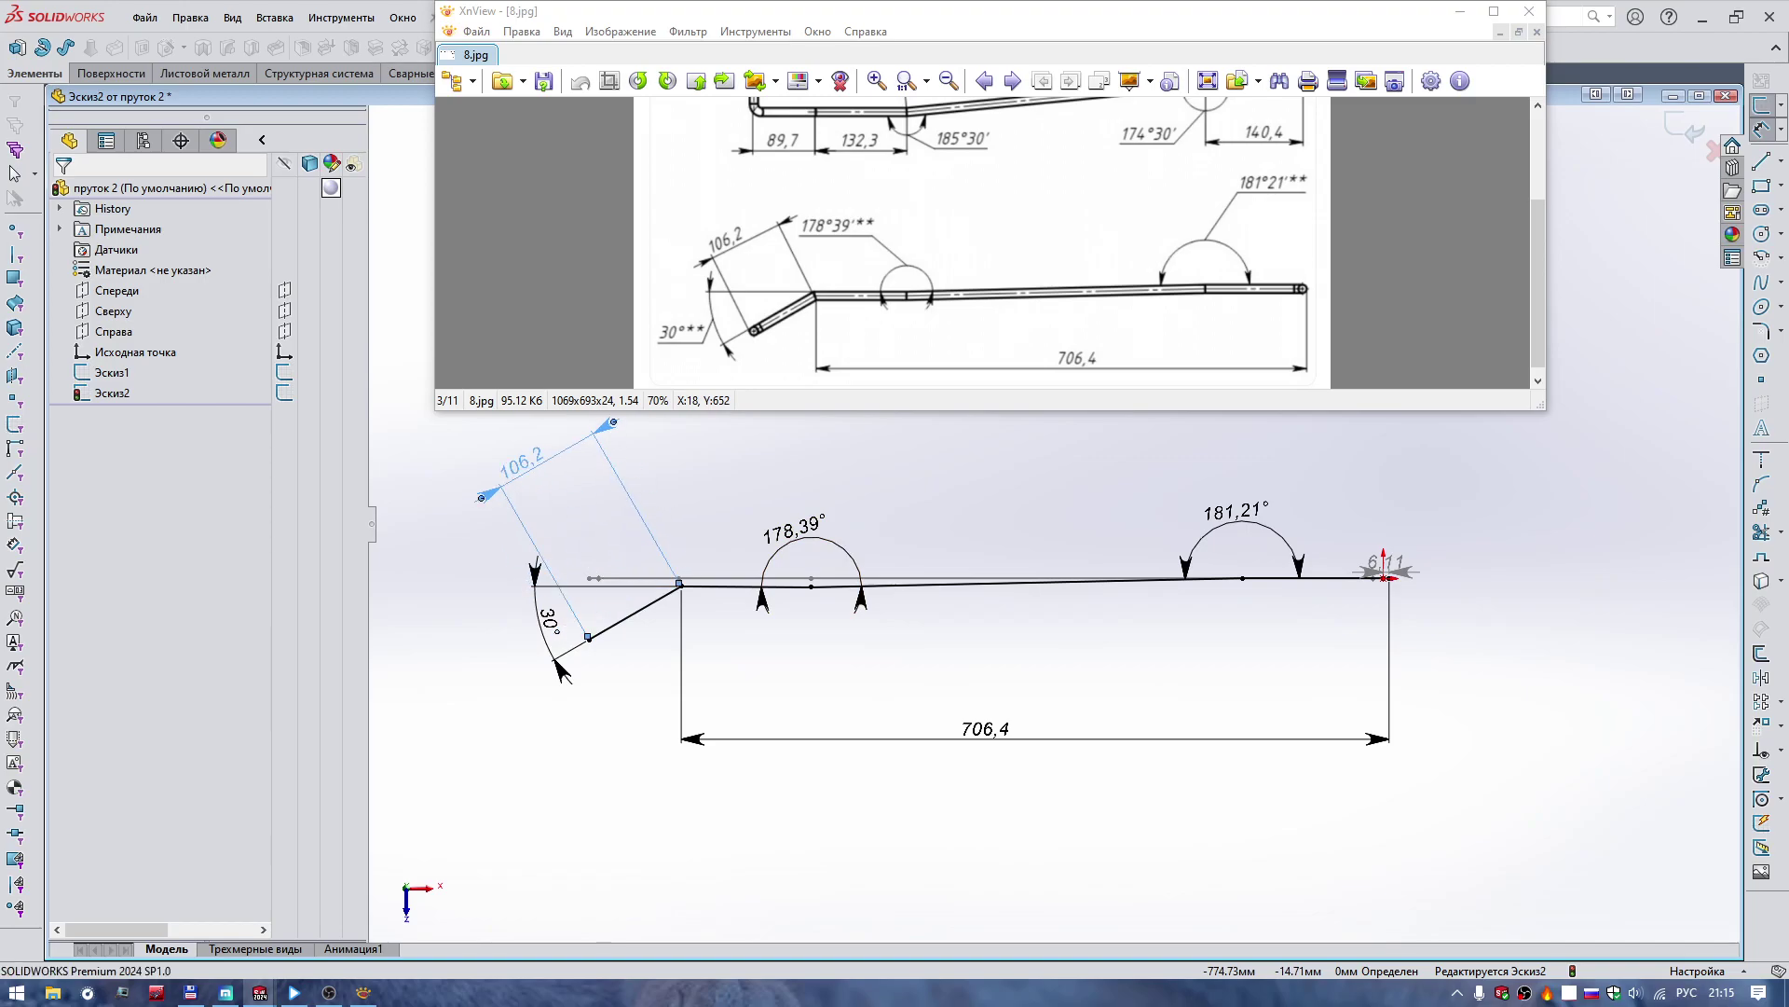
left_click(652, 866)
left_click(1456, 13)
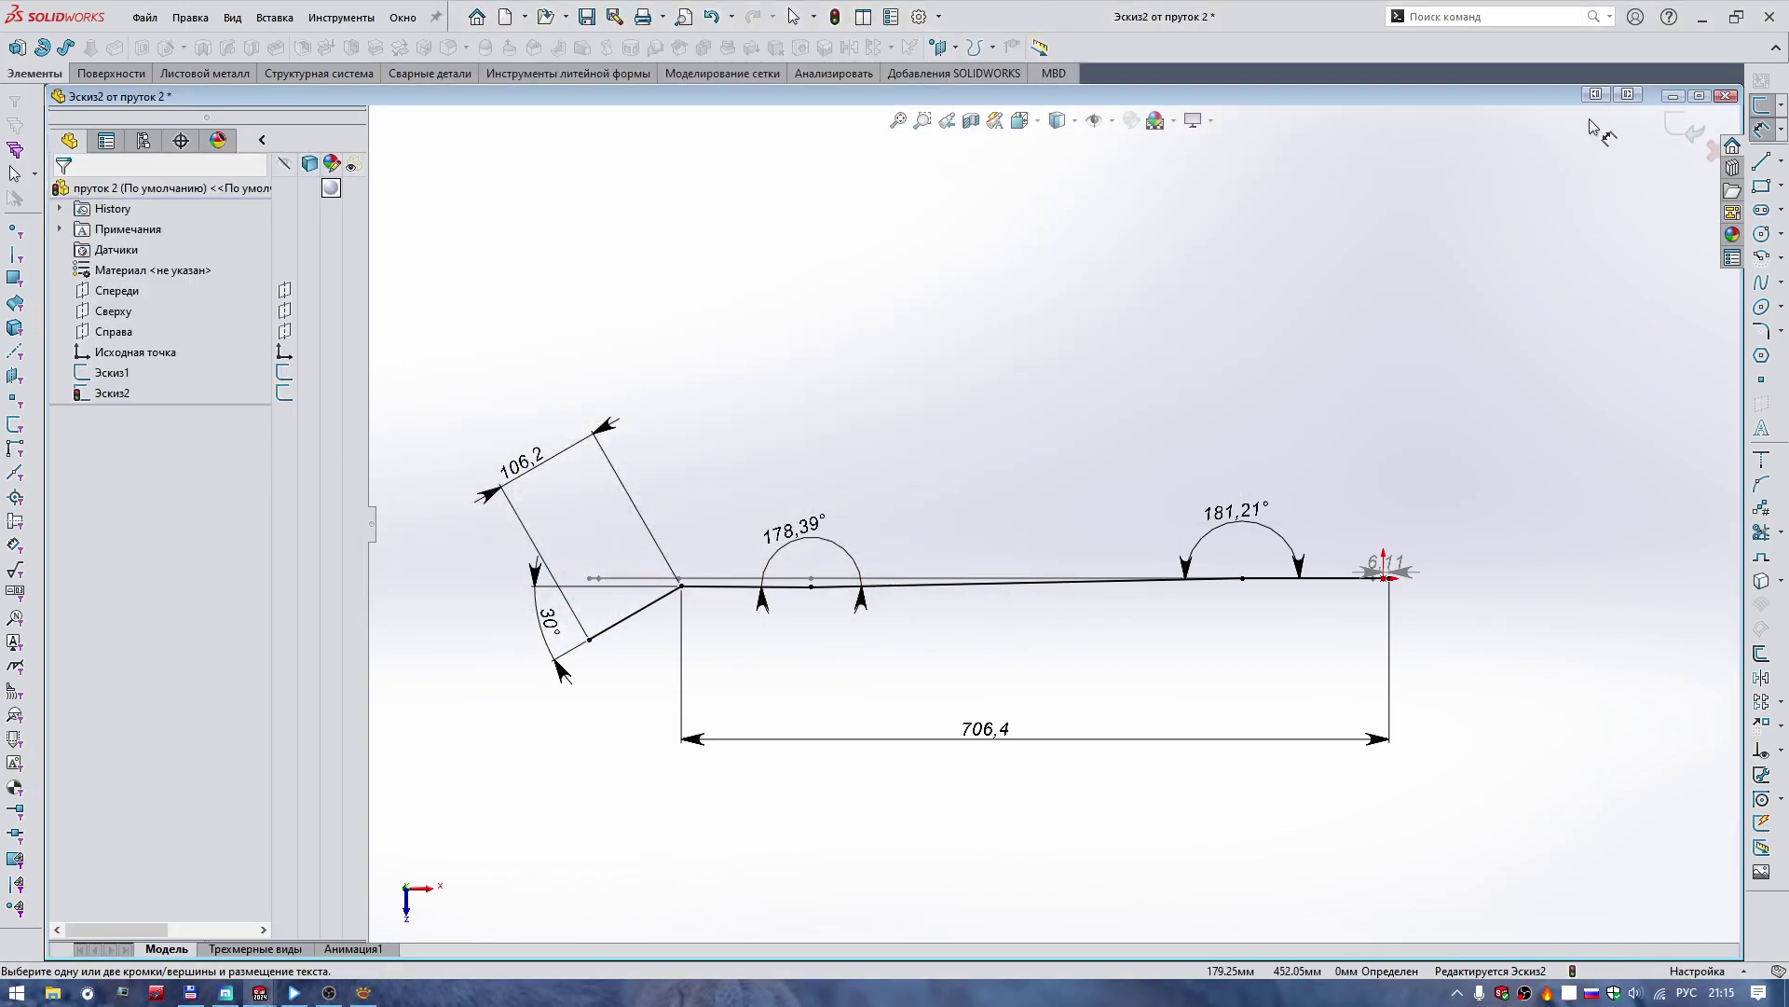
Exit Эскиз2, save пруток 2 with Ctrl+S, and look through the Insert menu.
left_click(1693, 130)
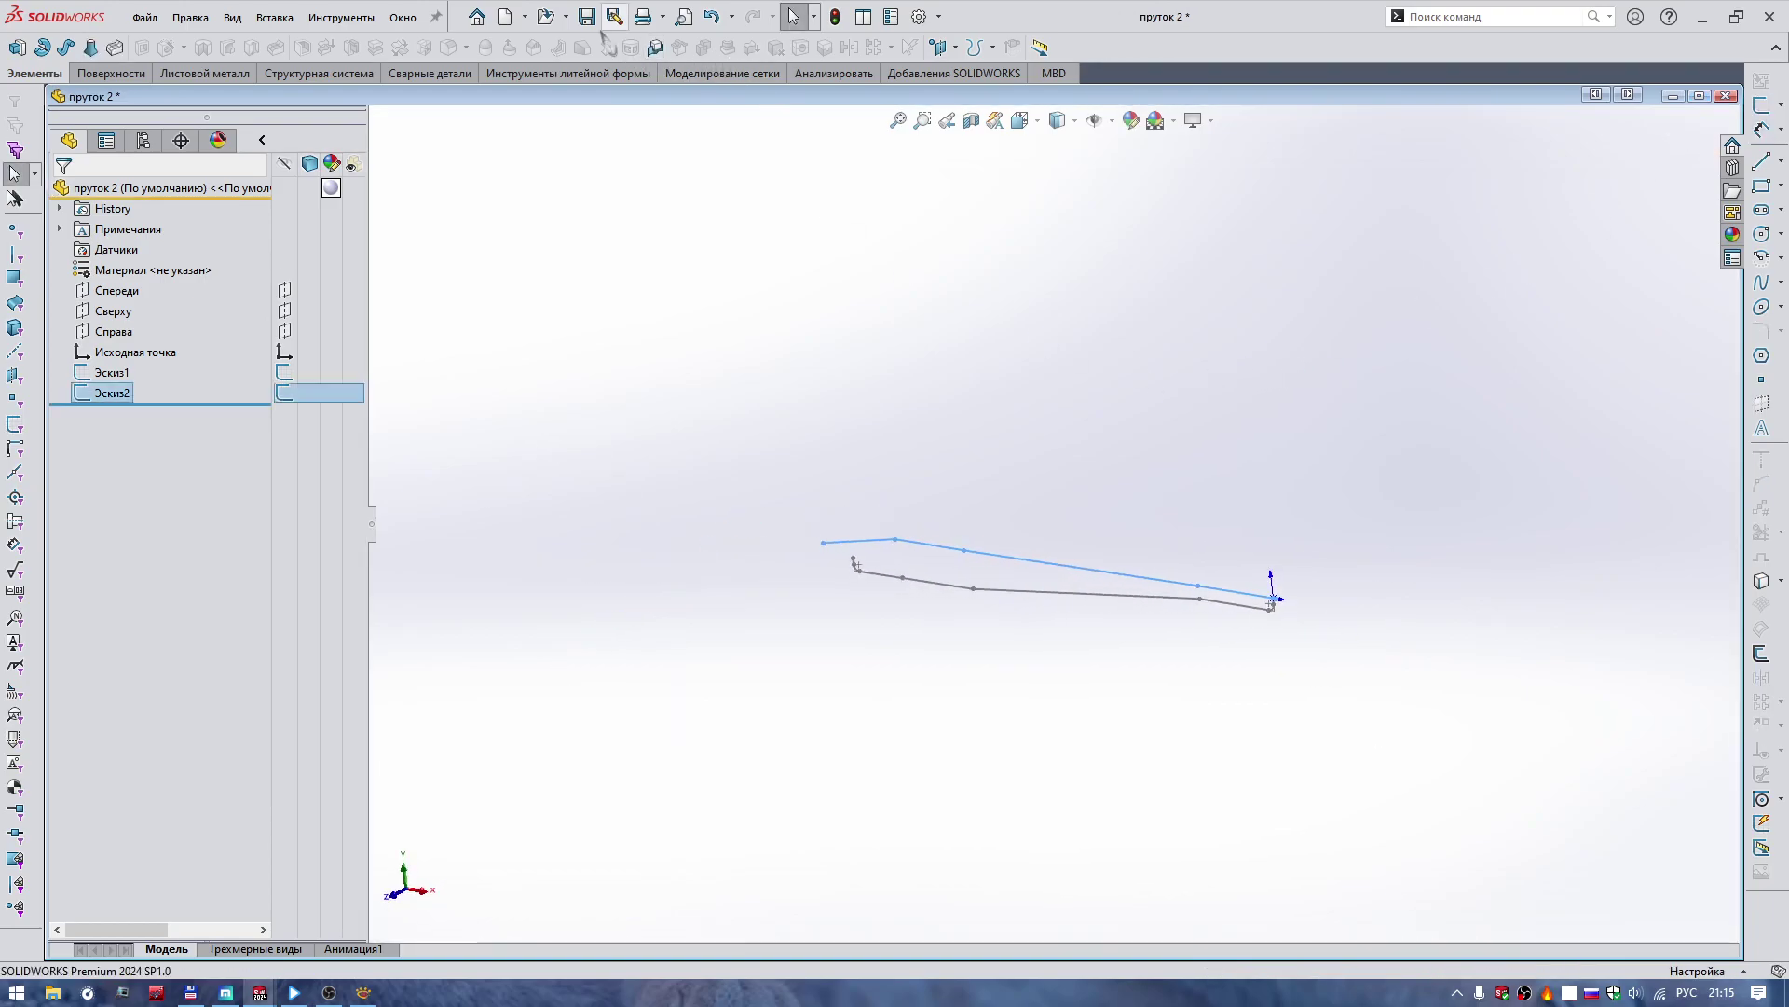
key("ctrl+s")
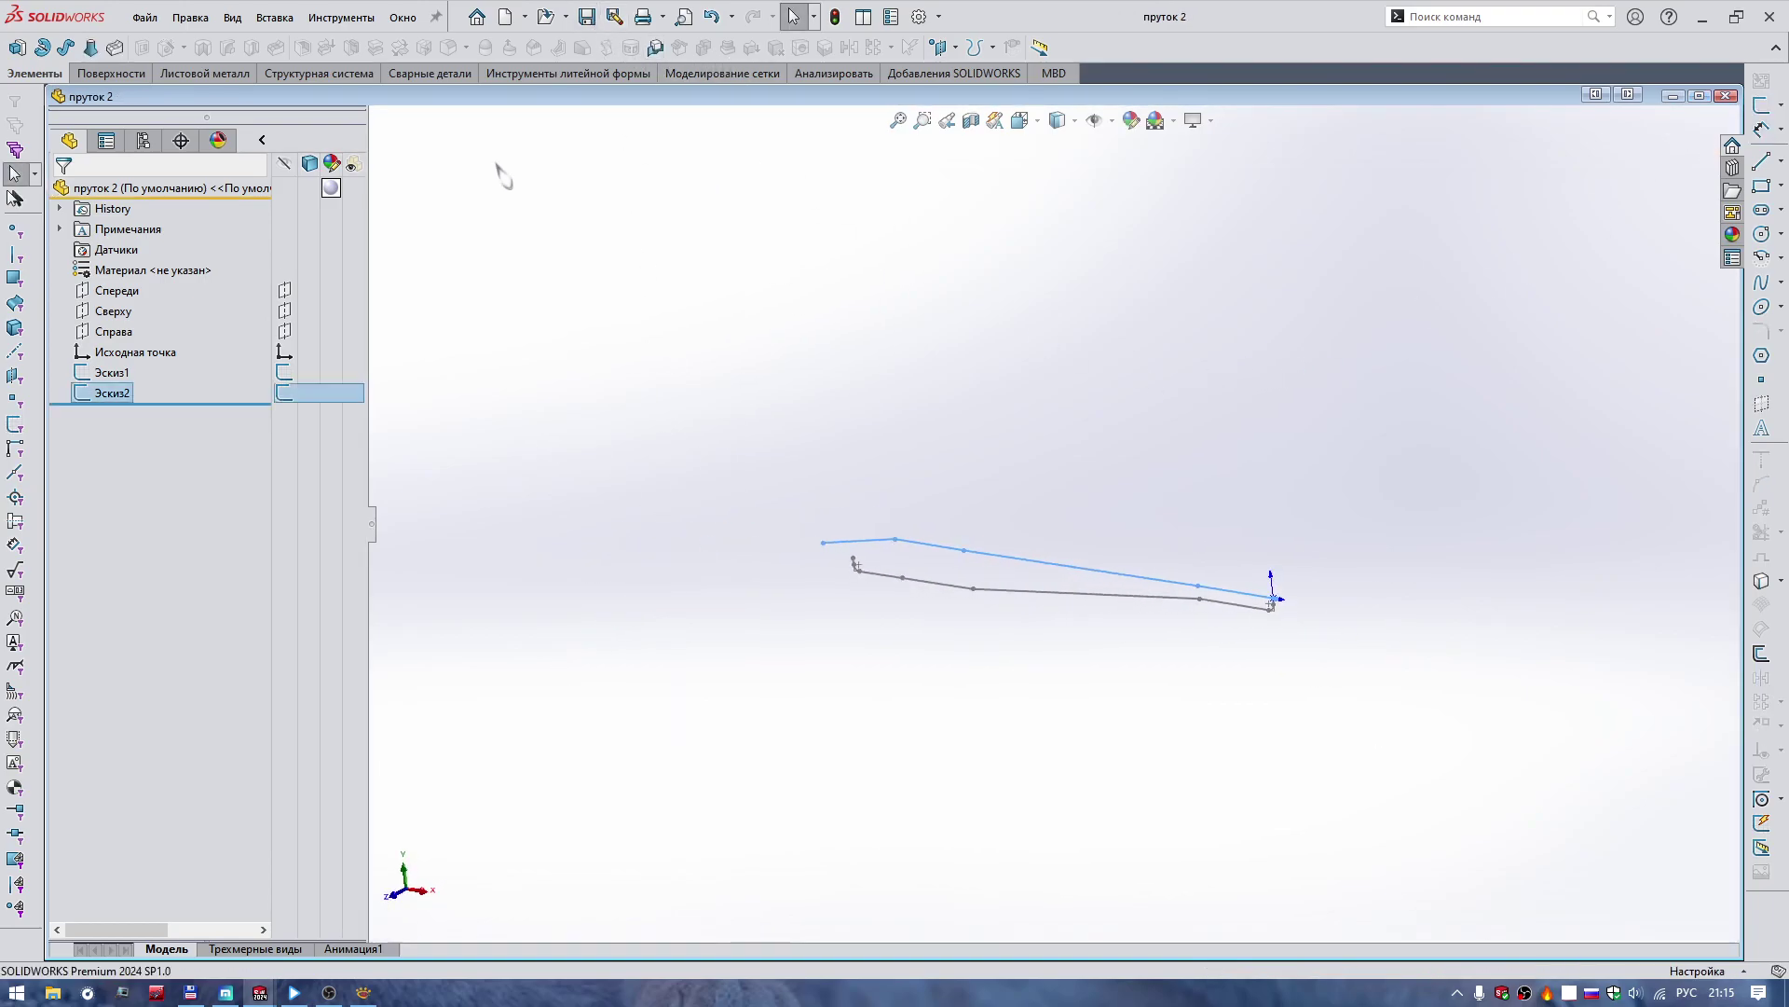
left_click(269, 21)
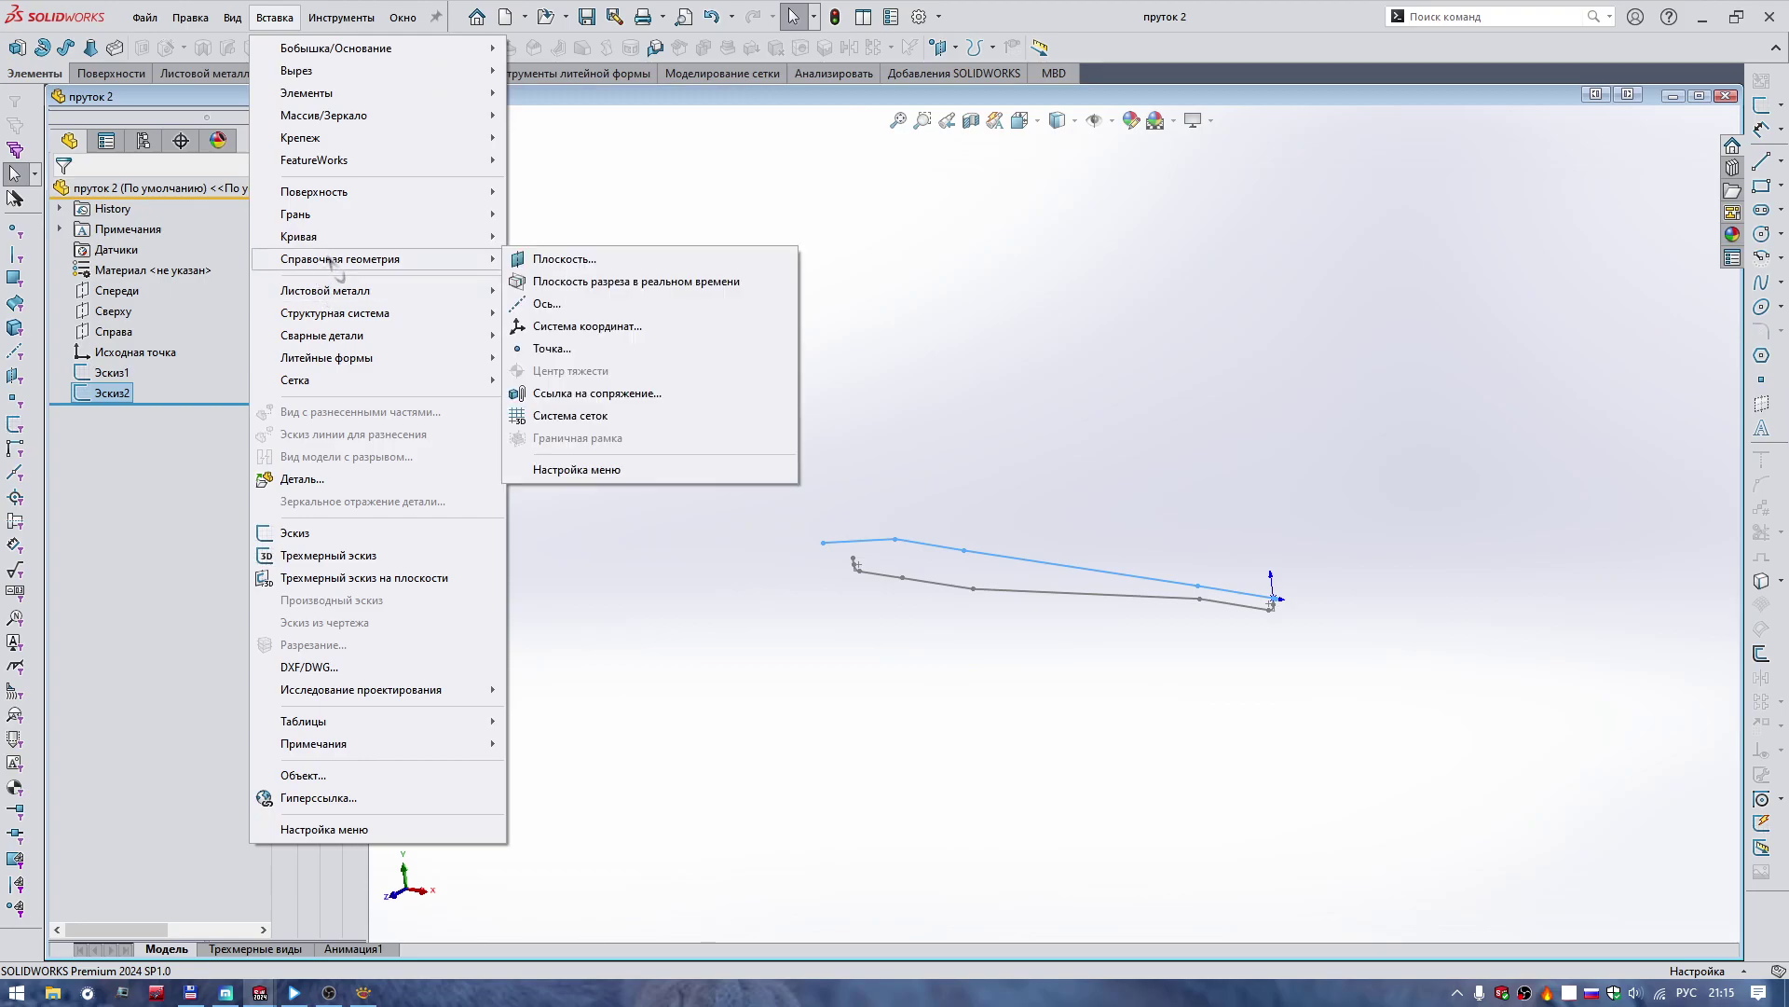
mouse_move(299, 236)
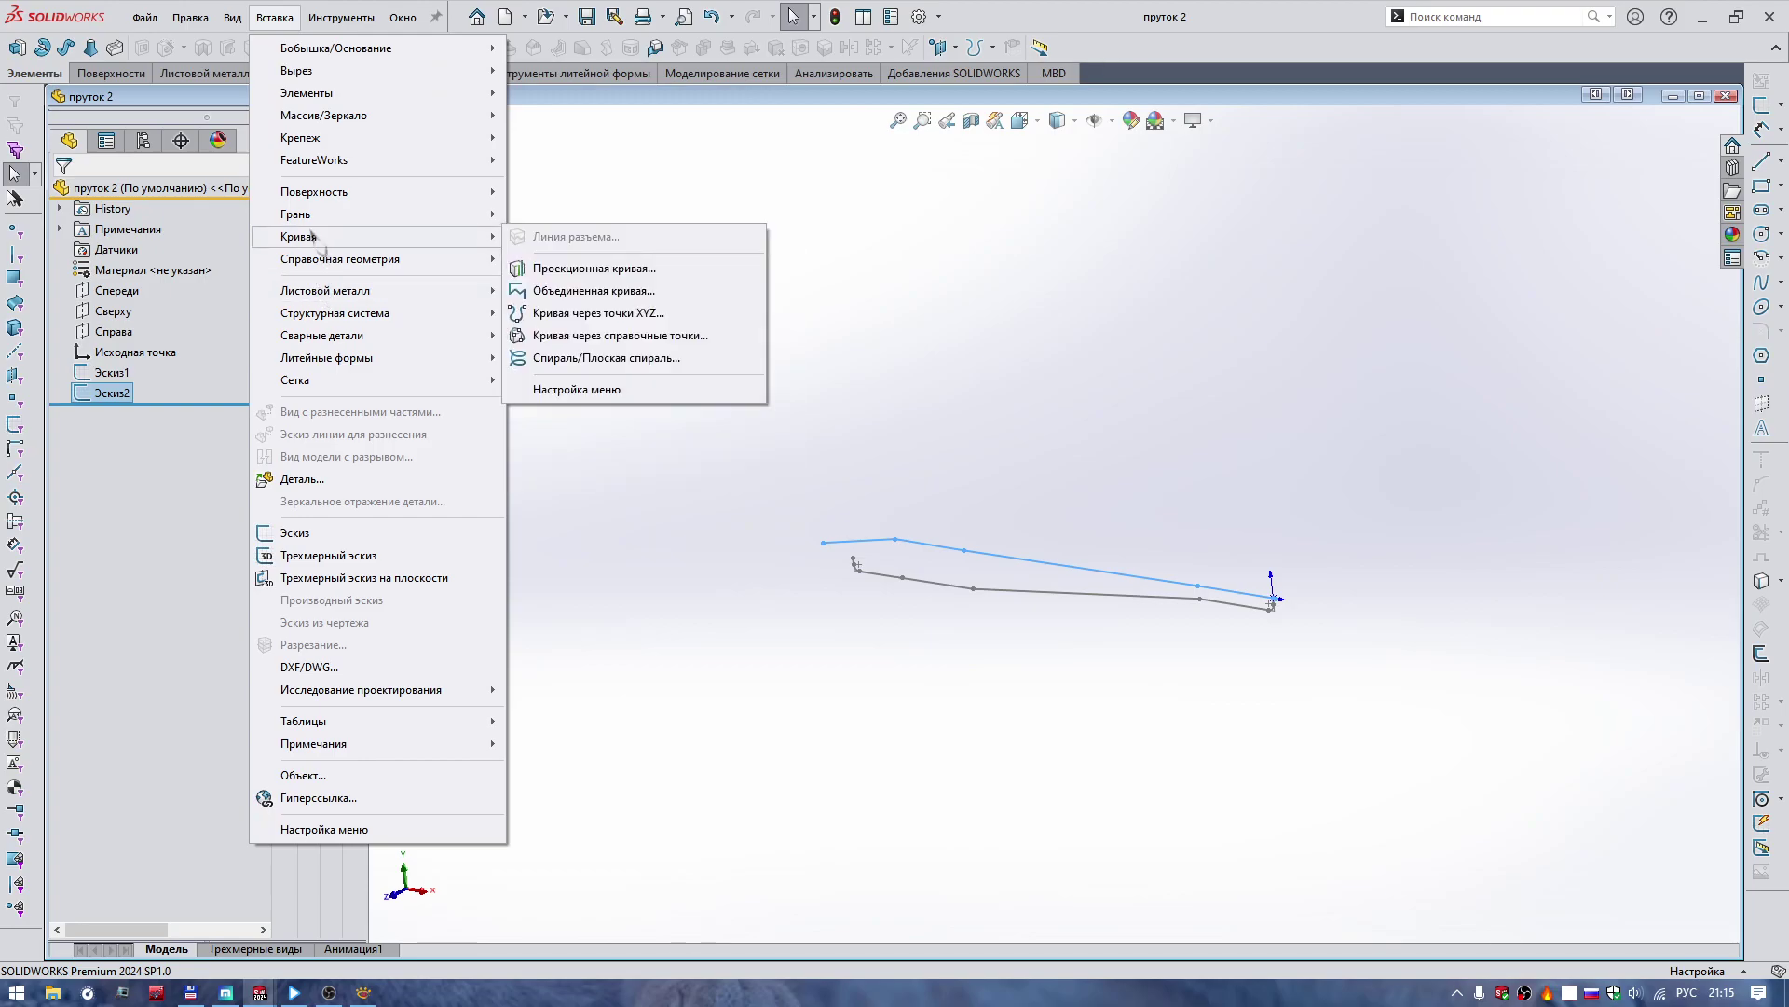
left_click(850, 288)
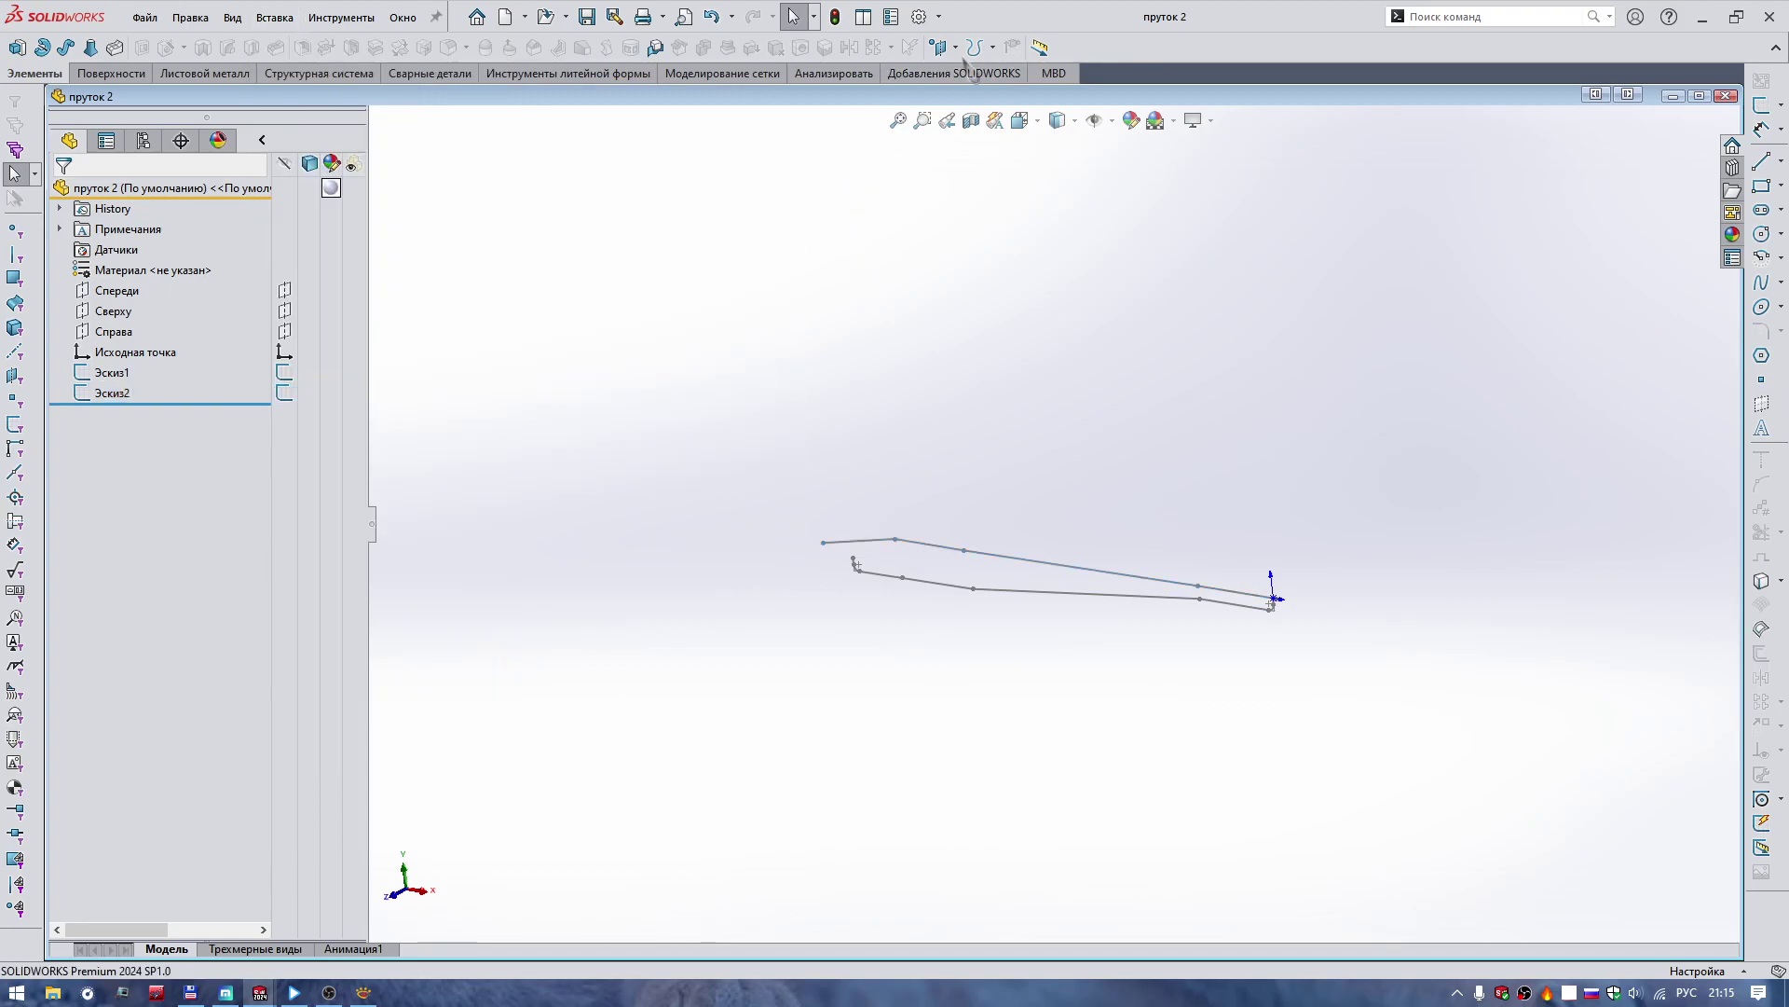
Create projected curve Кривая1 from Эскиз2 and Эскиз1.
left_click(994, 48)
left_click(1025, 76)
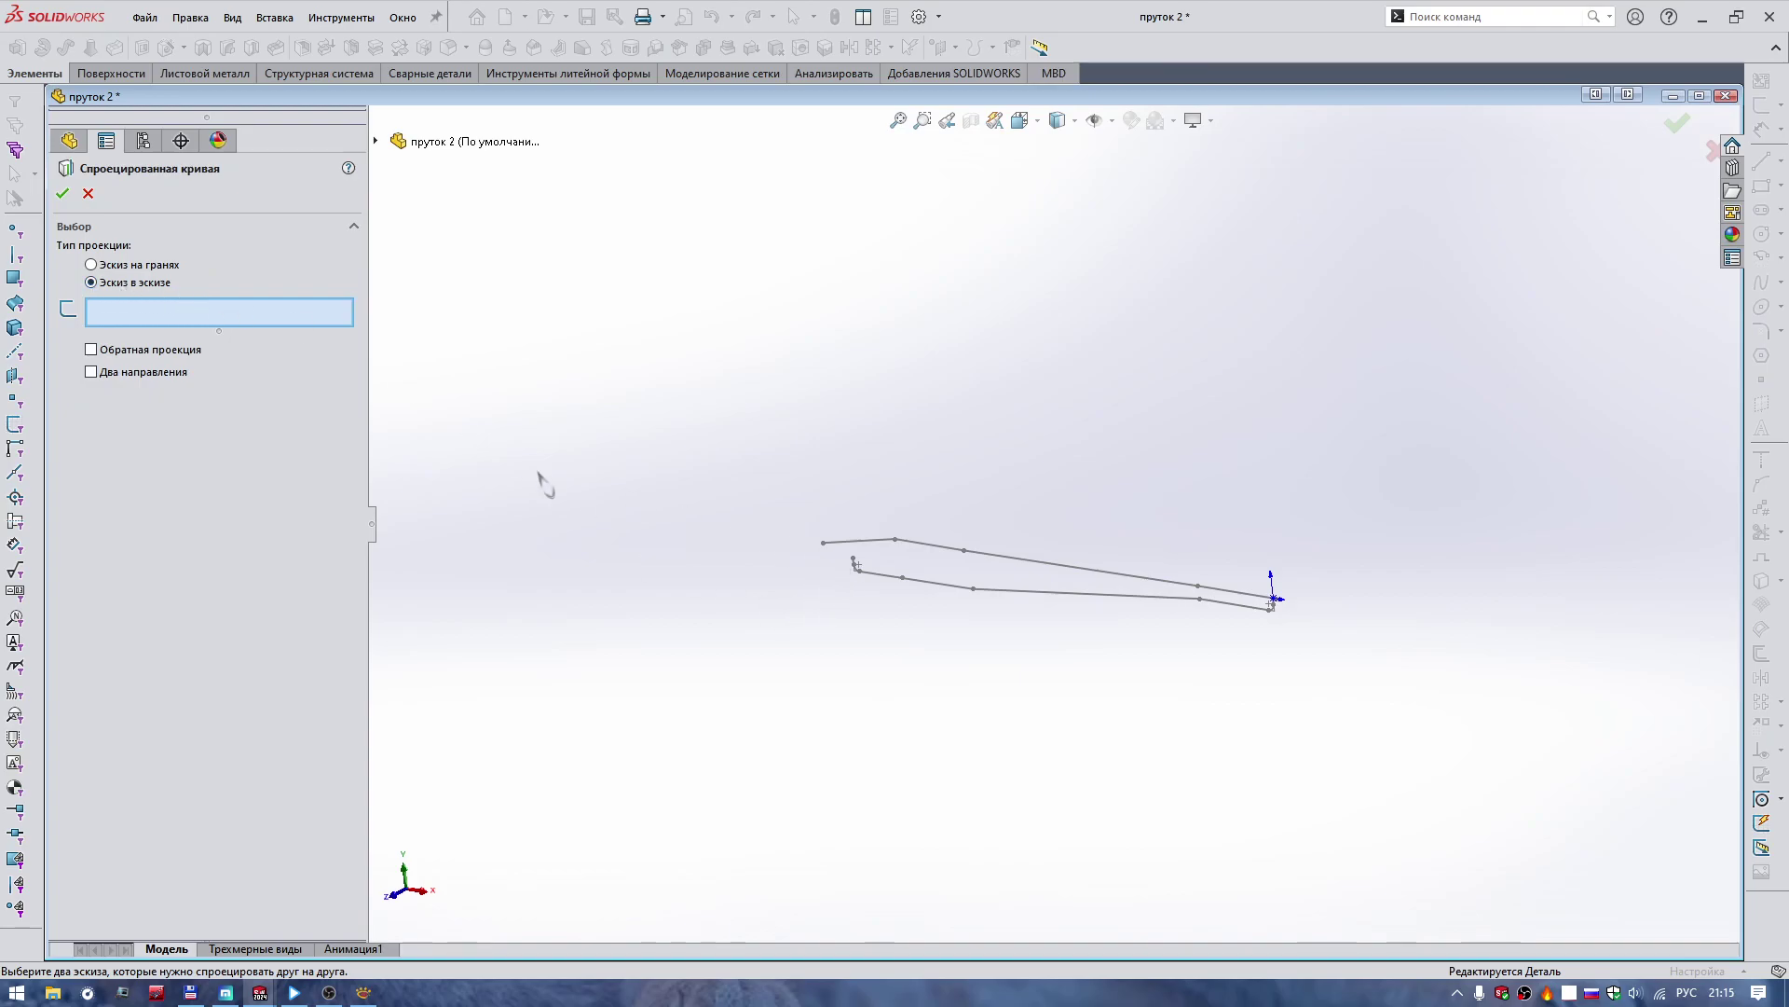
left_click(375, 141)
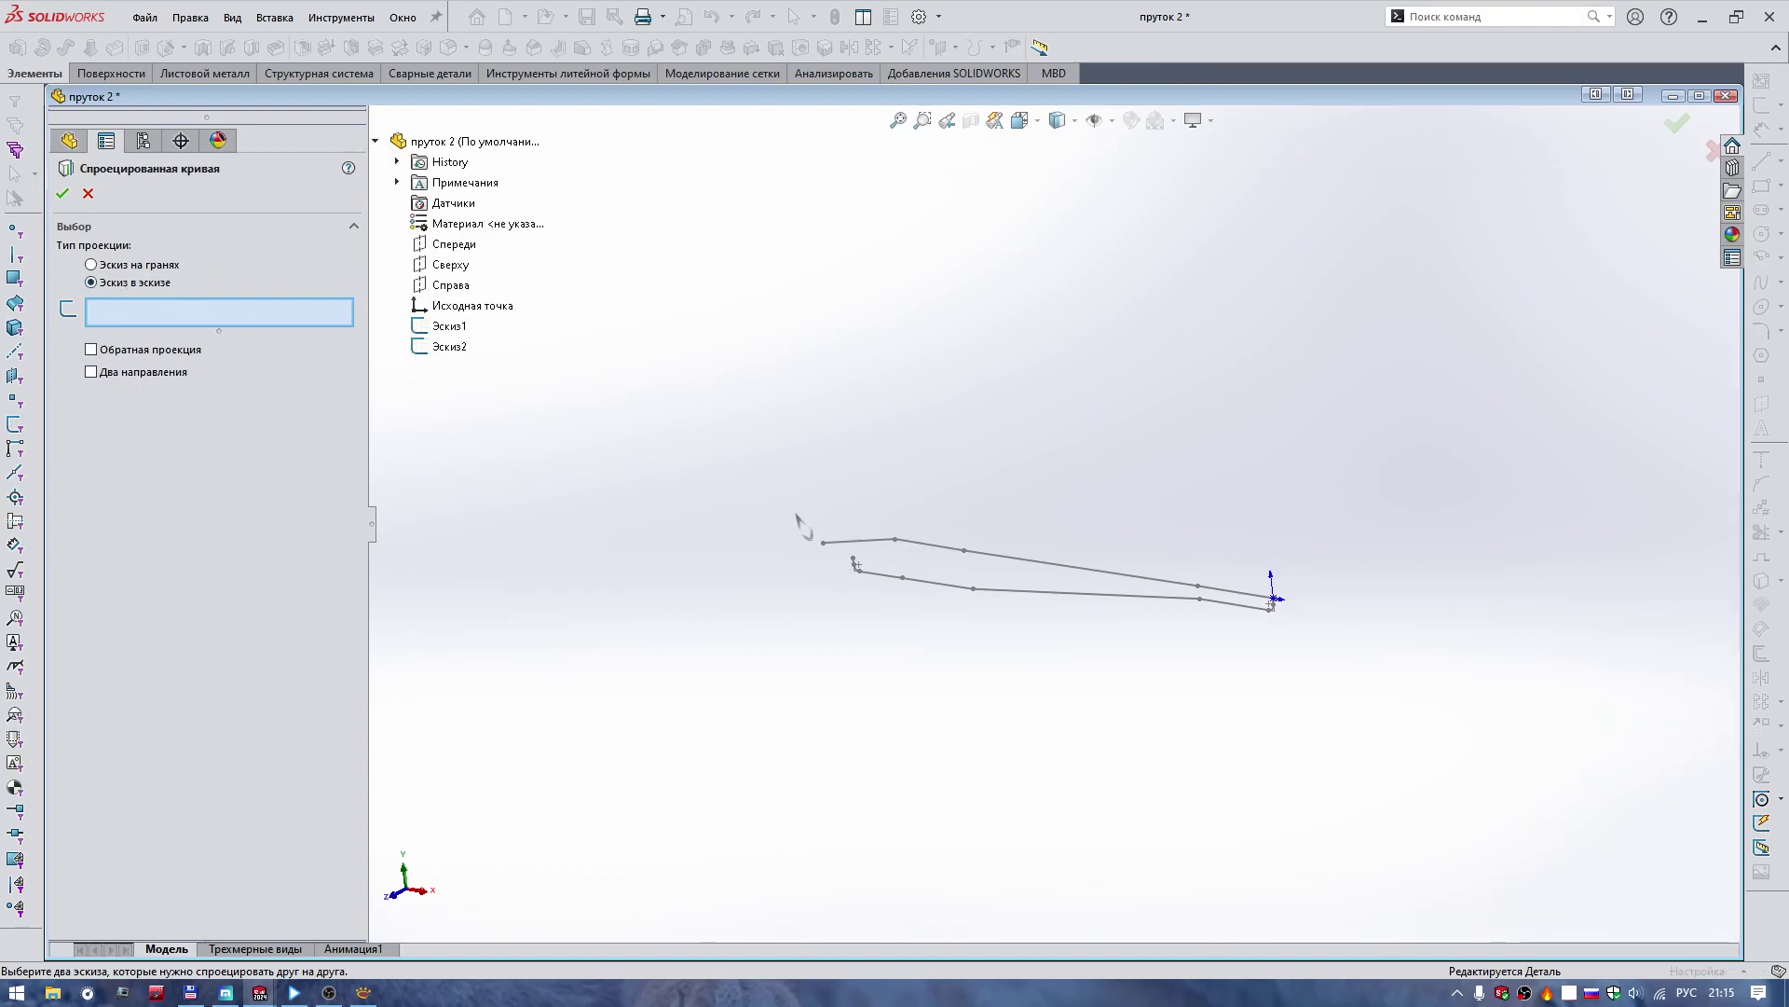
left_click(867, 545)
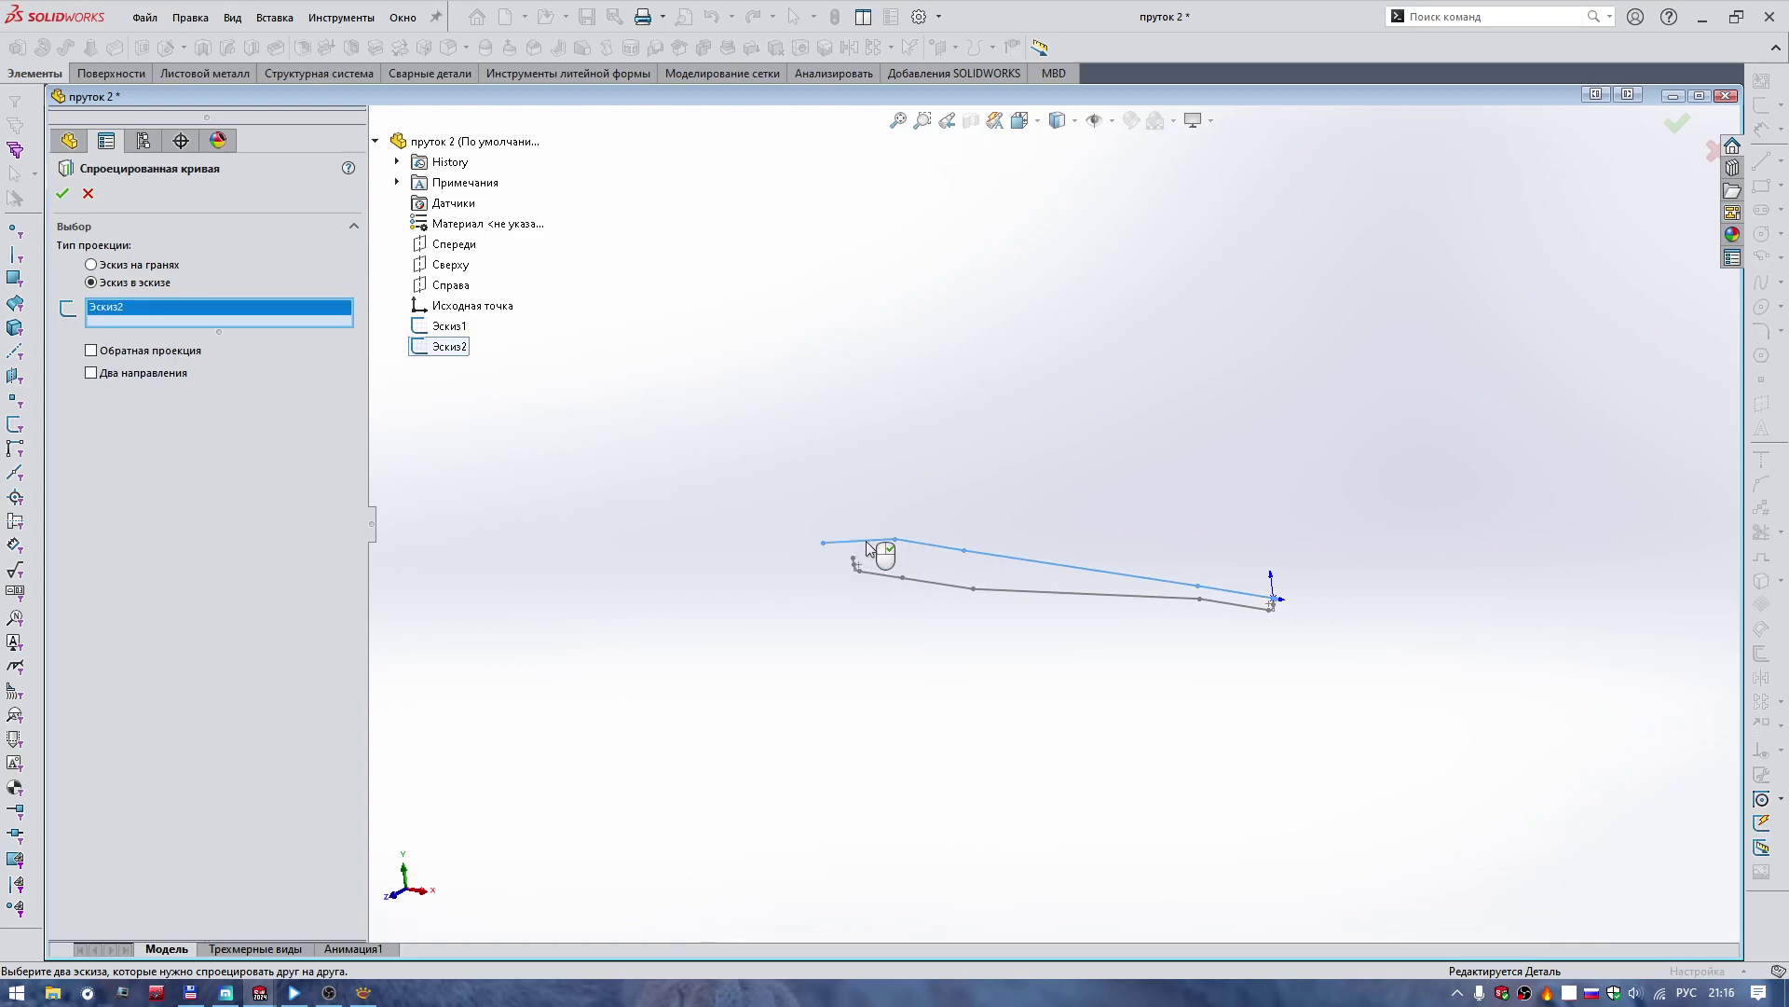
left_click(888, 580)
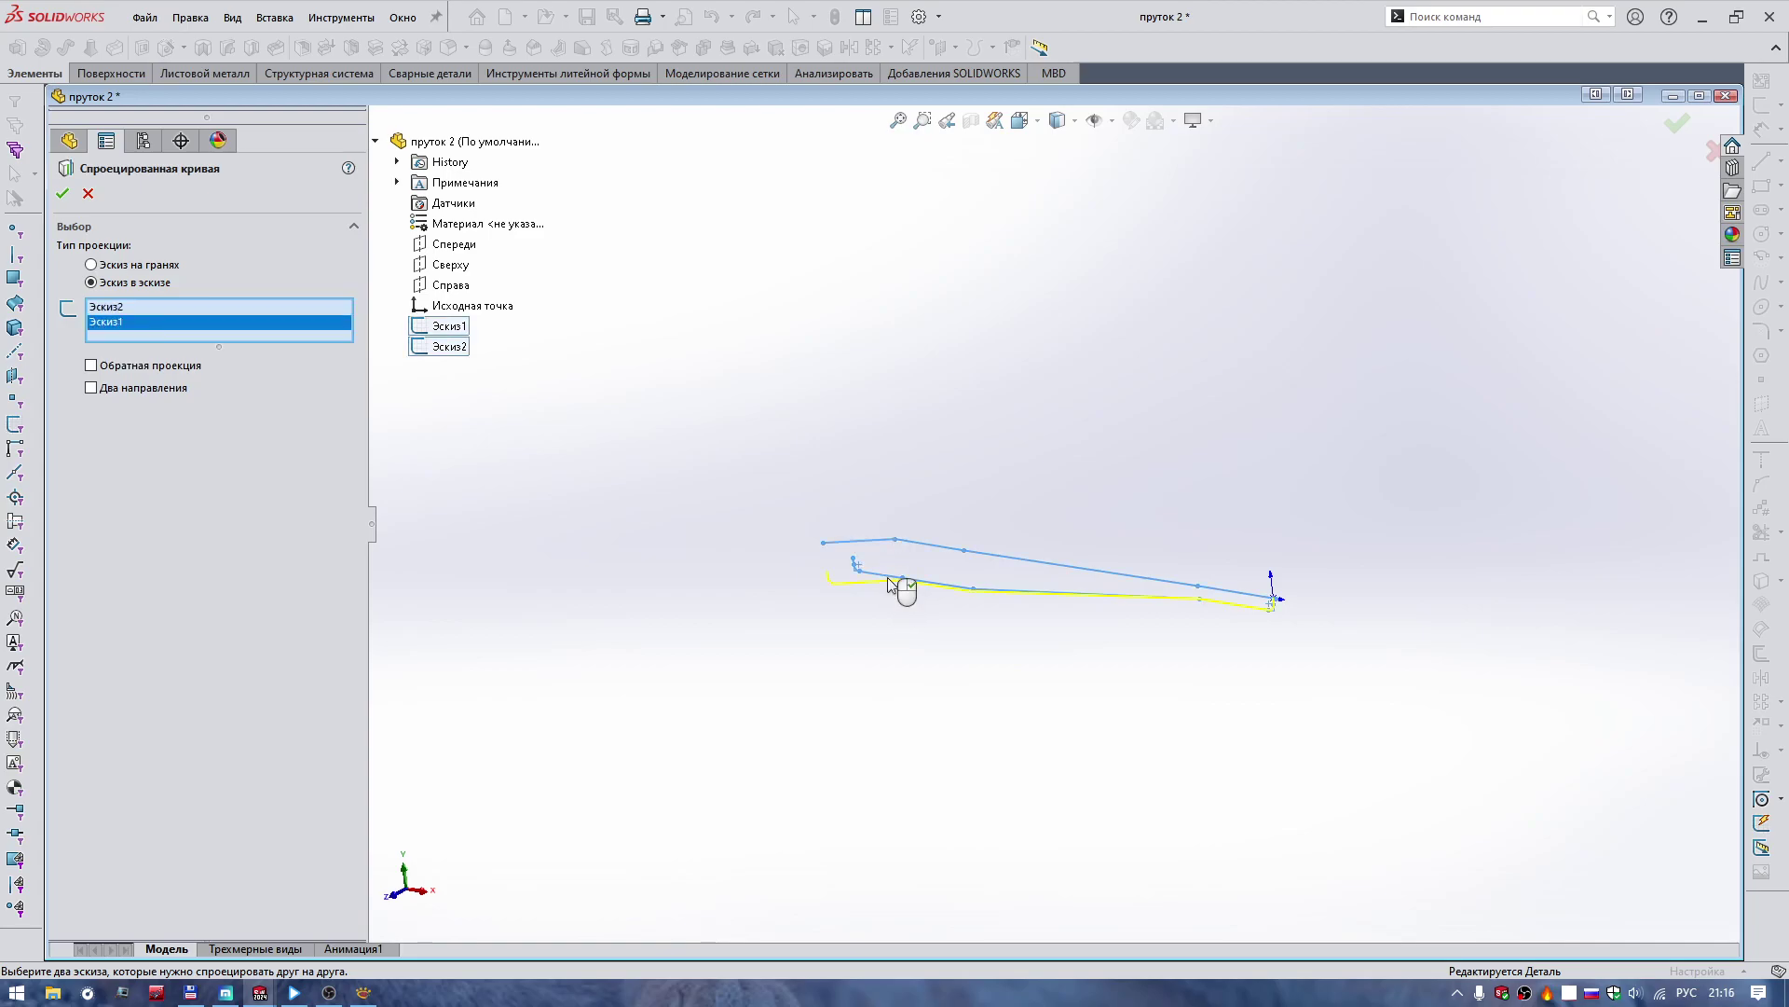
mouse_move(888, 578)
middle_mouse_down()
mouse_move(1063, 617)
mouse_move(983, 543)
mouse_move(944, 576)
middle_mouse_up()
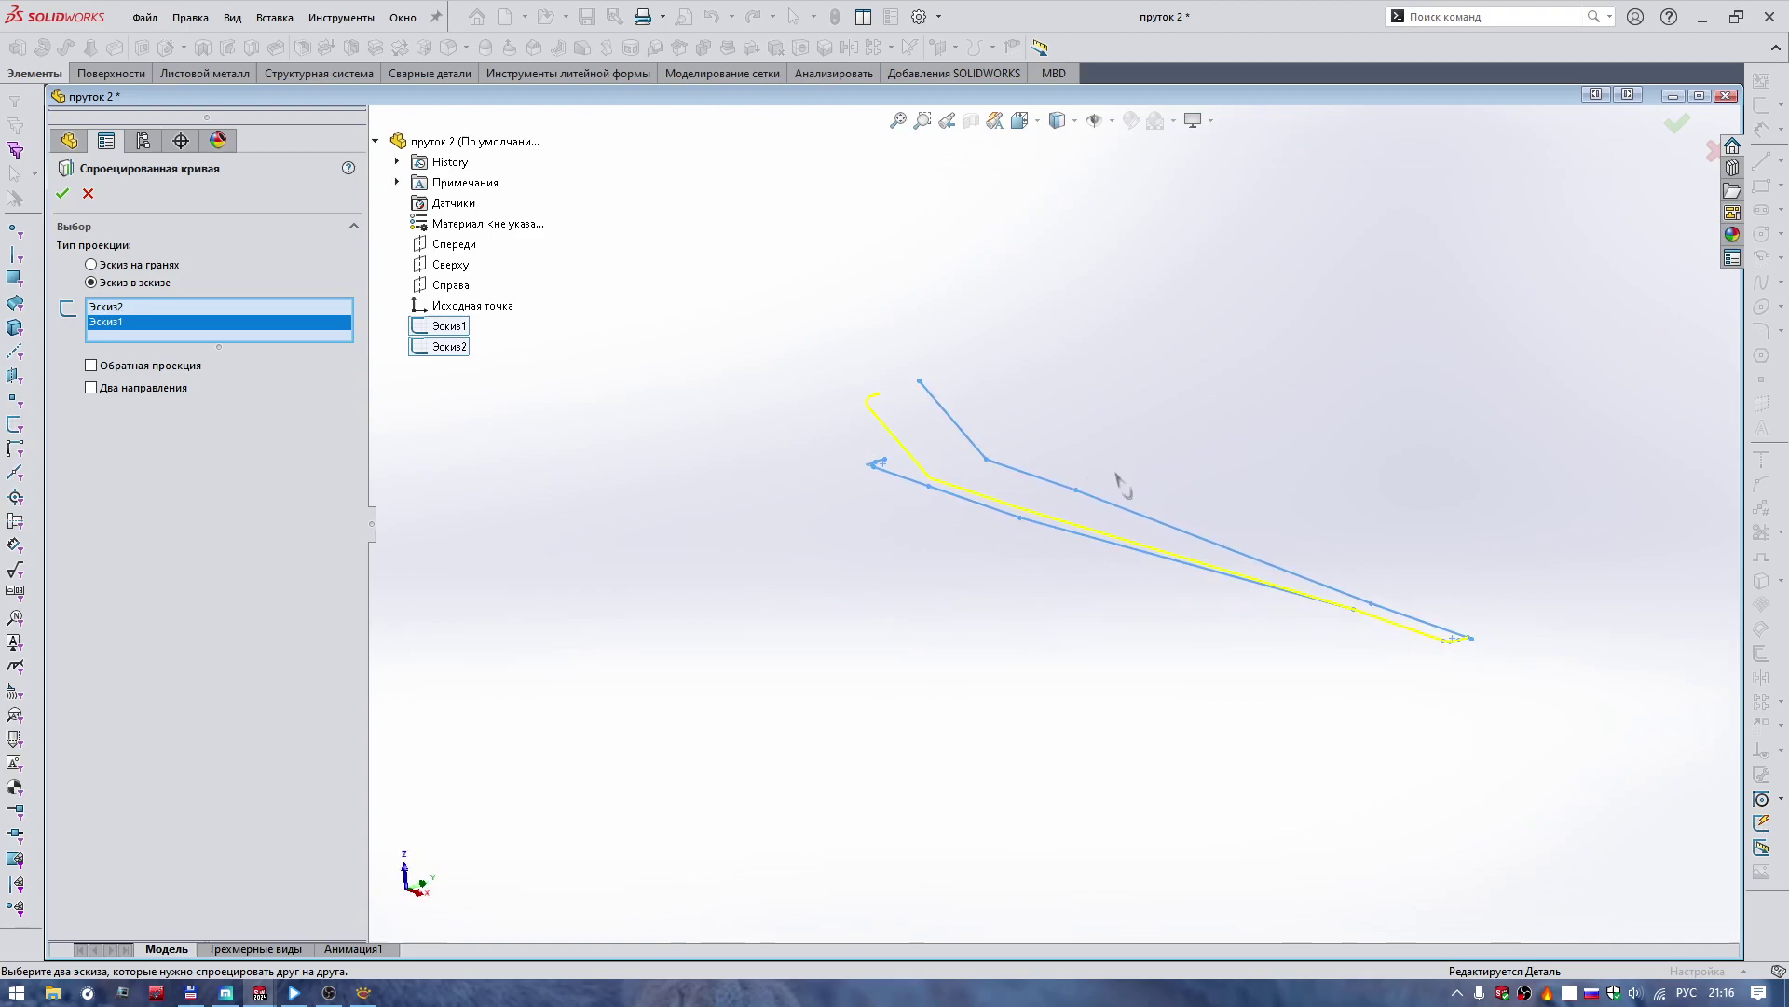
left_click(63, 192)
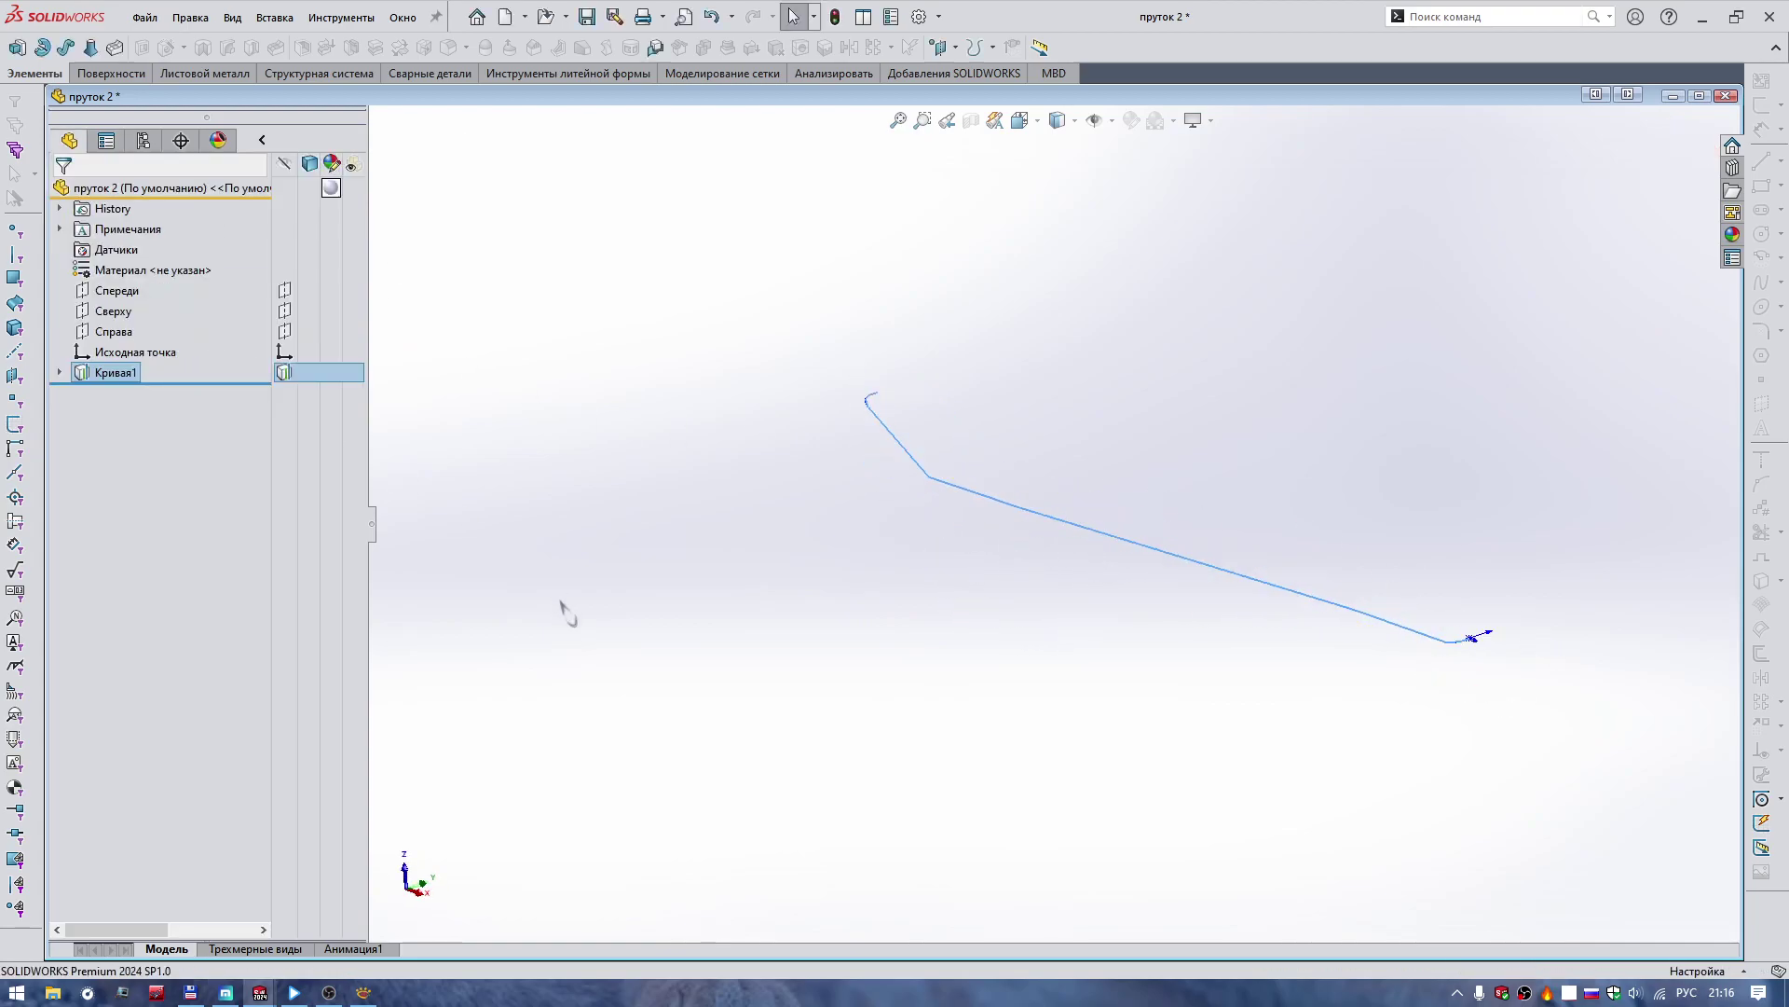
Expand Кривая1, check the Справа and Спереди planes, and select Сверху for the profile sketch.
left_click(58, 372)
mouse_move(699, 467)
middle_mouse_down()
mouse_move(756, 473)
mouse_move(556, 467)
mouse_move(480, 436)
mouse_move(641, 484)
mouse_move(935, 490)
middle_mouse_up()
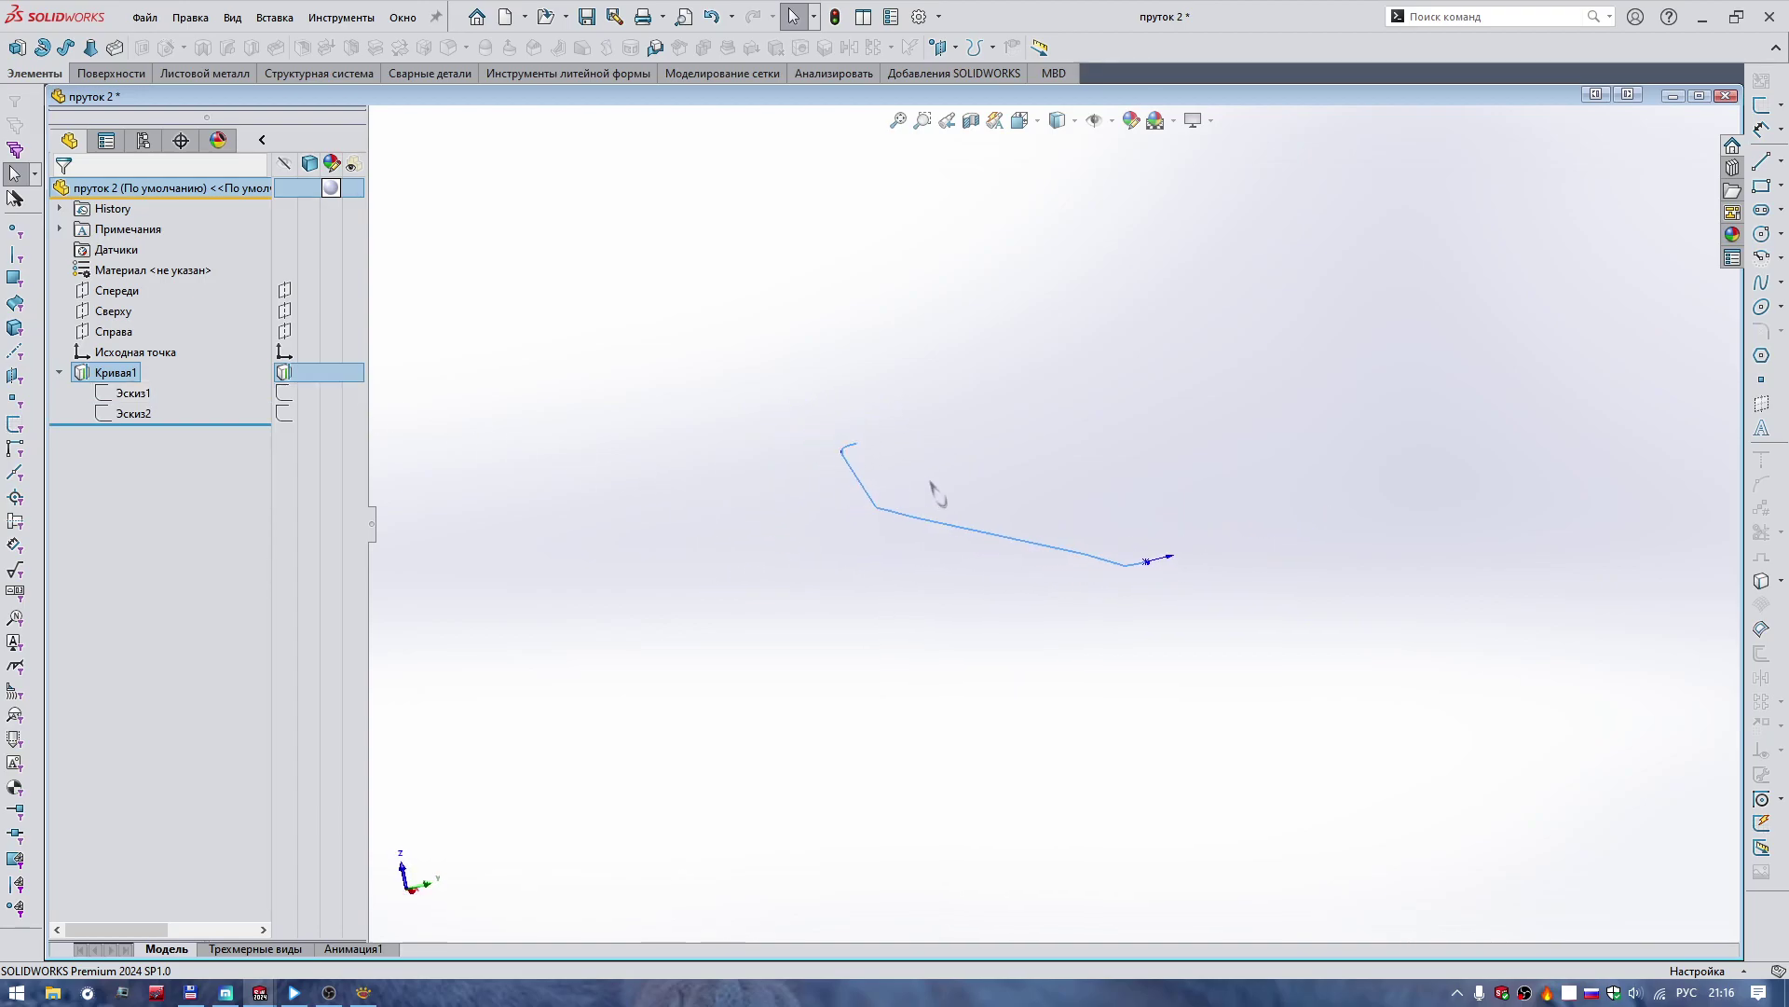
left_click(104, 332)
left_click(177, 314)
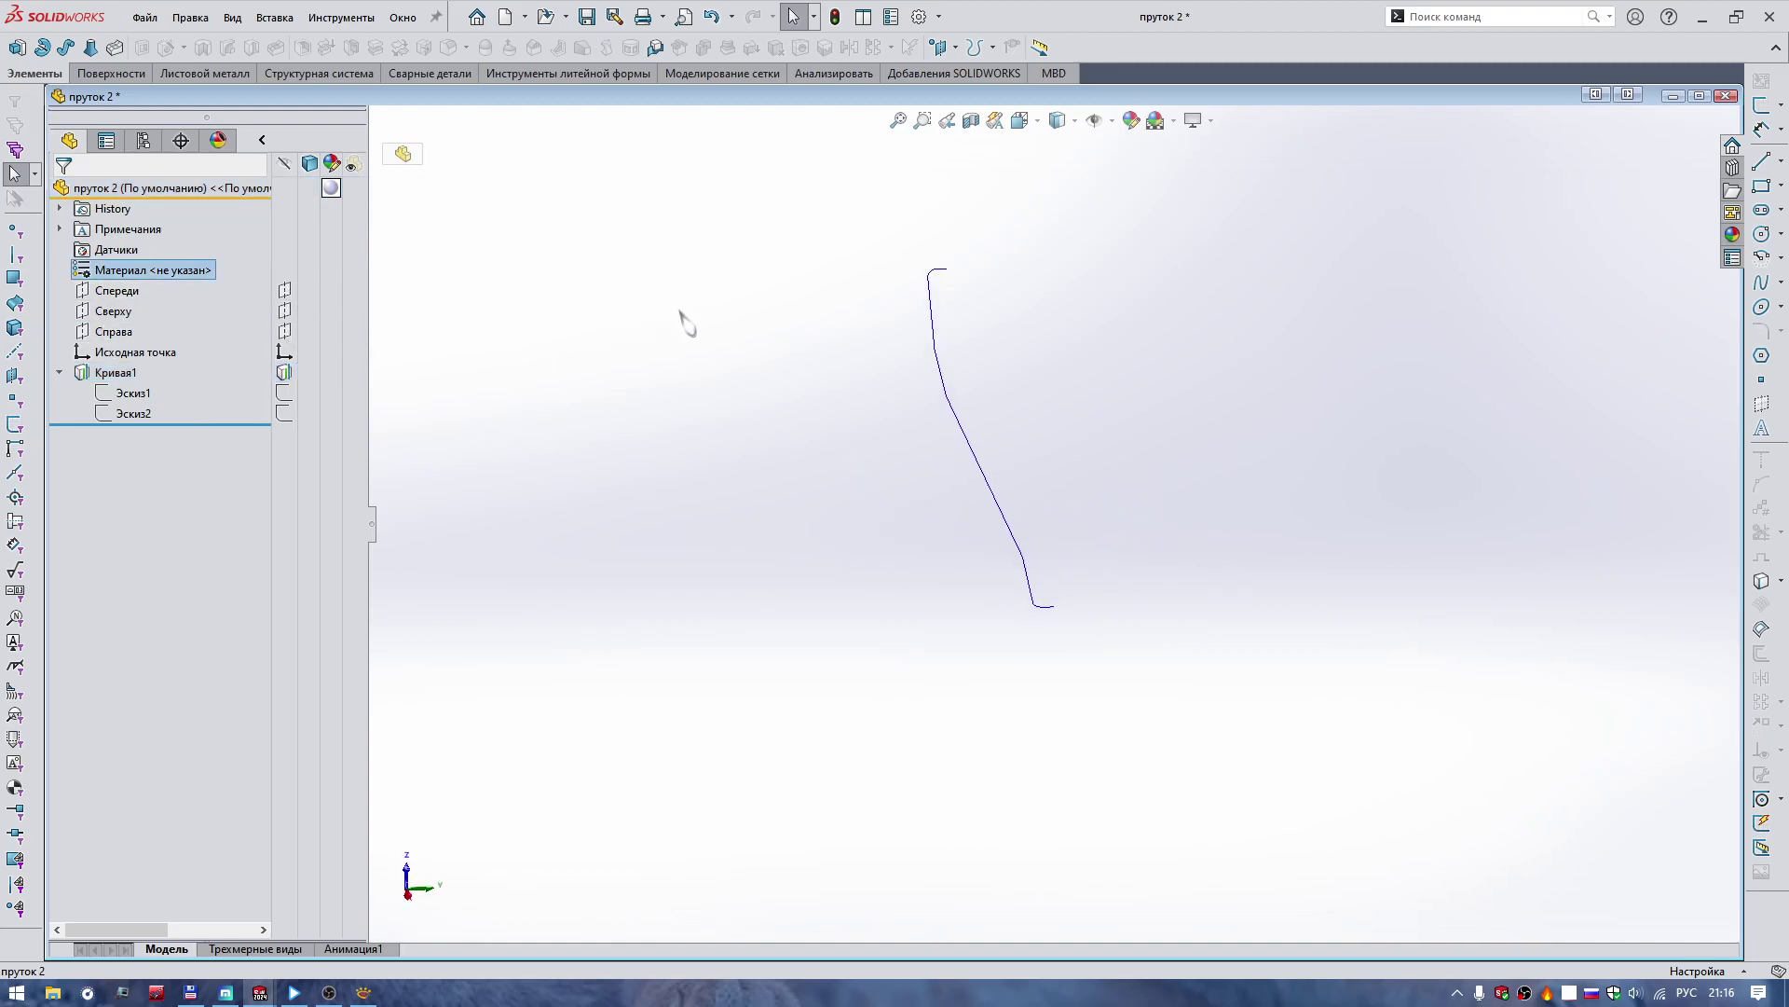
left_click(284, 290)
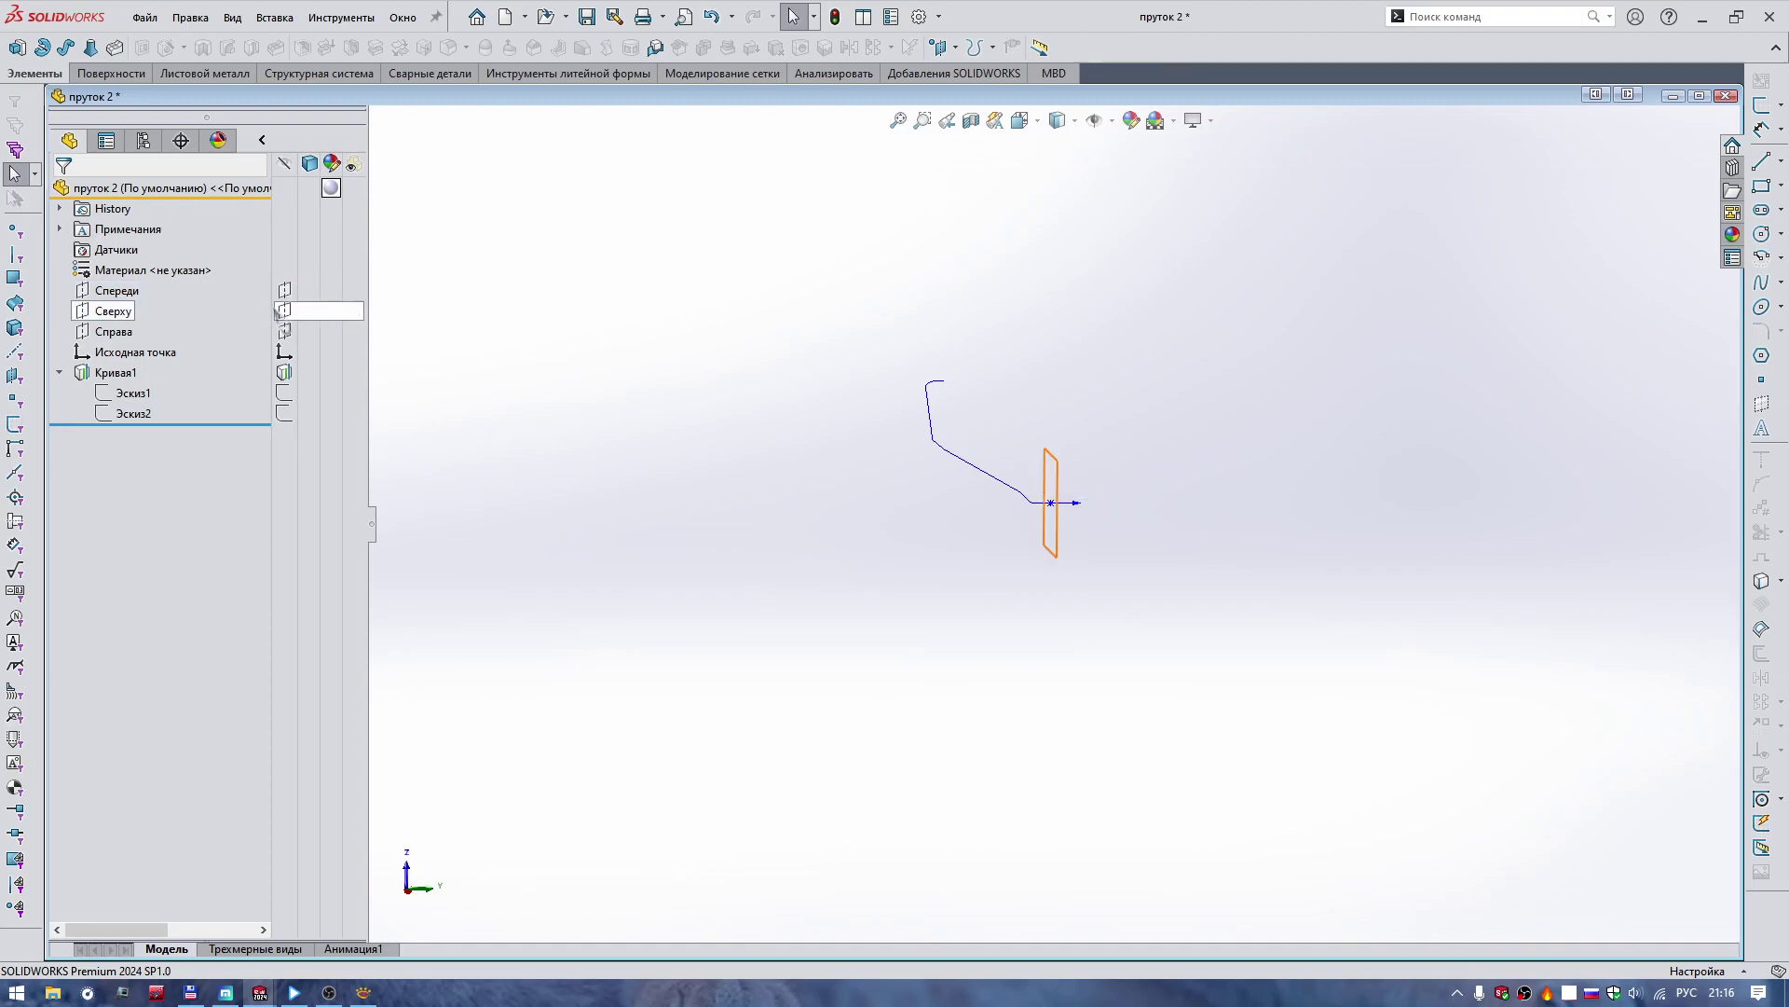
left_click(285, 313)
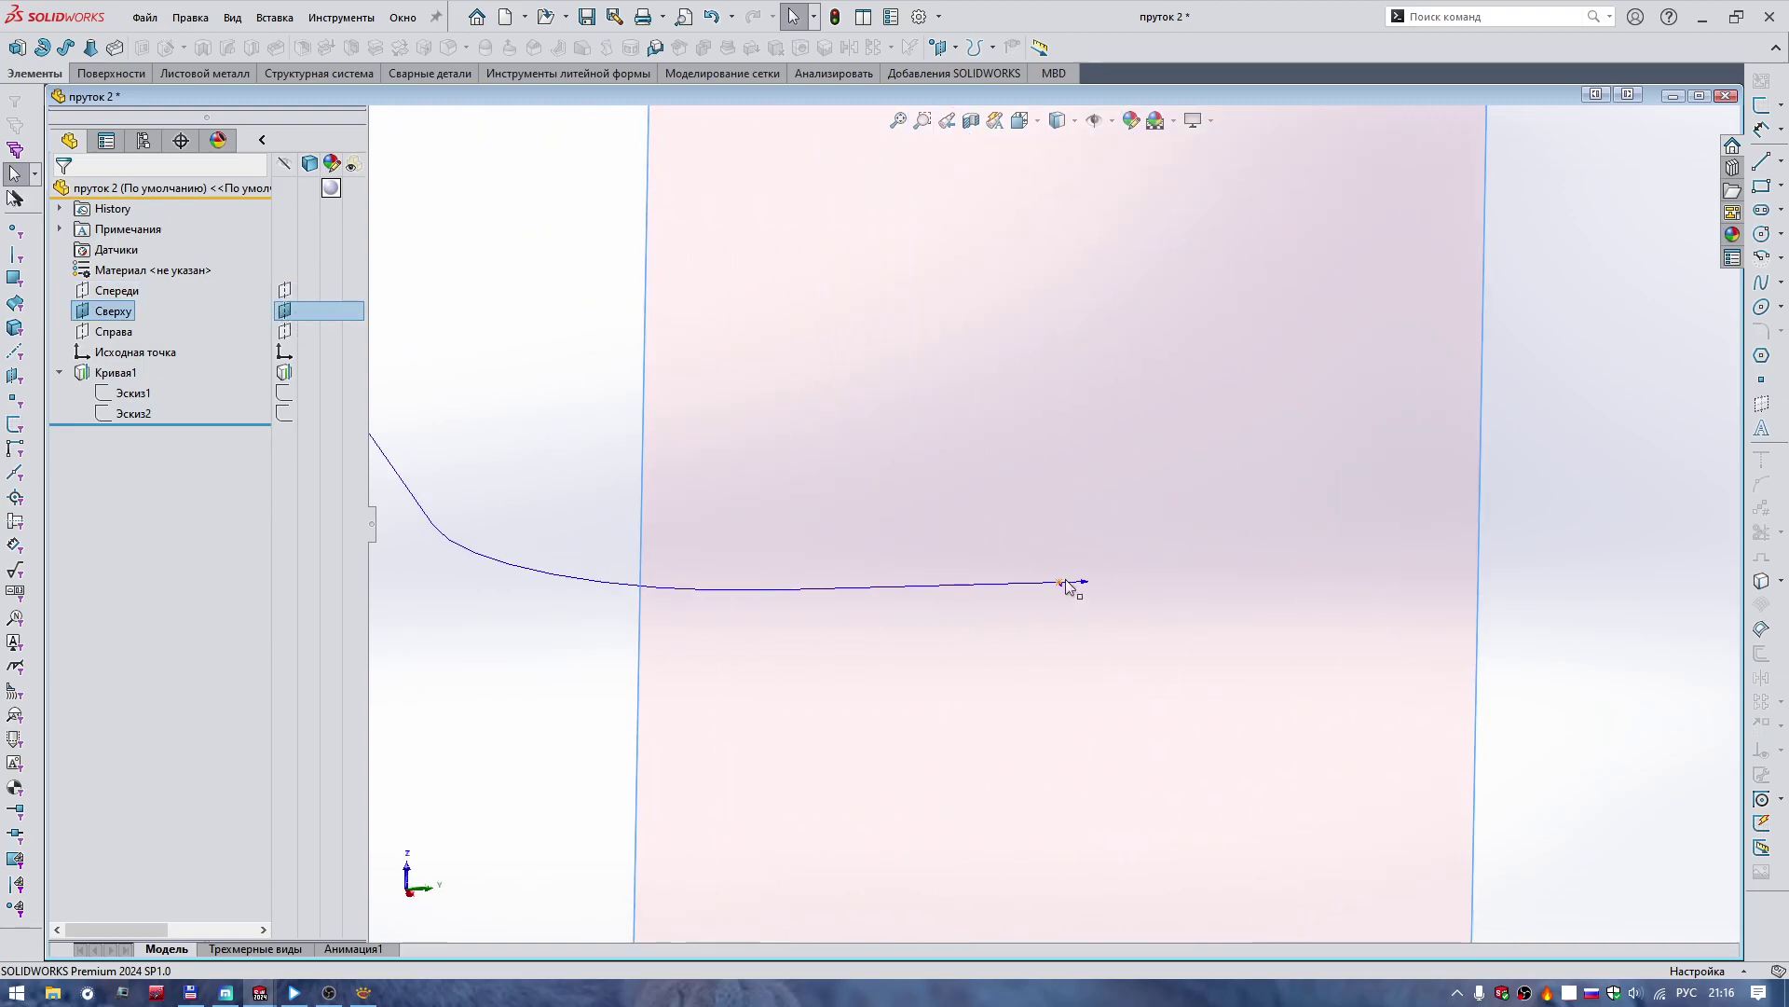
left_click(113, 311)
Start a sketch on the Сверху plane and draw a circle at the curve's end.
mouse_move(632, 505)
right_mouse_down()
mouse_move(664, 536)
mouse_move(715, 511)
right_mouse_up()
scroll(1059, 531, "down", 5)
scroll(1134, 555, "up", 3)
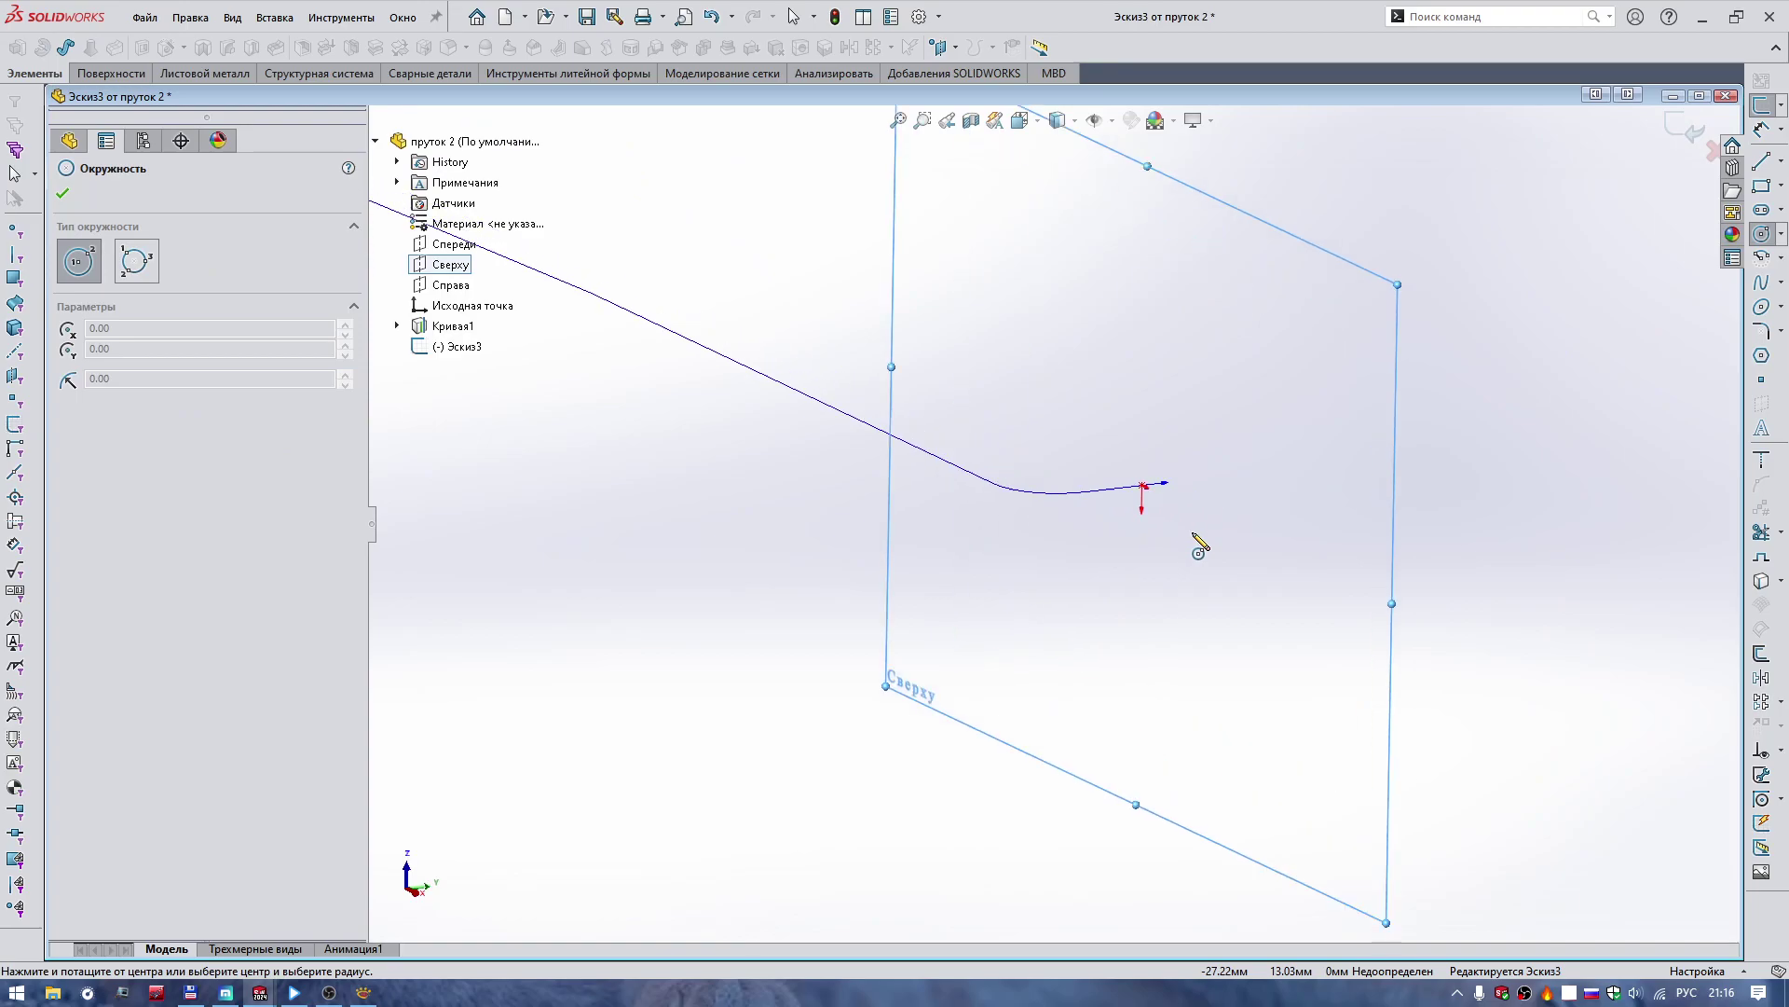
scroll(1025, 494, "down", 2)
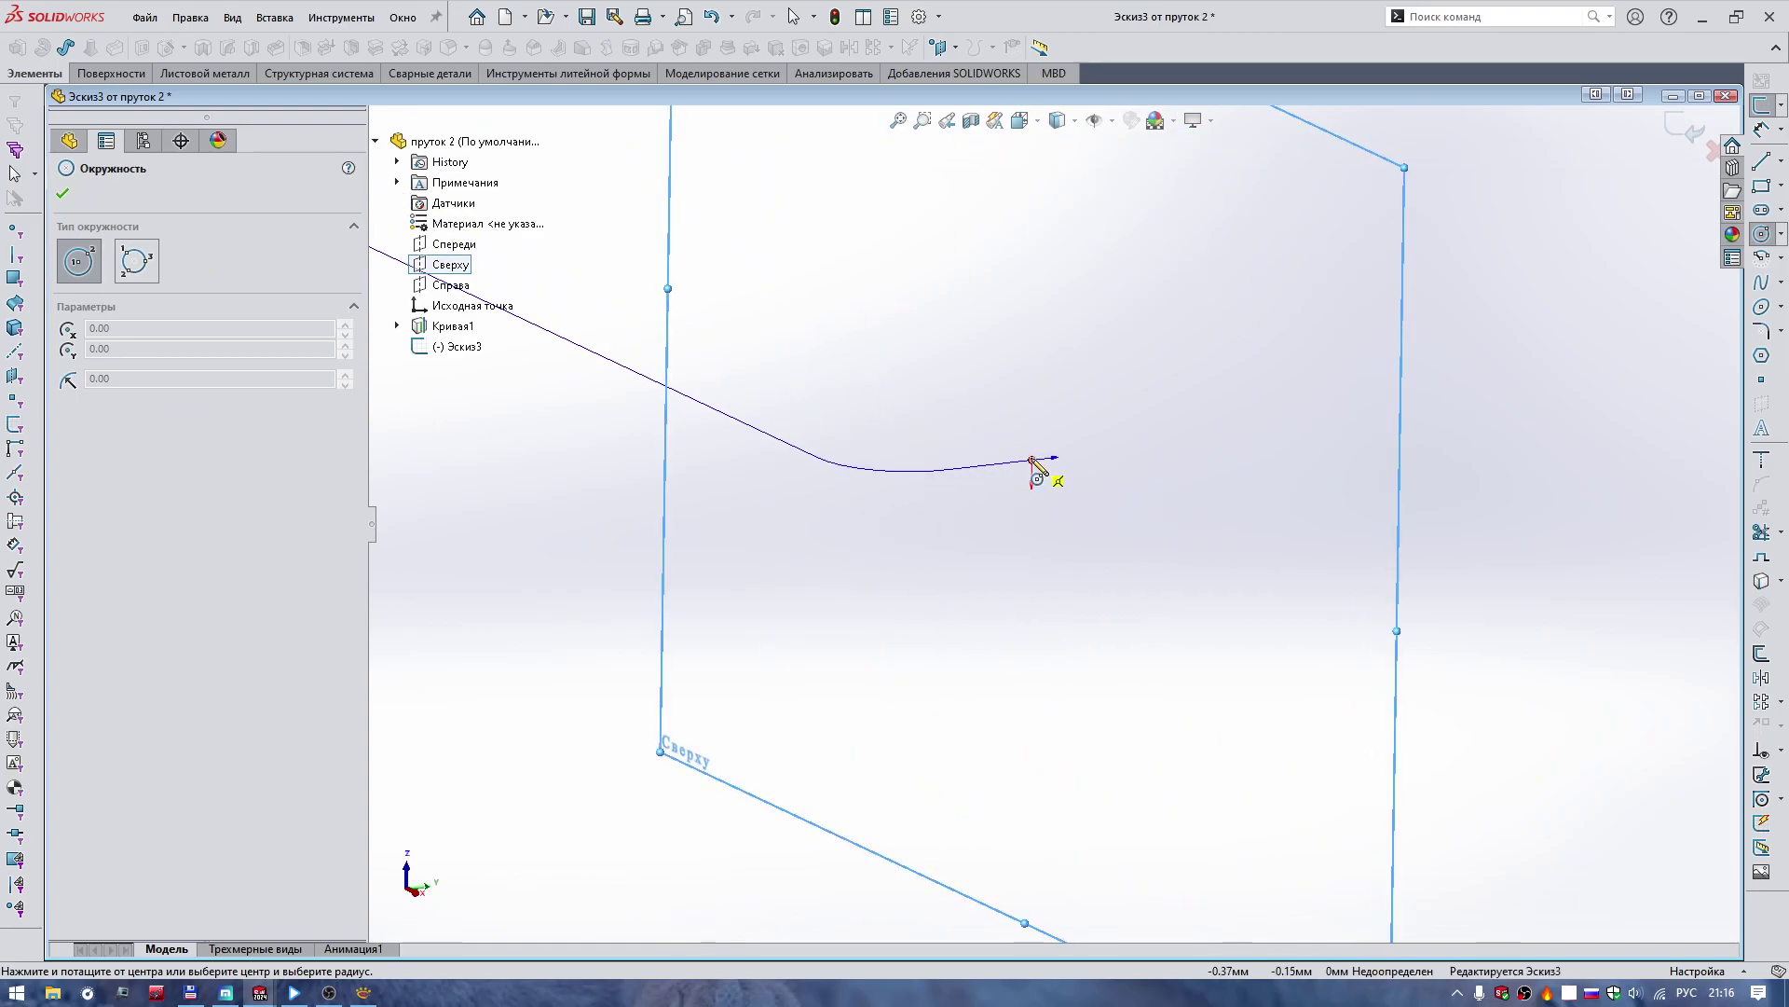
left_click_drag(1032, 459, 1071, 494)
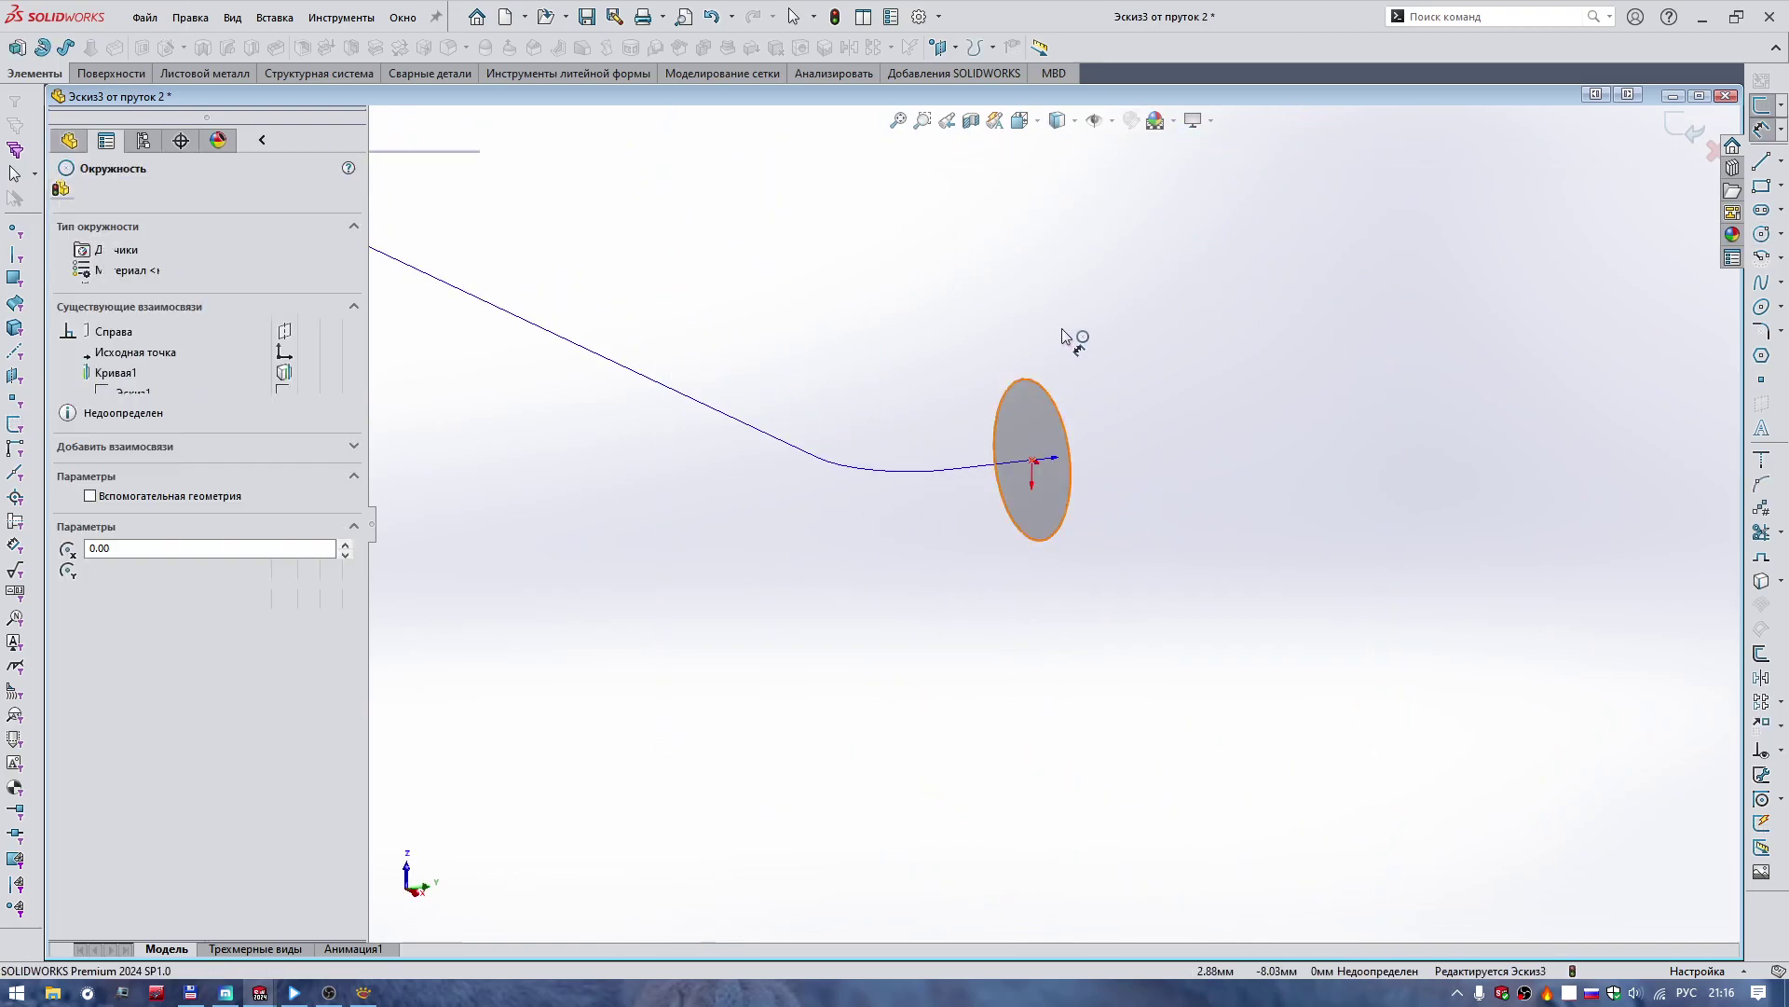
Dimension the circle's diameter to 12 mm.
right_click_drag(1061, 328, 1067, 299)
left_click(1067, 299)
type("12")
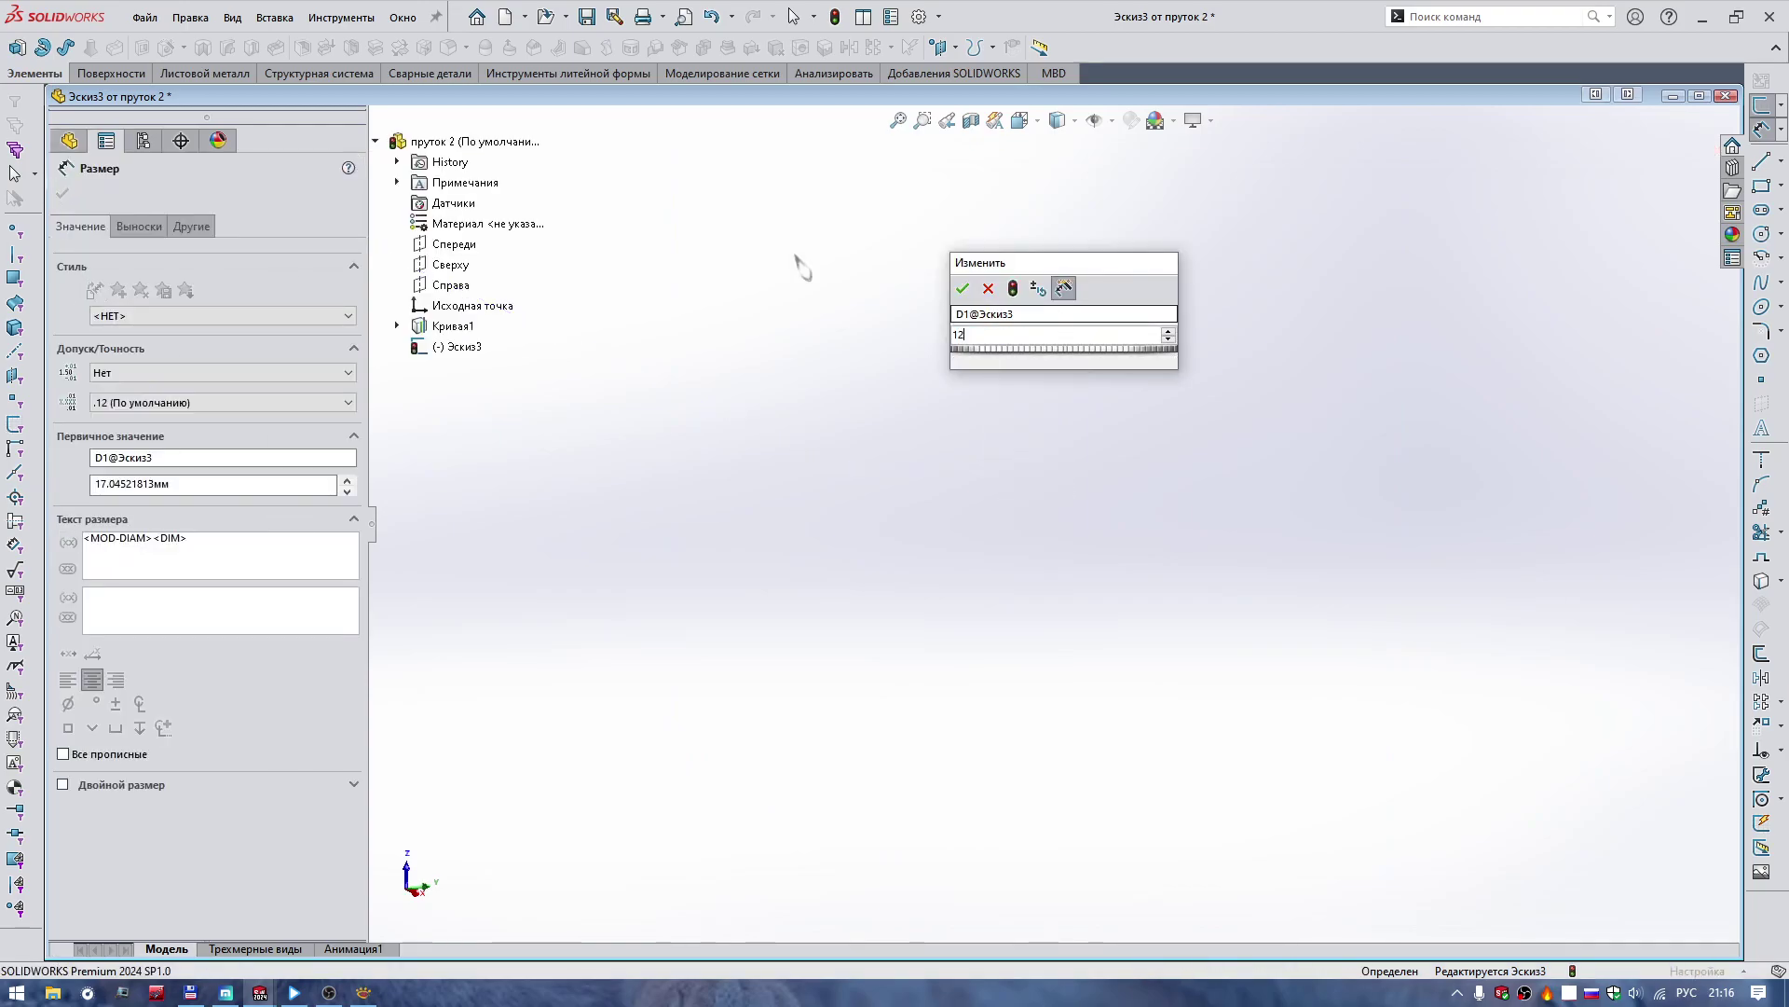
key("Return")
key("Escape")
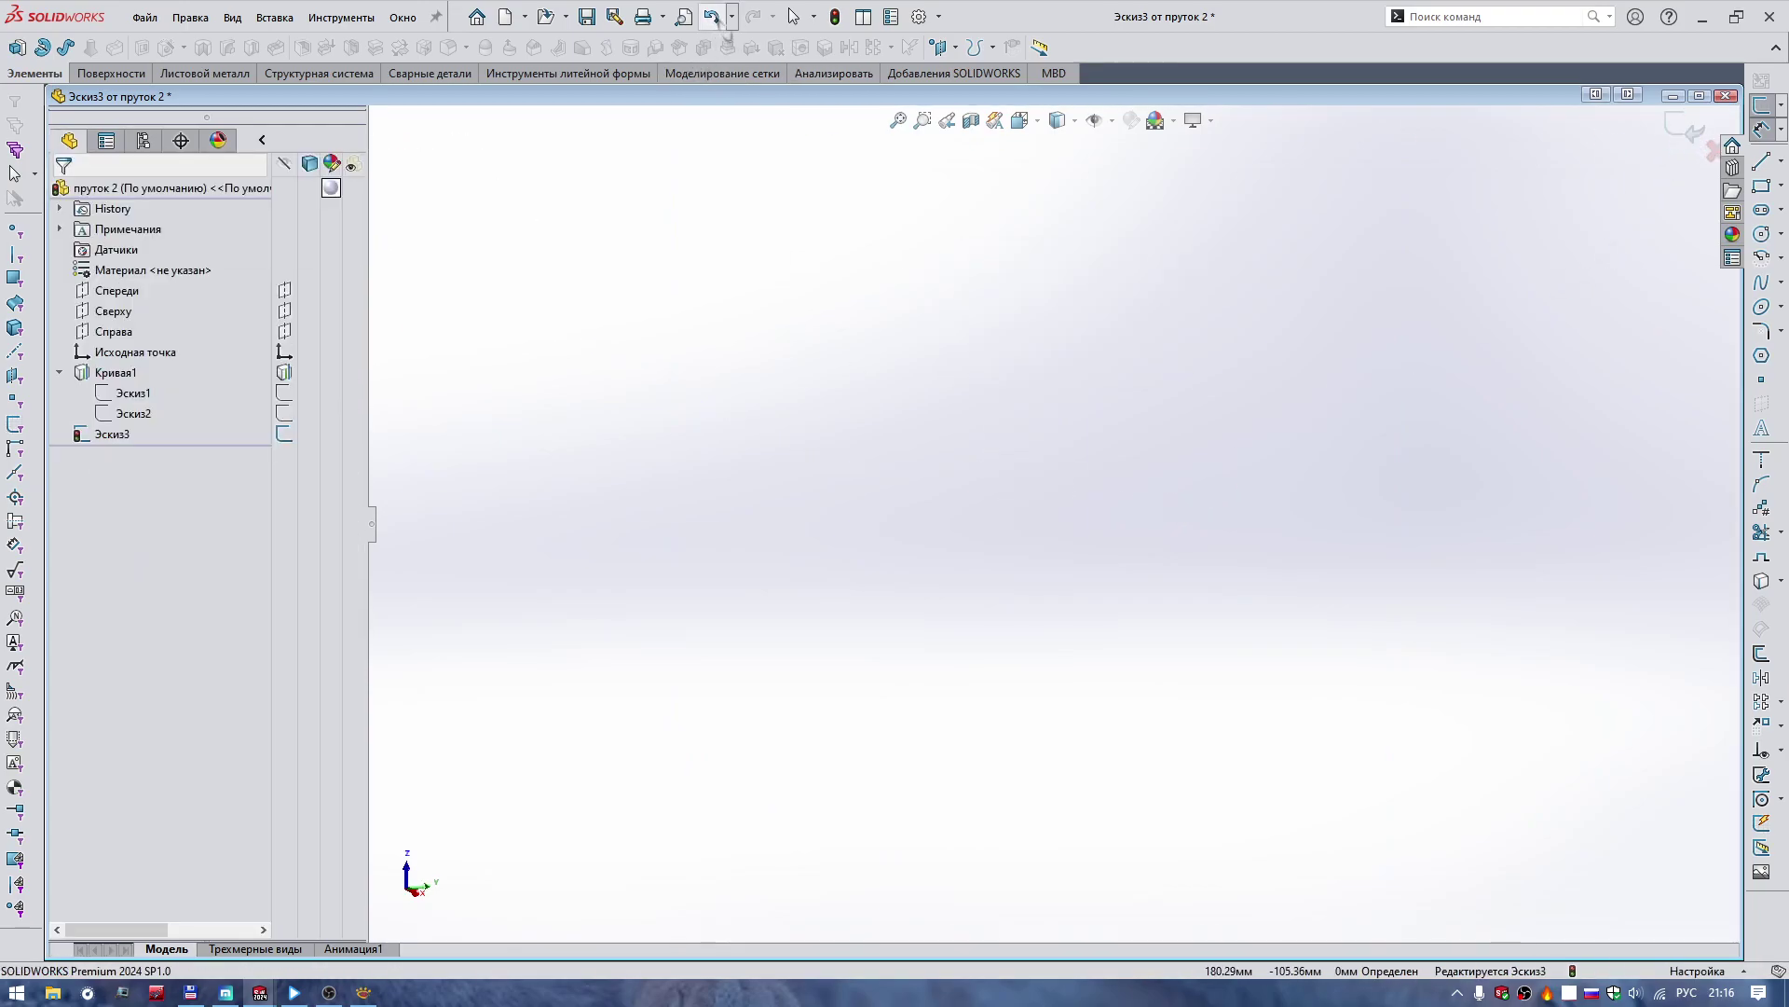
Bring the curve and circle back into view and close Эскиз3.
left_click(900, 120)
scroll(1566, 503, "down", 3)
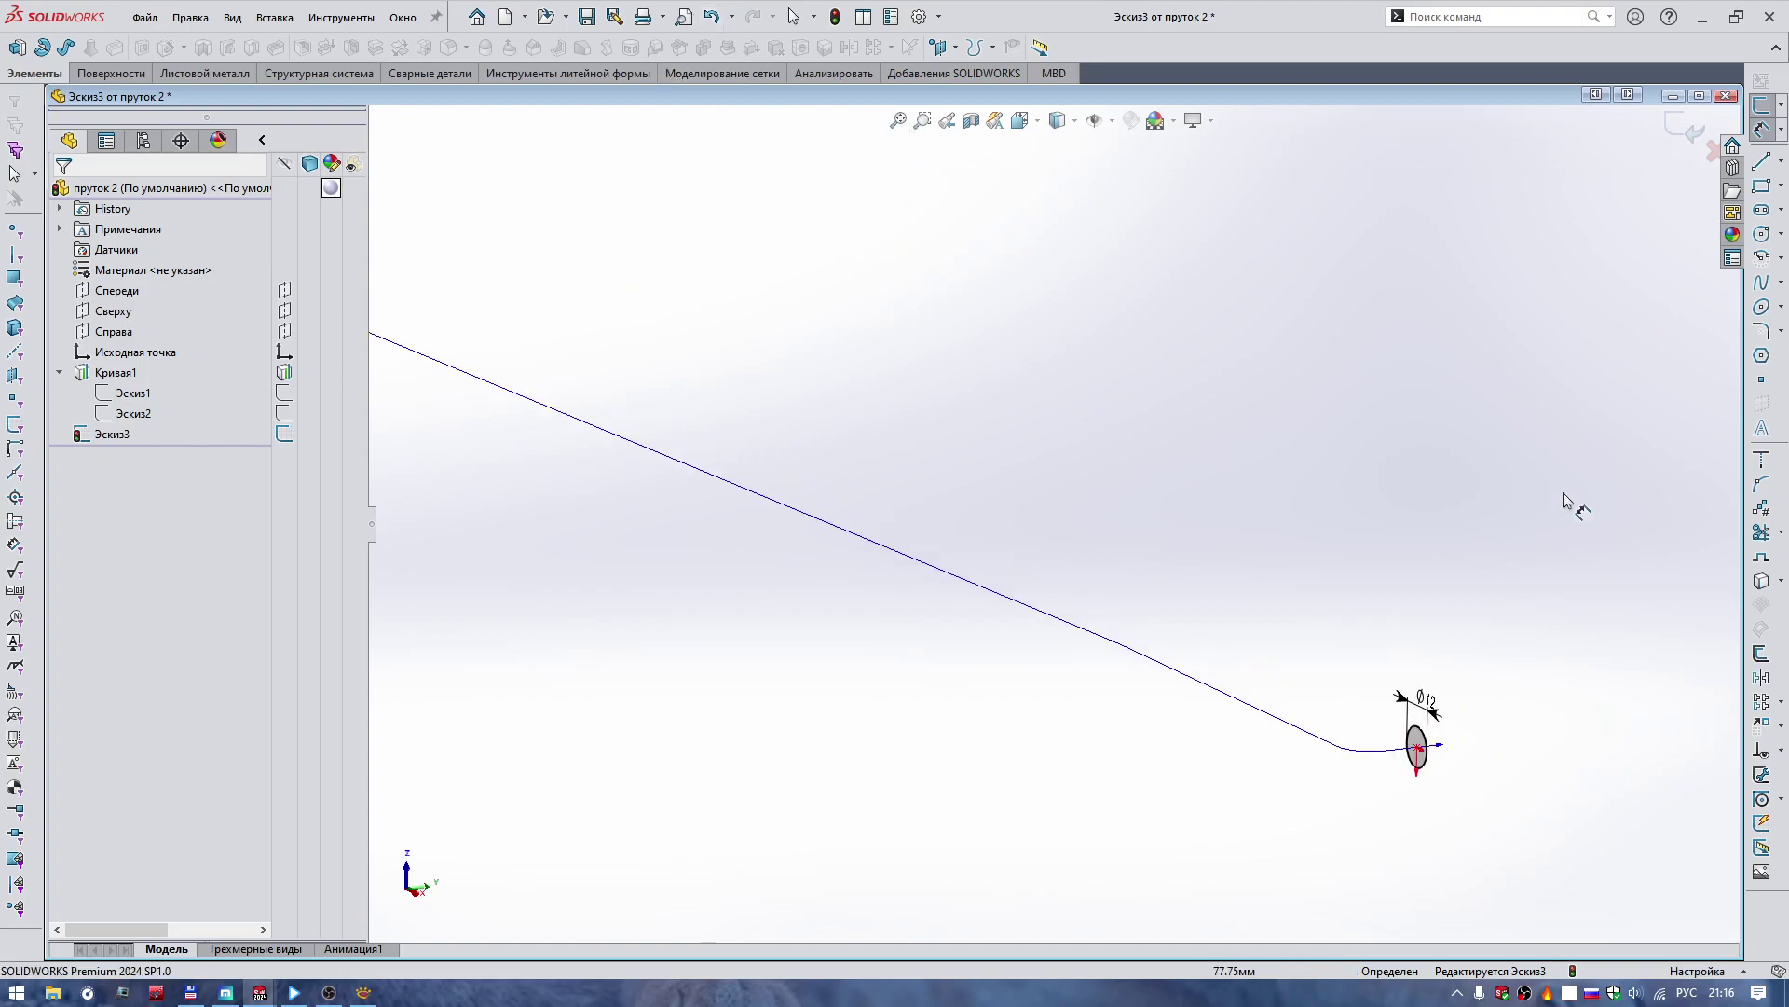
key("ctrl+b")
key("z")
key("z")
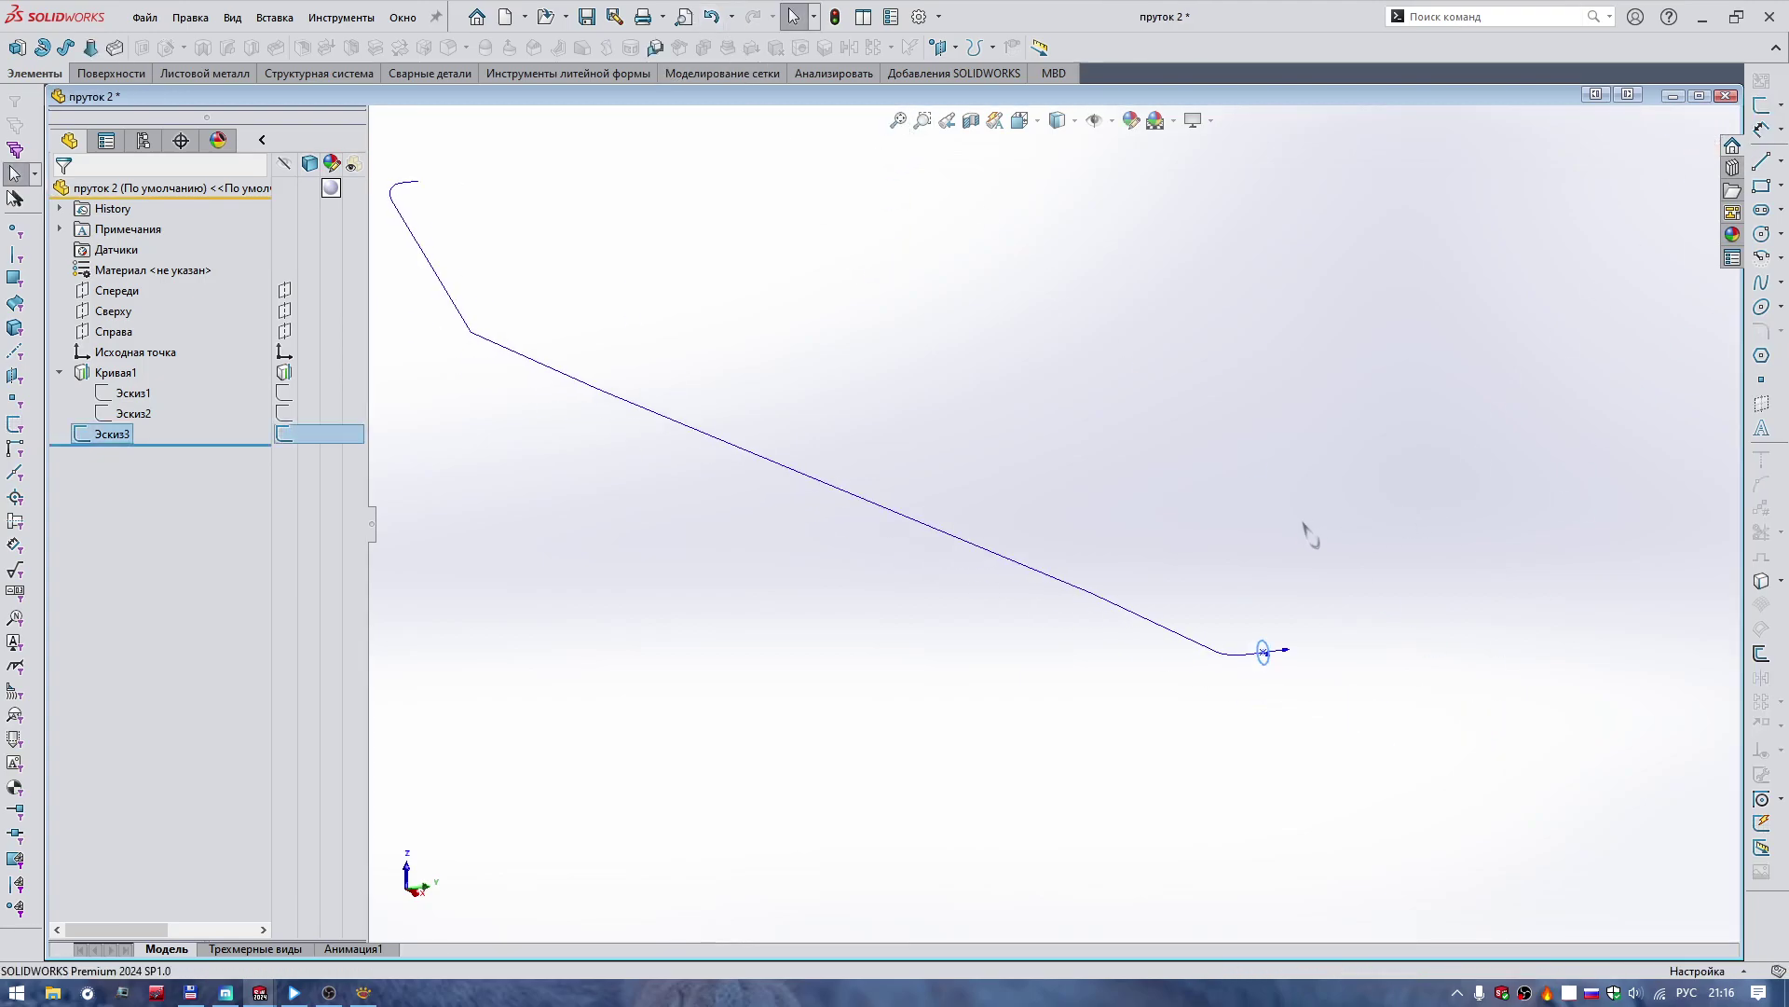
scroll(1258, 527, "up", 2)
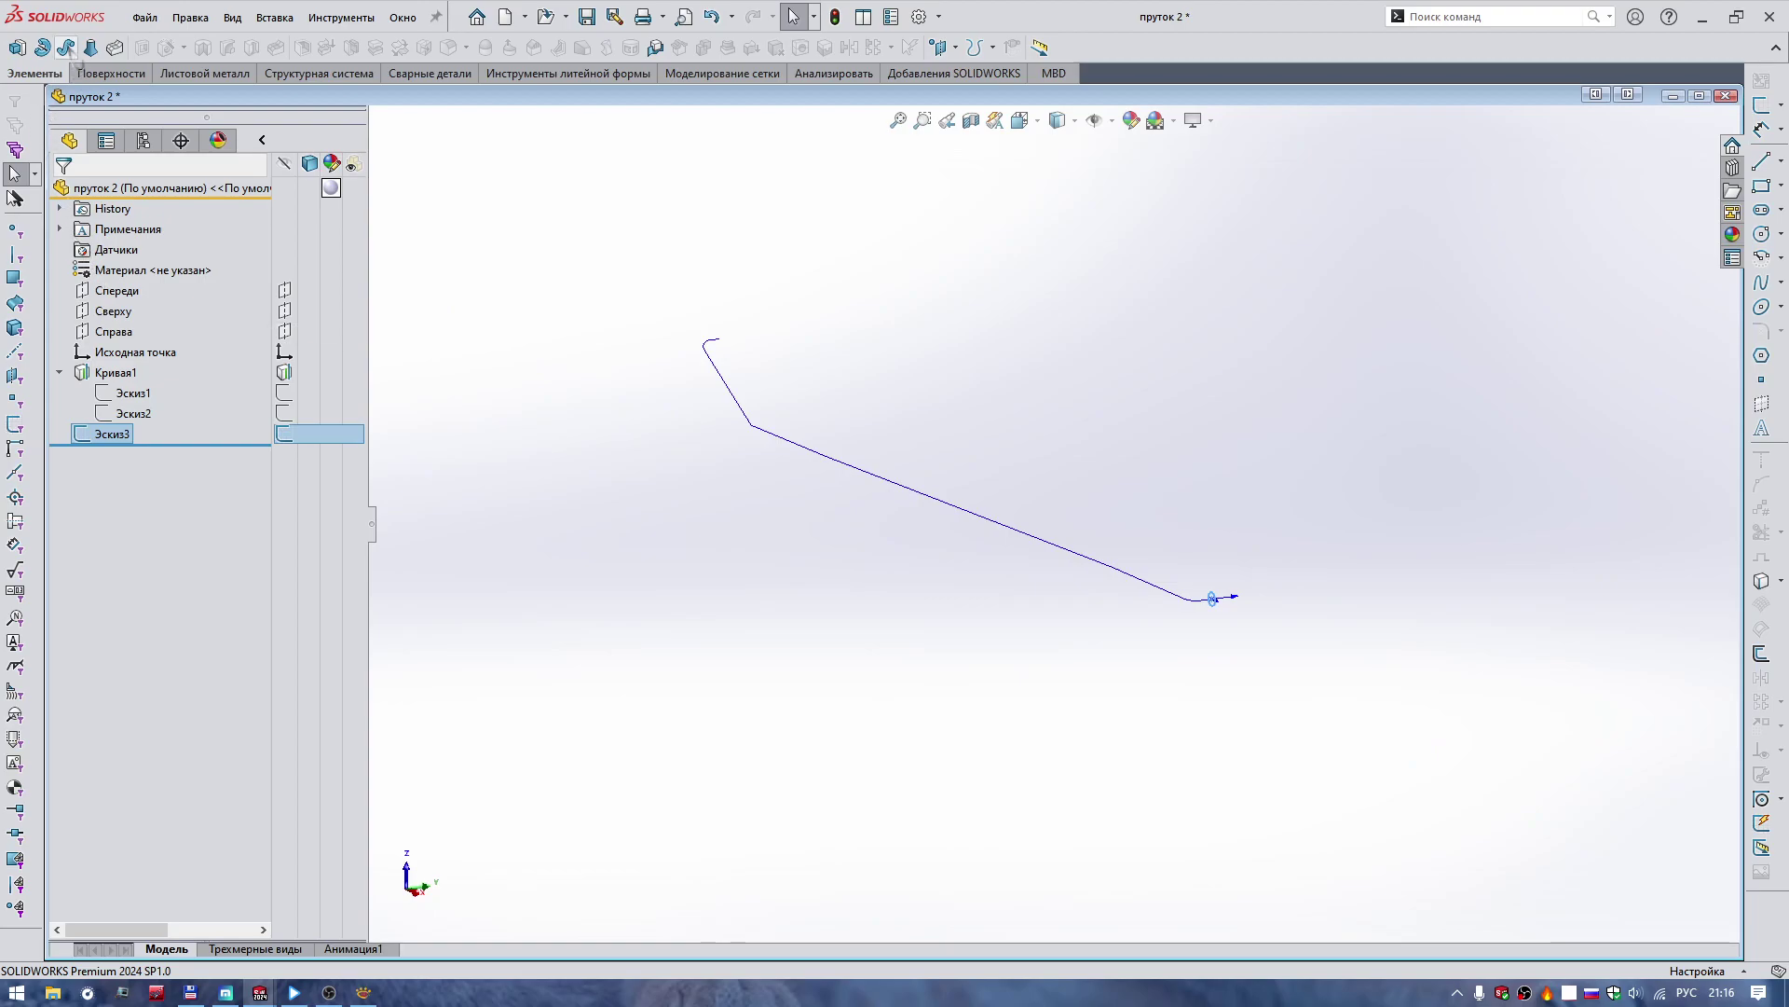
Start a Swept Boss/Base with Эскиз3 as profile and bring up the SelectionManager for the path.
left_click(65, 47)
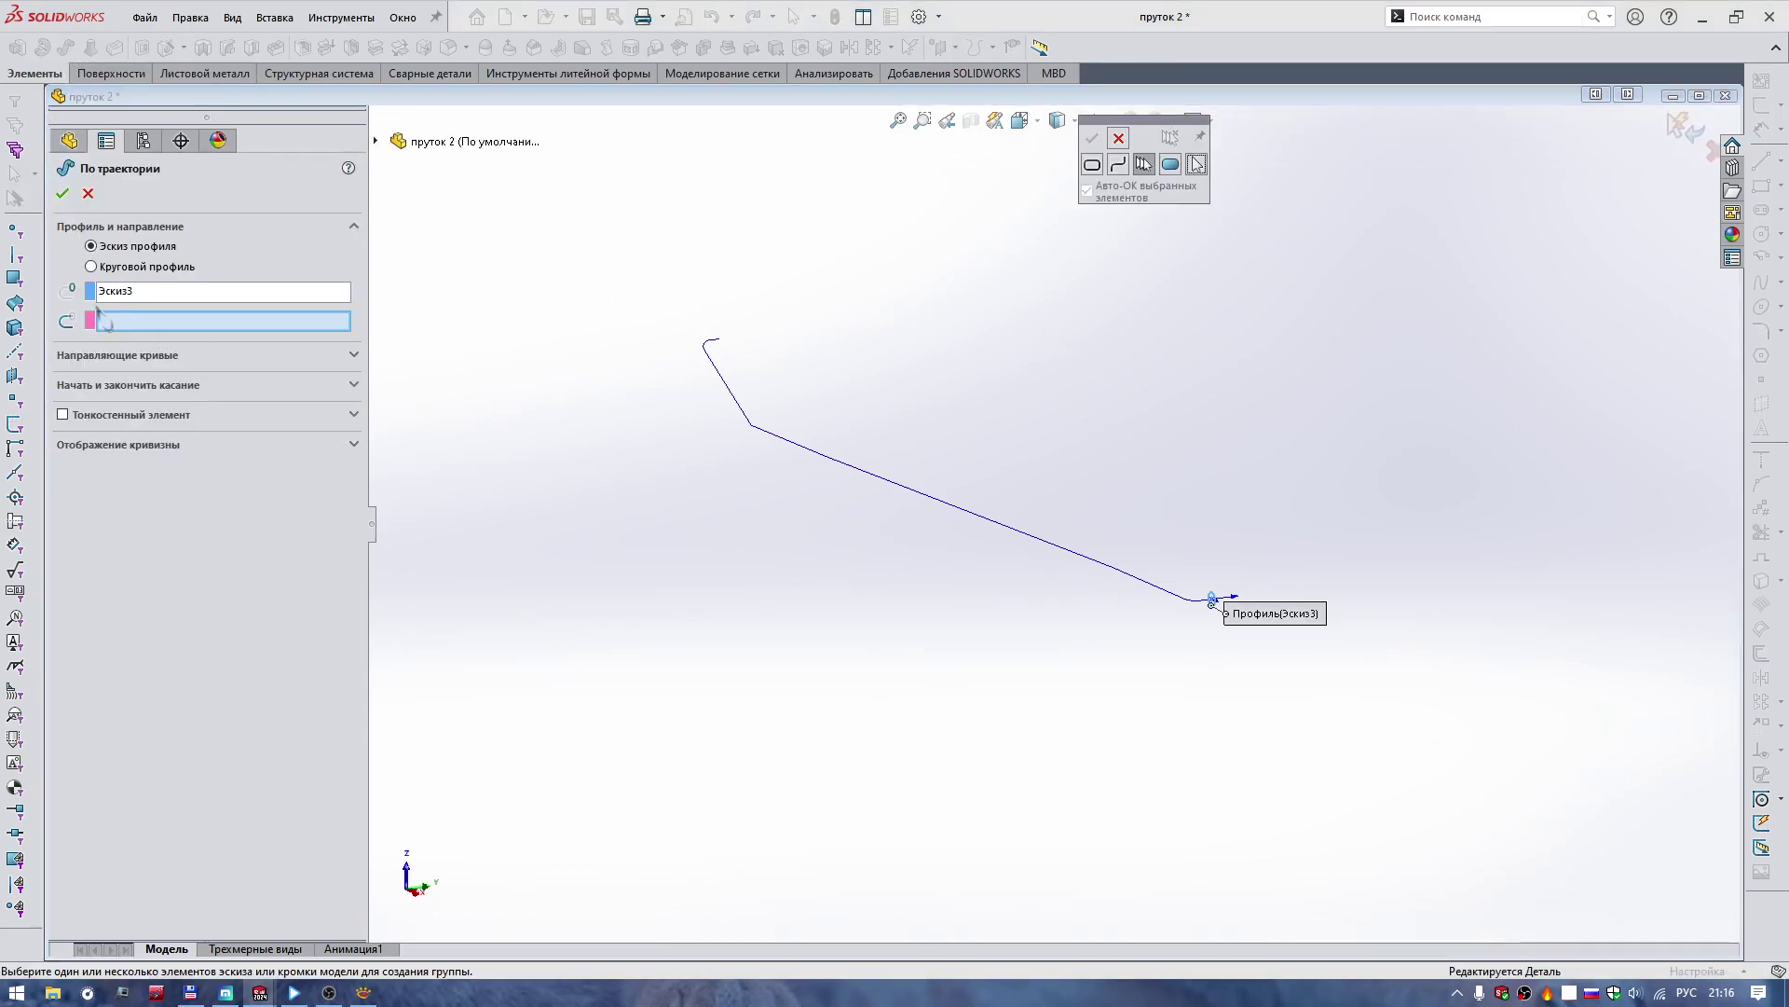
left_click(375, 140)
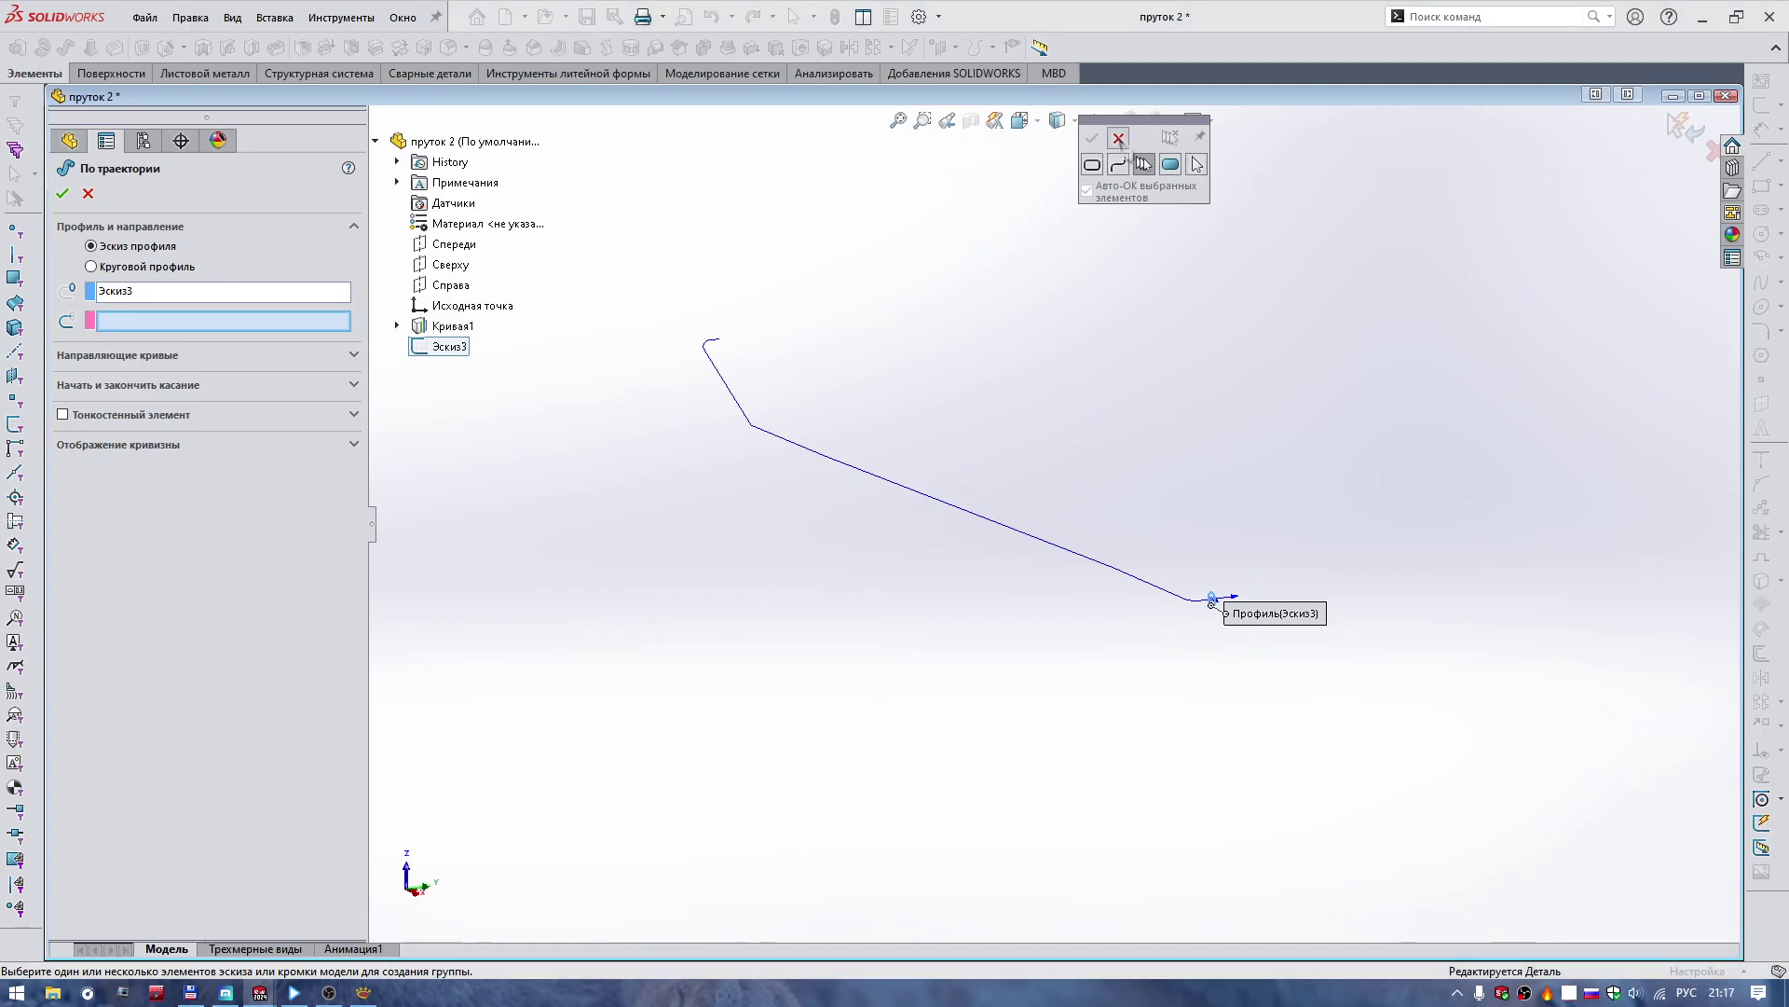
left_click(1119, 139)
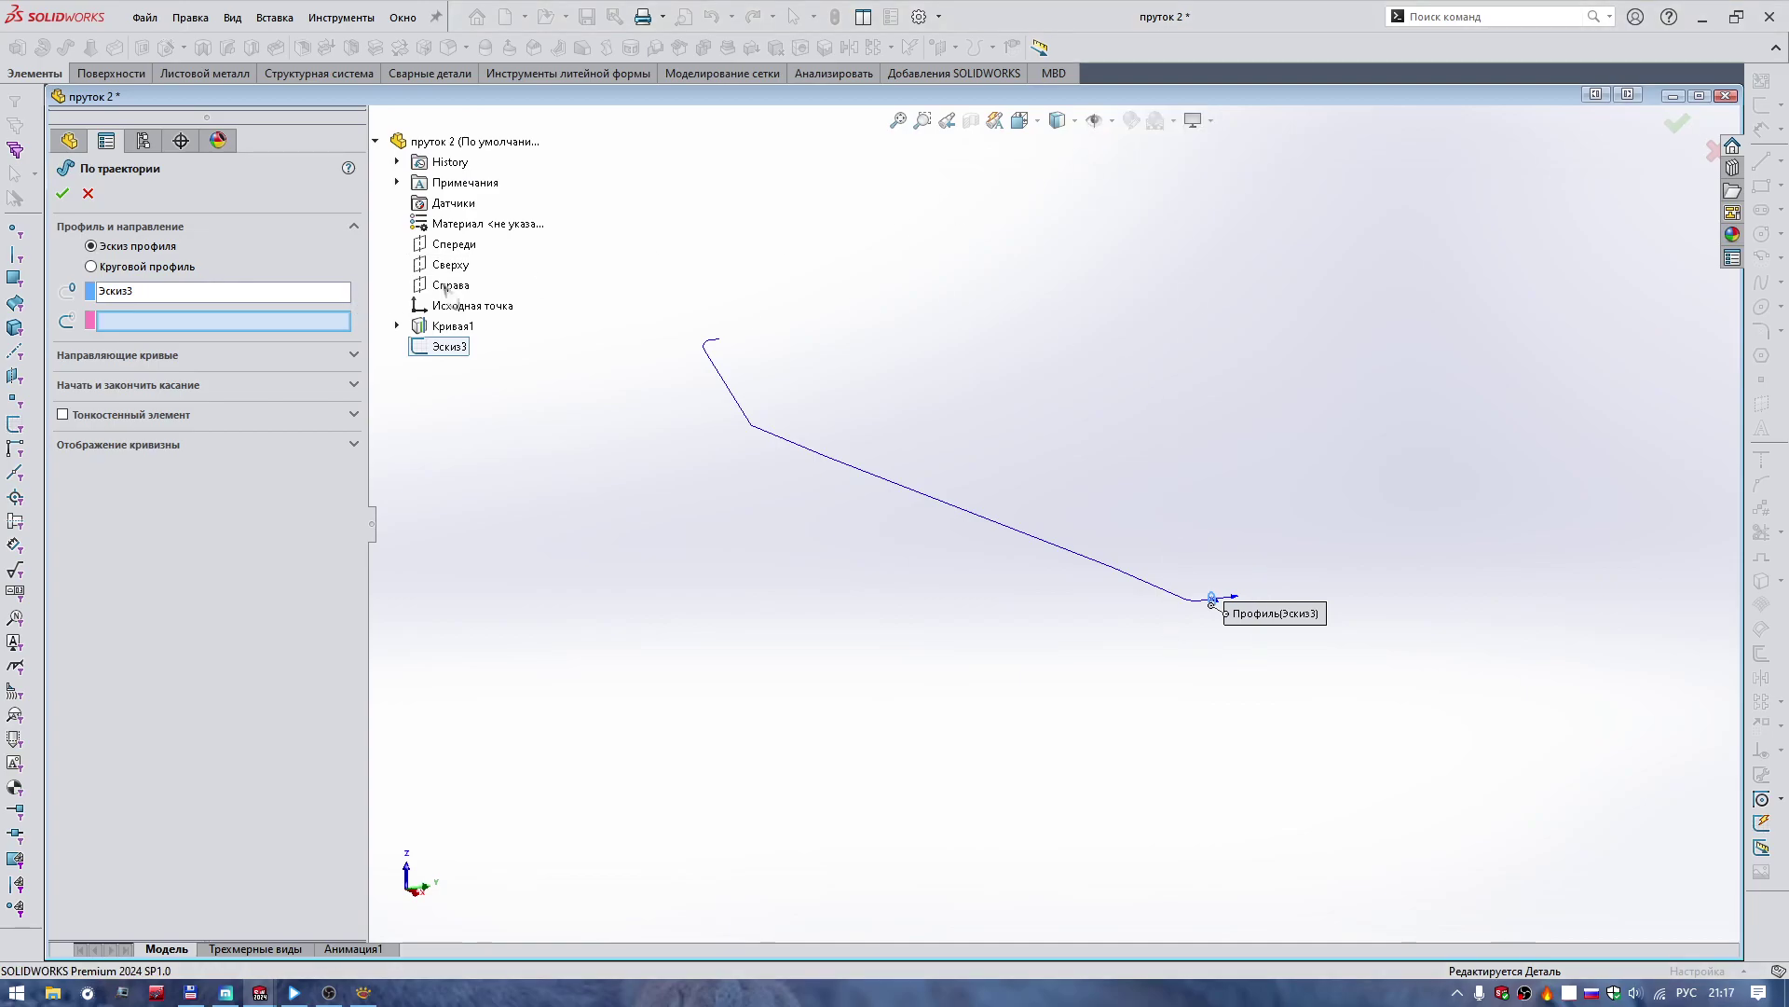
right_click(139, 324)
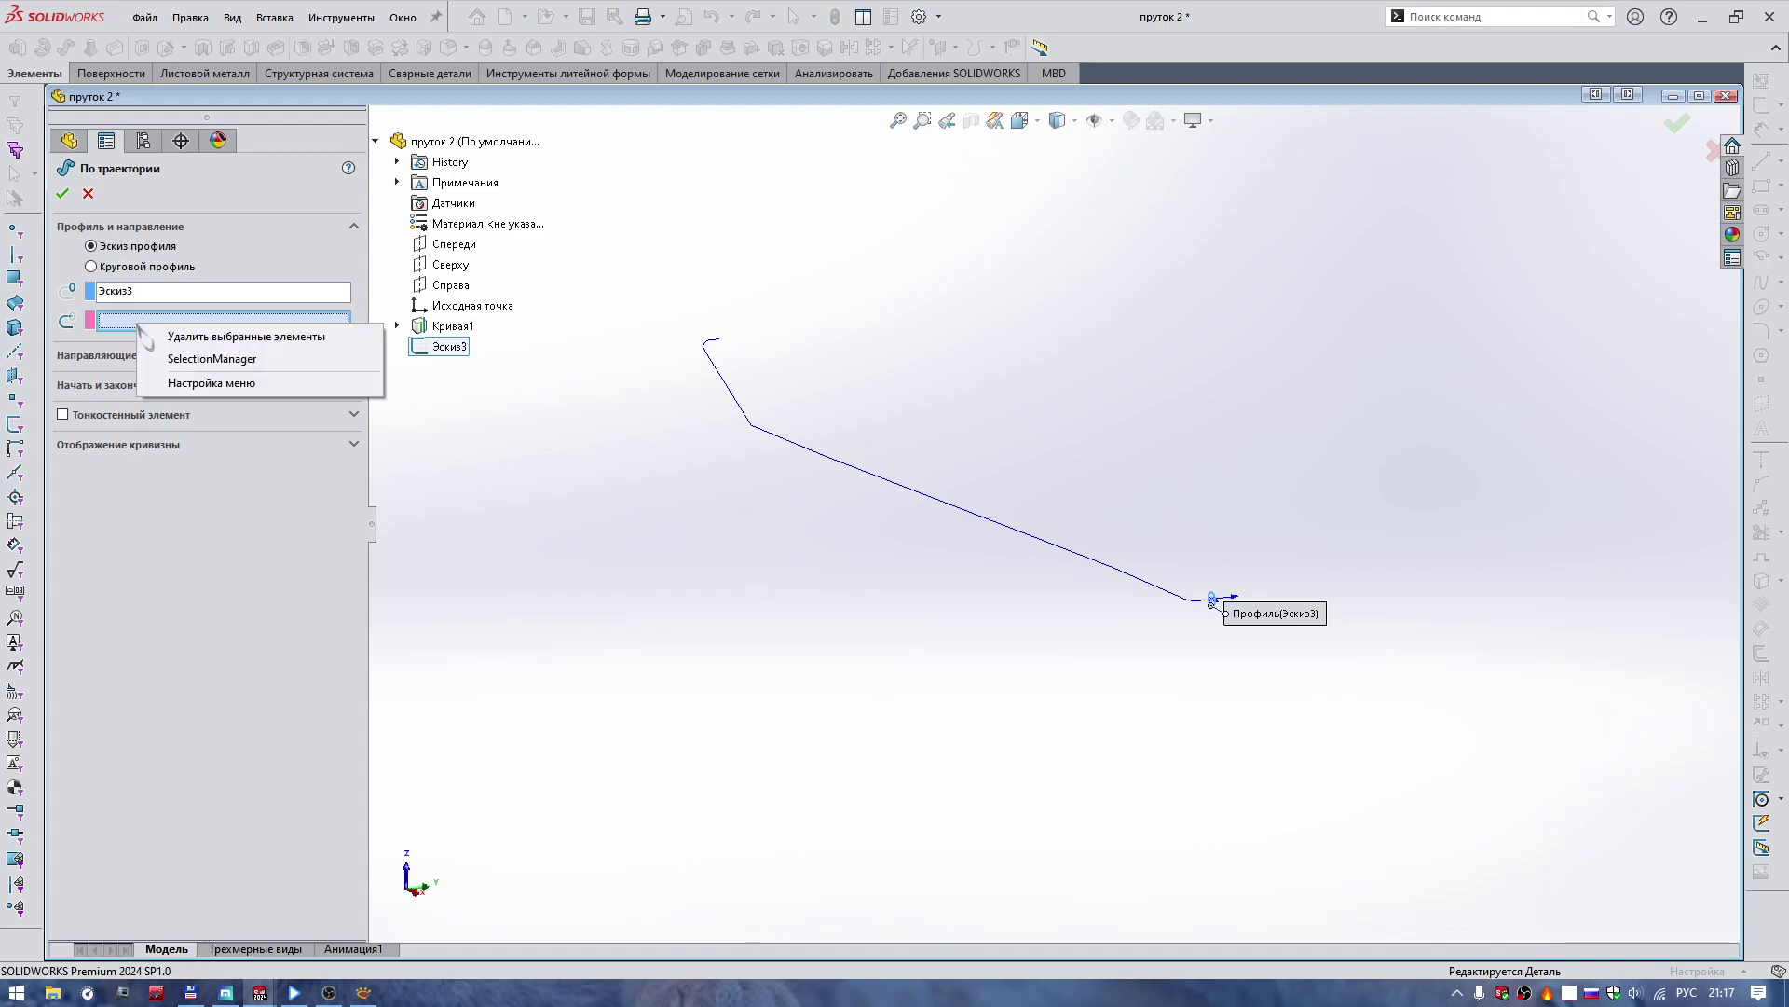
left_click(204, 360)
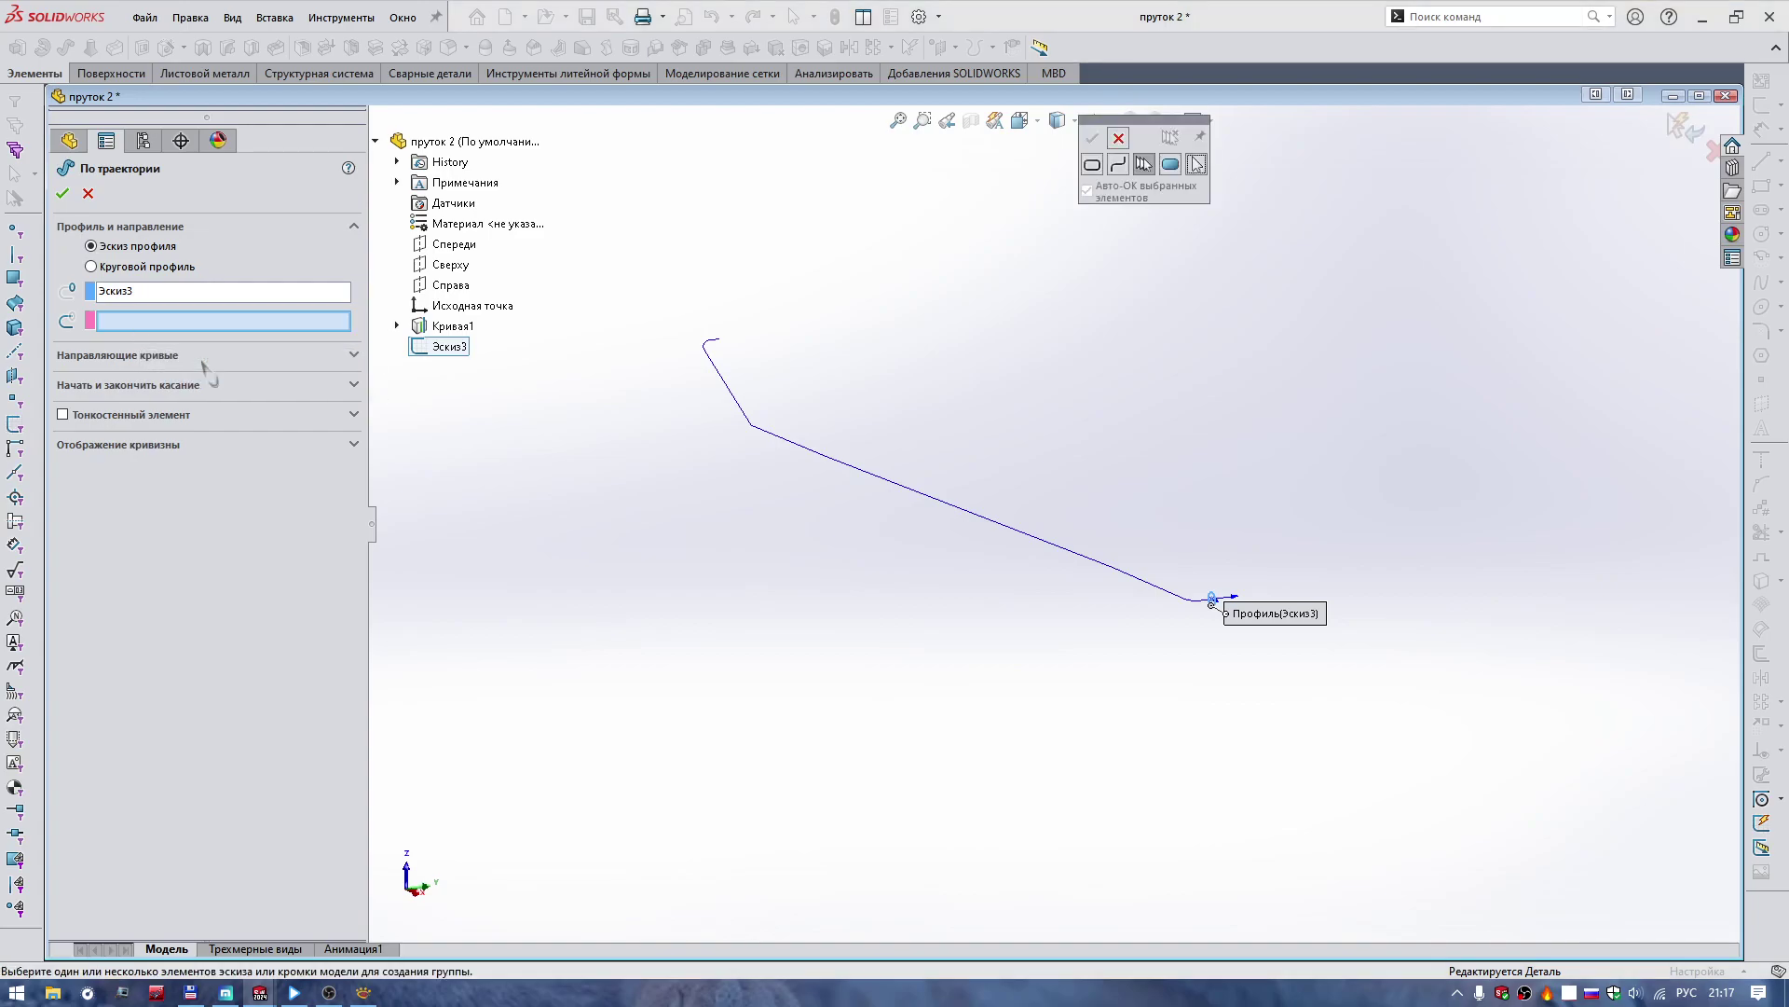
Try Кривая1 as the sweep path, remove it, then group-select the curve's middle segment.
left_click(1196, 165)
left_click(963, 518)
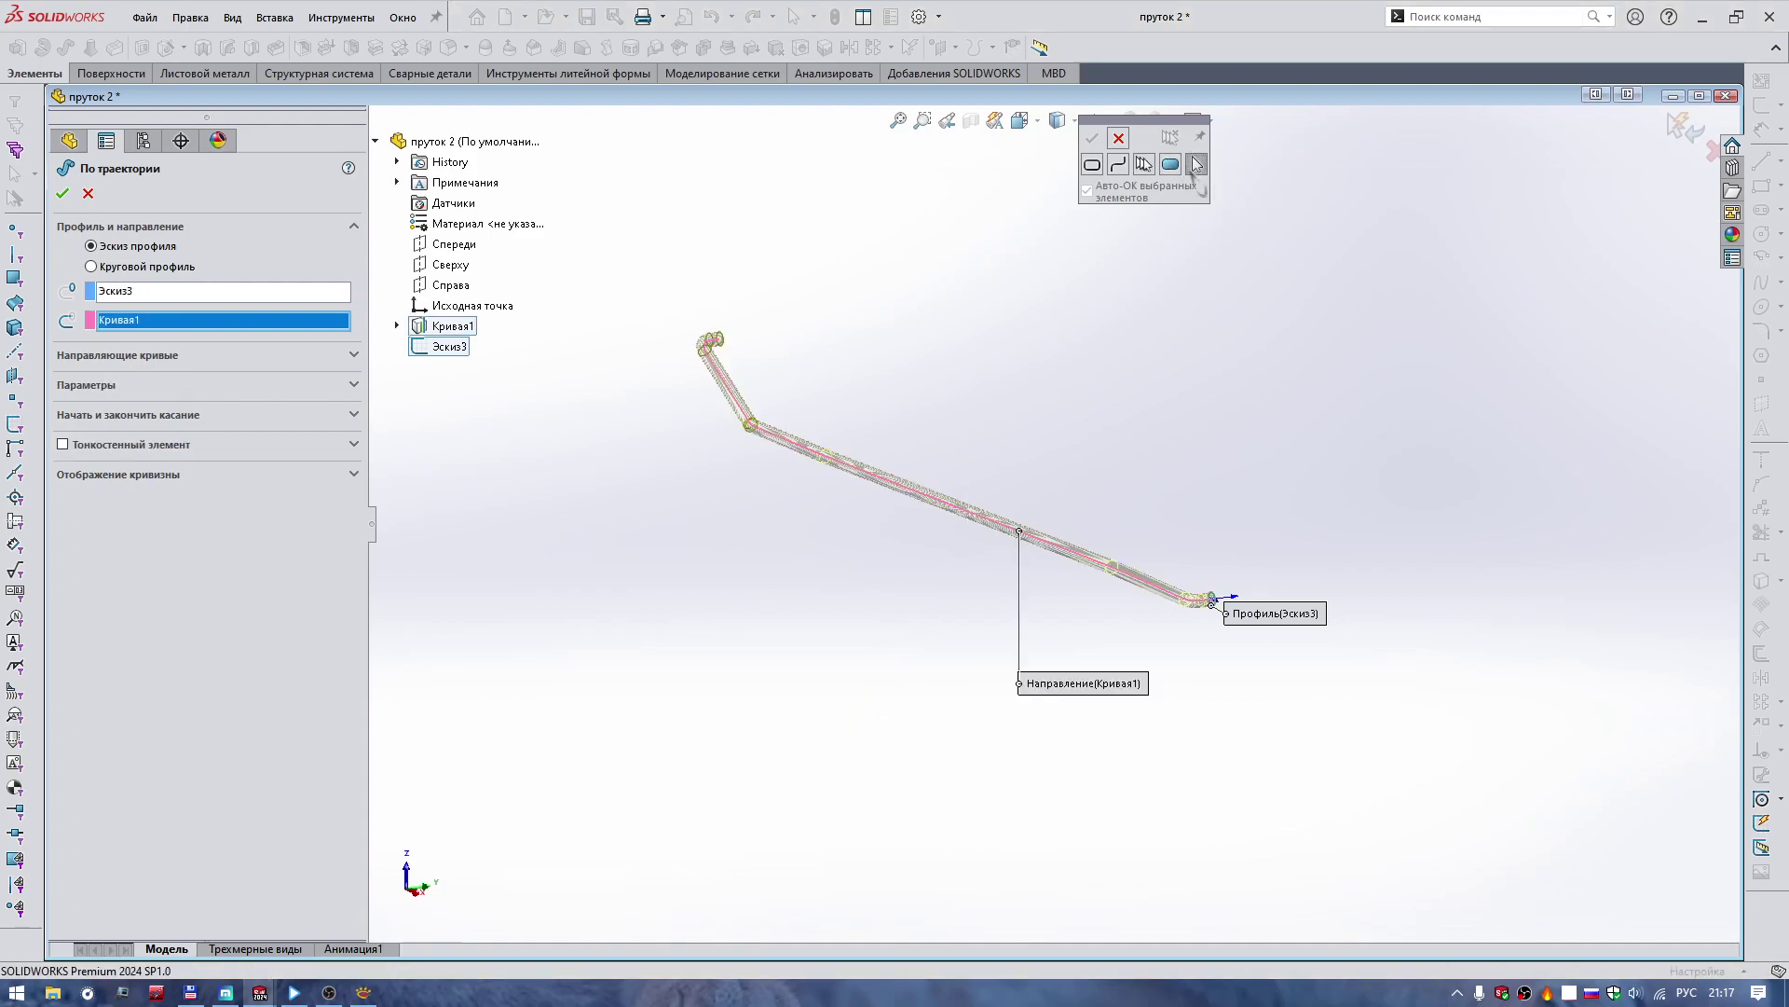
right_click(131, 328)
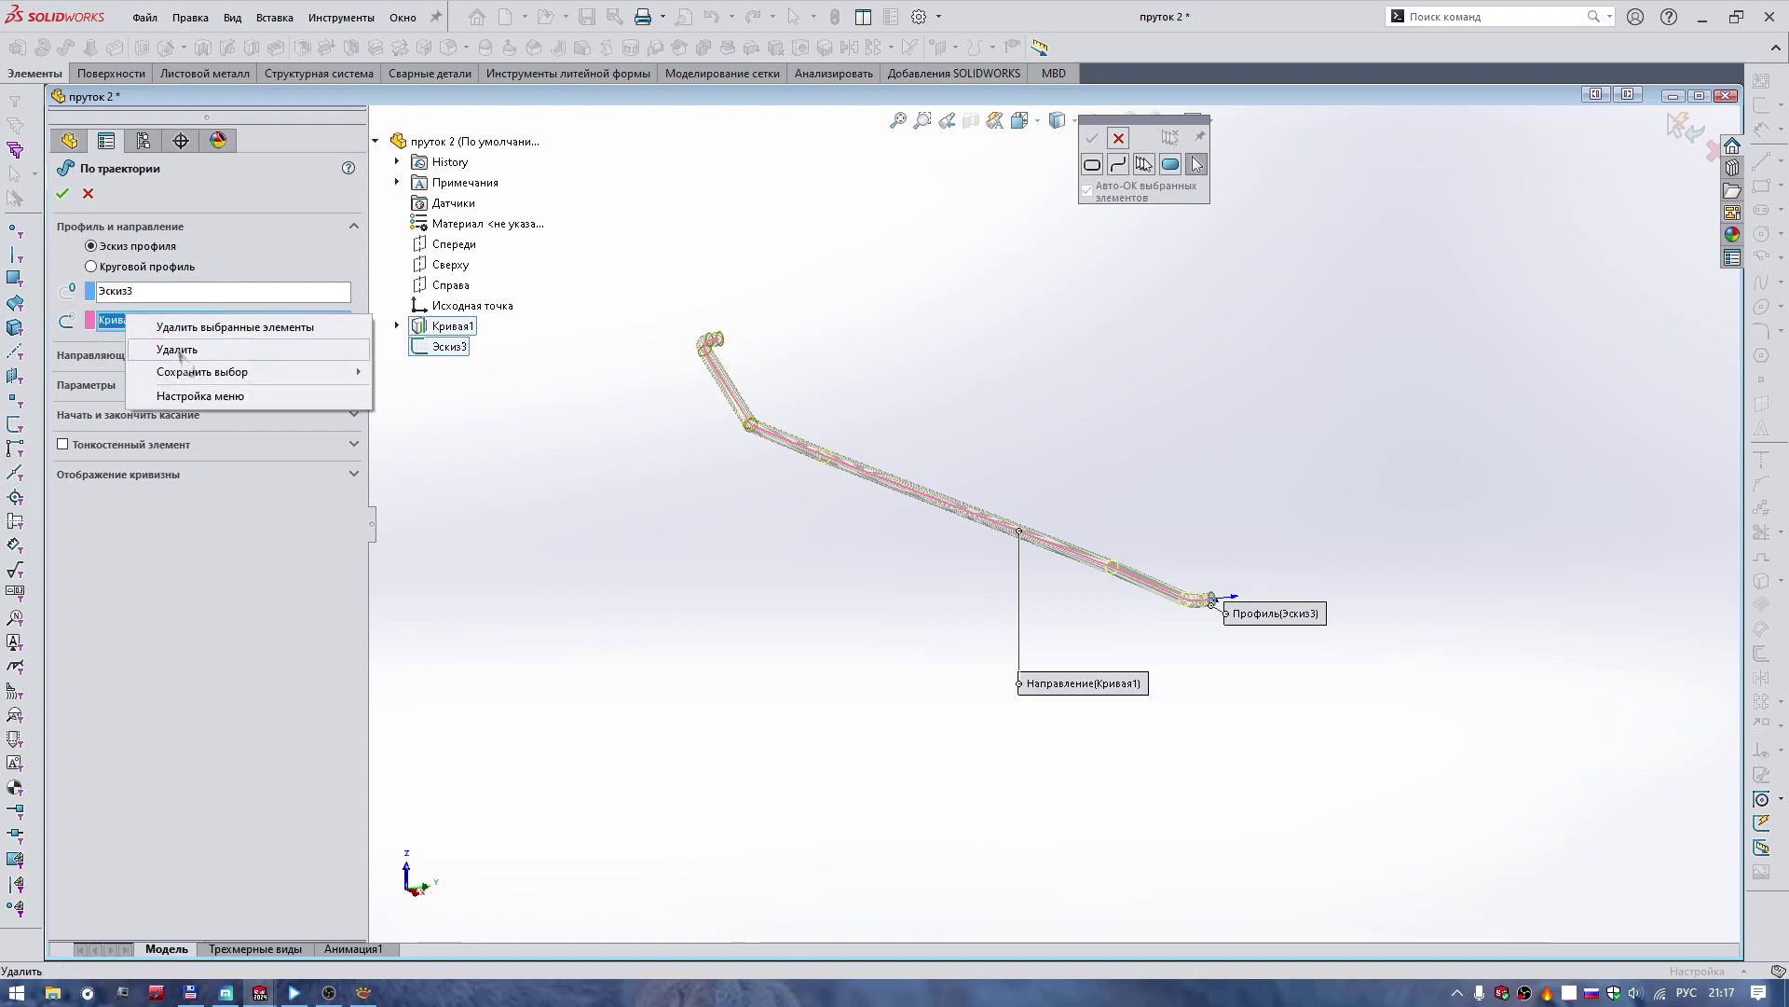
left_click(163, 344)
left_click(1143, 166)
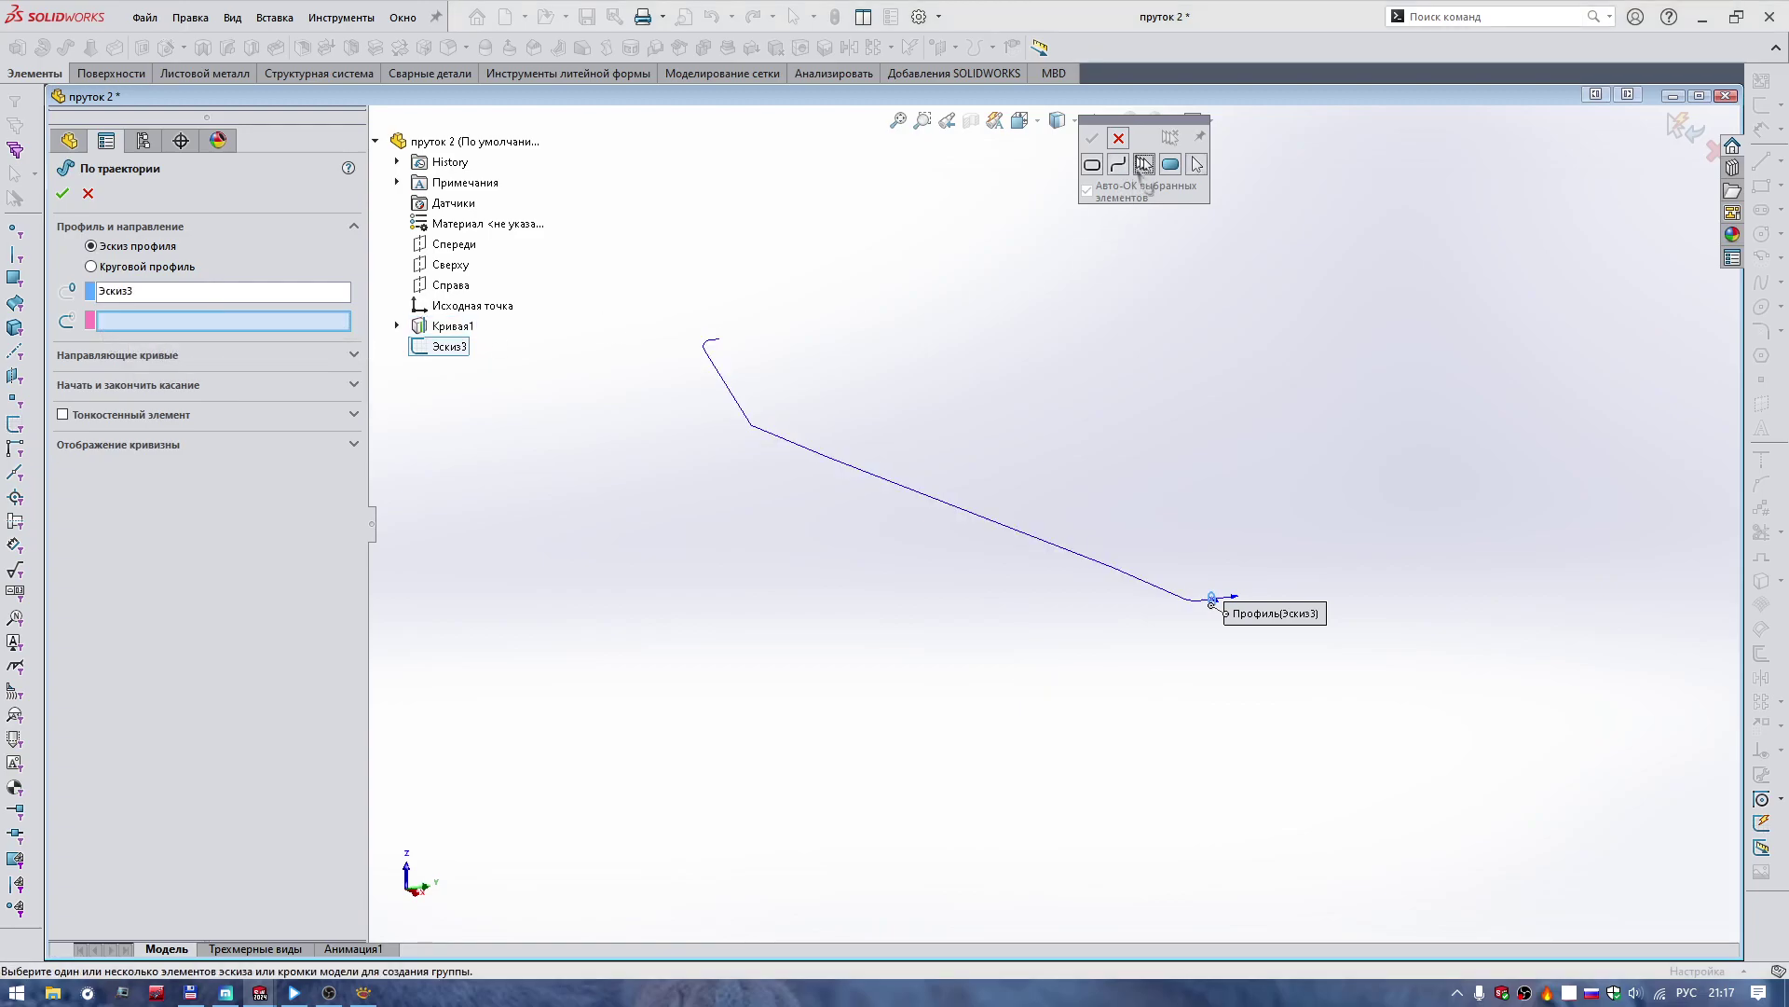
left_click(963, 514)
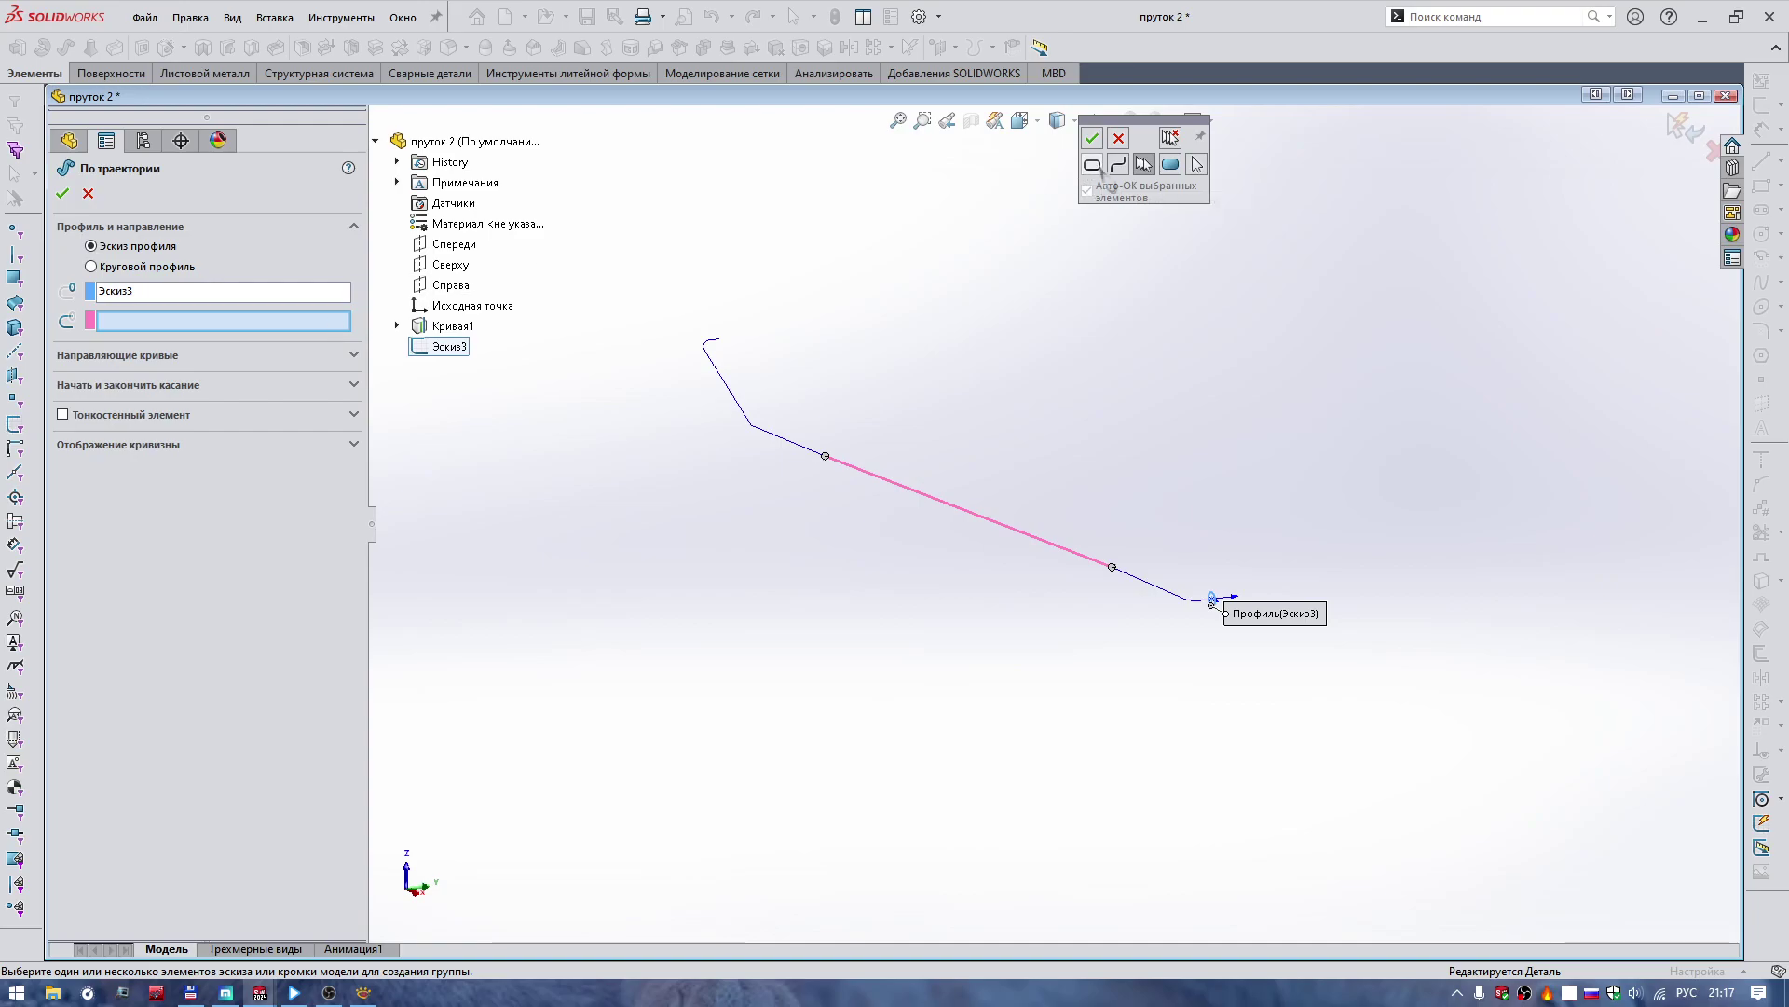
Replace the open-loop sweep path with Кривая1 and confirm, creating По траектории1.
left_click(1172, 138)
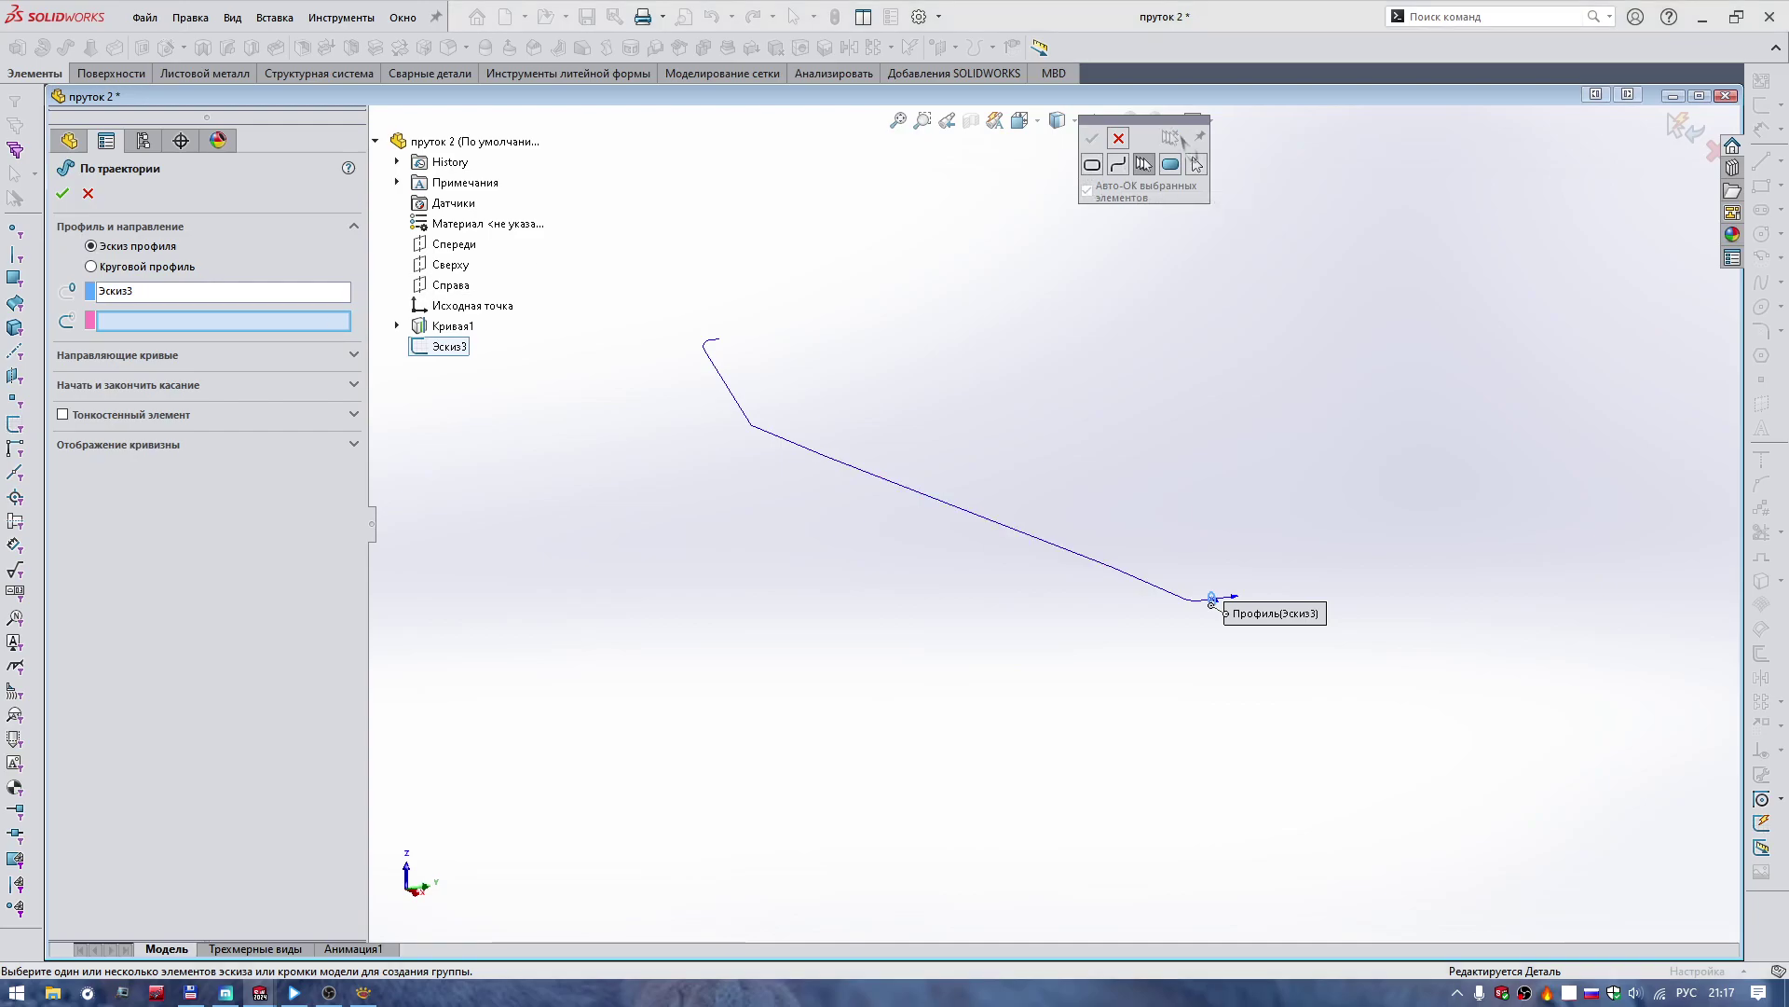
left_click(991, 528)
left_click(1118, 164)
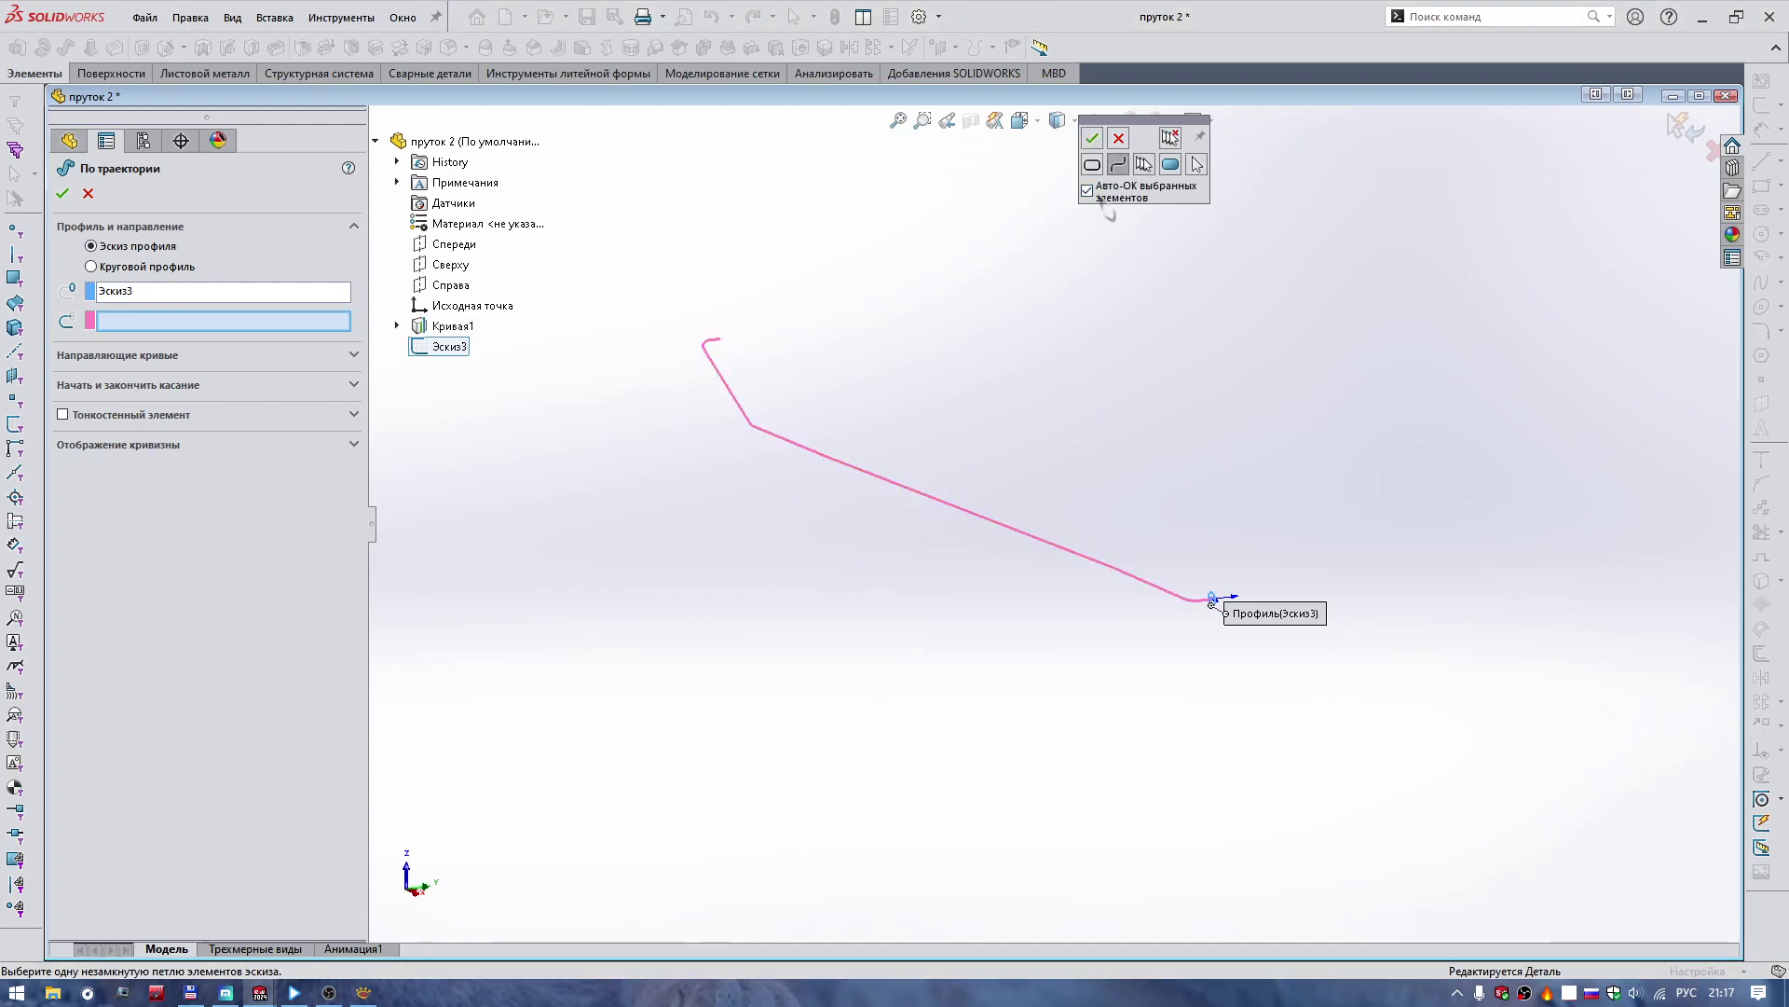
left_click(1093, 139)
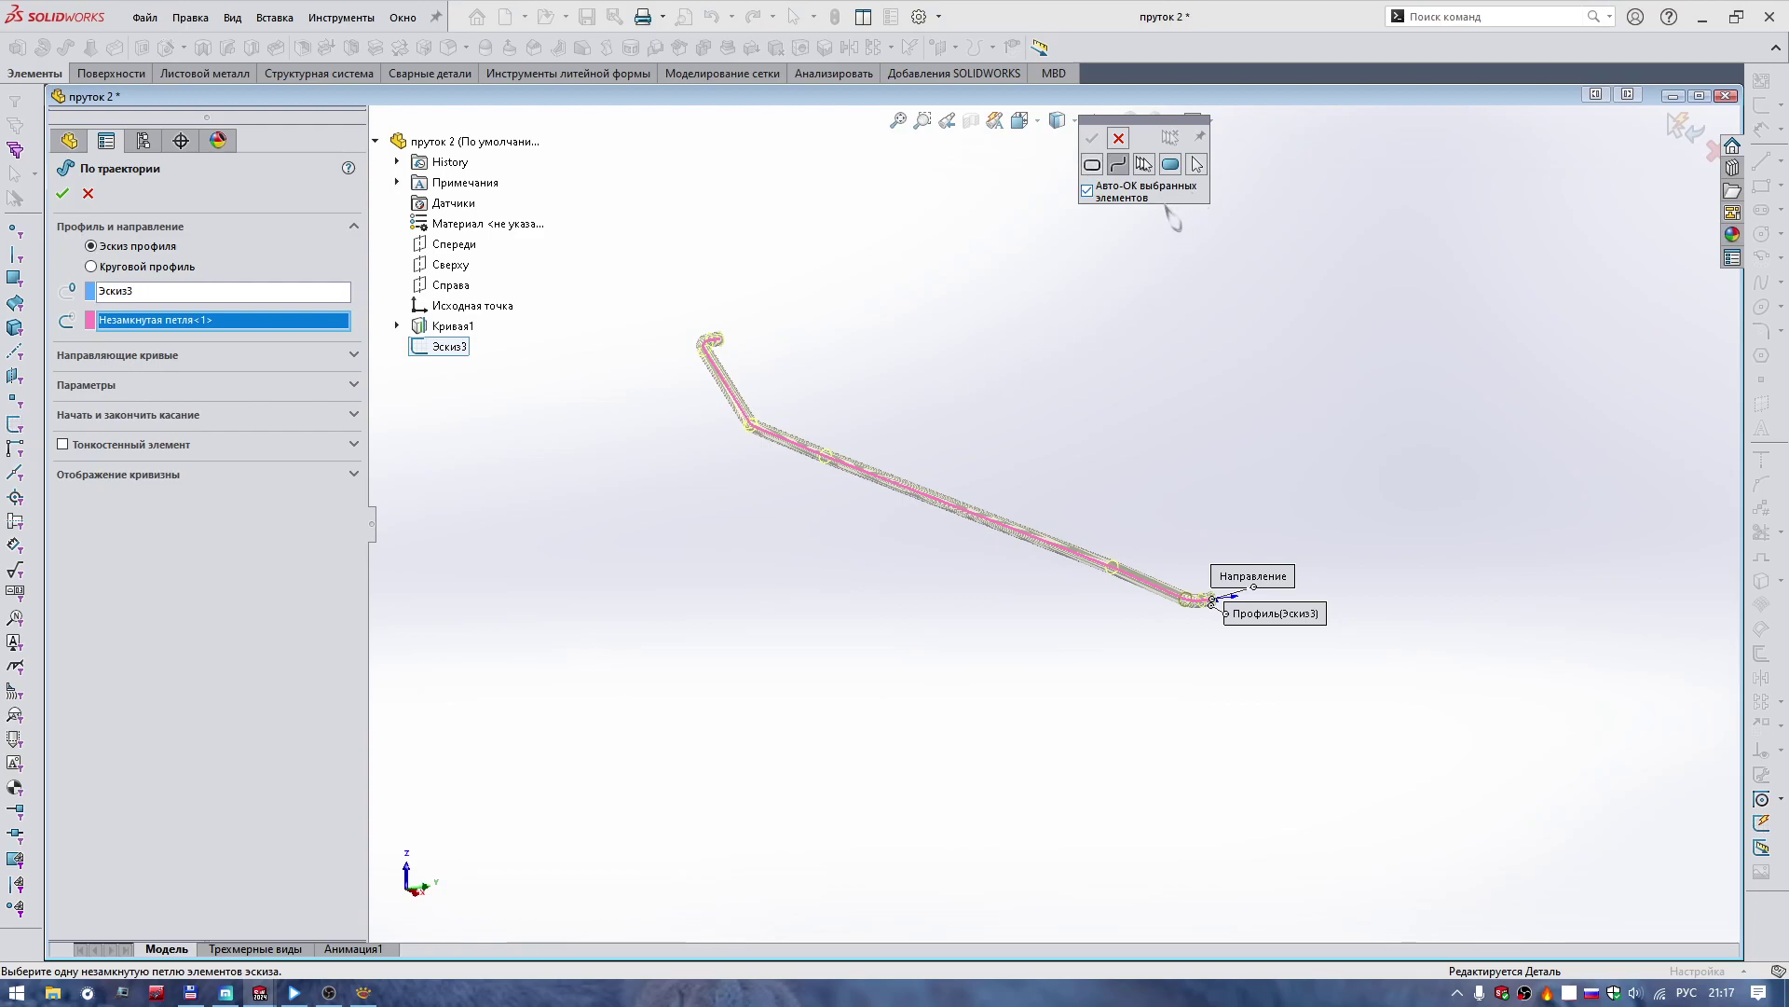
right_click(261, 321)
left_click(299, 346)
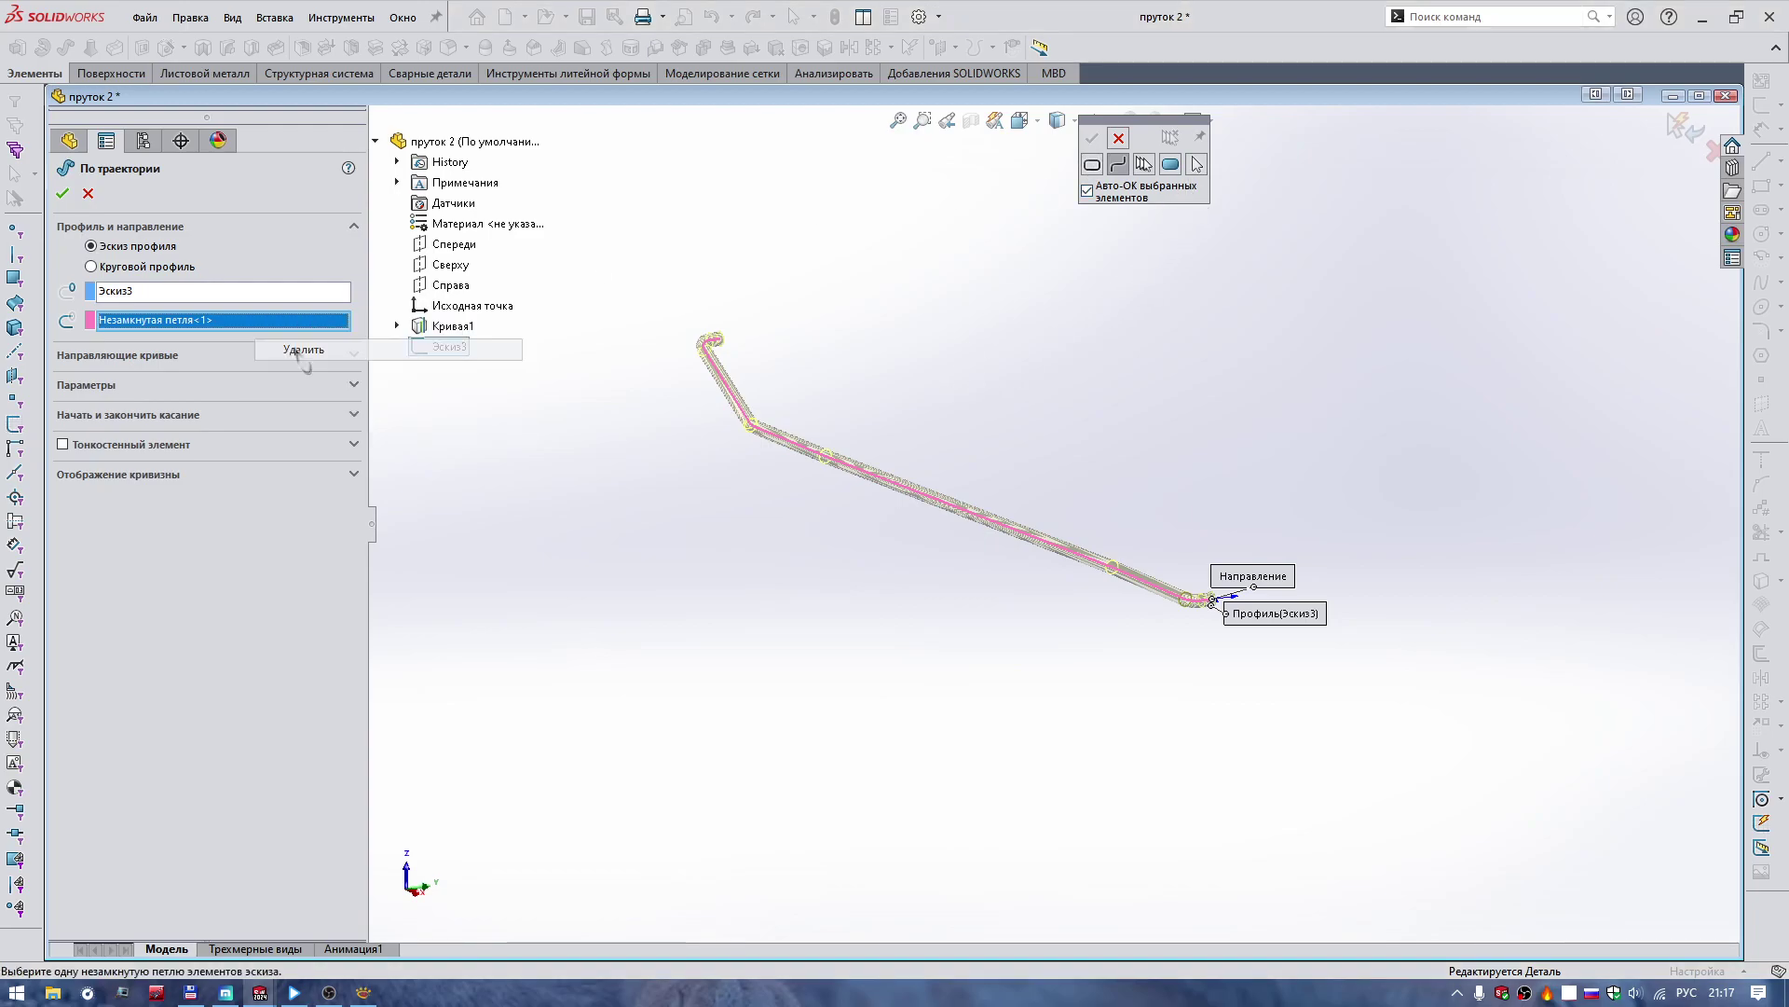
left_click(991, 523)
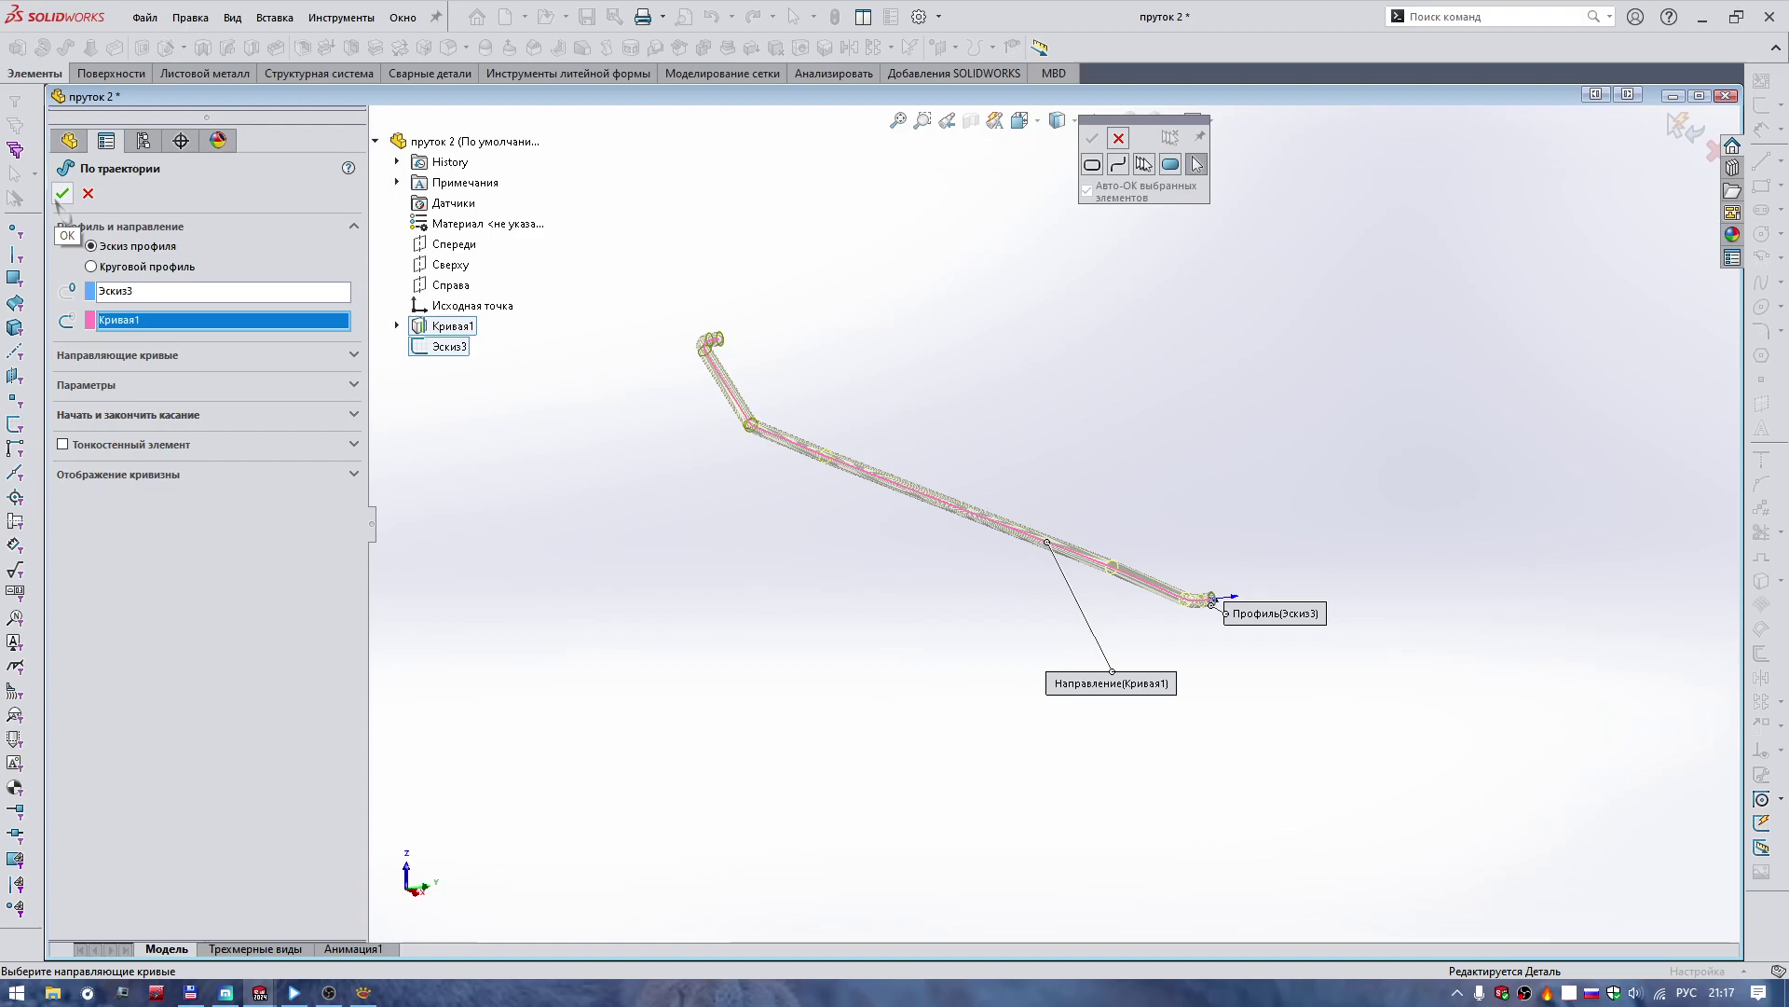
left_click(61, 194)
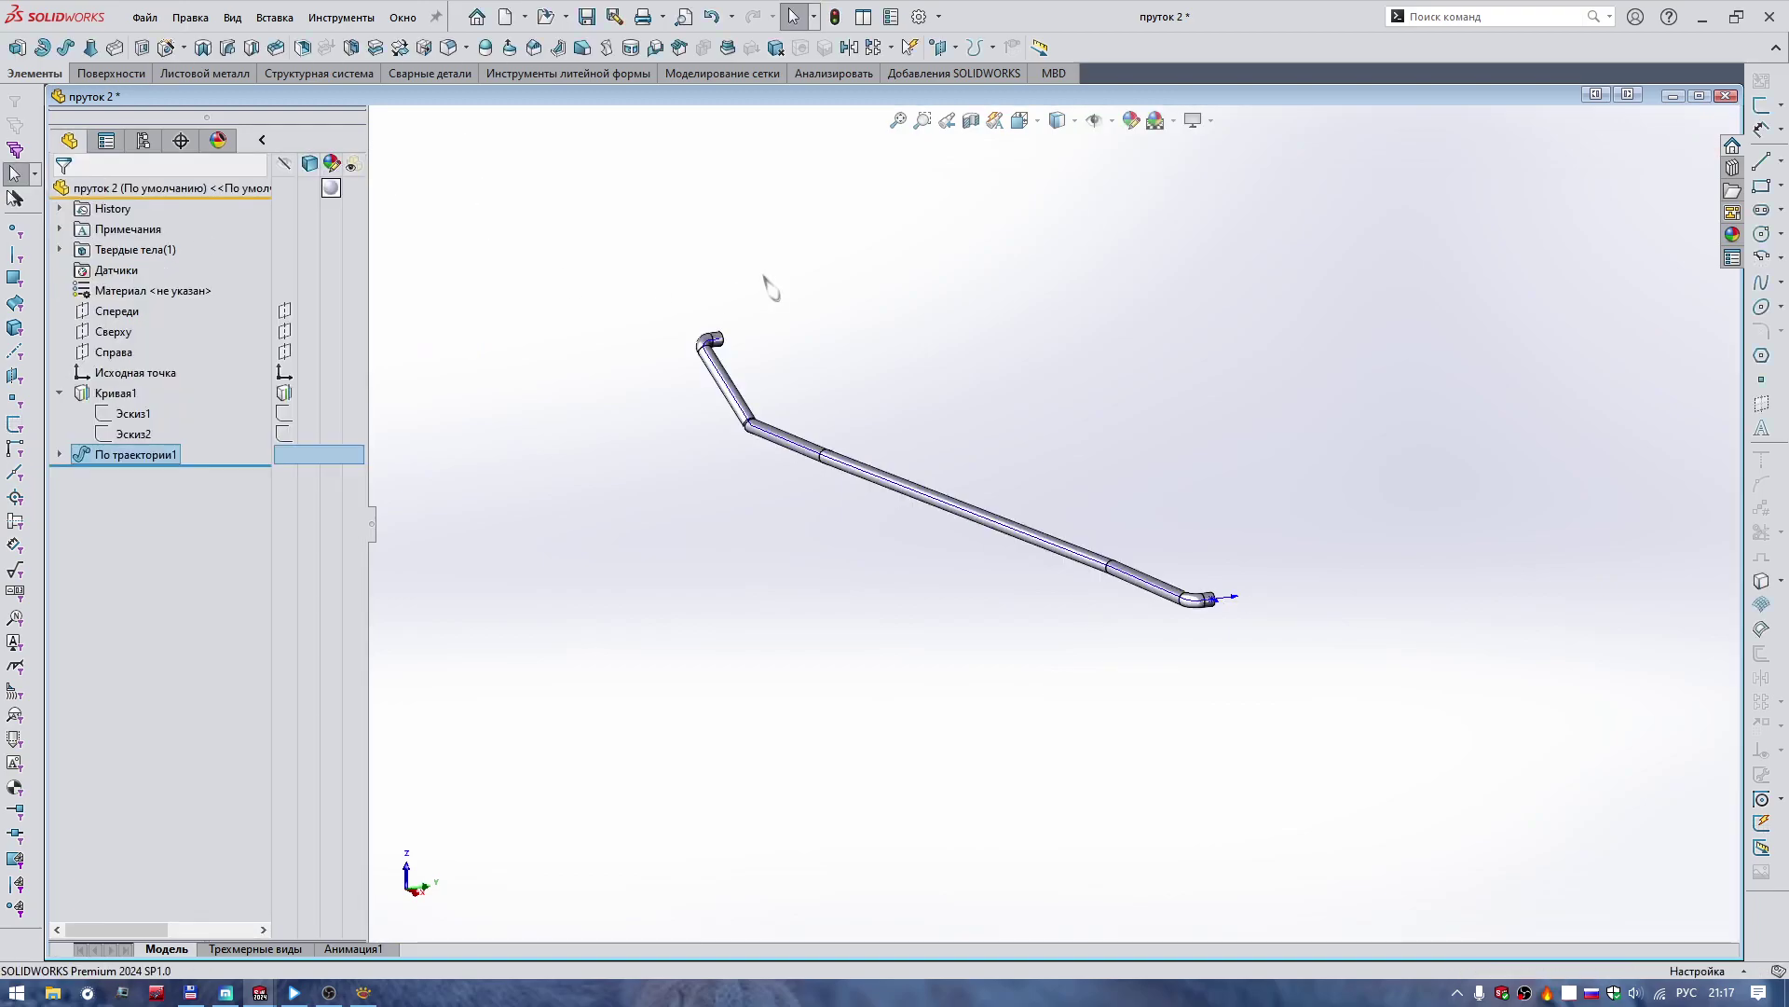
Orbit the new rod to a standard side view and save пруток 2.
left_click(580, 408)
scroll(580, 407, "down", 5)
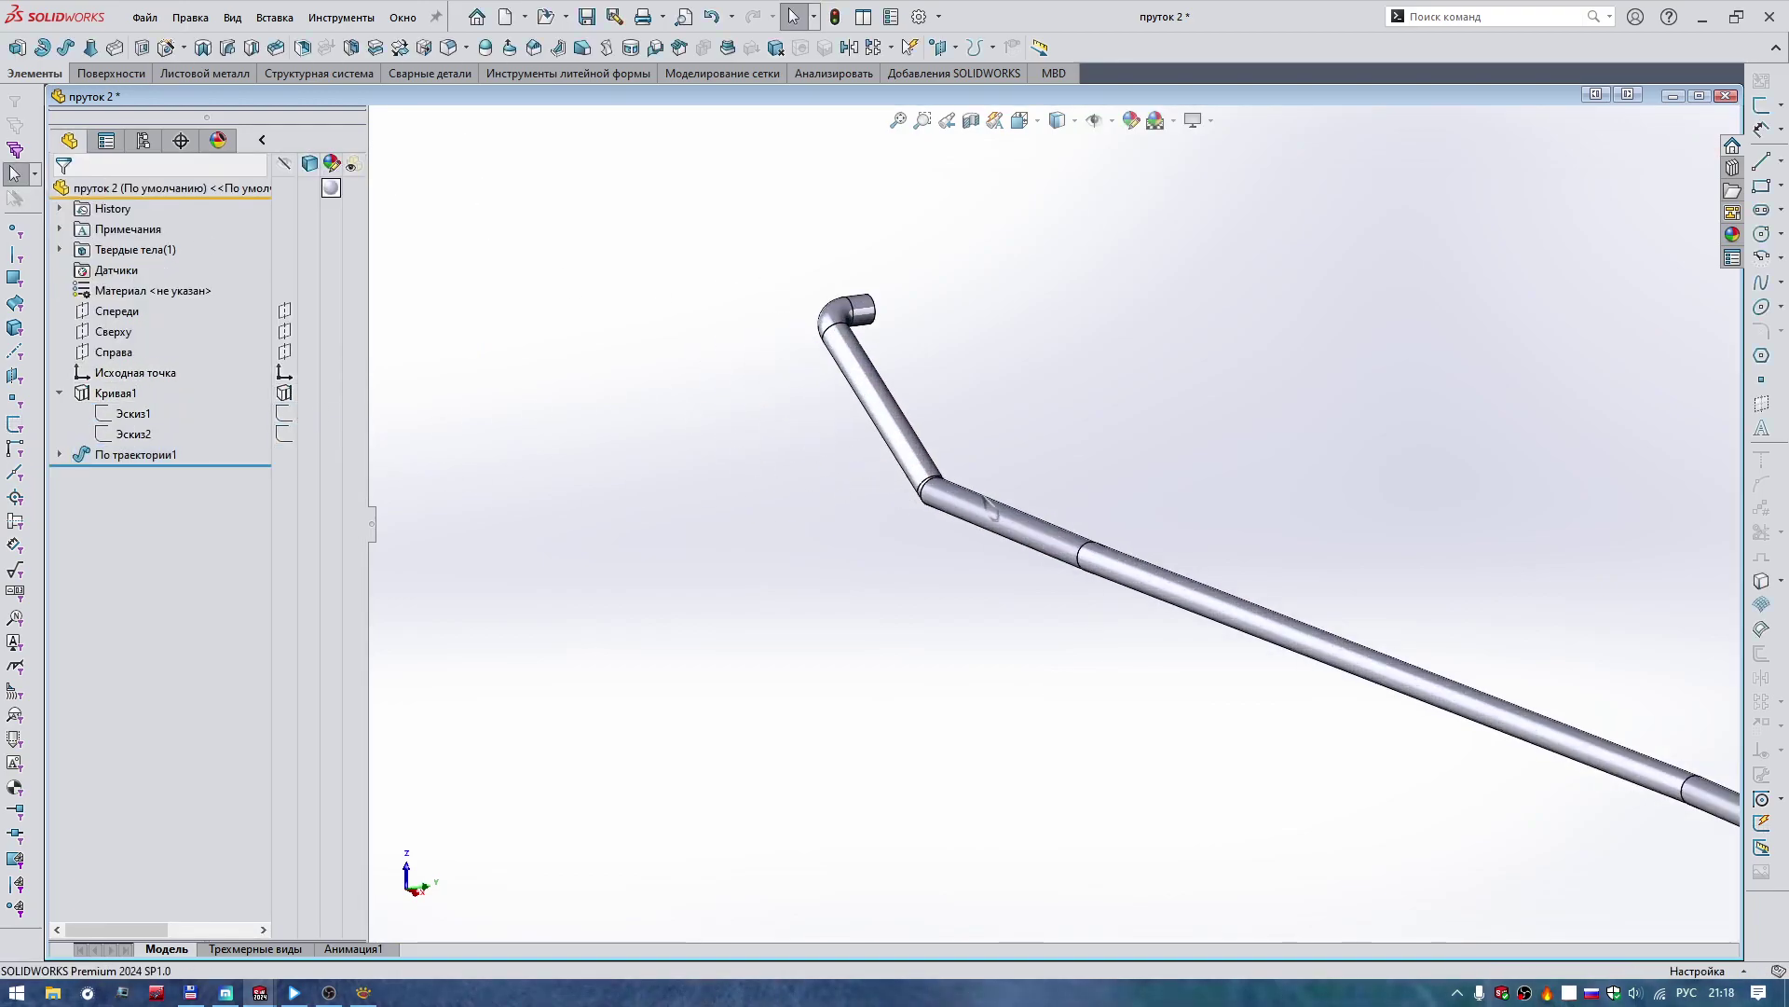
mouse_move(580, 407)
middle_mouse_down()
mouse_move(1175, 361)
mouse_move(1110, 400)
middle_mouse_up()
key("ctrl+7")
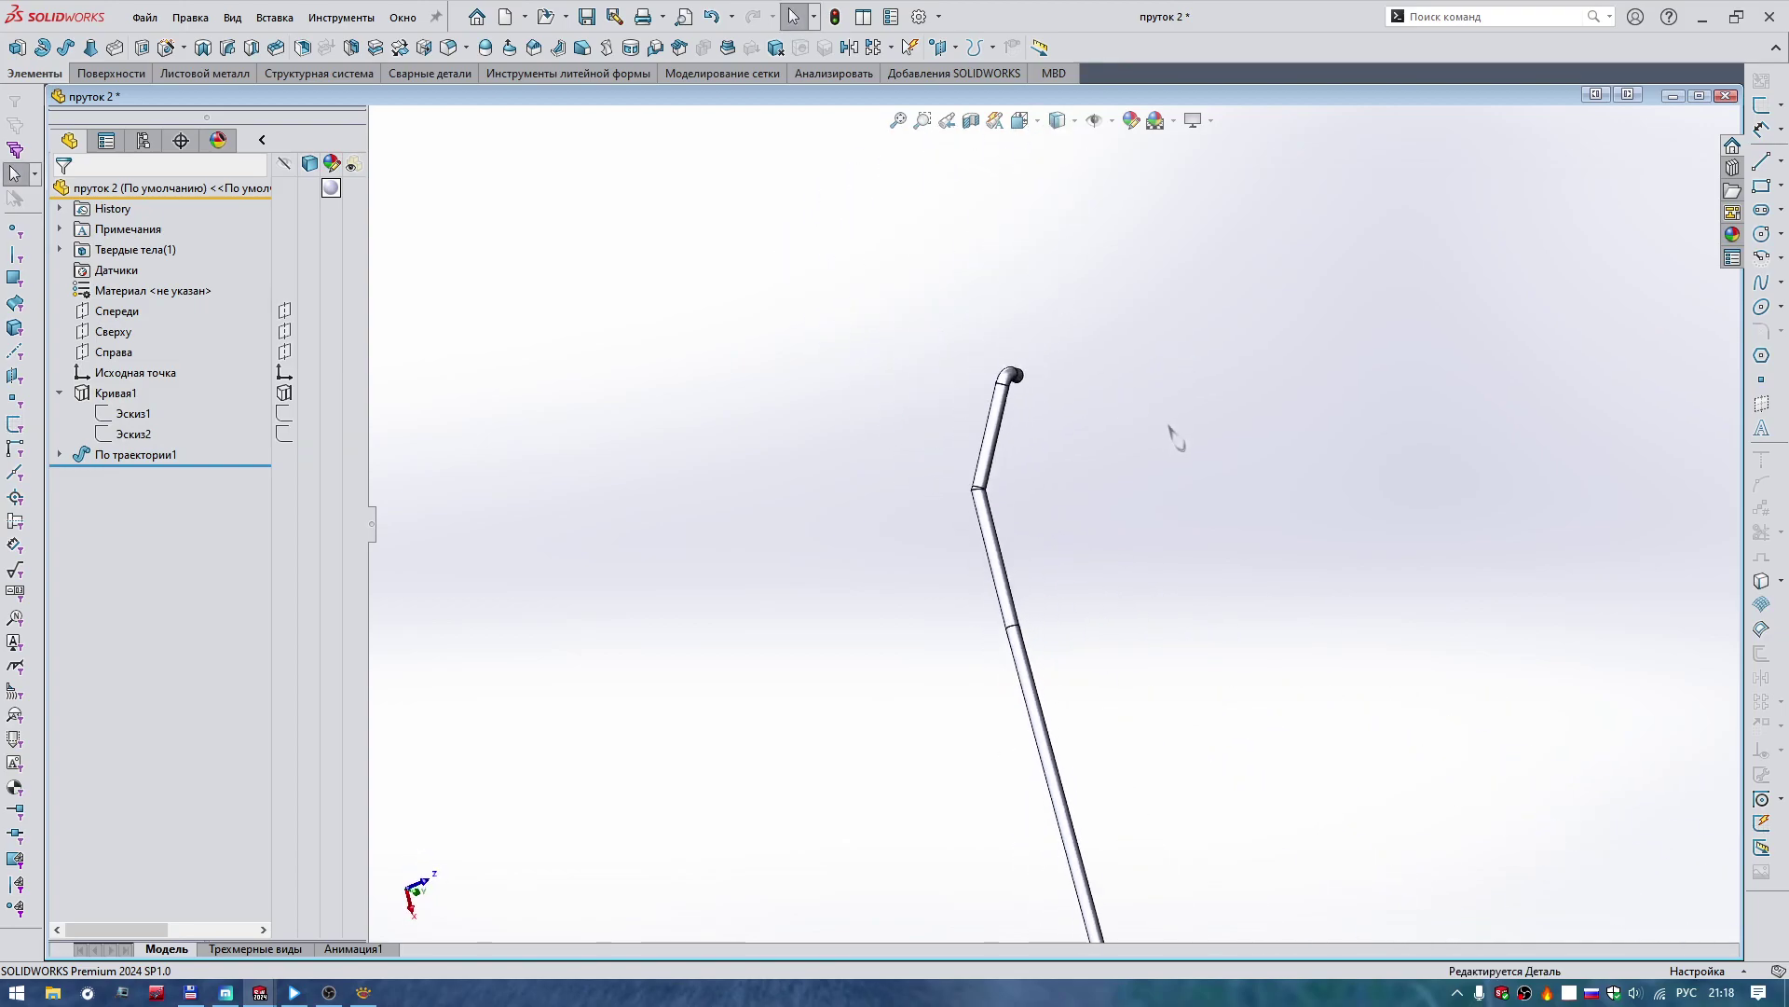
key("ctrl+4")
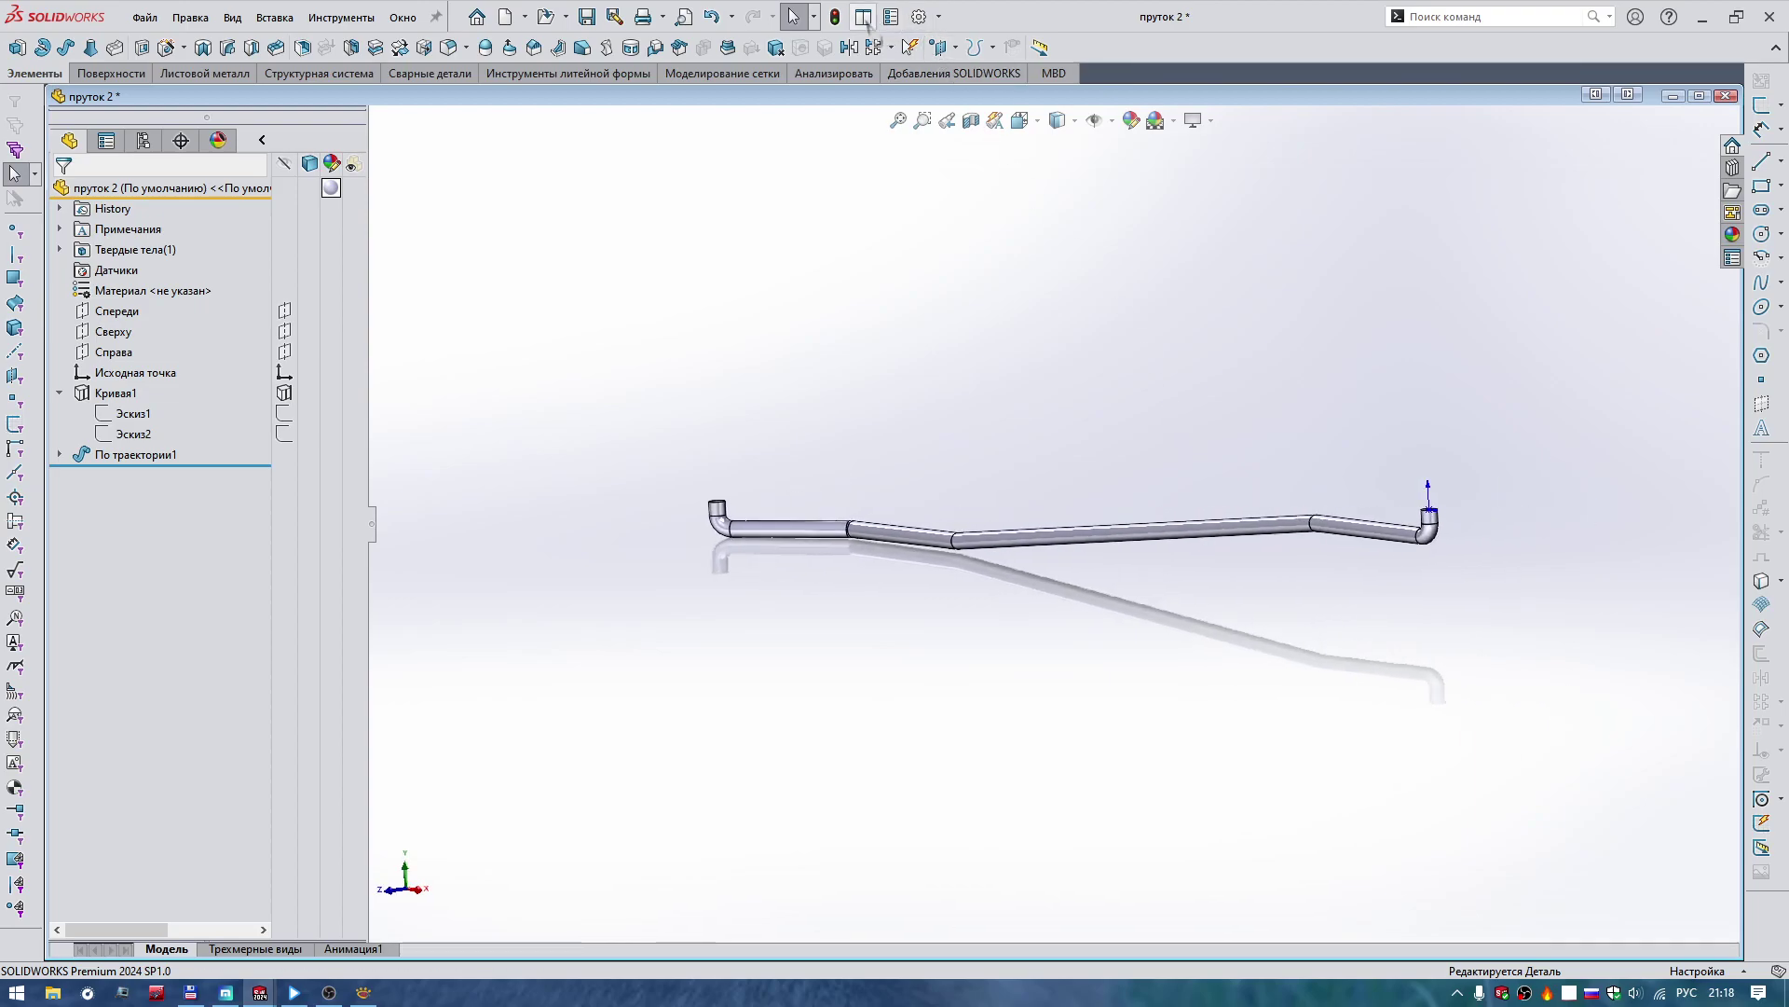
left_click(587, 21)
Tile пруток and пруток 2 side by side and turn both rods to the front view.
left_click(864, 19)
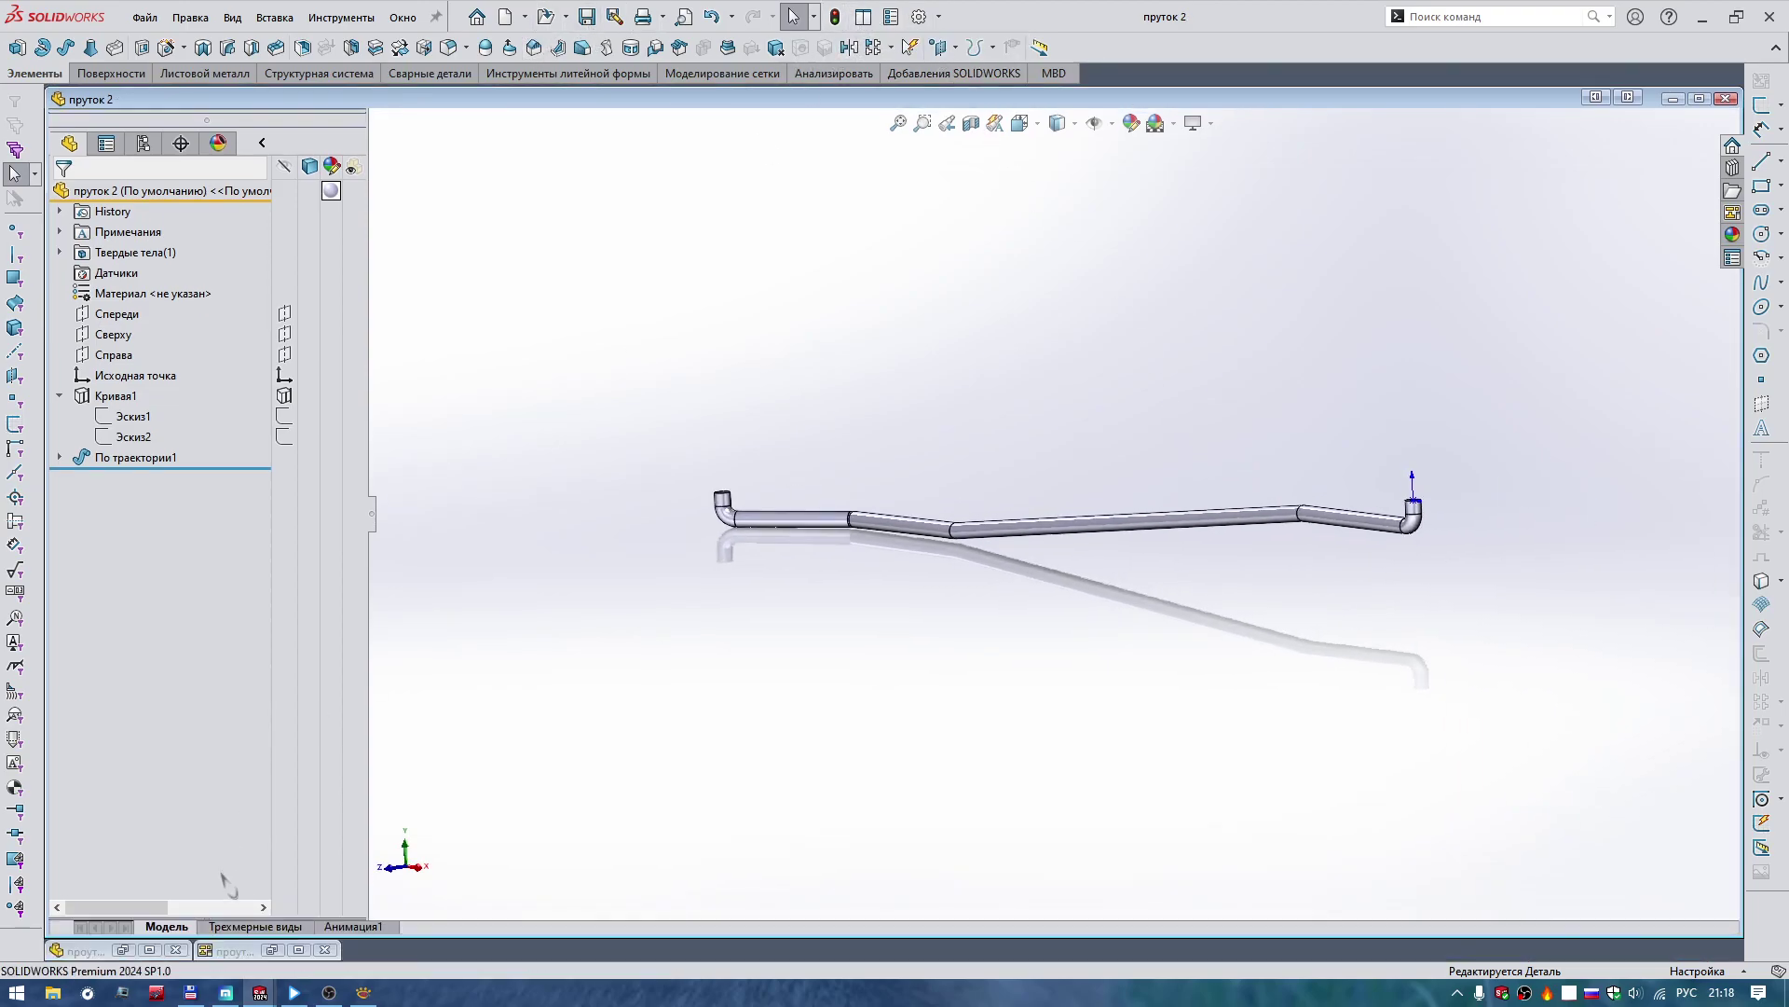
left_click(149, 950)
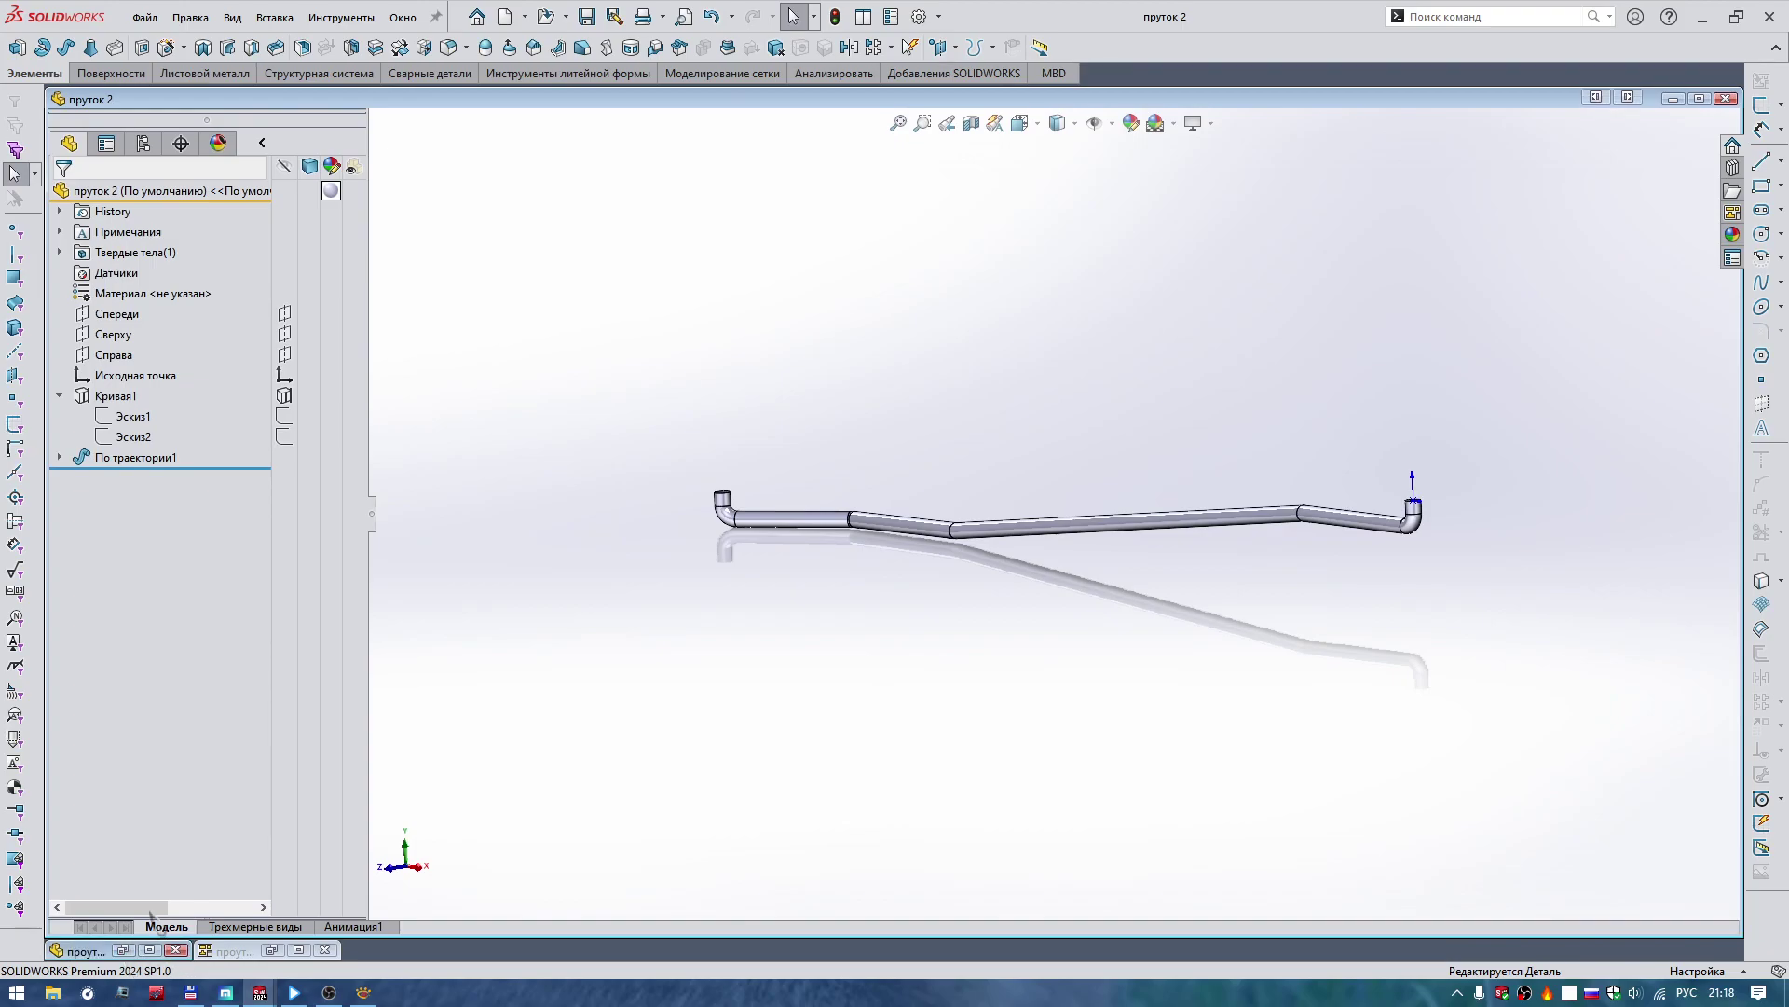
left_click(856, 26)
middle_click_drag(575, 317, 695, 367)
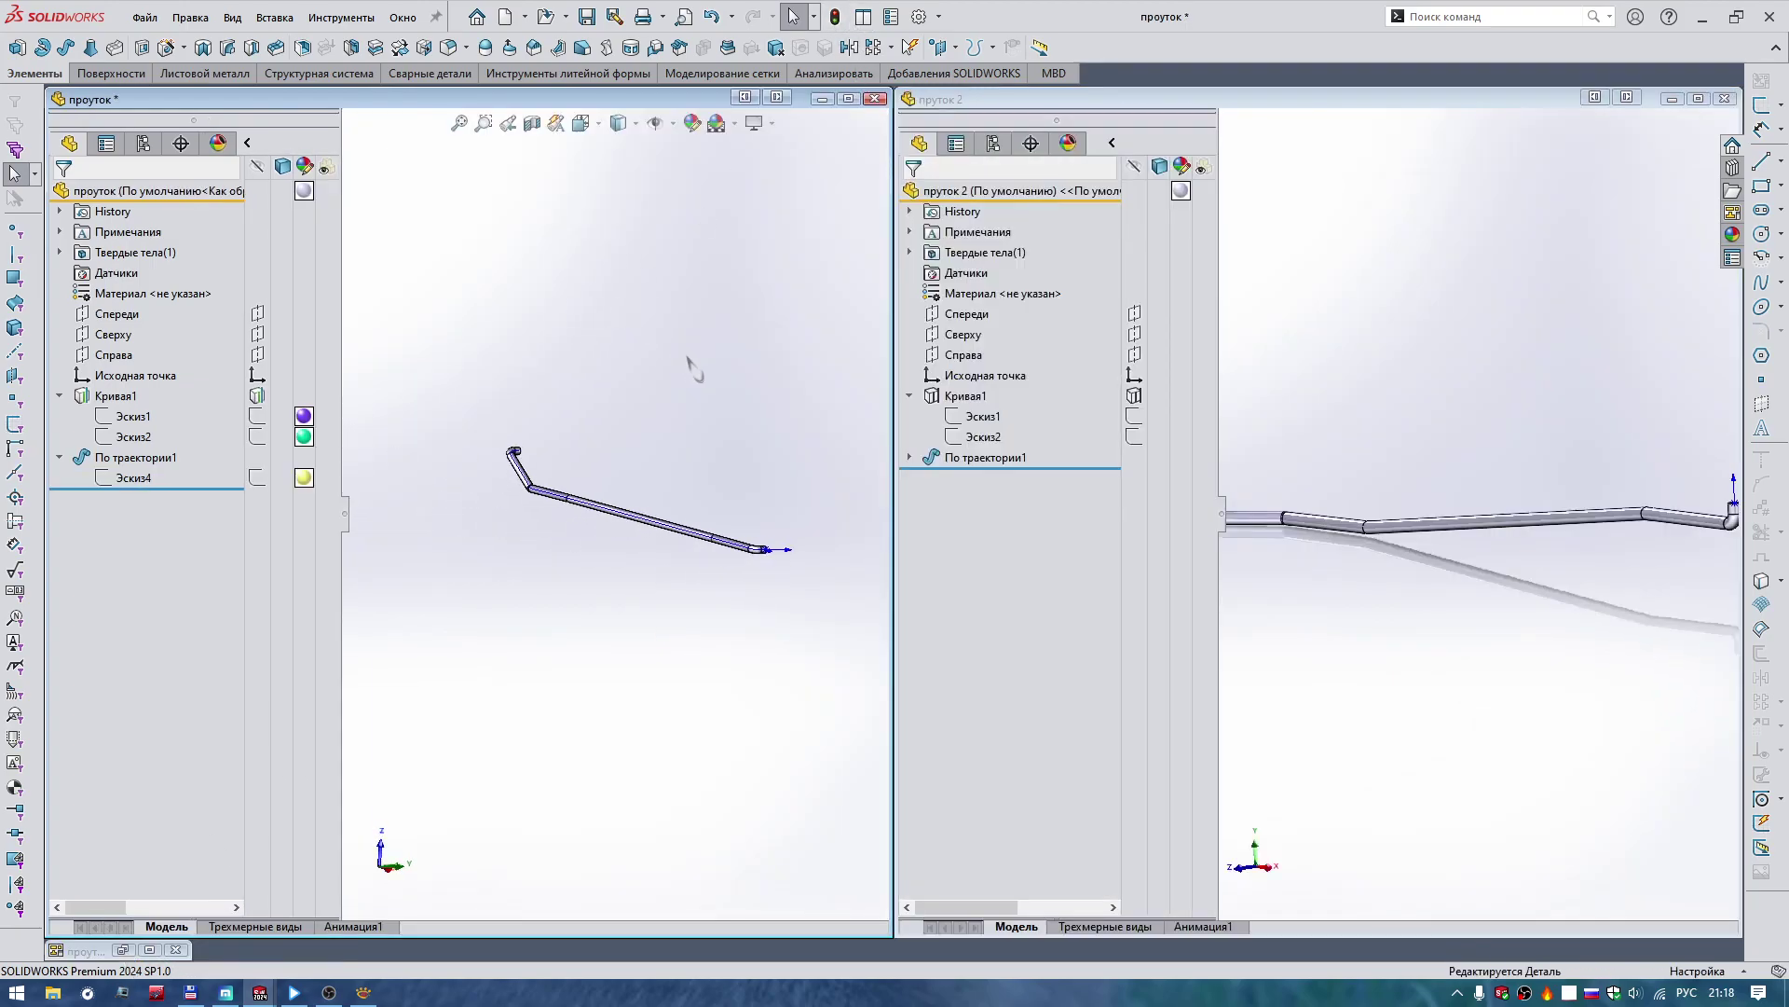
left_click(1486, 319)
middle_click_drag(1486, 319, 1436, 336)
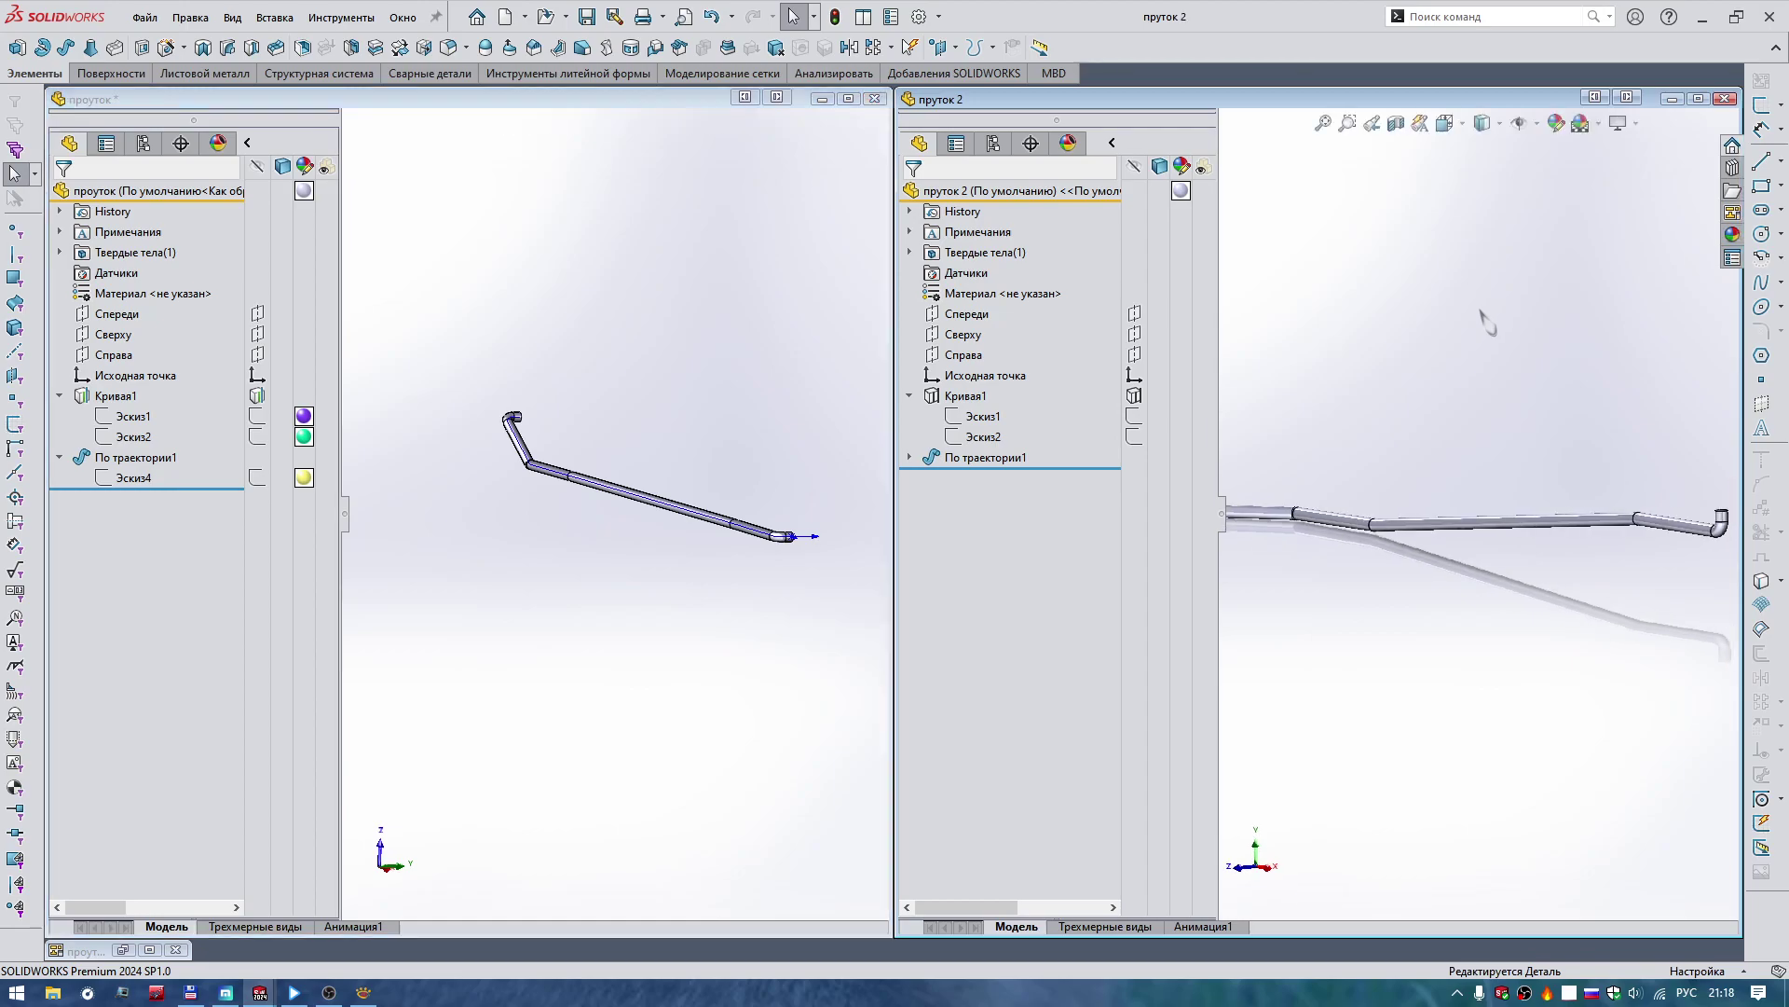
left_click(597, 347)
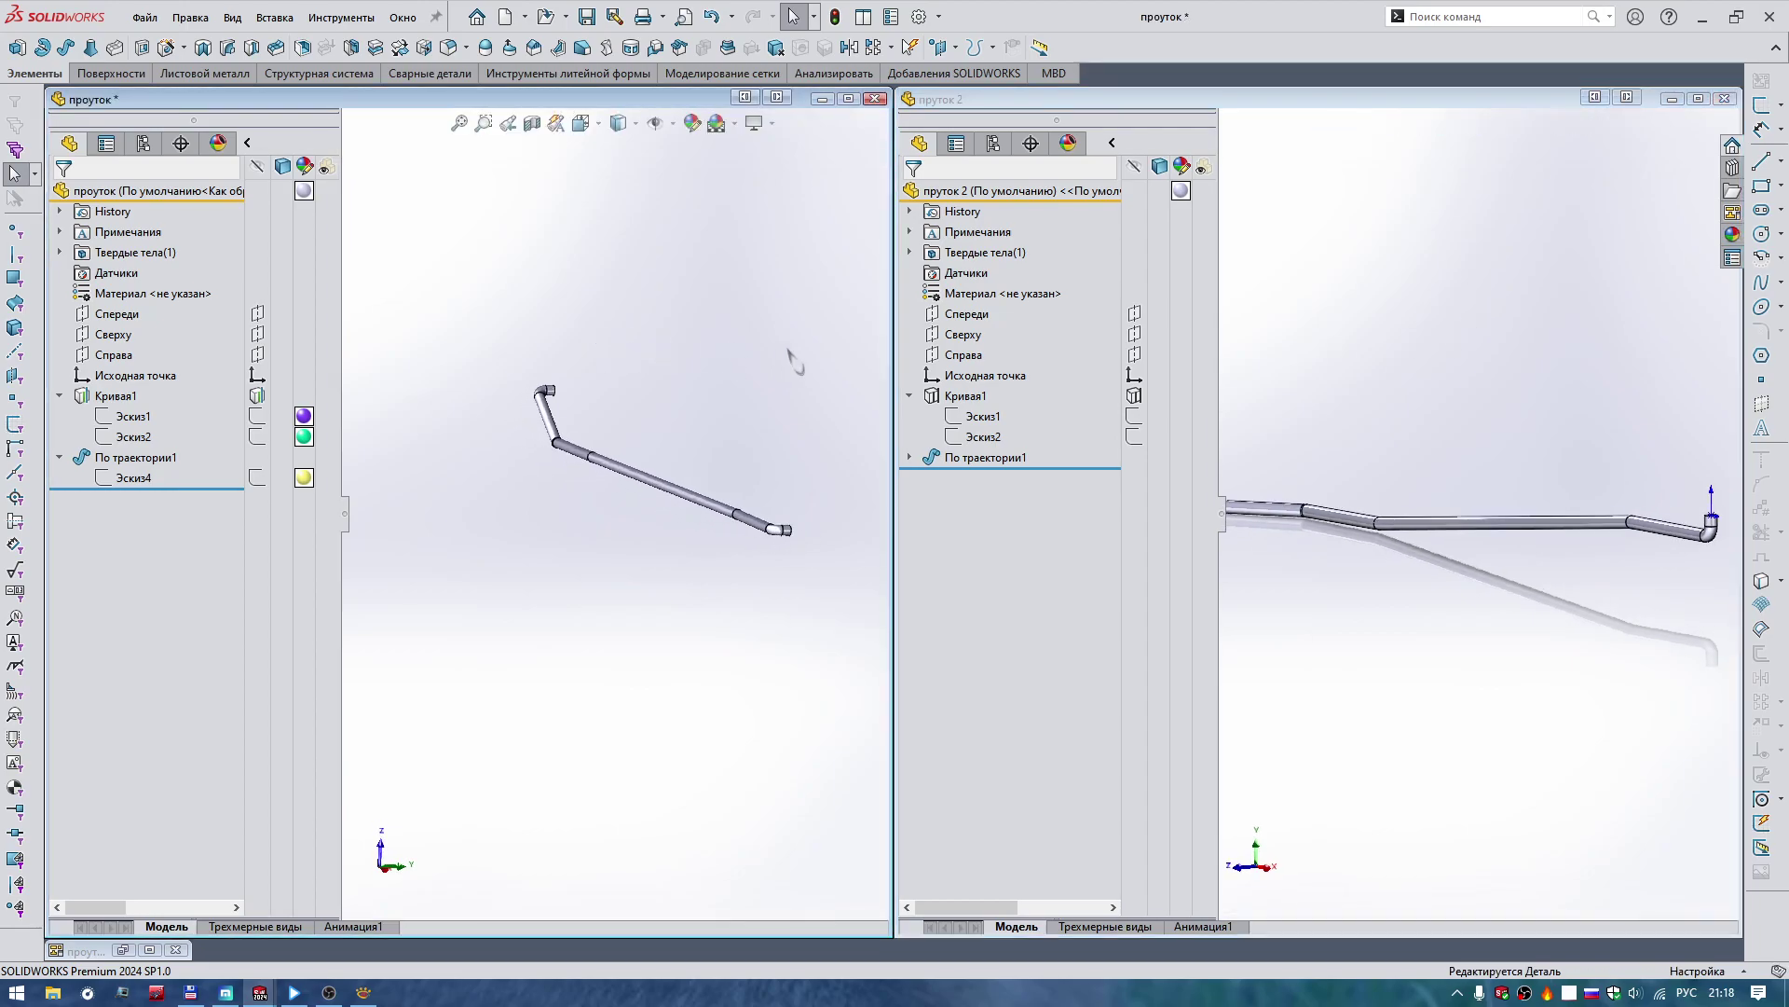
scroll(773, 360, "down", 3)
left_click(1502, 354)
middle_click_drag(1479, 359, 1461, 377)
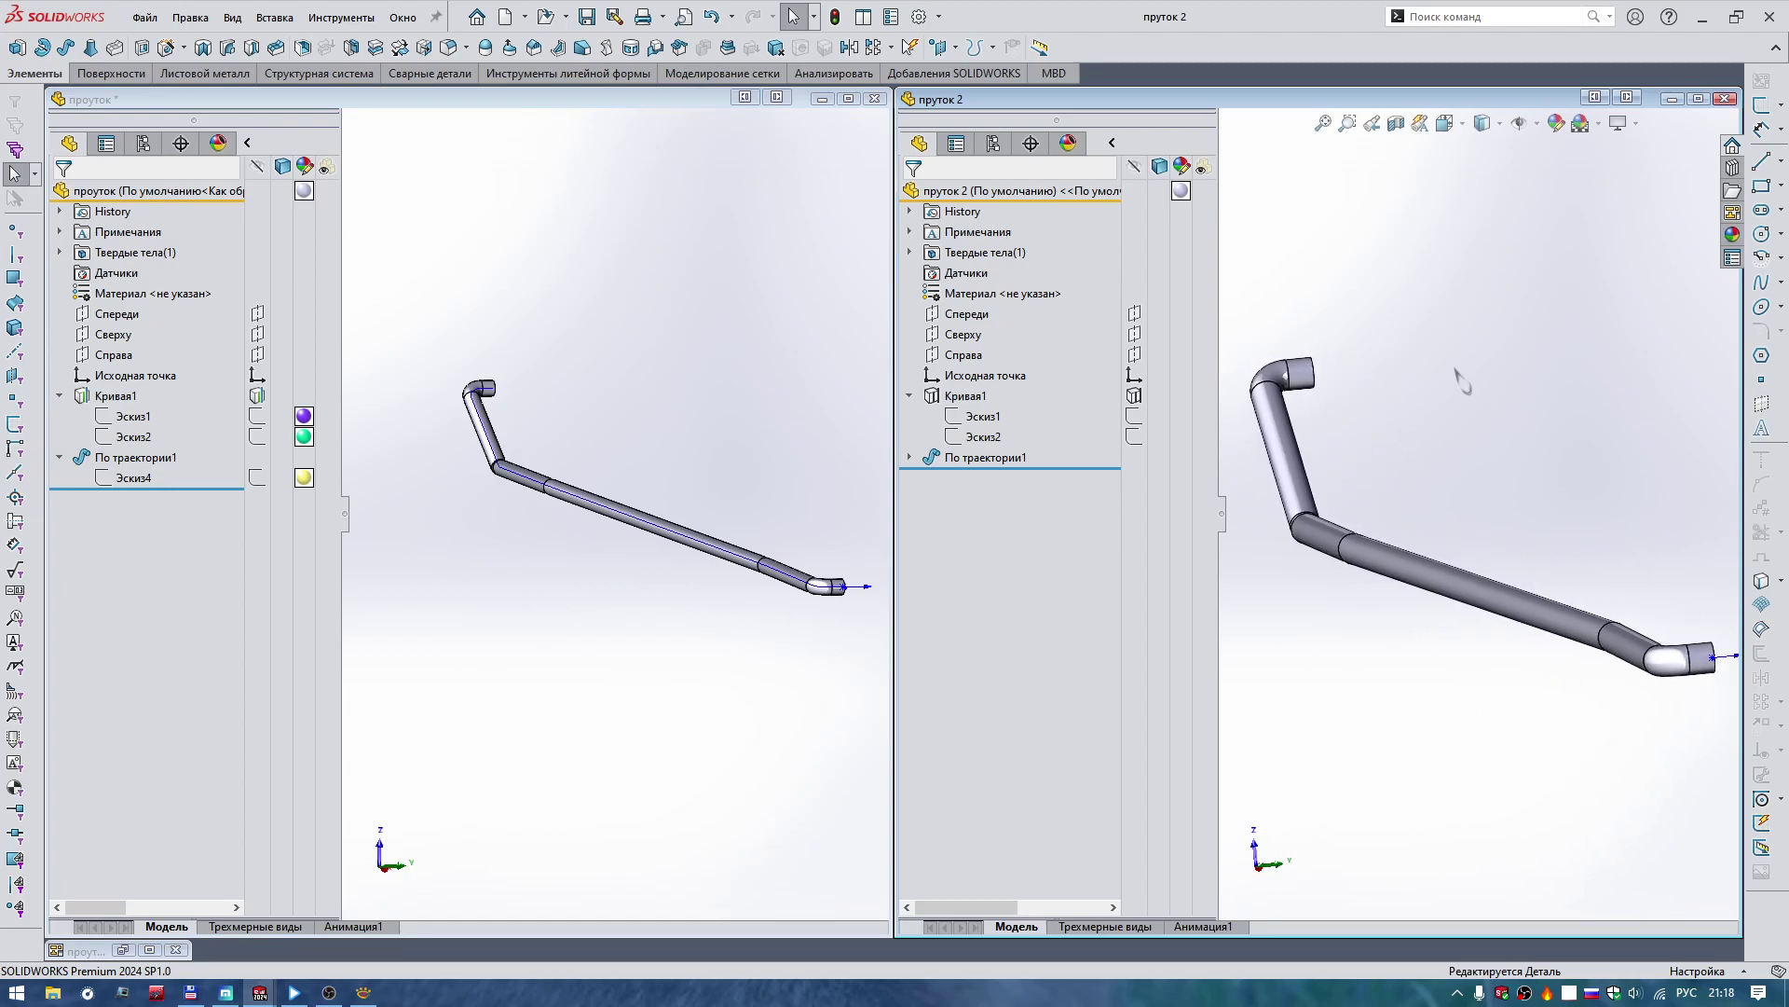
right_click_drag(1497, 326, 1495, 296)
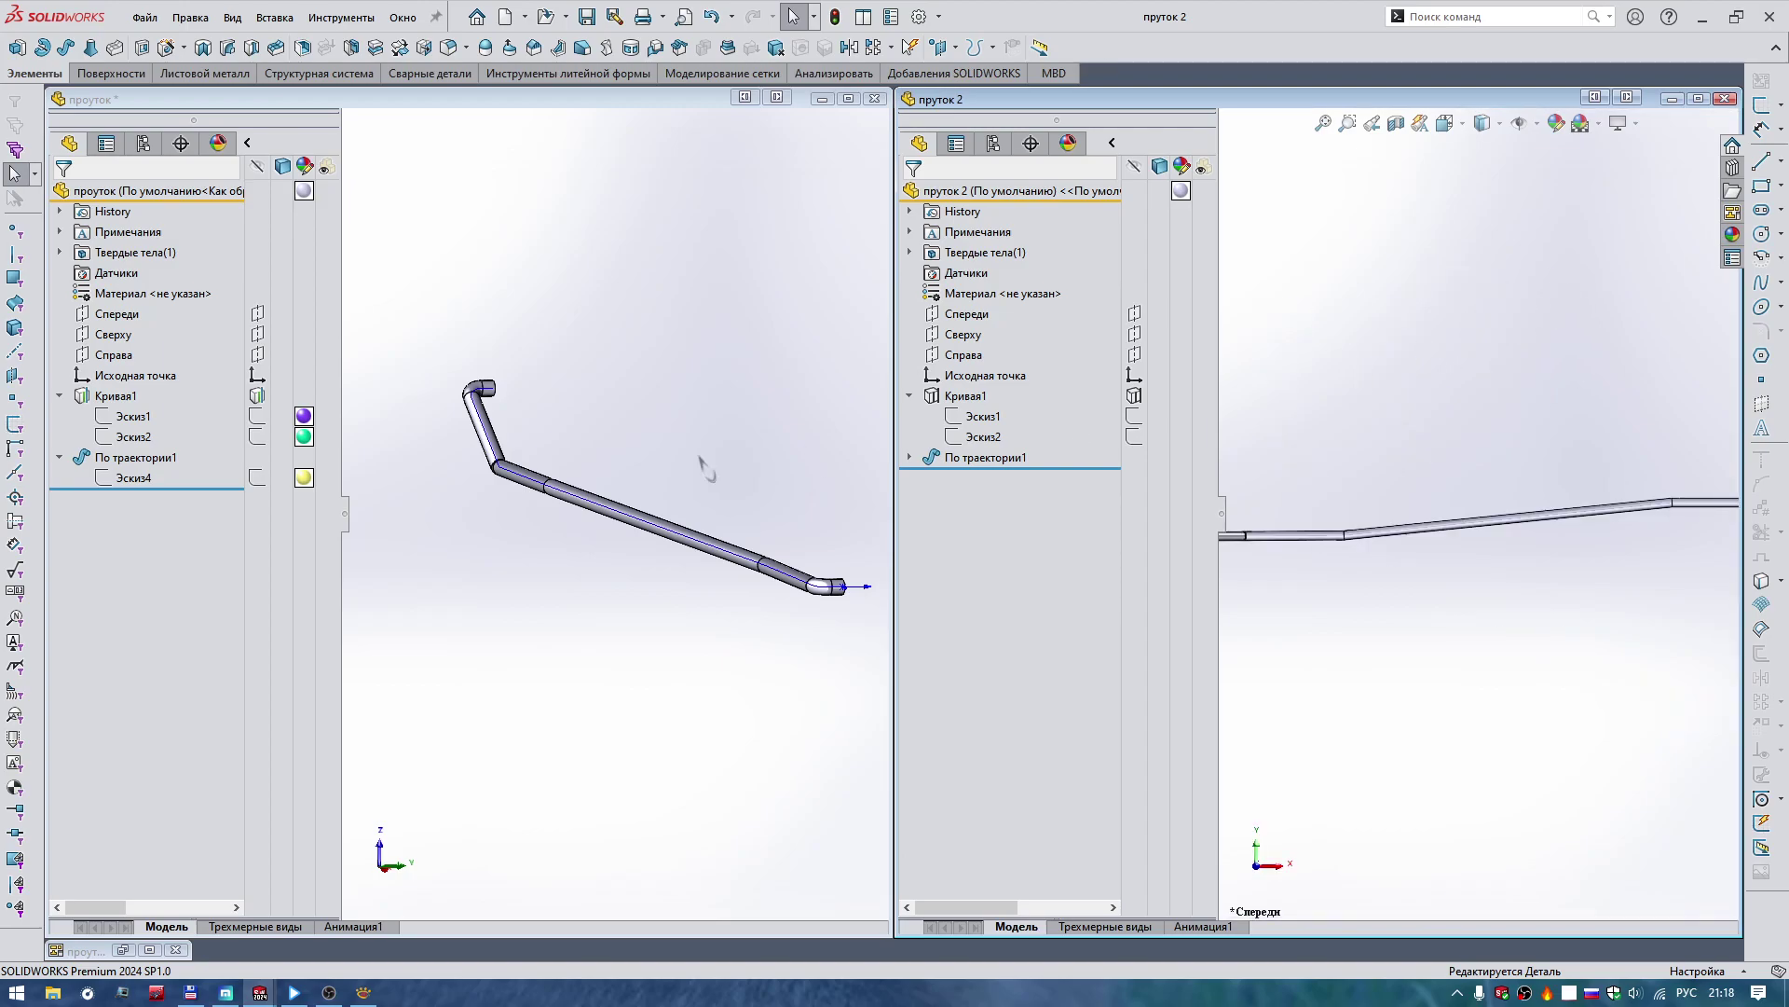
right_click_drag(663, 430, 664, 382)
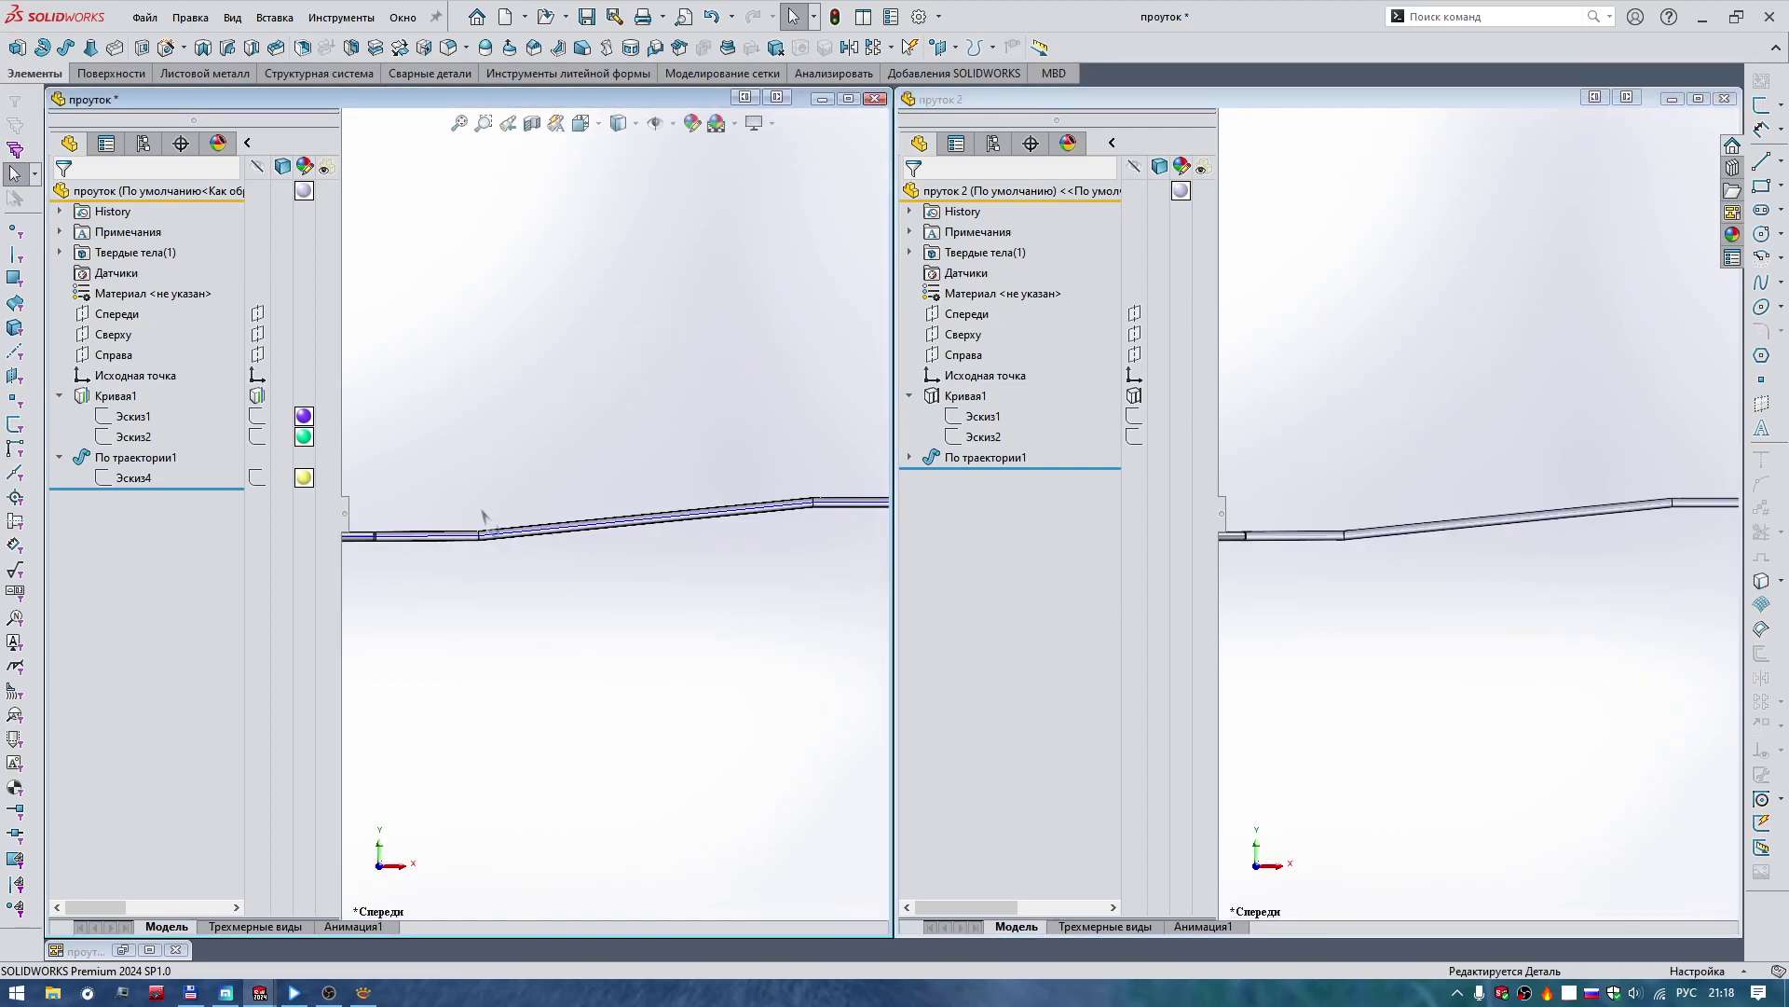
Hide both feature trees, zoom to compare the rods, then re-expand пруток 2's tree.
key("F9")
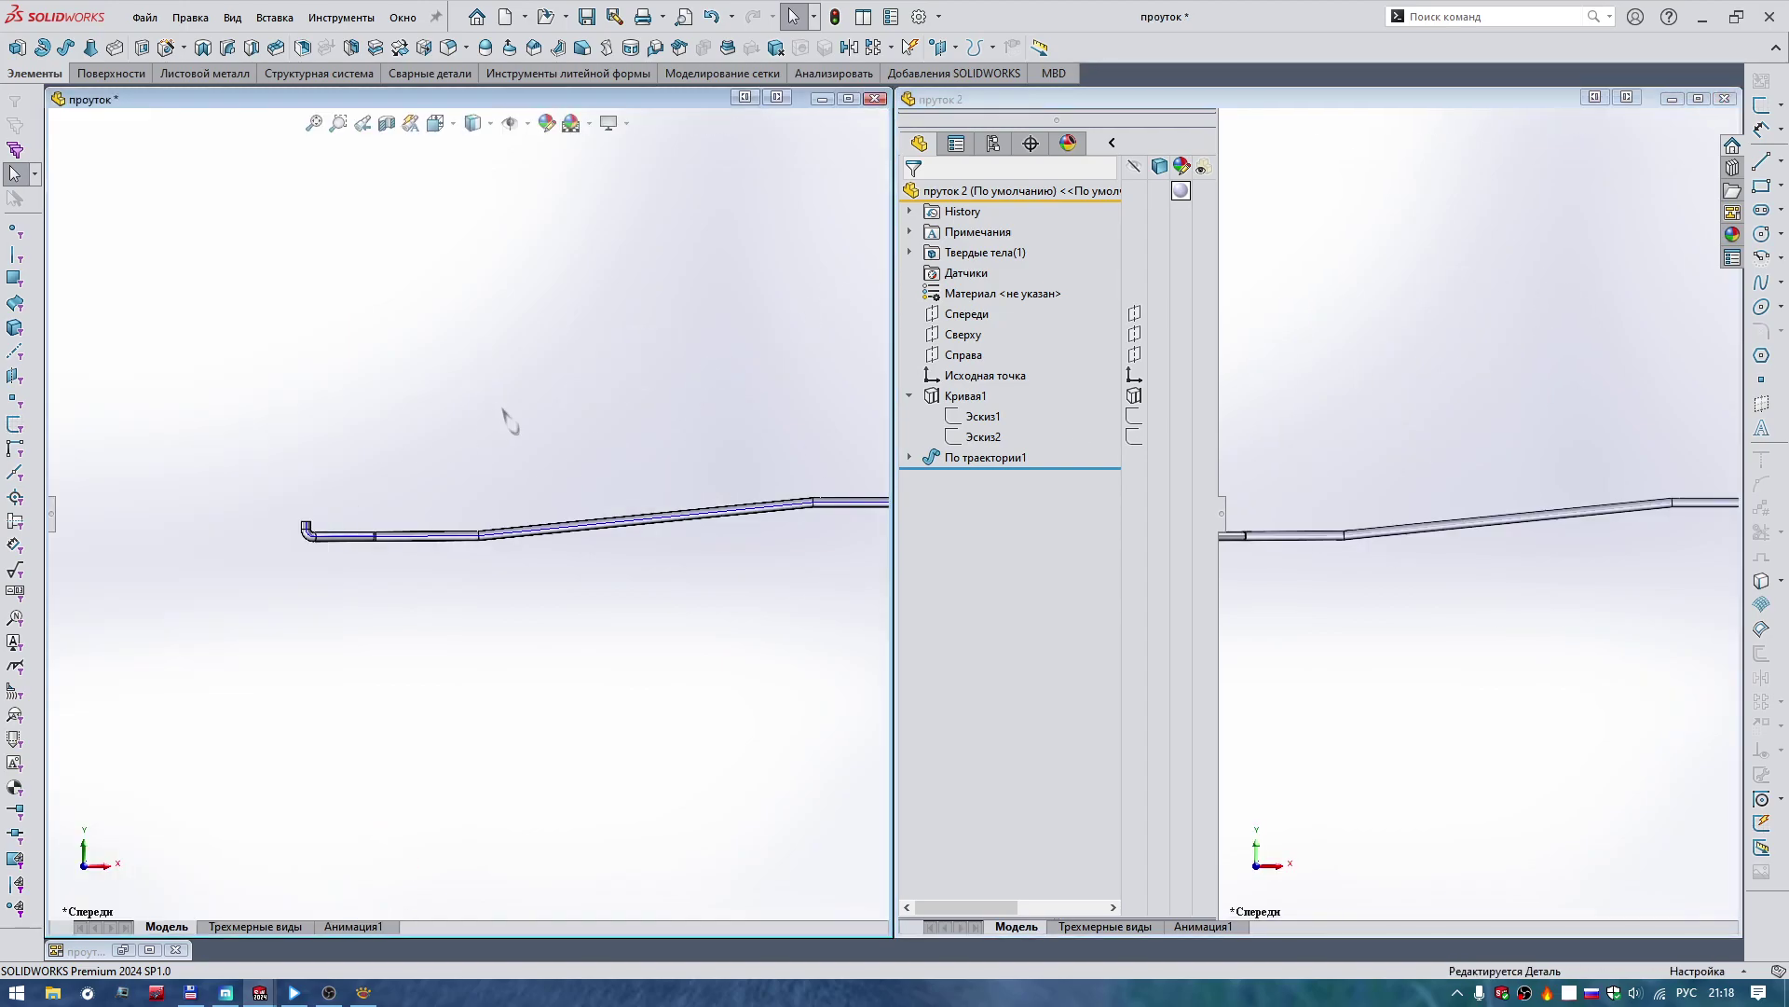
left_click(1528, 303)
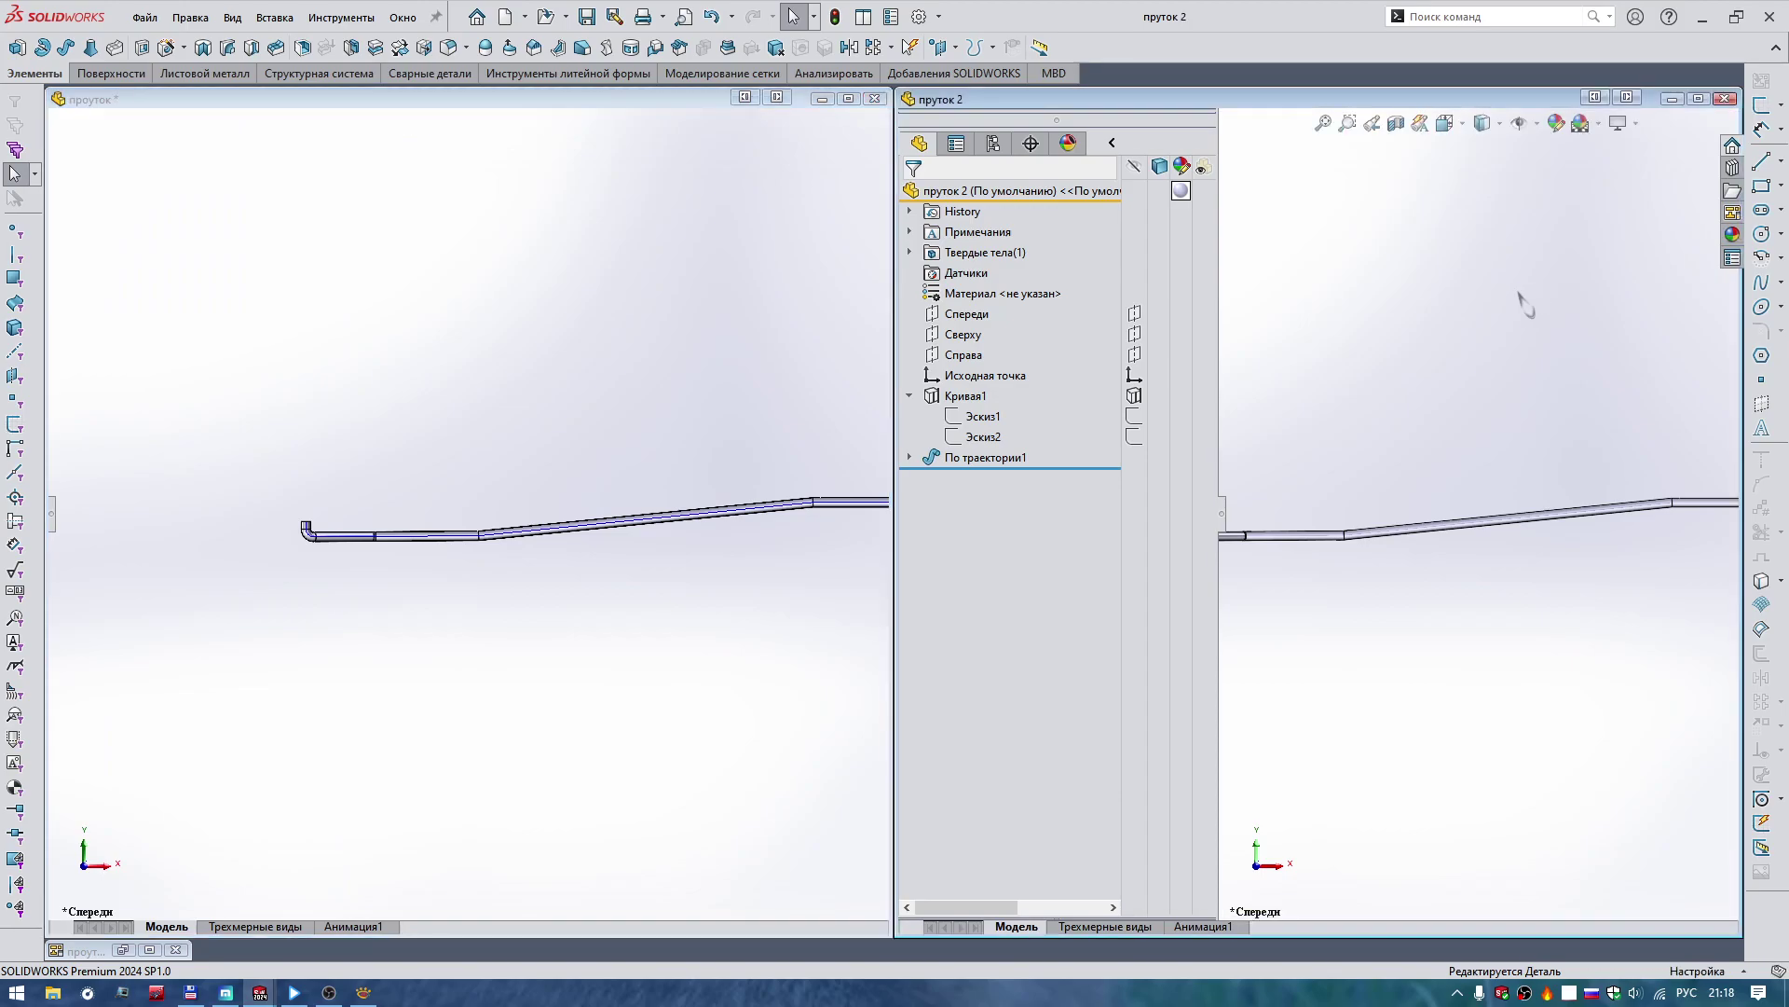
key("F9")
scroll(1358, 411, "up", 2)
scroll(1546, 516, "down", 2)
scroll(1642, 491, "down", 2)
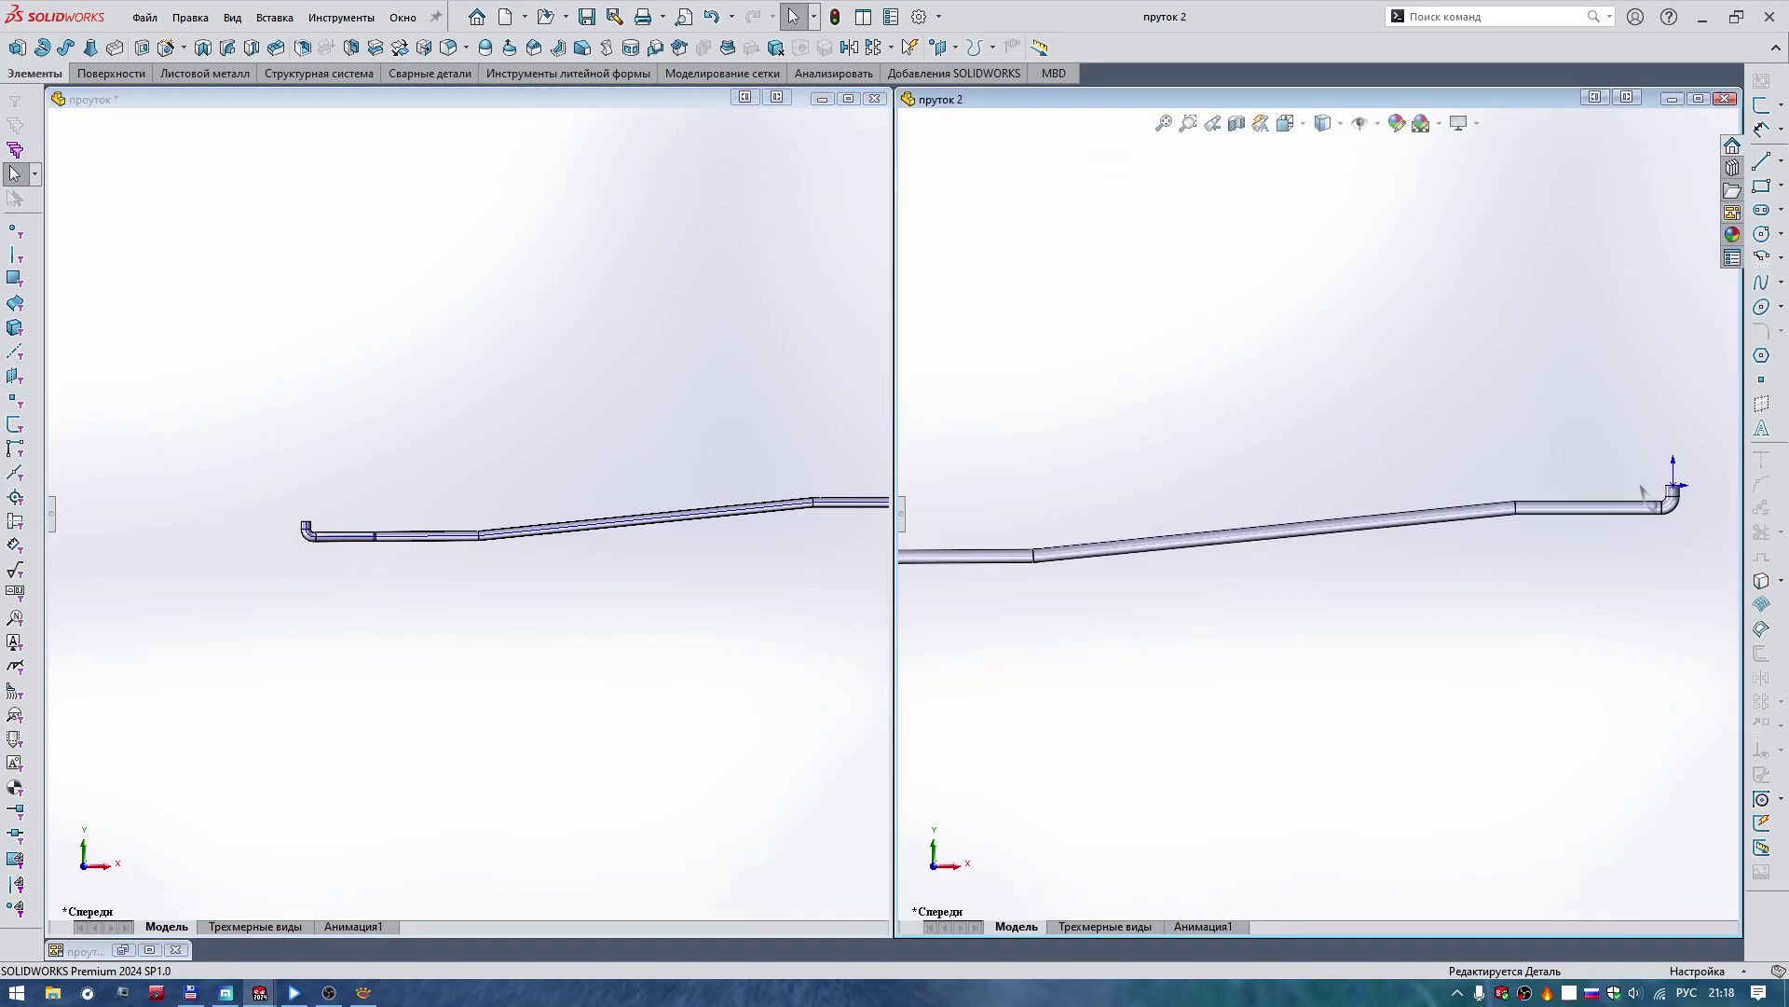
scroll(479, 447, "up", 2)
scroll(912, 440, "down", 2)
scroll(912, 440, "down", 1)
scroll(741, 457, "up", 2)
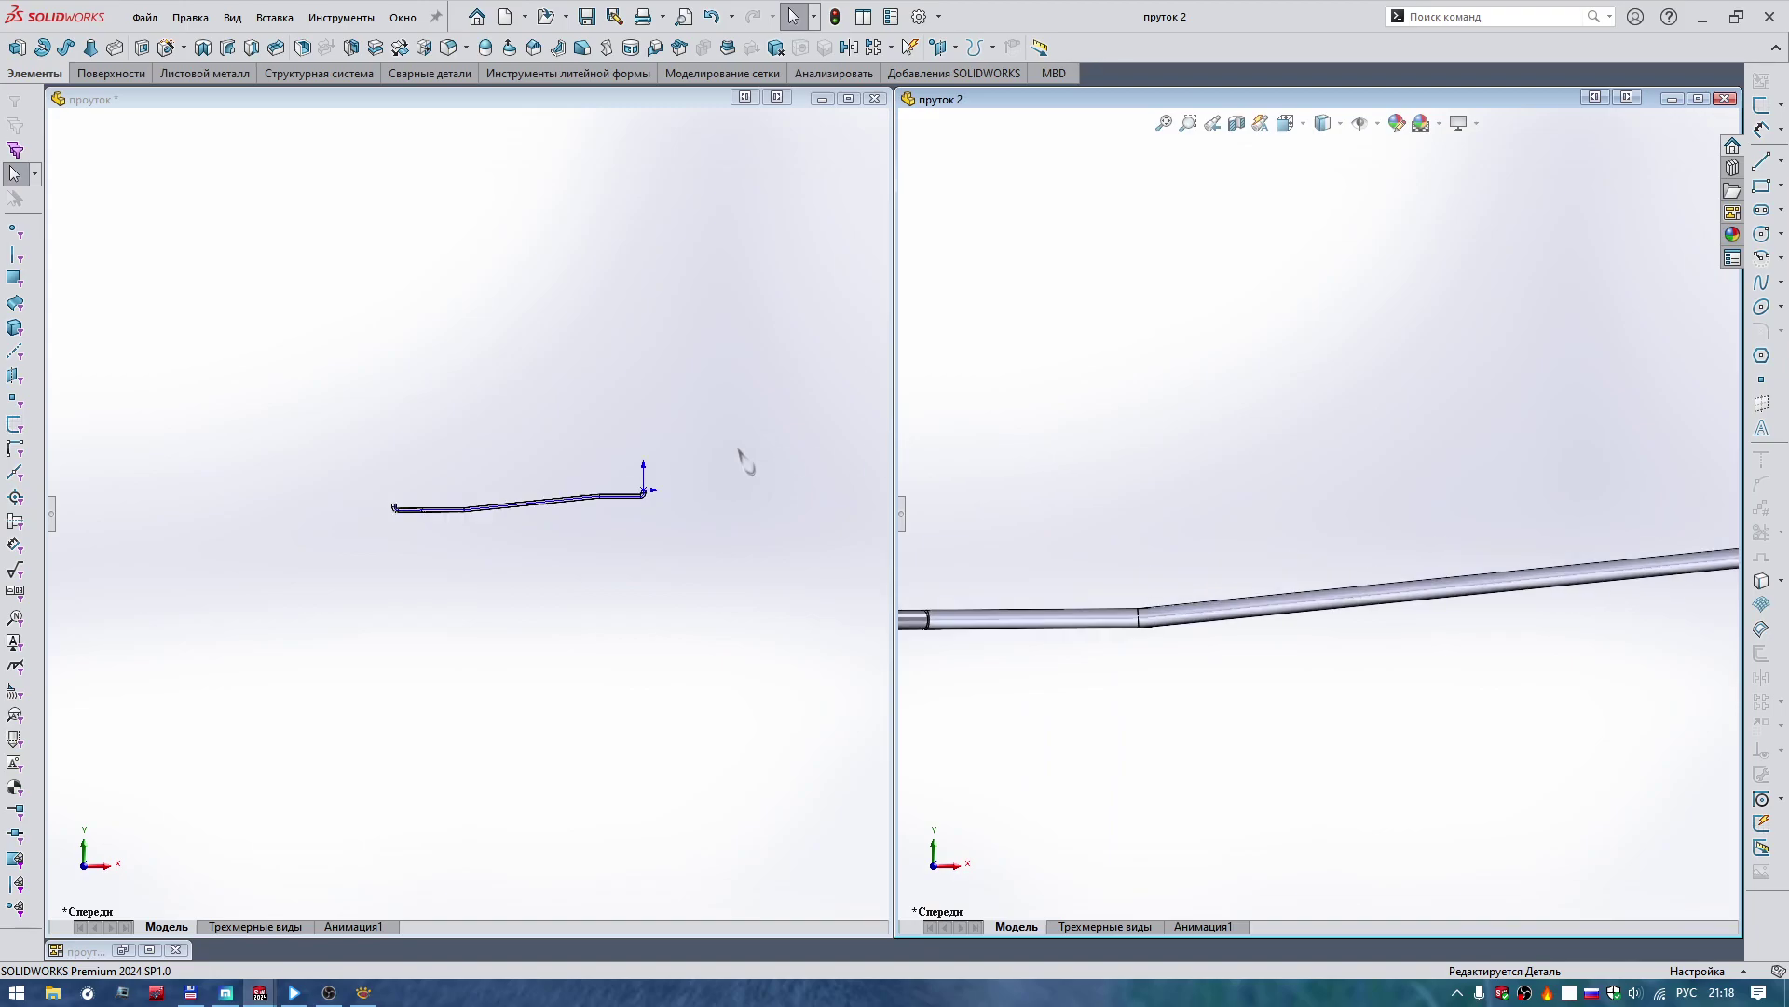
scroll(803, 520, "down", 2)
scroll(652, 531, "down", 3)
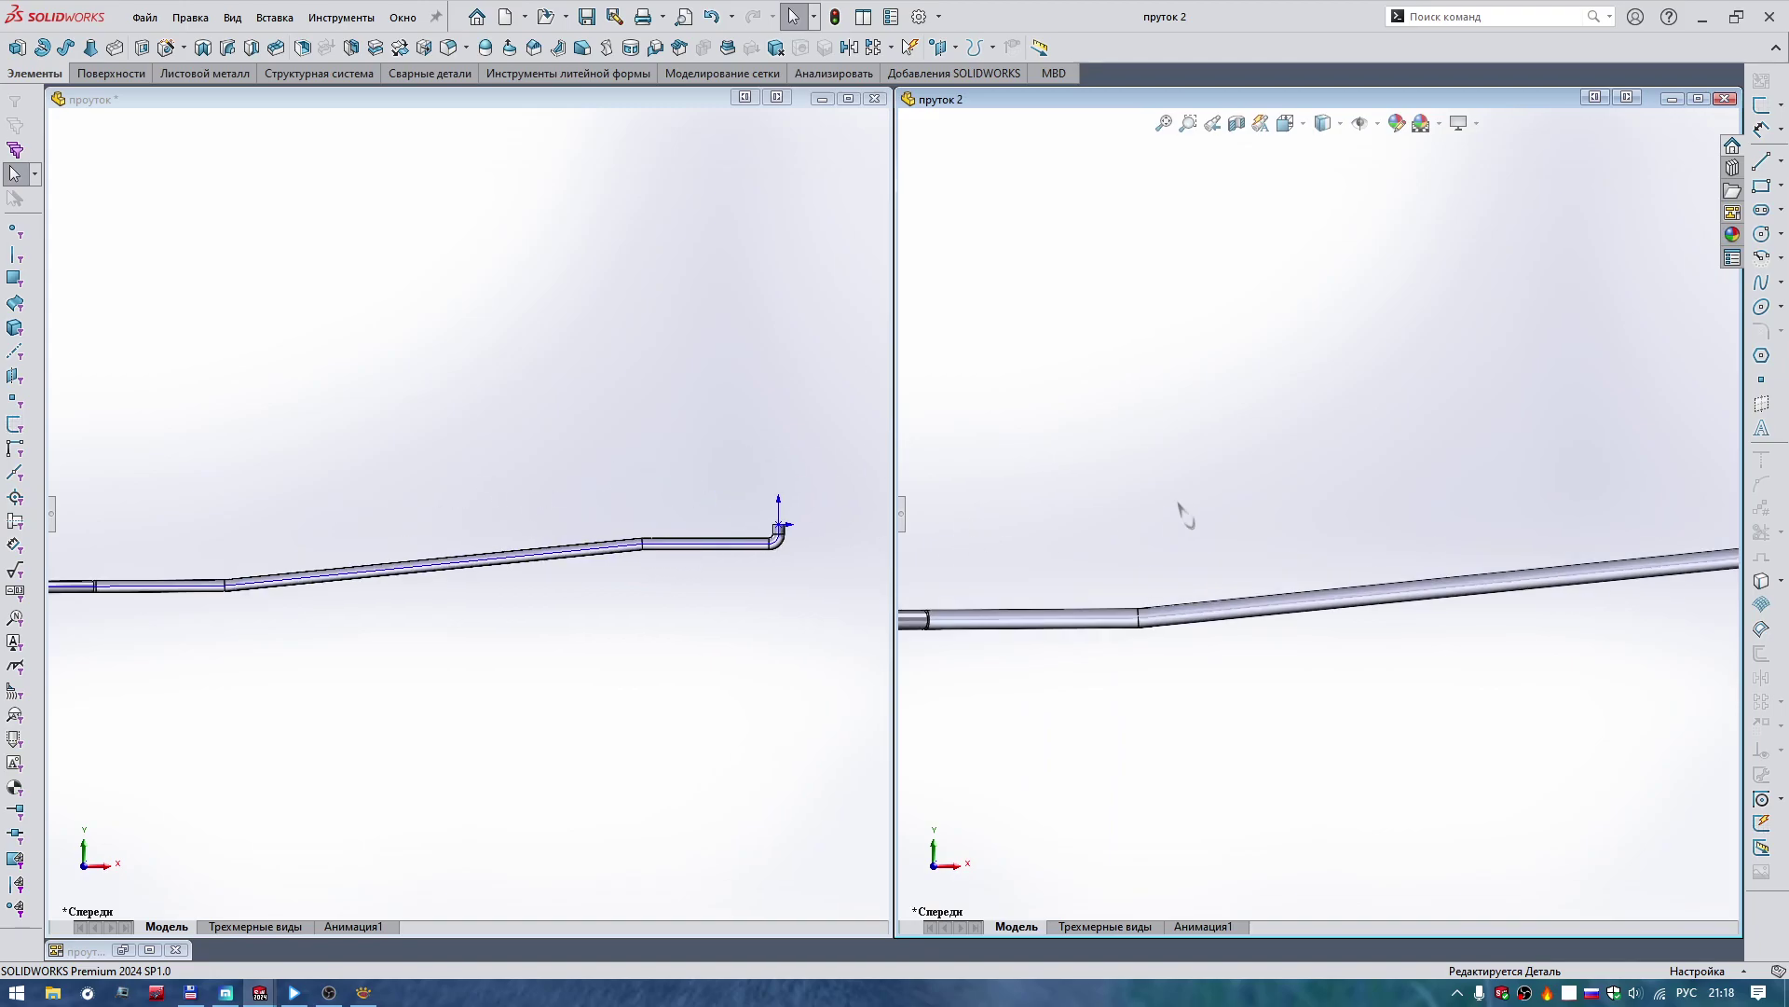
scroll(328, 571, "up", 1)
scroll(1271, 524, "up", 2)
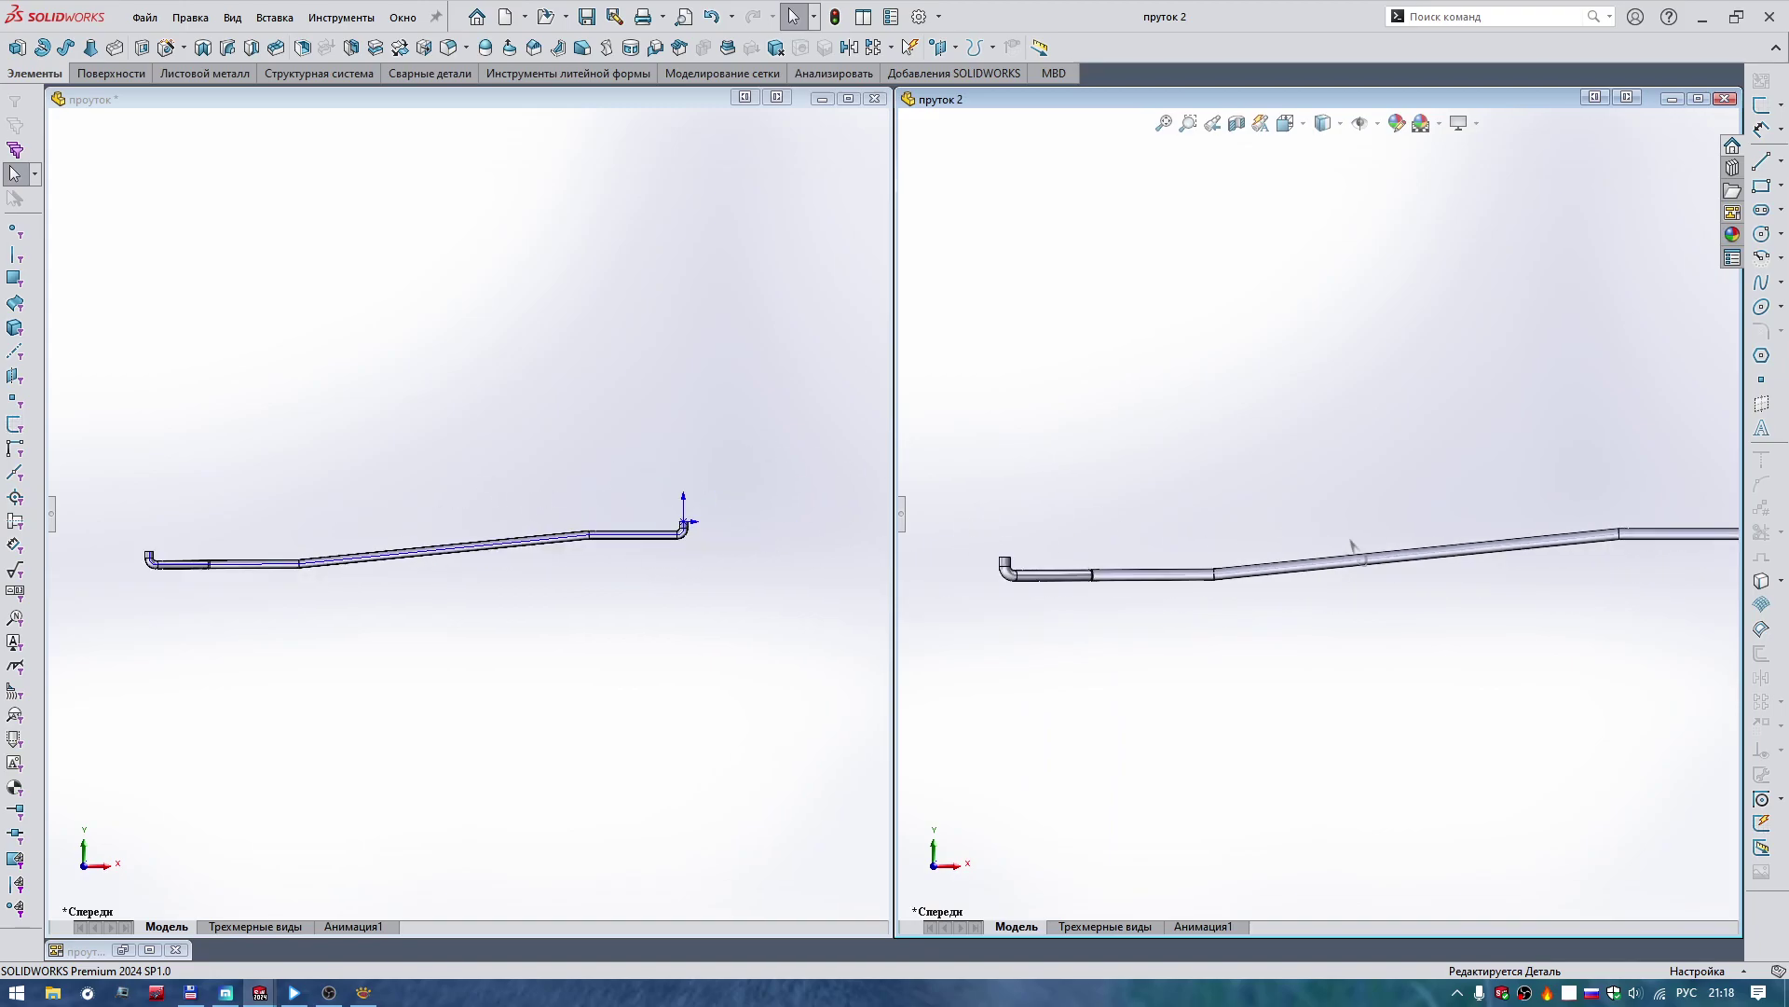
scroll(1273, 528, "up", 2)
scroll(1496, 589, "down", 1)
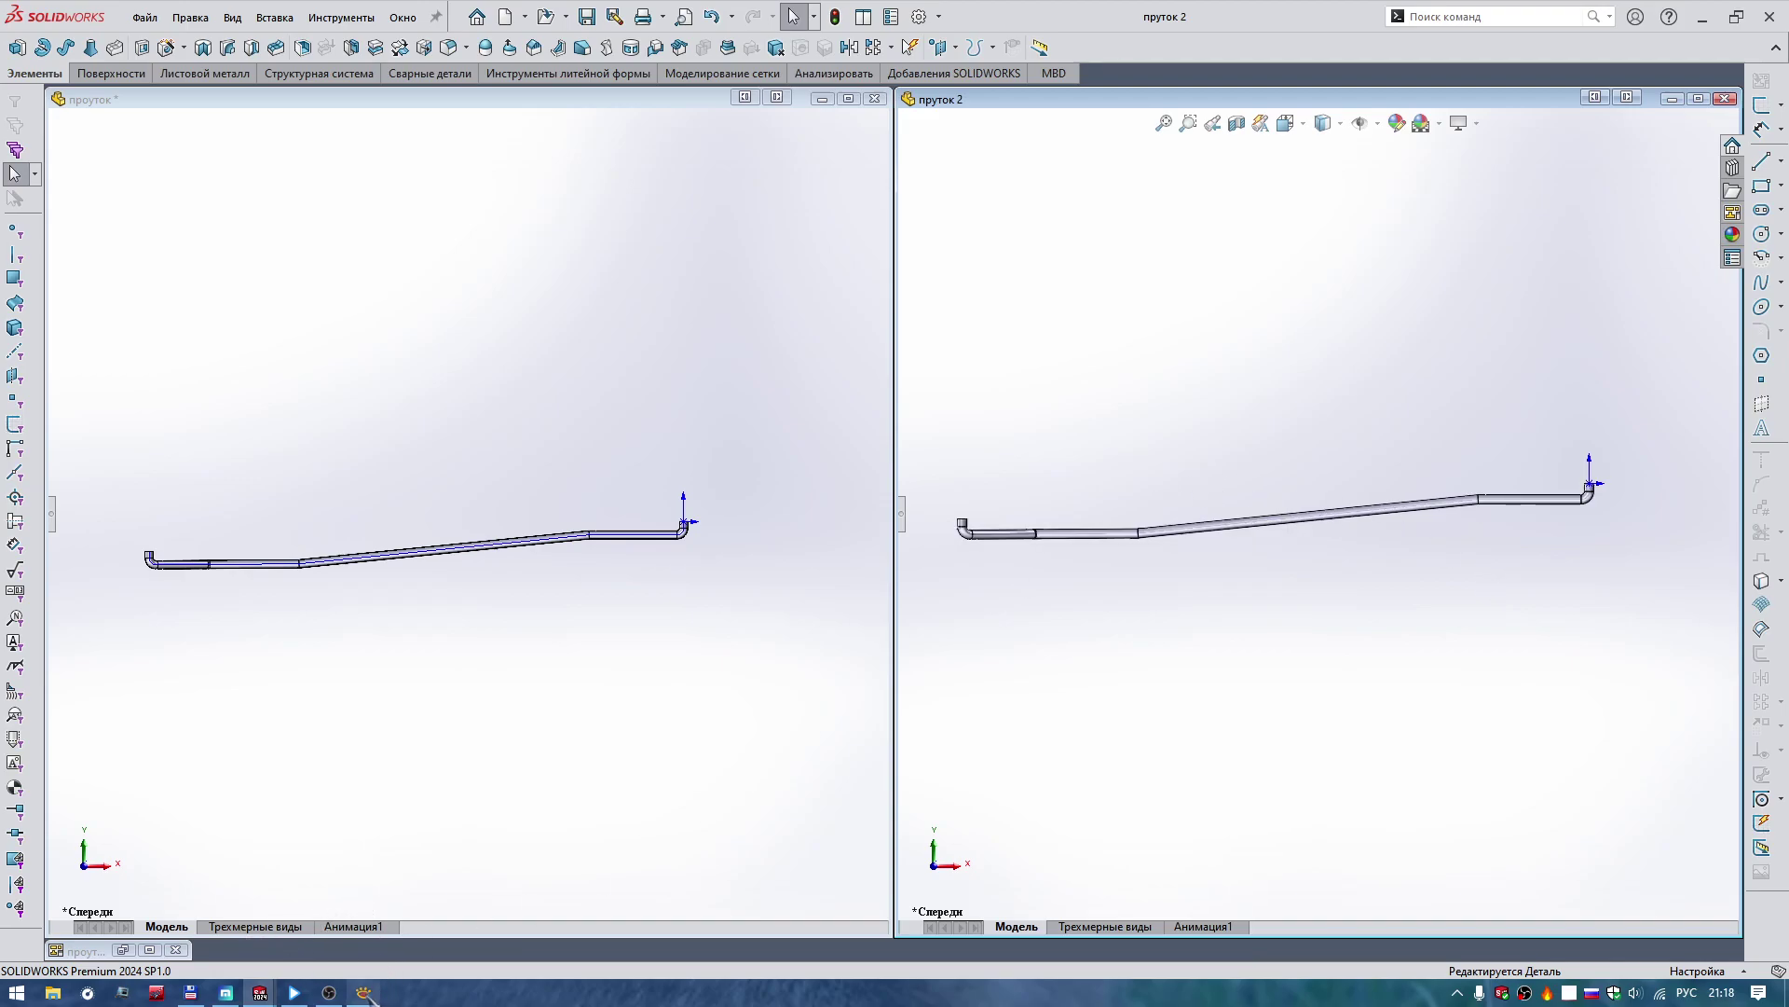
left_click(903, 523)
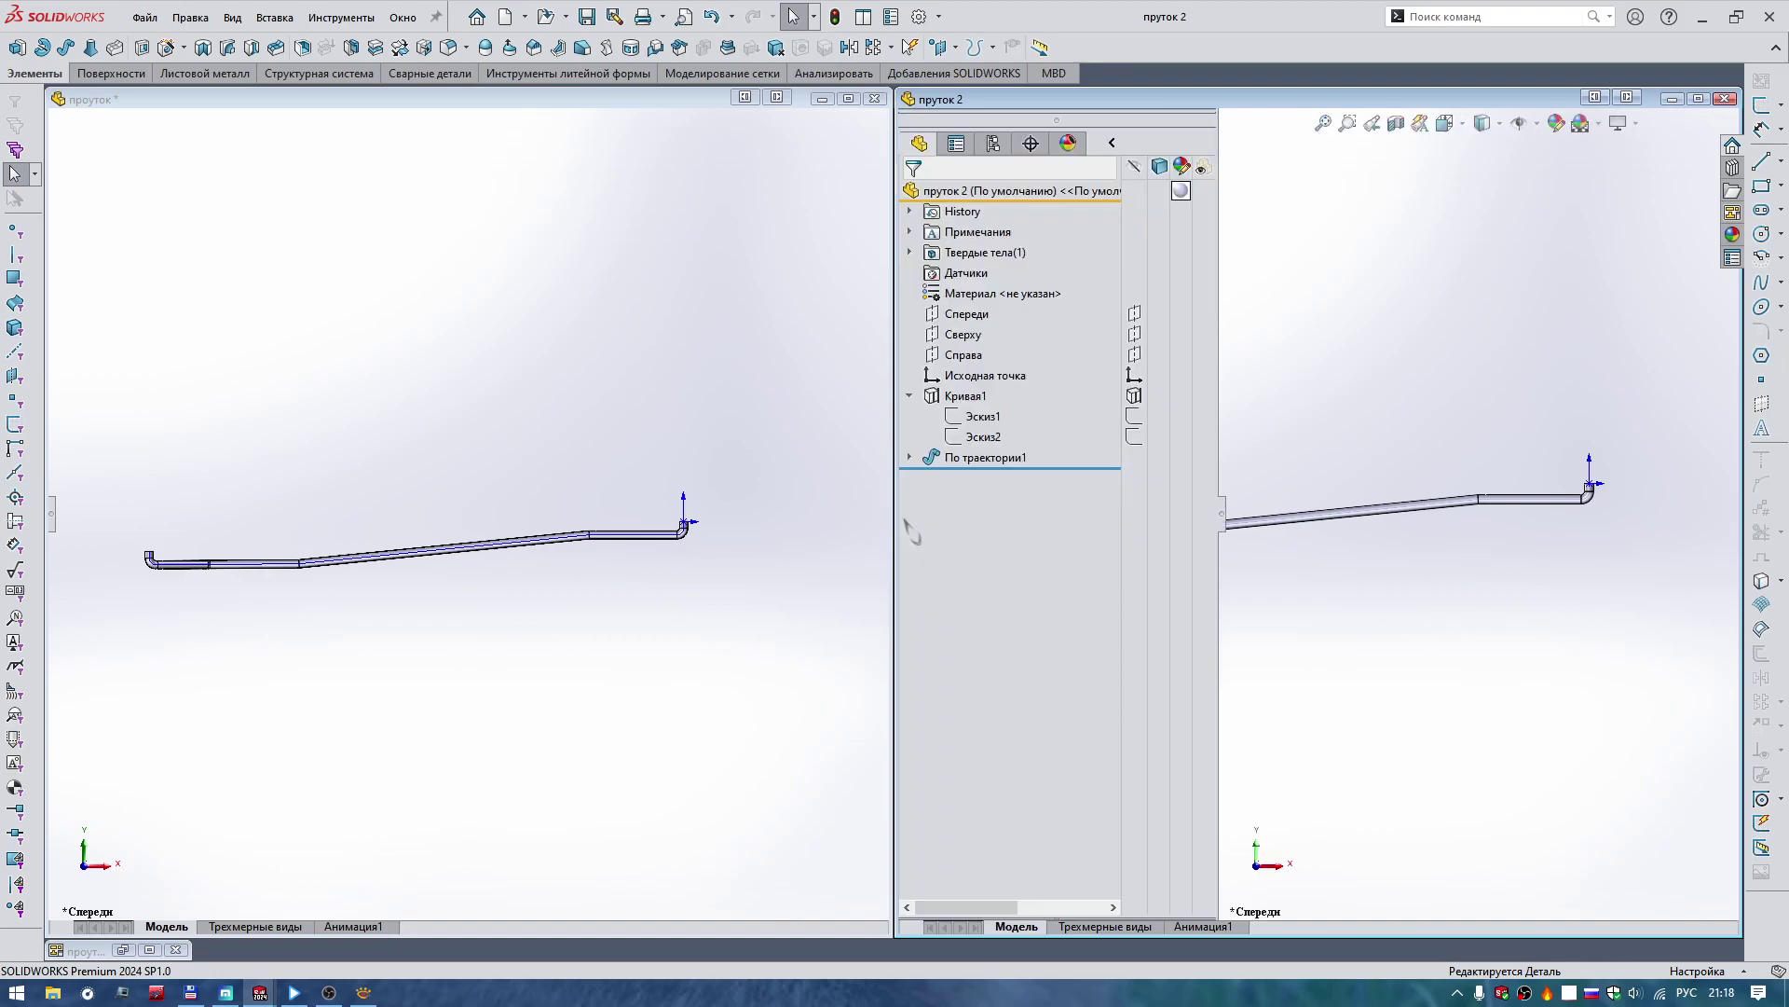
Maximize пруток 2 and colour Эскиз2 cyan and Эскиз1 purple.
left_click(821, 99)
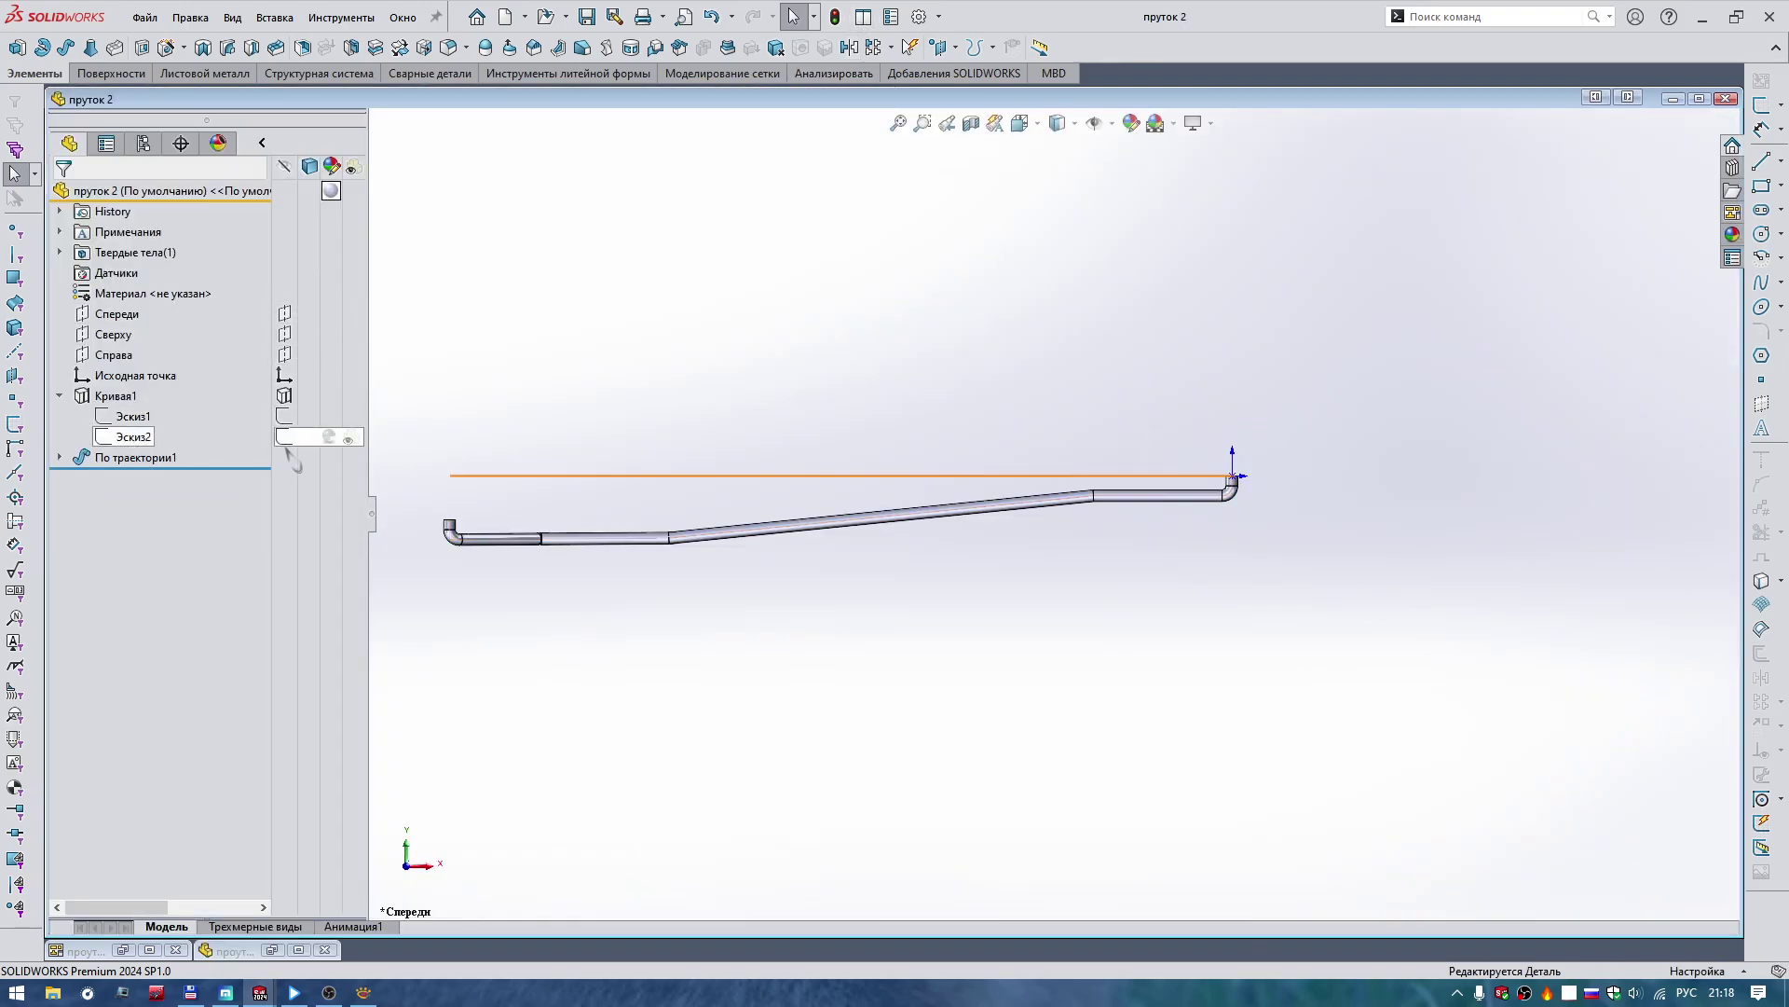
right_click(131, 438)
left_click(189, 634)
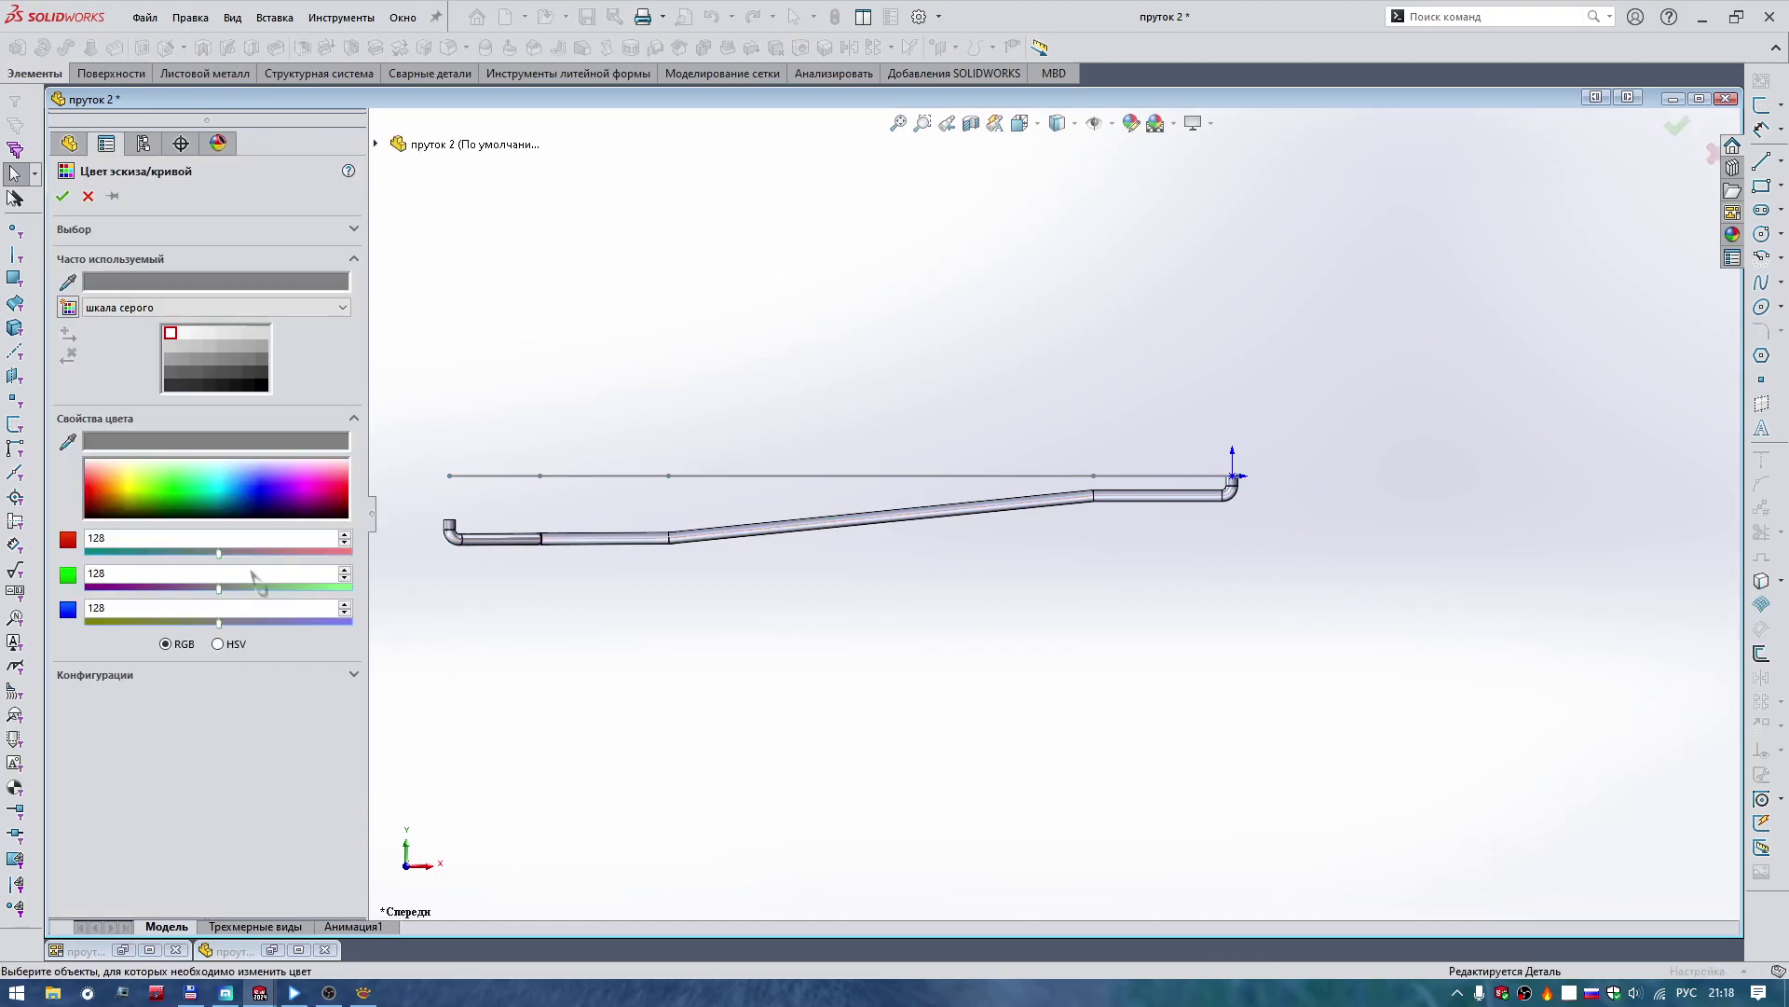
left_click(213, 479)
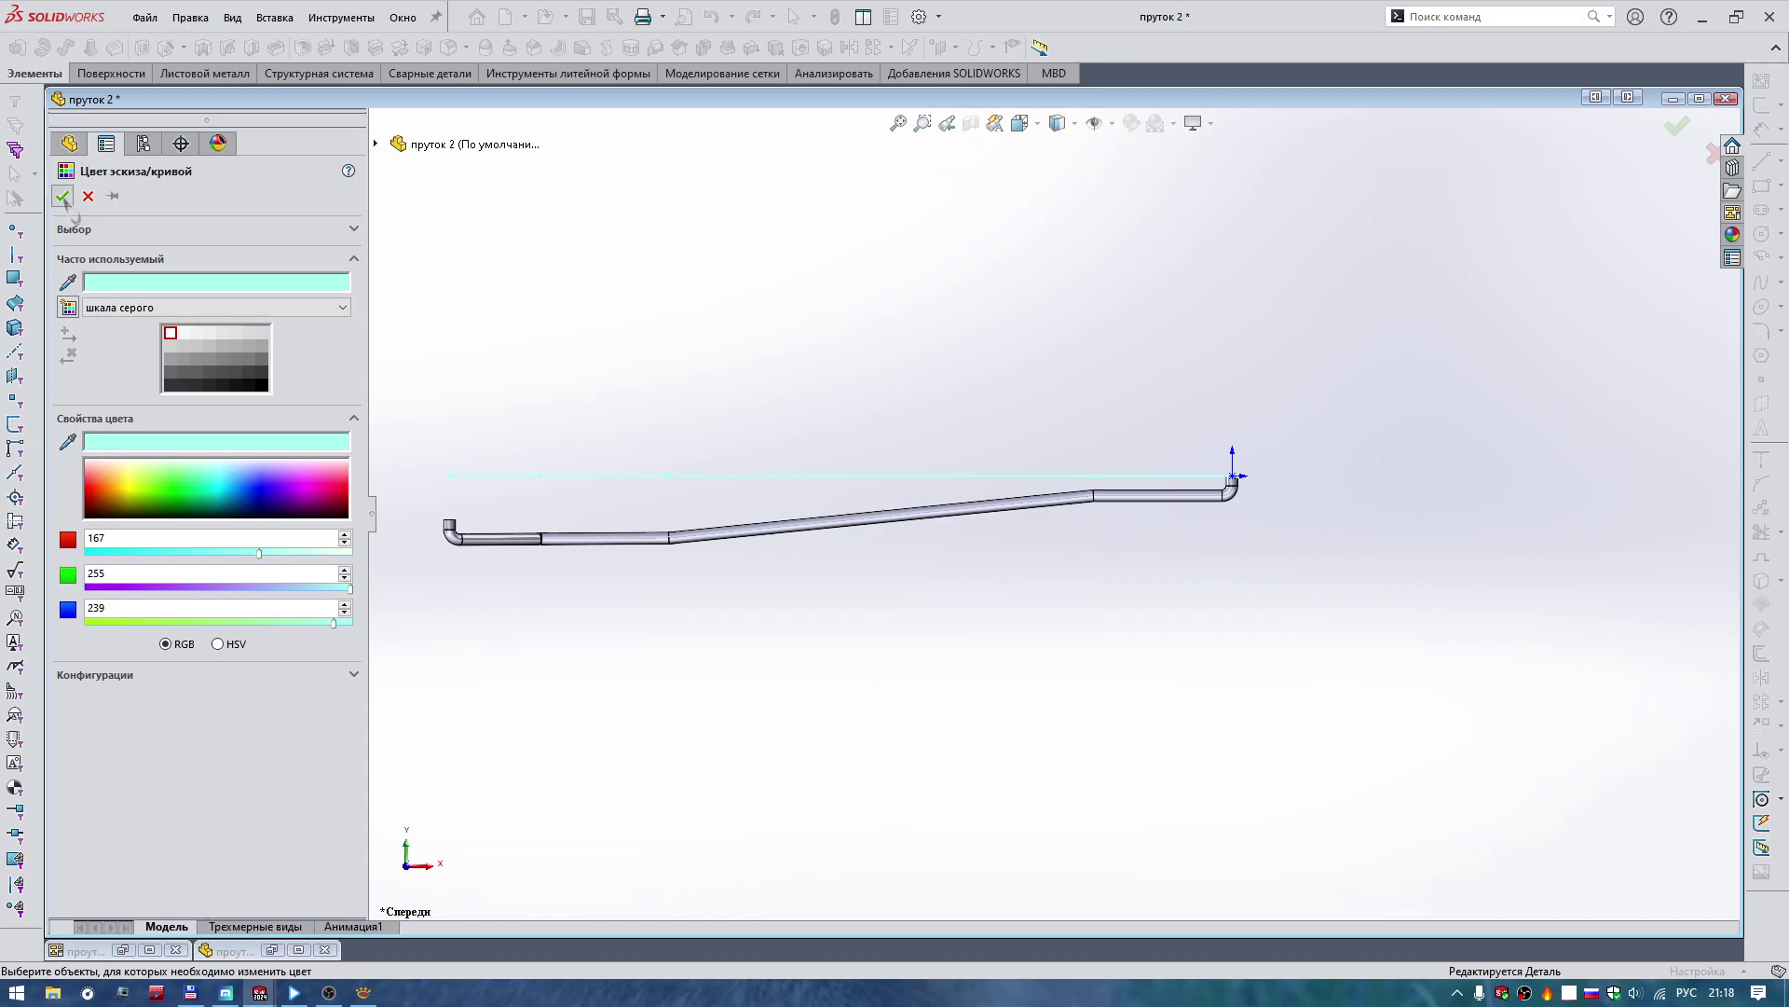
left_click(61, 196)
right_click(131, 417)
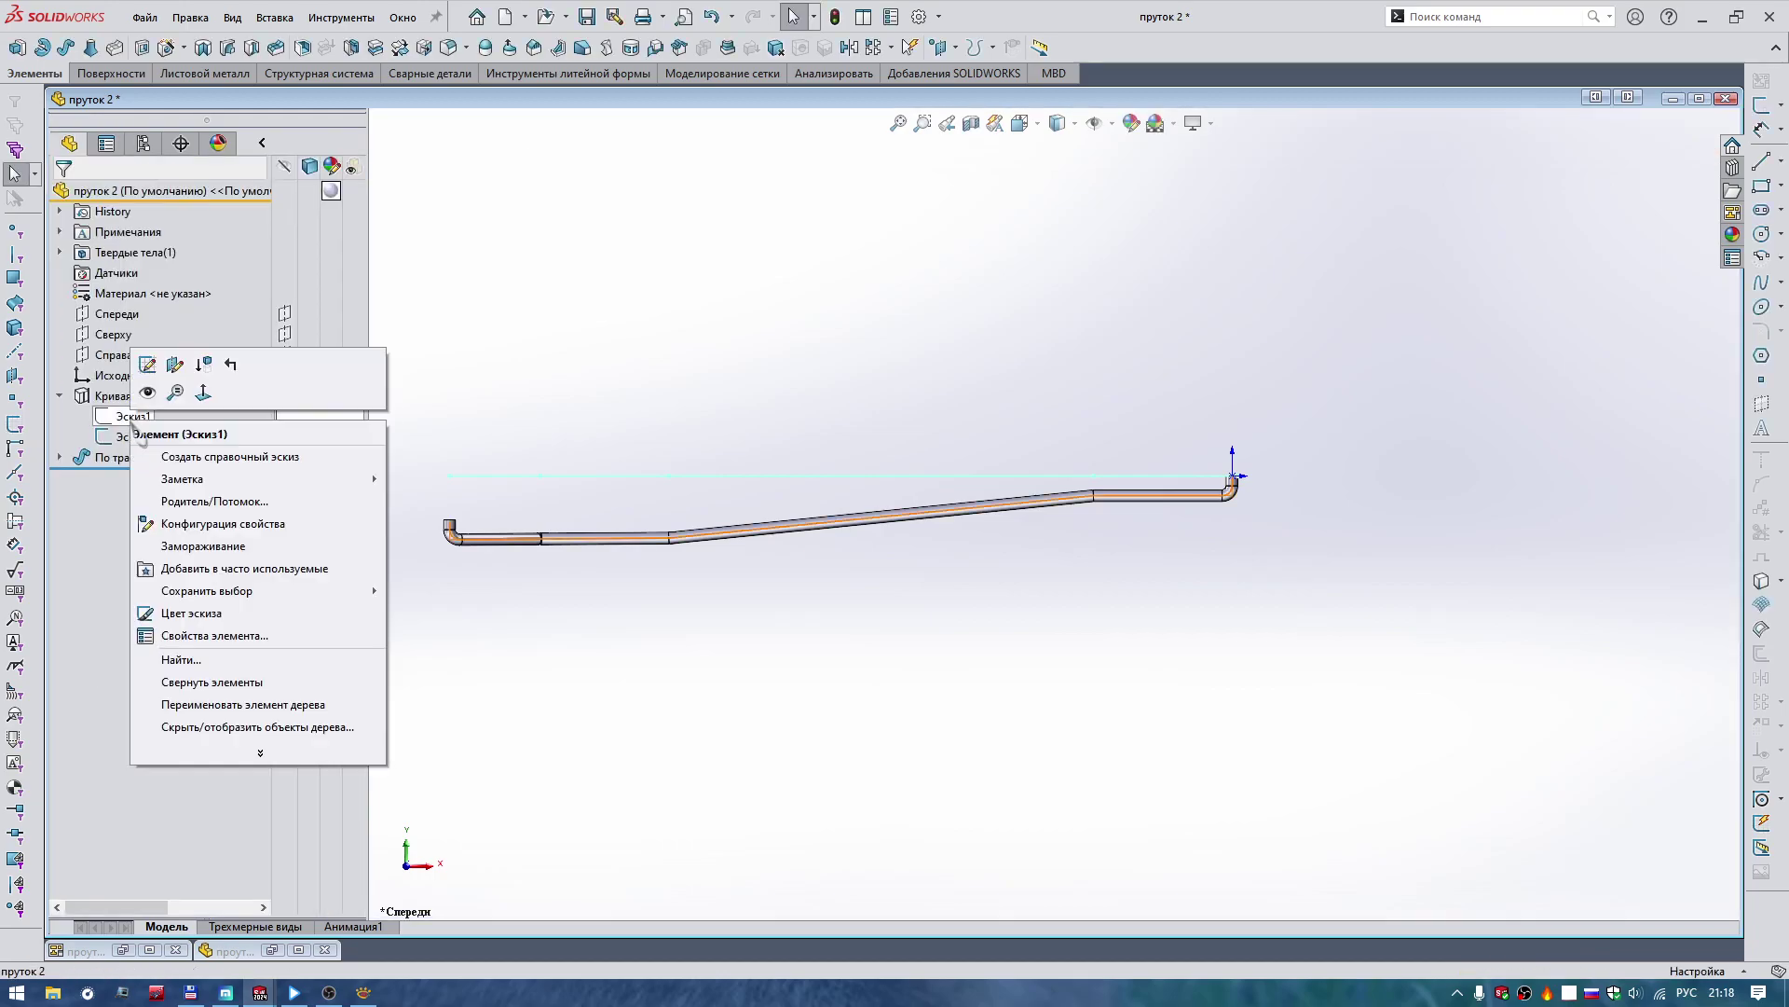
left_click(186, 612)
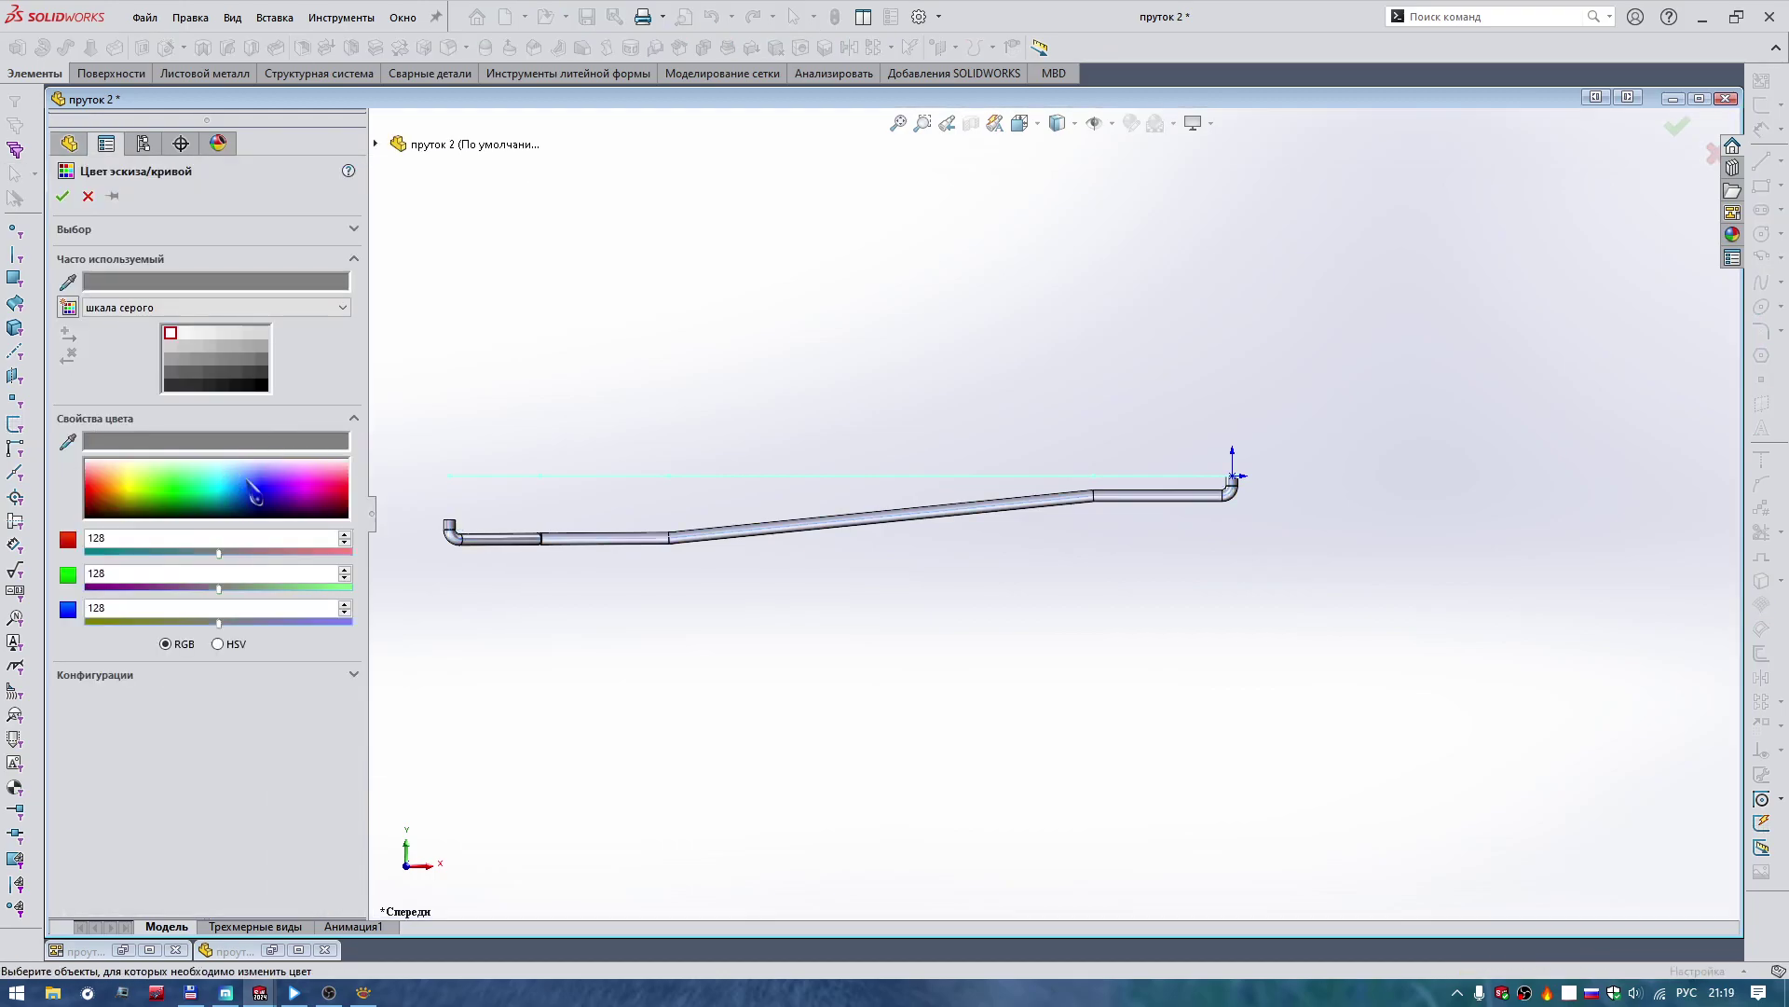
left_click(287, 487)
key("Return")
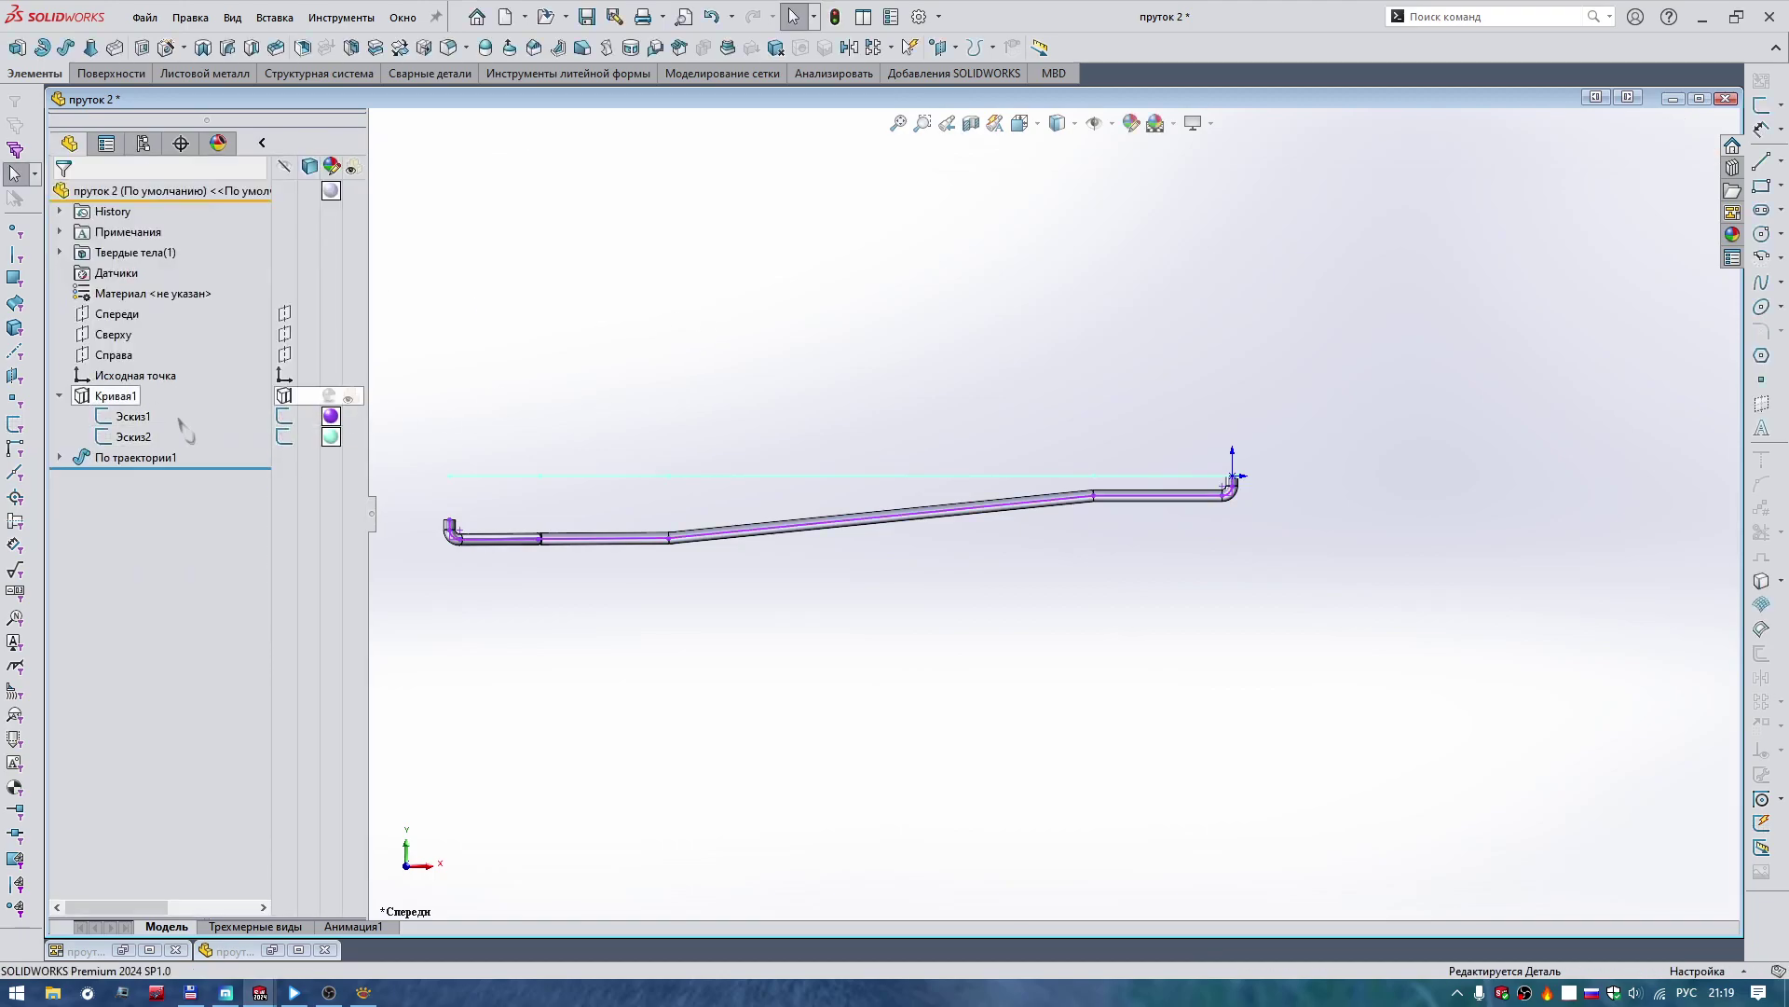
View Эскиз1 and Эскиз2 from above and zoom in to check their dimensions.
left_click(130, 418)
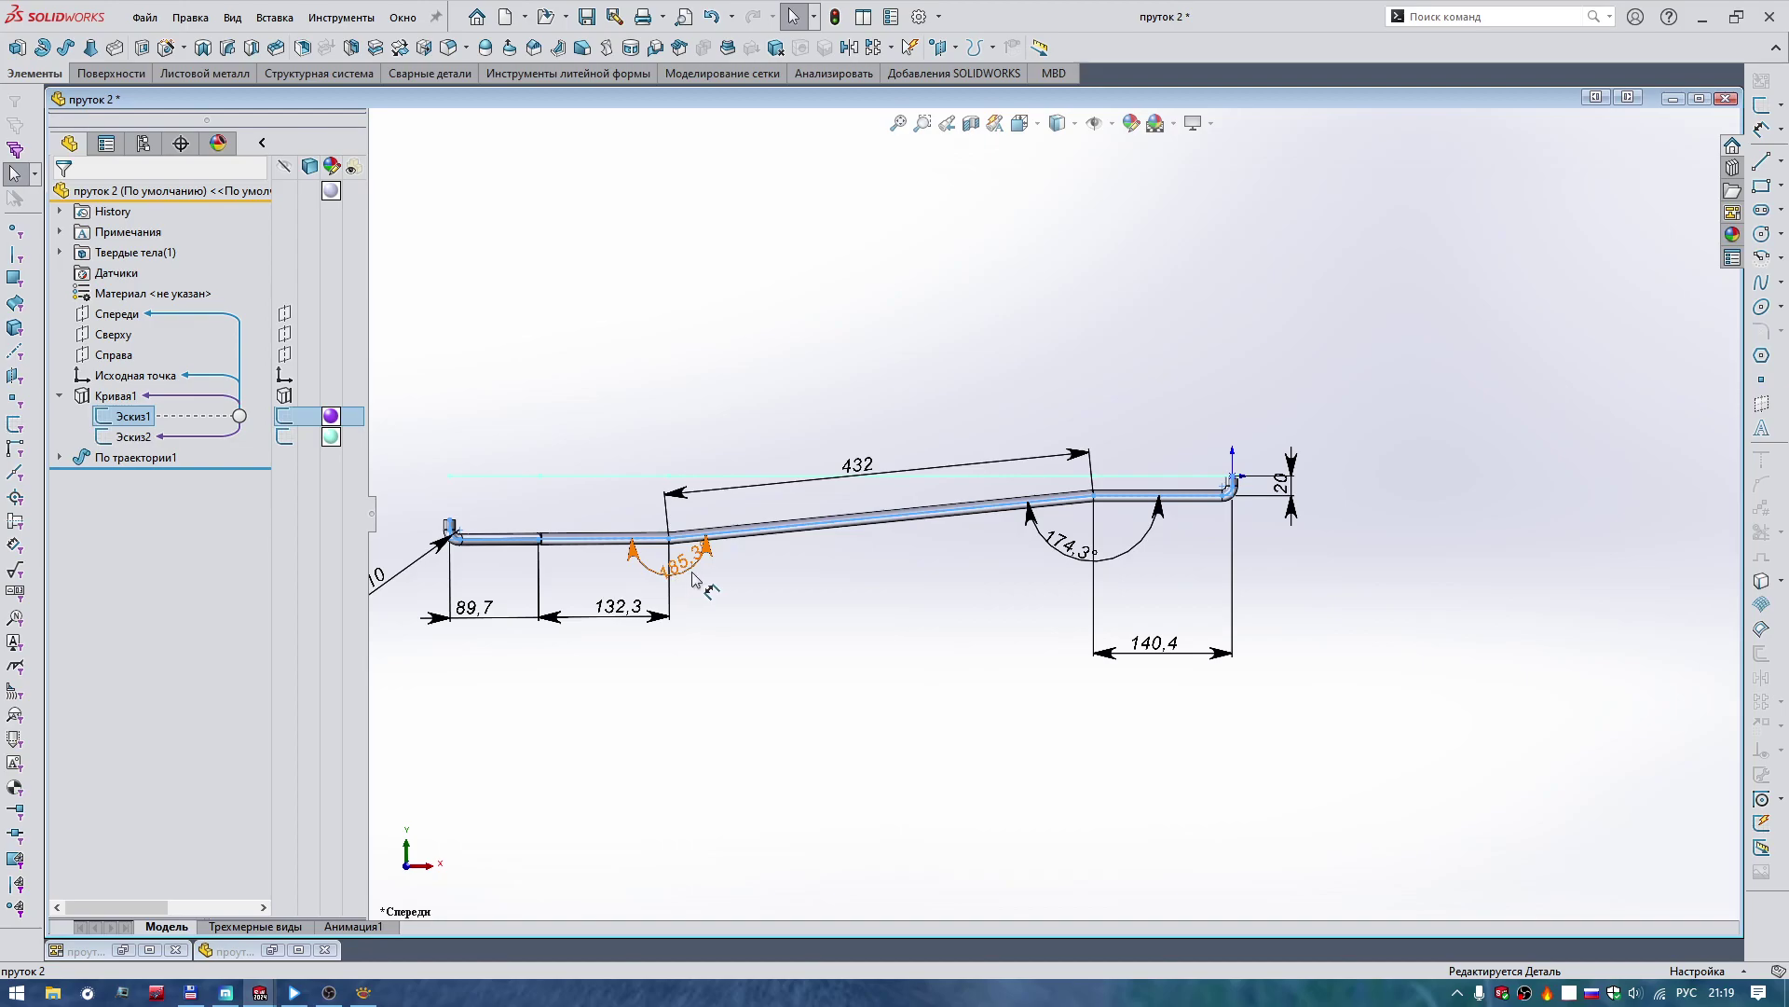
key("f")
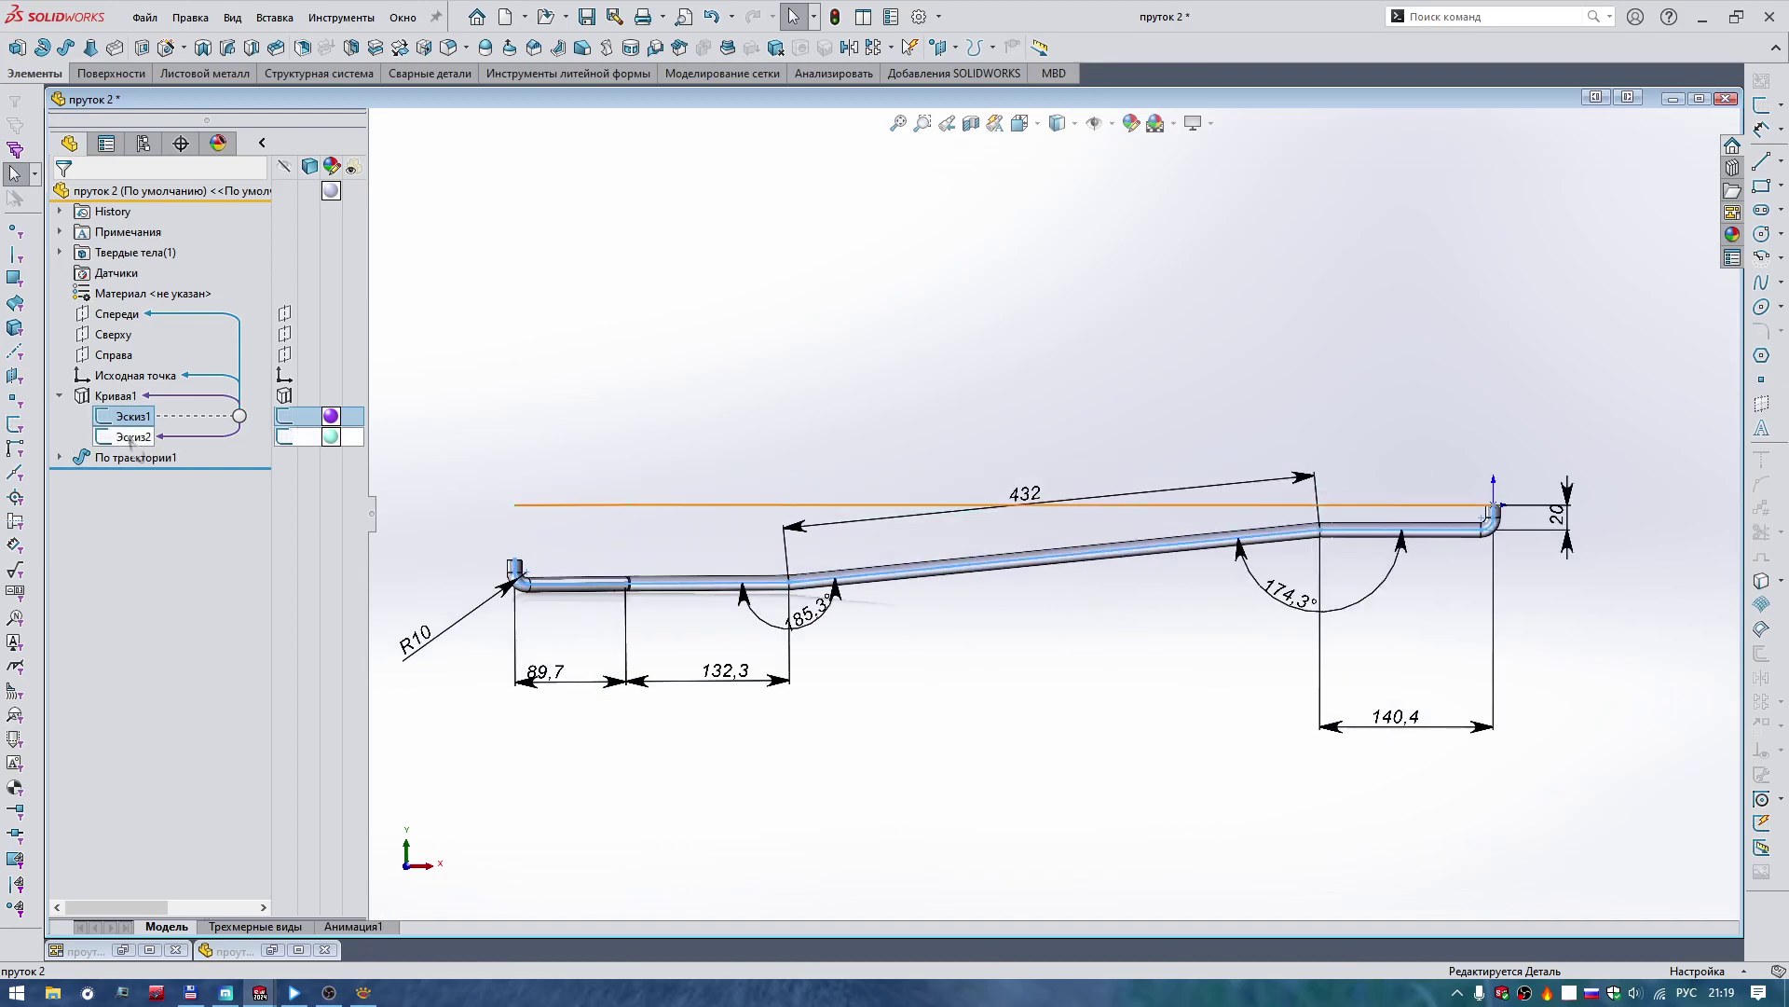
right_click_drag(627, 348, 627, 266)
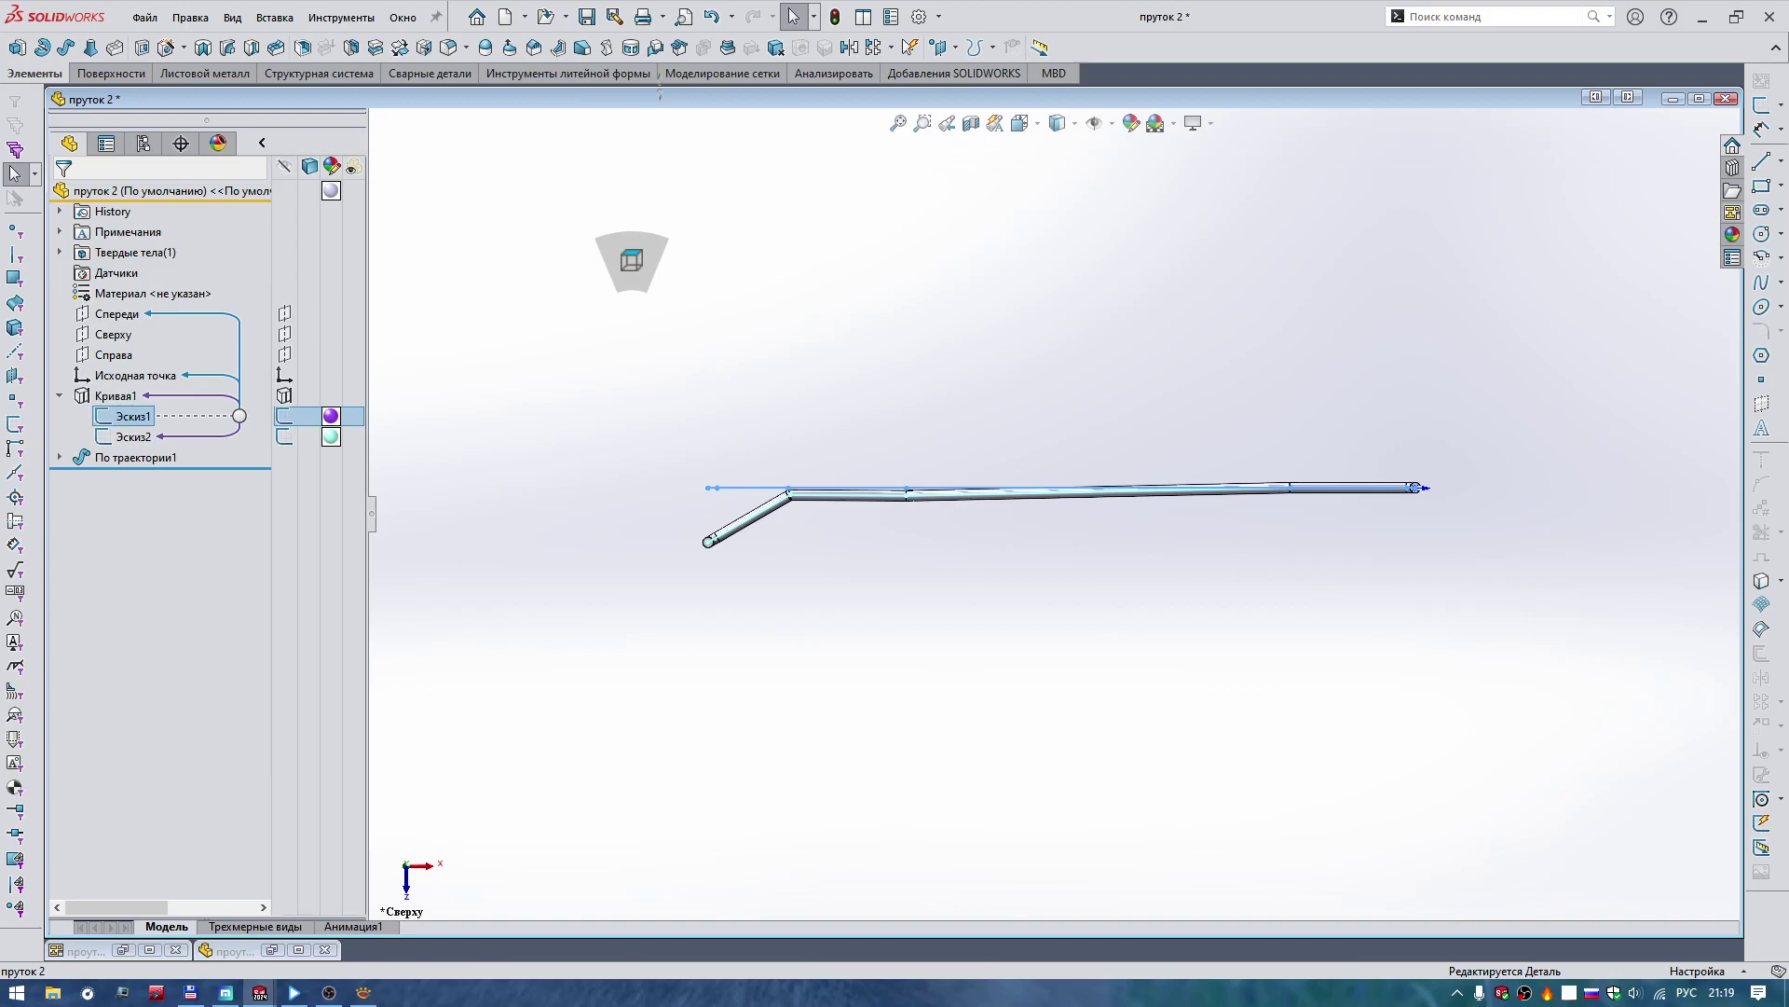
left_click(107, 436)
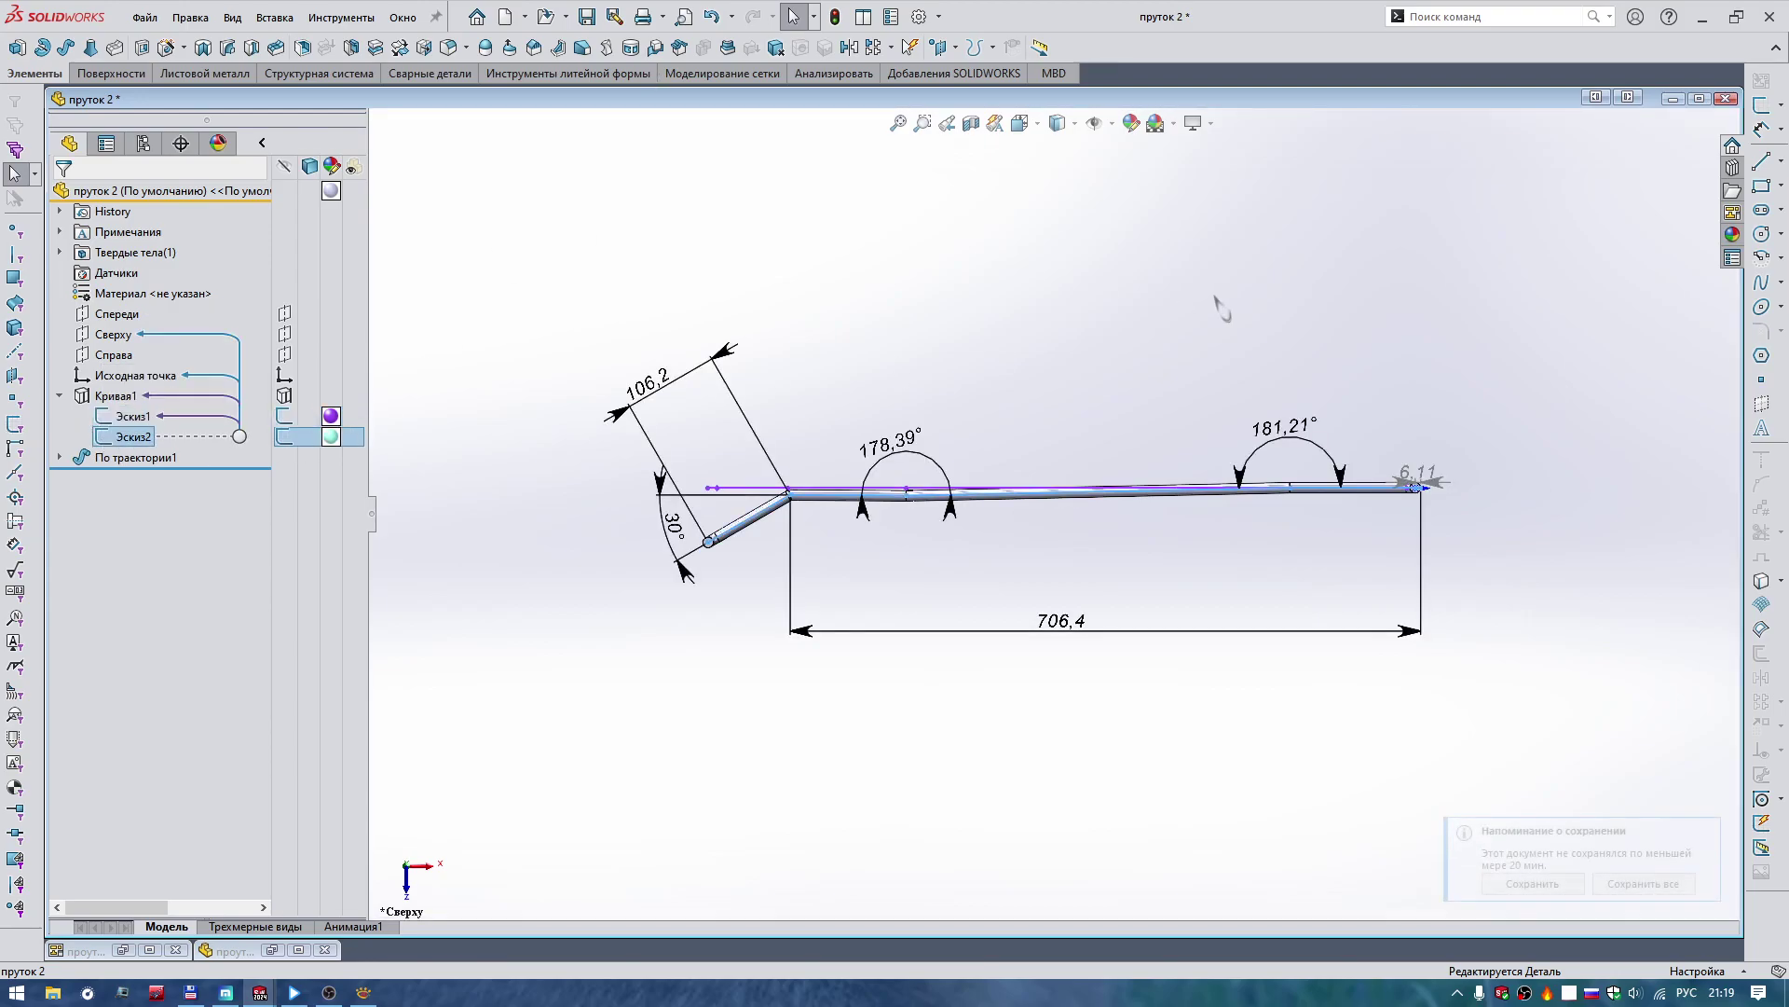
scroll(1440, 522, "down", 2)
scroll(1334, 482, "down", 2)
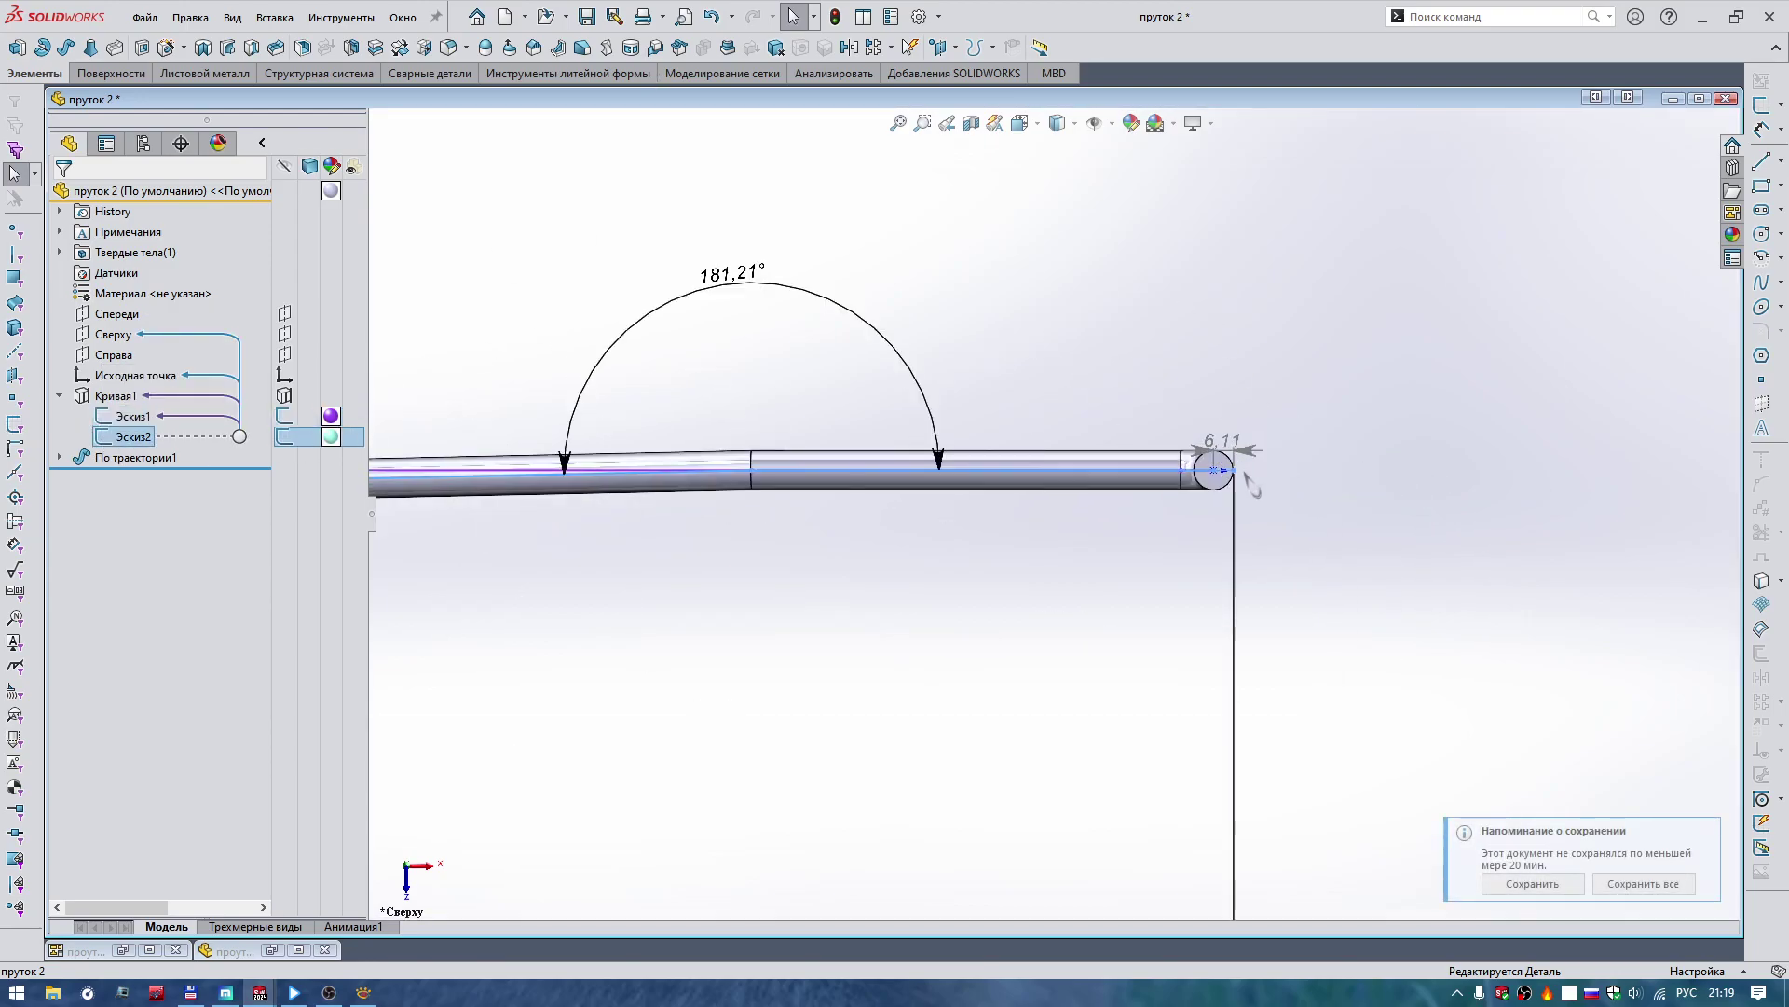
scroll(1249, 479, "down", 2)
scroll(1202, 466, "down", 2)
scroll(1186, 462, "down", 3)
scroll(1165, 536, "down", 2)
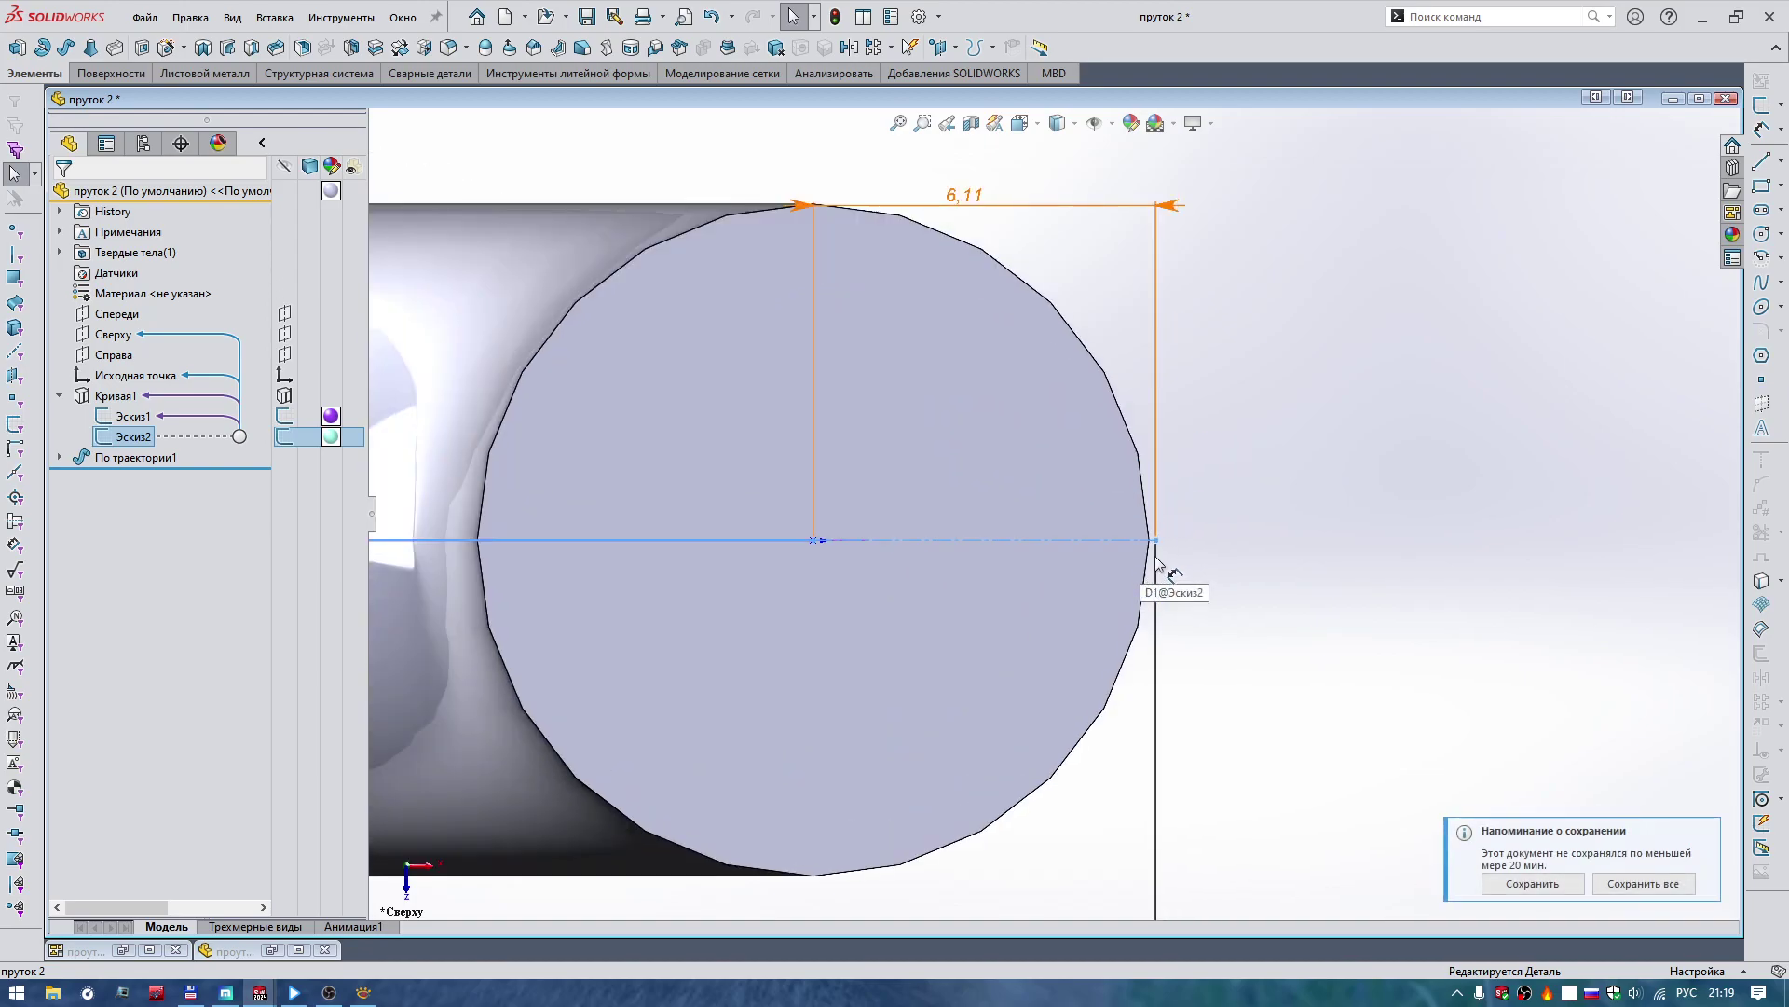
scroll(1115, 535, "up", 3)
scroll(1083, 541, "up", 3)
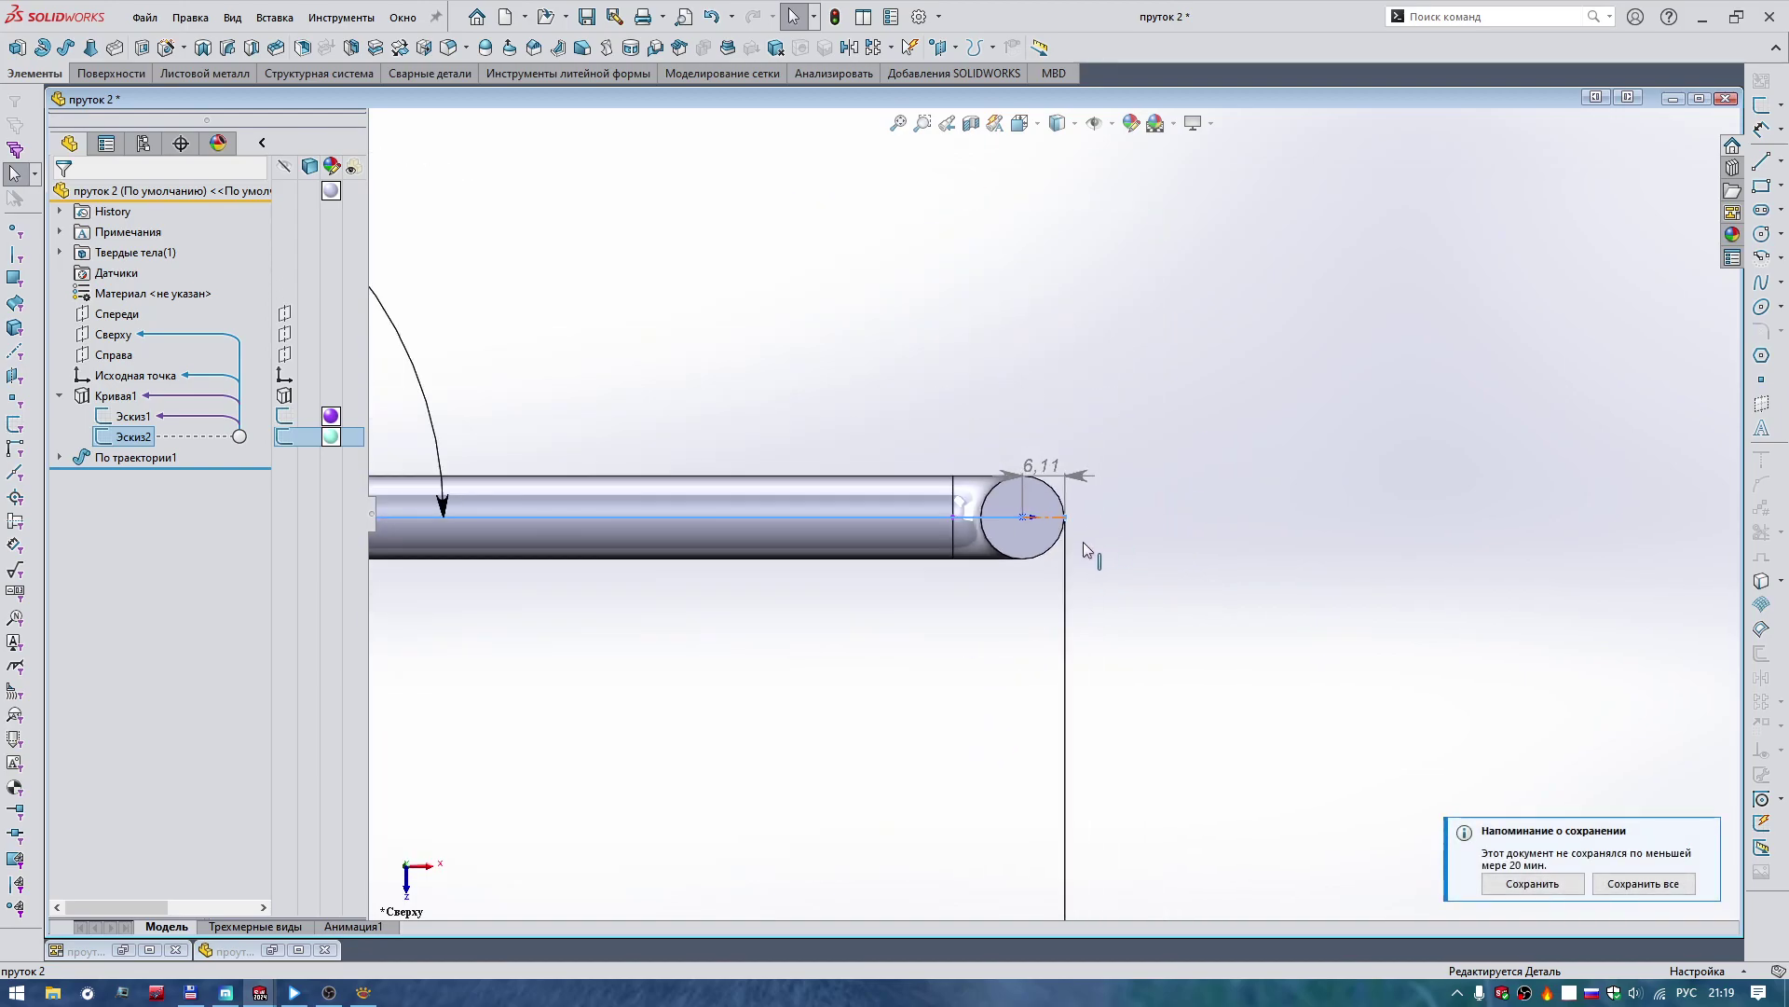
scroll(1025, 578, "up", 2)
scroll(797, 671, "up", 1)
scroll(798, 615, "down", 2)
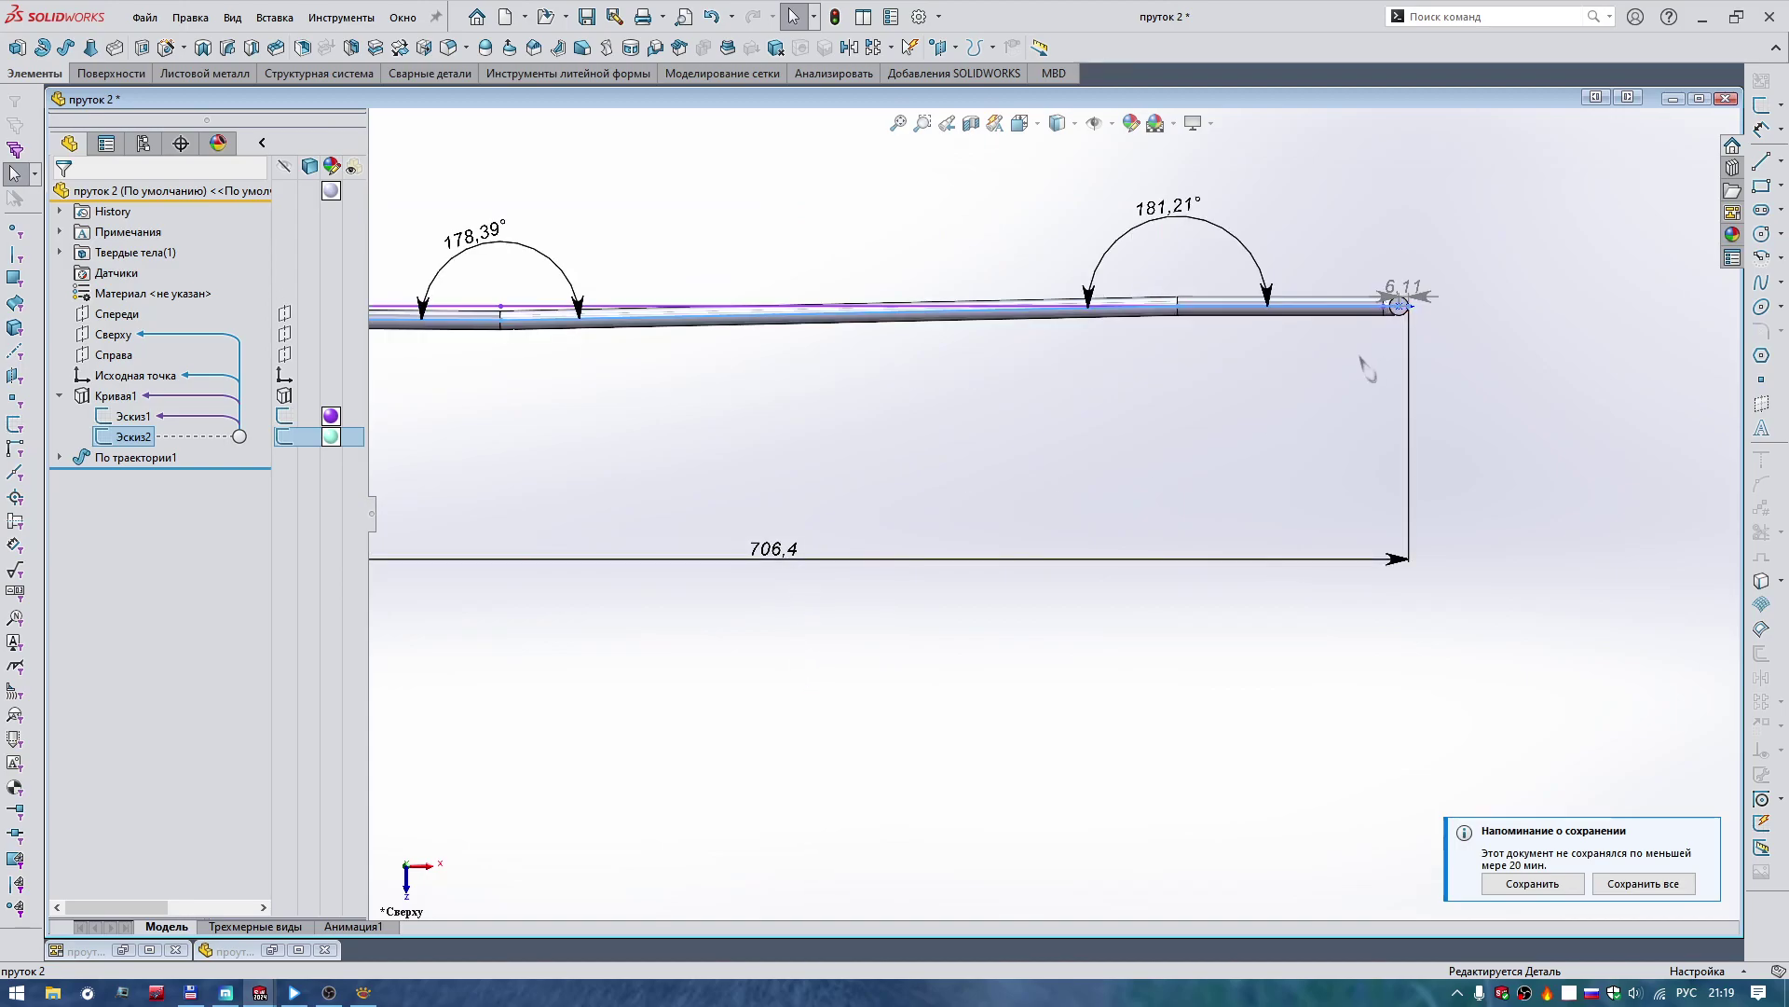
scroll(1372, 354, "down", 2)
scroll(1351, 340, "down", 2)
scroll(969, 466, "up", 4)
scroll(965, 466, "up", 2)
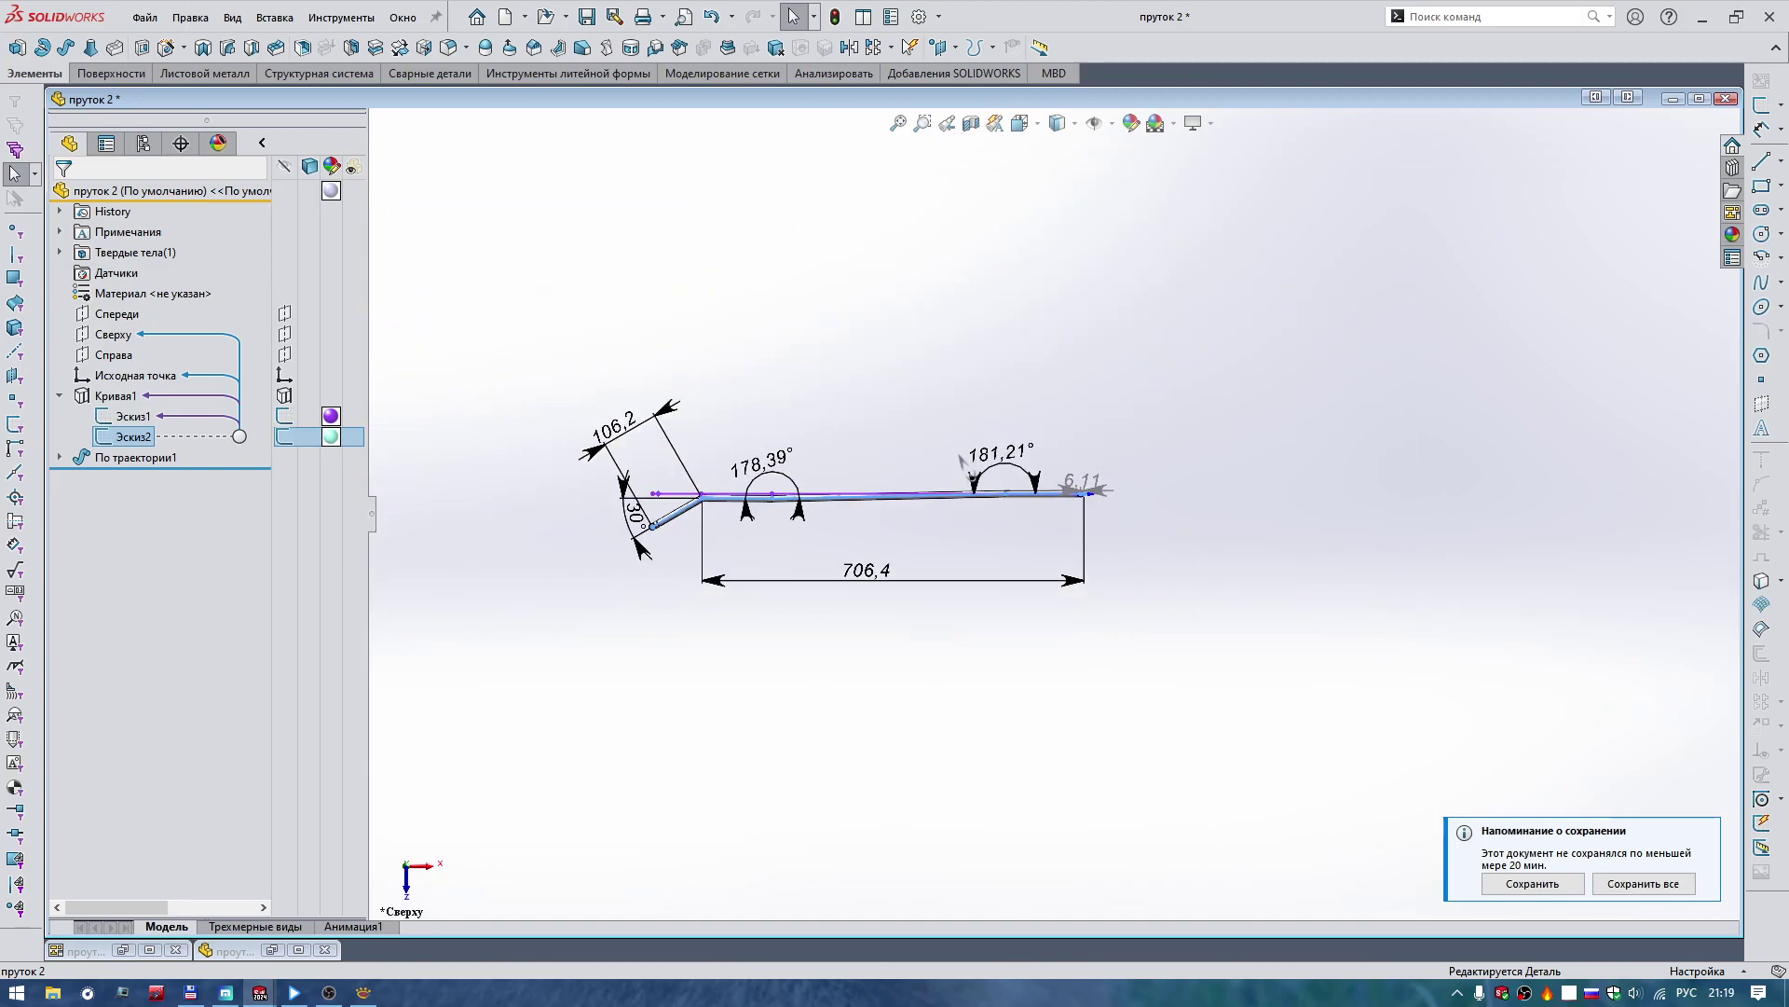
scroll(965, 471, "down", 1)
scroll(1217, 520, "down", 2)
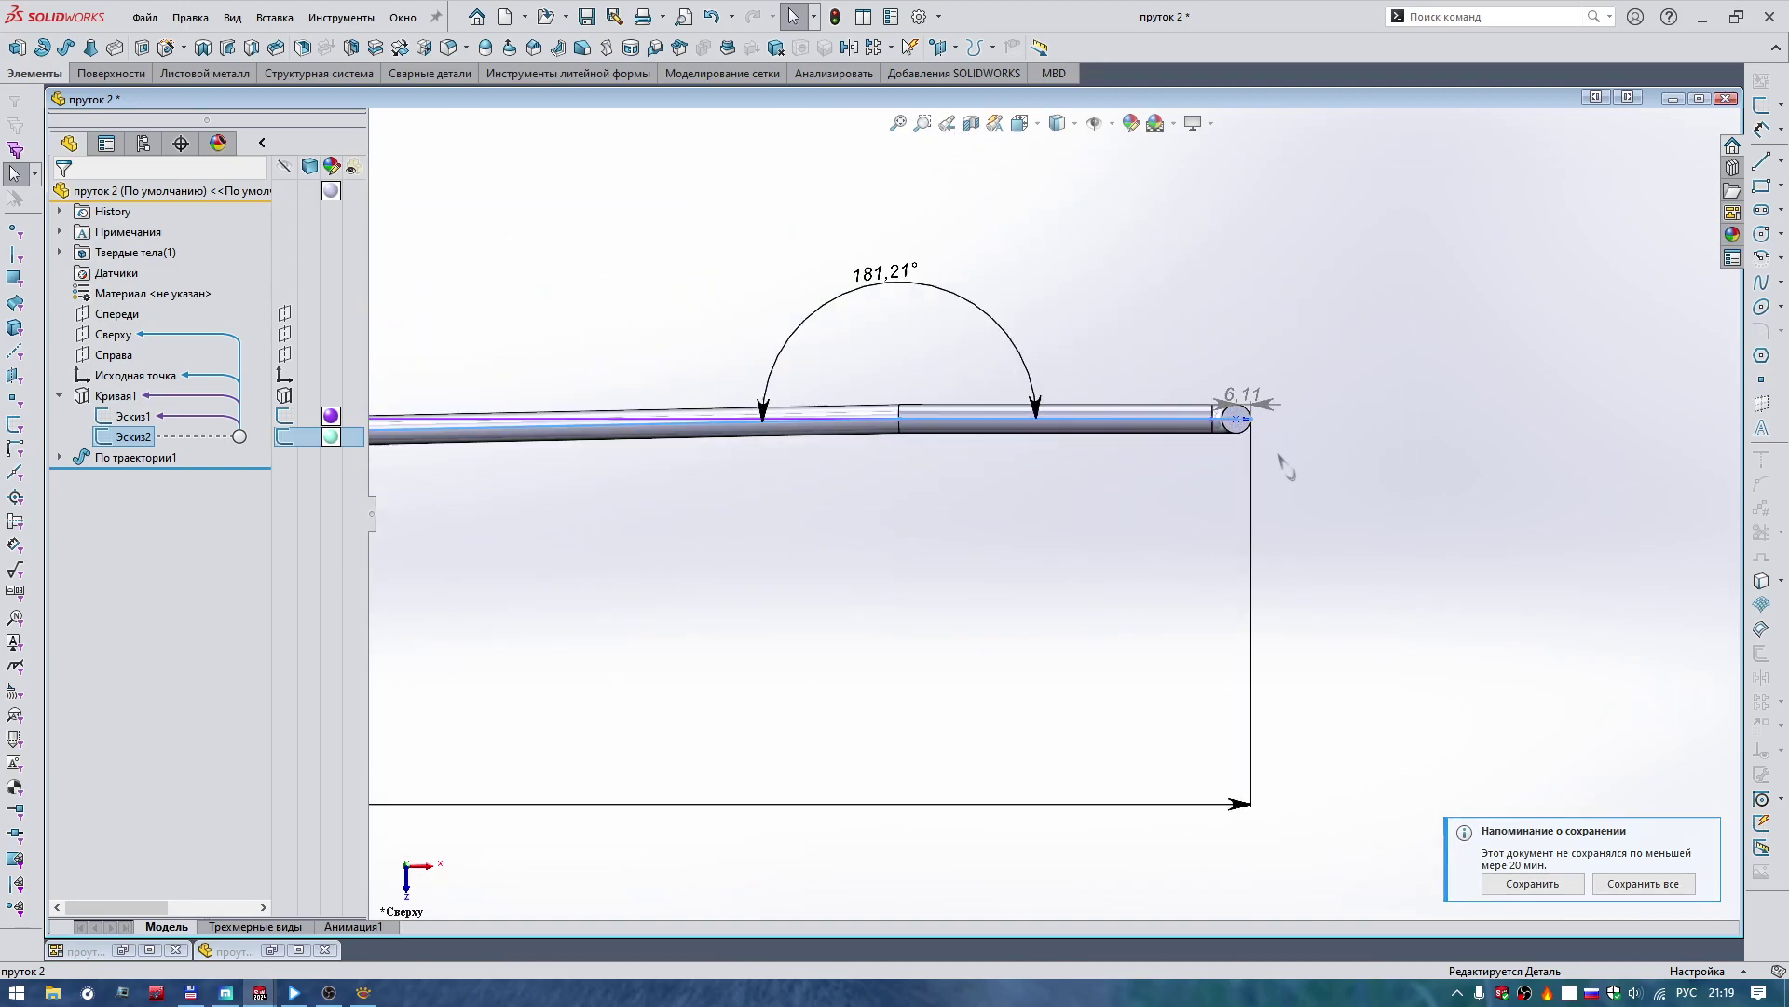
scroll(1211, 447, "down", 2)
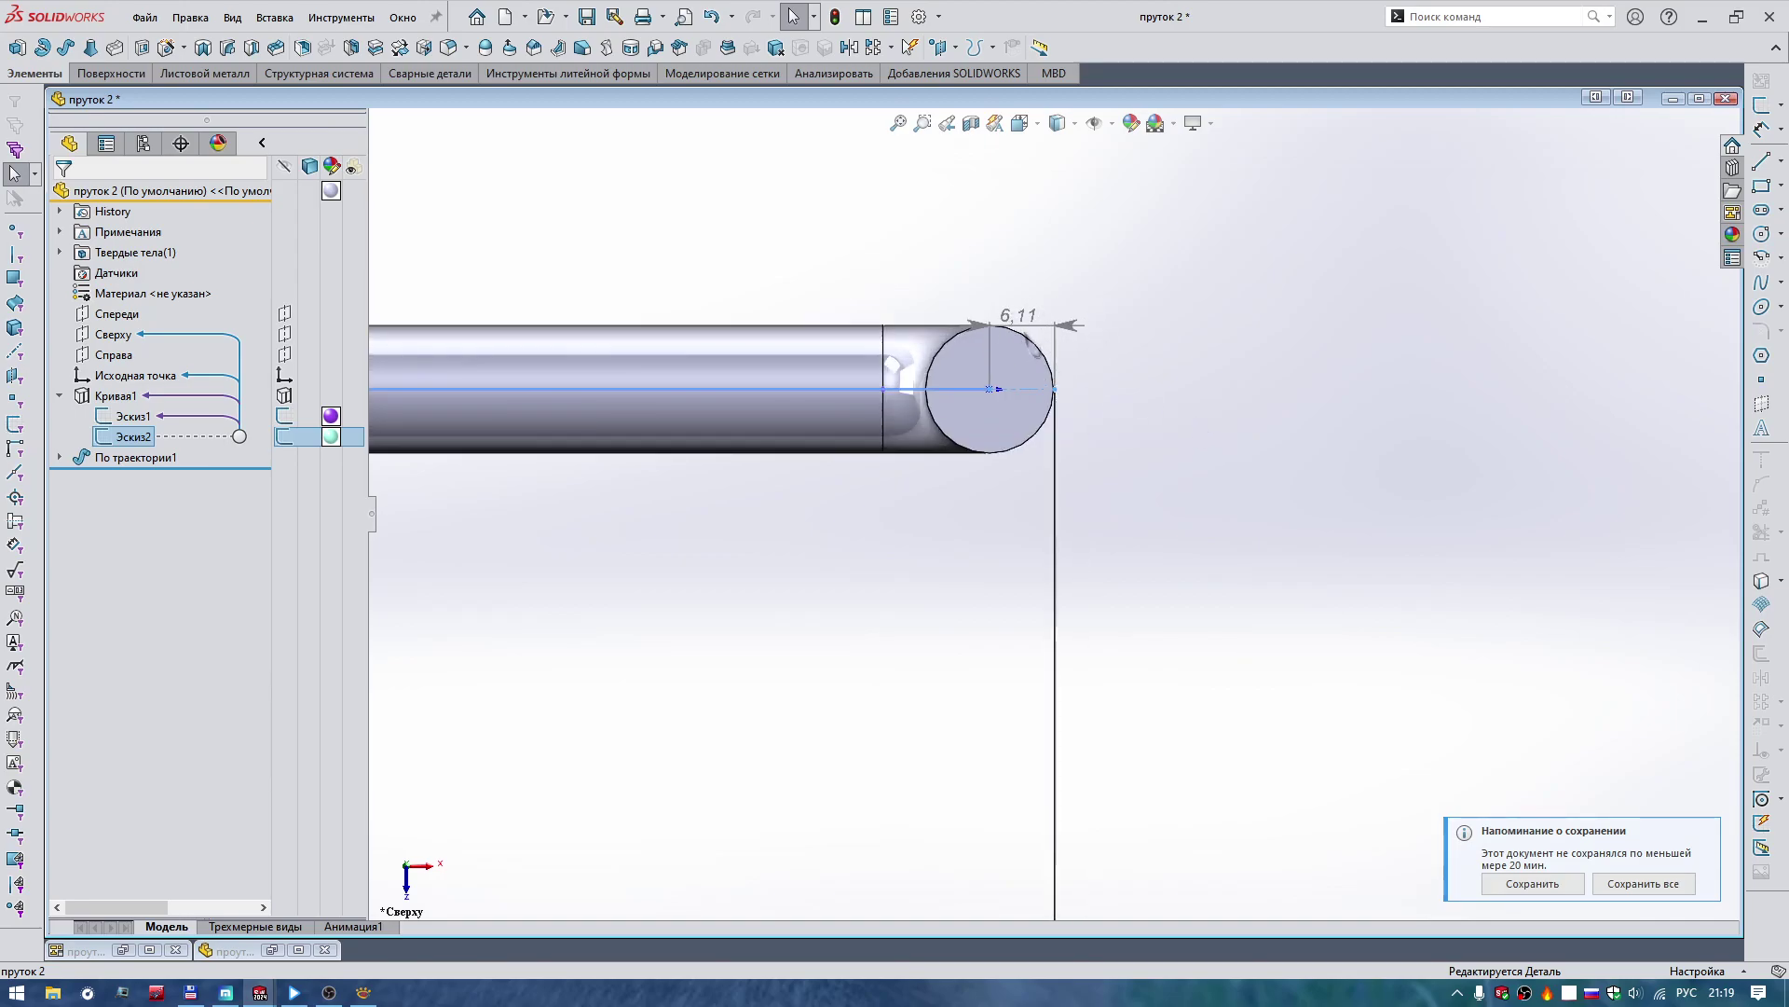
scroll(986, 391, "up", 3)
scroll(932, 589, "up", 1)
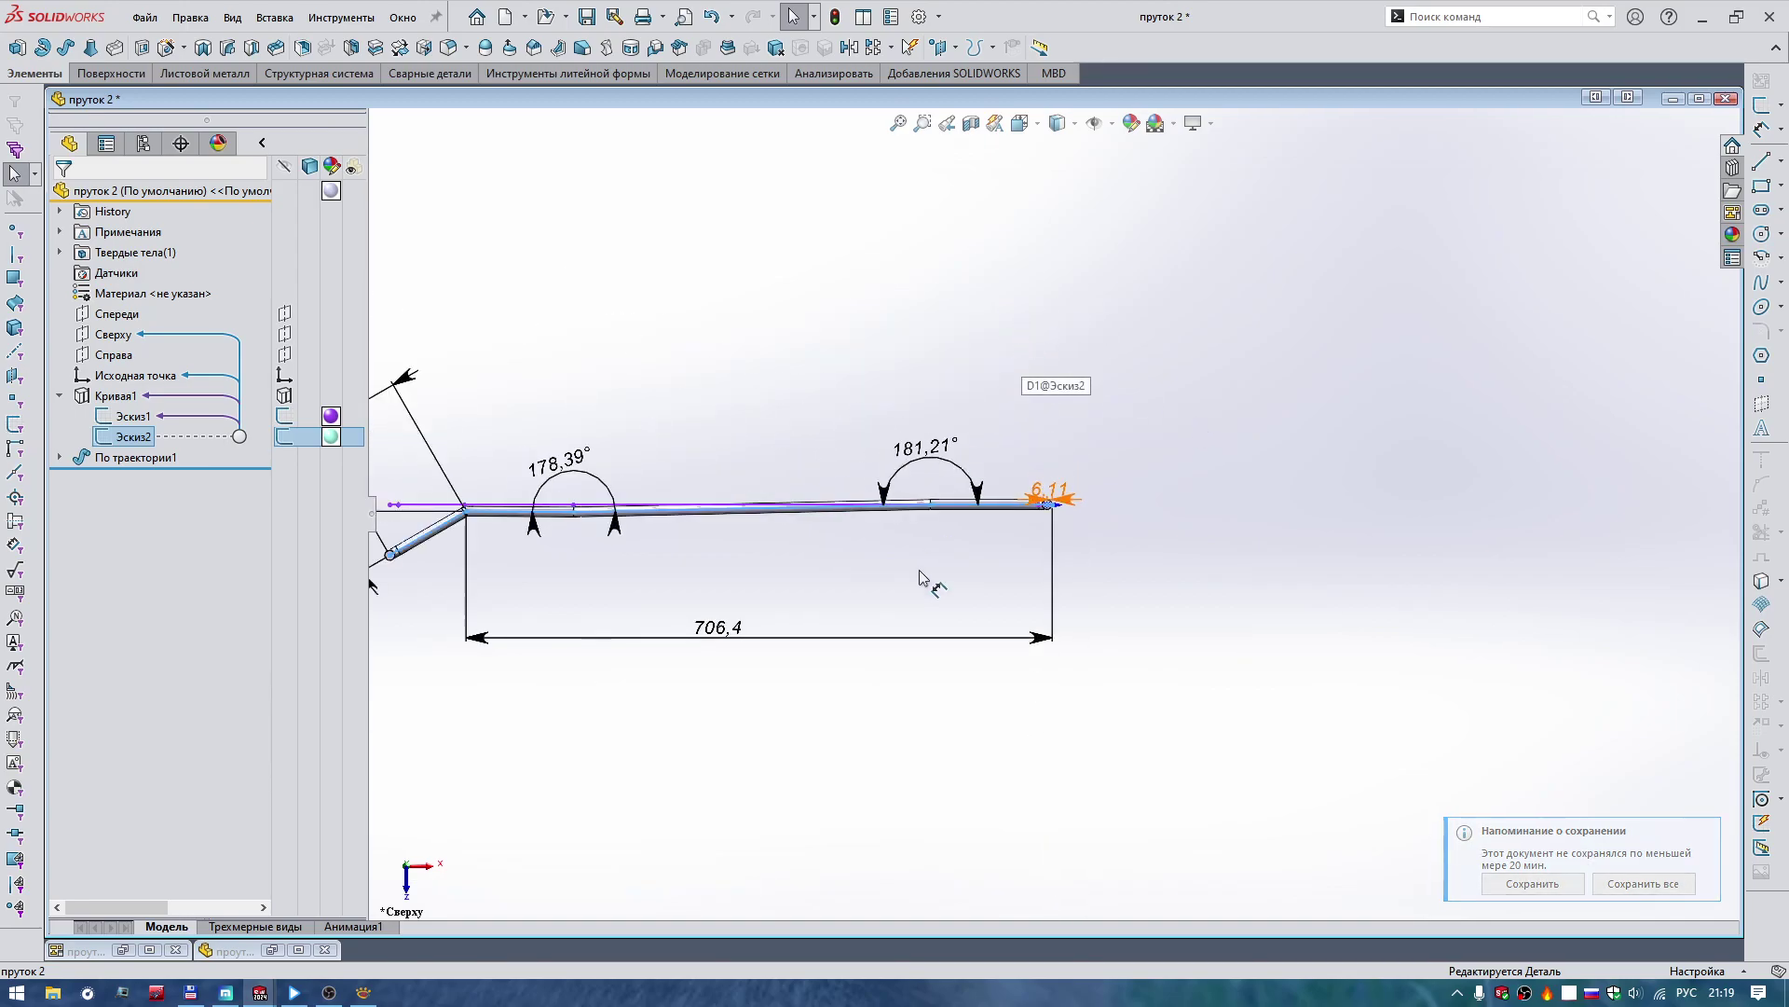
scroll(916, 577, "up", 2)
scroll(916, 578, "down", 2)
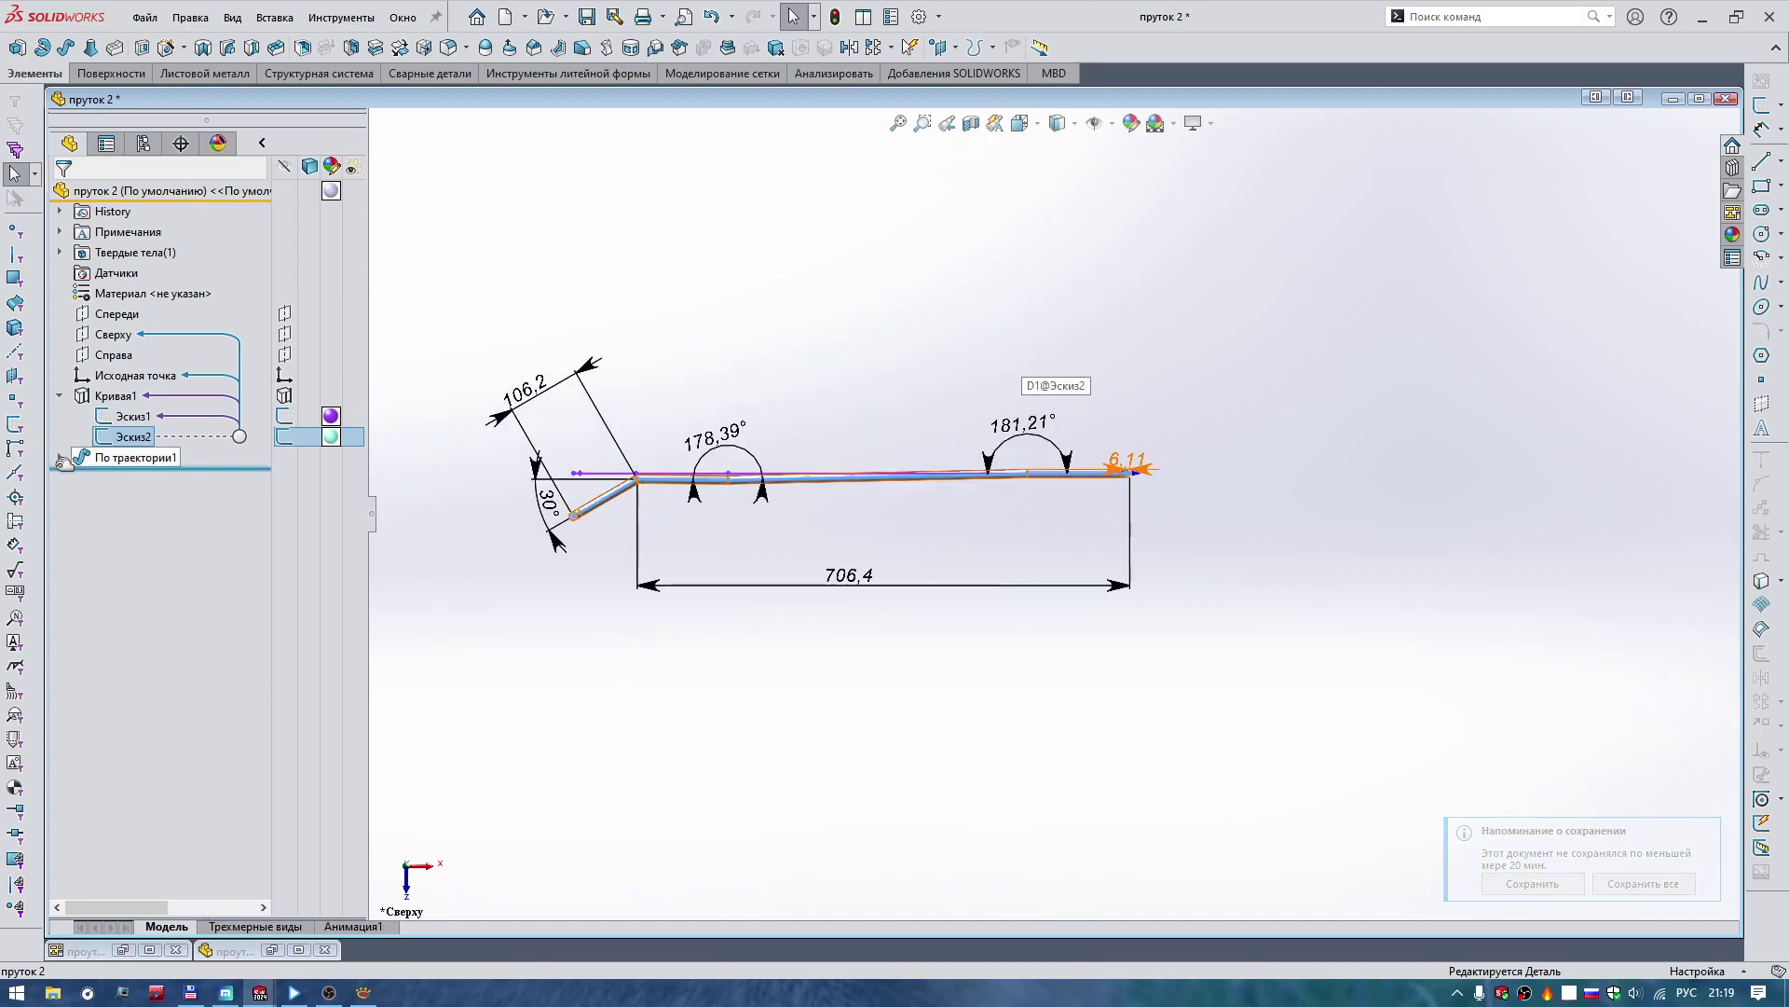
right_click(133, 436)
Edit Эскиз2 and inspect its 178.39° and 181.21° angle dimensions.
left_click(146, 384)
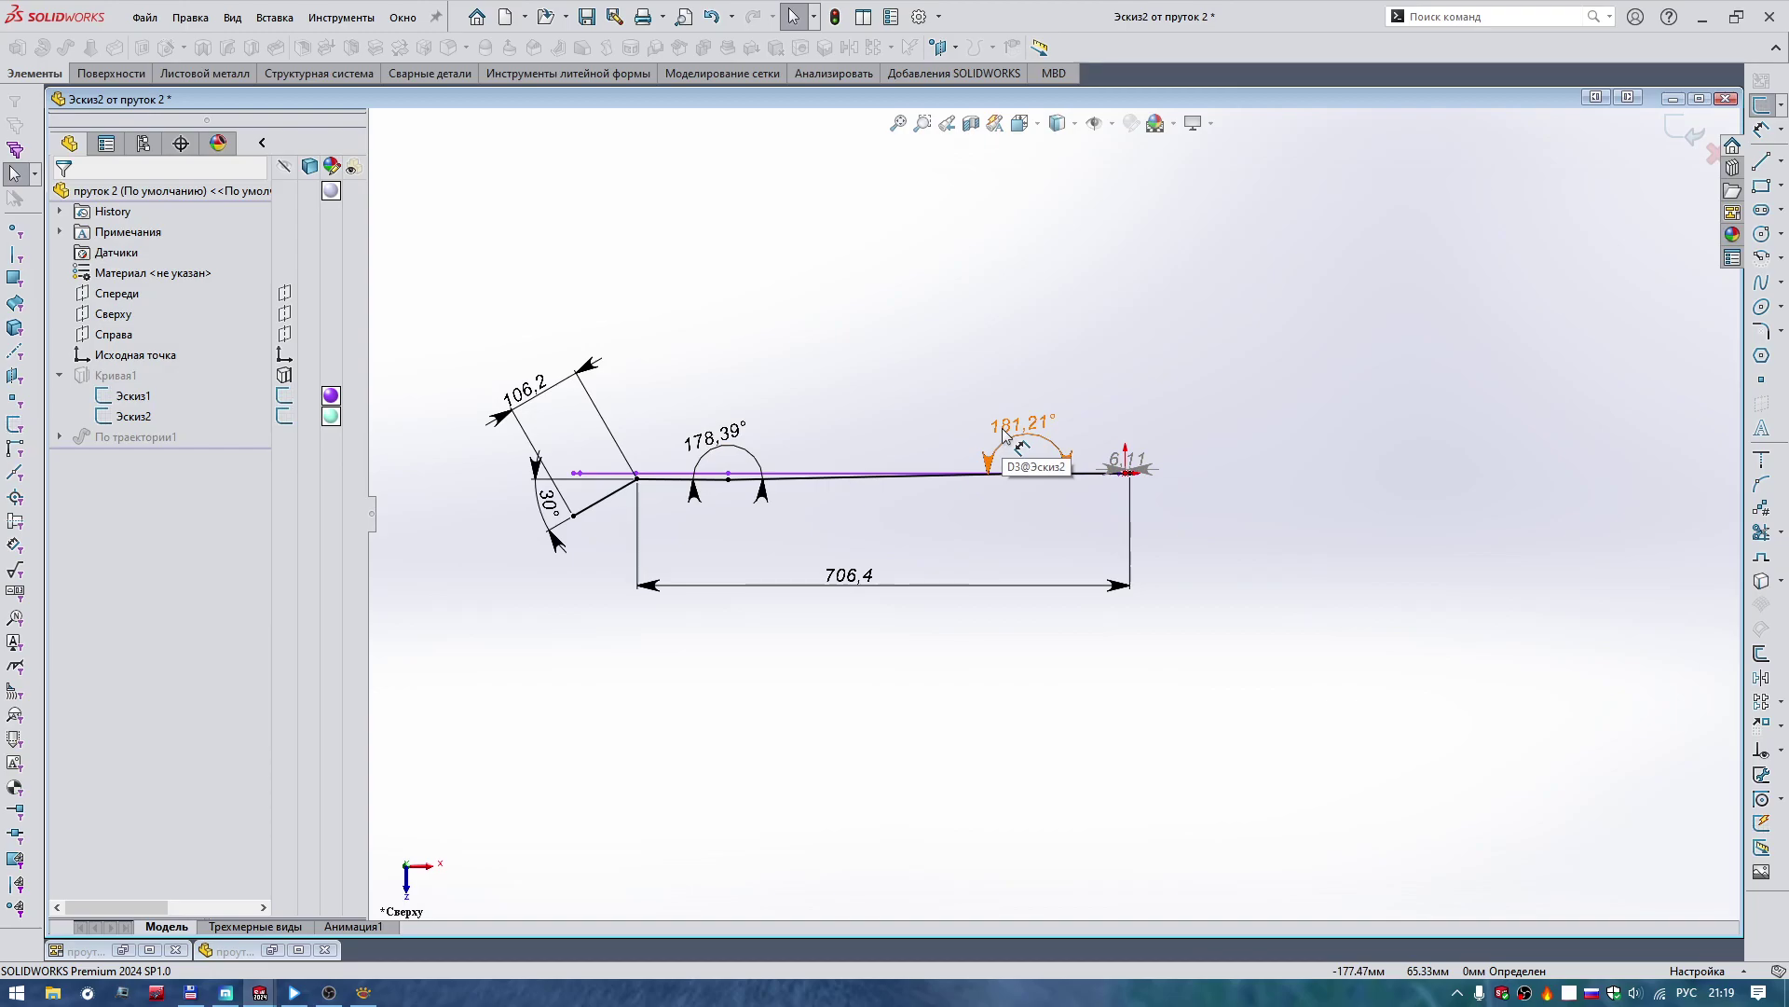
right_click(721, 456)
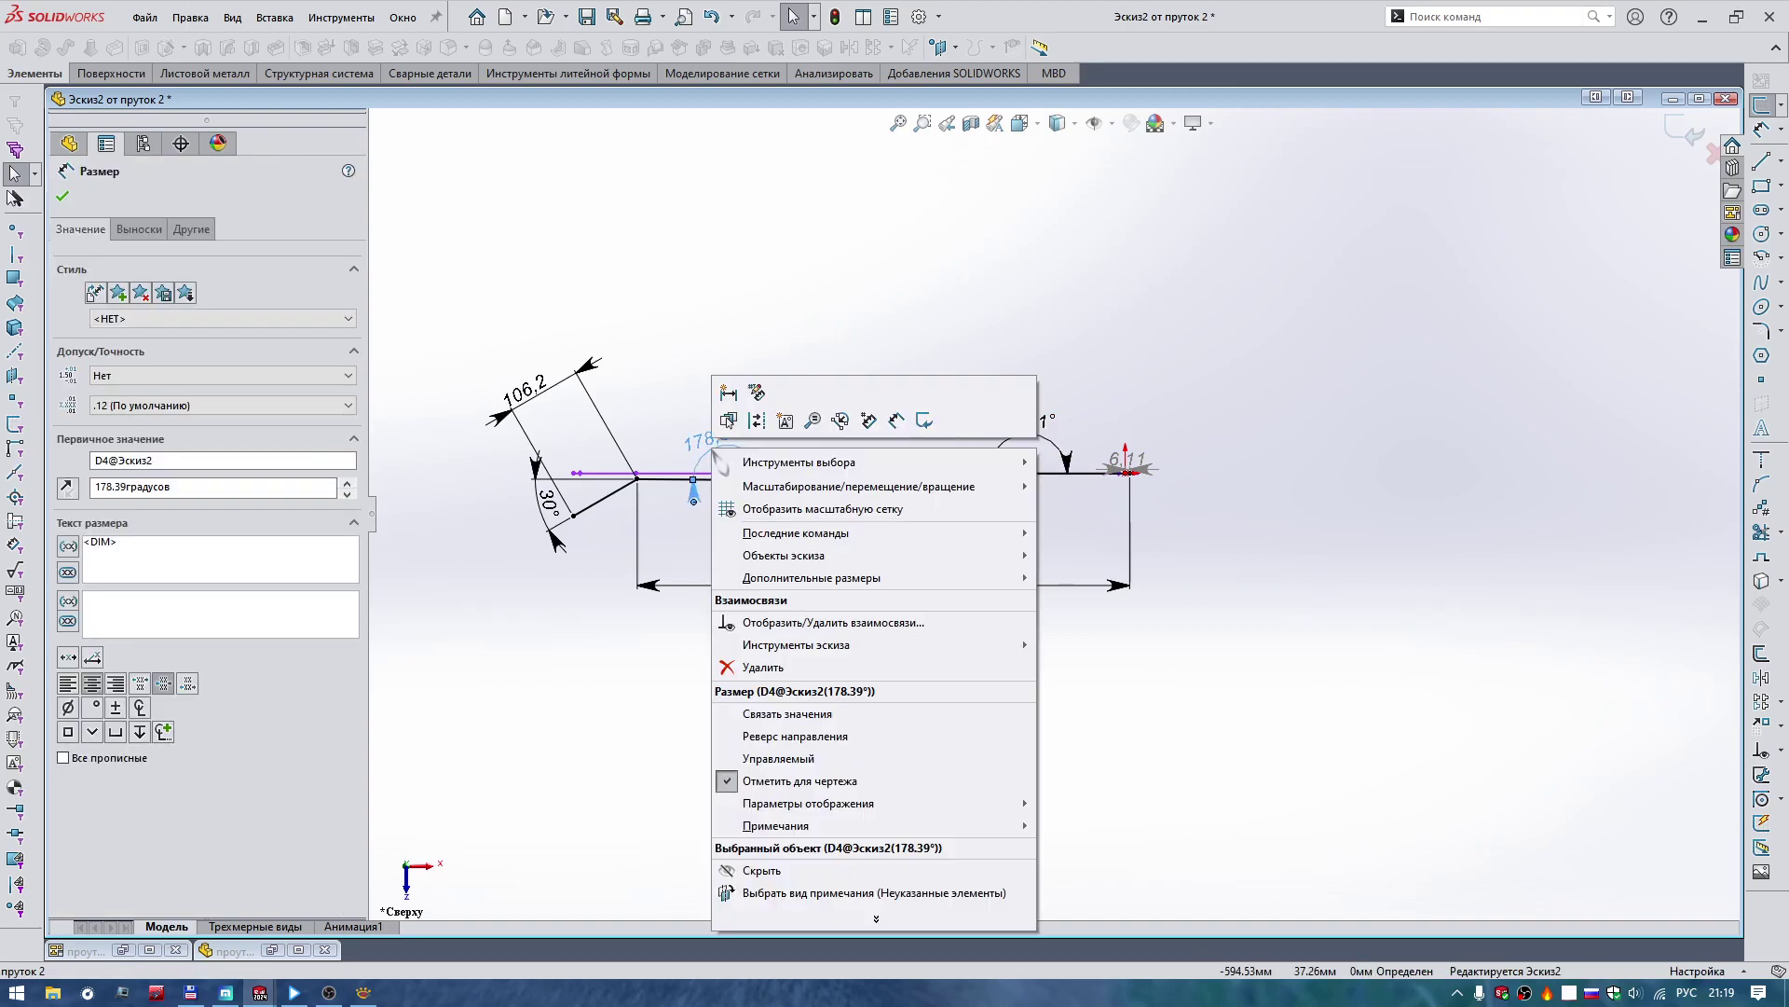
left_click(627, 647)
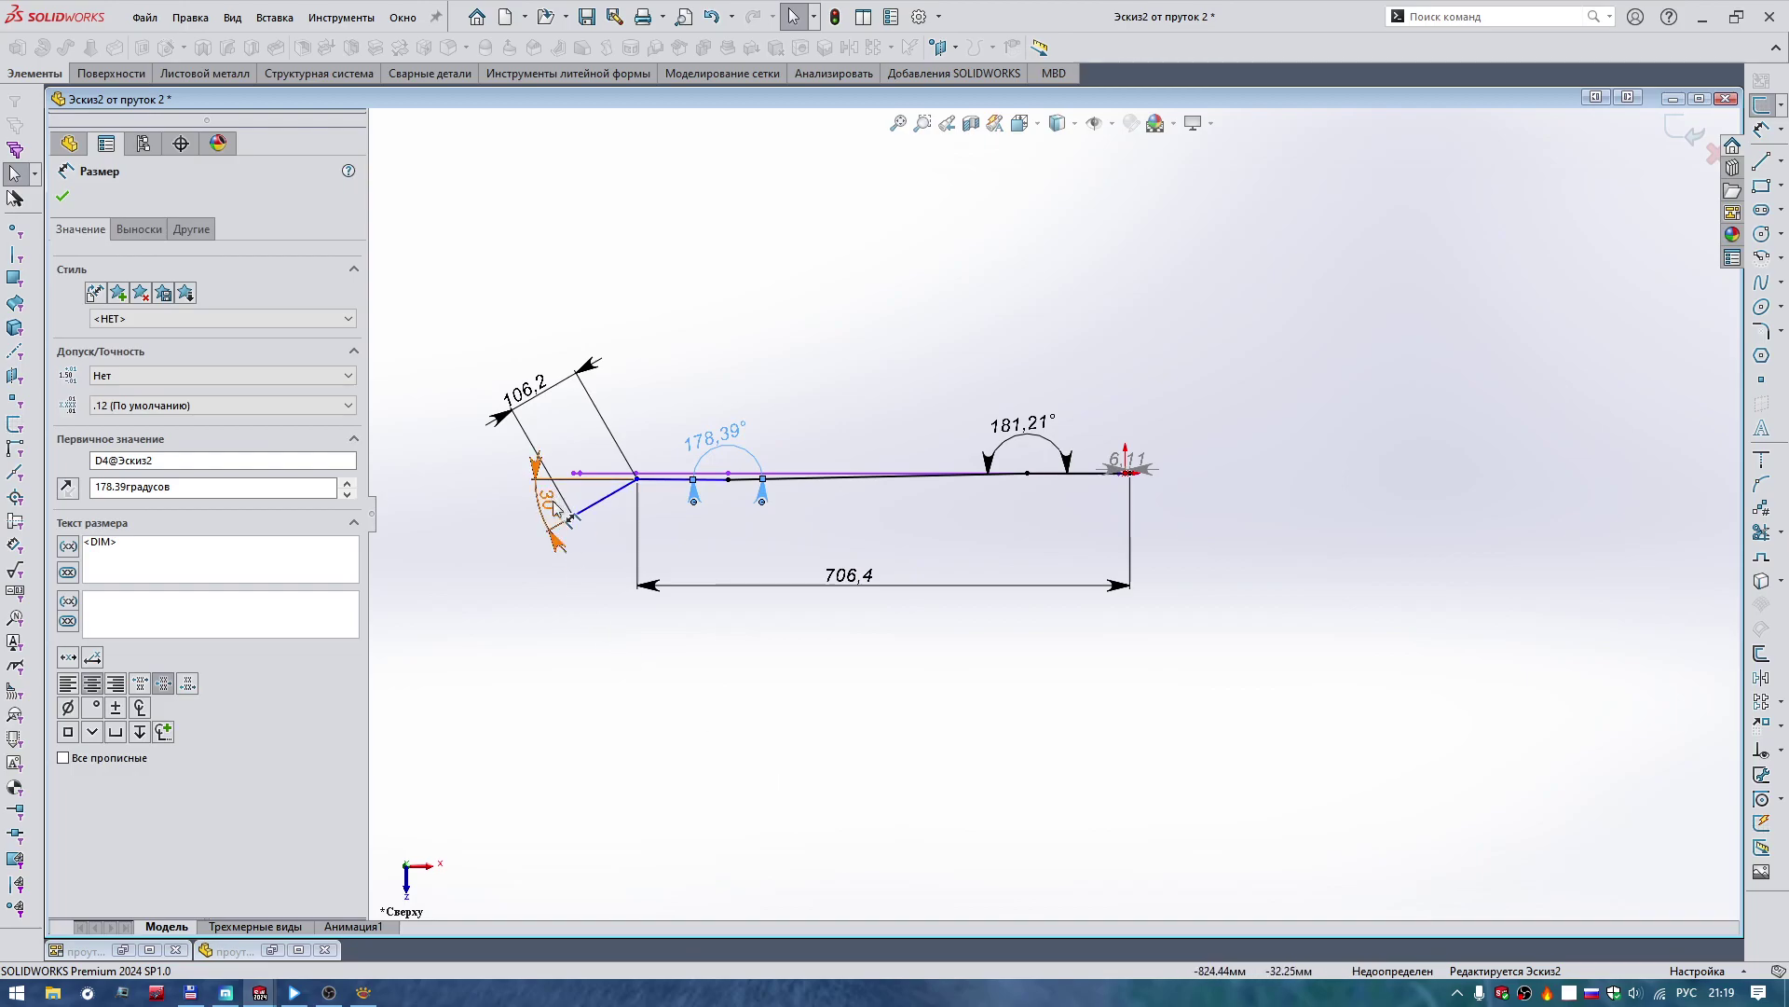
right_click(1018, 428)
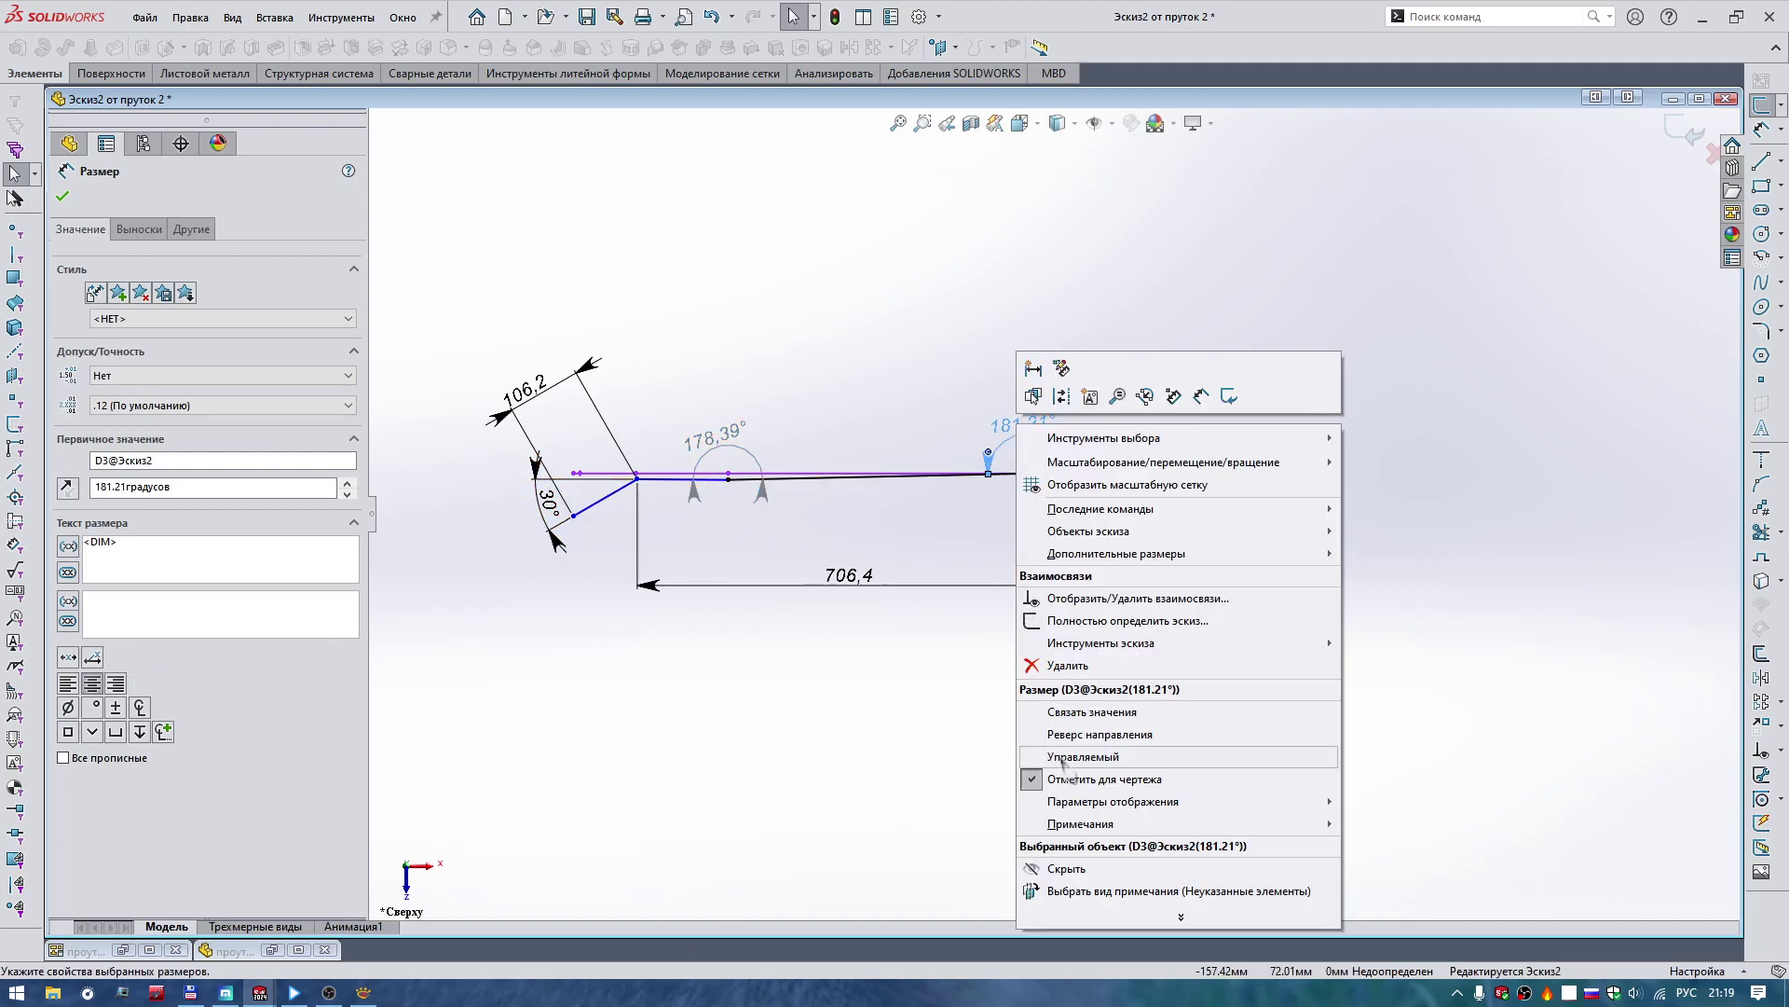
key("Escape")
scroll(1099, 515, "down", 3)
scroll(1120, 410, "down", 3)
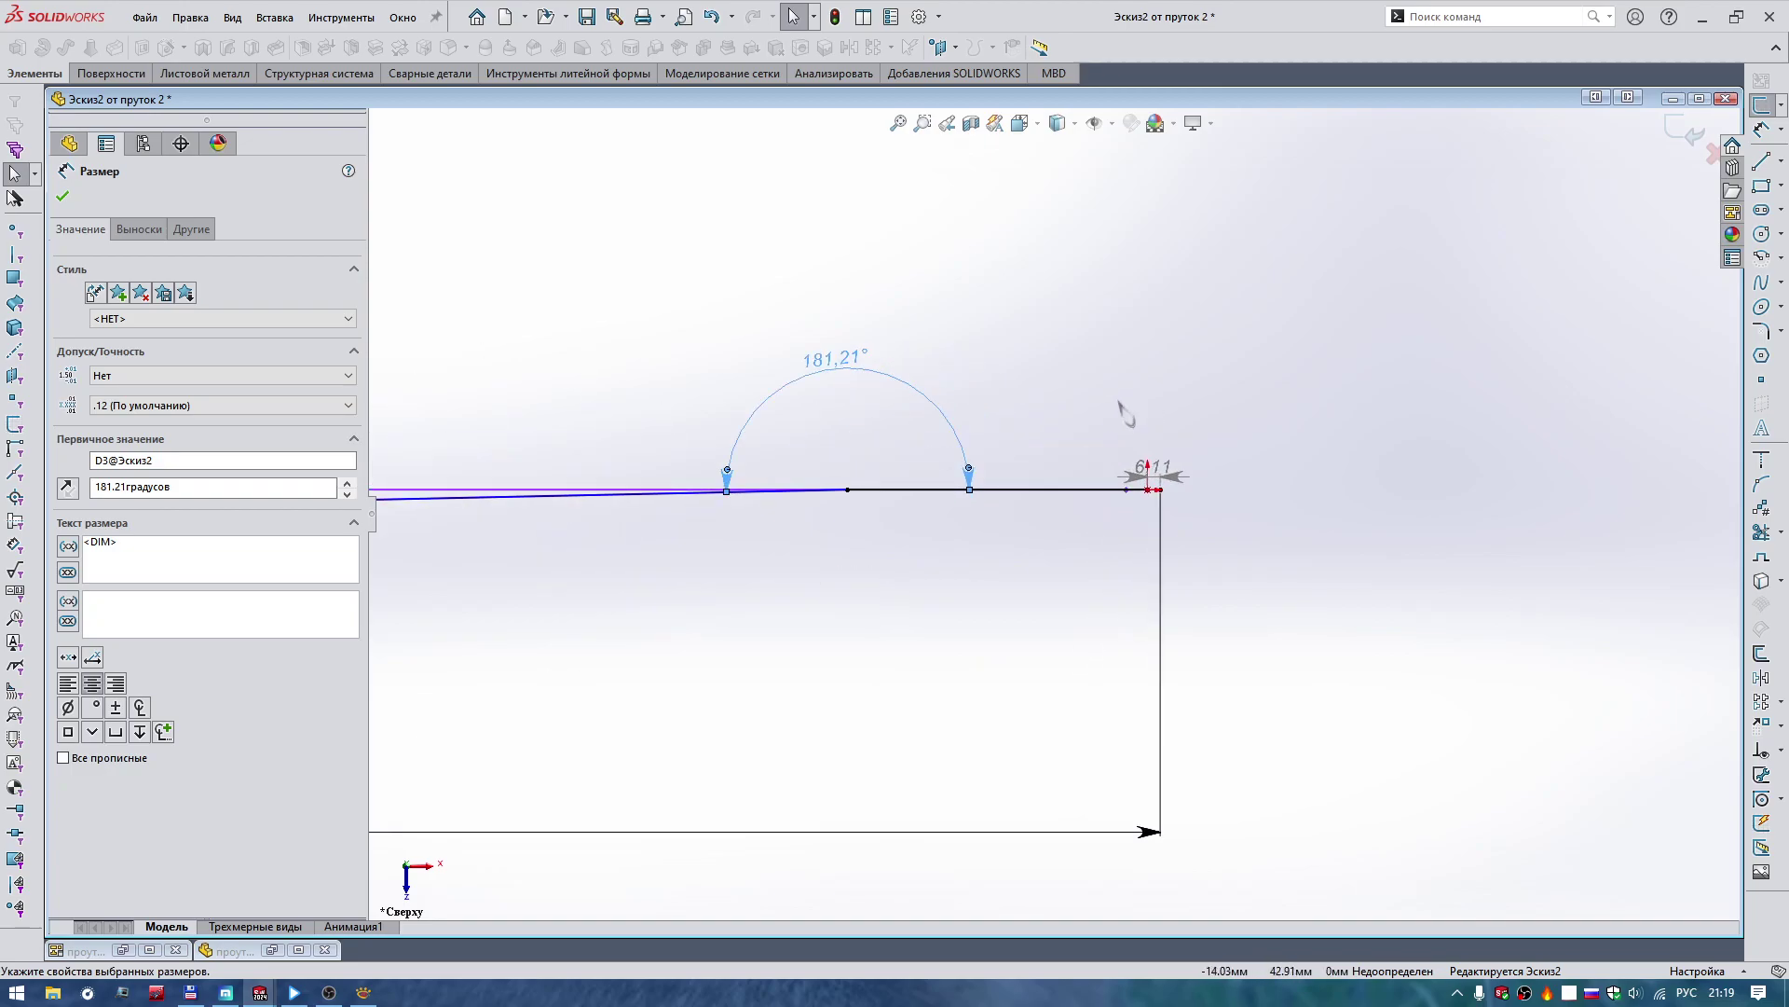
Make 6.11 a driving dimension and 30° a reference, then open 6.11 for editing.
right_click(1145, 476)
left_click(1211, 766)
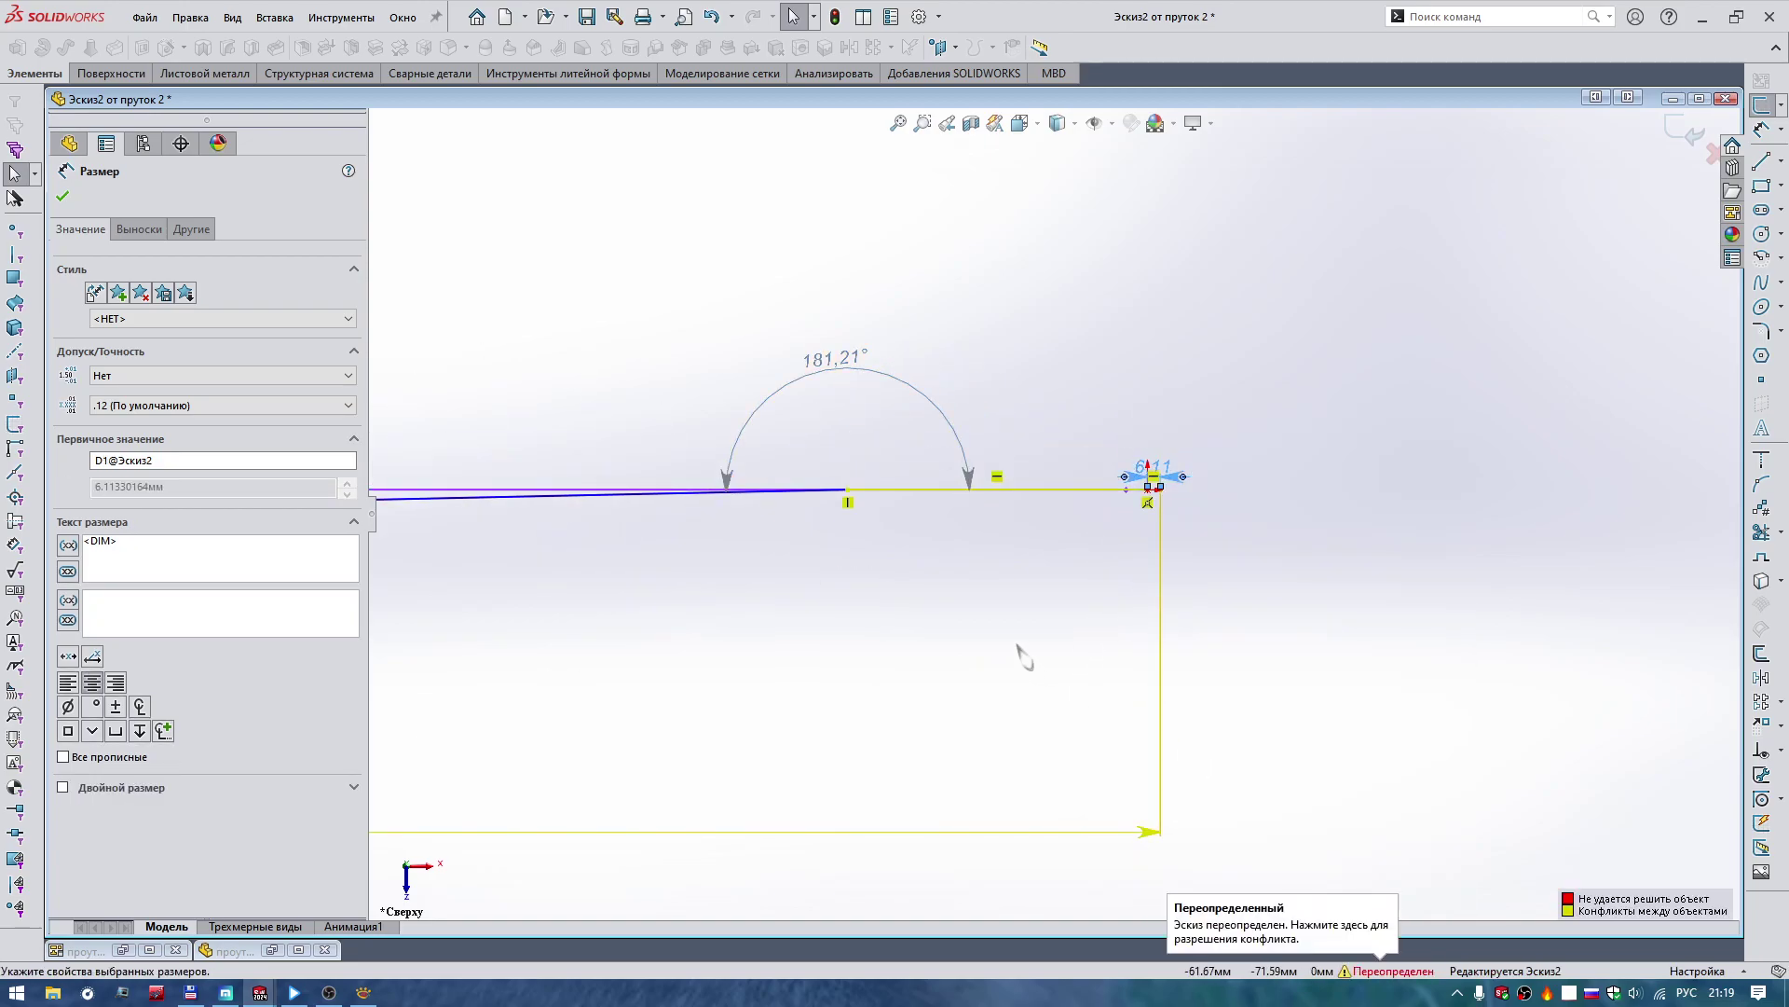
scroll(1023, 655, "up", 2)
scroll(1028, 630, "up", 2)
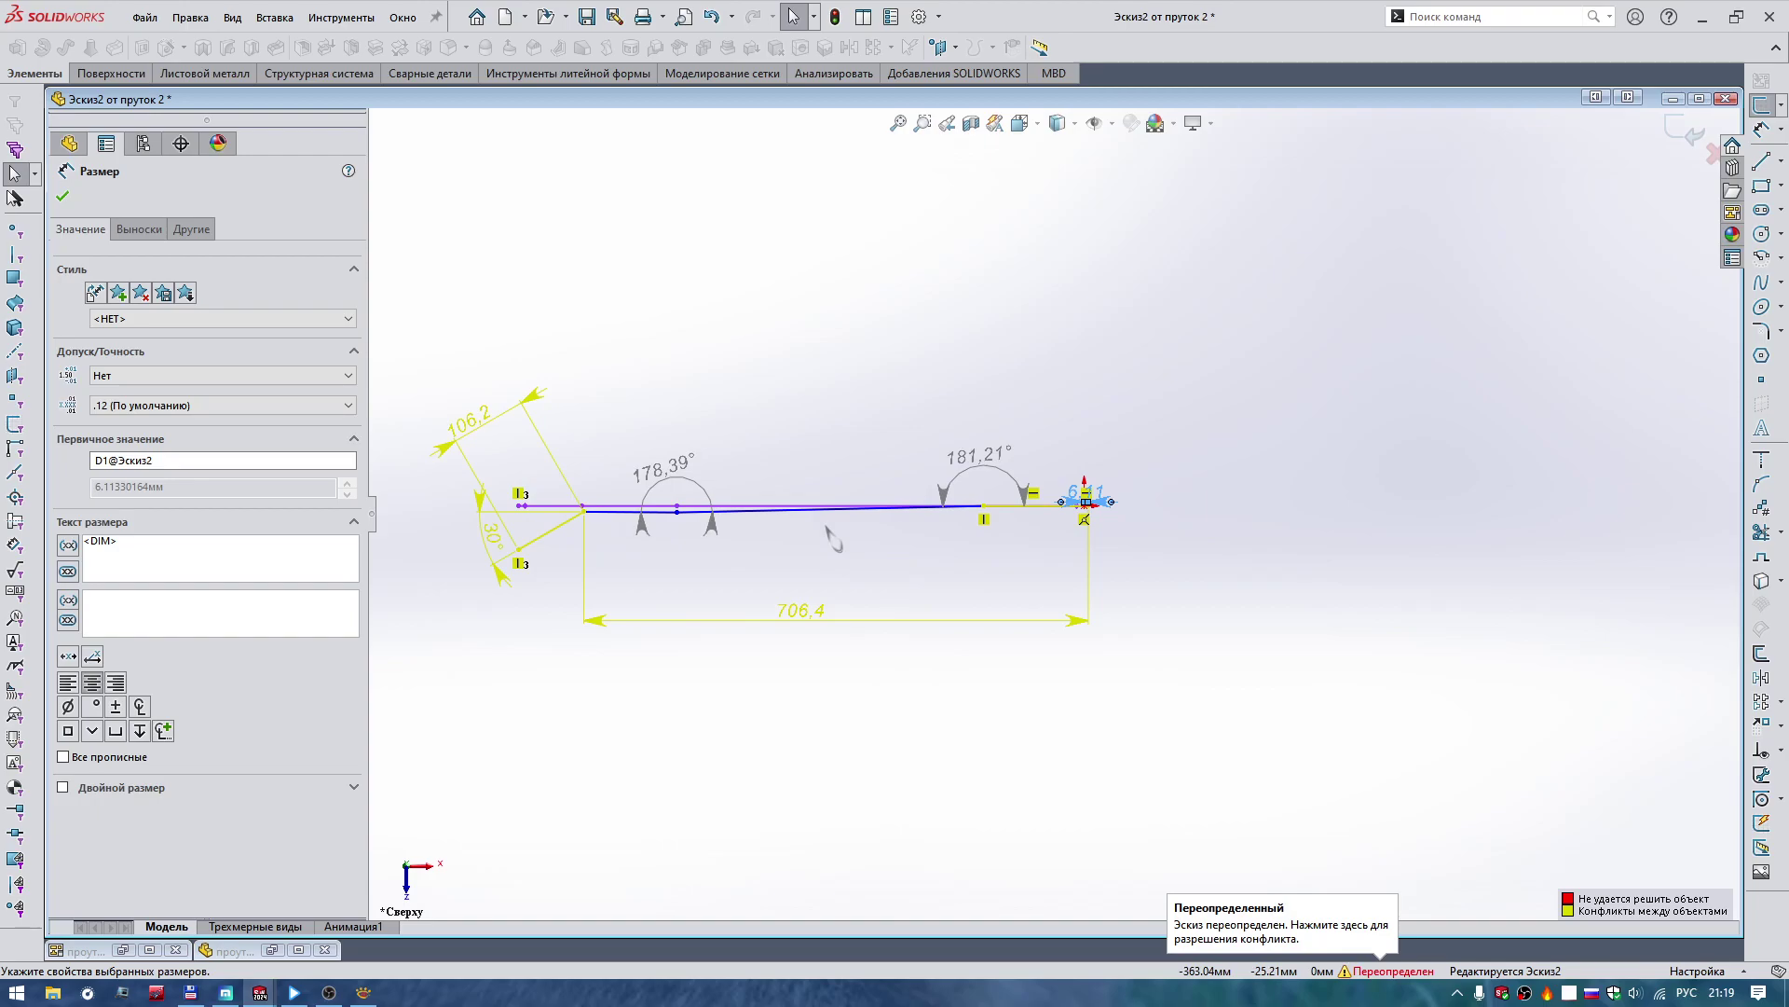
scroll(1079, 506, "down", 3)
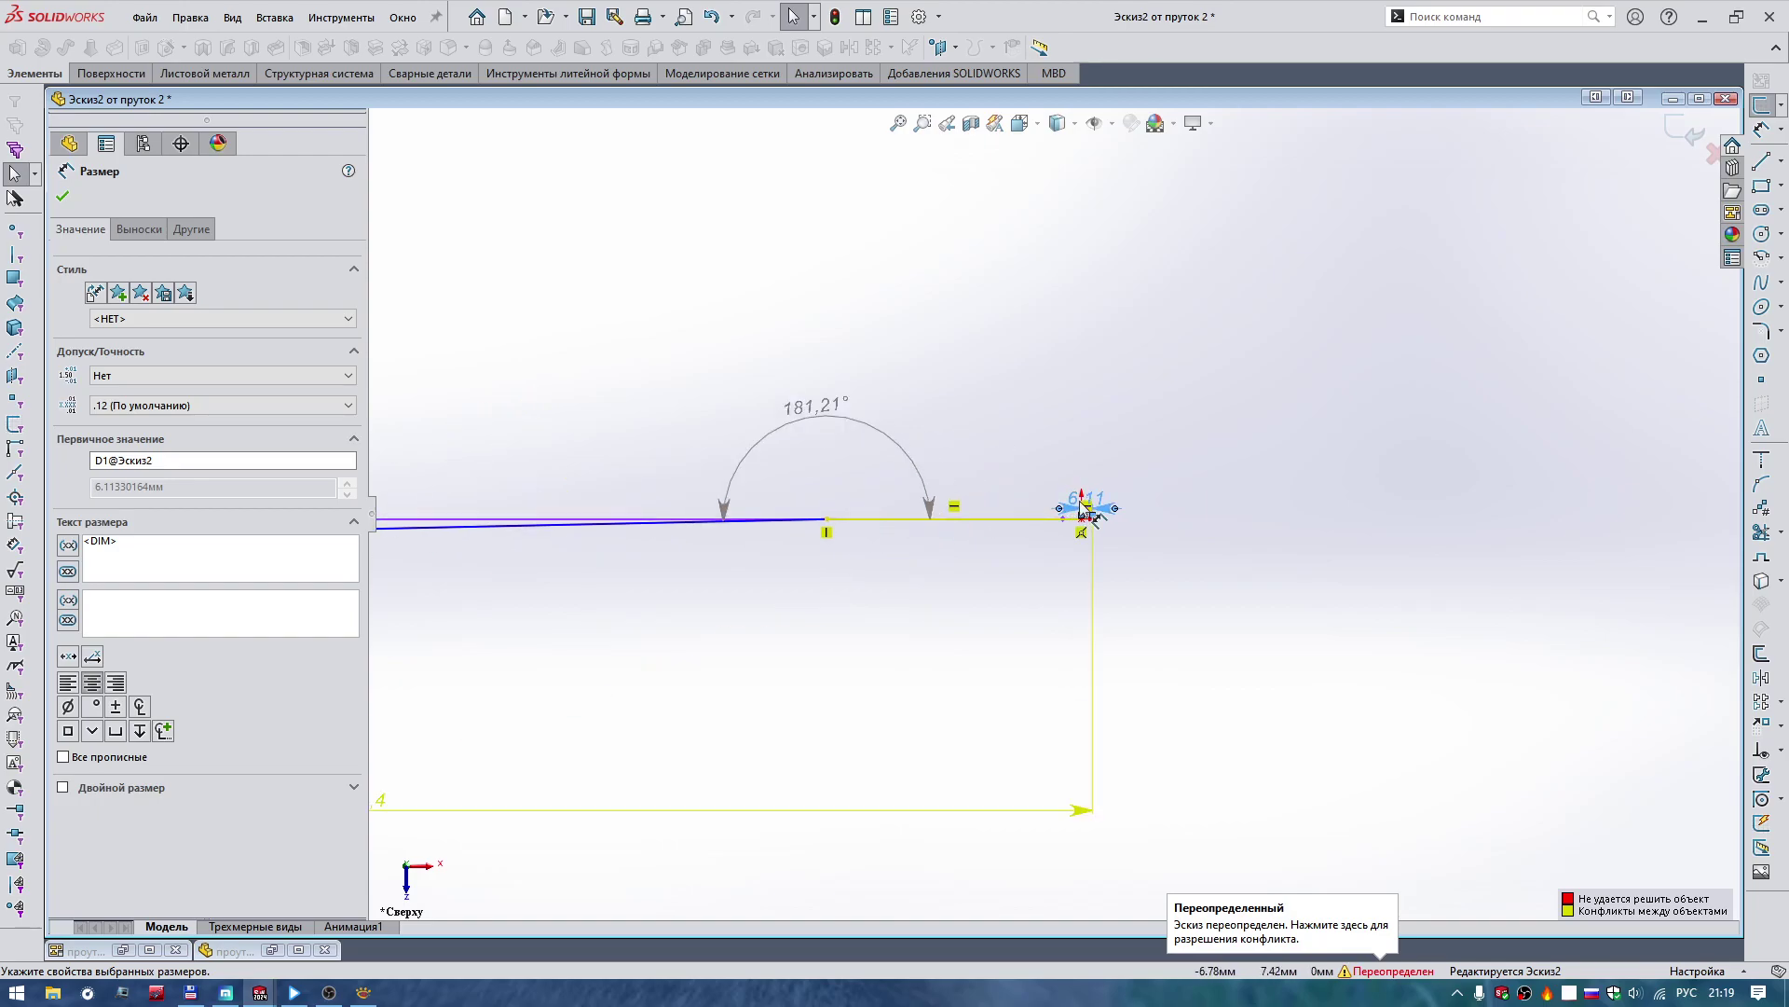
scroll(1091, 520, "down", 2)
left_click_drag(1073, 513, 1081, 416)
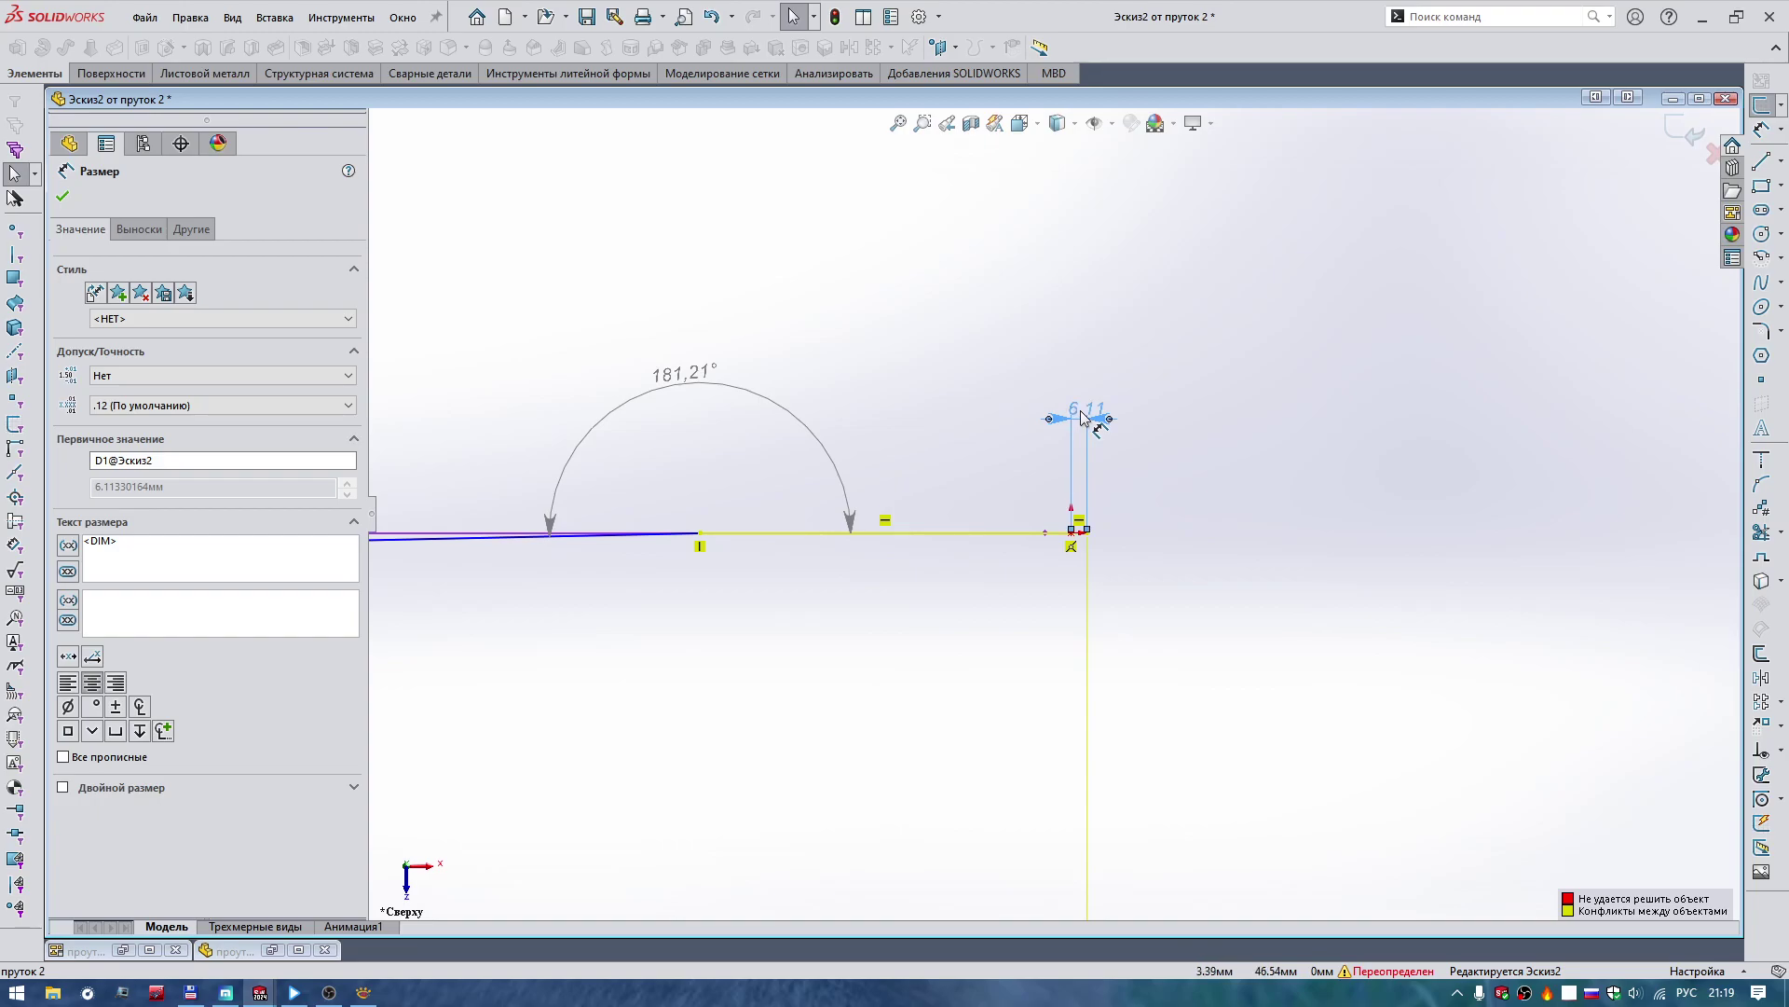
scroll(823, 517, "up", 3)
scroll(830, 520, "down", 1)
scroll(835, 525, "down", 1)
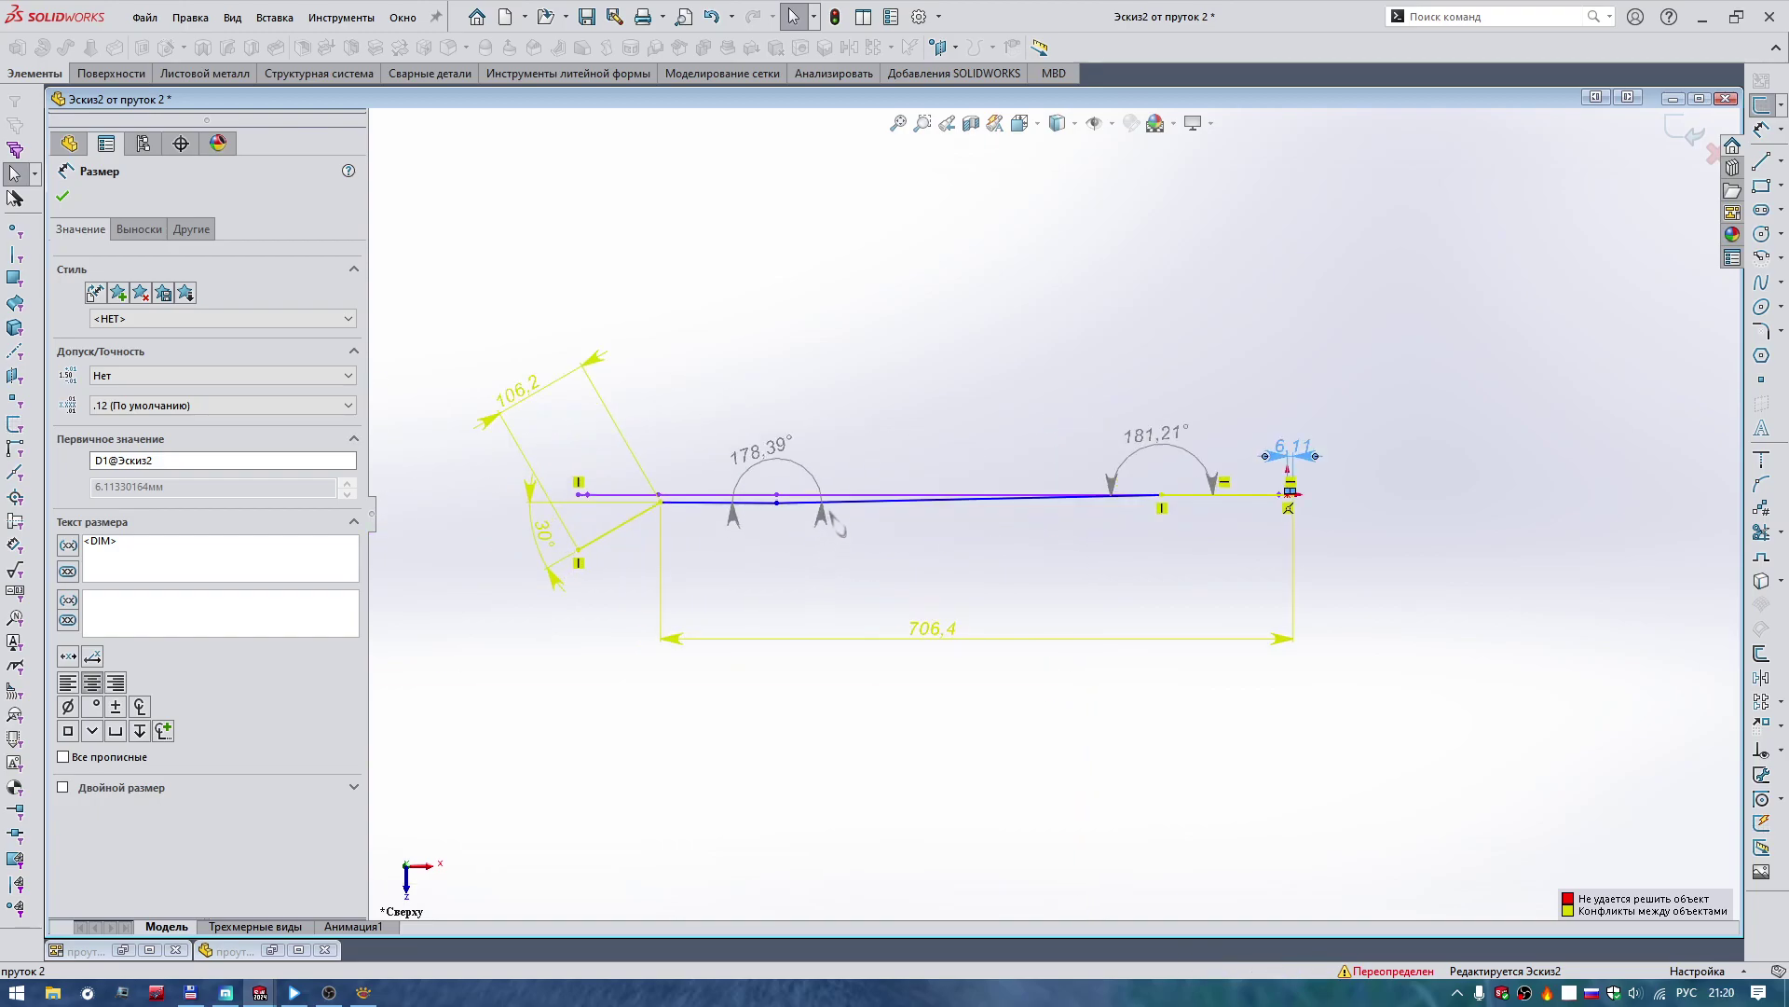
right_click(538, 524)
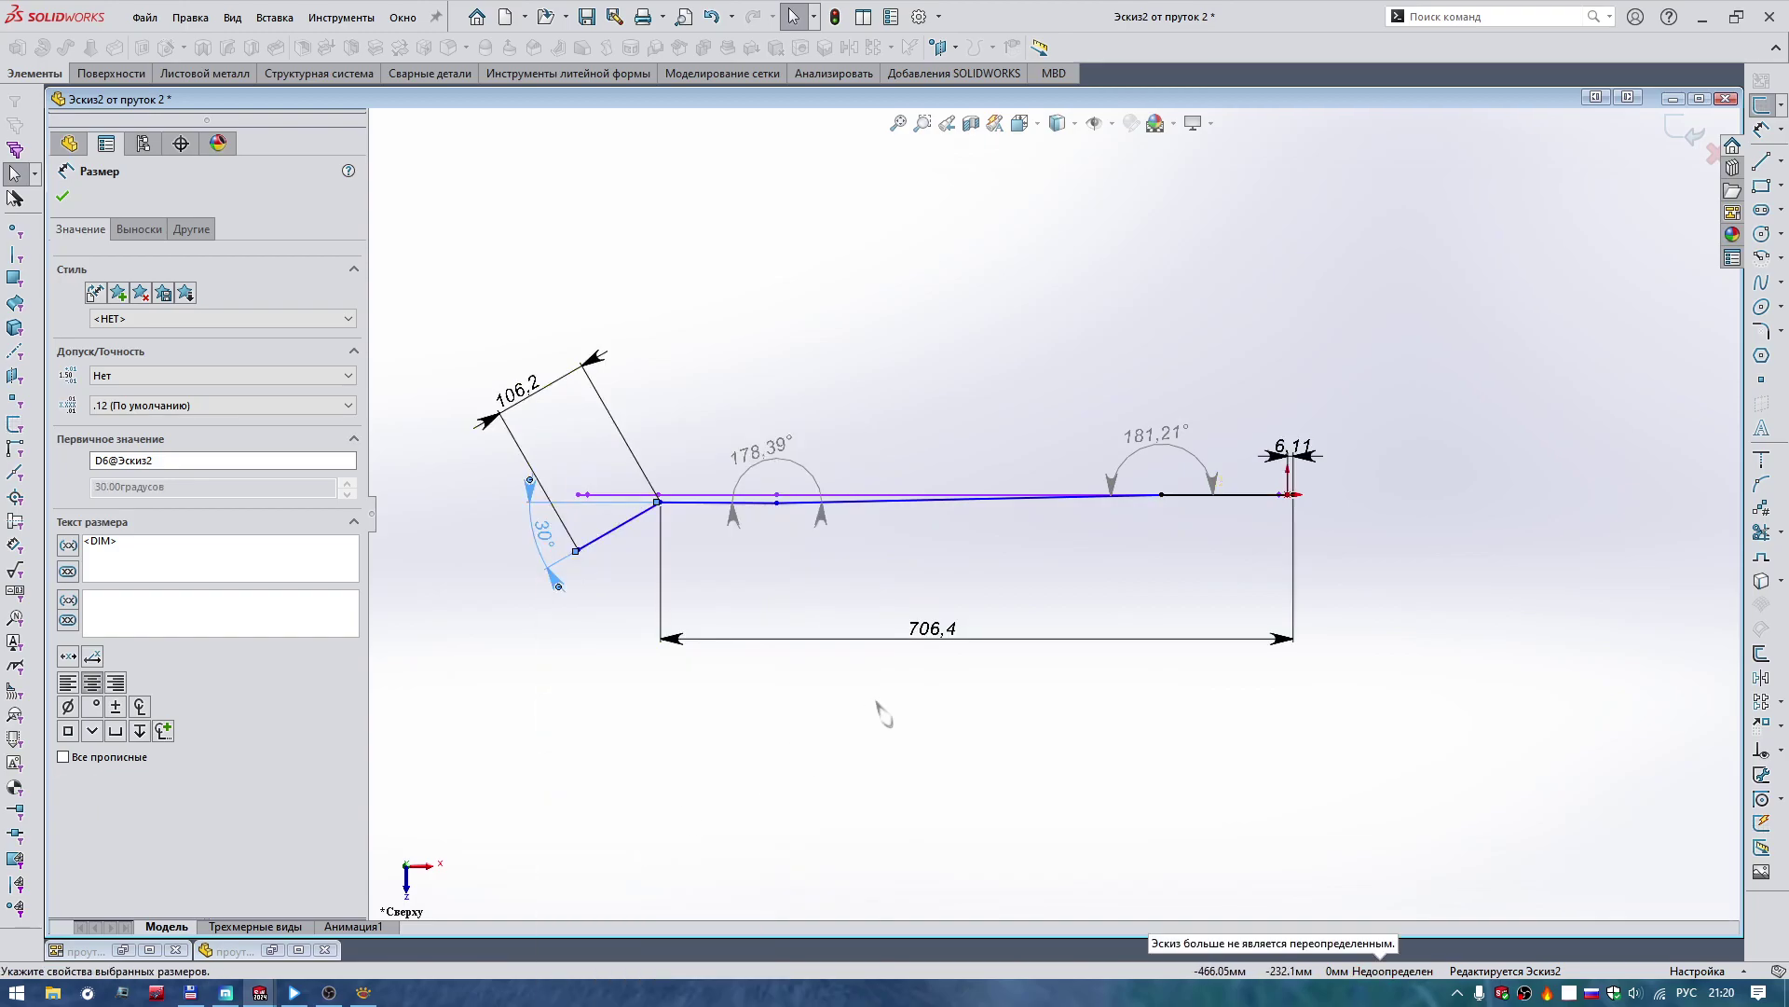
double_click(1307, 450)
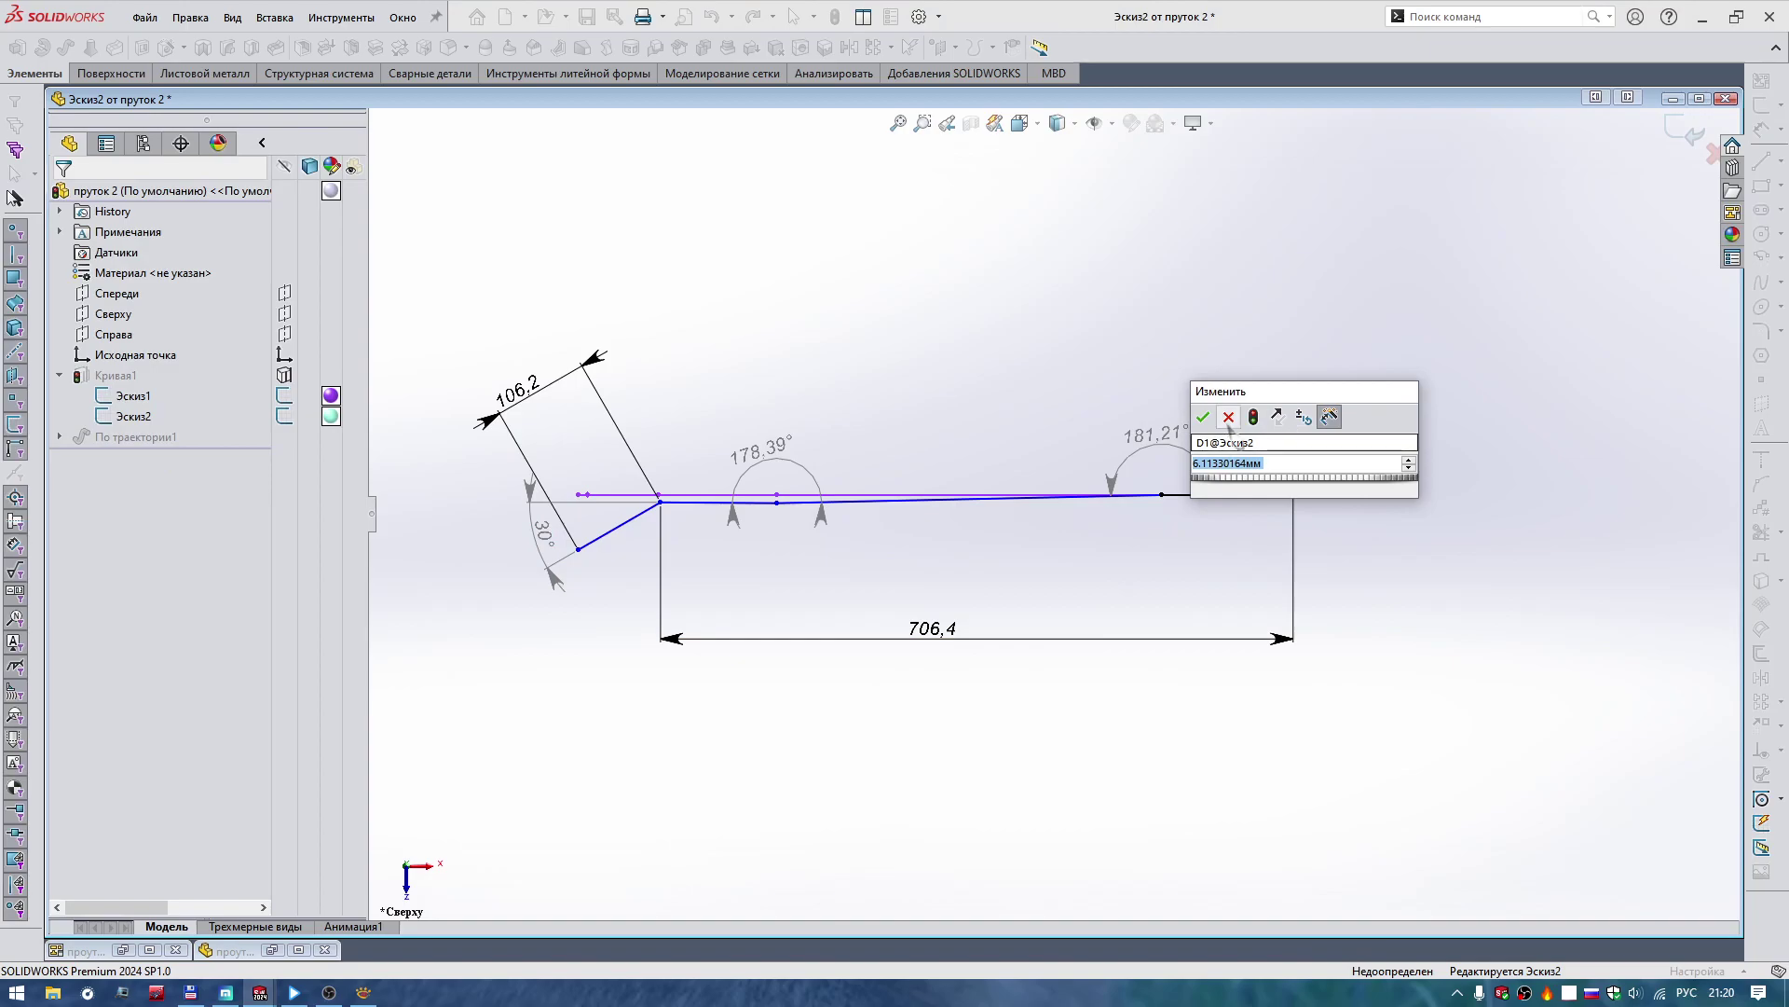
Make the 178,39° and 181,21° angle dimensions driving.
left_click(1060, 556)
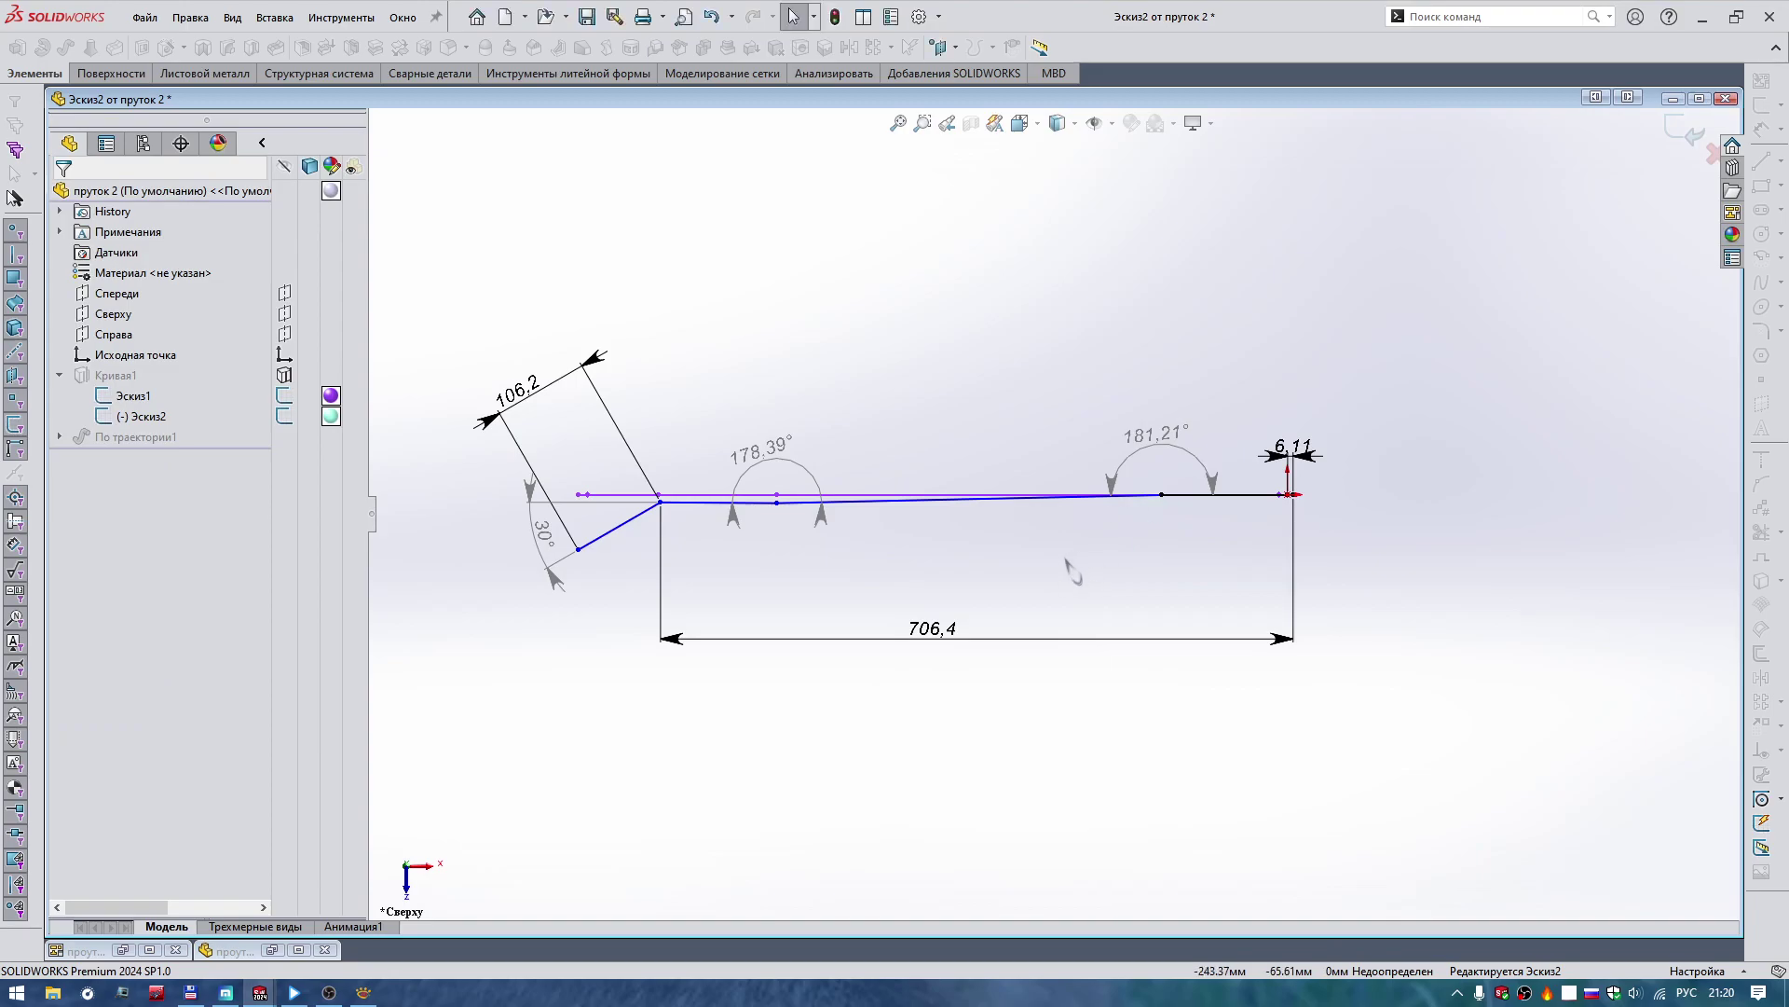
right_click(773, 460)
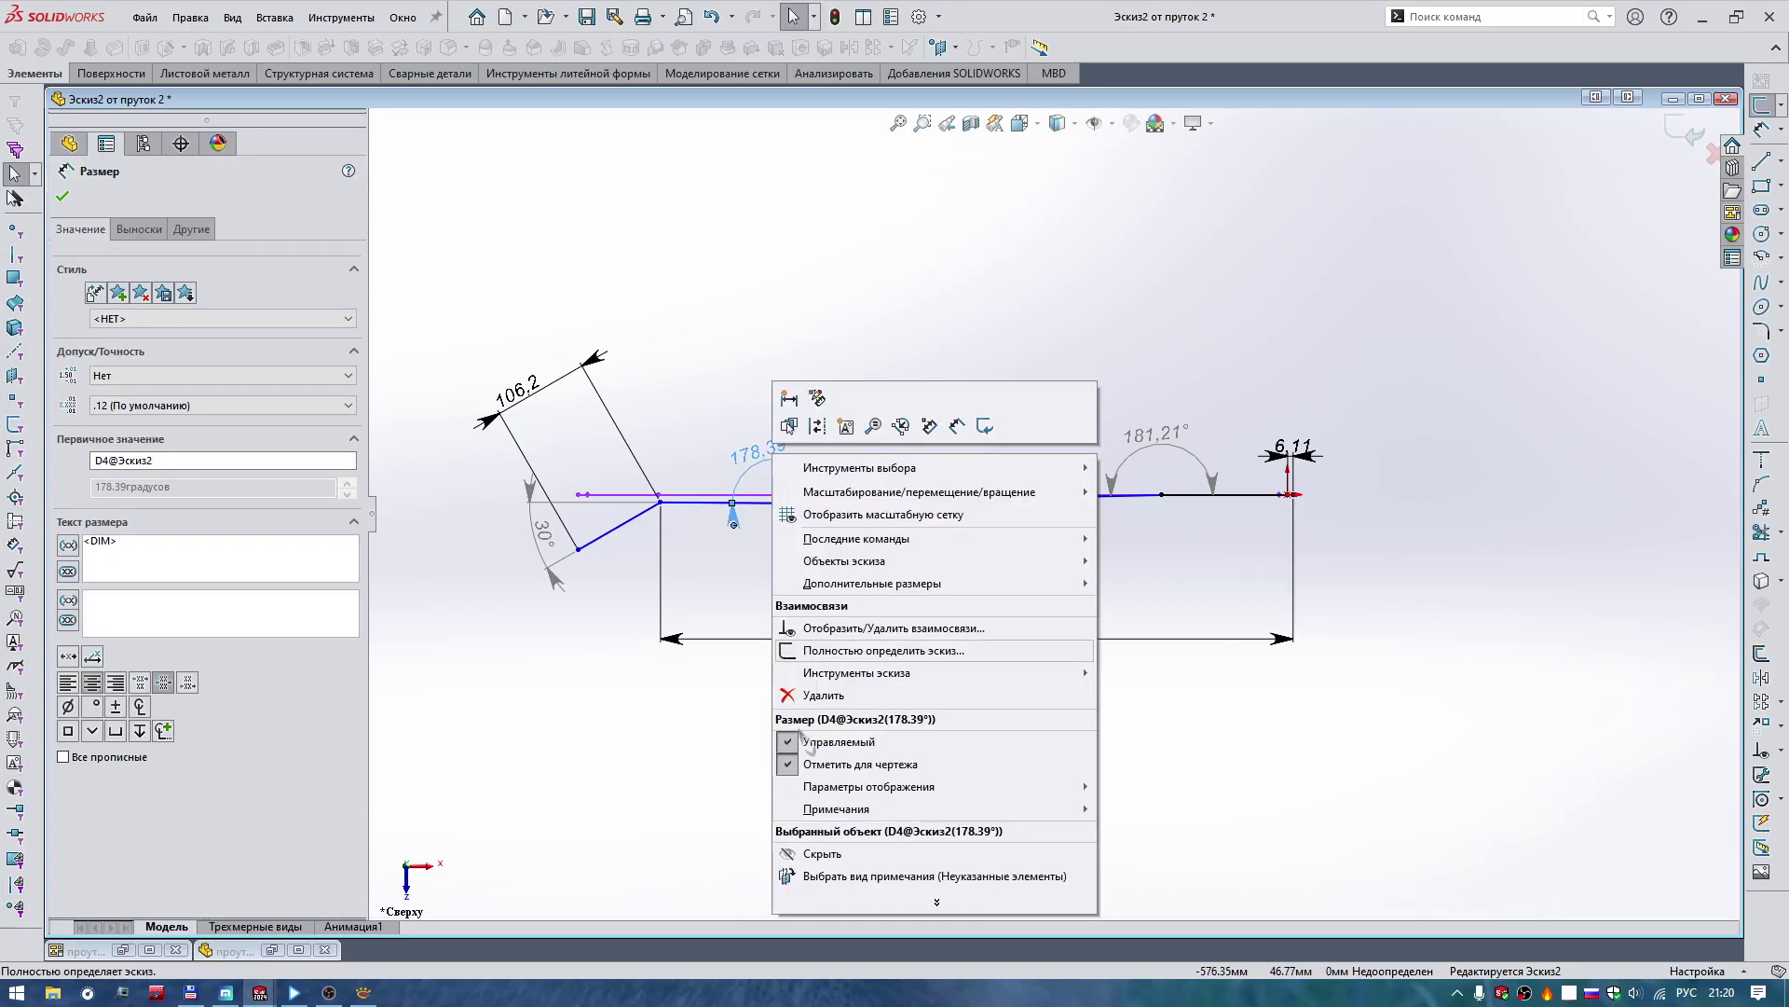
key("Escape")
left_click(883, 691)
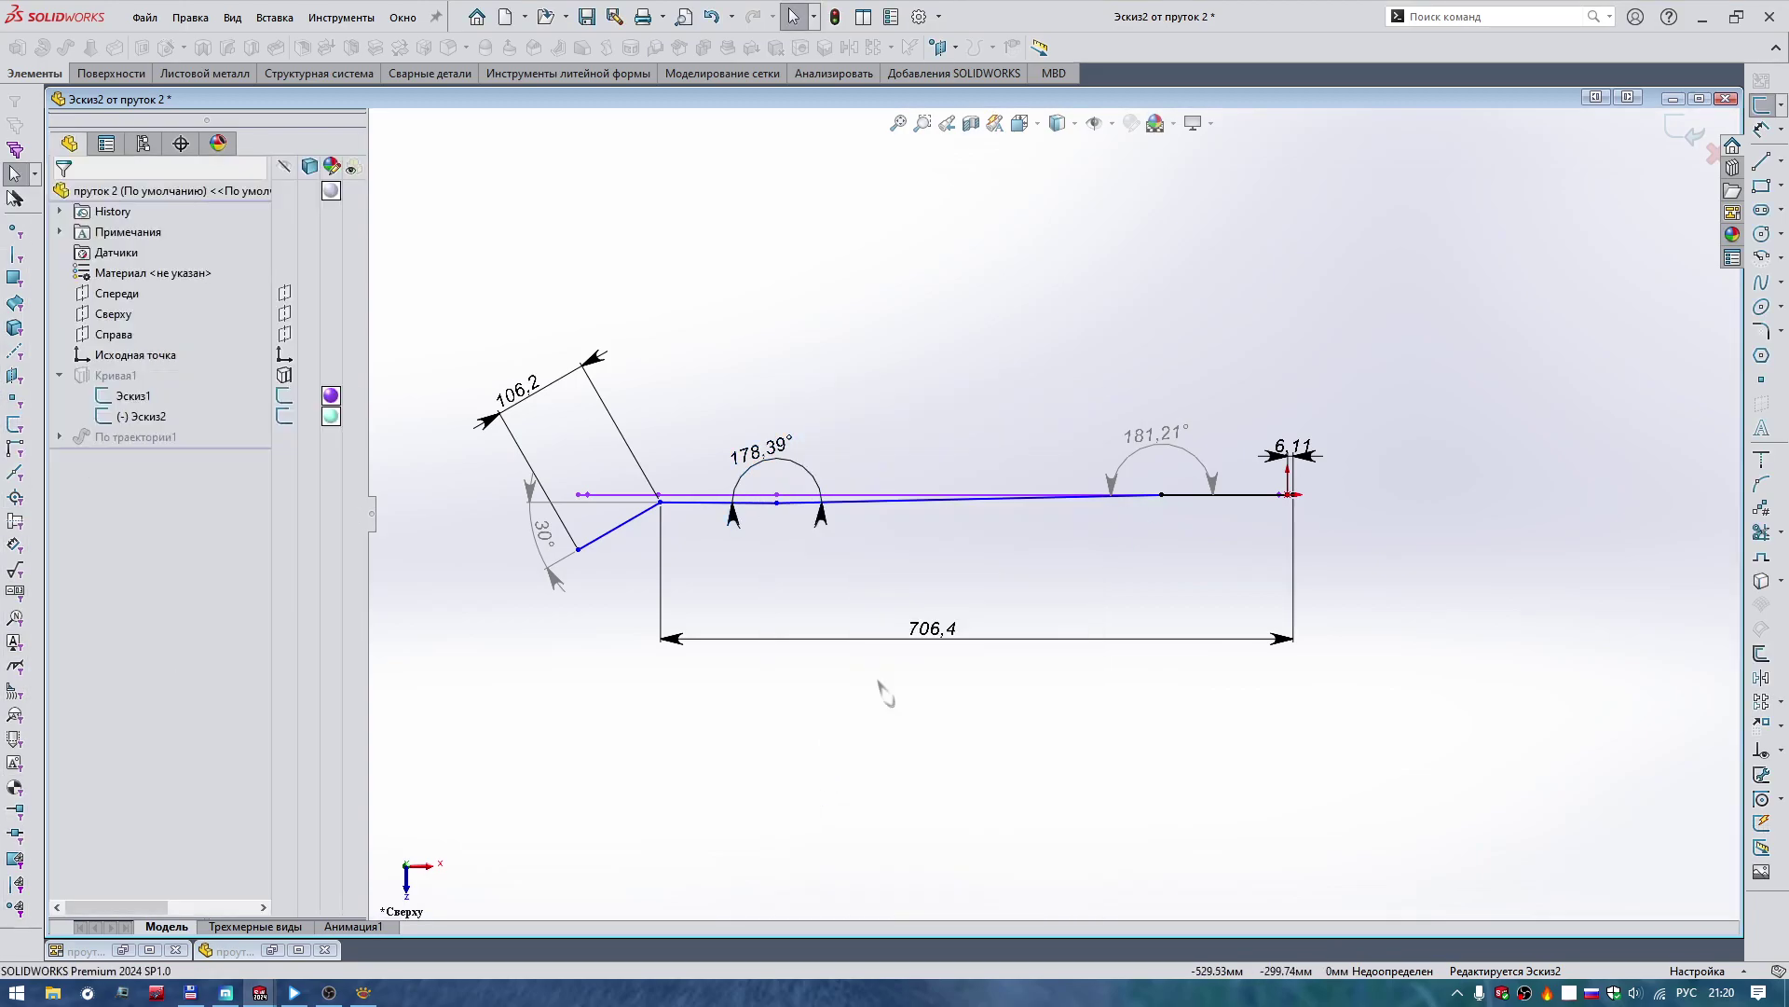
right_click(1166, 445)
left_click(1192, 739)
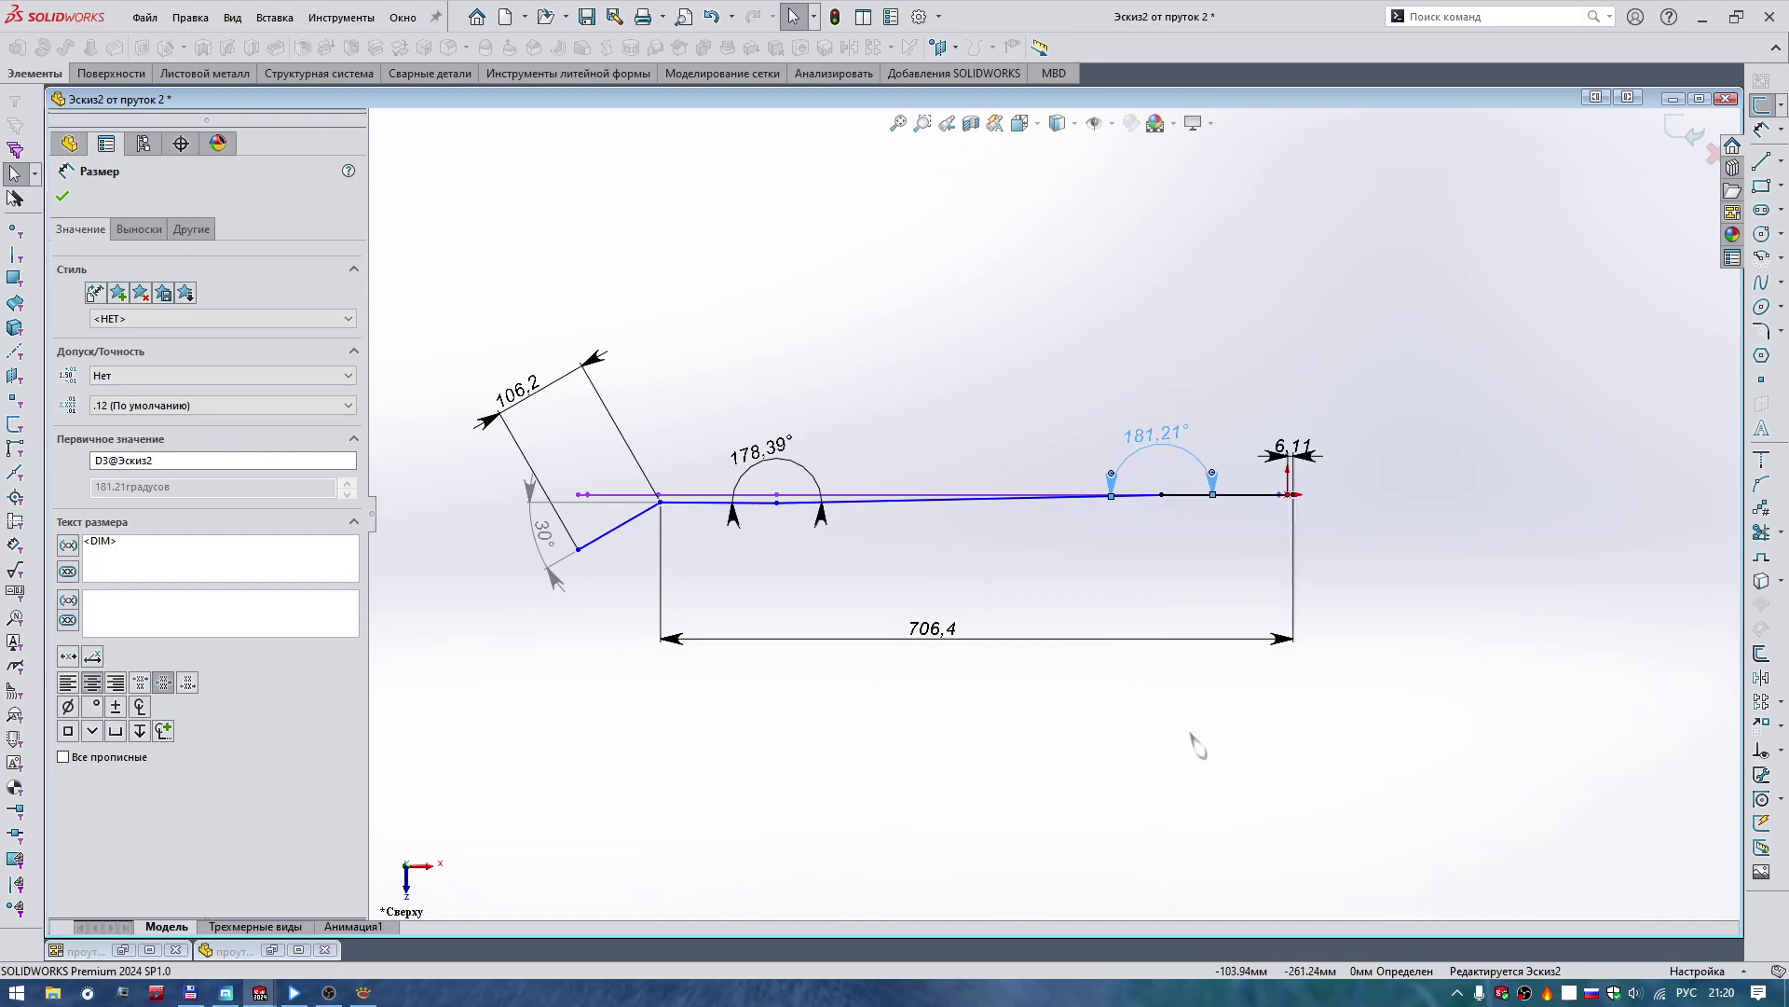
key("Escape")
Change Эскиз2's end dimension from 6.11 to 6.
double_click(1294, 457)
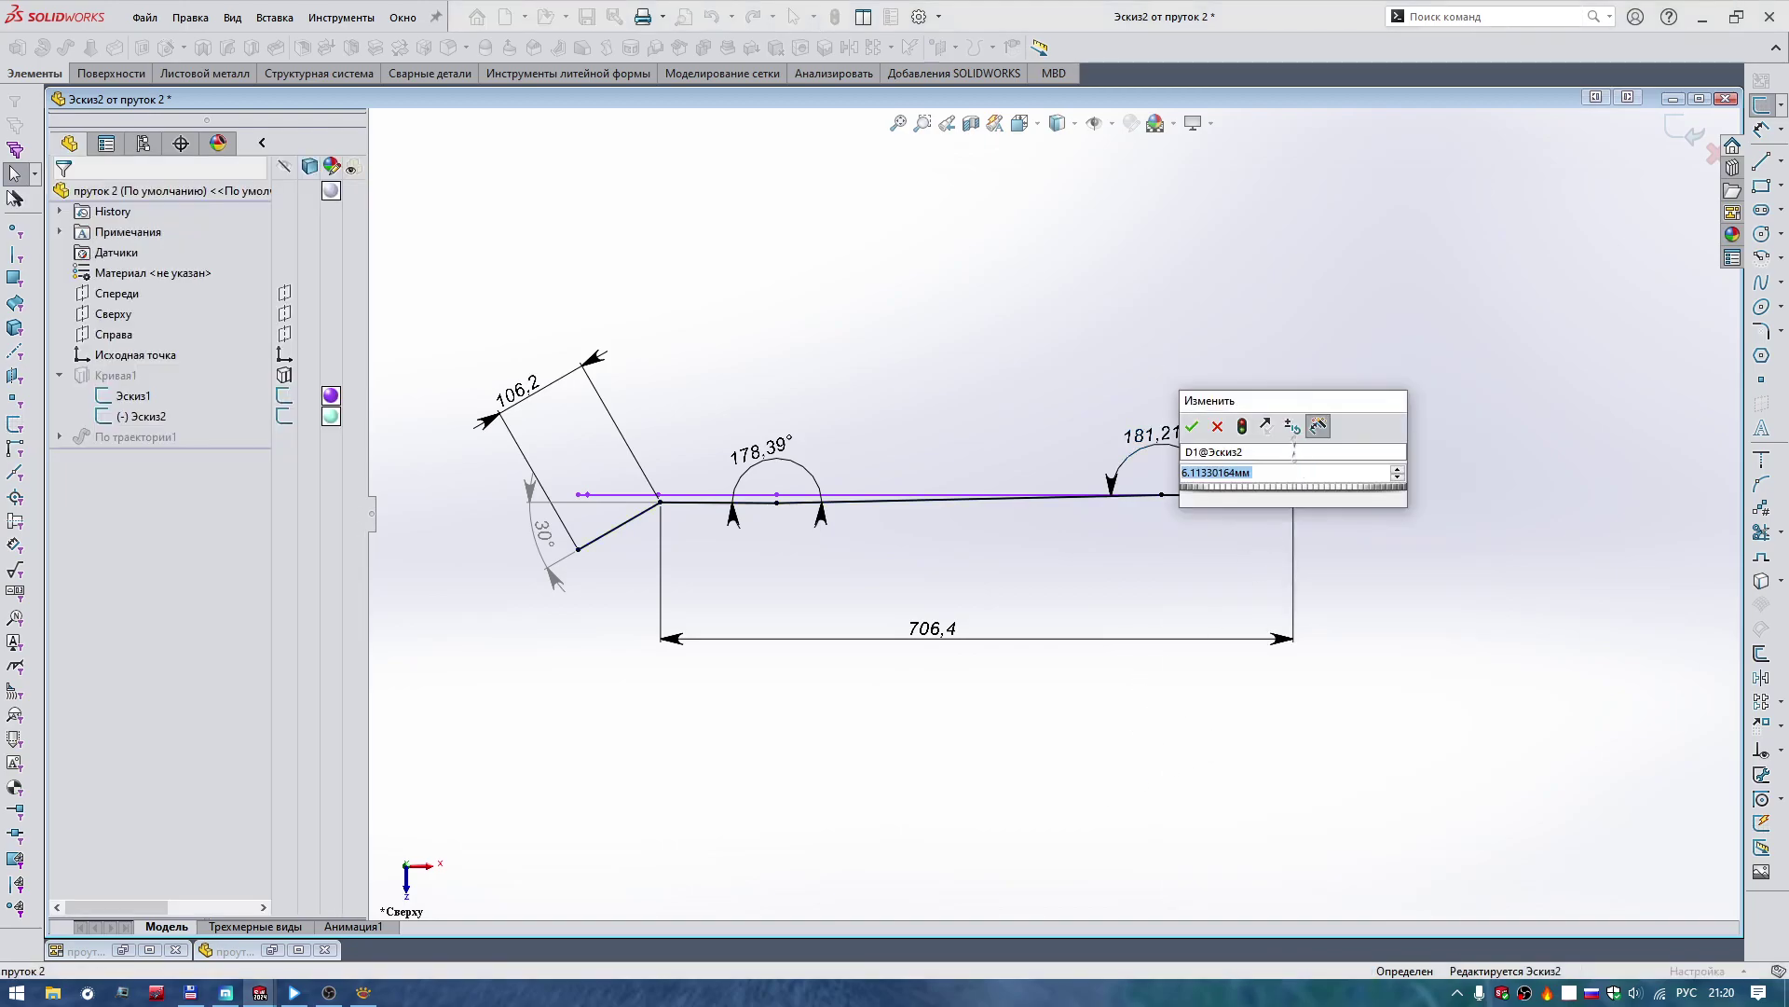
type("6")
key("Return")
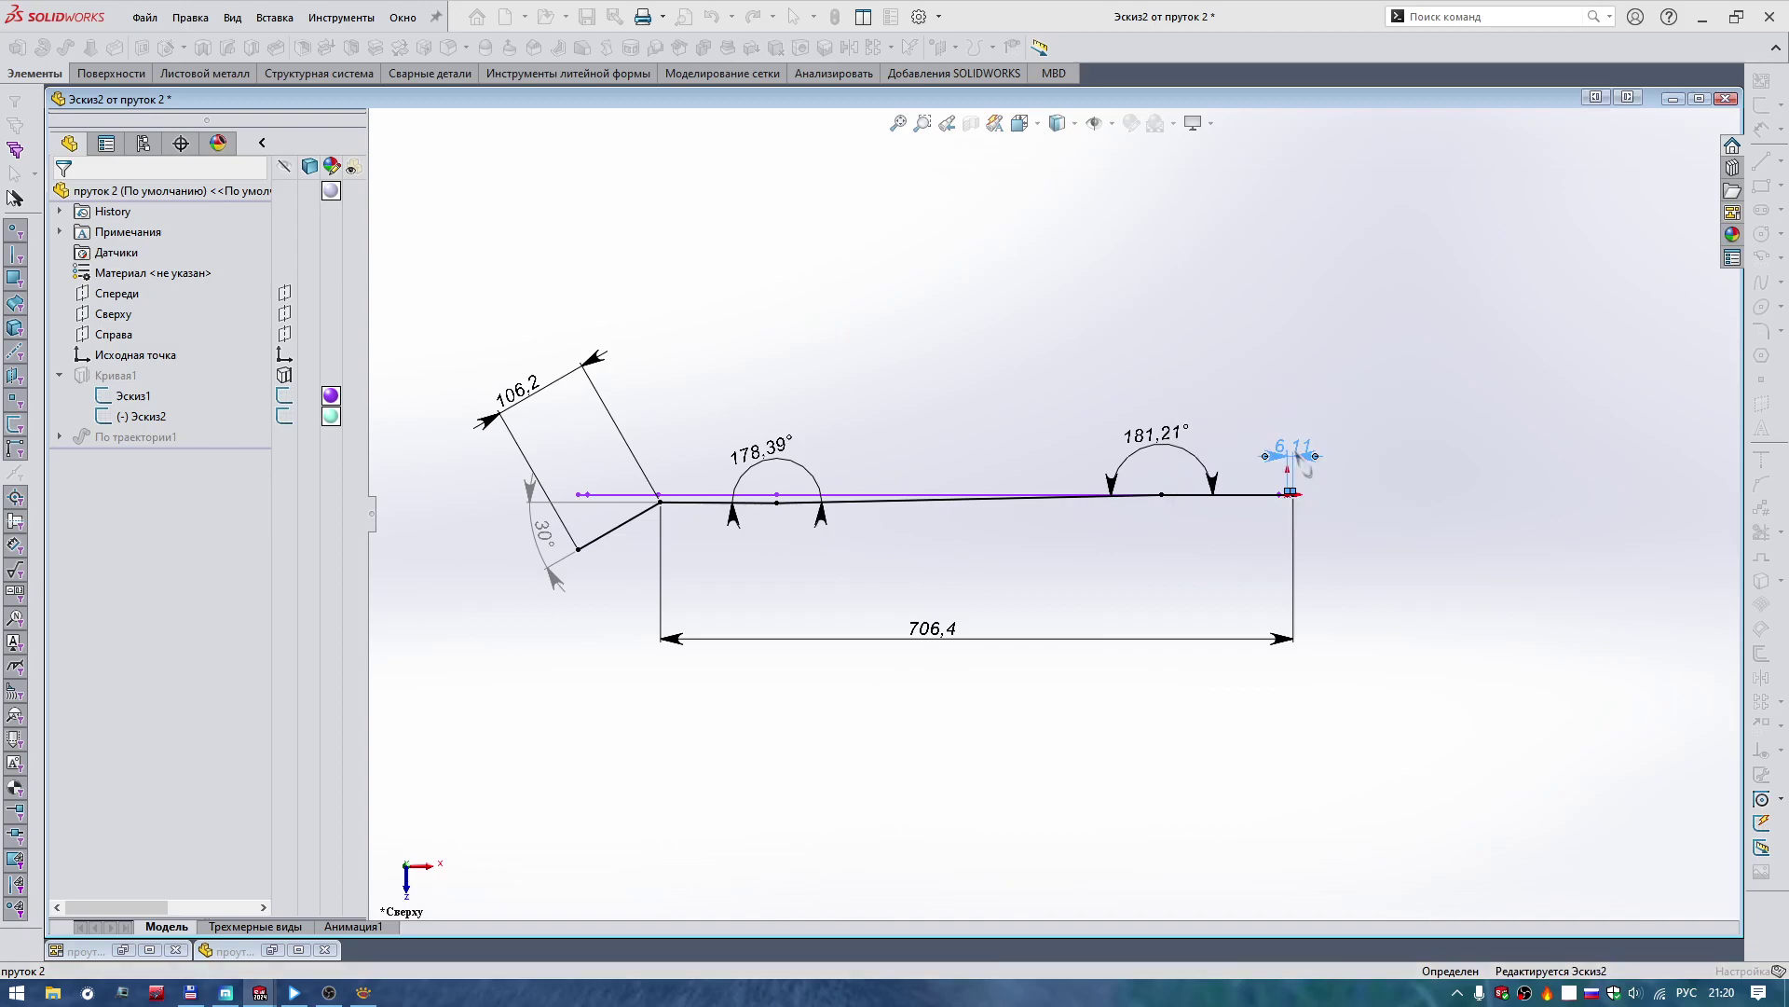
left_click(1301, 463)
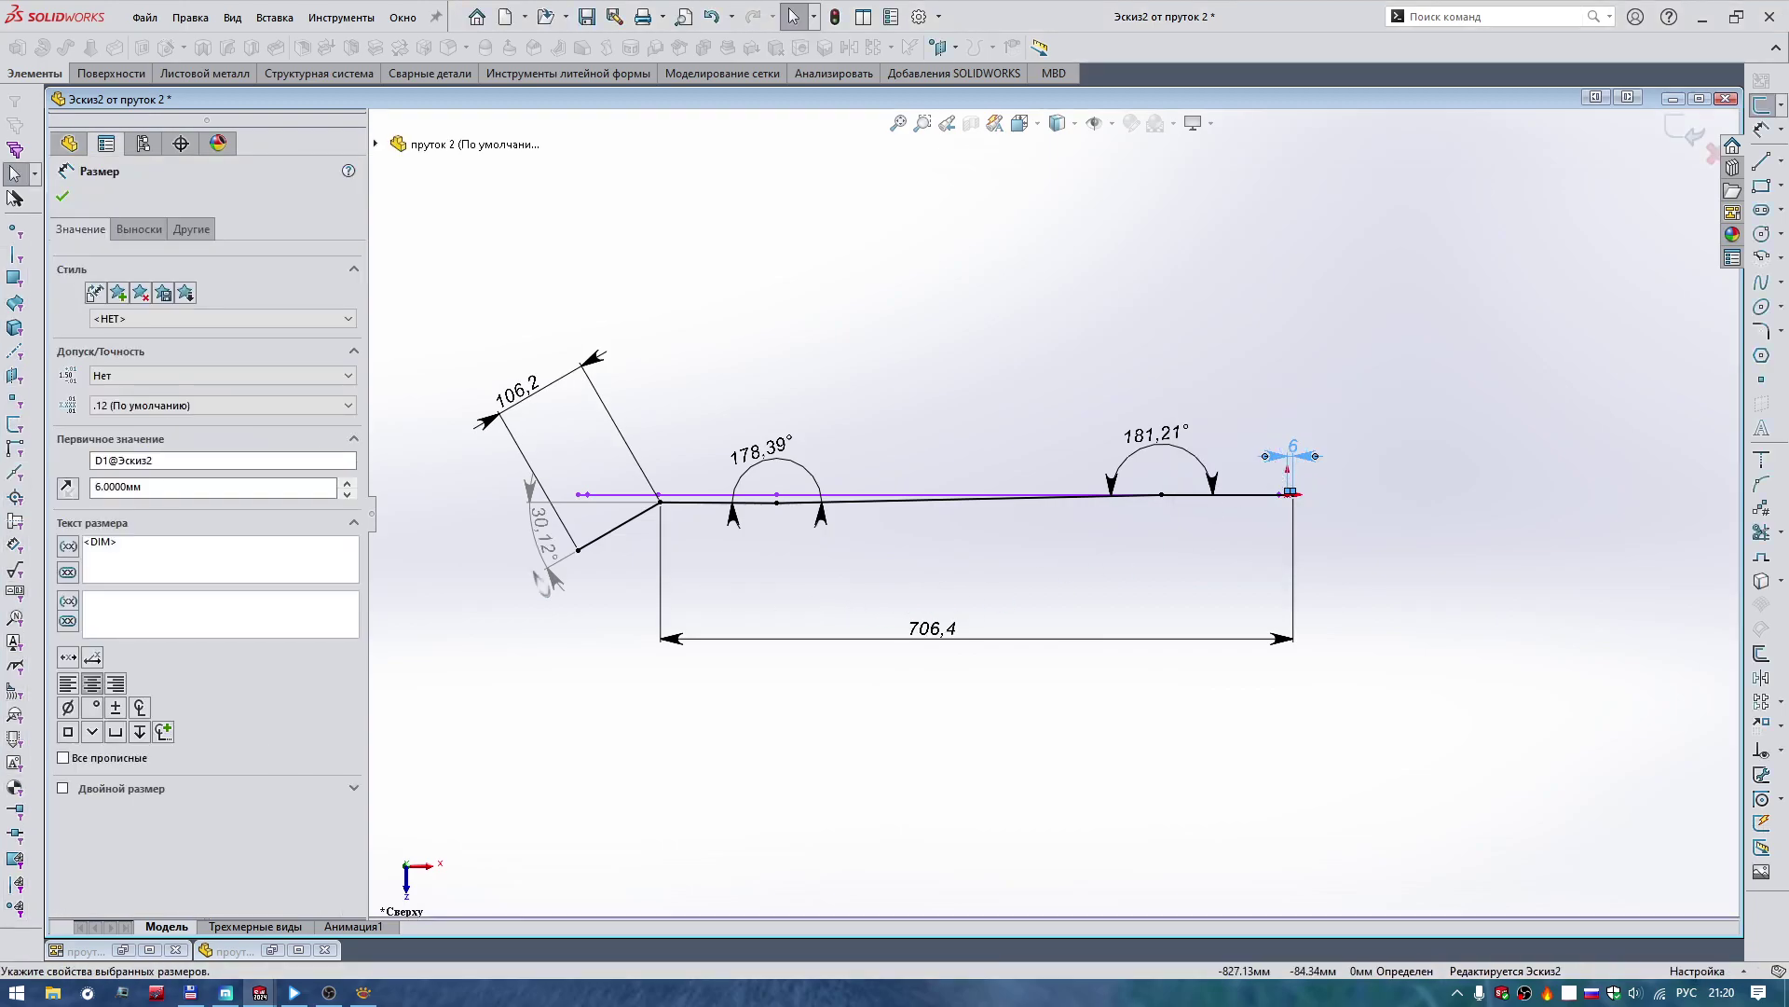
key("Escape")
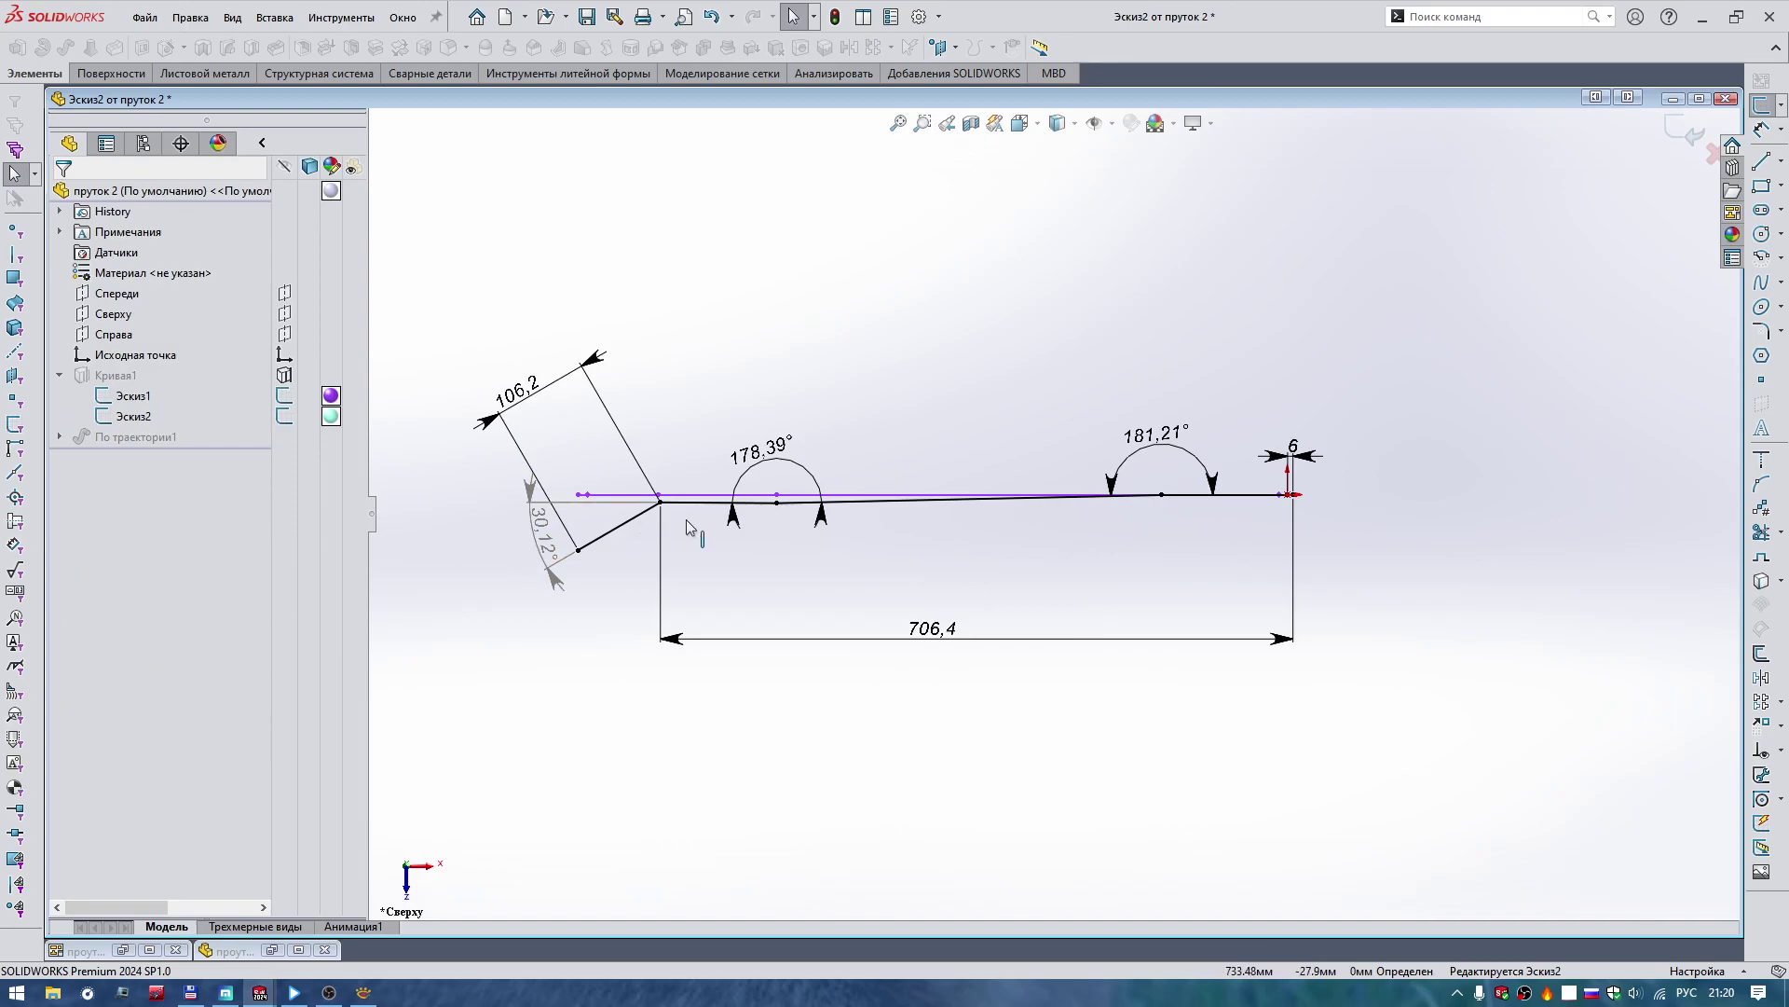
mouse_move(687, 526)
middle_mouse_down()
mouse_move(1219, 521)
mouse_move(1112, 509)
mouse_move(867, 543)
mouse_move(599, 630)
middle_mouse_up()
Compare Эскиз2 with reference drawing 8.jpg (706,4, 178°39', 181°21') in XnView.
left_click(364, 991)
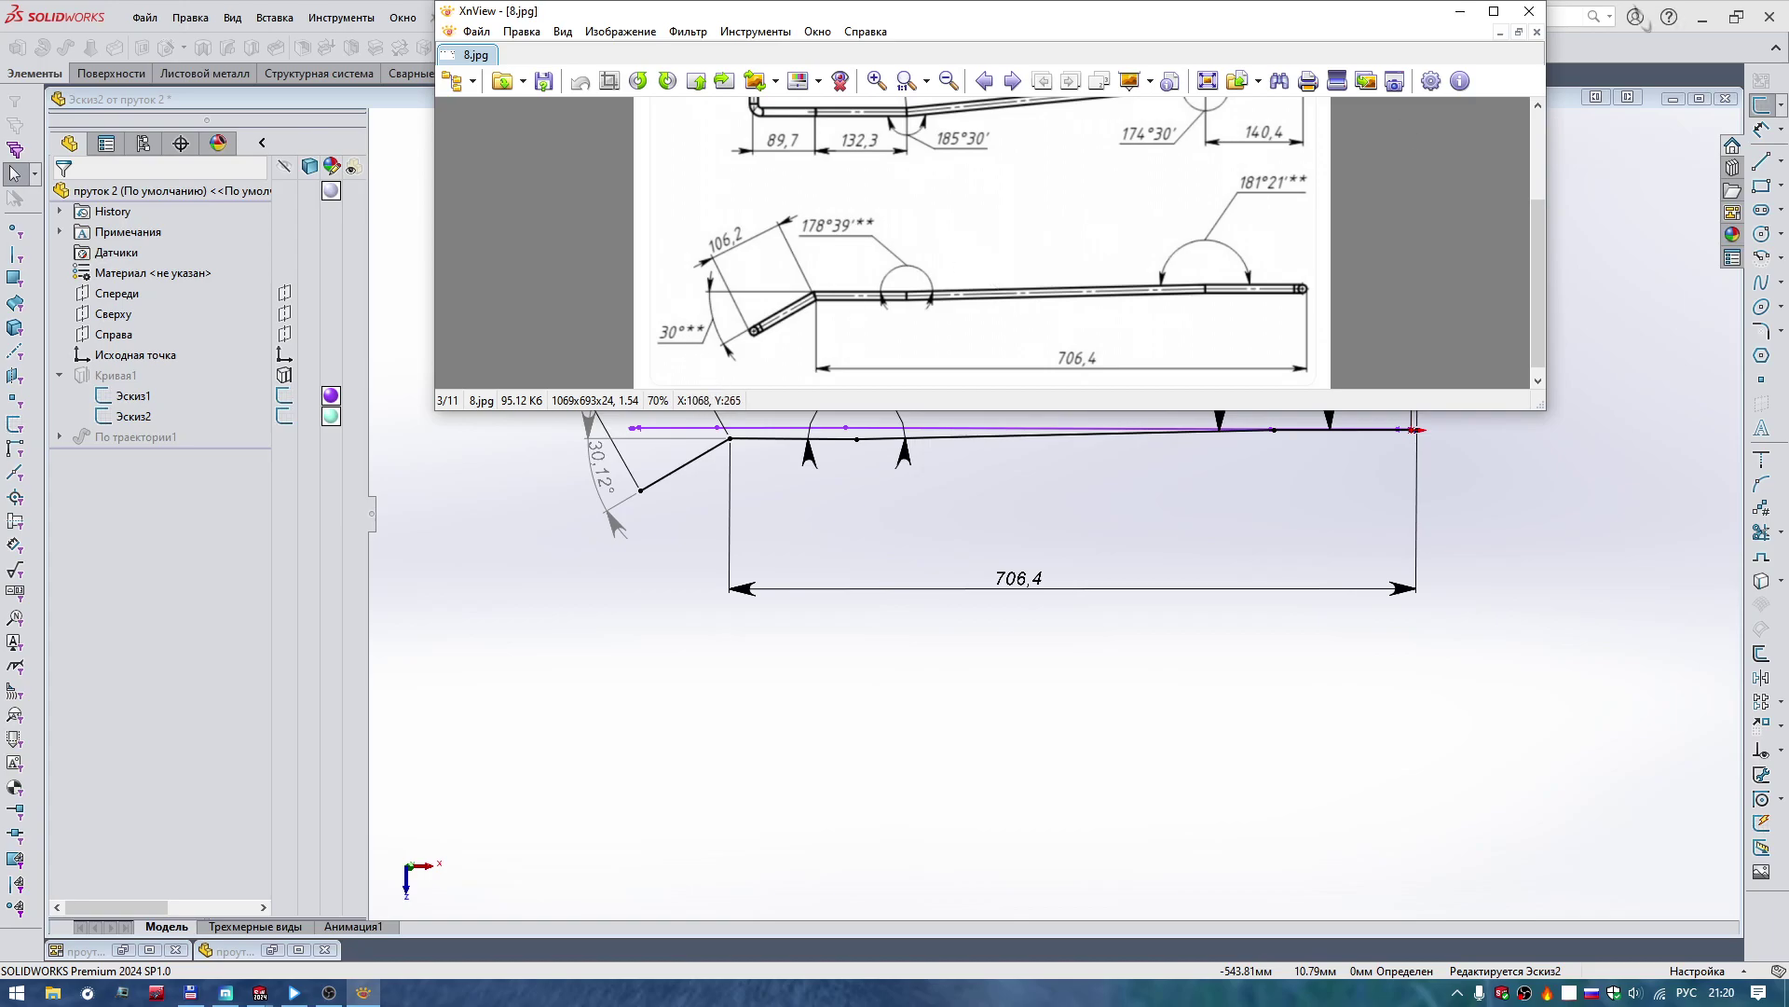
left_click(1461, 13)
mouse_move(1030, 477)
middle_mouse_down()
mouse_move(1029, 529)
mouse_move(1006, 545)
mouse_move(820, 627)
middle_mouse_up()
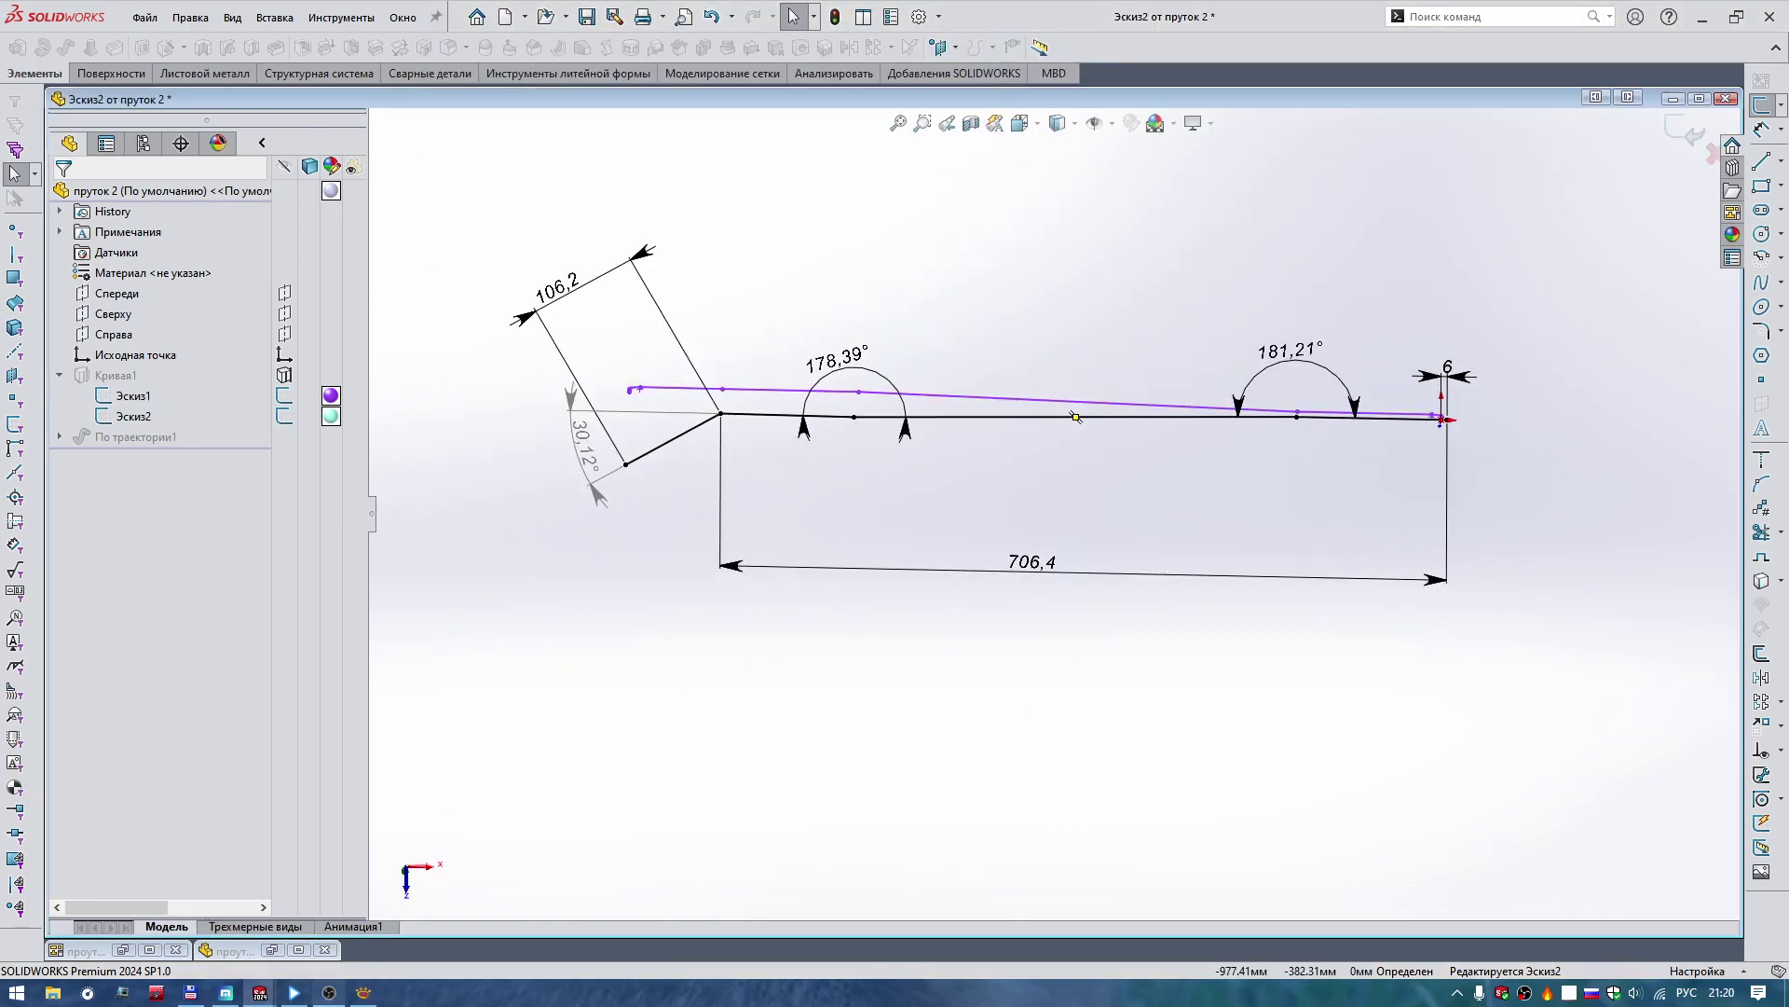
key("alt+Tab")
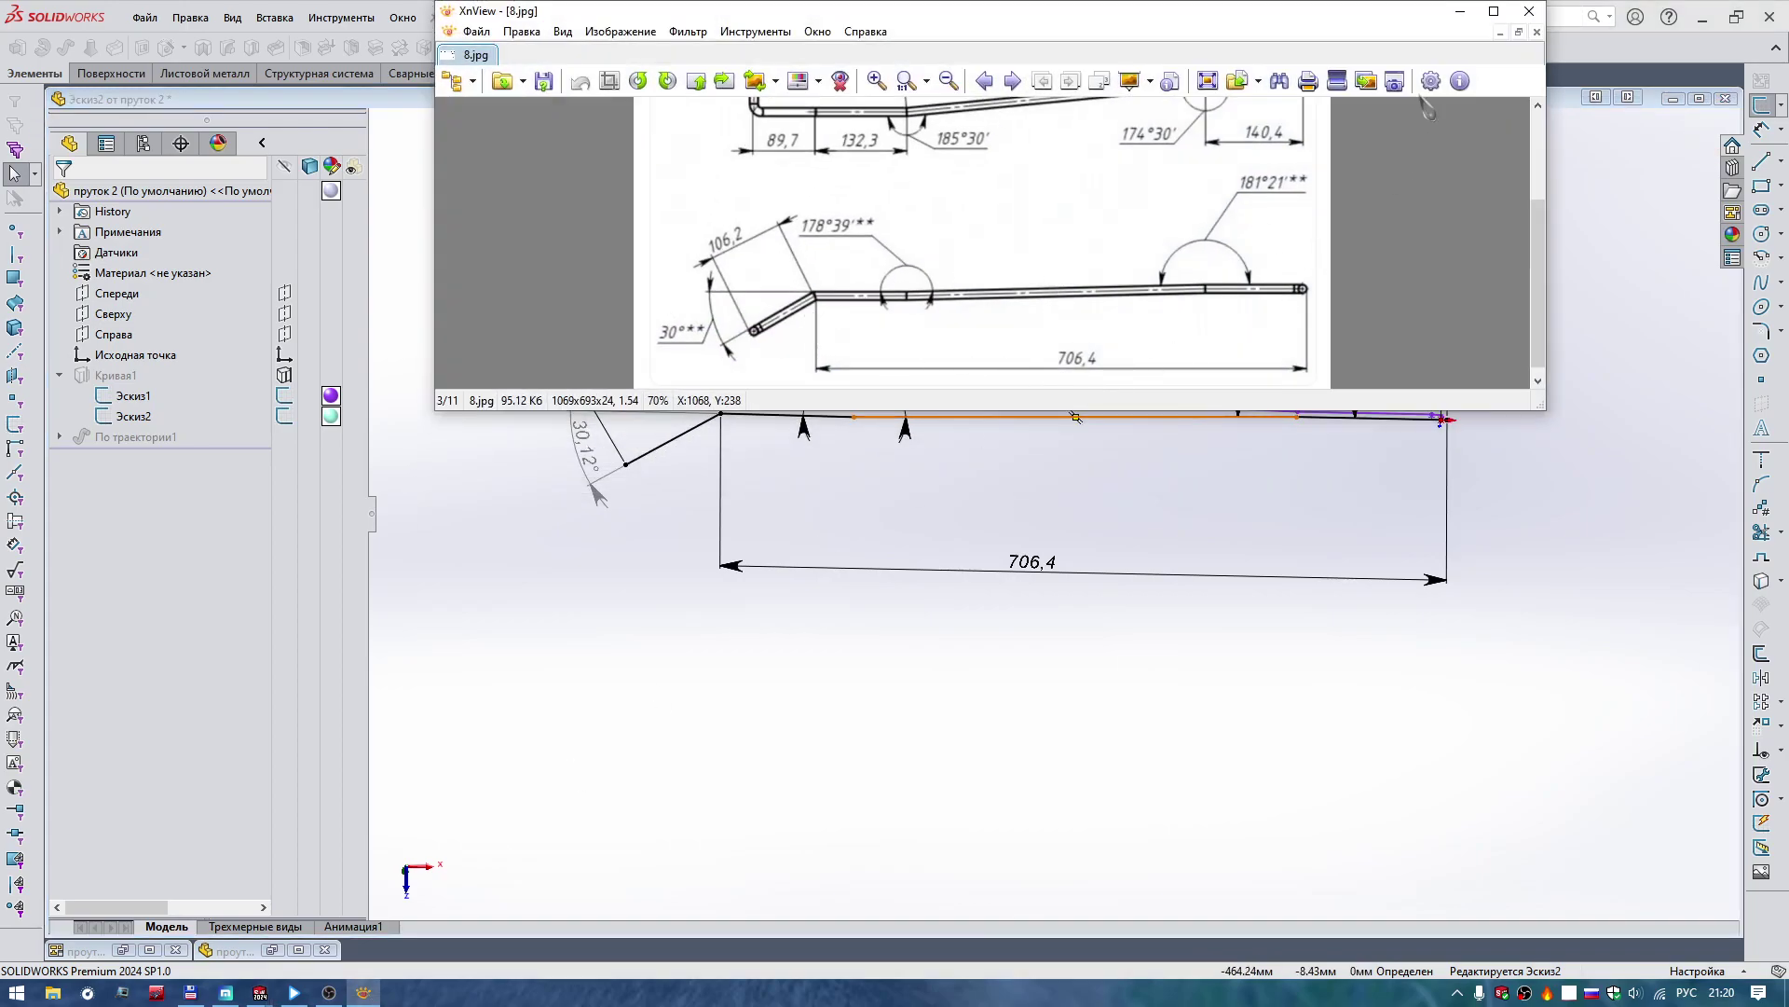
Hide 8.jpg, recheck Эскиз2, and rebuild пруток 2's swept rod with Ctrl+B.
left_click(1458, 13)
scroll(1242, 717, "down", 2)
scroll(1242, 722, "down", 2)
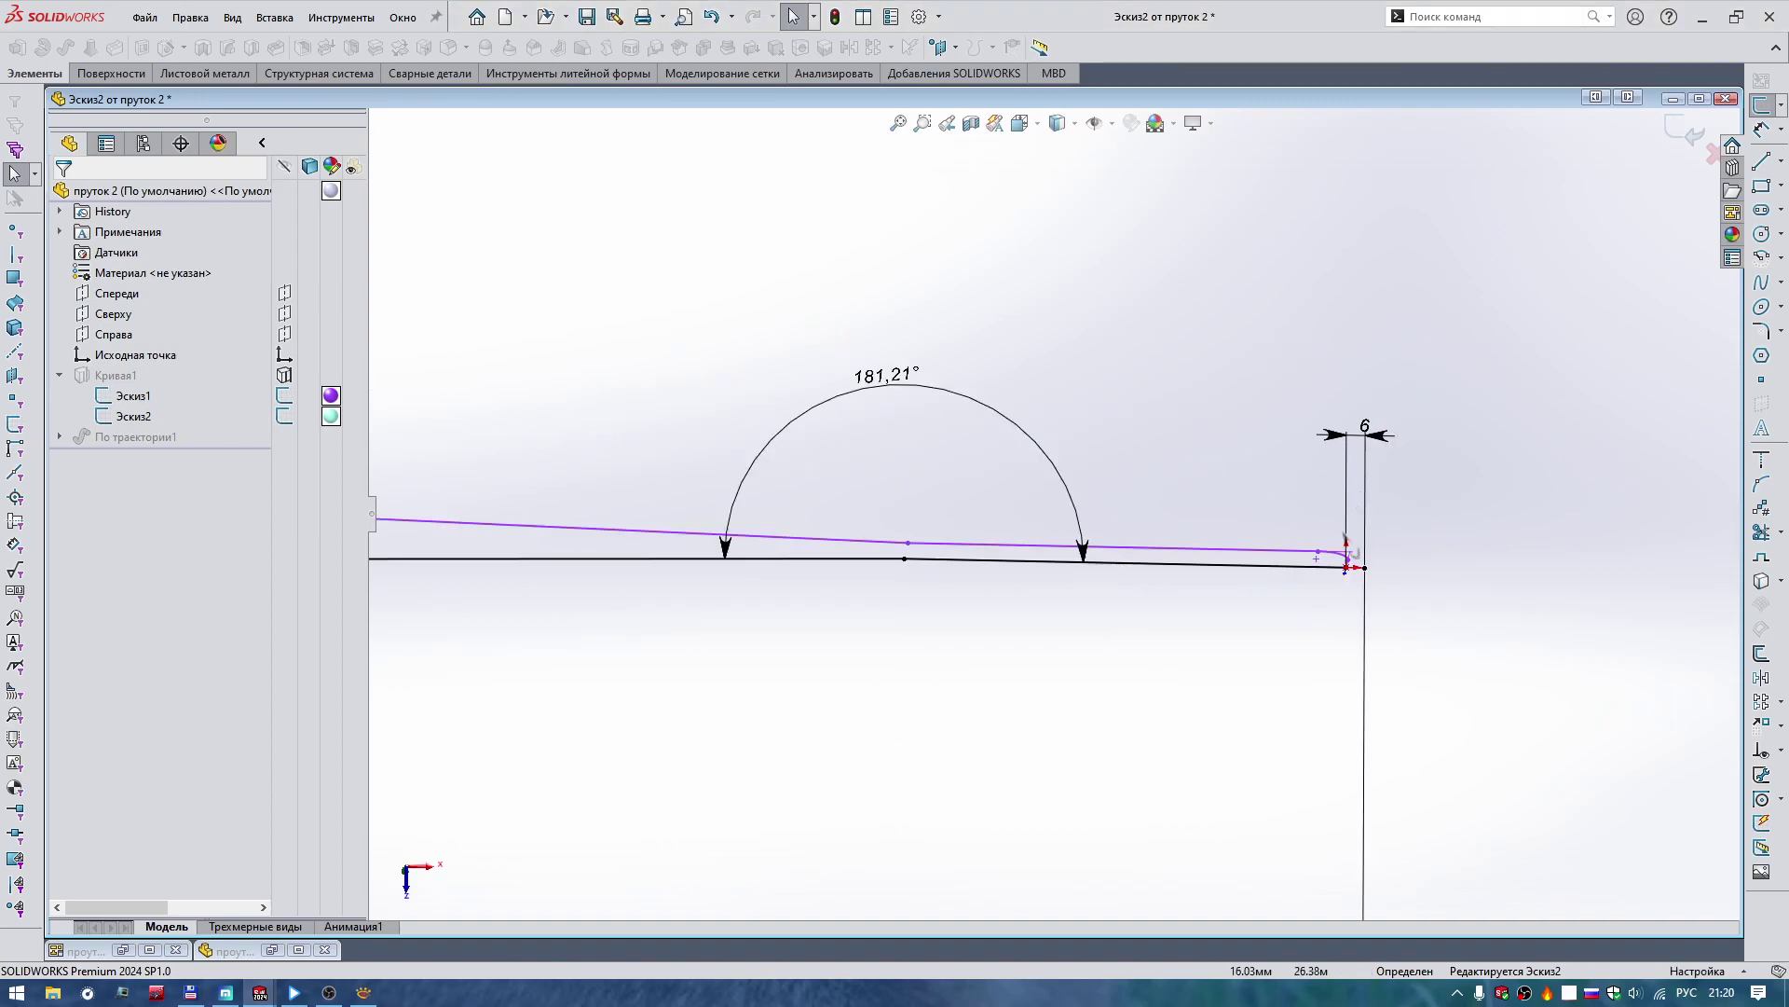
scroll(1242, 727, "down", 2)
scroll(1235, 688, "up", 2)
scroll(1235, 688, "up", 2)
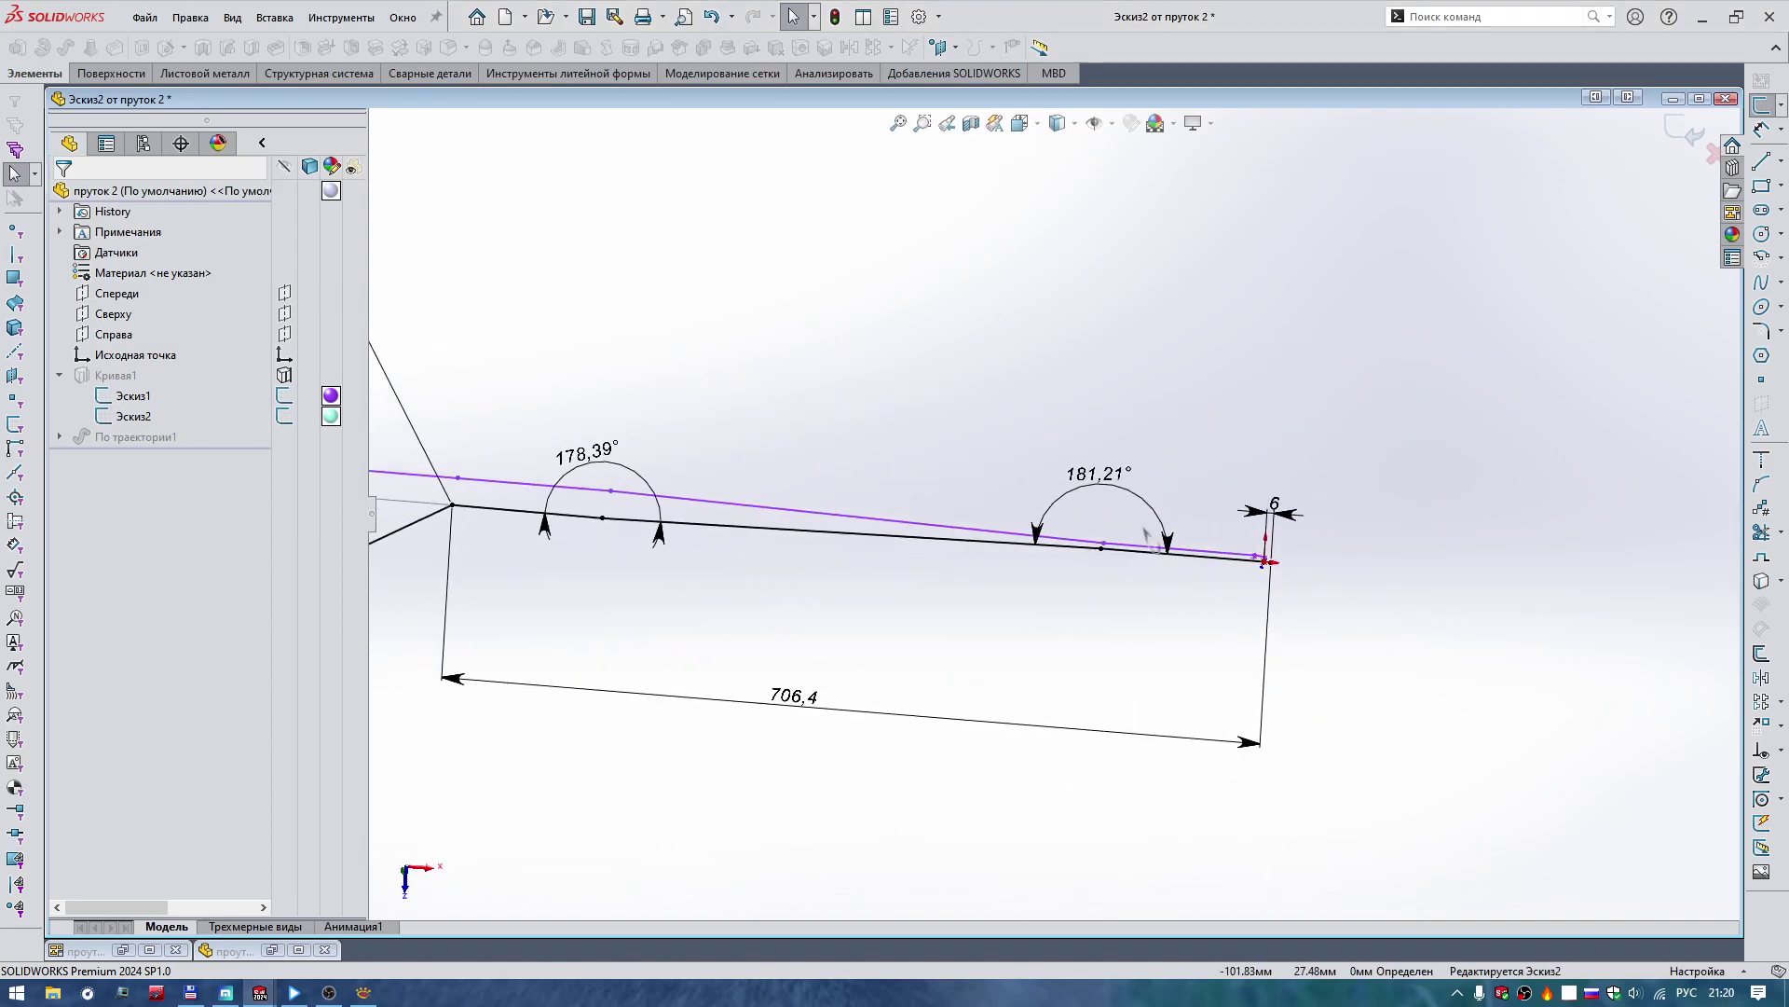
scroll(1235, 688, "up", 2)
scroll(1235, 688, "up", 2)
middle_click_drag(1235, 688, 1249, 685)
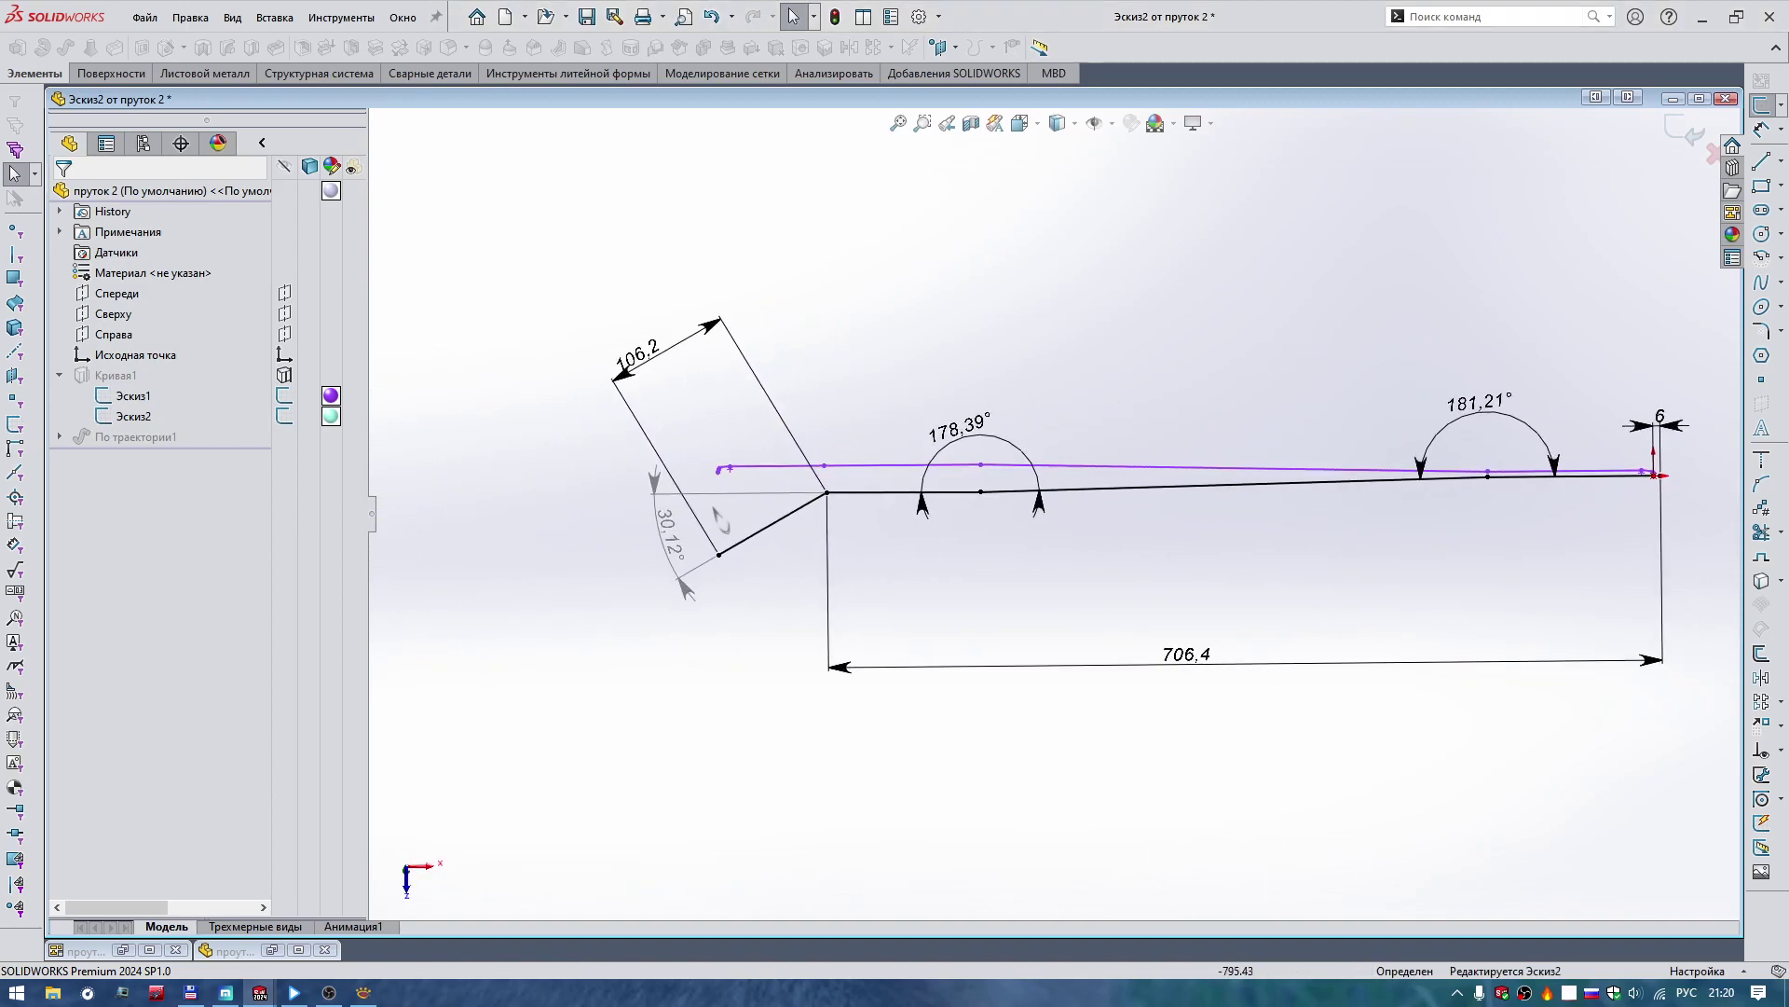
scroll(1235, 688, "down", 2)
scroll(1235, 687, "up", 2)
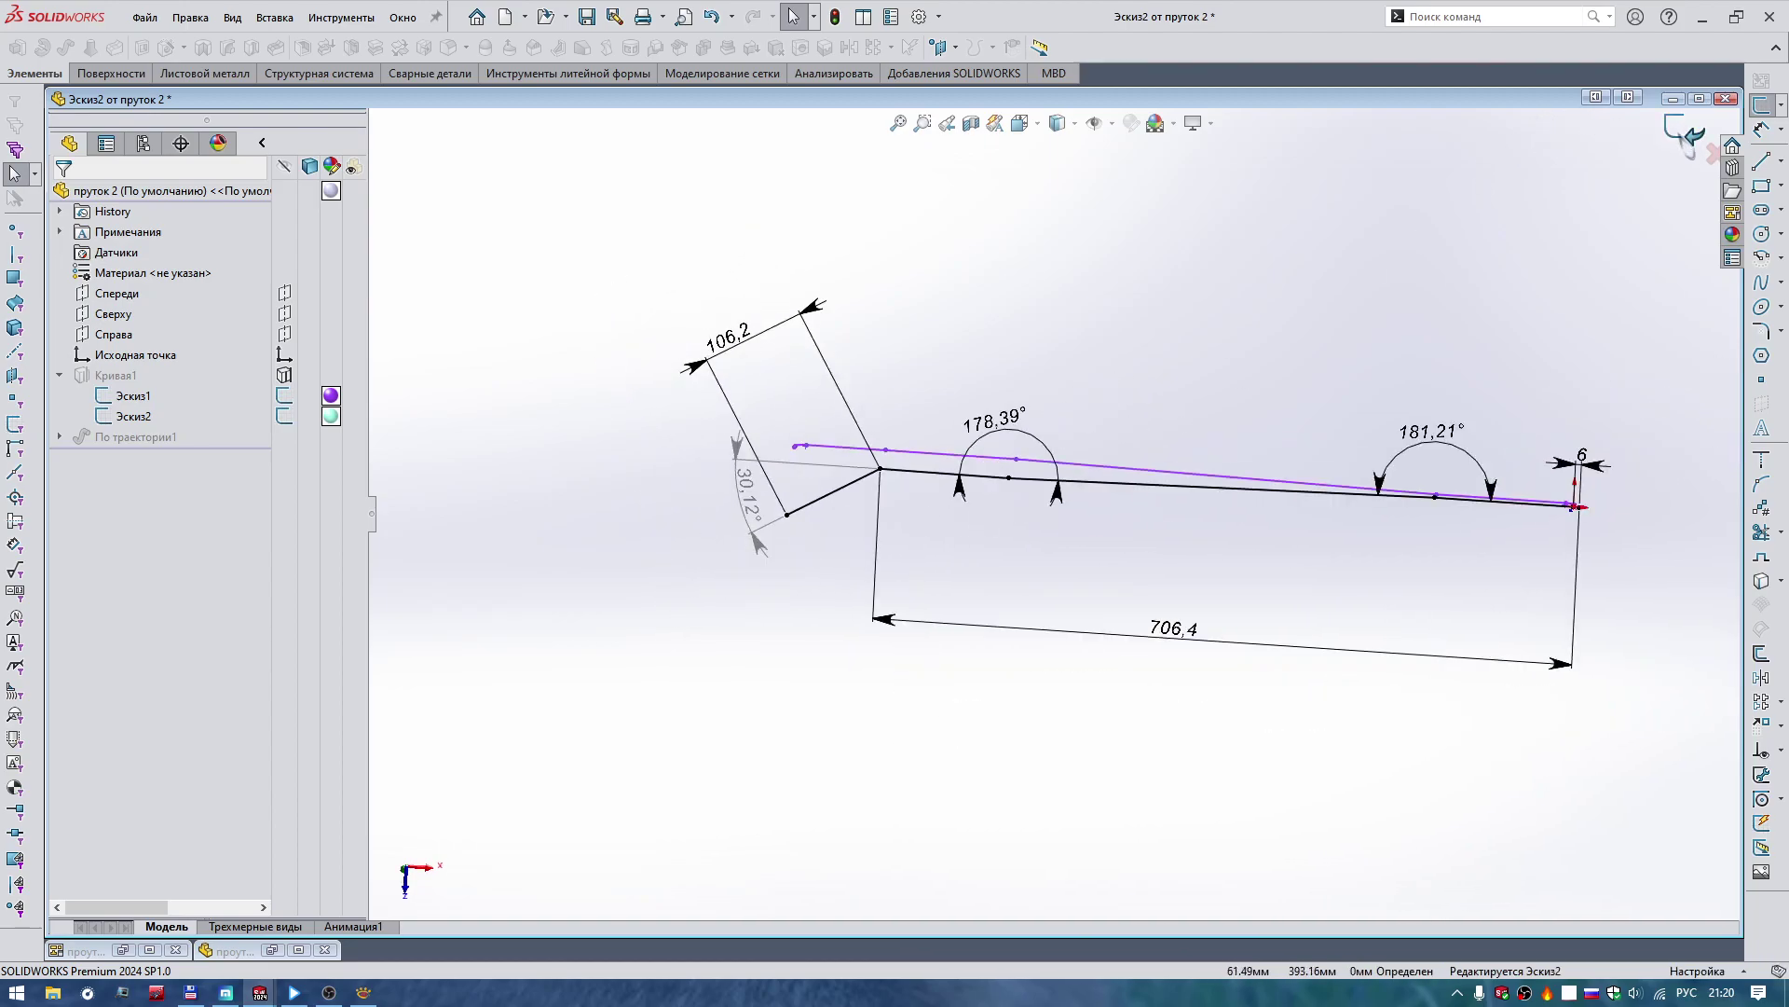
key("ctrl+b")
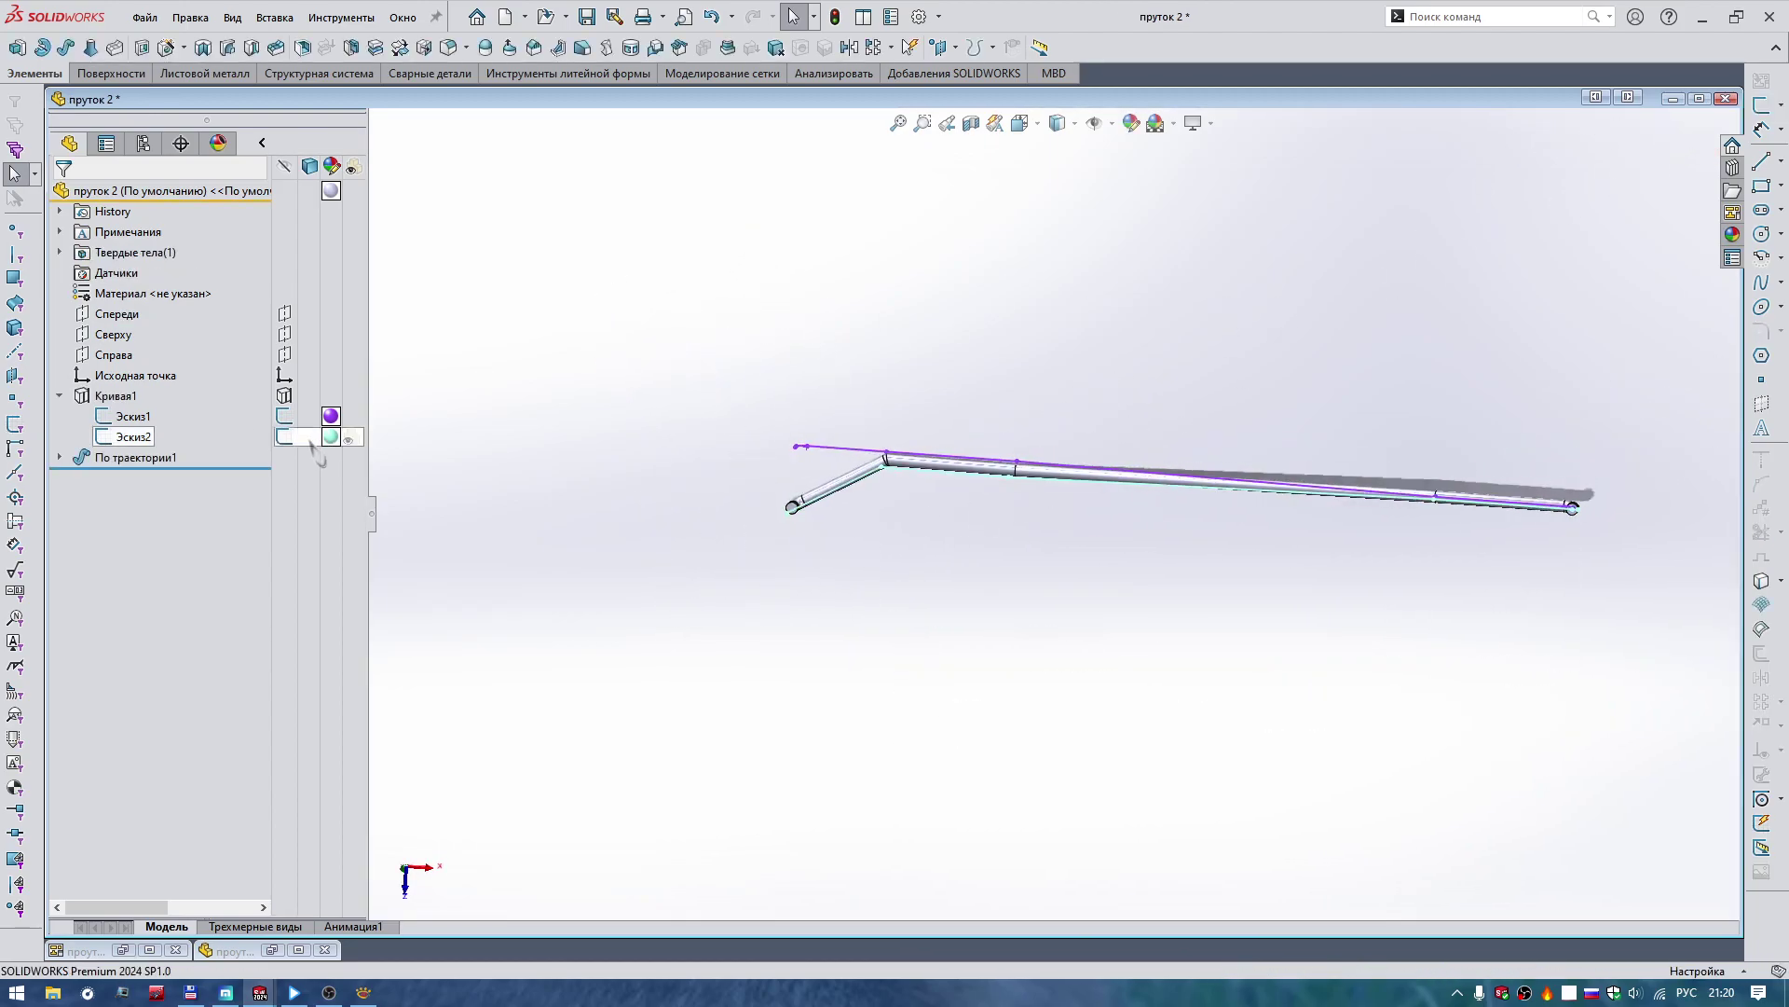